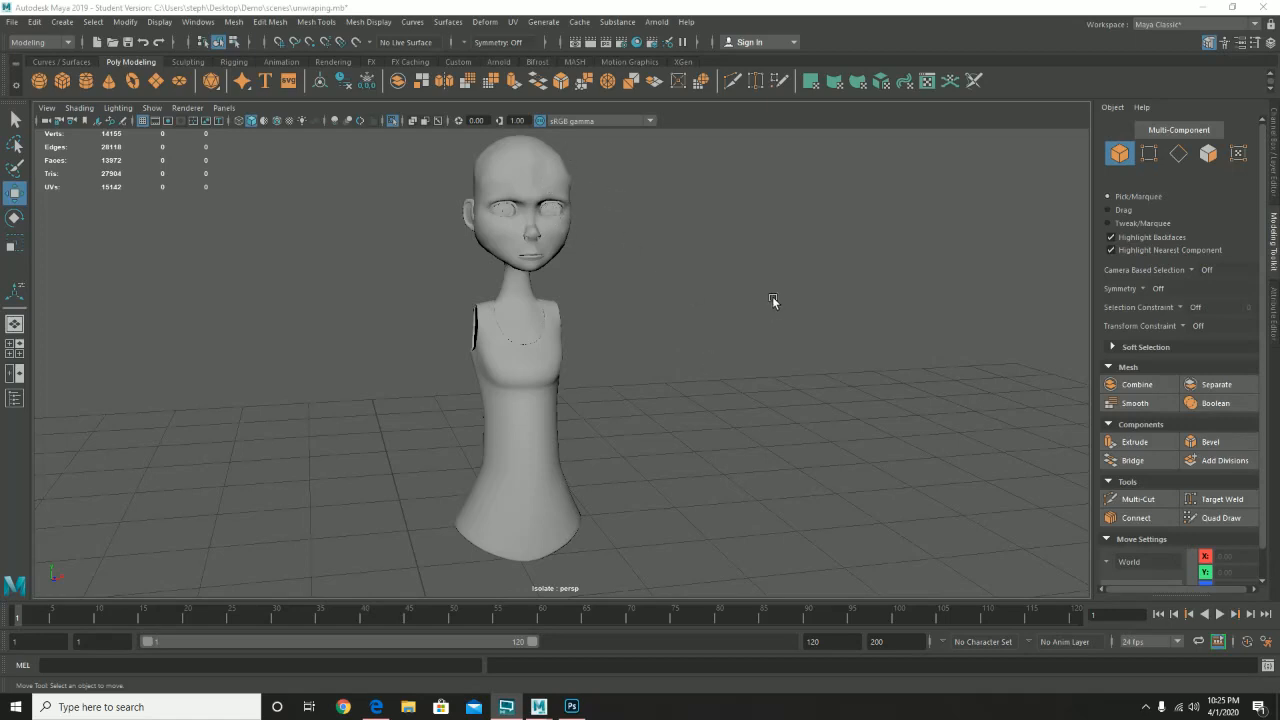
- Tumble the viewport around the character and open the UV menu
drag(772, 296, 561, 306)
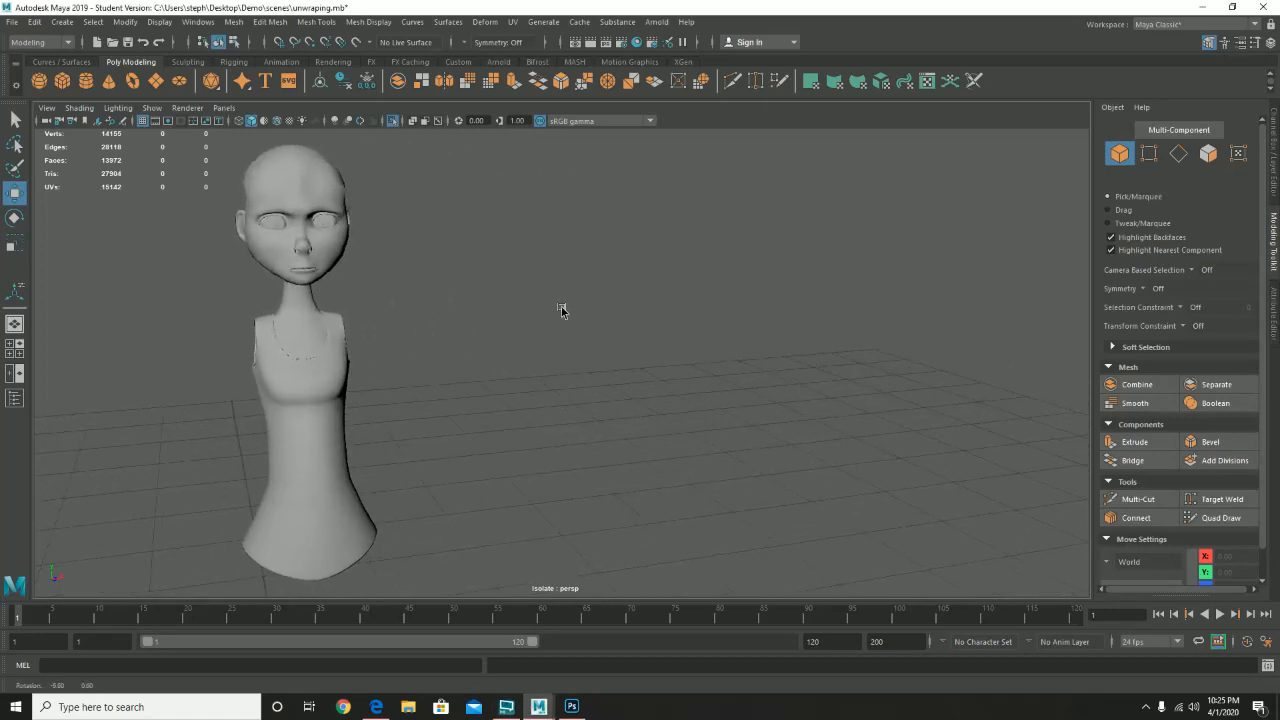
click(513, 27)
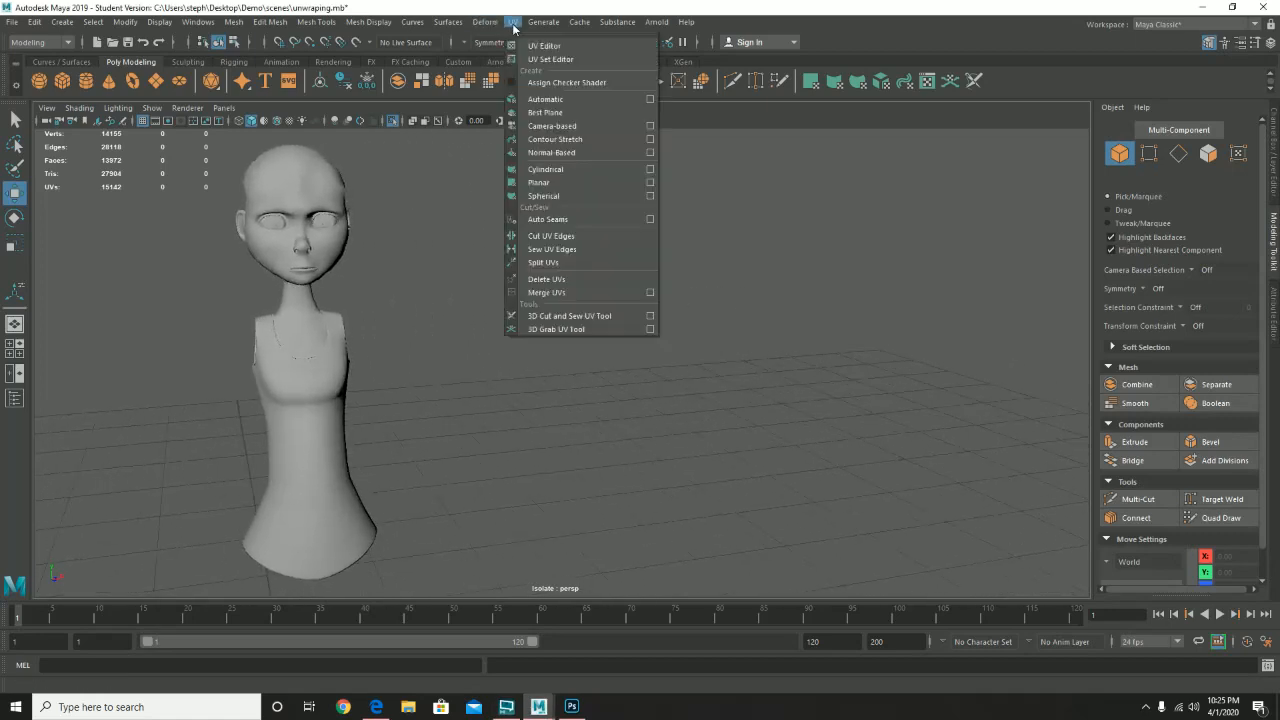
- Open the UV Editor beside the model and inspect the left eye, shirt and head UV layouts
click(525, 46)
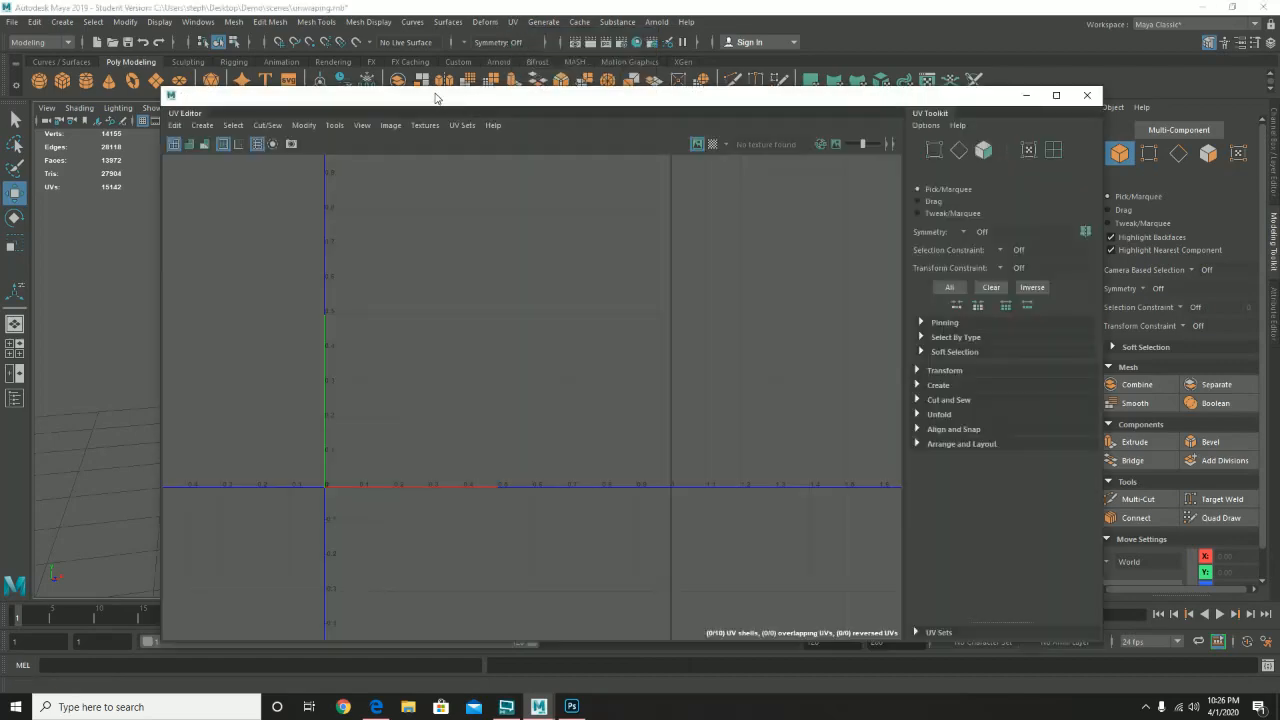
drag(435, 97, 683, 94)
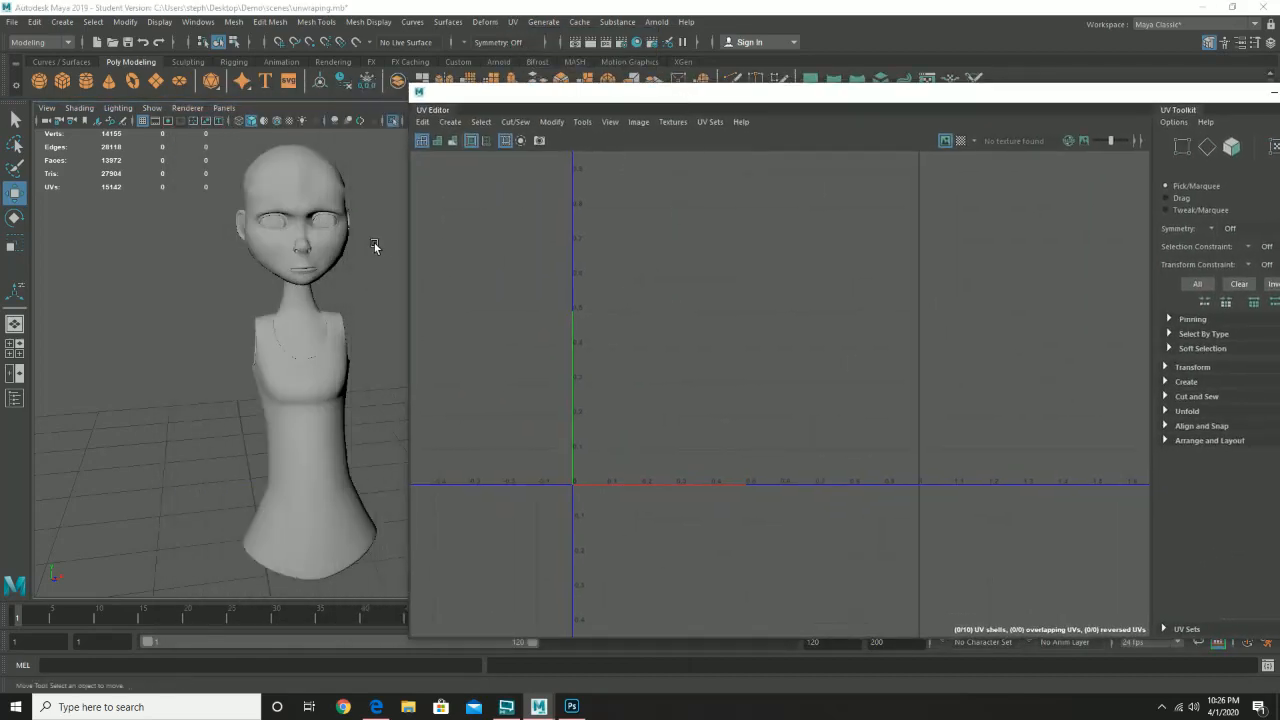
click(318, 221)
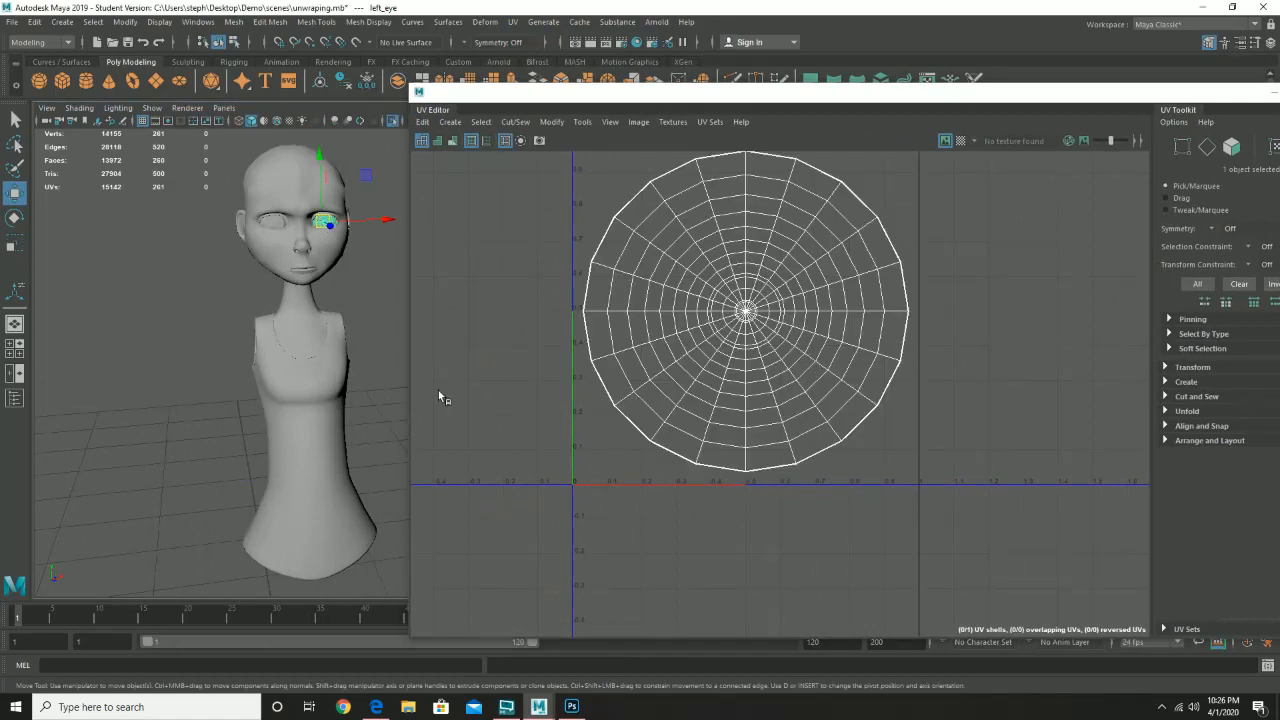
click(328, 400)
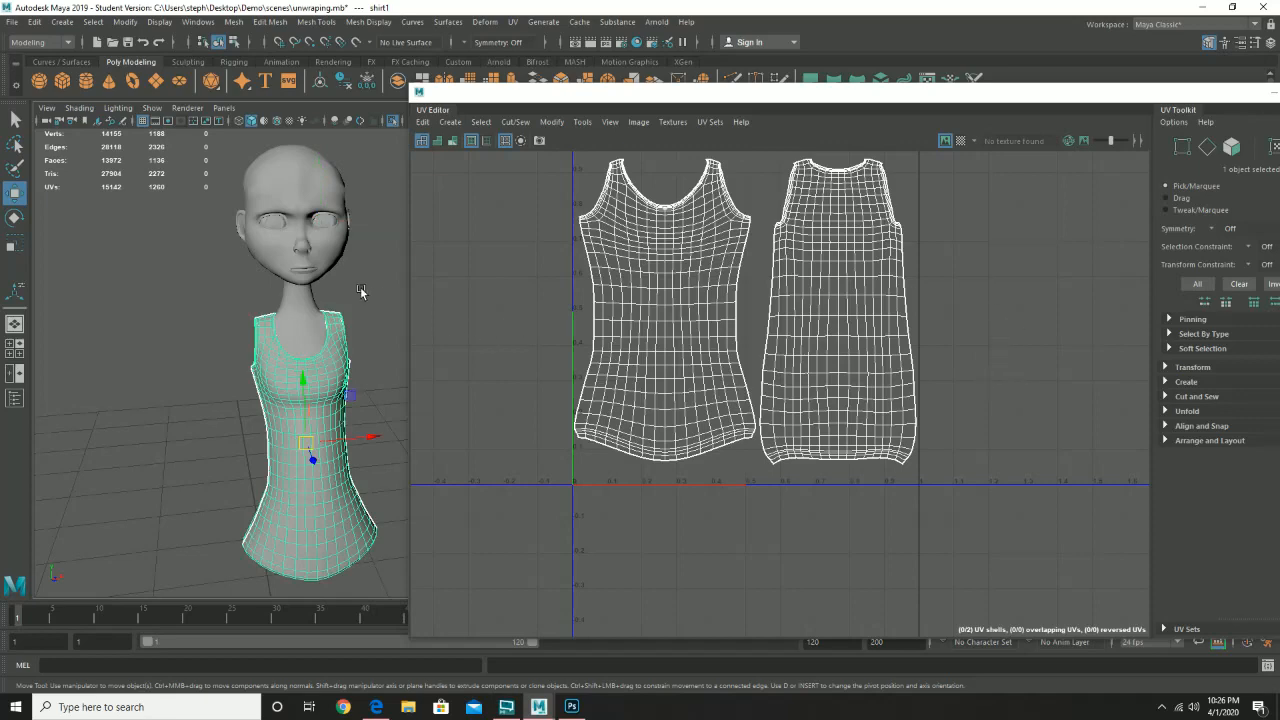
click(285, 279)
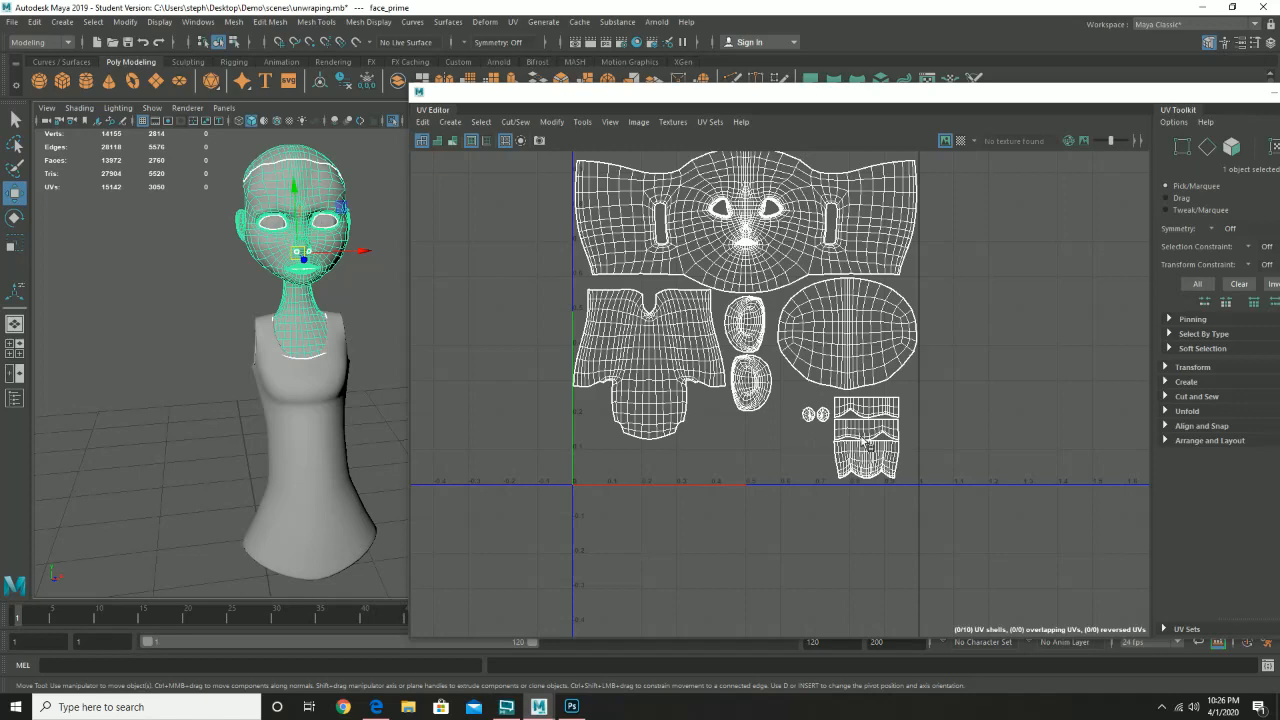
scroll(864, 440, down, 2)
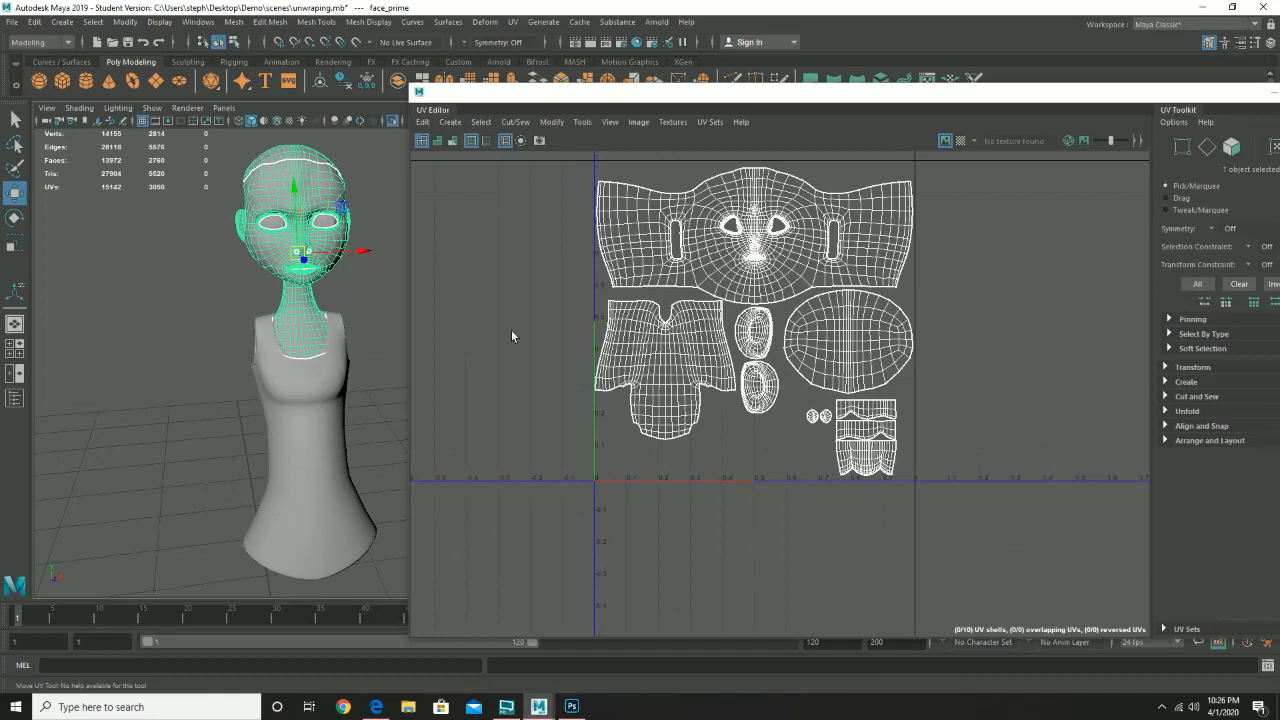
- Apply an Automatic UV projection to the face, undo it, then select the left eye
click(630, 123)
click(628, 123)
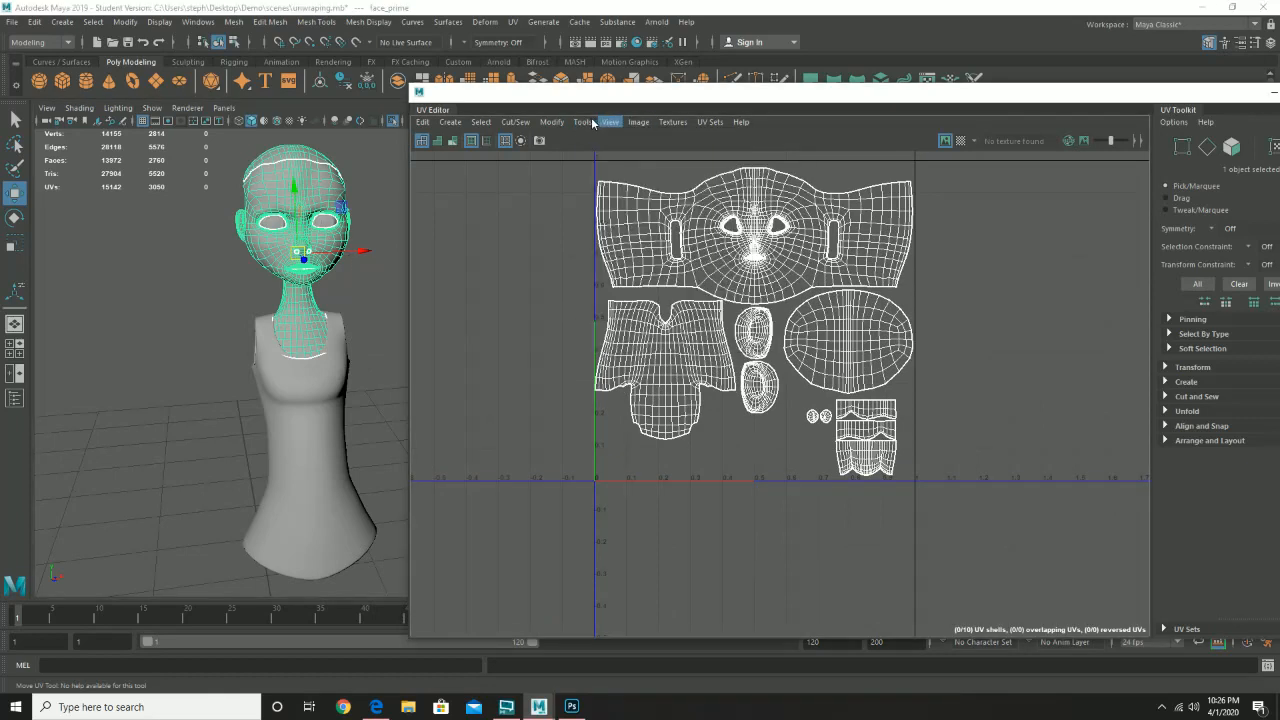
click(485, 124)
mouse_move(442, 127)
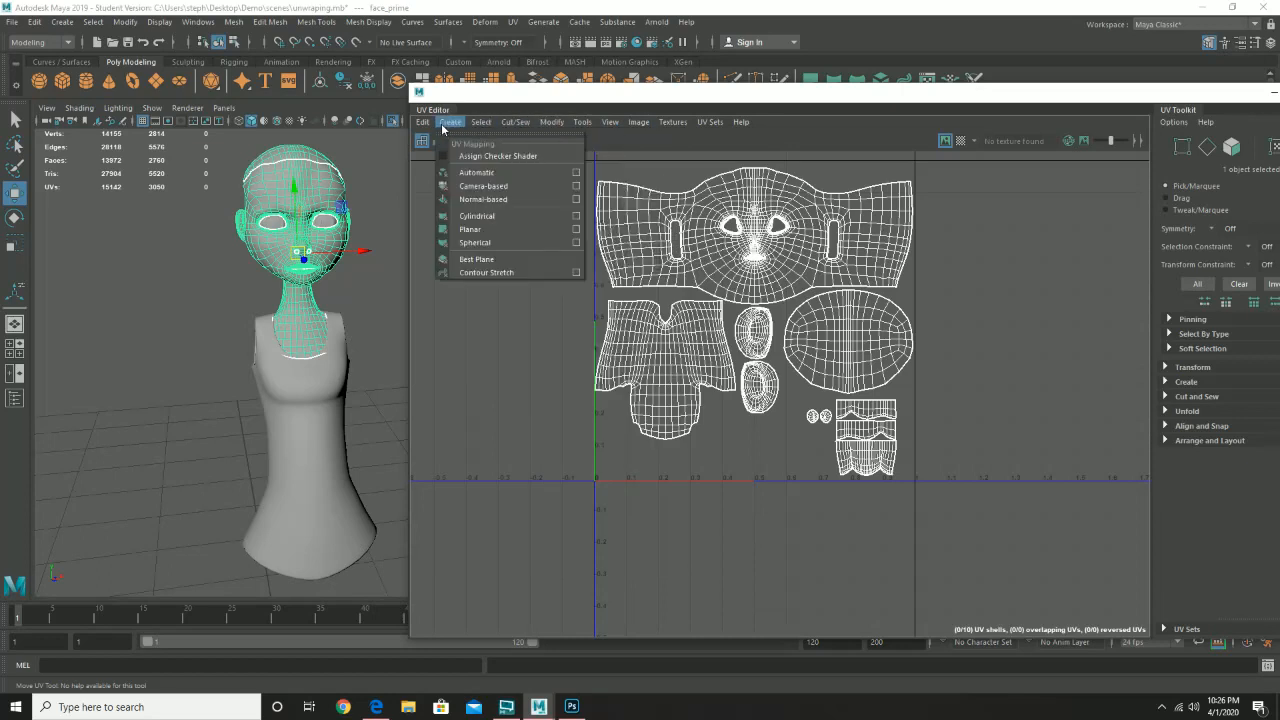
click(472, 172)
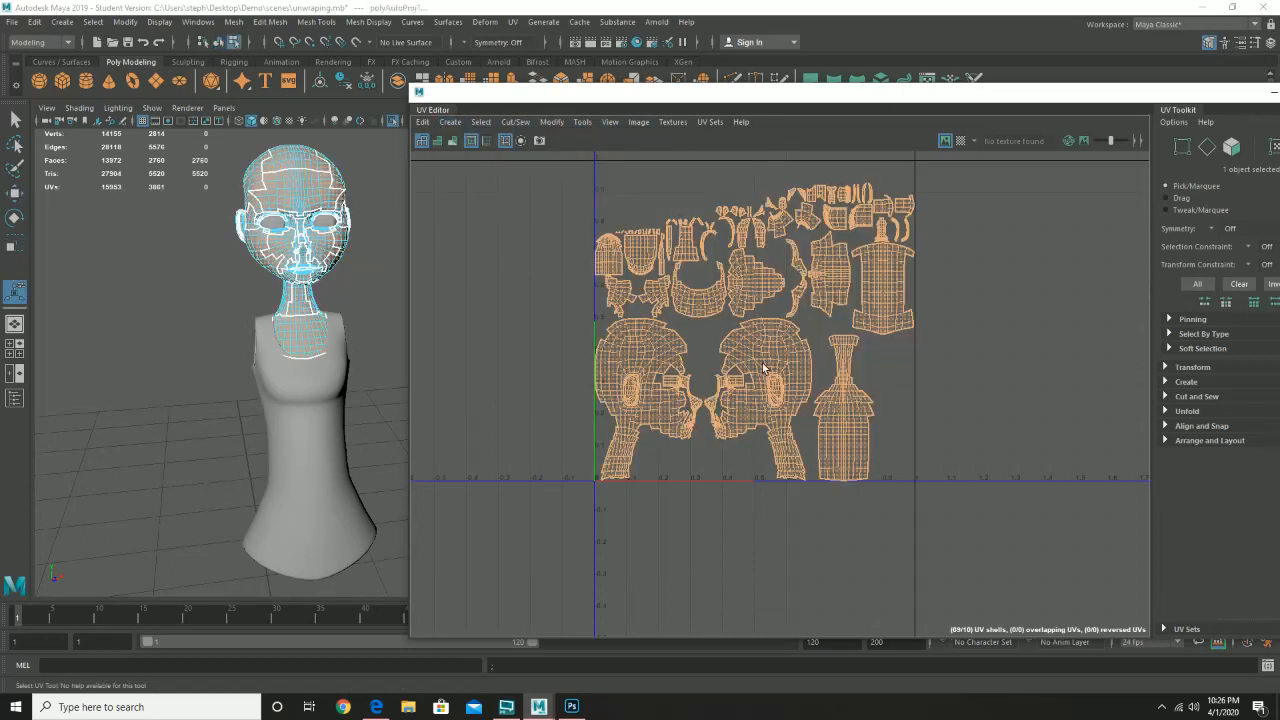
key(F11)
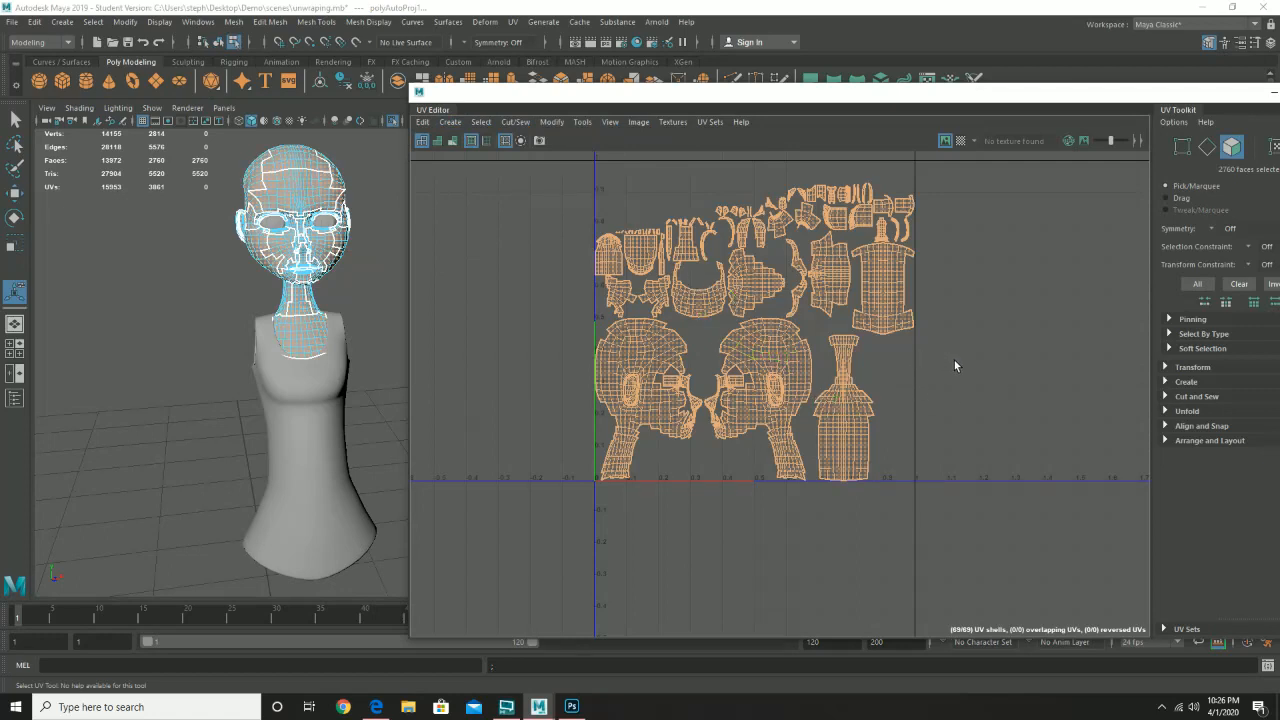
key(ctrl+z)
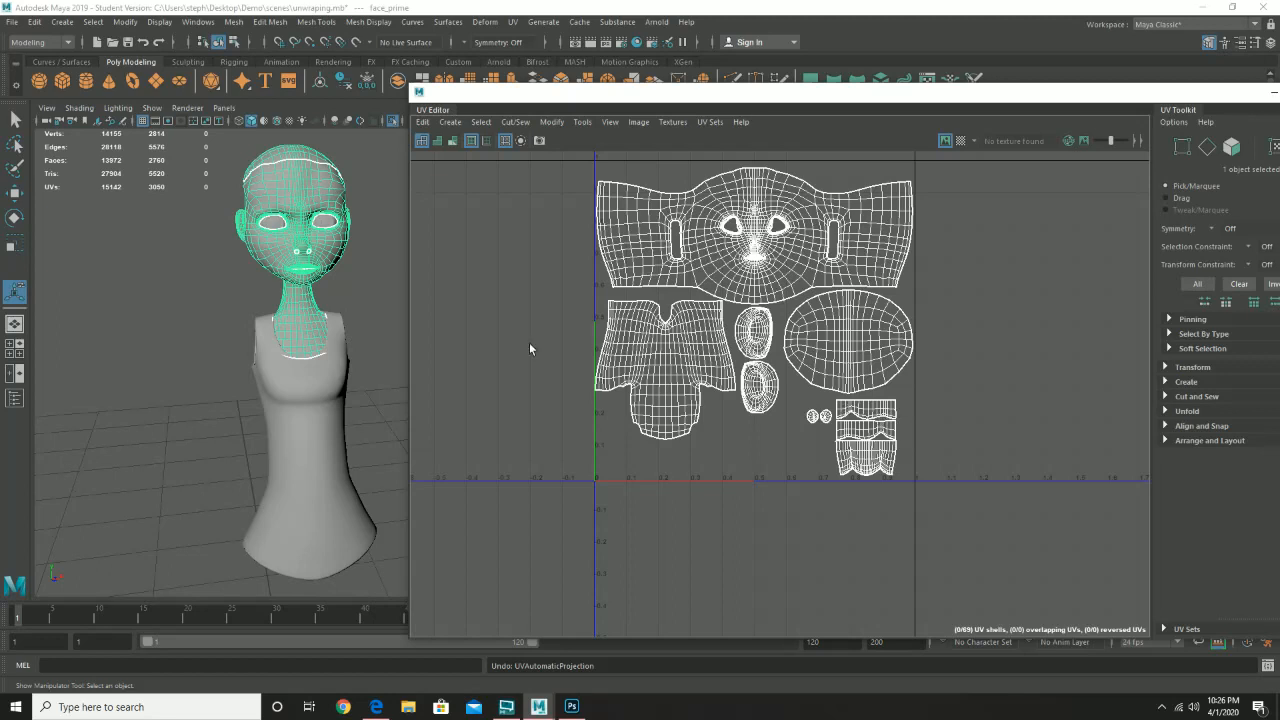
click(328, 221)
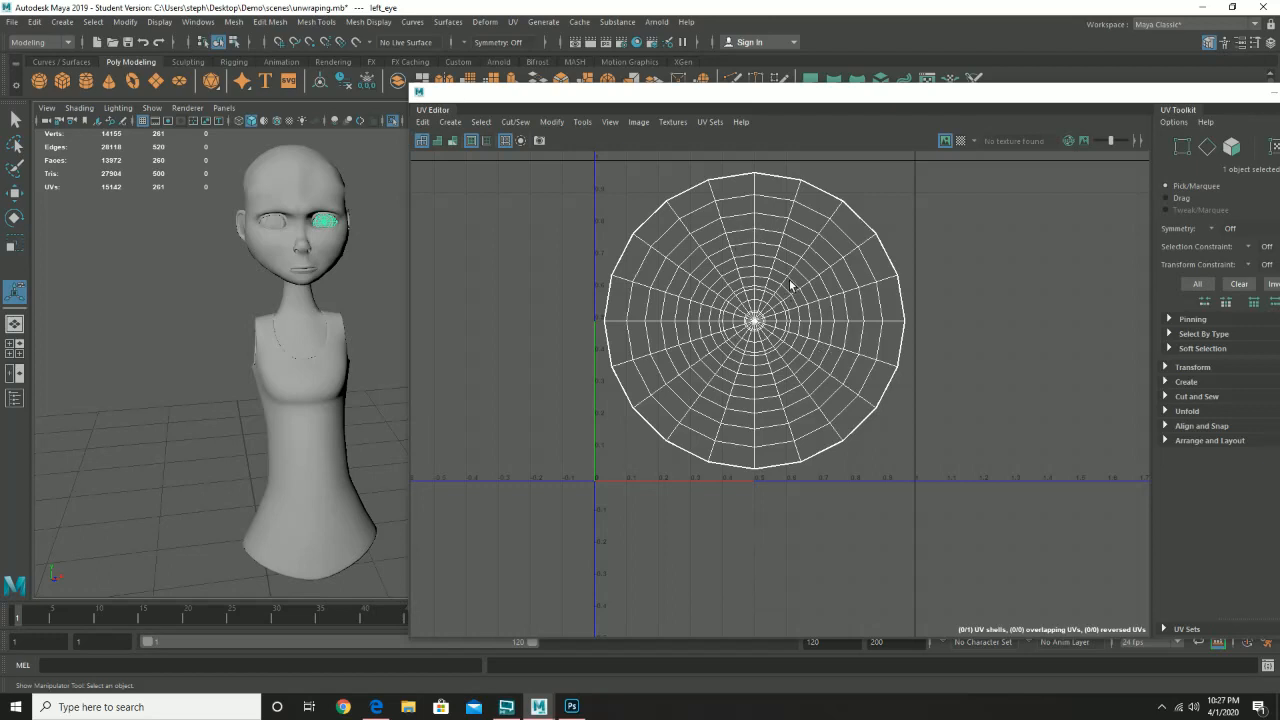
- Bring up the UV Editor's Image menu with its UV Snapshot command
click(637, 122)
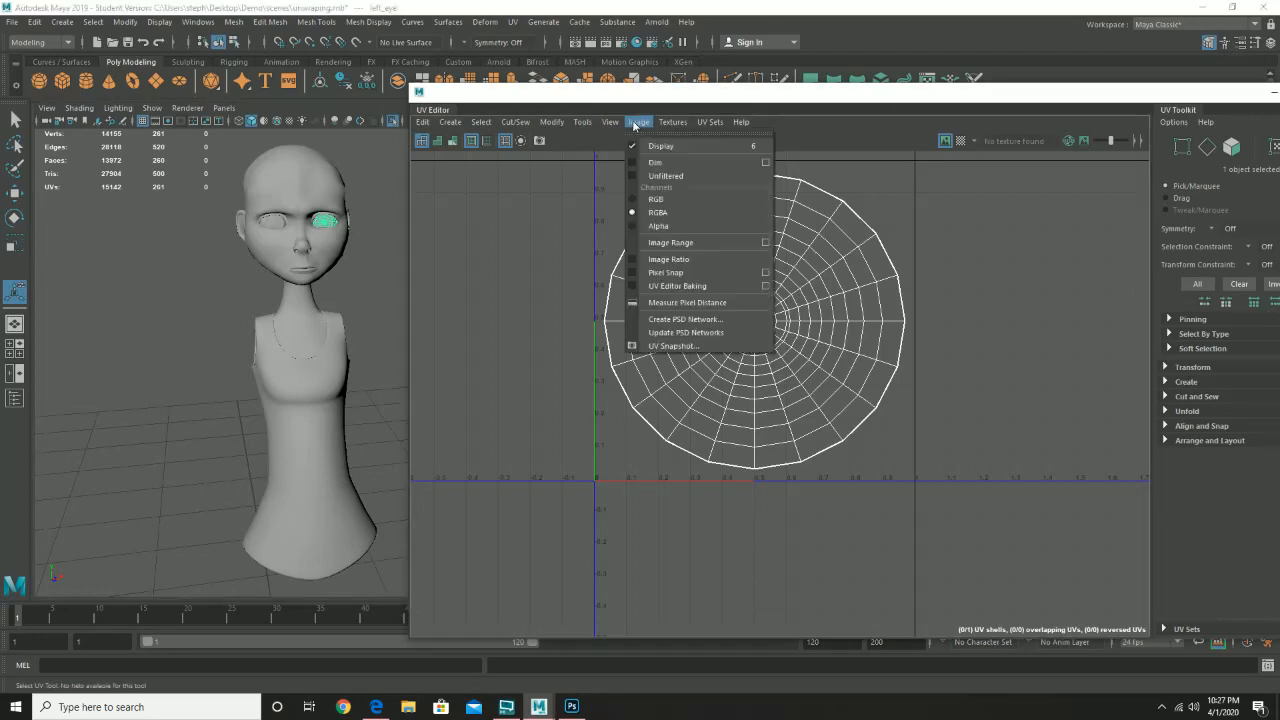
click(634, 122)
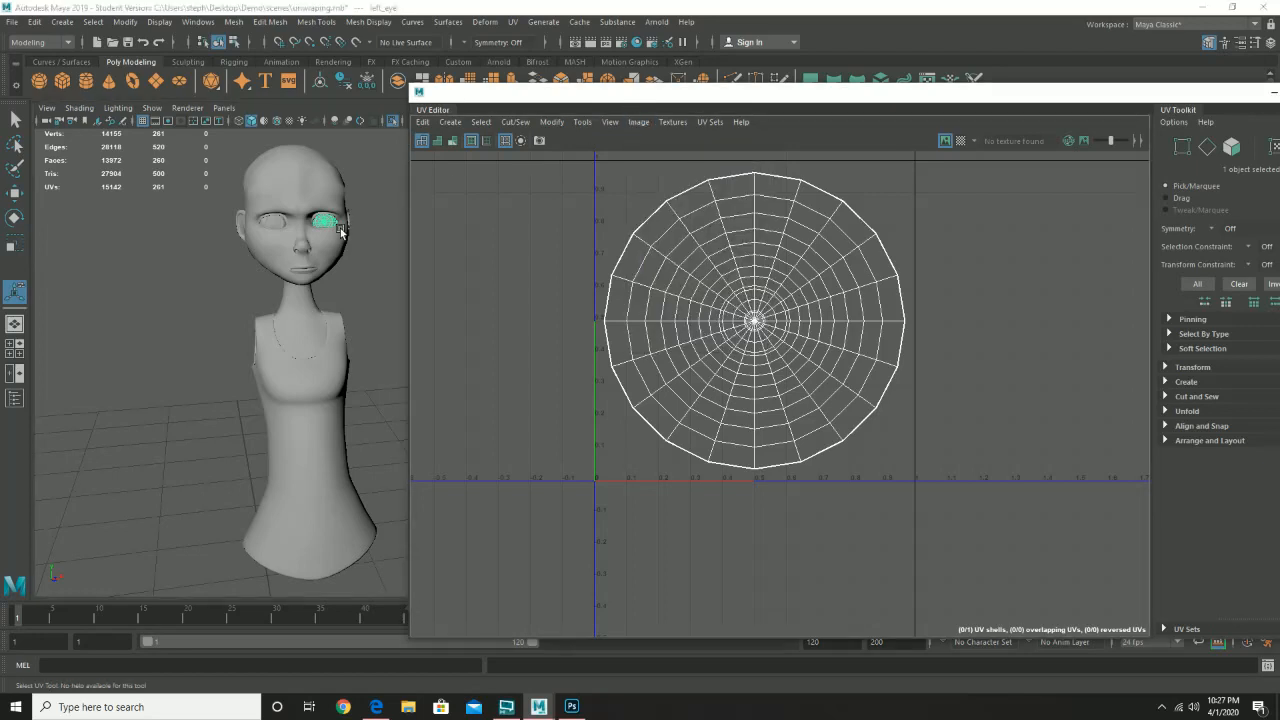
click(637, 122)
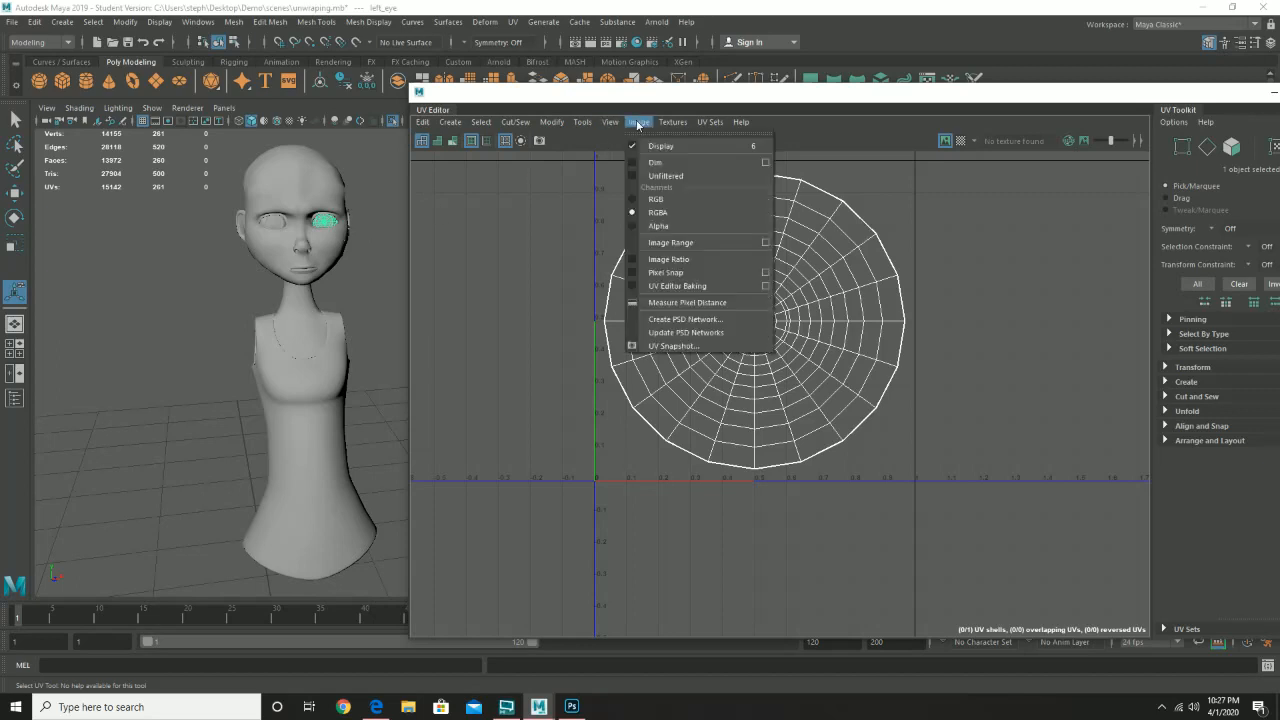
- Set UV Snapshot Options to JPEG format at 2048 × 2048
click(702, 345)
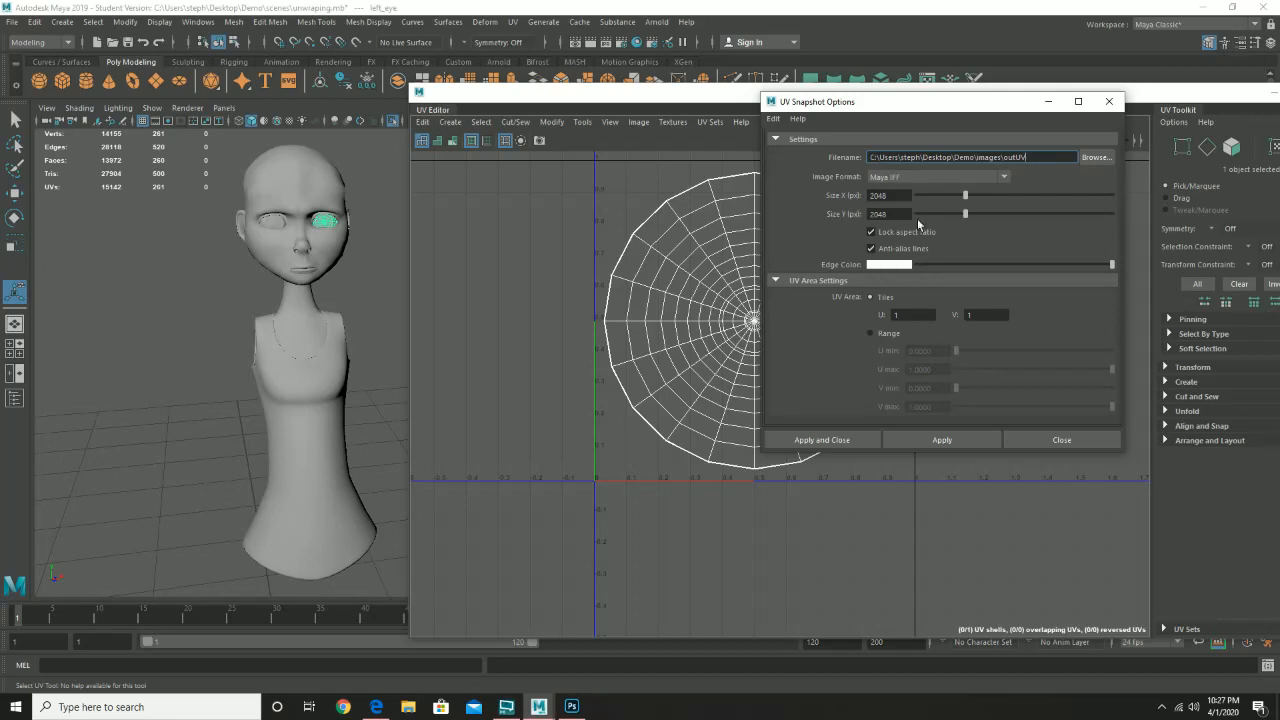
click(988, 178)
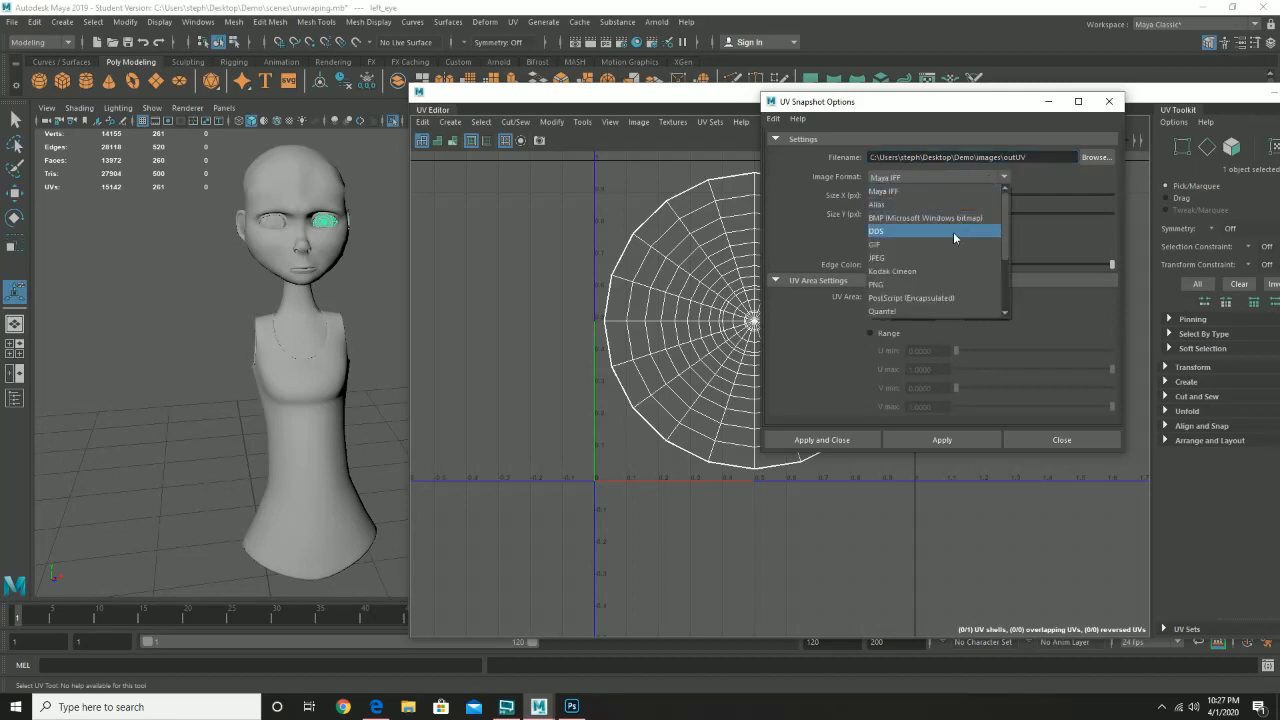
click(943, 256)
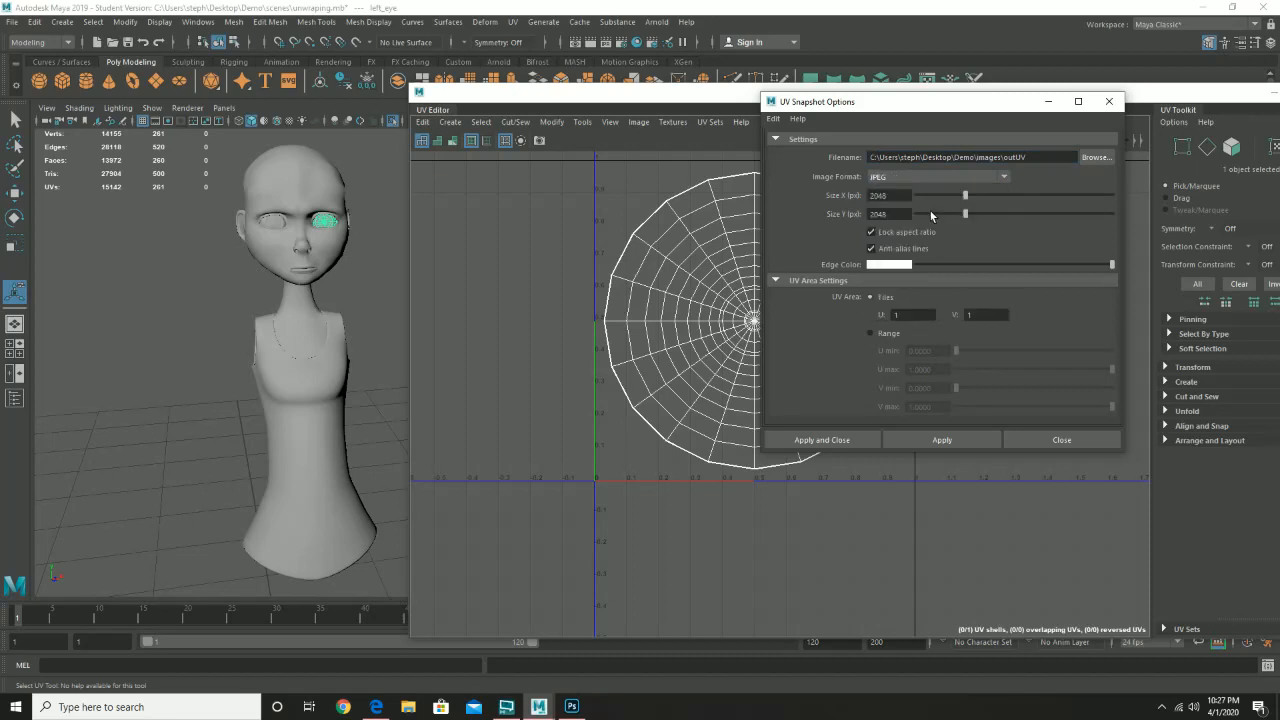
click(910, 176)
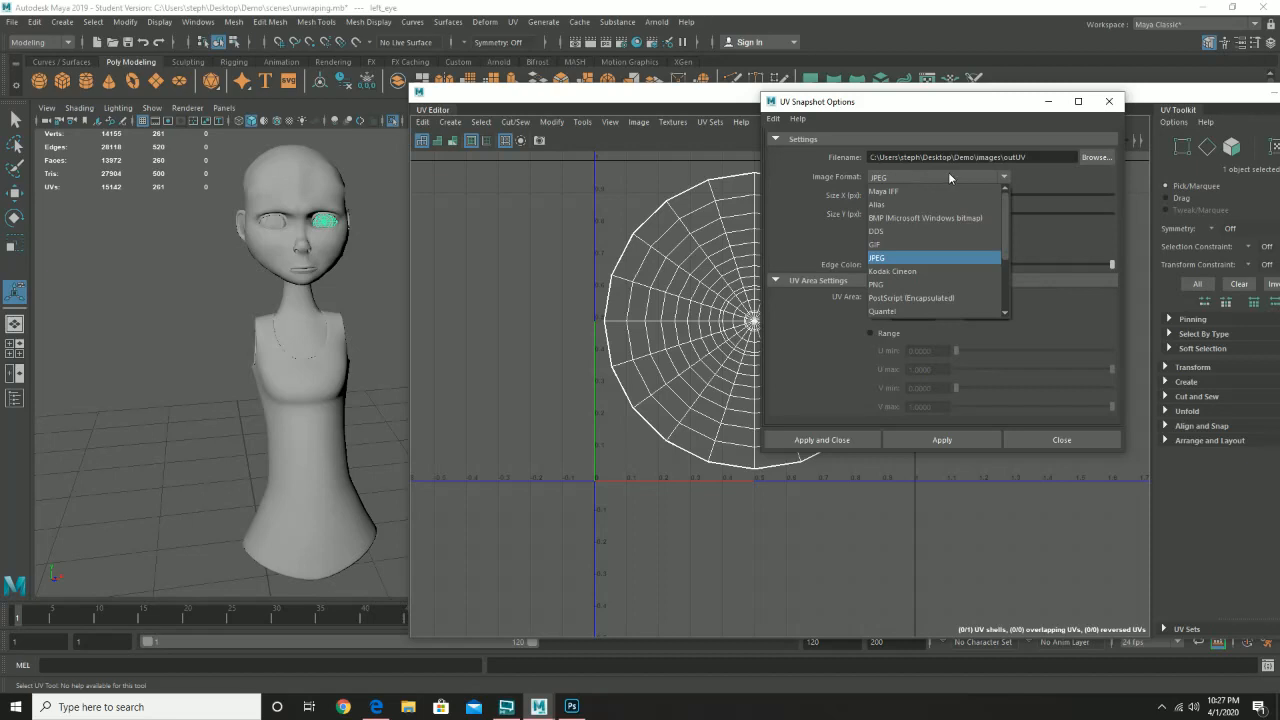
click(960, 174)
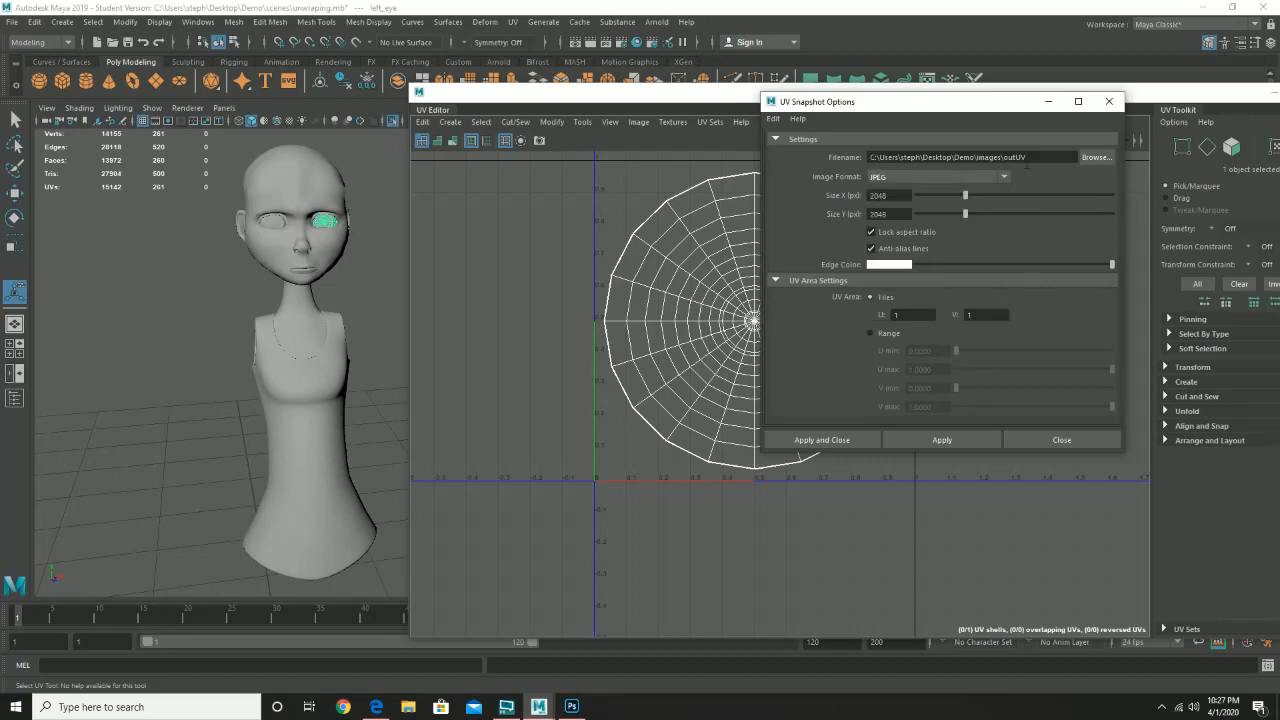
- Point the snapshot file to eye_uv in the Demo project's sourceimages folder
click(1095, 157)
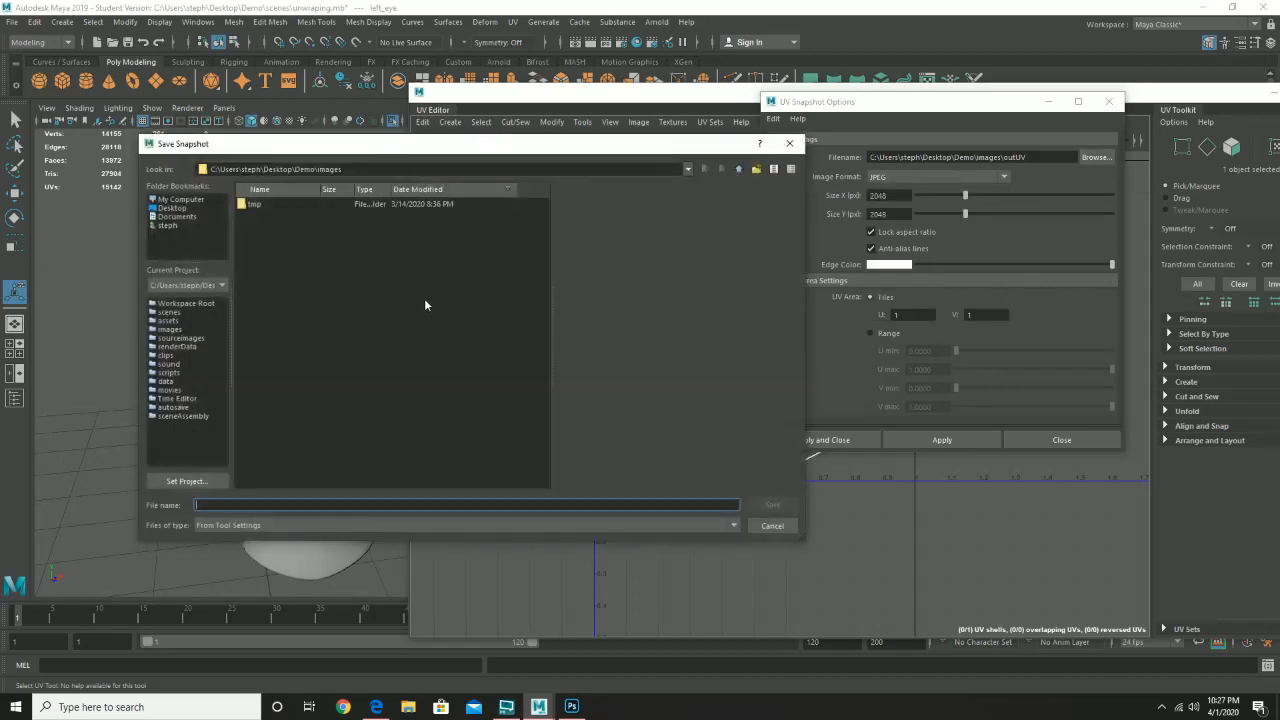
click(740, 169)
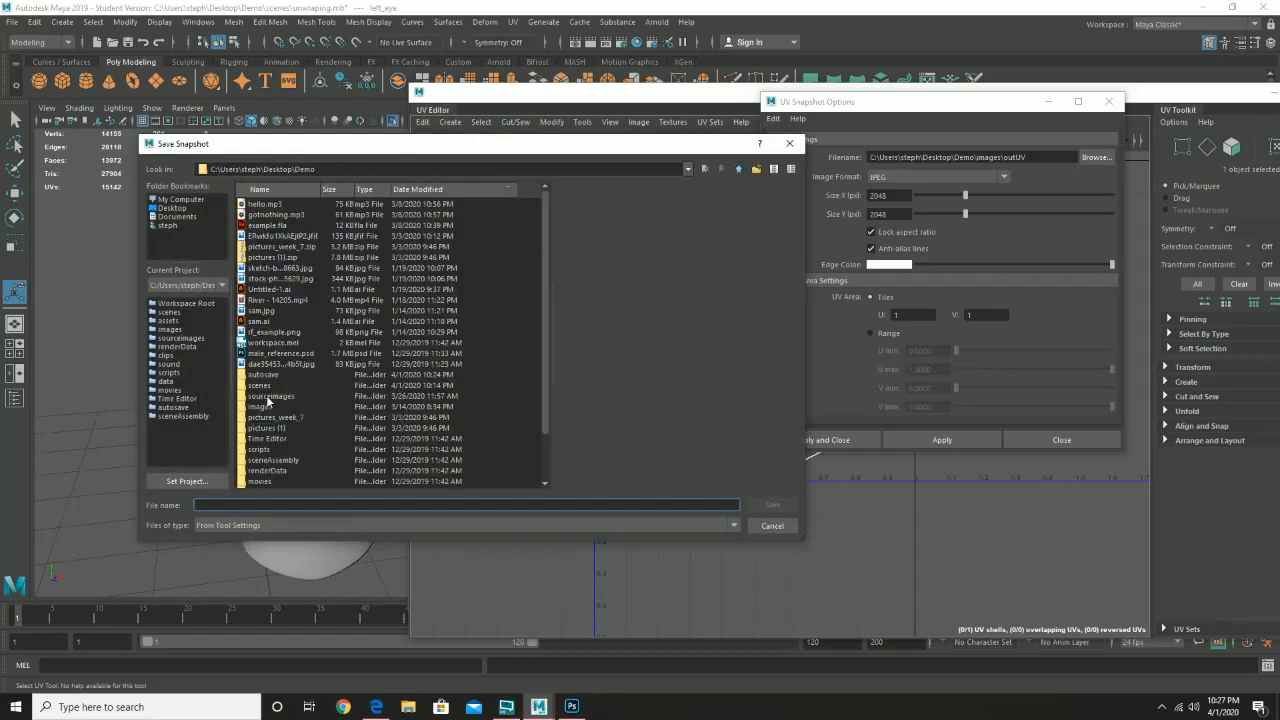
double_click(254, 397)
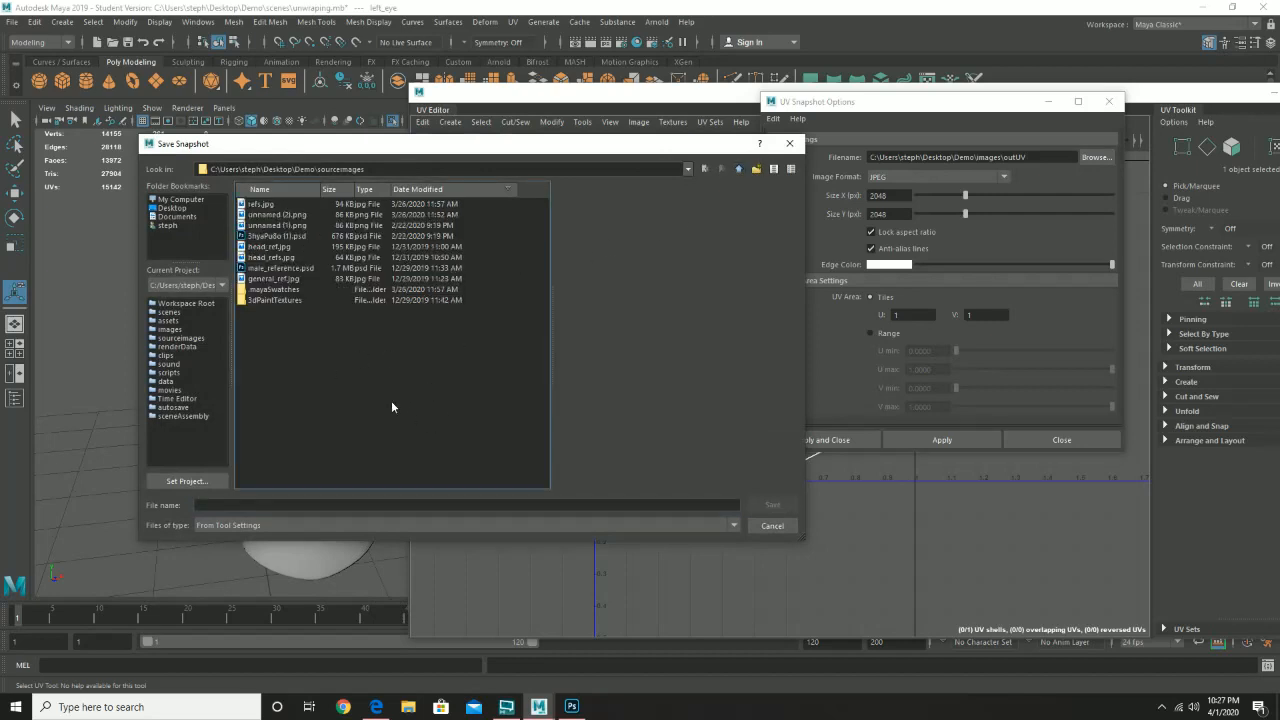
click(355, 505)
text(eye_uv)
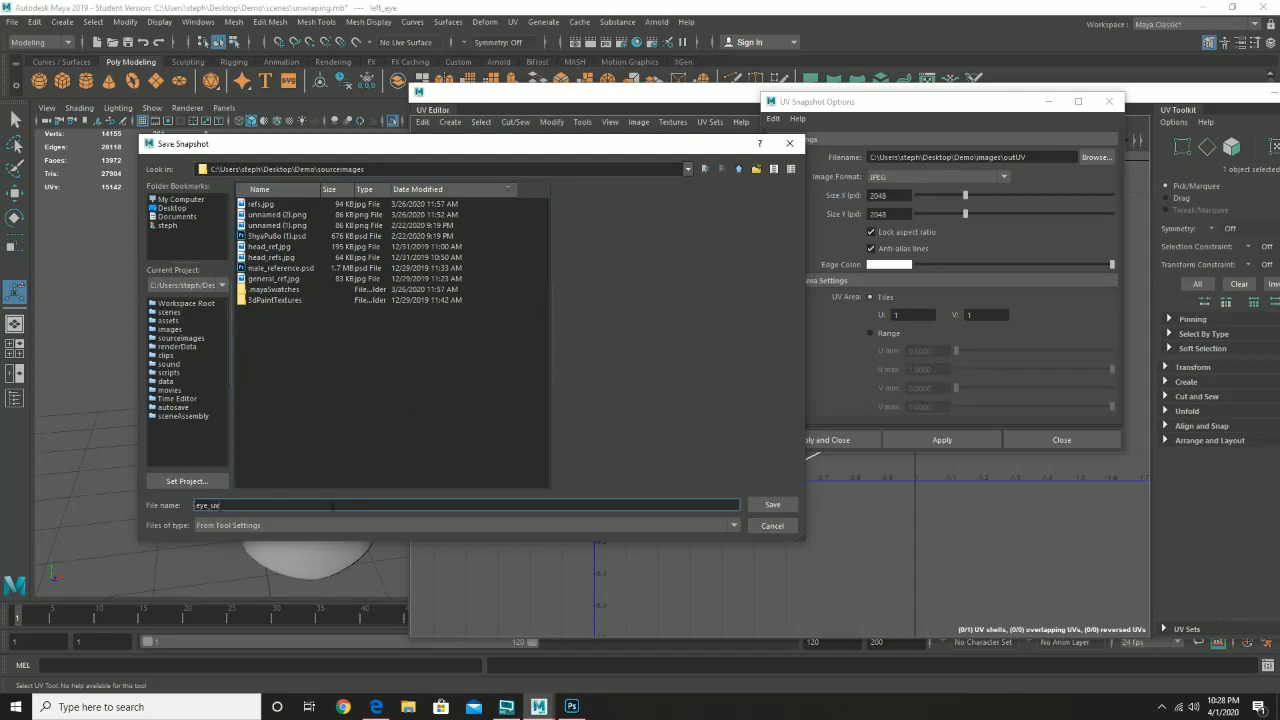
click(773, 505)
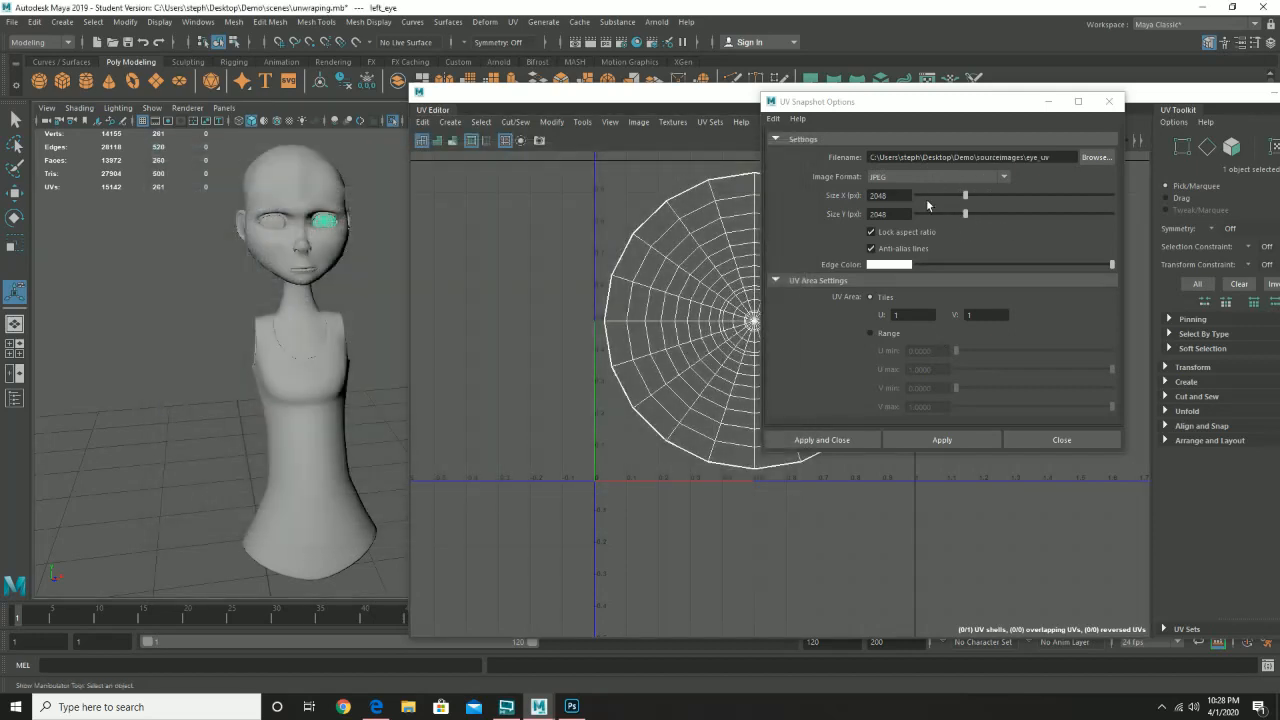
- Save the eye_uv.jpg snapshot, then select the shirt and save shirt_uv.jpg
click(949, 439)
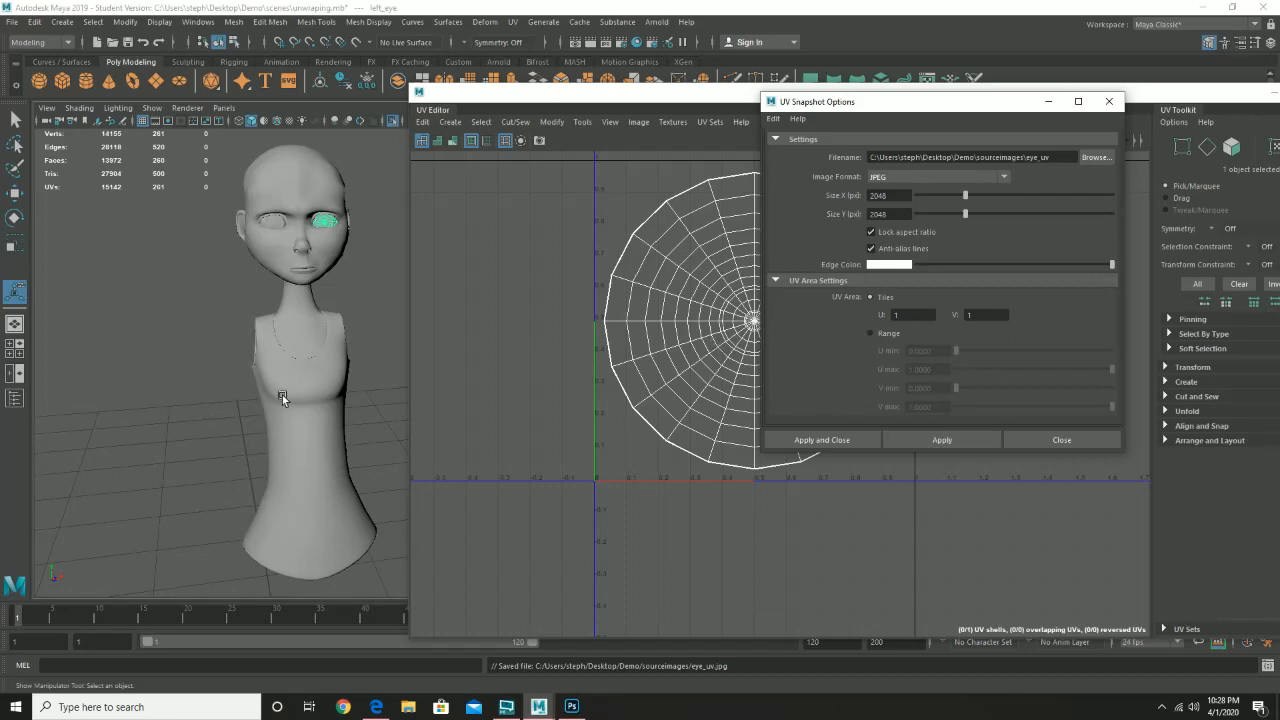
click(316, 418)
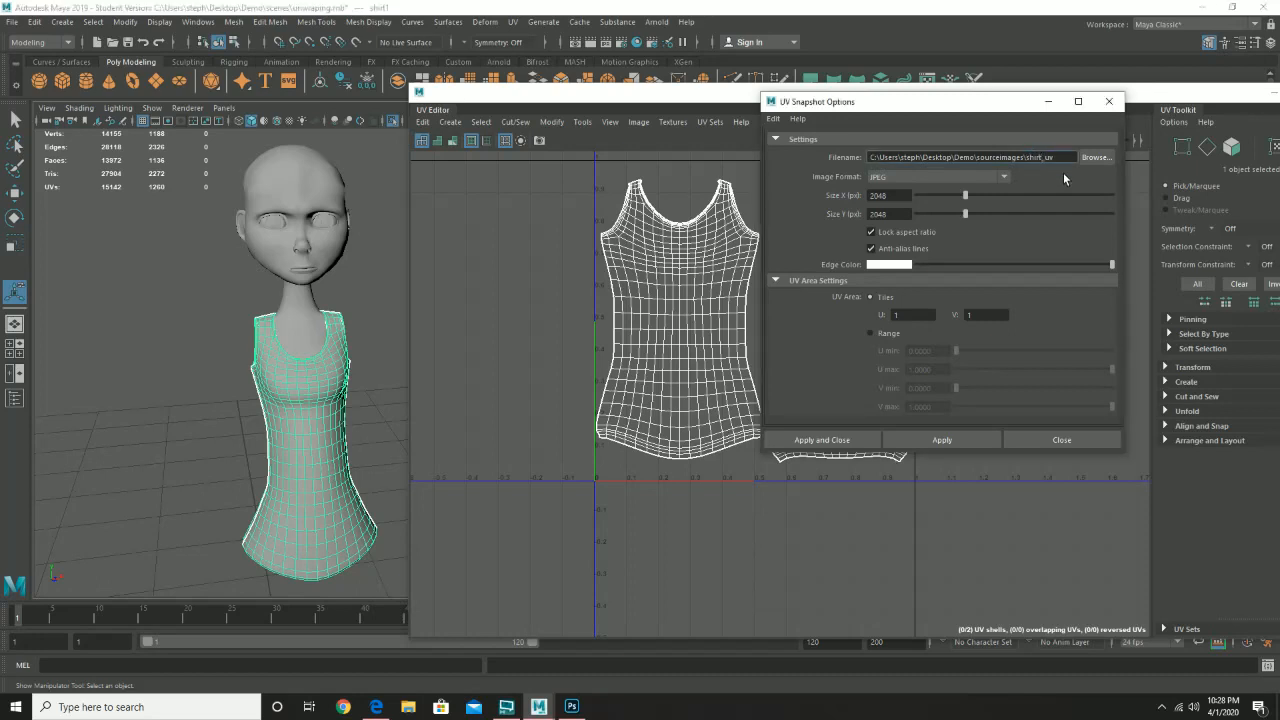
click(938, 438)
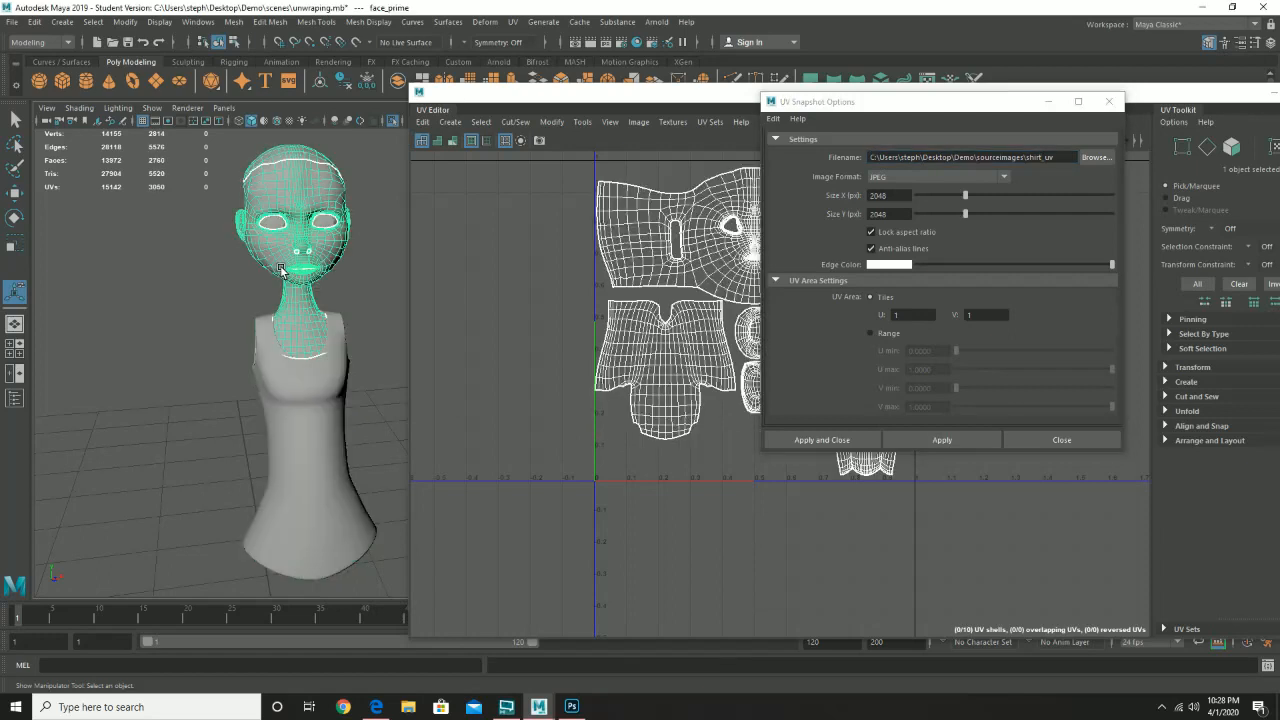
- Rename the snapshot to head_uv, save head_uv.jpg, and close the snapshot options
click(1060, 186)
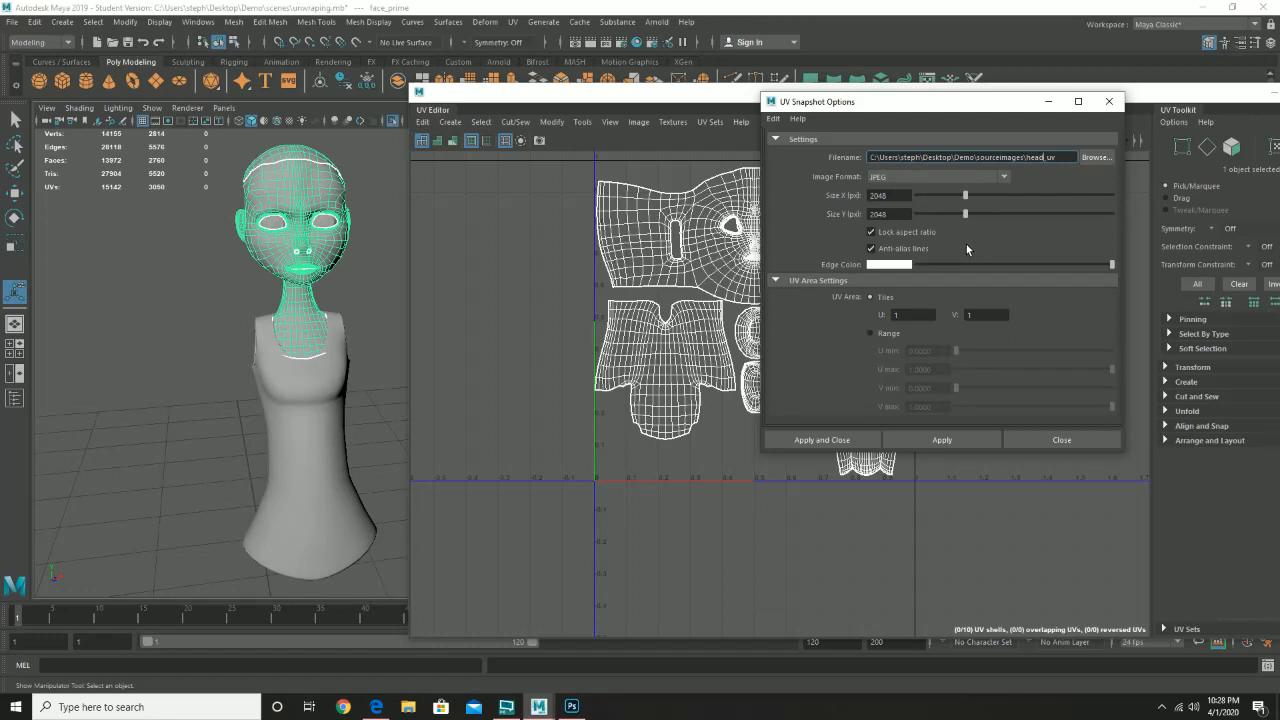
click(959, 438)
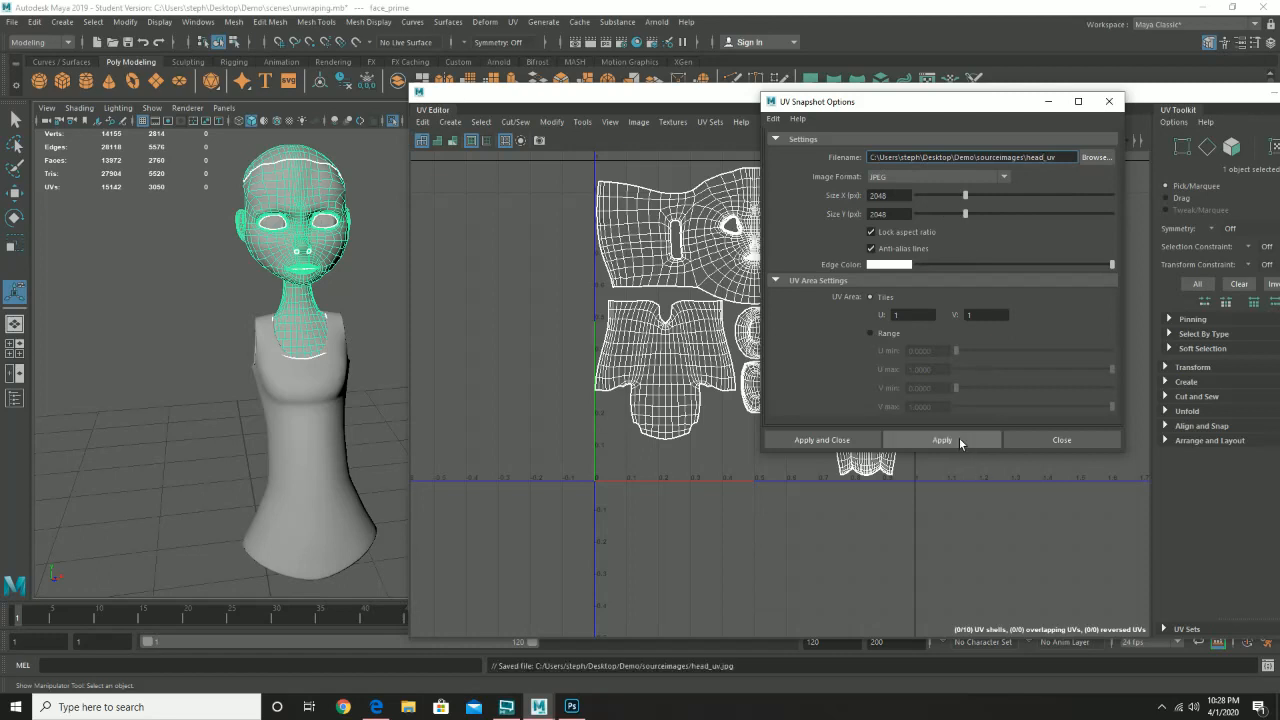
click(1060, 440)
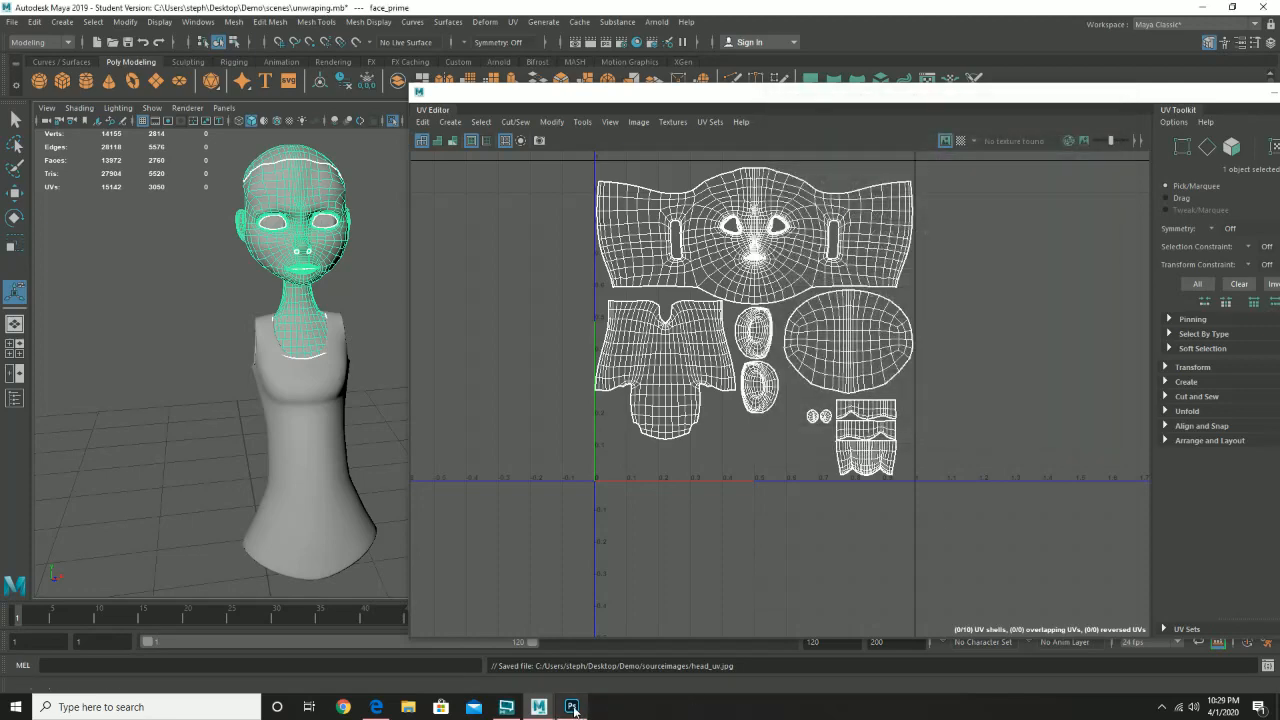
- Switch to Photoshop and open eye_uv.jpg from the Demo sourceimages folder
mouse_move(572, 708)
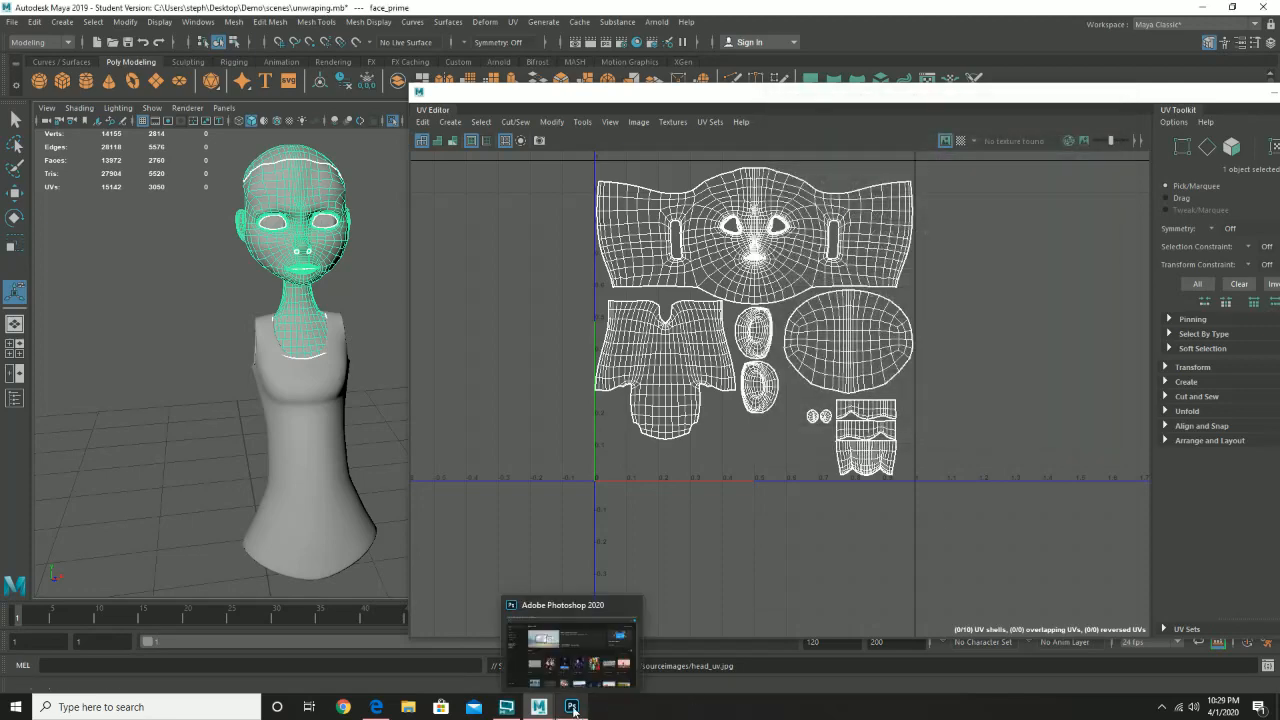
click(572, 708)
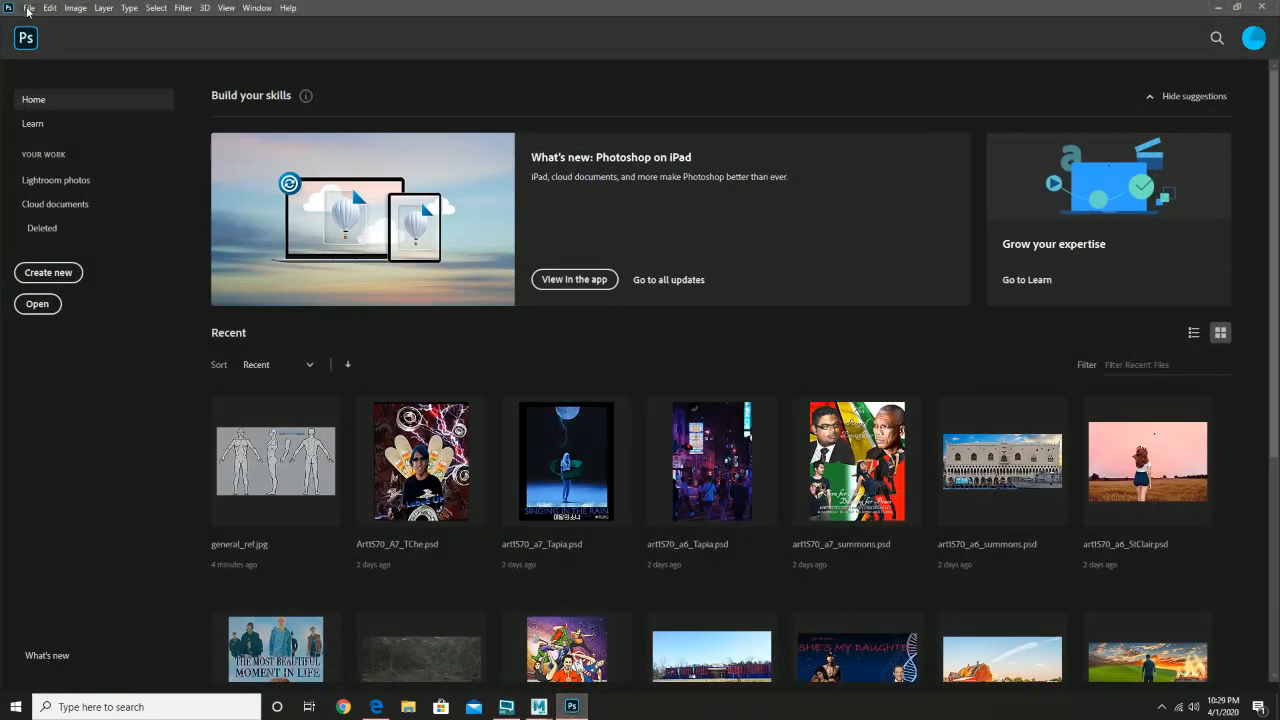
click(28, 8)
click(57, 38)
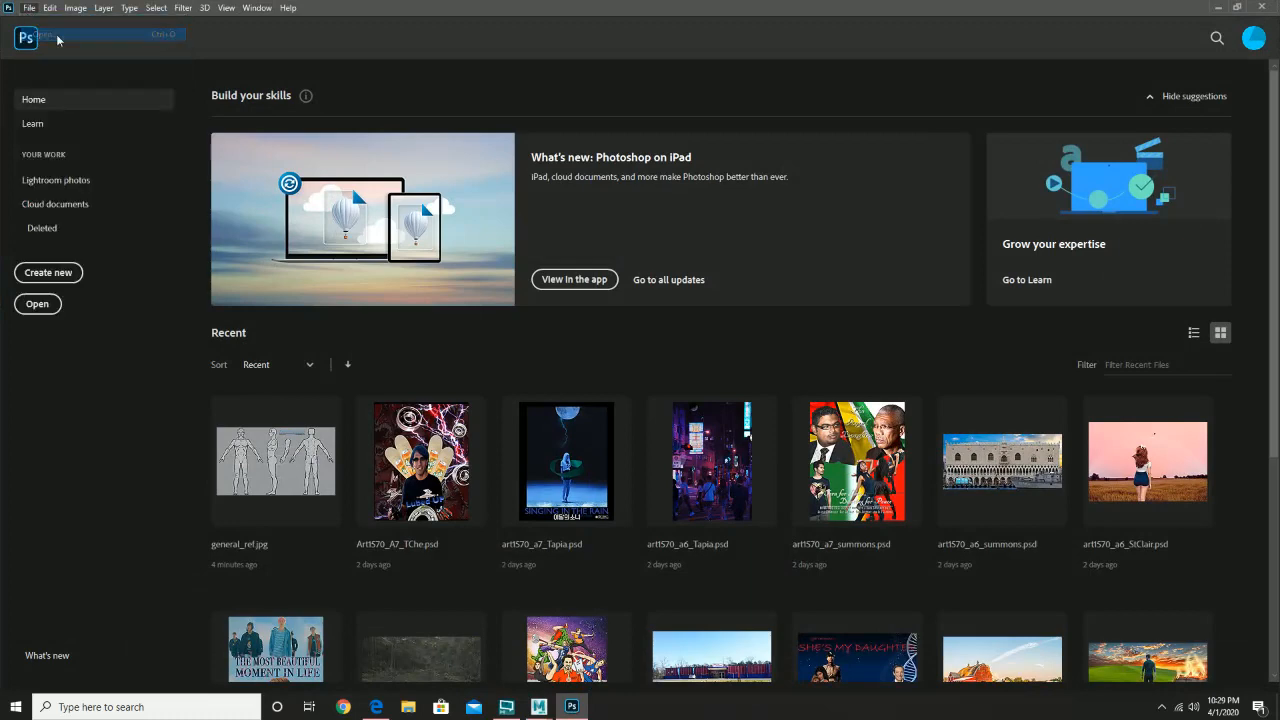
click(182, 141)
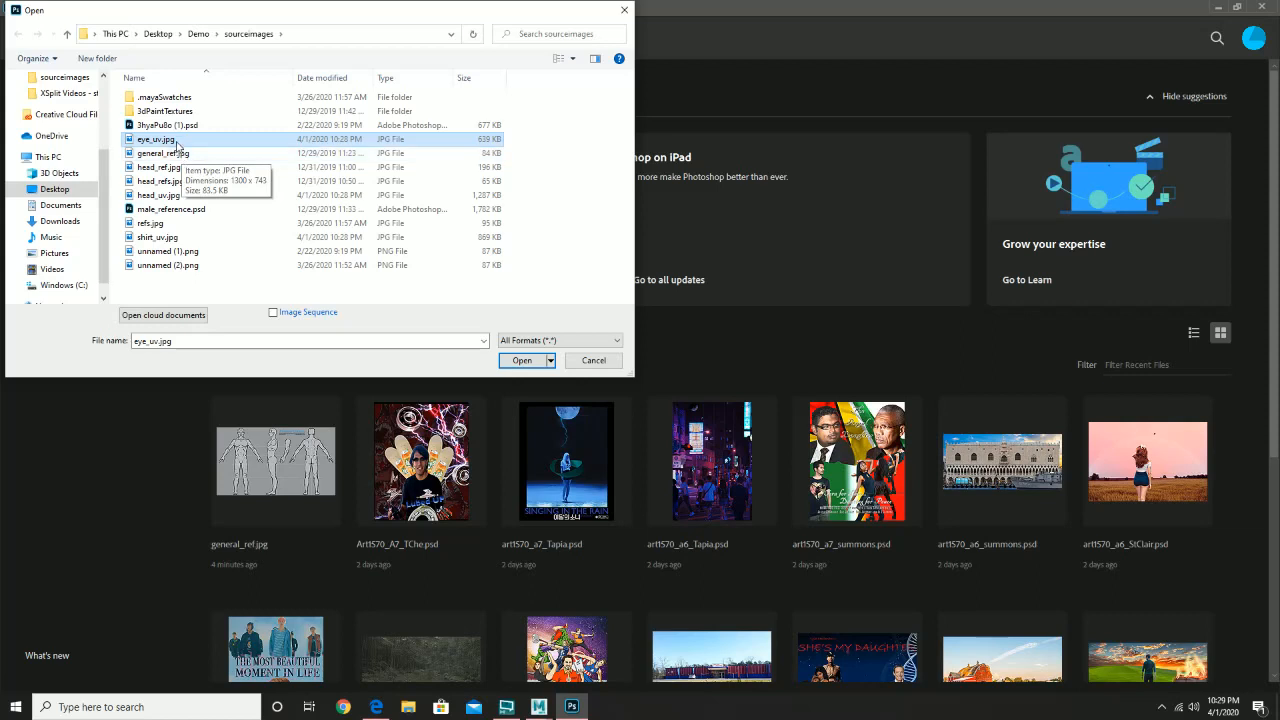
click(185, 196)
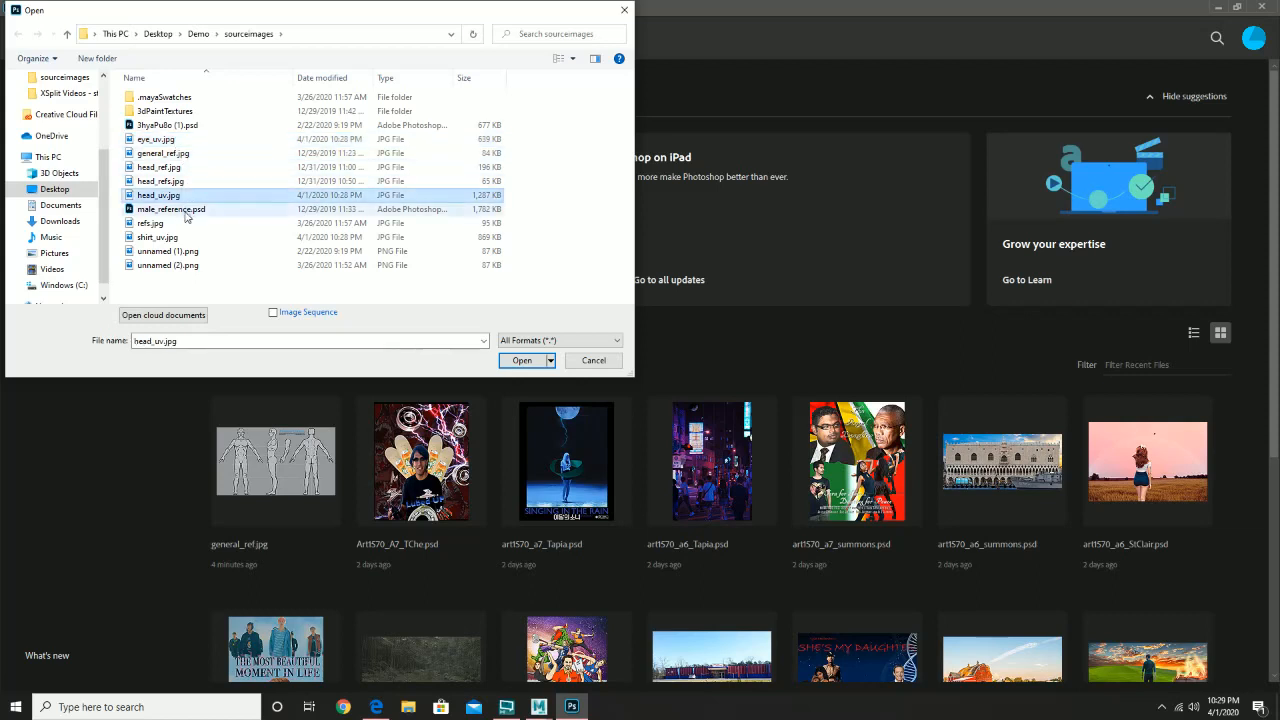
click(181, 239)
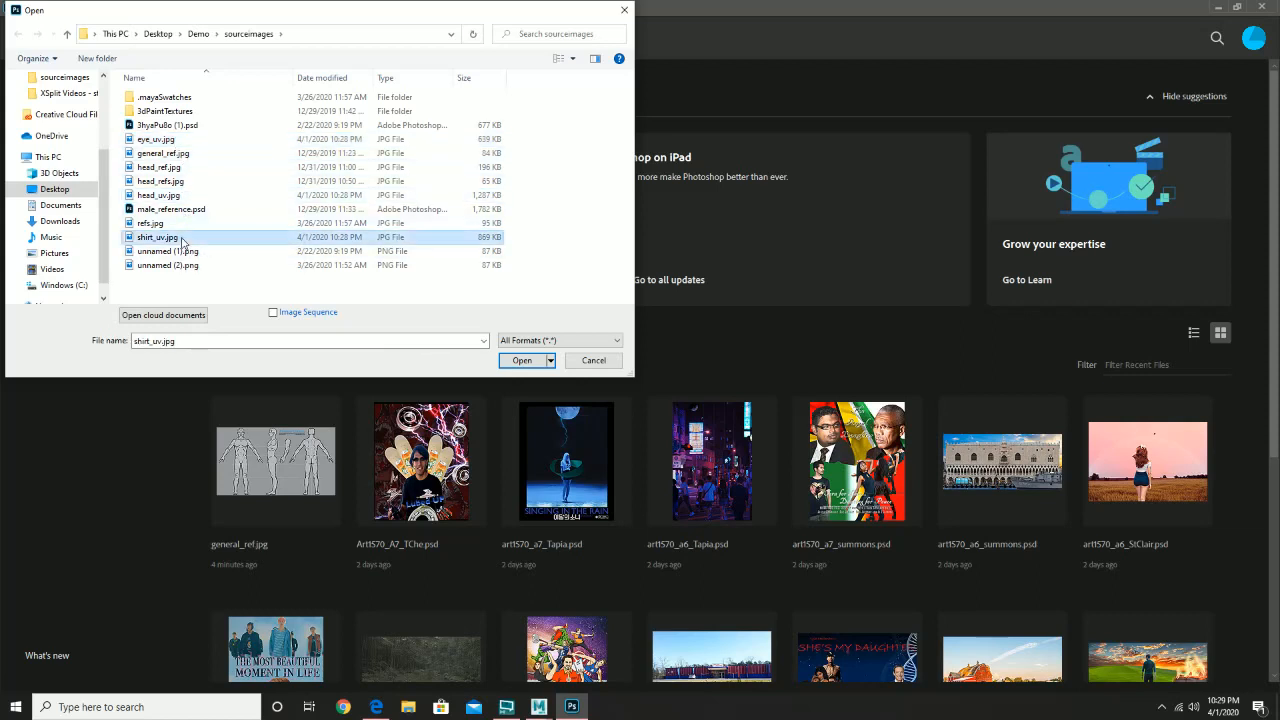
double_click(171, 142)
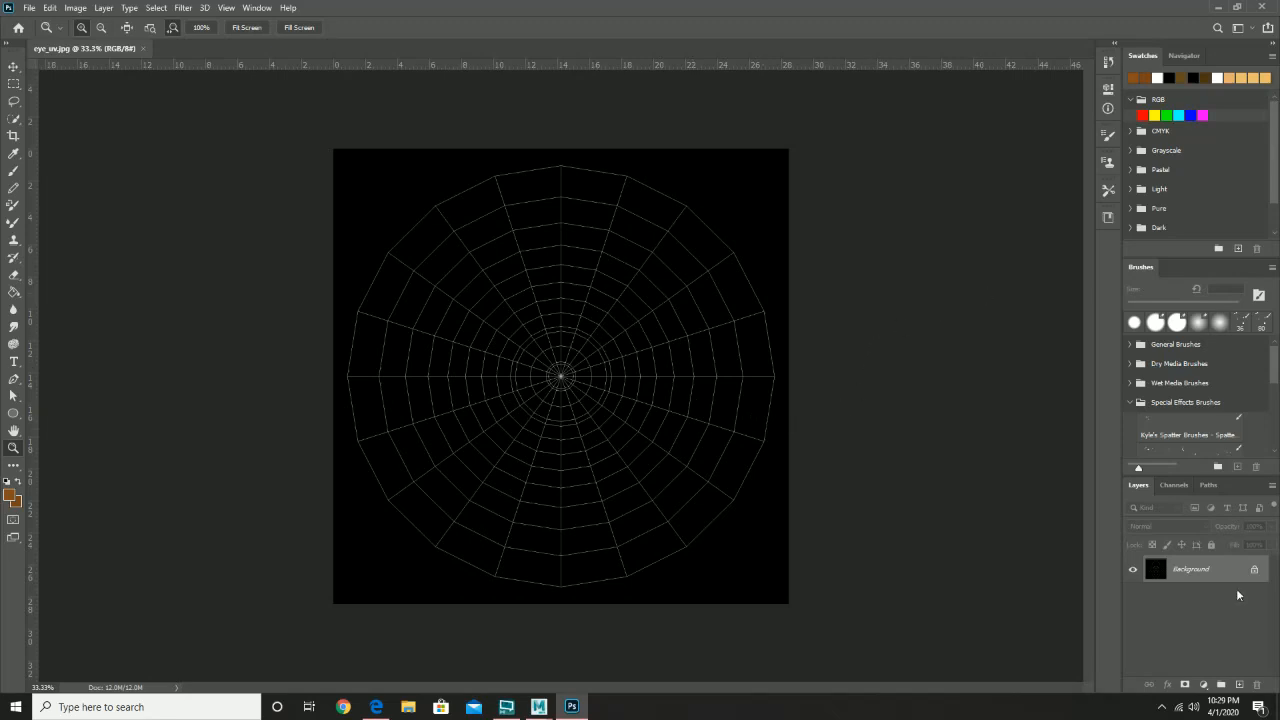
- Add a new layer and Quick Select the circular eye area on the Background grid
click(1239, 685)
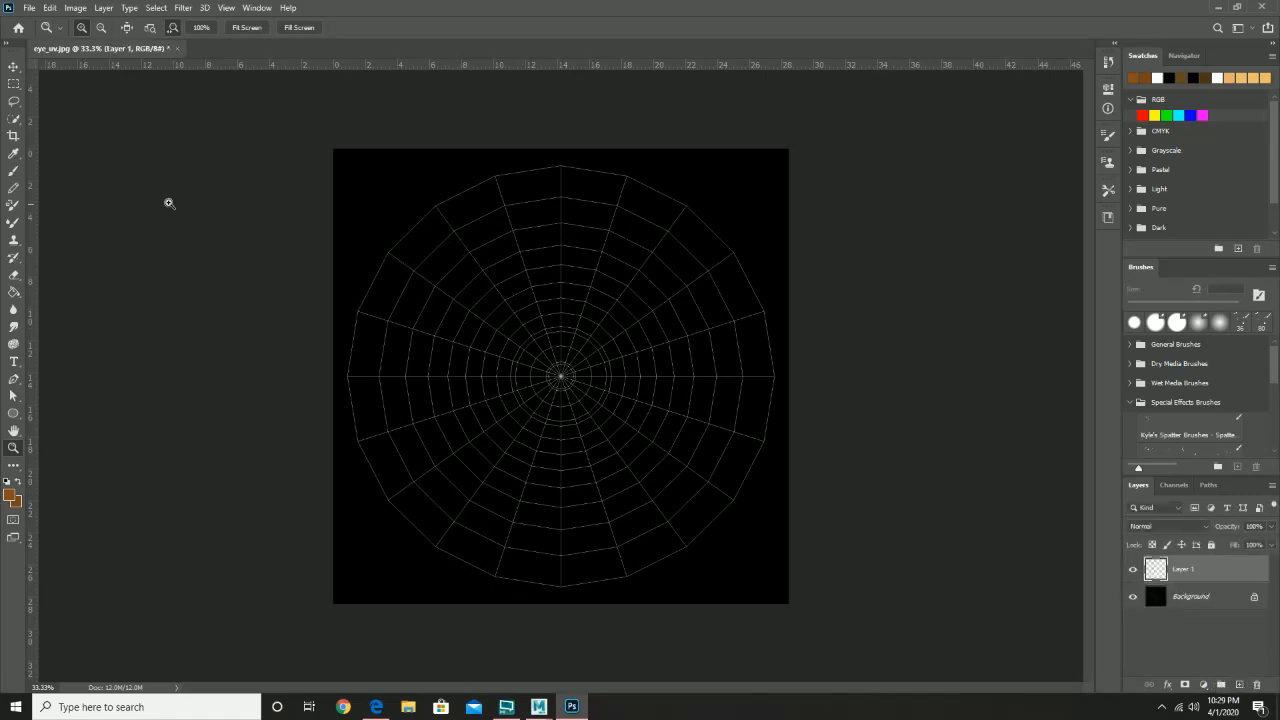
click(1203, 595)
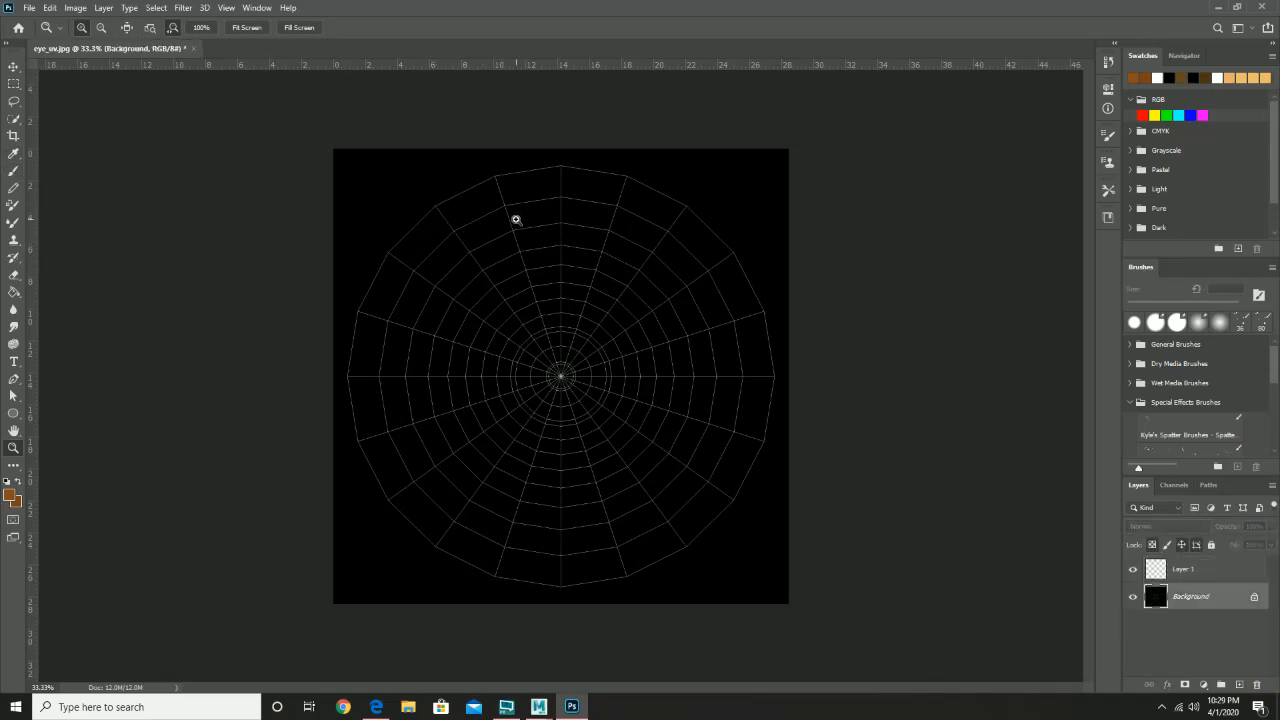
click(14, 119)
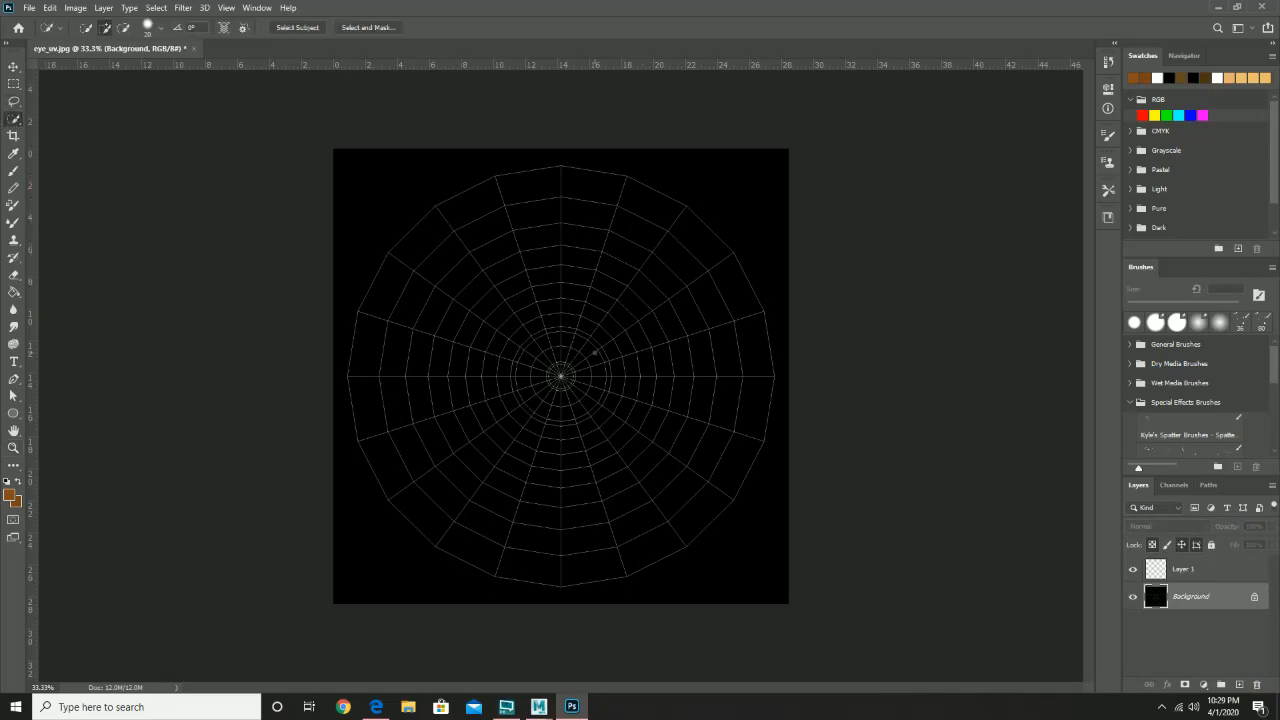
mouse_move(588, 348)
mouse_down()
mouse_move(558, 339)
mouse_move(533, 407)
mouse_move(627, 362)
mouse_move(567, 295)
mouse_move(585, 396)
mouse_move(623, 287)
mouse_move(505, 240)
mouse_move(407, 320)
mouse_move(430, 406)
mouse_move(470, 475)
mouse_move(446, 382)
mouse_move(577, 279)
mouse_up()
mouse_move(626, 425)
mouse_down()
mouse_move(555, 468)
mouse_move(543, 427)
mouse_move(512, 448)
mouse_move(549, 310)
mouse_move(539, 186)
mouse_move(447, 216)
mouse_up()
mouse_move(388, 452)
mouse_down()
mouse_move(430, 526)
mouse_move(469, 551)
mouse_move(532, 561)
mouse_up()
mouse_move(619, 549)
mouse_down()
mouse_move(547, 531)
mouse_move(615, 527)
mouse_move(709, 491)
mouse_move(739, 401)
mouse_move(715, 281)
mouse_move(672, 225)
mouse_move(576, 244)
mouse_up()
mouse_move(655, 288)
mouse_down()
mouse_move(651, 353)
mouse_move(729, 329)
mouse_move(762, 359)
mouse_up()
drag(608, 340, 493, 333)
- Rename Layer 1 to eye_white, choose the Paint Bucket, and switch to the Painting workspace
click(1213, 575)
double_click(1182, 569)
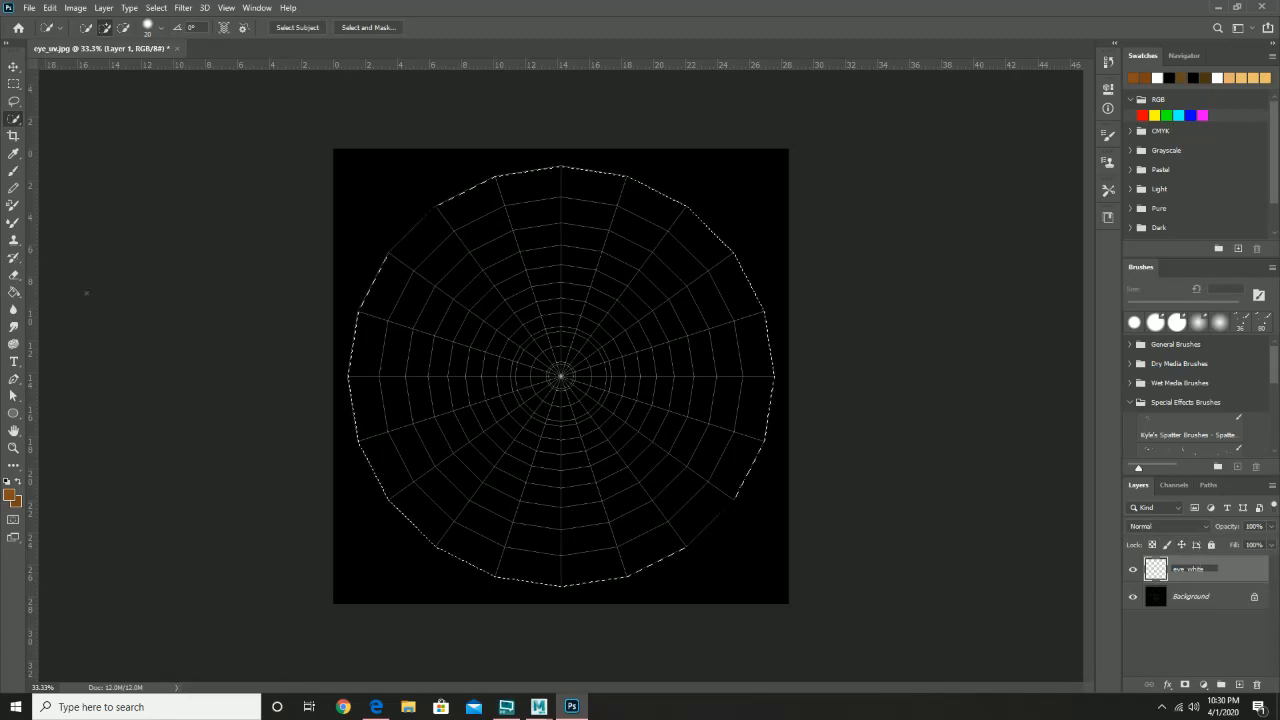
text(eye_white)
click(13, 291)
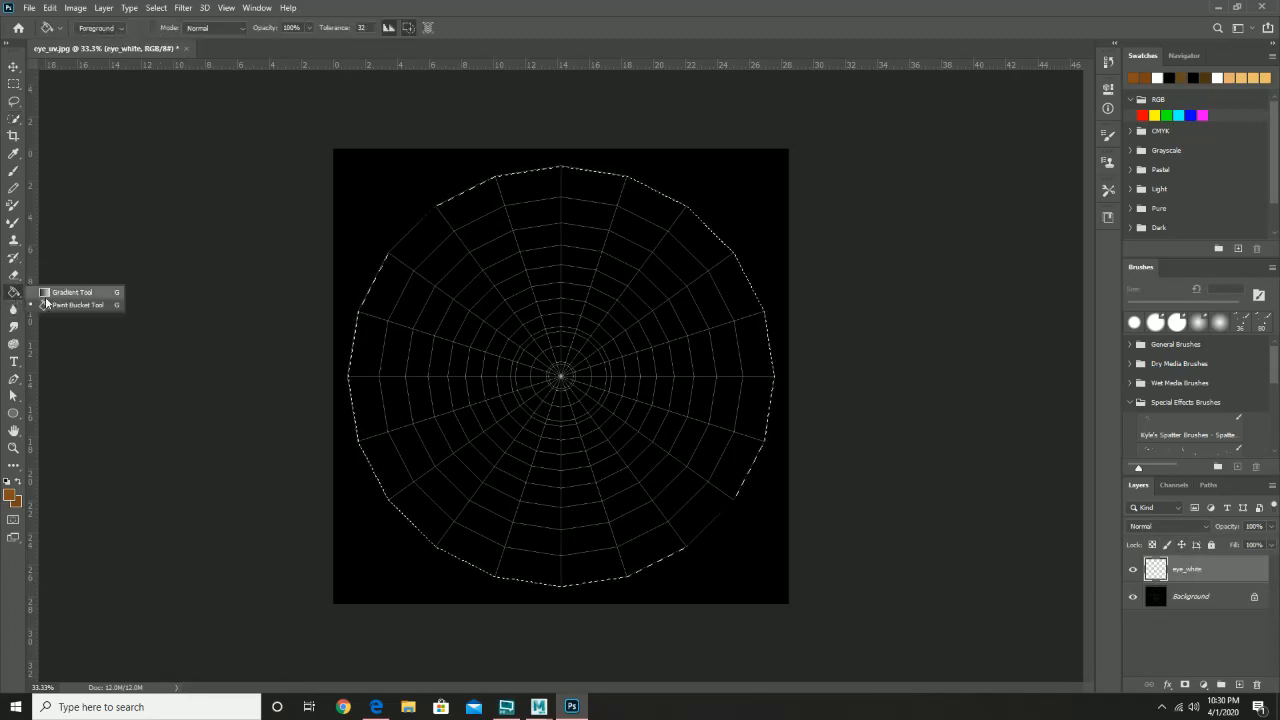
click(66, 305)
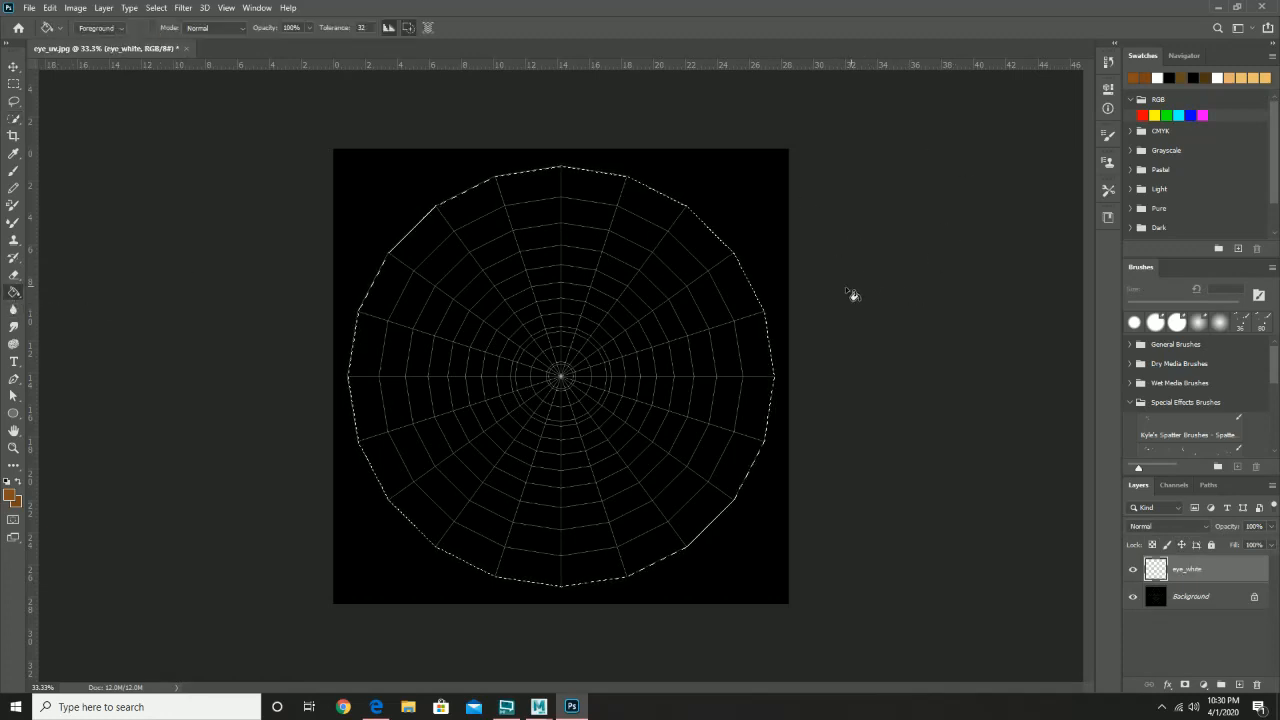
click(1237, 28)
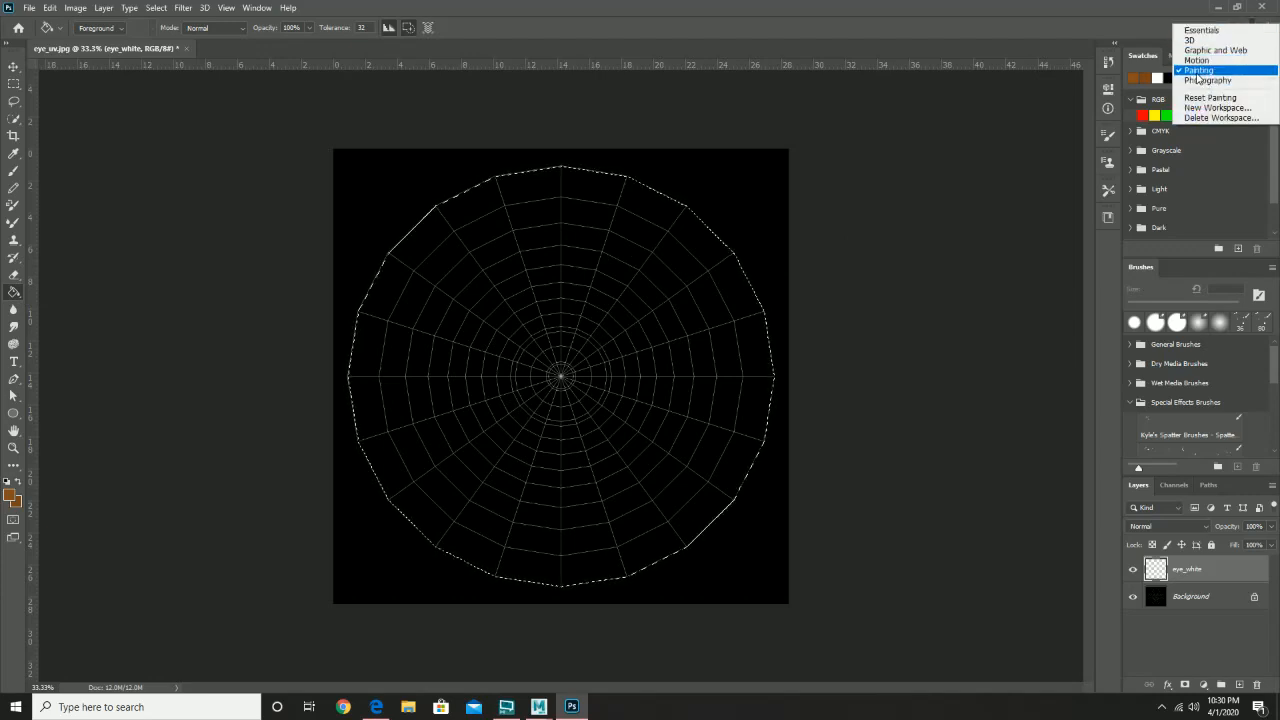
click(1198, 73)
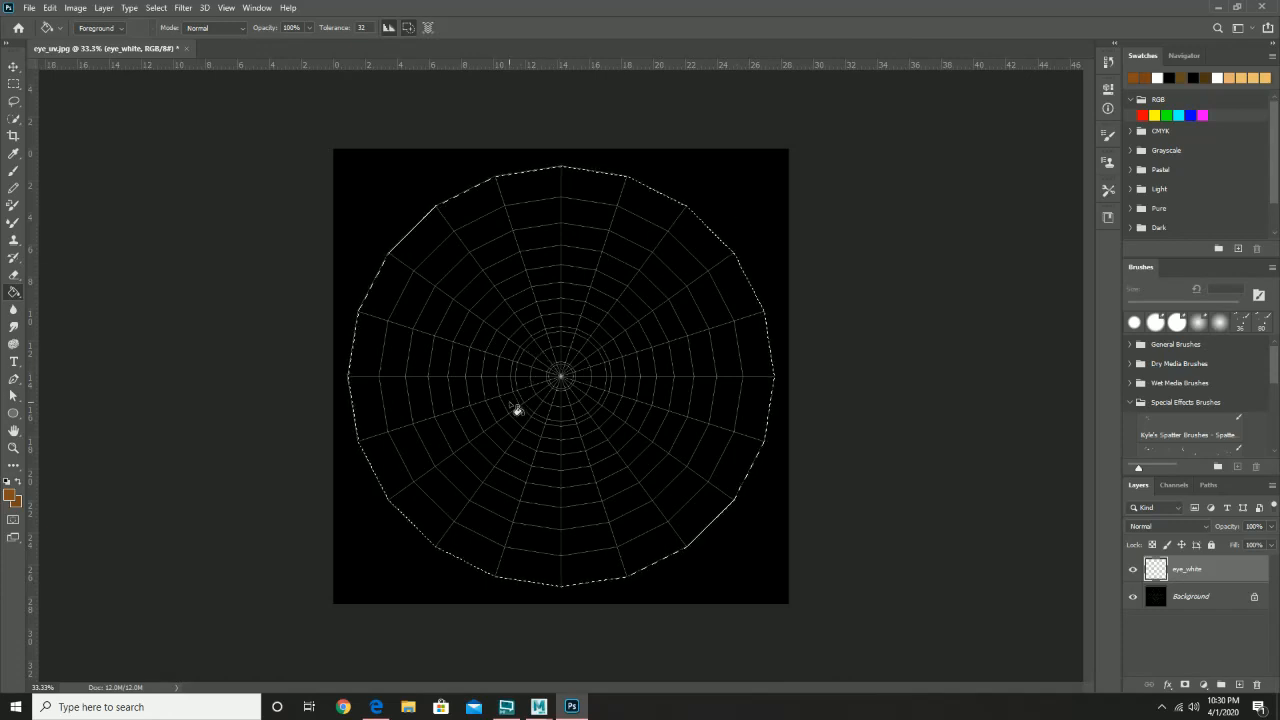
- Fill the eye selection with a very pale pink foreground, then hide the eye_white layer
click(12, 494)
click(147, 217)
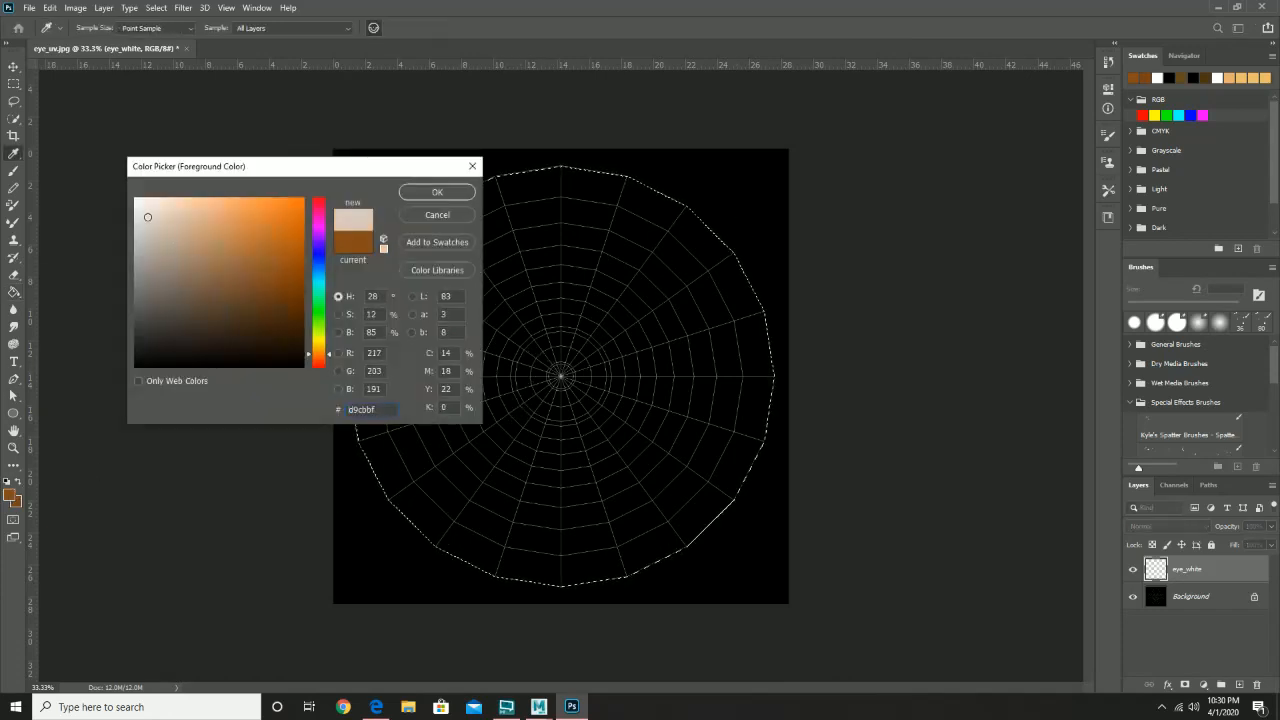
drag(147, 217, 110, 185)
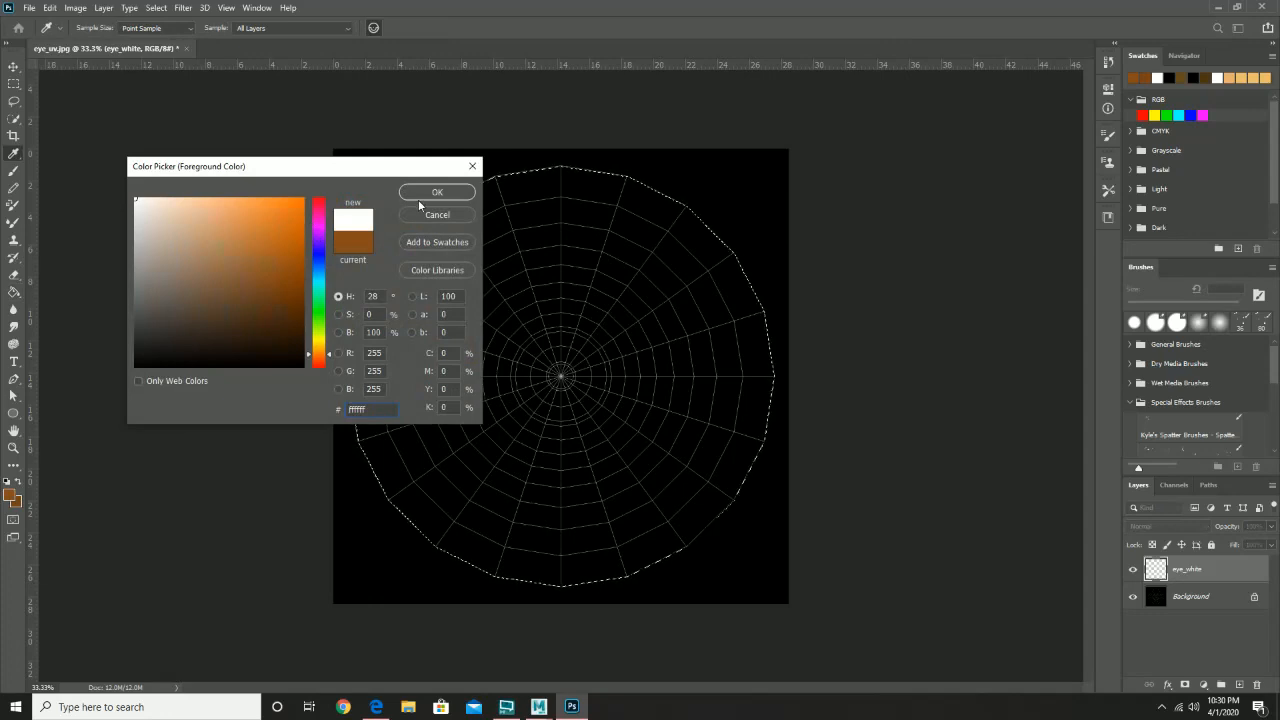
click(319, 196)
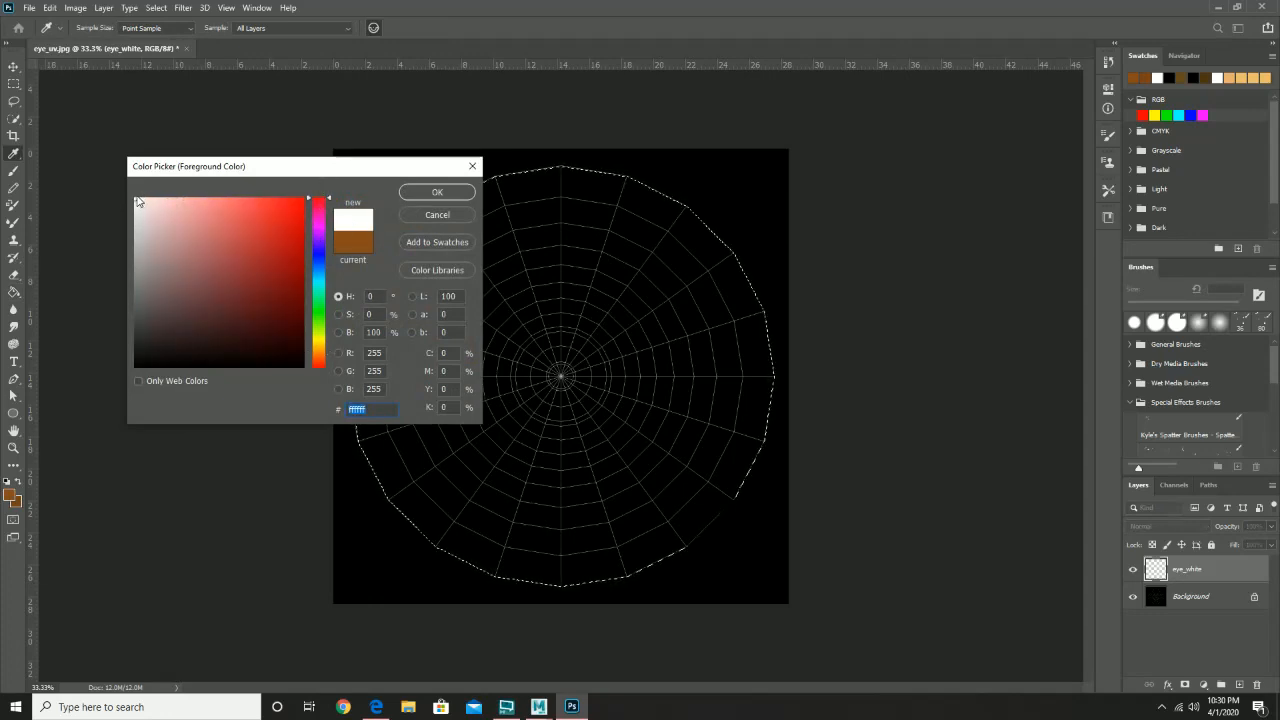
mouse_move(142, 200)
mouse_down()
mouse_move(158, 202)
mouse_move(141, 201)
mouse_up()
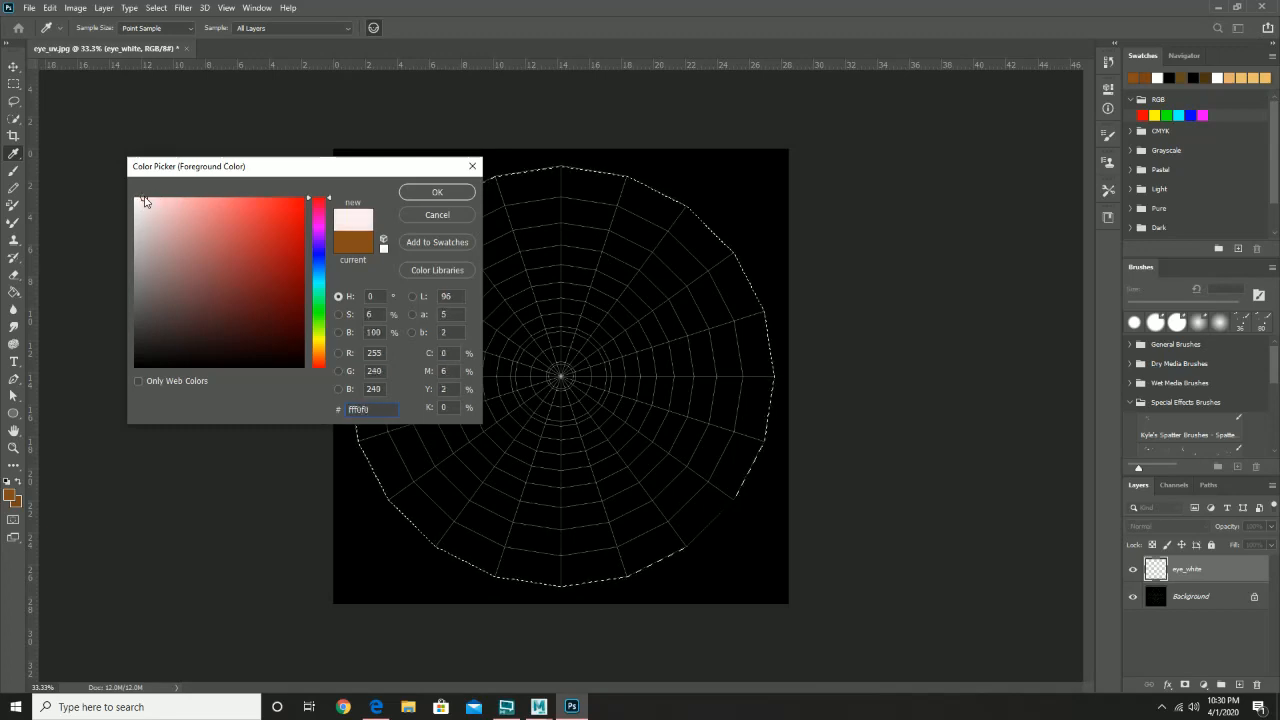
click(437, 191)
key(g)
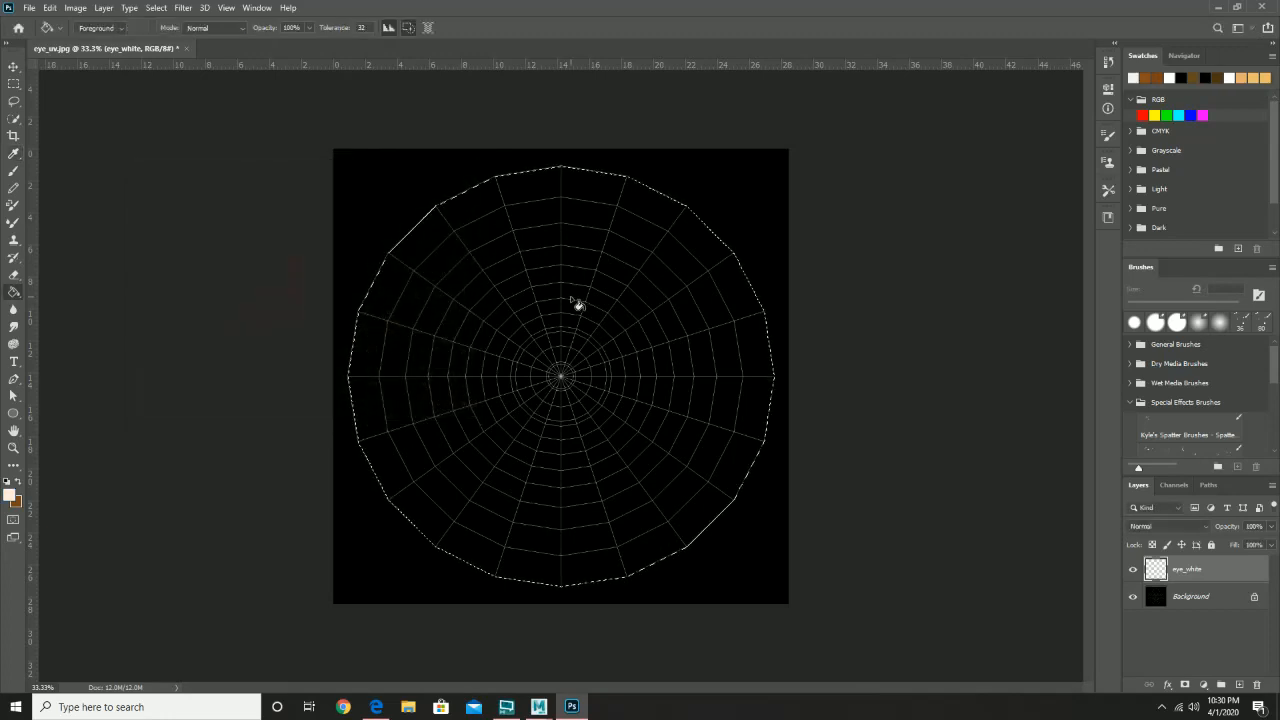
click(571, 298)
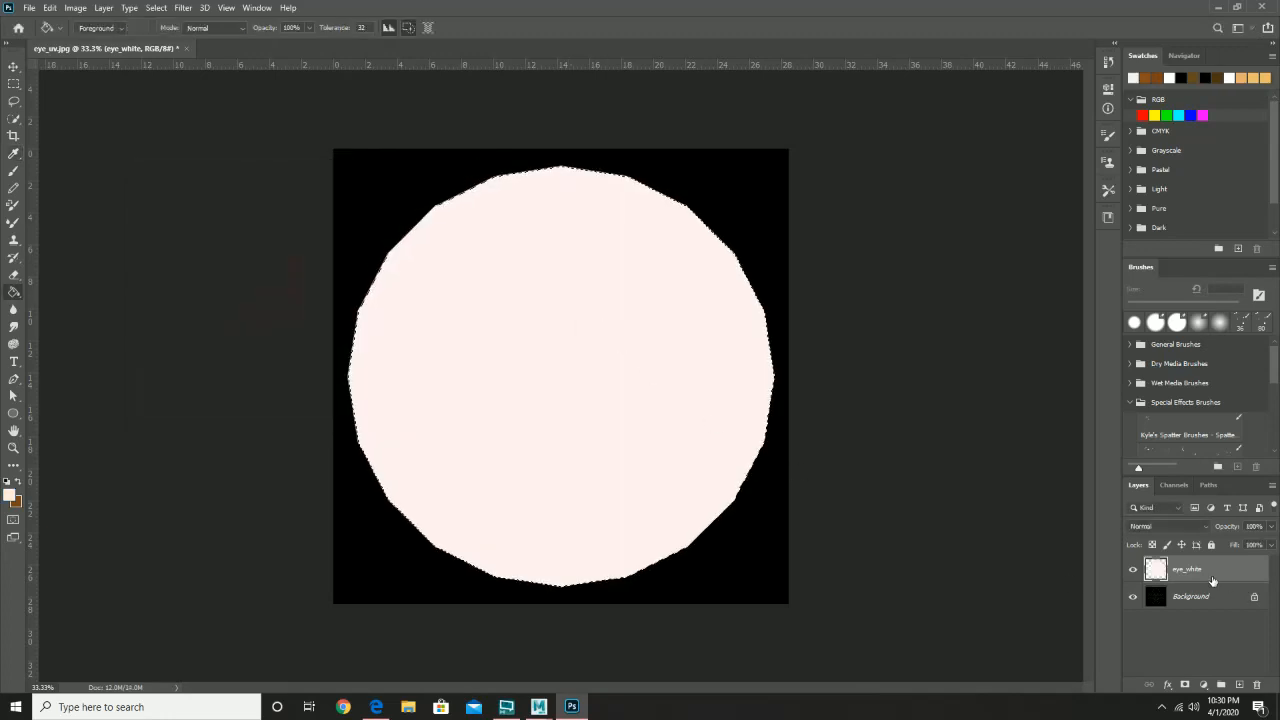
click(1133, 571)
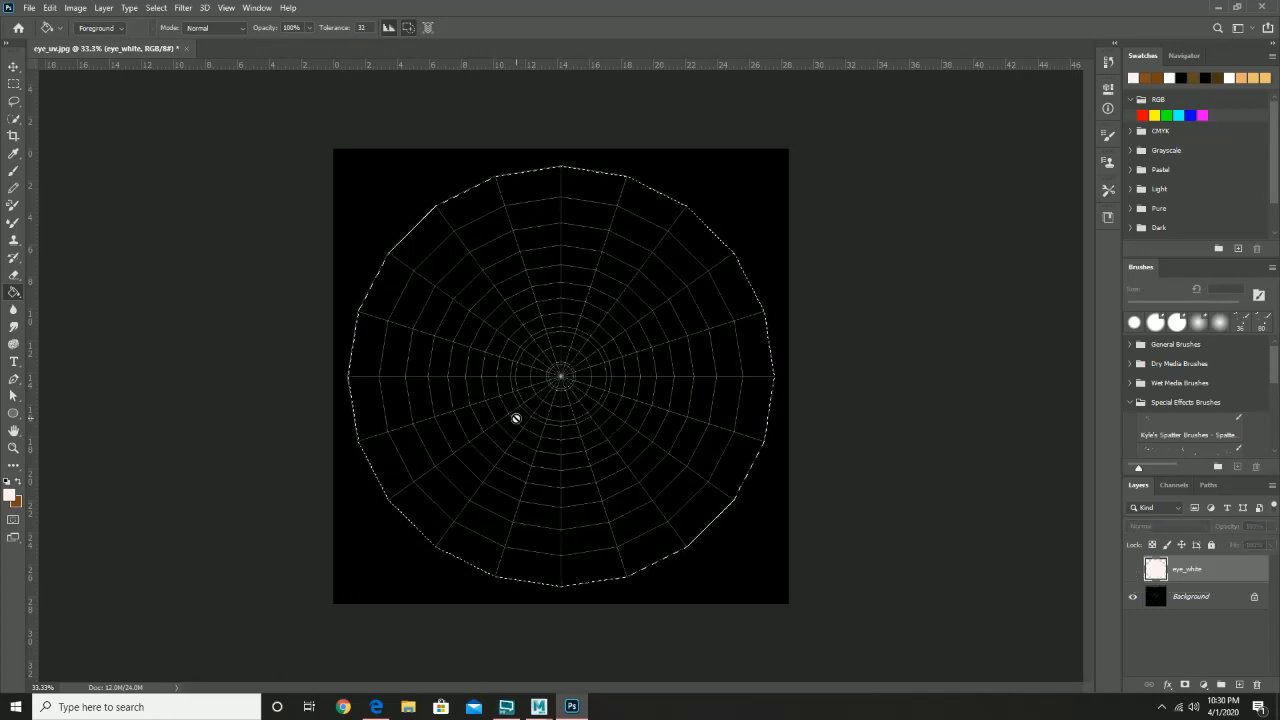
- Zoom in on the eye grid's centre, then return to 100% with the central rings in view
key(z)
drag(588, 433, 588, 433)
drag(479, 219, 511, 309)
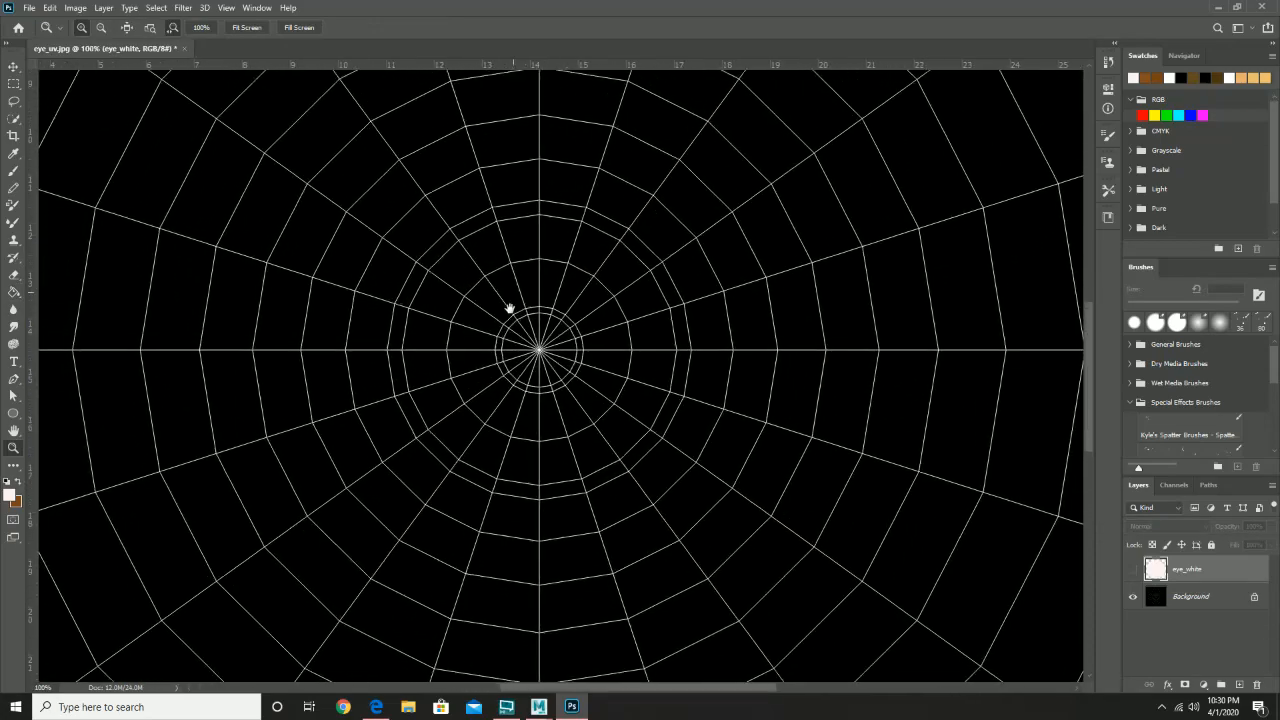
click(511, 309)
drag(694, 394, 656, 337)
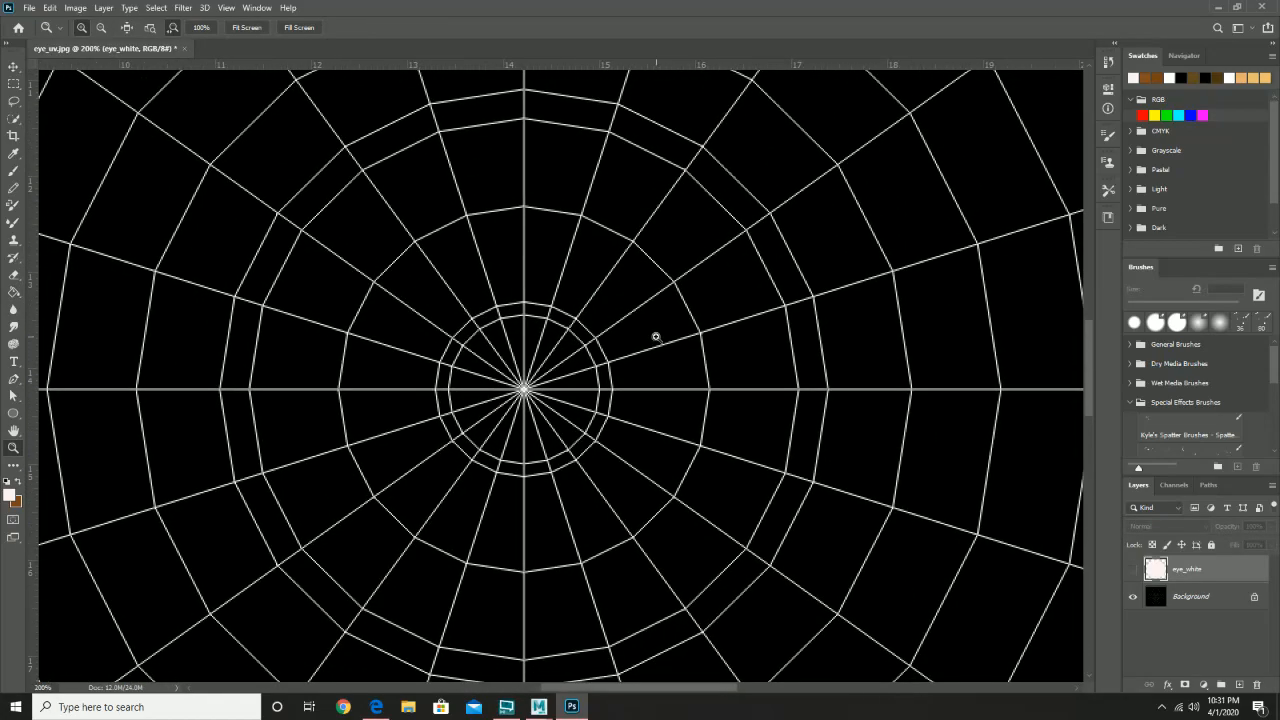
alt+click(655, 337)
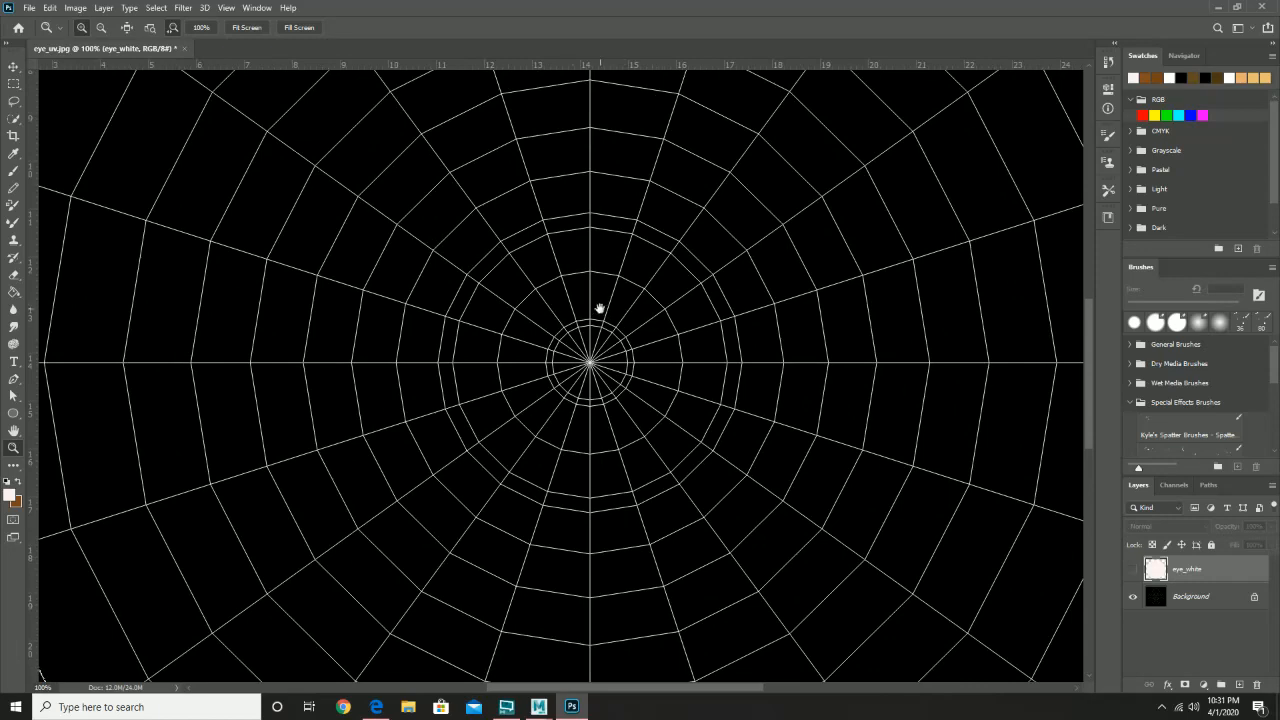
drag(599, 306, 472, 353)
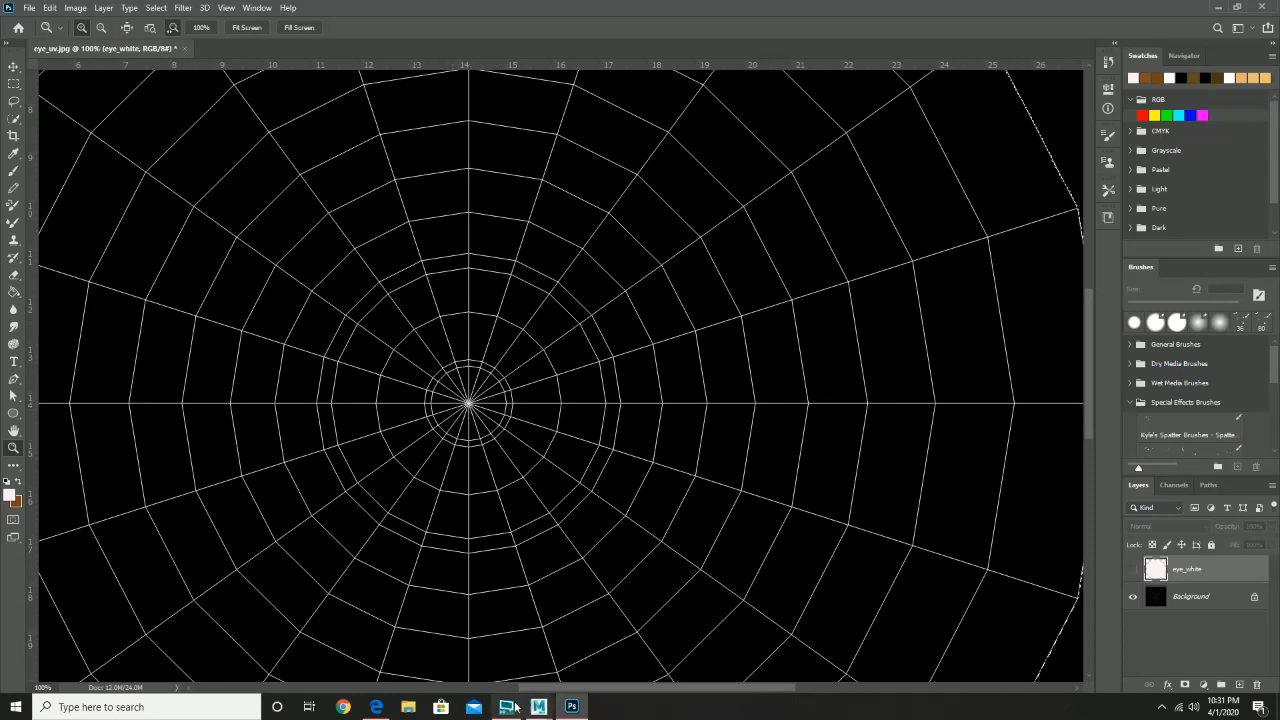
- In Maya, select the left eye and zoom in on its UV shell and on the eye in the viewport
mouse_move(539, 710)
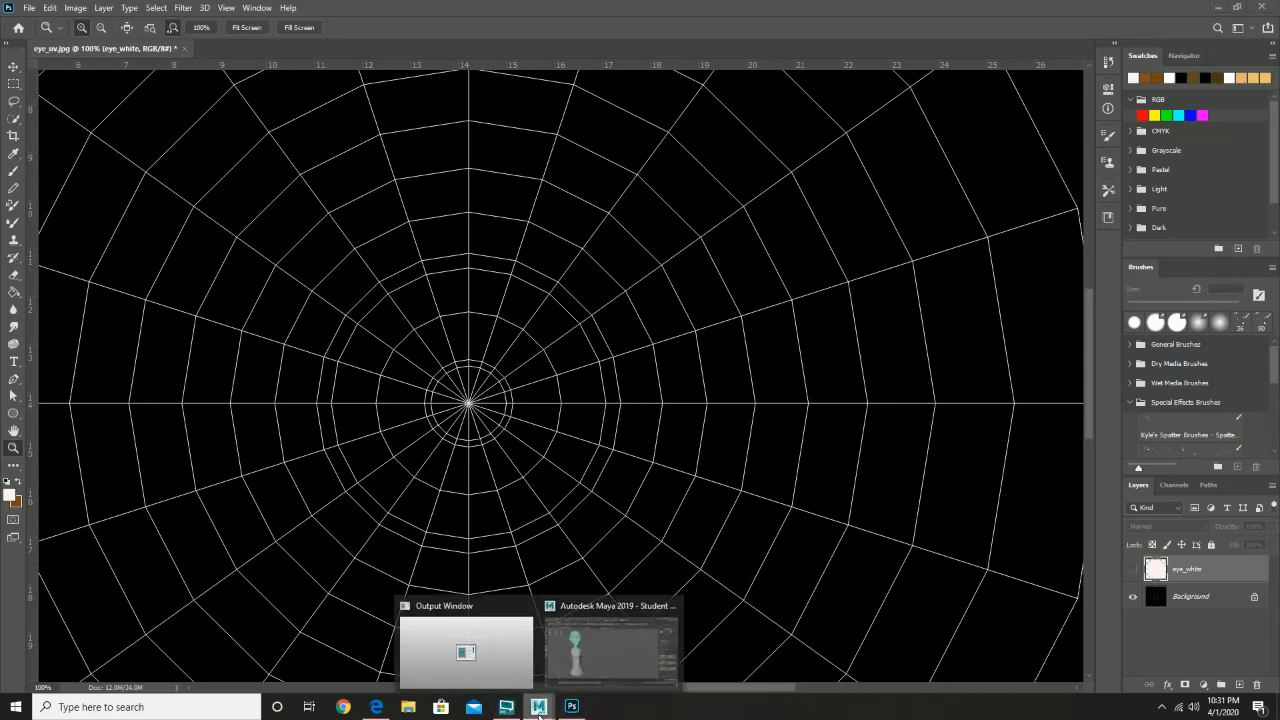
click(611, 652)
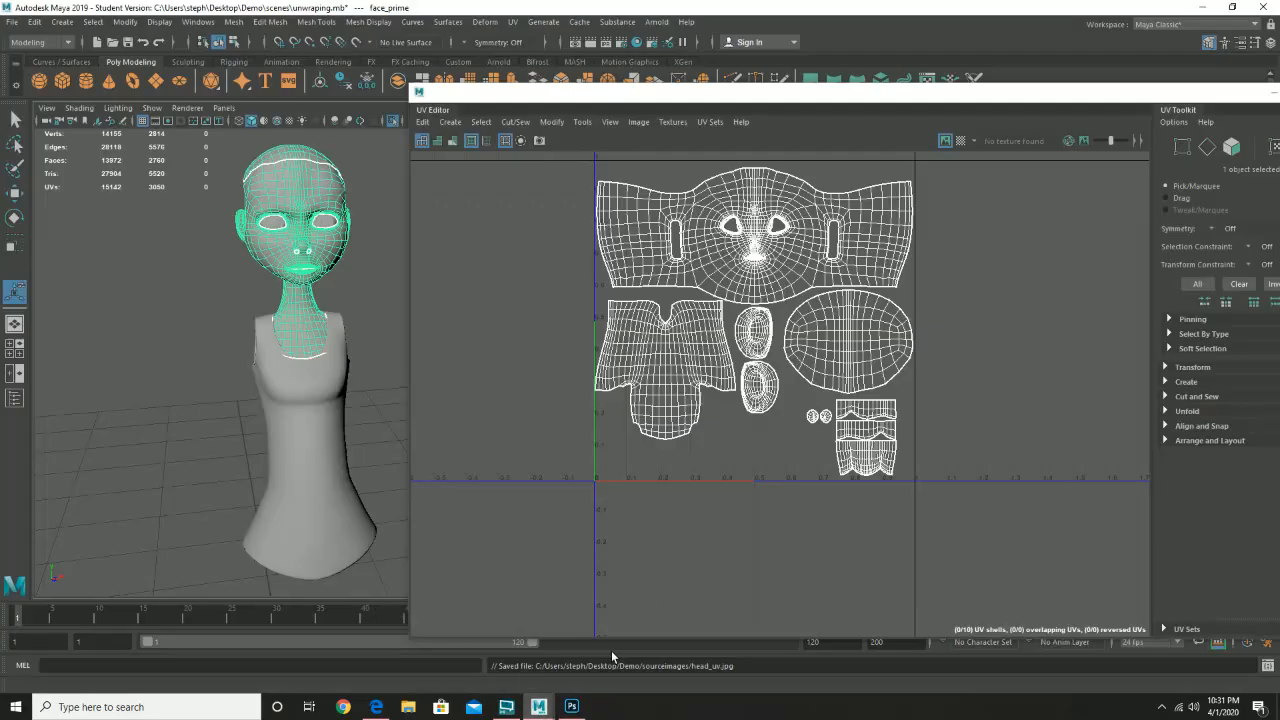
click(323, 228)
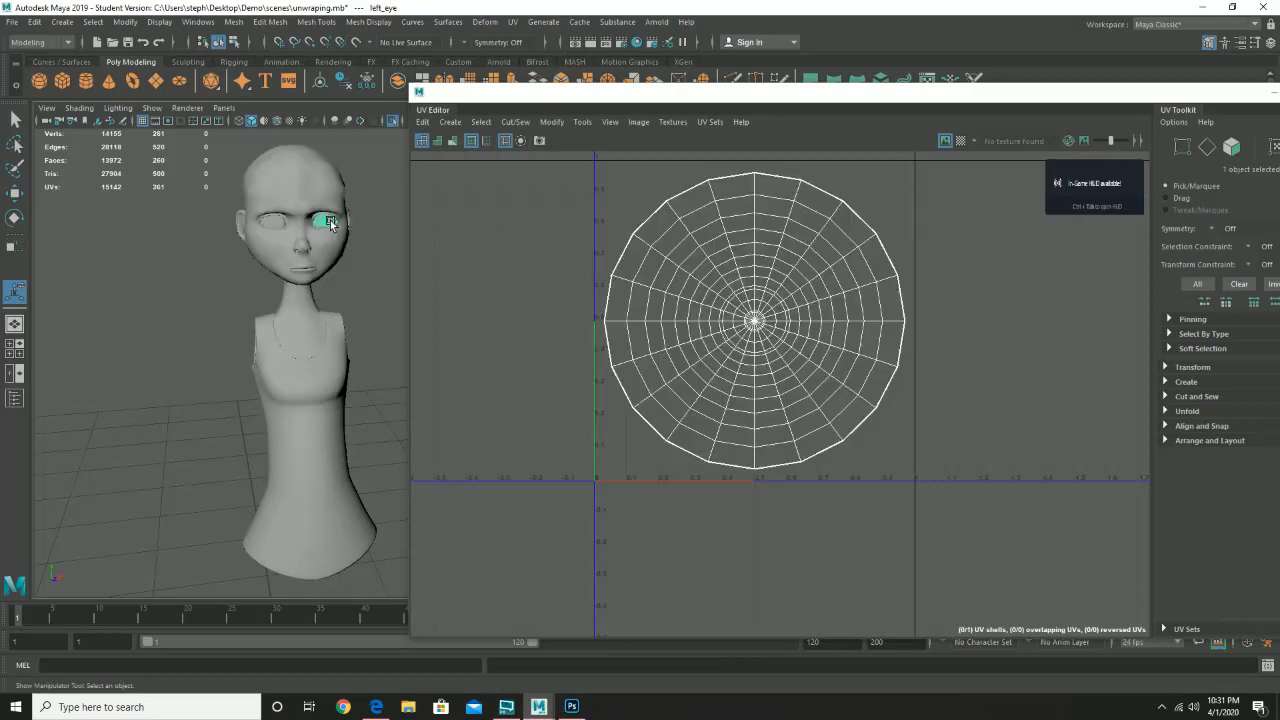
scroll(691, 329, up, 5)
scroll(728, 351, up, 3)
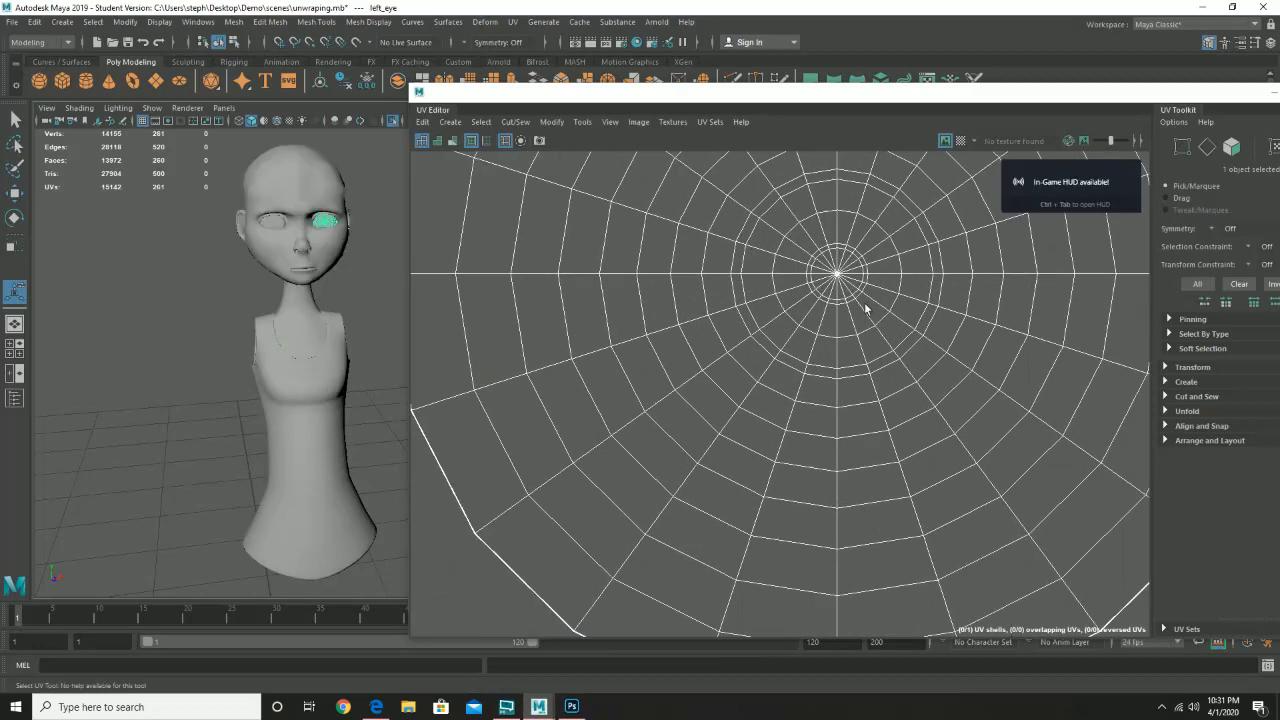
drag(866, 309, 740, 512)
scroll(657, 389, up, 4)
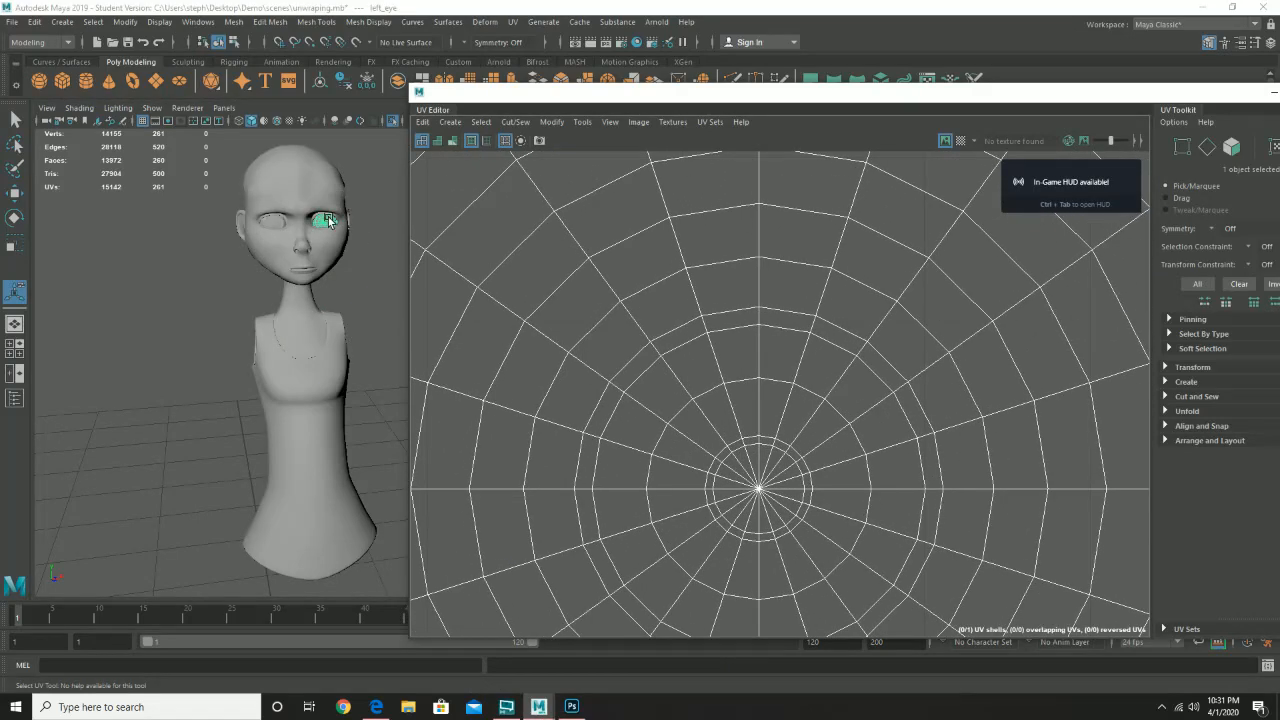
drag(322, 229, 364, 367)
drag(187, 281, 508, 537)
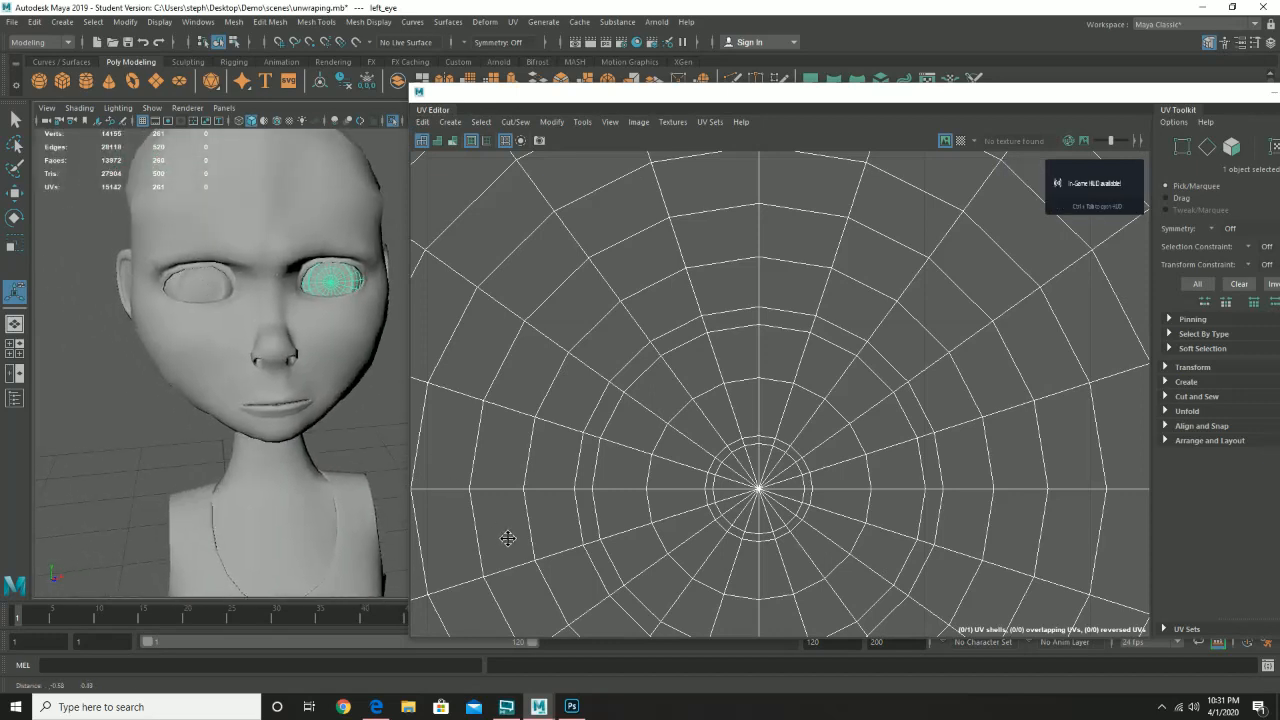
drag(226, 229, 378, 382)
drag(153, 252, 338, 351)
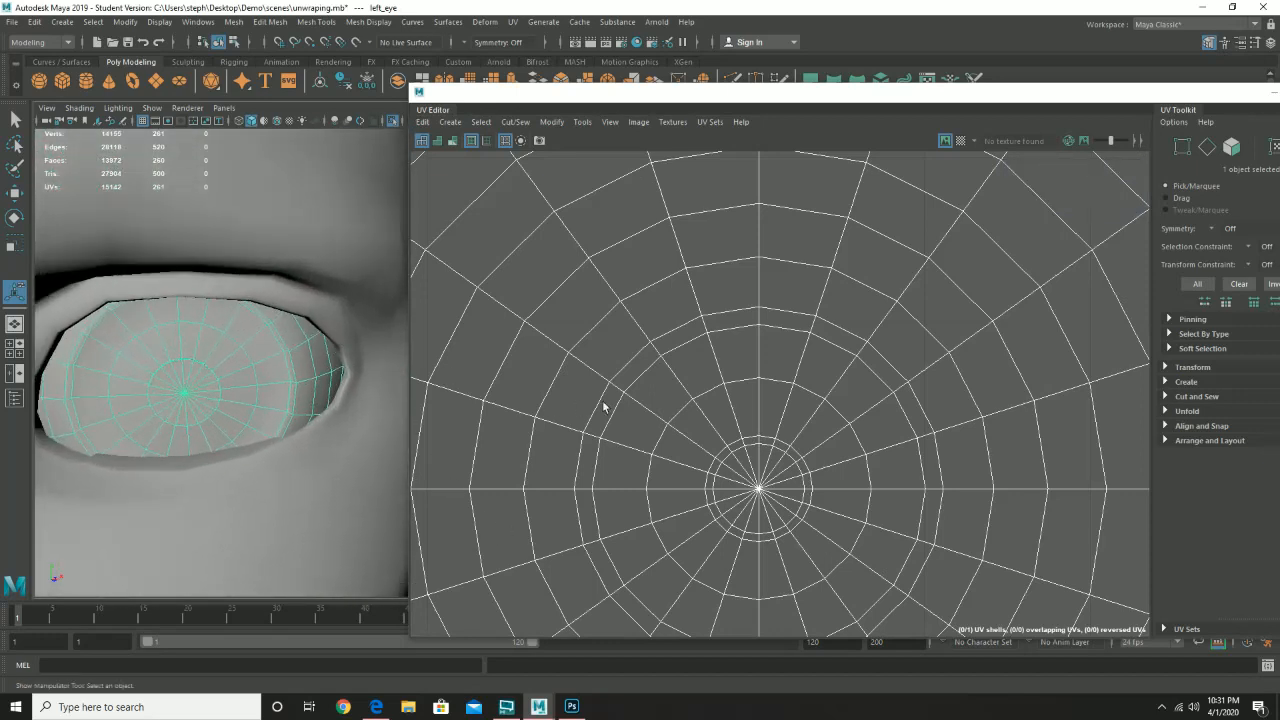
- In Face mode, select a ring of faces on the eye's UV shell, then return to Photoshop
right_click(717, 384)
click(724, 408)
click(729, 320)
click(702, 325)
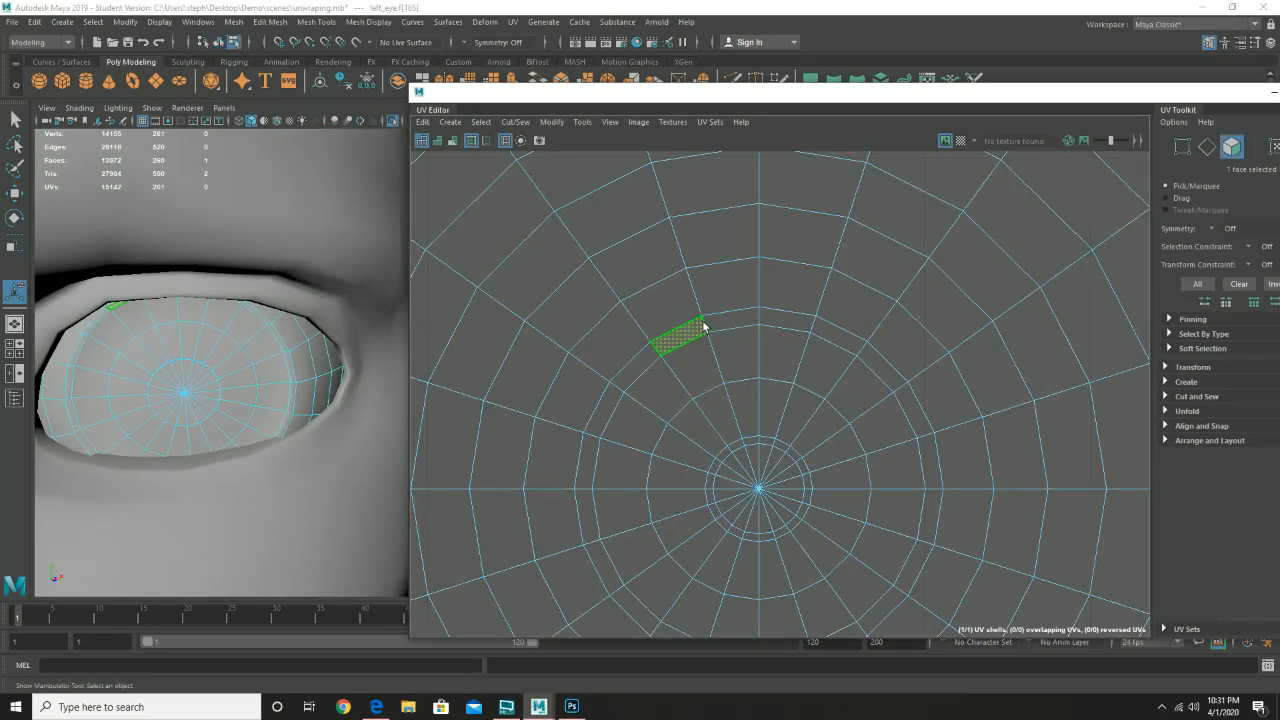
shift+double_click(736, 322)
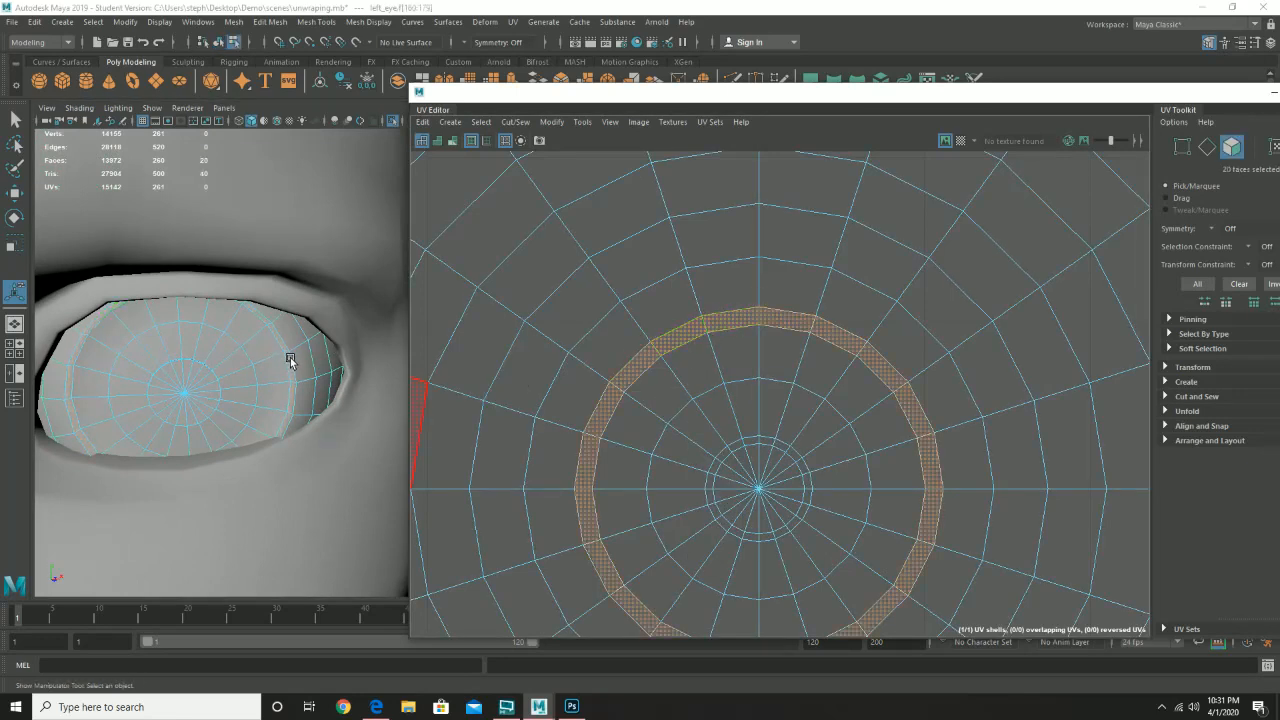
click(683, 372)
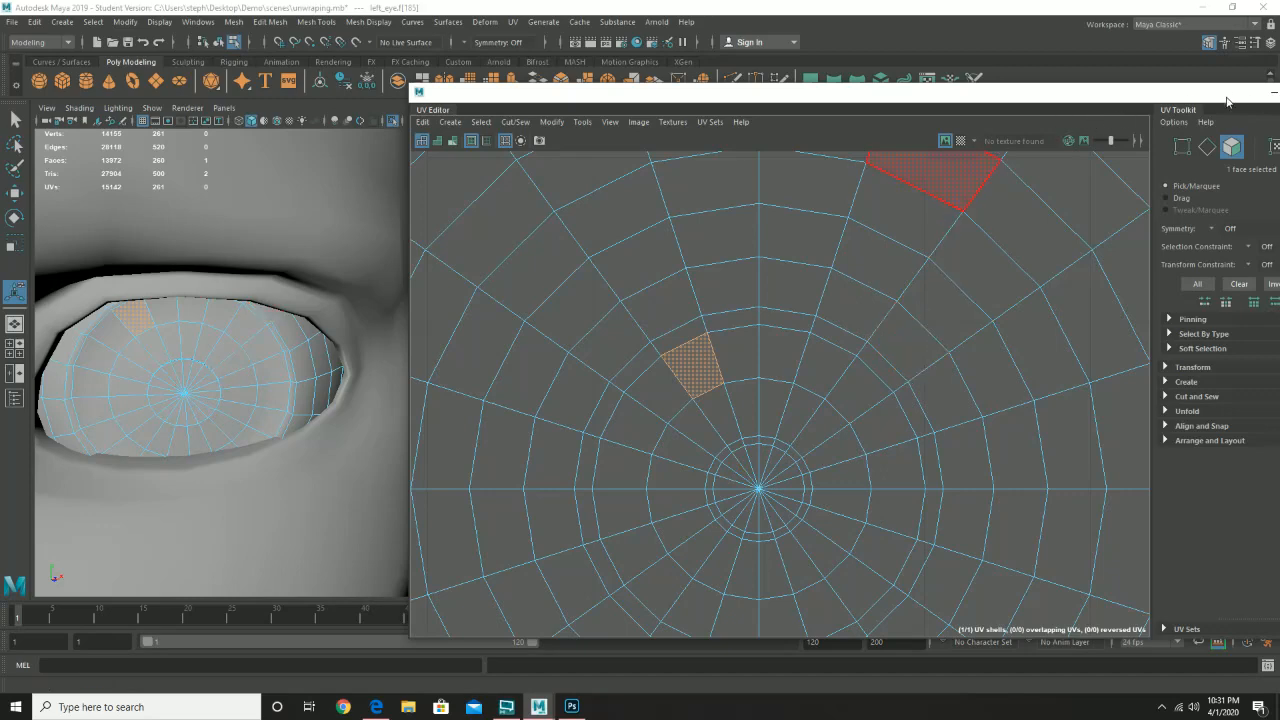
drag(1227, 101, 997, 121)
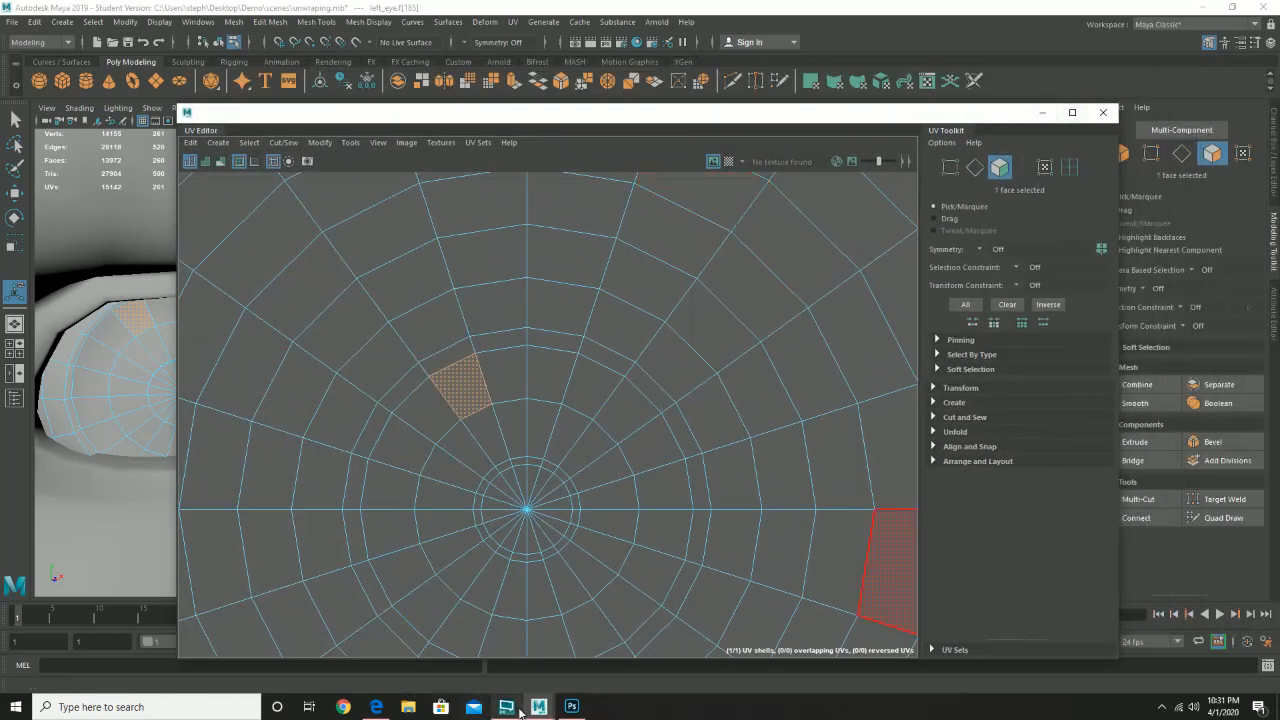
click(566, 708)
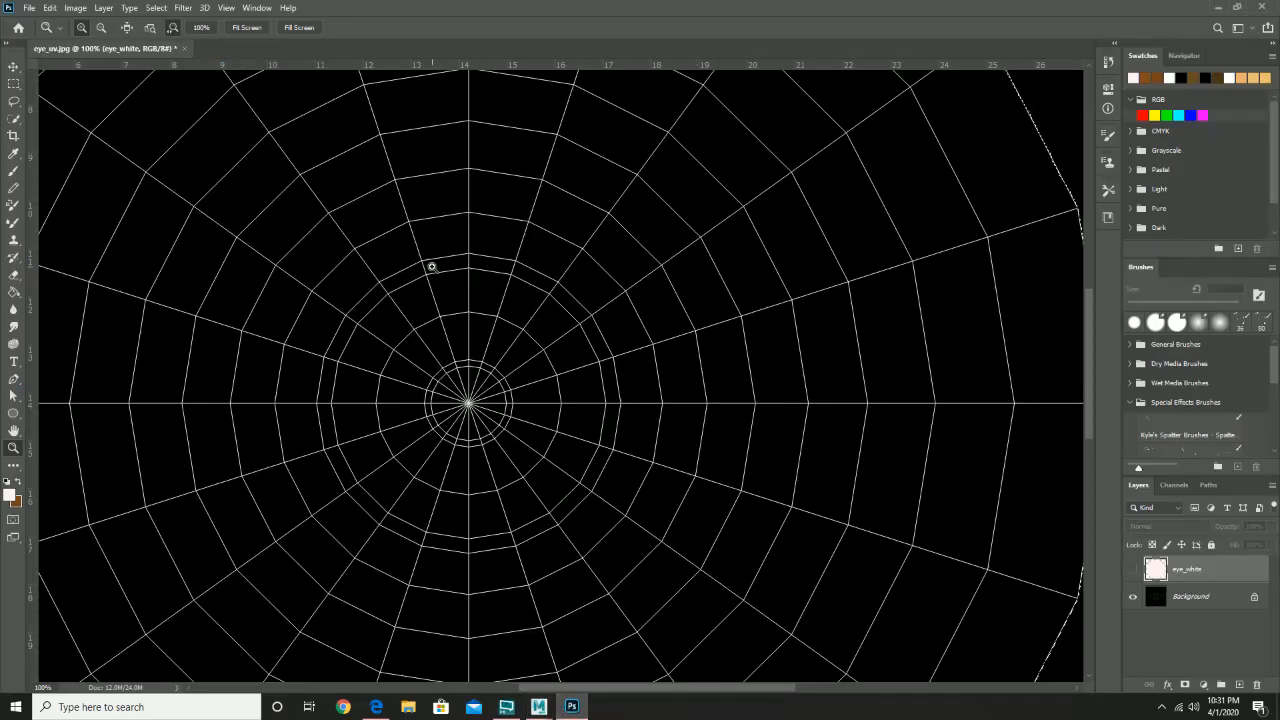
- Activate Quick Selection on the Background layer and clear the existing selection
click(14, 119)
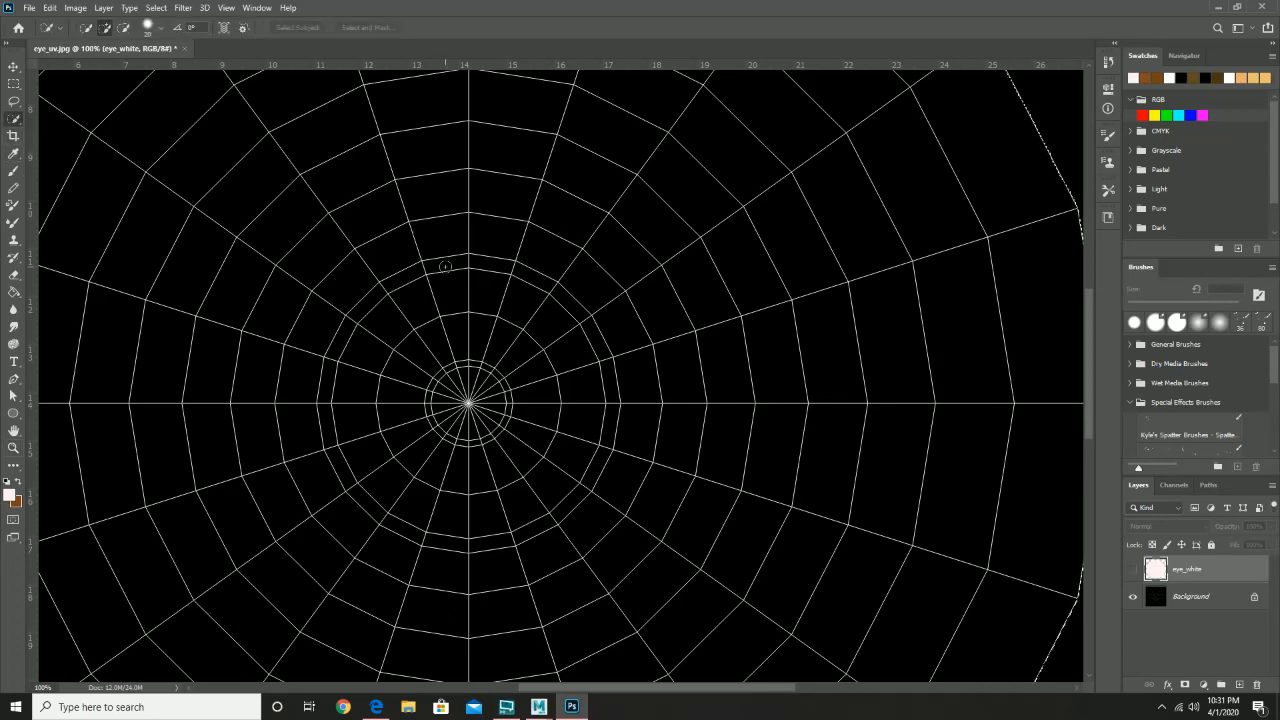
click(1213, 598)
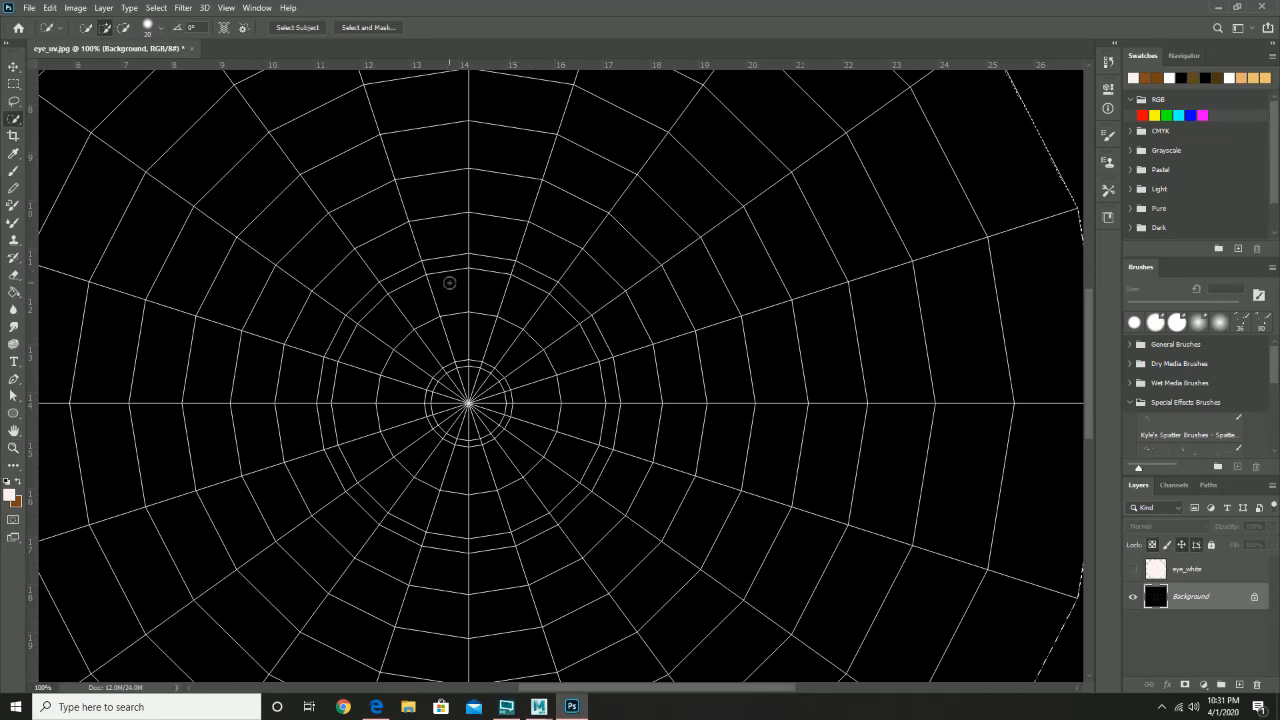
right_click(597, 345)
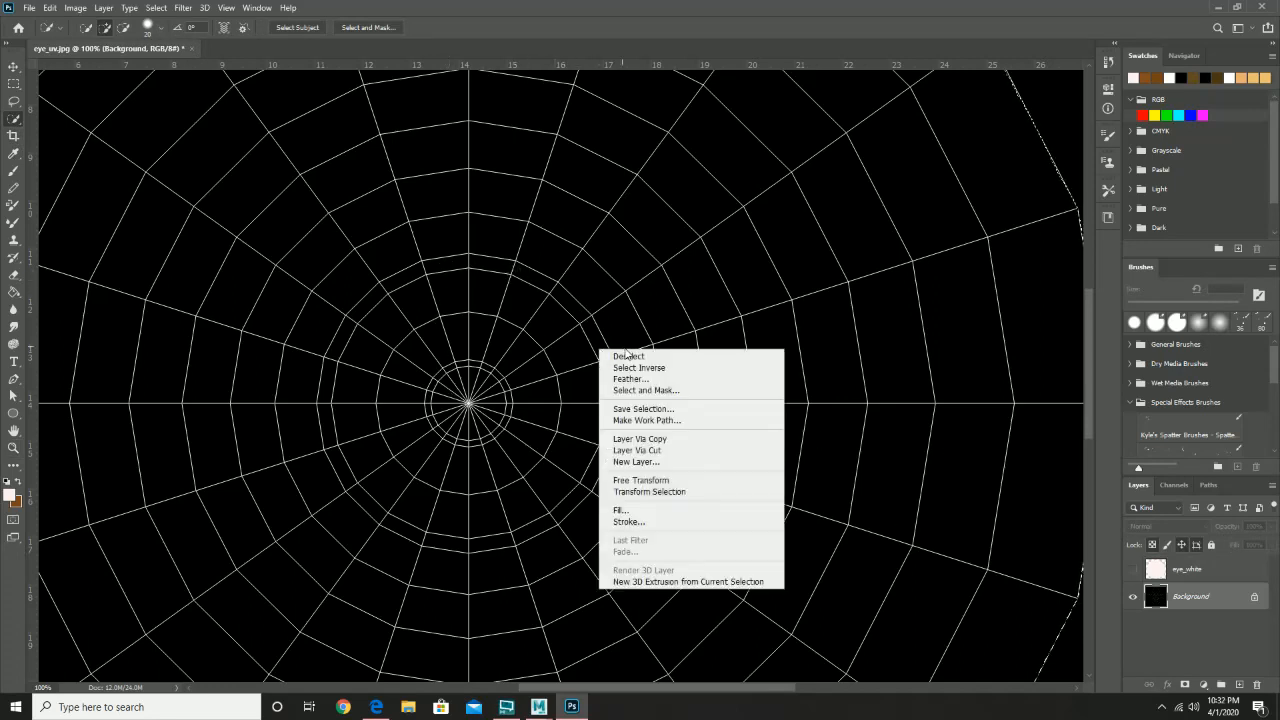
click(615, 353)
- Brush-select the inner circle of the UV web and add a new layer above eye_white
click(512, 304)
mouse_move(512, 304)
mouse_down()
mouse_move(466, 266)
mouse_move(494, 272)
mouse_move(406, 283)
mouse_move(352, 335)
mouse_move(345, 404)
mouse_move(390, 488)
mouse_move(344, 408)
mouse_up()
mouse_move(338, 396)
mouse_down()
mouse_move(331, 421)
mouse_move(371, 493)
mouse_move(410, 521)
mouse_up()
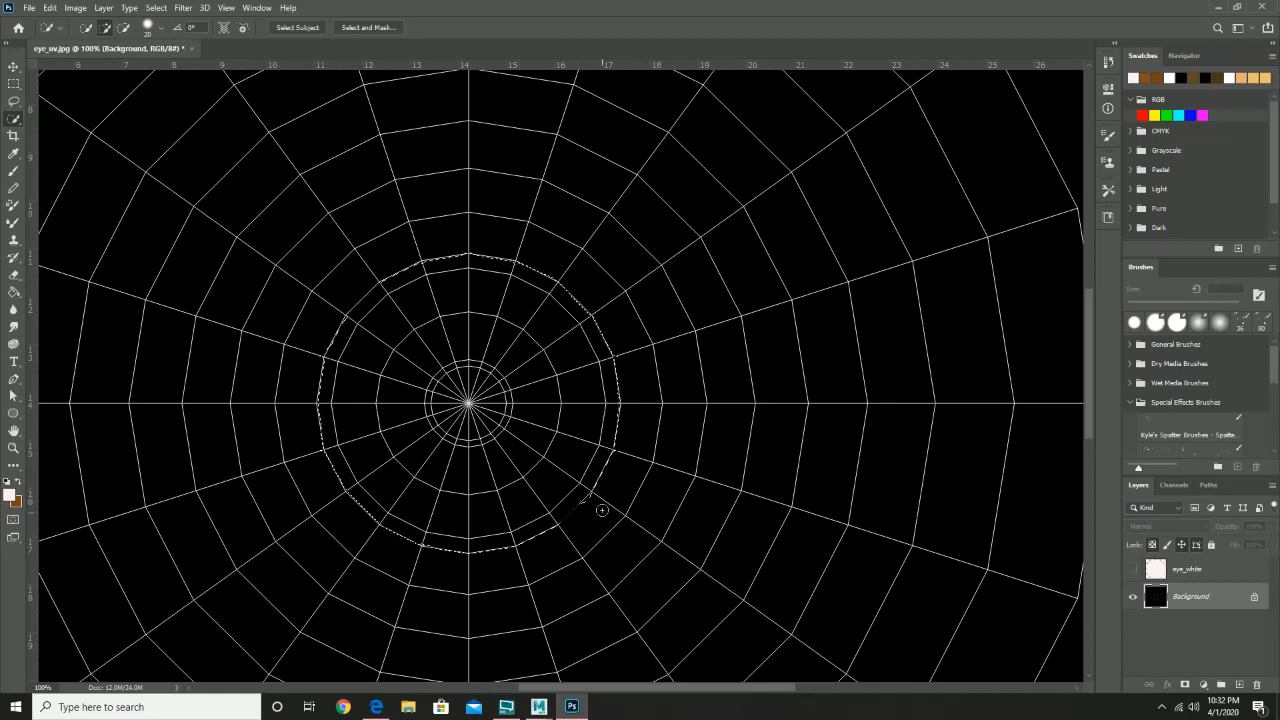
key(alt)
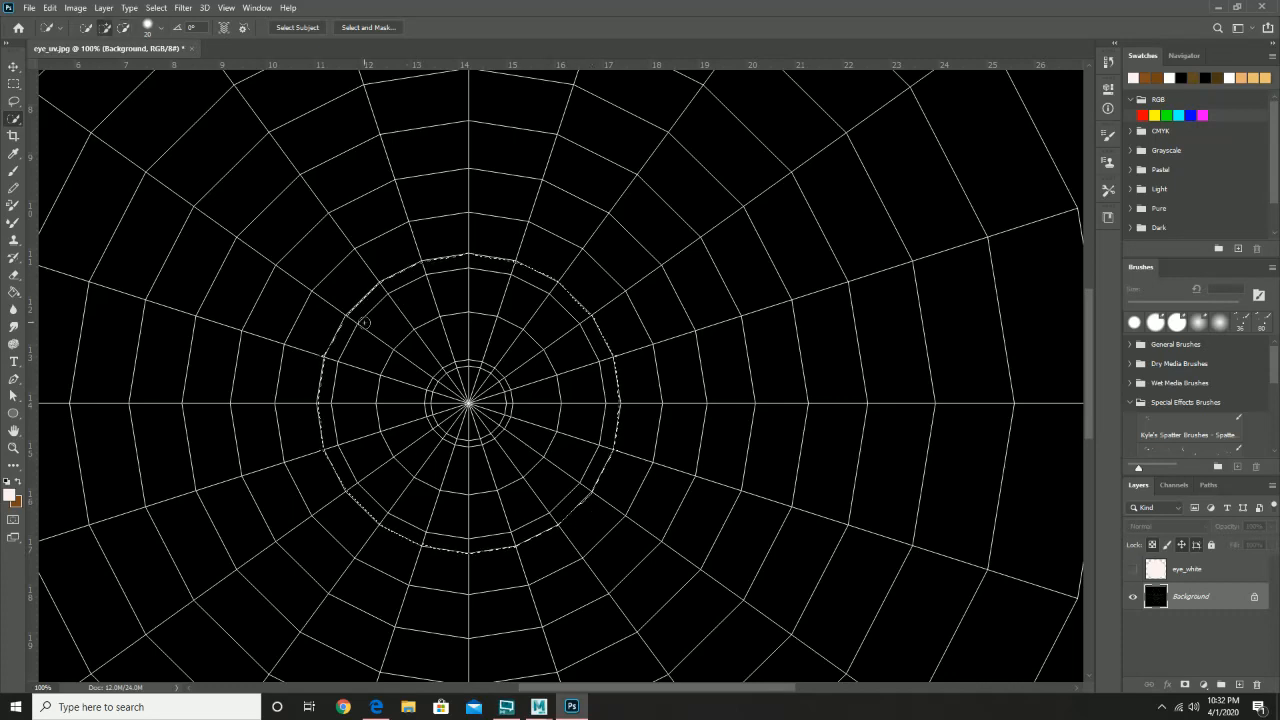
key(alt)
click(1172, 571)
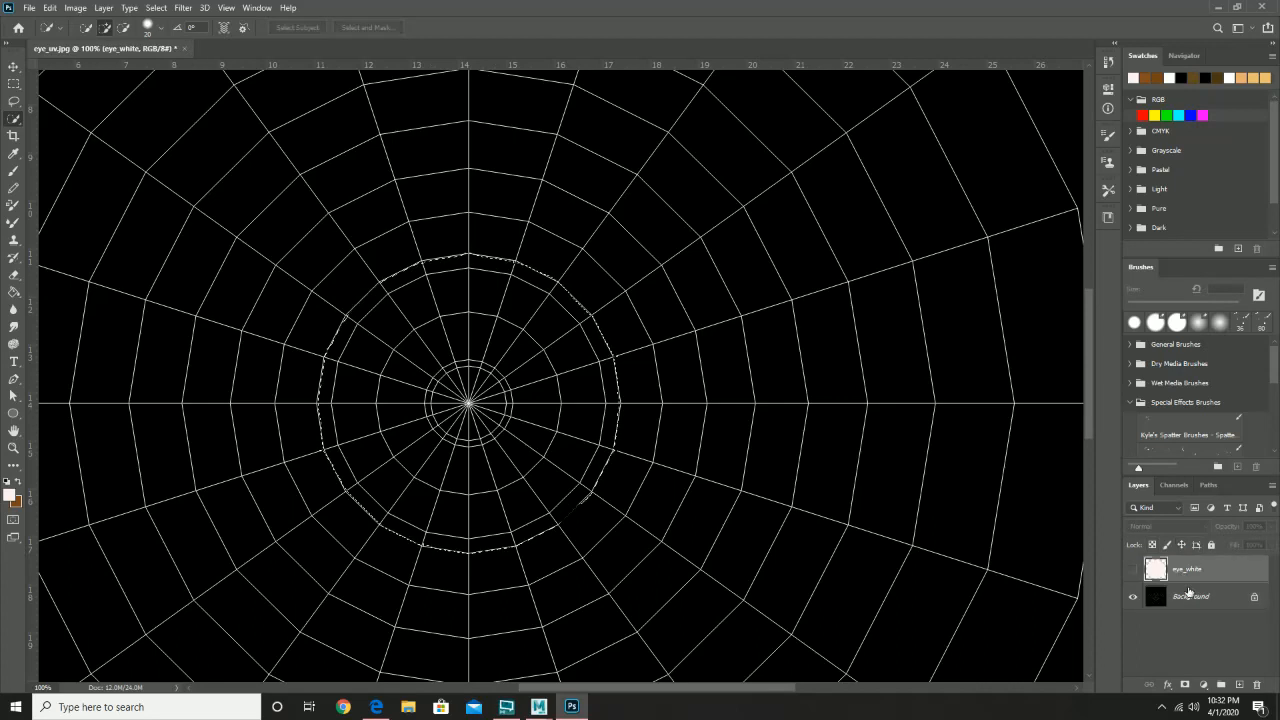
click(1240, 686)
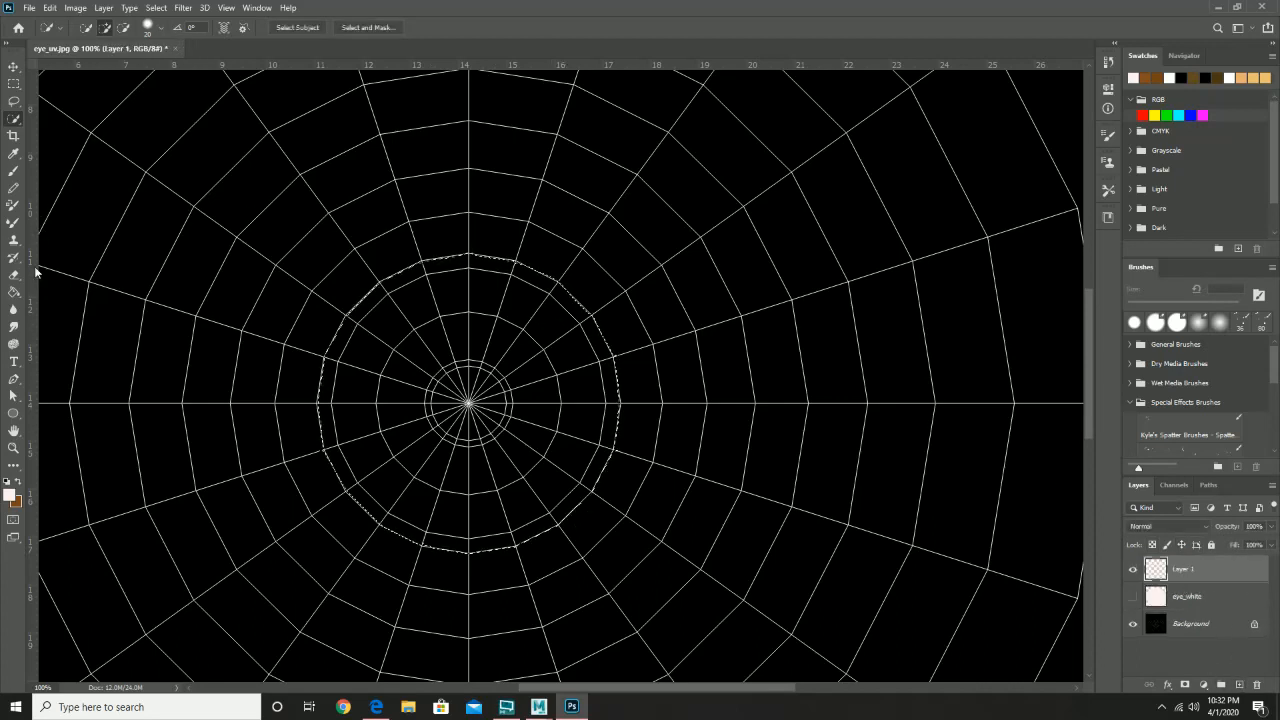
- Set the foreground colour to black (000000)
click(14, 494)
drag(159, 321, 119, 390)
click(436, 193)
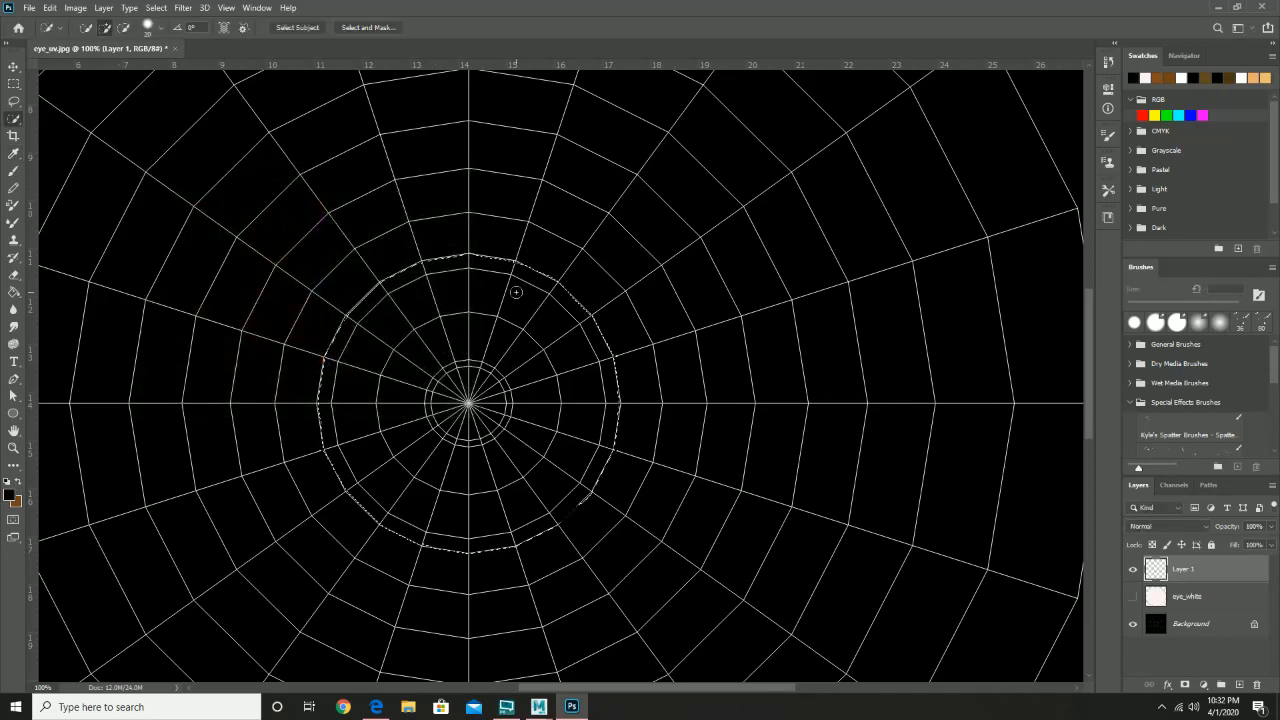
- Rename Layer 1 to 'pupil and more' and paint-bucket fill the circular selection with black
click(15, 291)
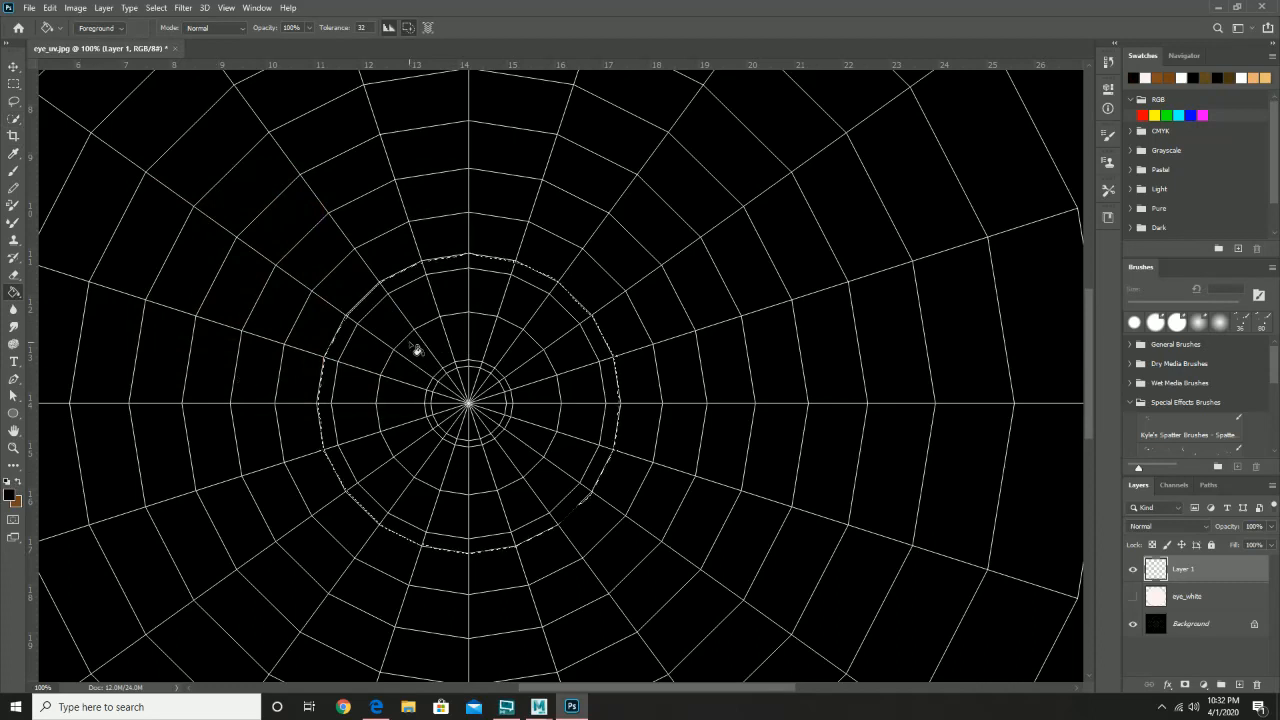
double_click(1186, 569)
text(ey)
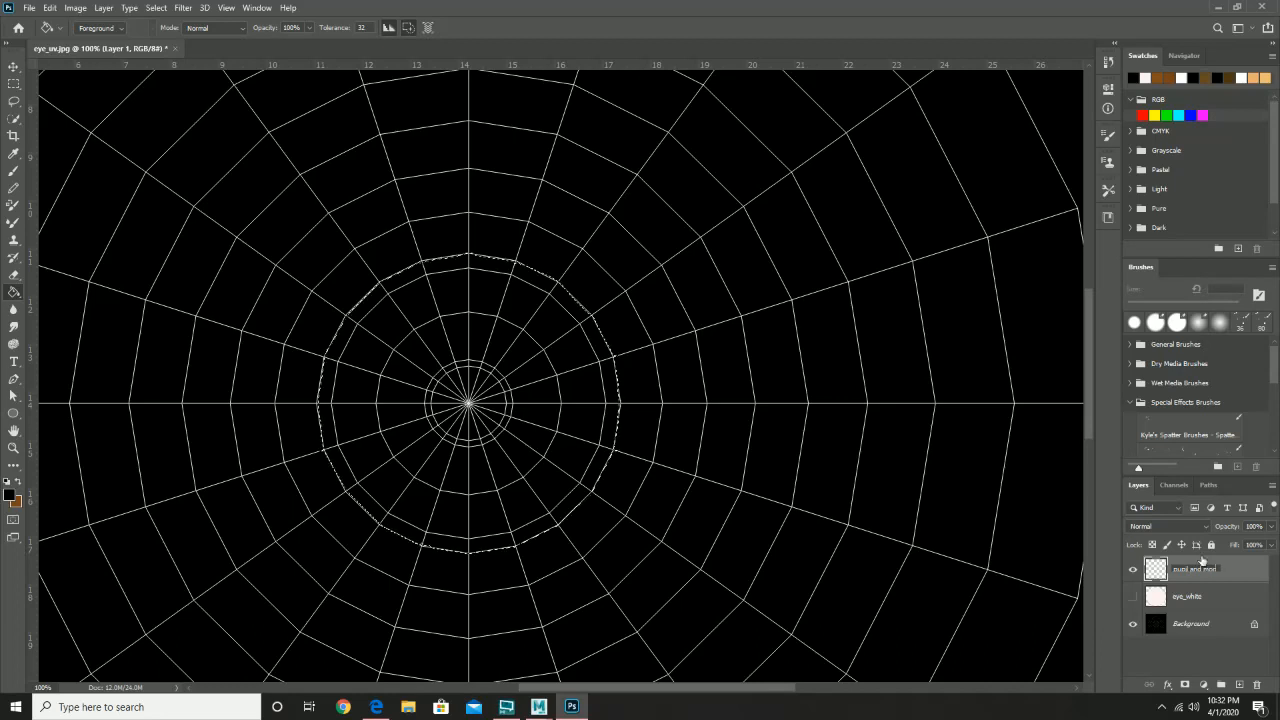
key(Return)
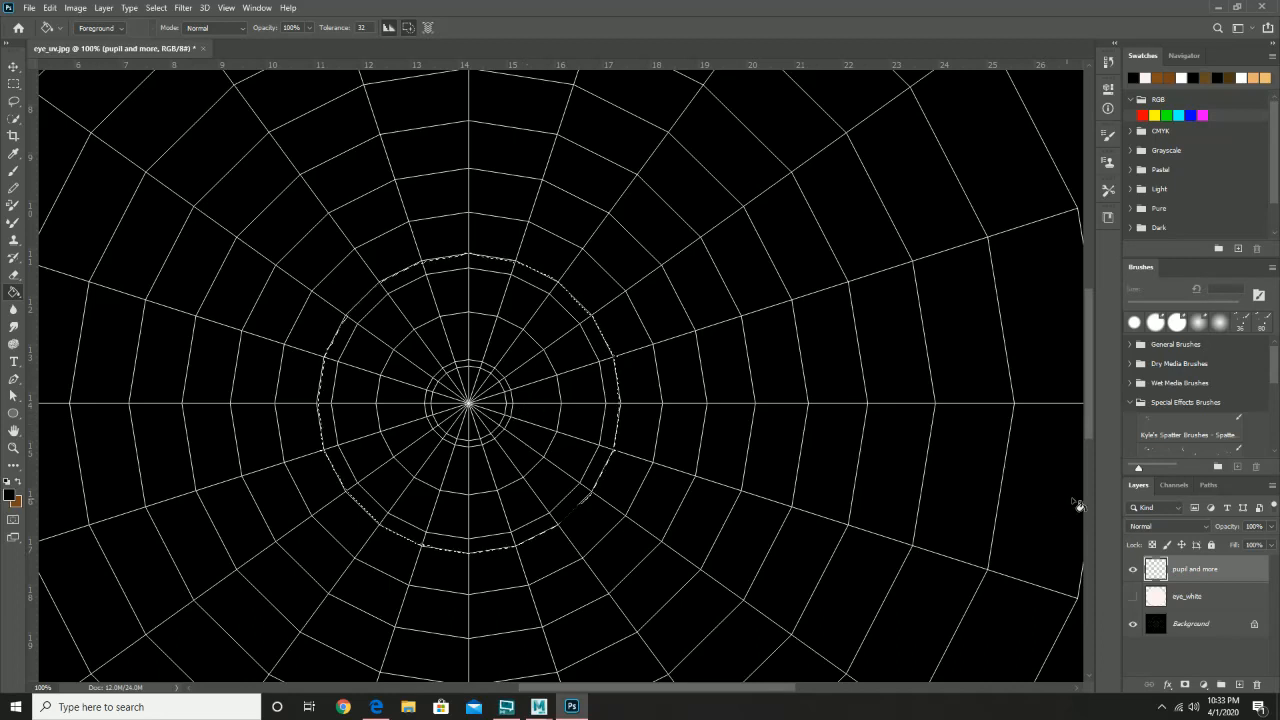
click(488, 452)
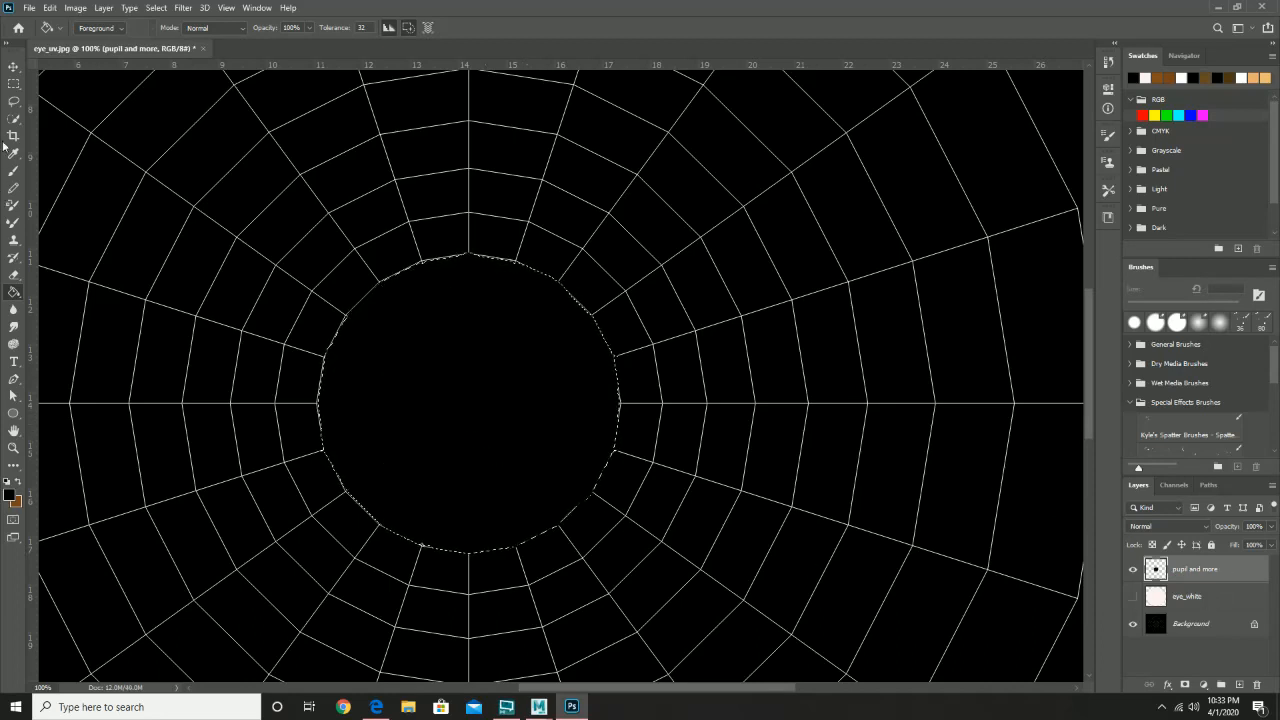
click(14, 83)
- Hide the 'pupil and more' layer and add another empty layer
click(313, 263)
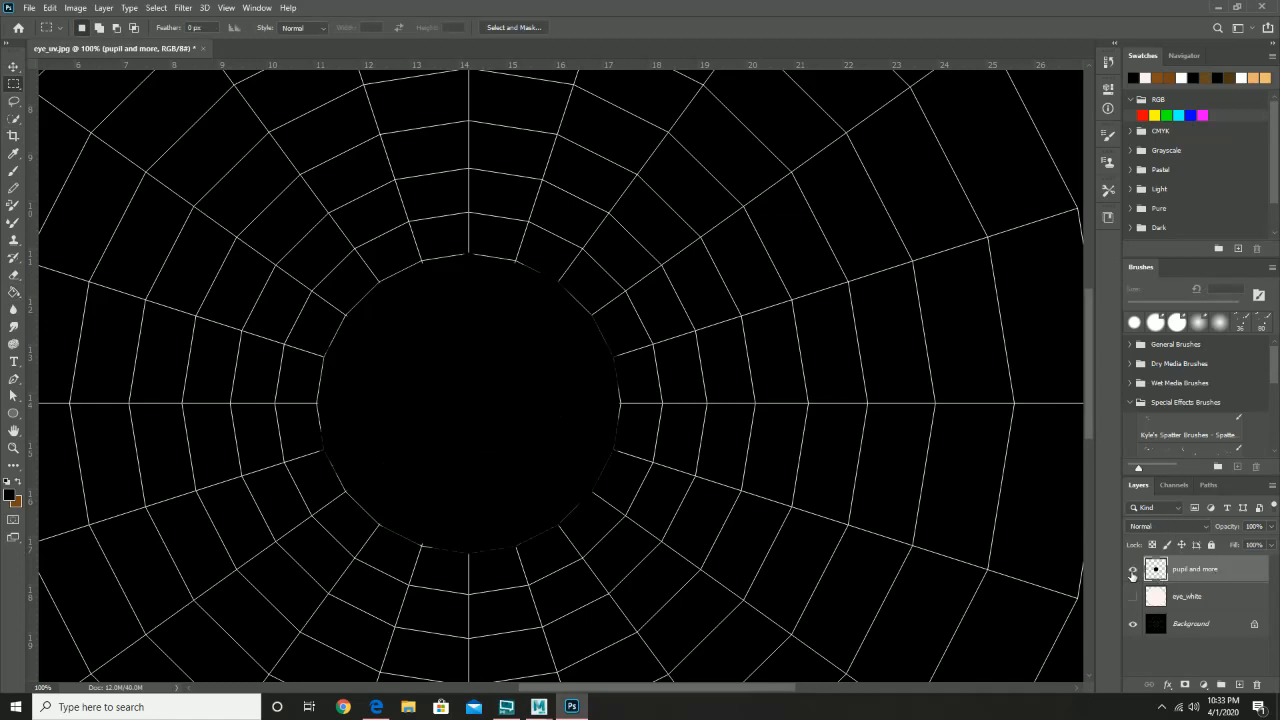
click(1133, 570)
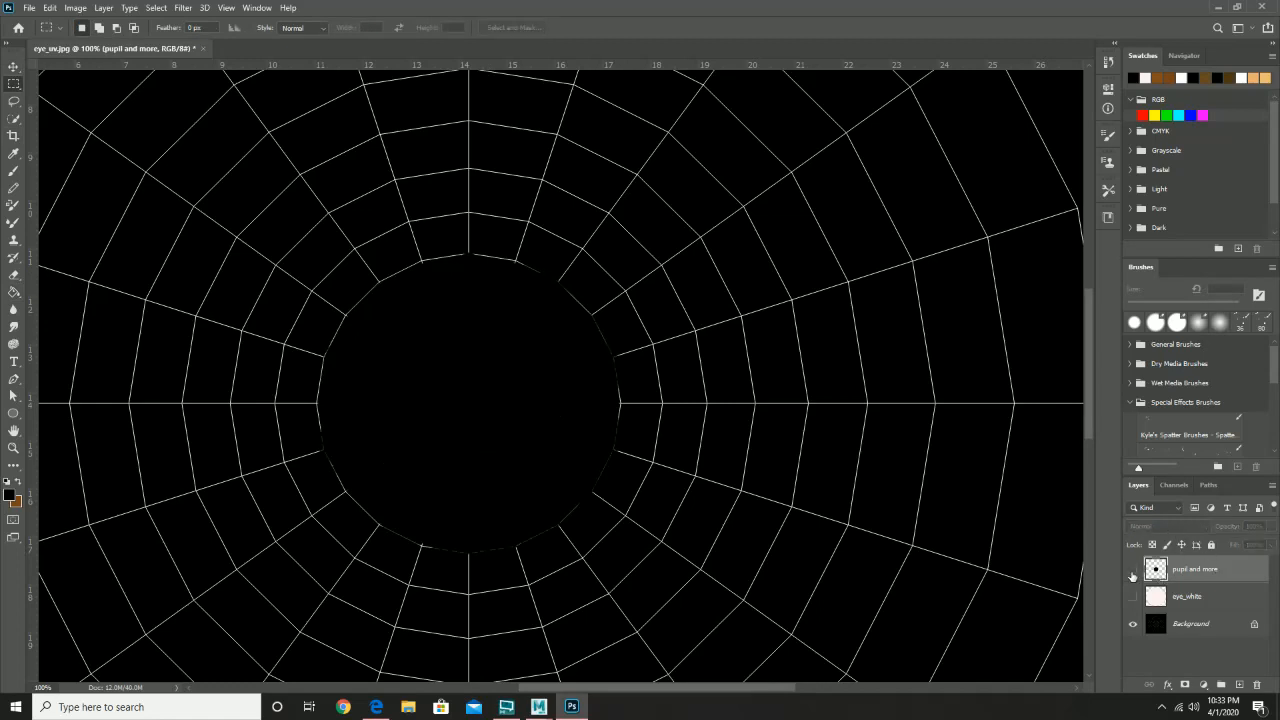
click(1239, 684)
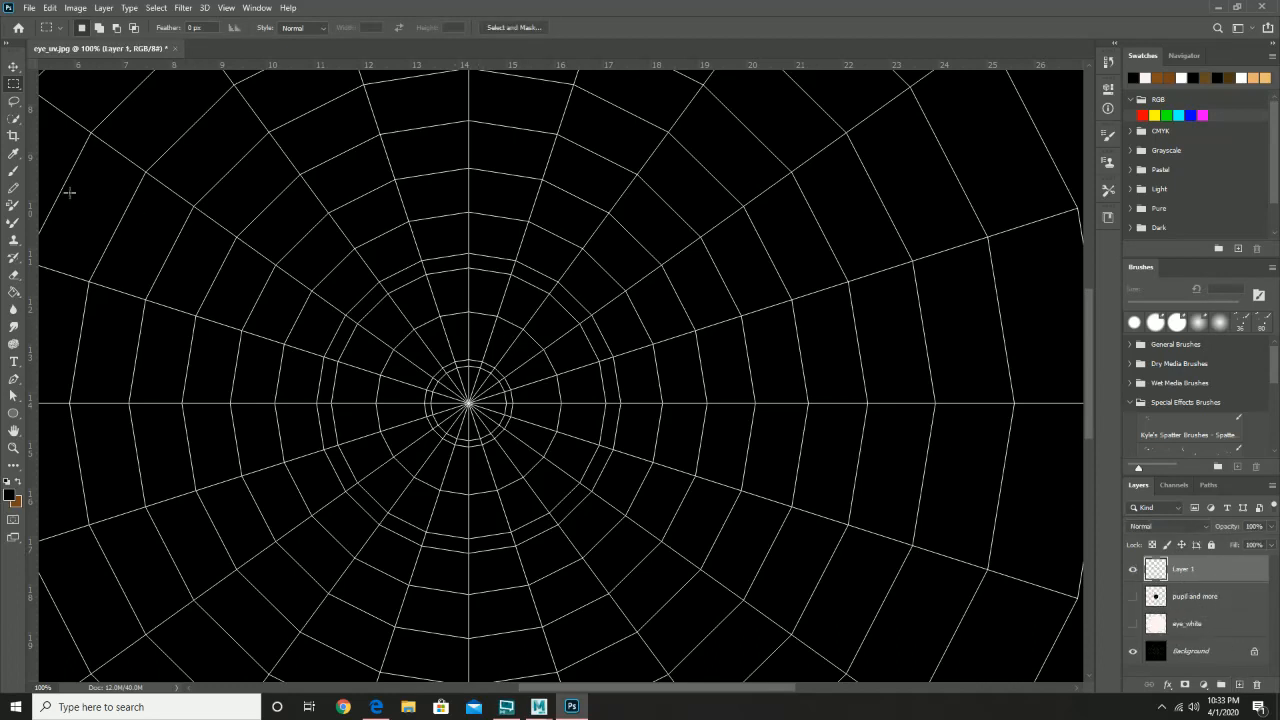
- Quick-select the iris ring on the Background layer, subtracting the inner circle
click(15, 119)
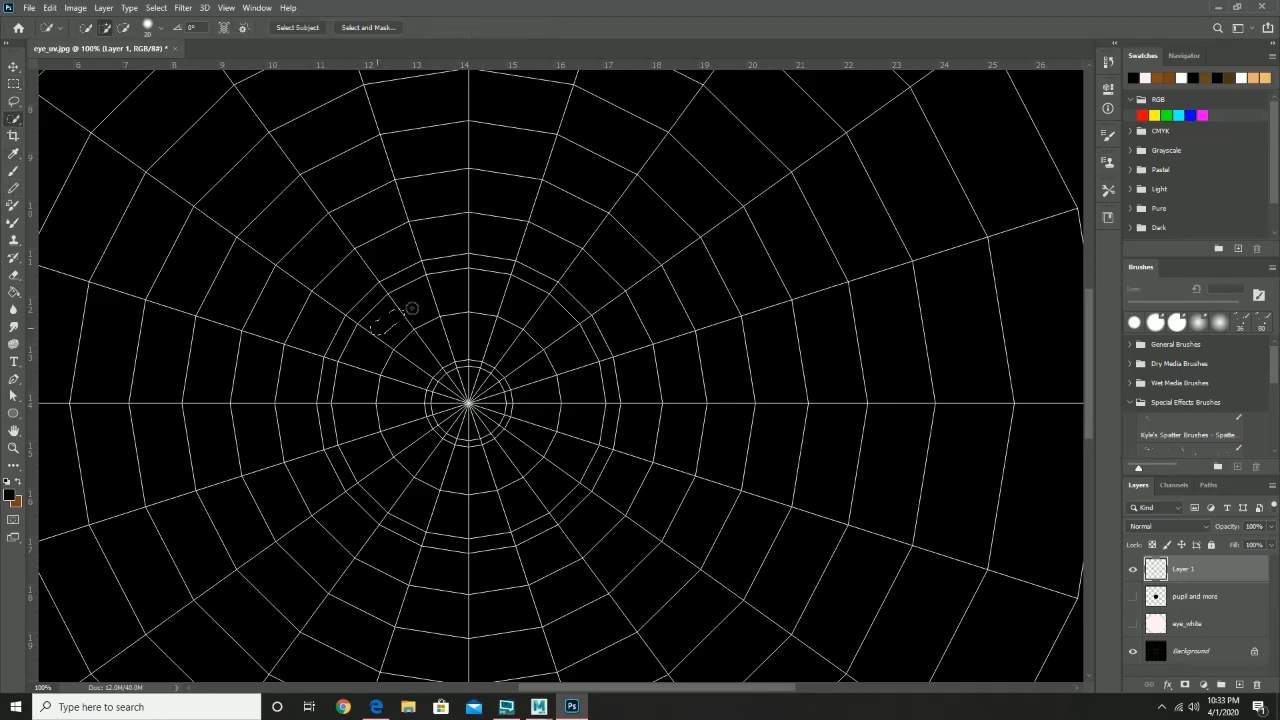
click(1224, 651)
right_click(513, 341)
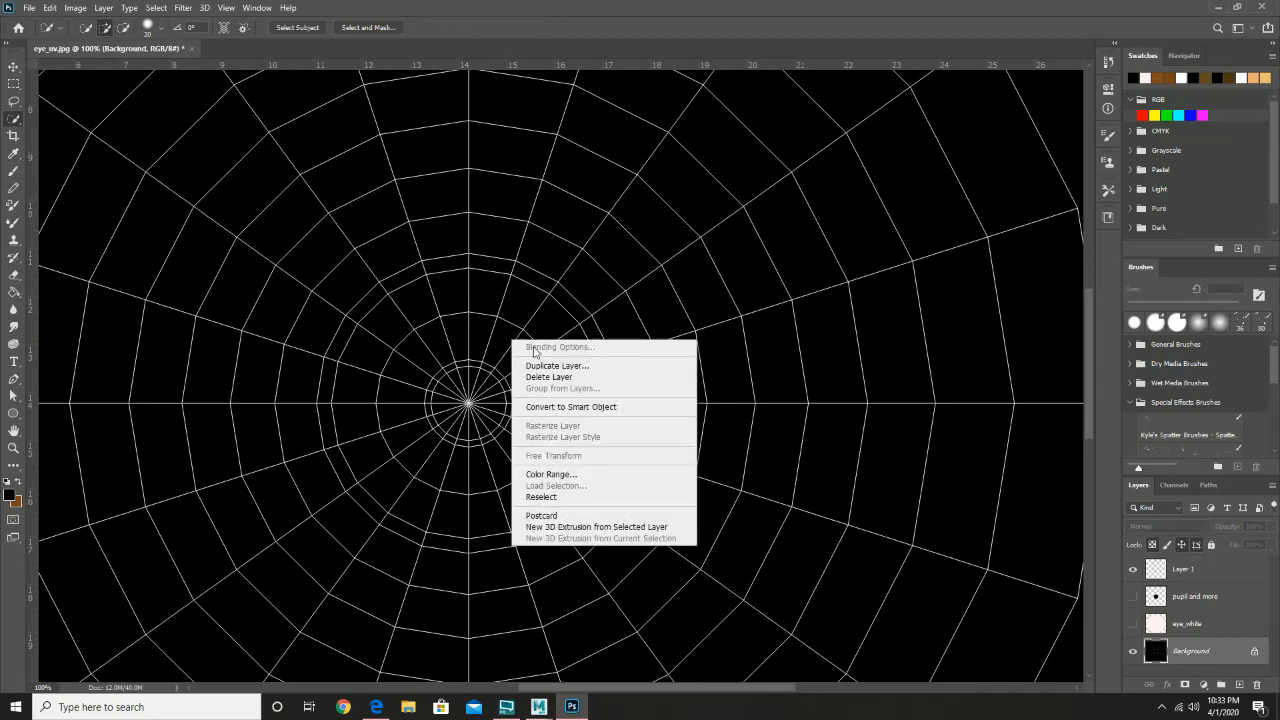
click(432, 349)
mouse_move(485, 297)
mouse_down()
mouse_move(455, 295)
mouse_move(396, 342)
mouse_move(382, 434)
mouse_move(398, 486)
mouse_move(361, 410)
mouse_move(362, 353)
mouse_move(354, 360)
mouse_move(363, 434)
mouse_move(426, 493)
mouse_move(508, 496)
mouse_move(553, 465)
mouse_move(569, 400)
mouse_move(555, 321)
mouse_move(587, 428)
mouse_move(566, 458)
mouse_move(511, 494)
mouse_move(463, 504)
mouse_move(387, 493)
mouse_move(547, 492)
mouse_move(503, 518)
mouse_move(559, 490)
mouse_move(588, 452)
mouse_move(535, 337)
mouse_move(467, 296)
mouse_move(391, 309)
mouse_up()
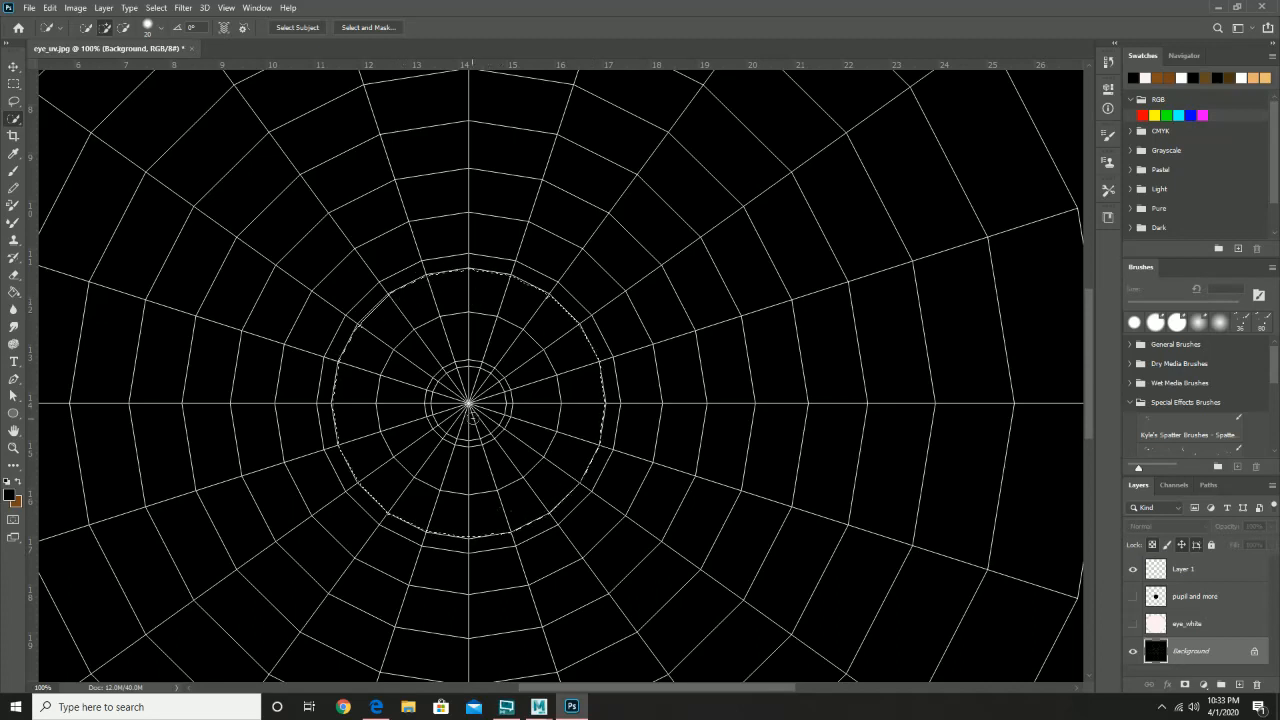
key(super)
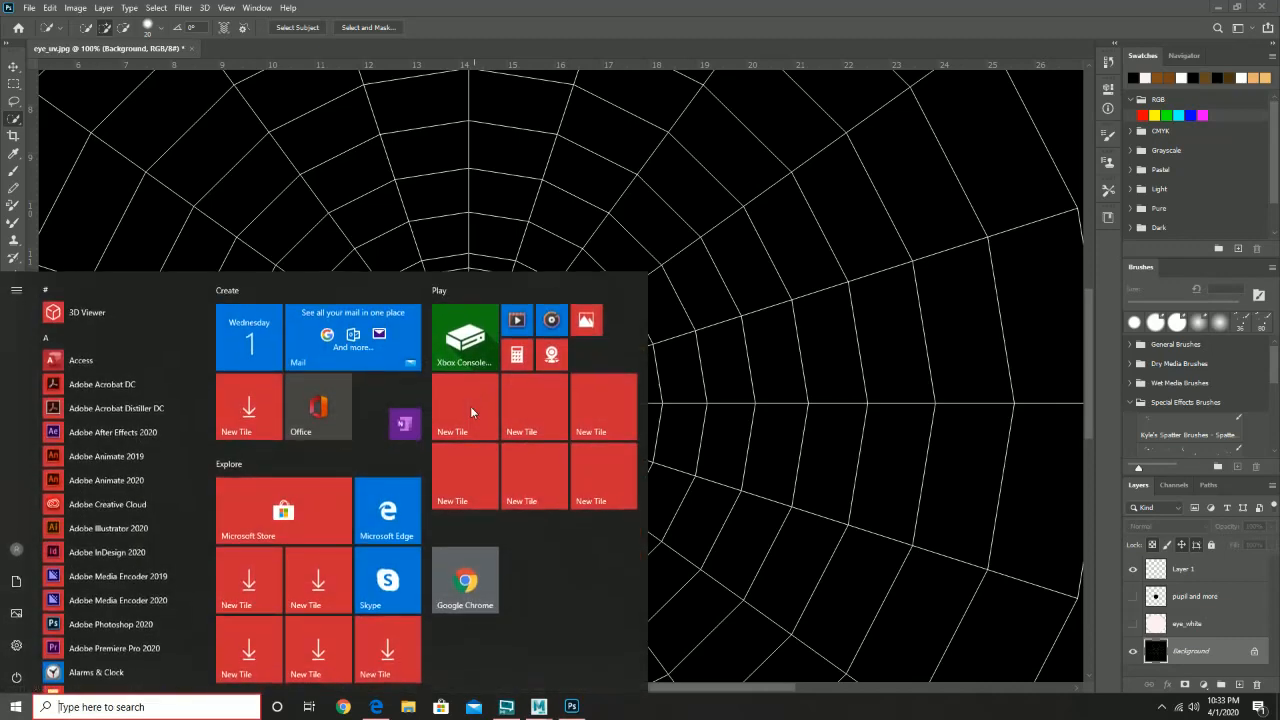
click(626, 144)
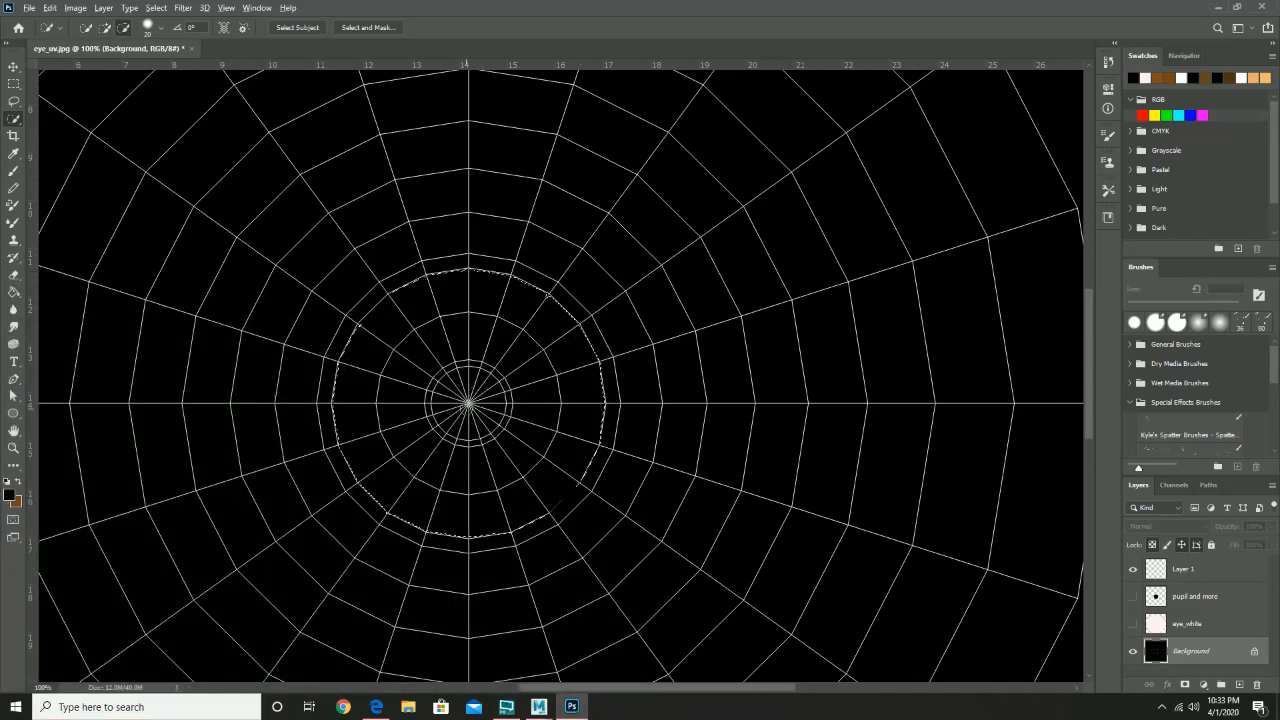
mouse_move(468, 408)
alt+mouse_down()
mouse_move(463, 385)
mouse_move(481, 412)
mouse_move(453, 388)
mouse_move(479, 372)
mouse_move(437, 392)
mouse_move(446, 424)
mouse_move(437, 415)
mouse_move(460, 434)
mouse_move(484, 430)
mouse_move(500, 420)
mouse_move(502, 381)
mouse_move(442, 371)
mouse_move(439, 400)
mouse_move(465, 393)
alt+mouse_up()
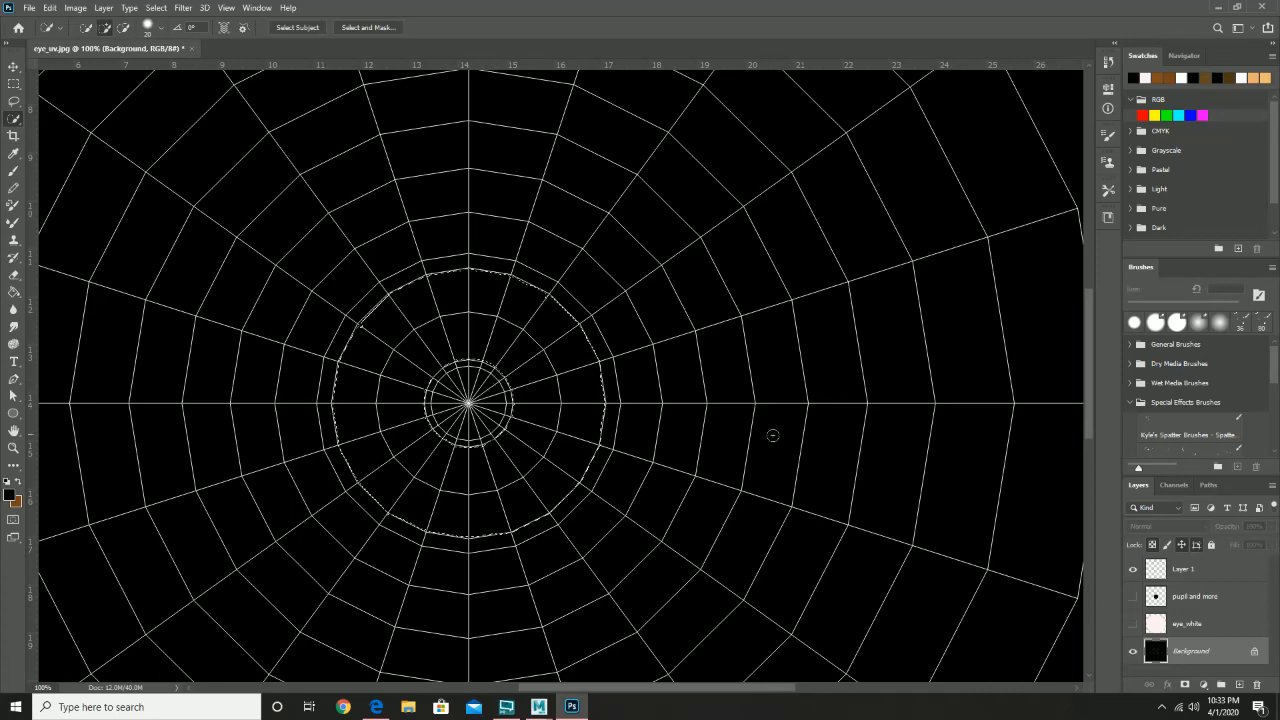
- Fill the ring on Layer 1 with dark brown #473312 and show the pupil layer again
click(1205, 571)
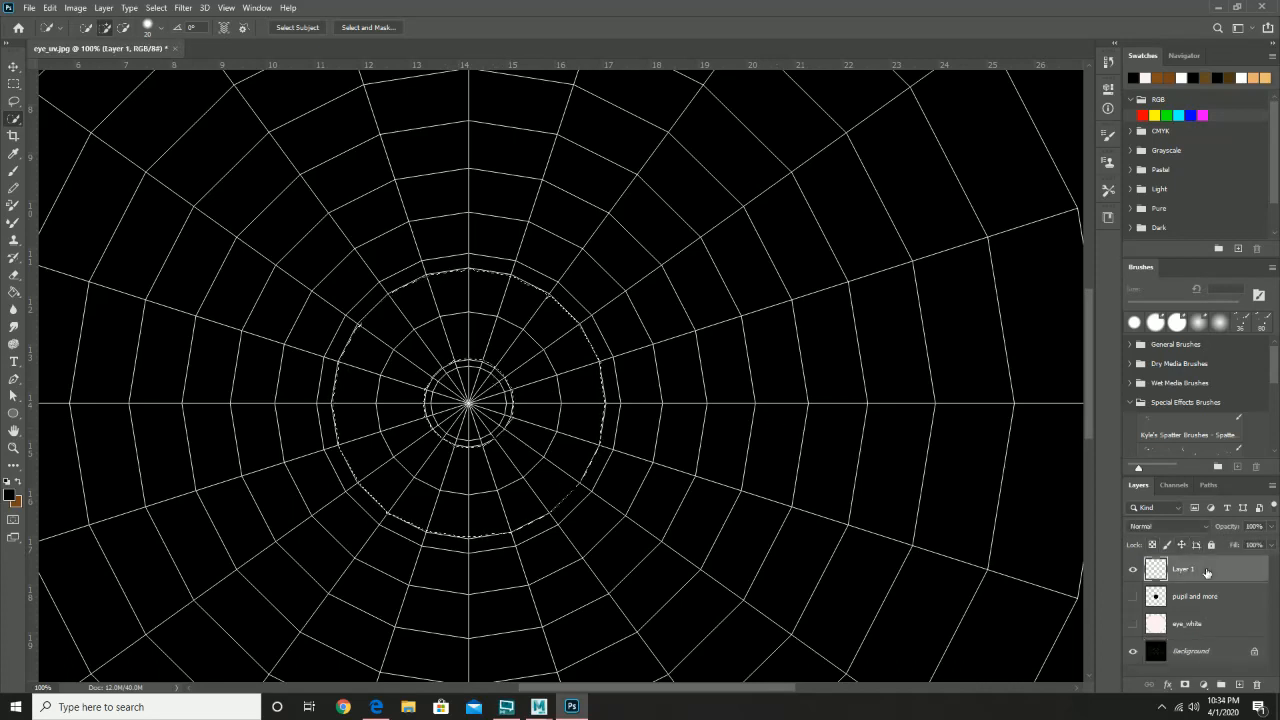
click(1213, 76)
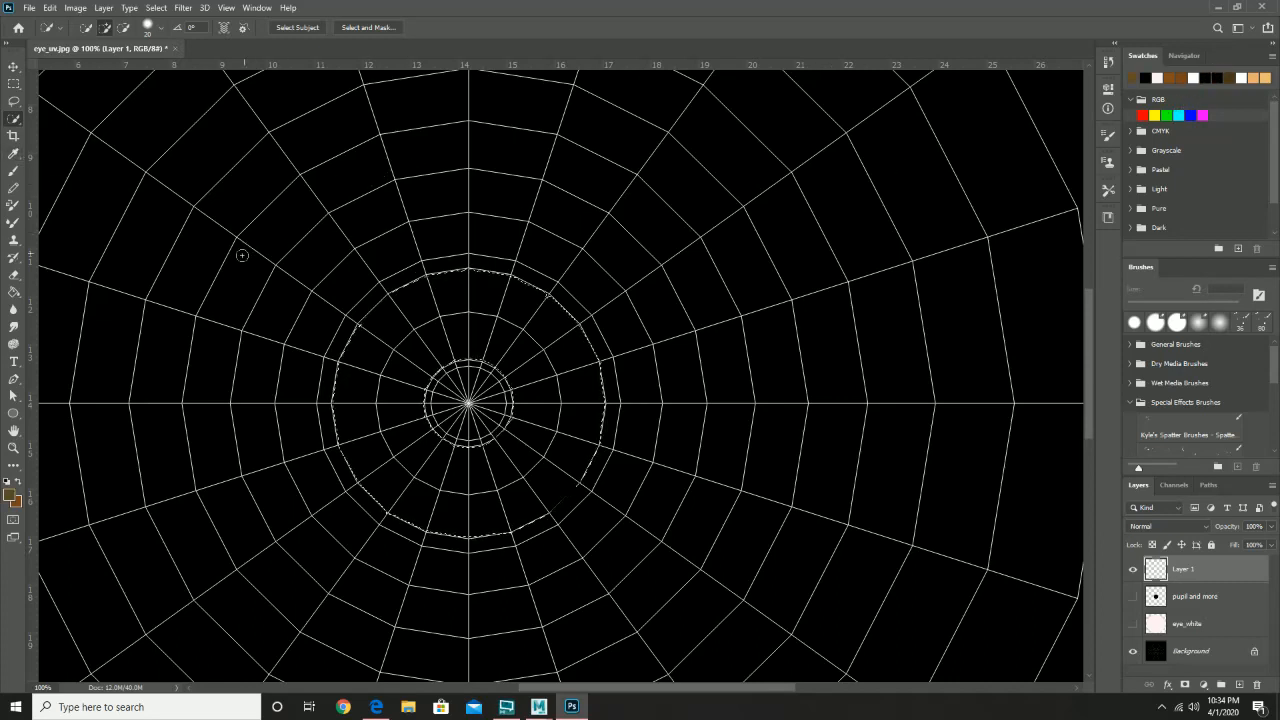
click(12, 495)
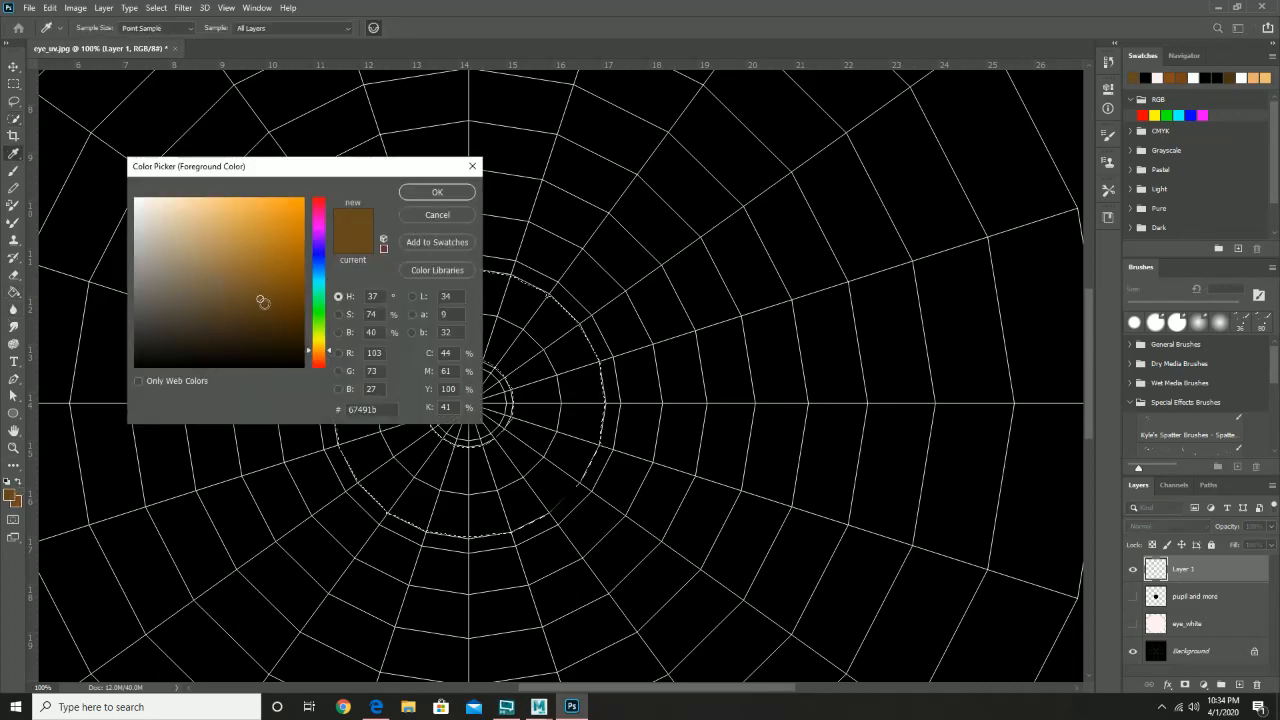
click(338, 332)
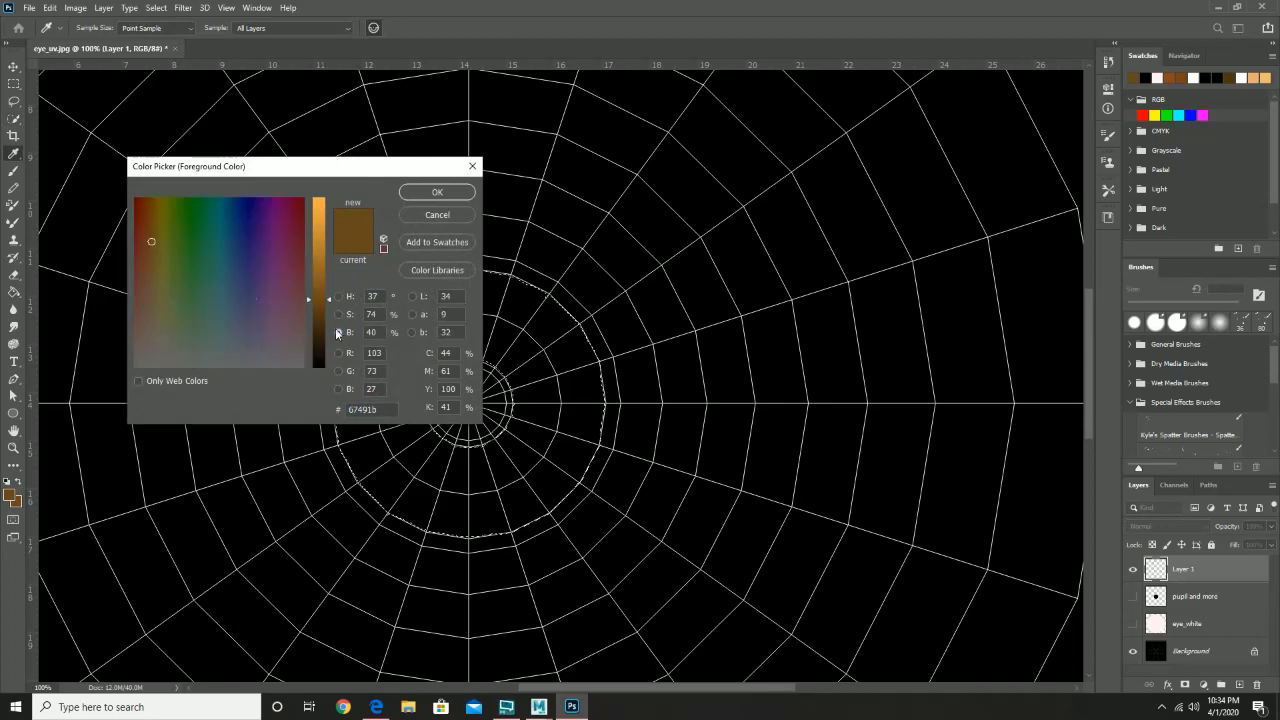
drag(326, 306, 326, 321)
click(436, 192)
key(w)
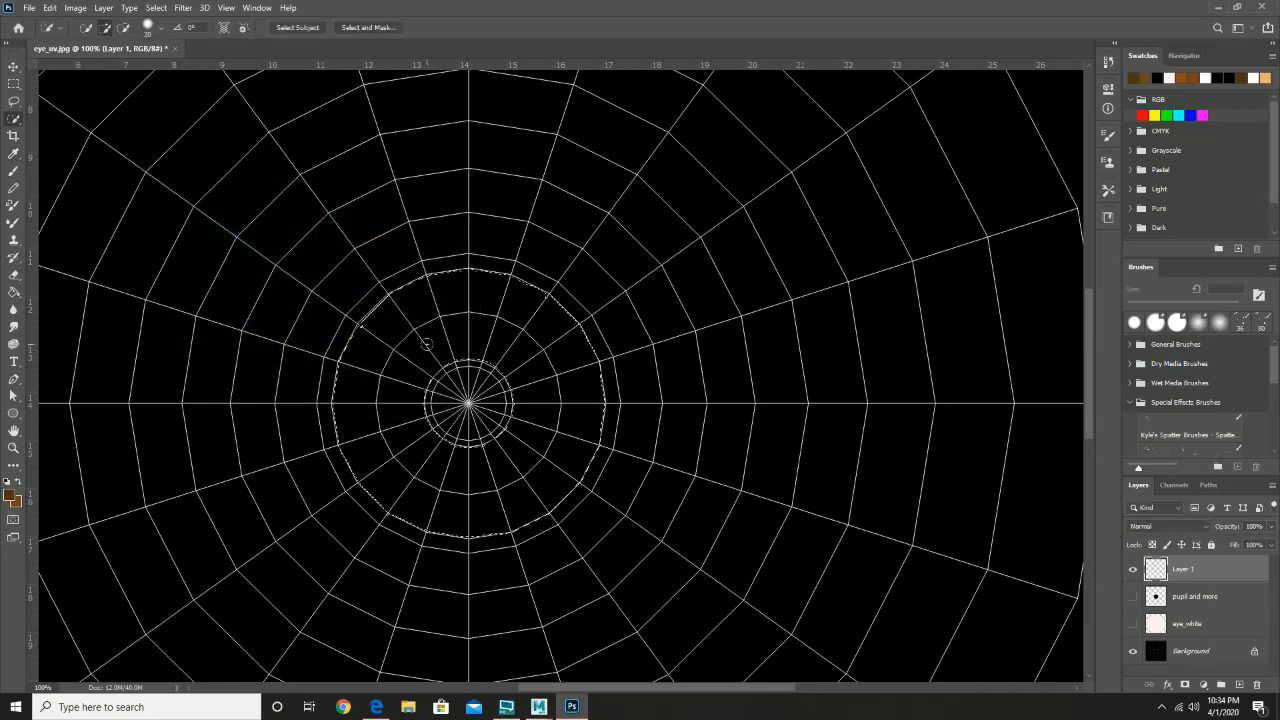
key(g)
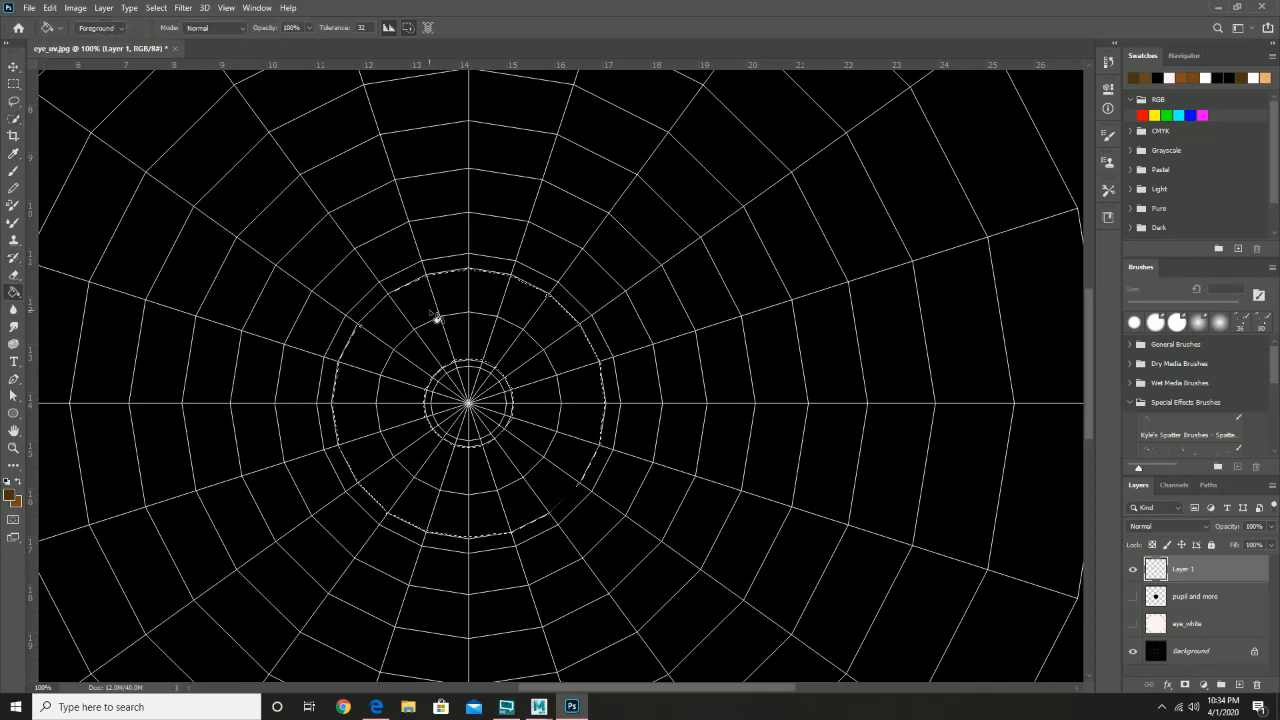
click(491, 336)
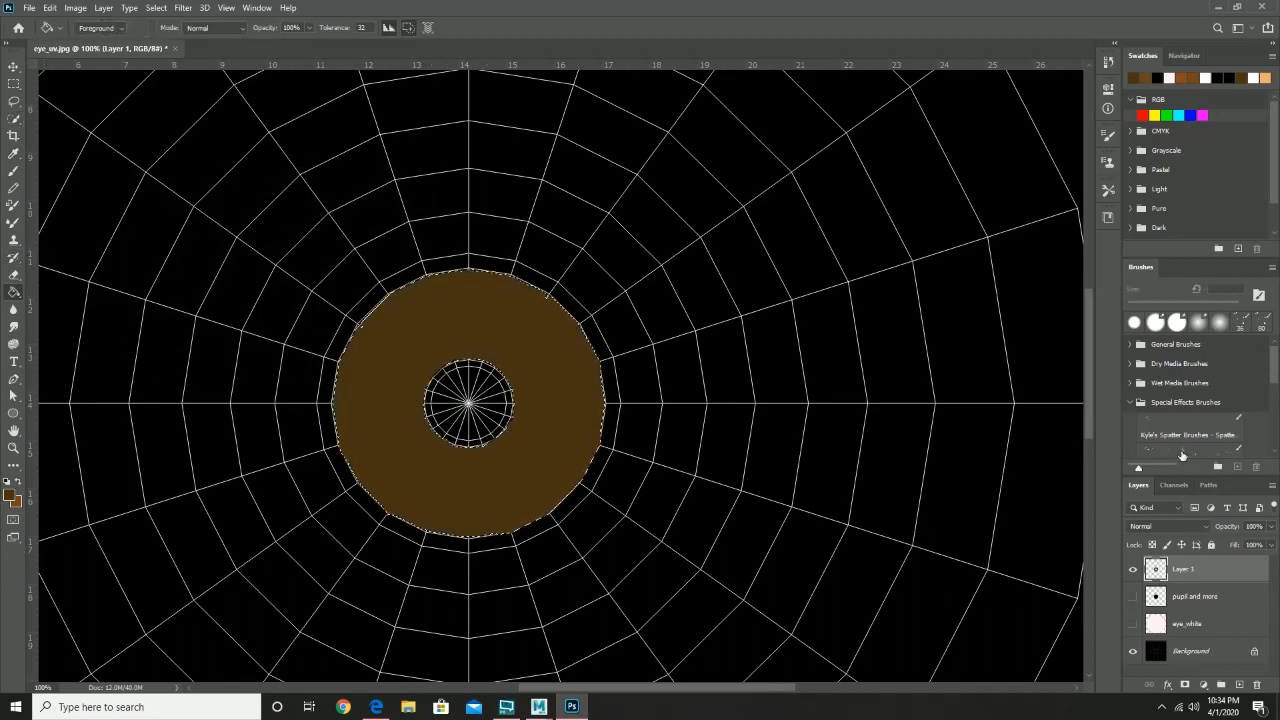
click(1133, 597)
- Show the eye_white layer, zoom out to 33.3%, and deselect with Ctrl+D
click(1133, 623)
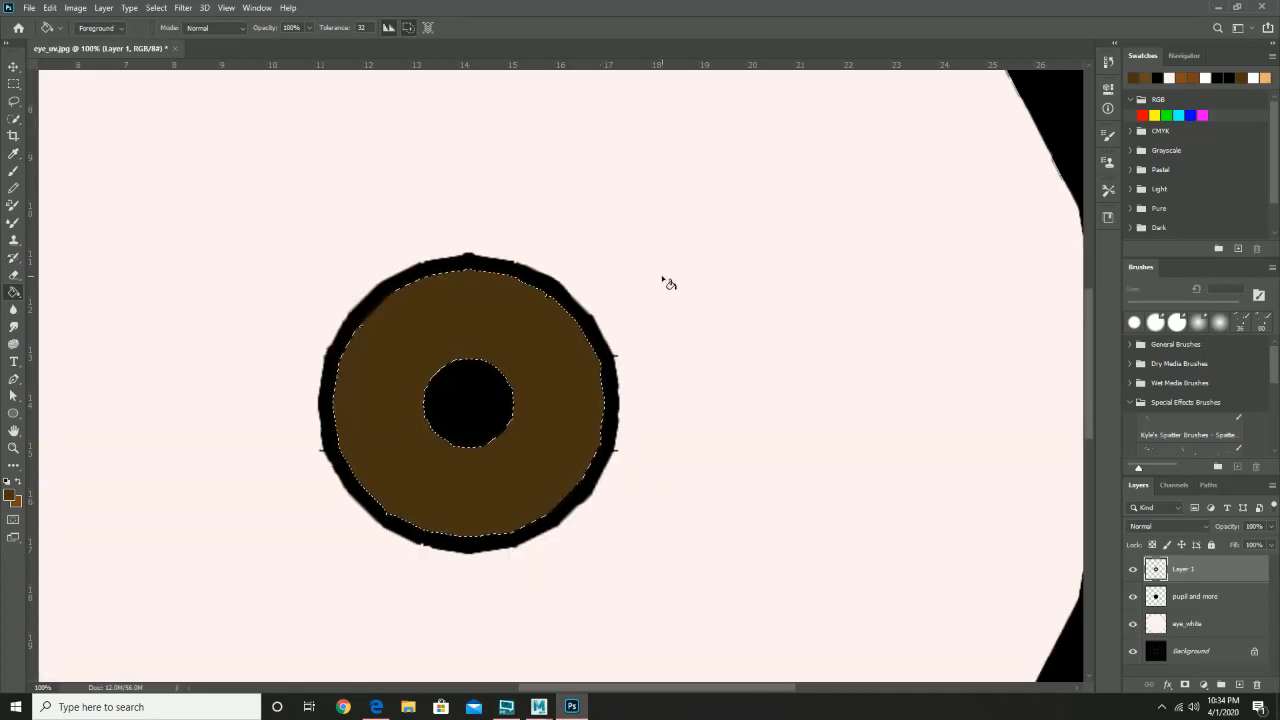
key(z)
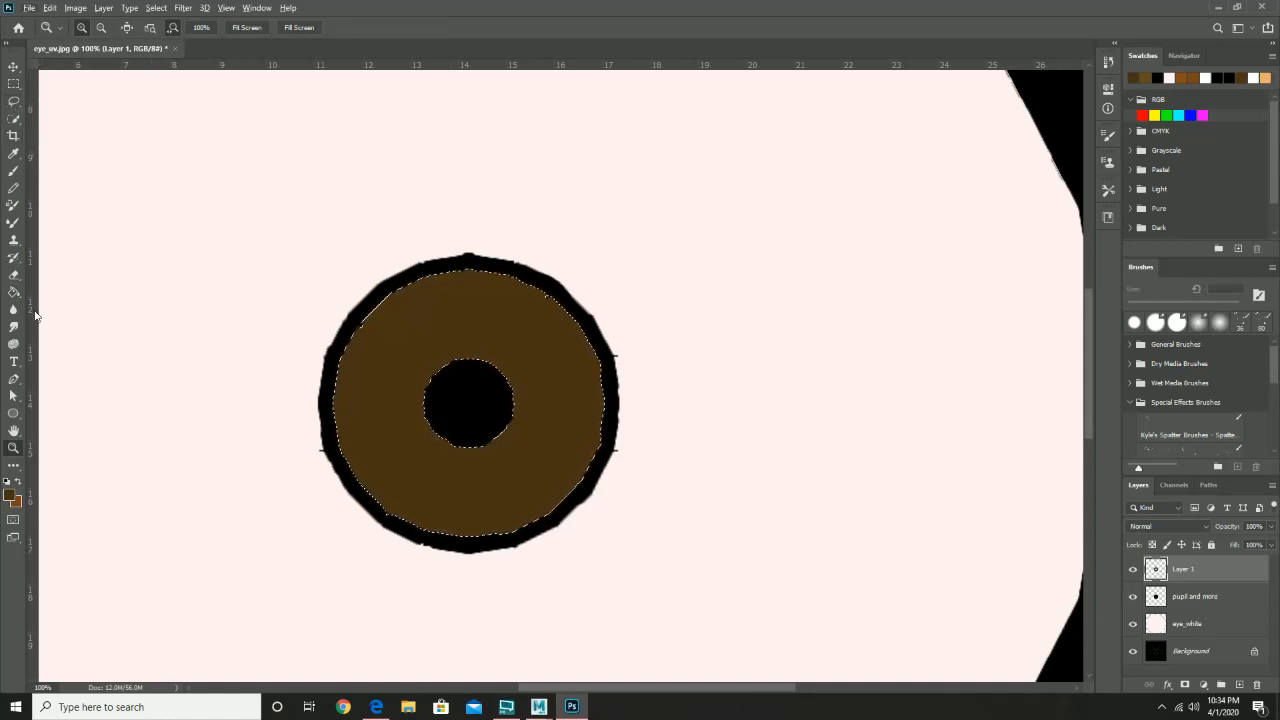
key(alt)
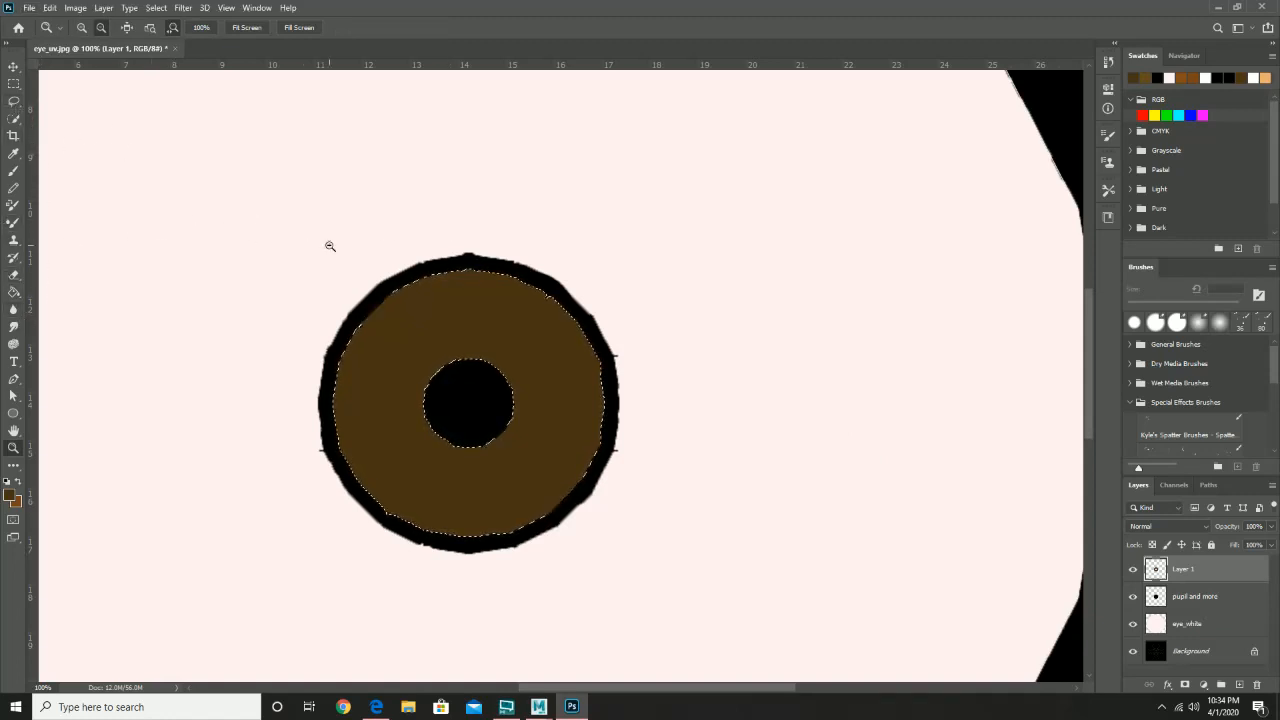
alt+click(330, 246)
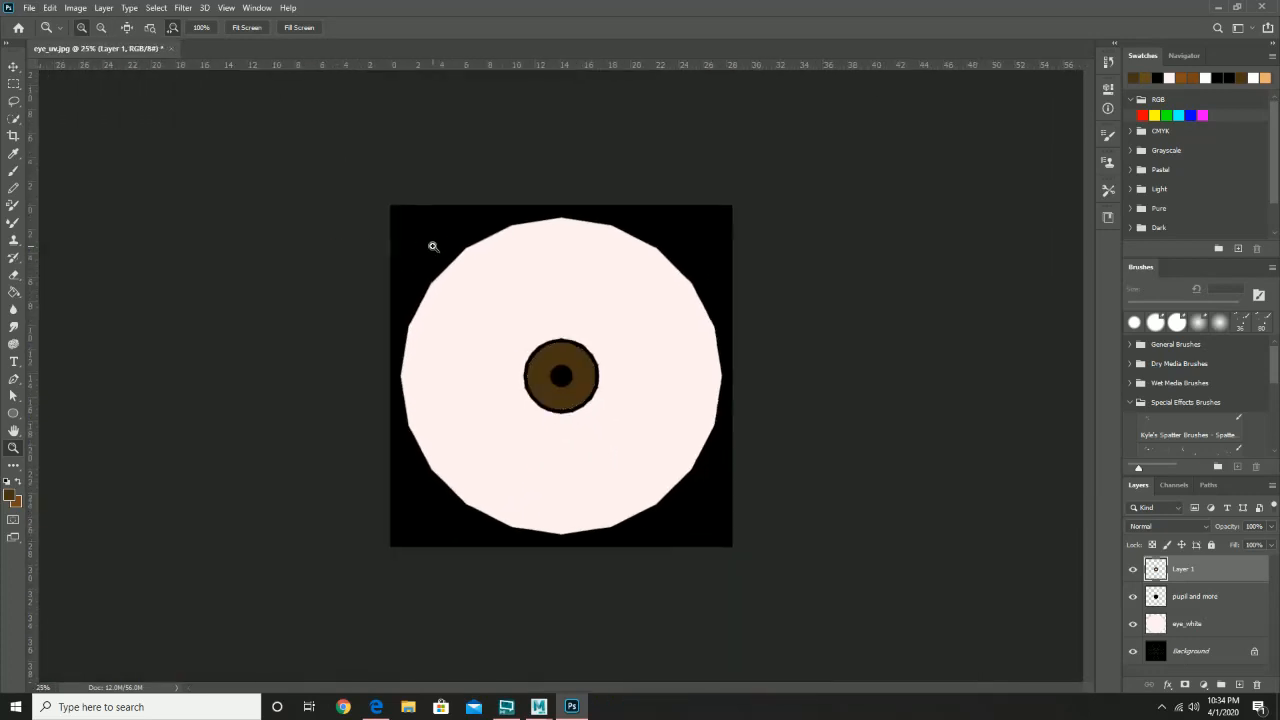
click(432, 246)
key(m)
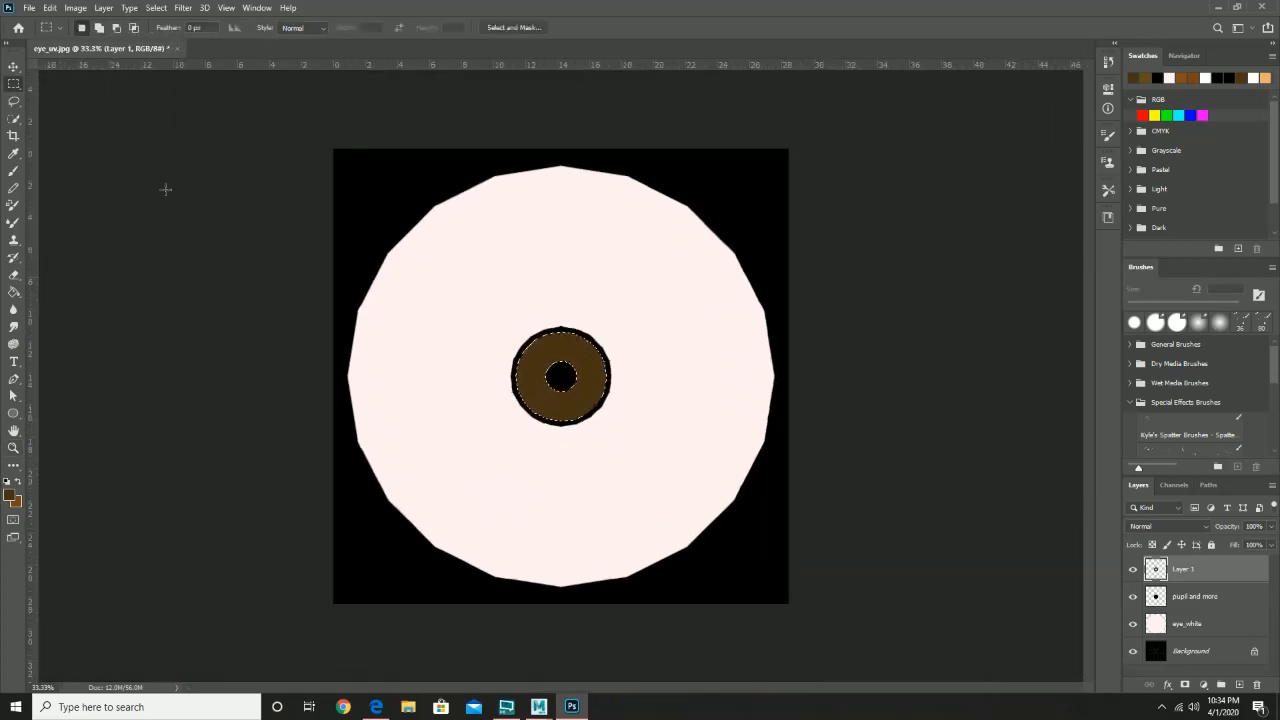
key(ctrl+d)
- Save the layered texture to the computer as eye_color.psd with maximised compatibility
click(29, 8)
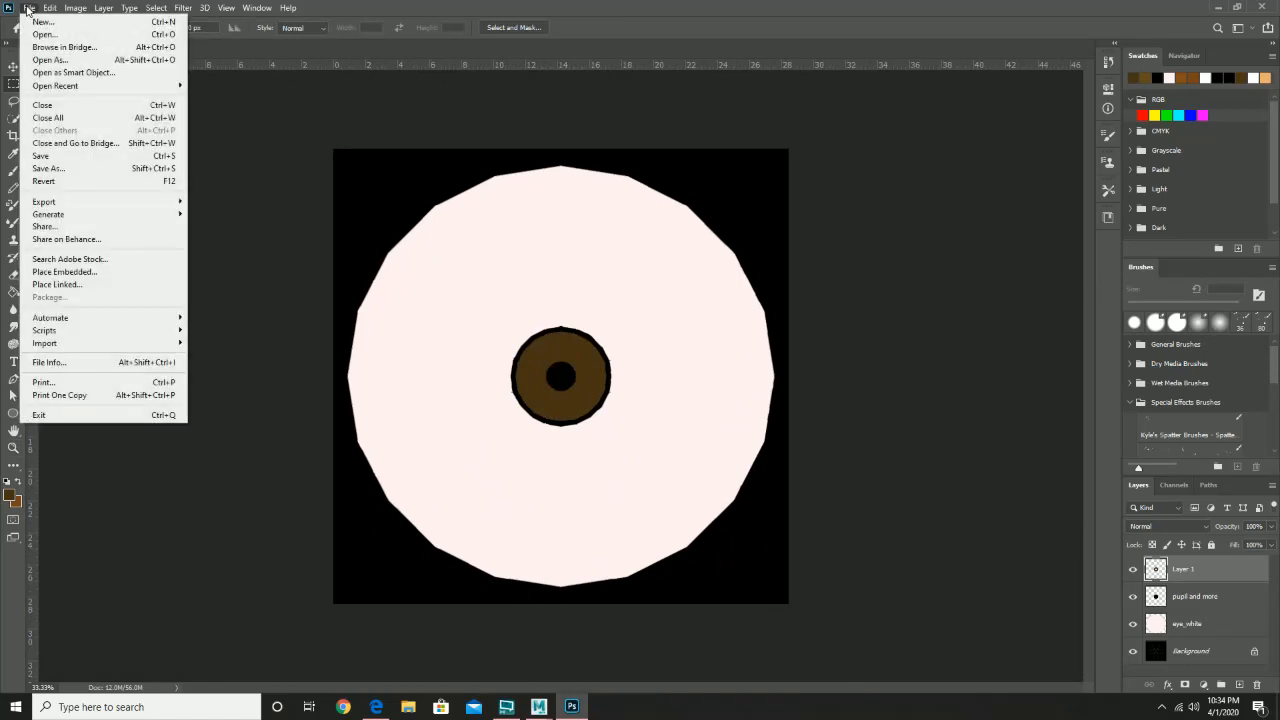
click(75, 170)
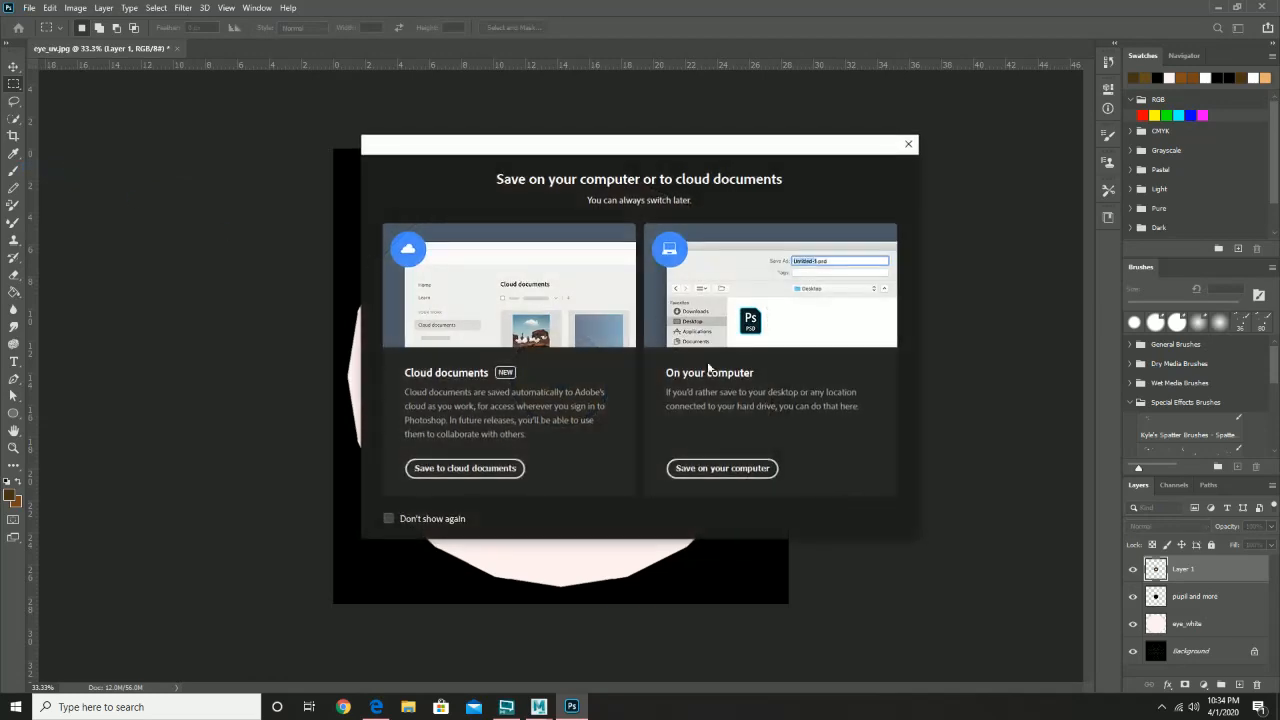
click(720, 468)
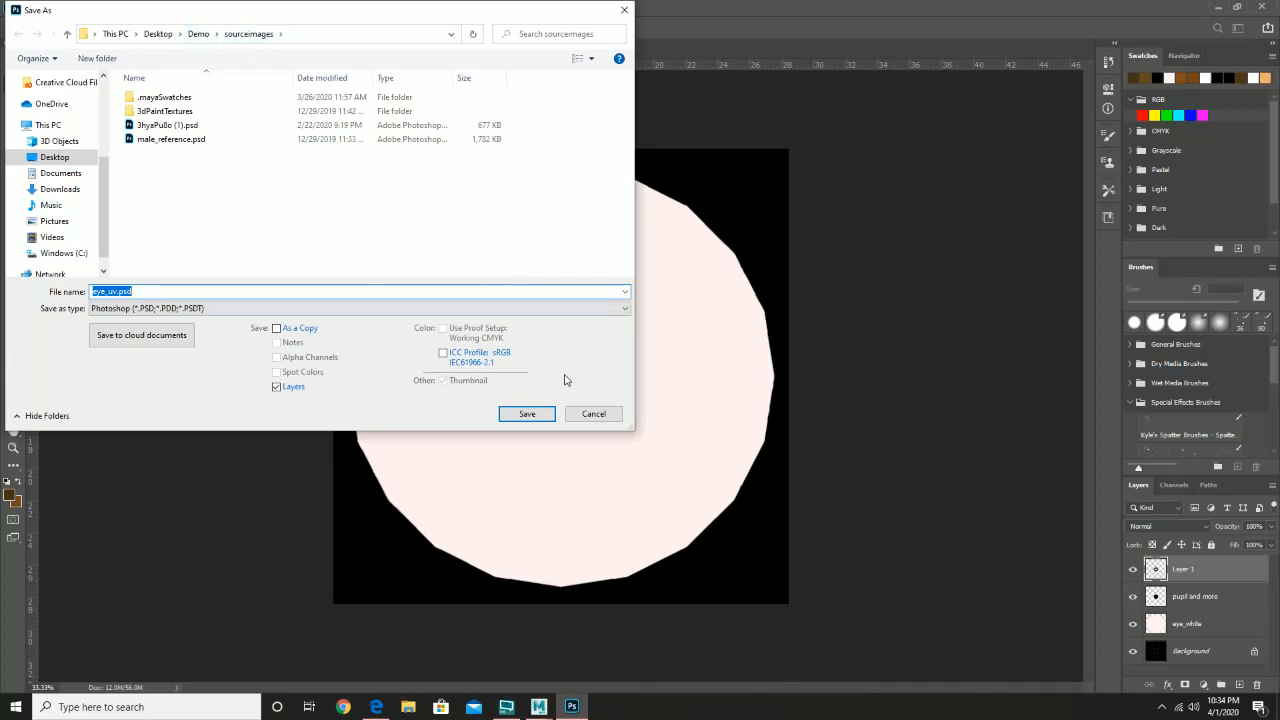
click(106, 292)
text(color)
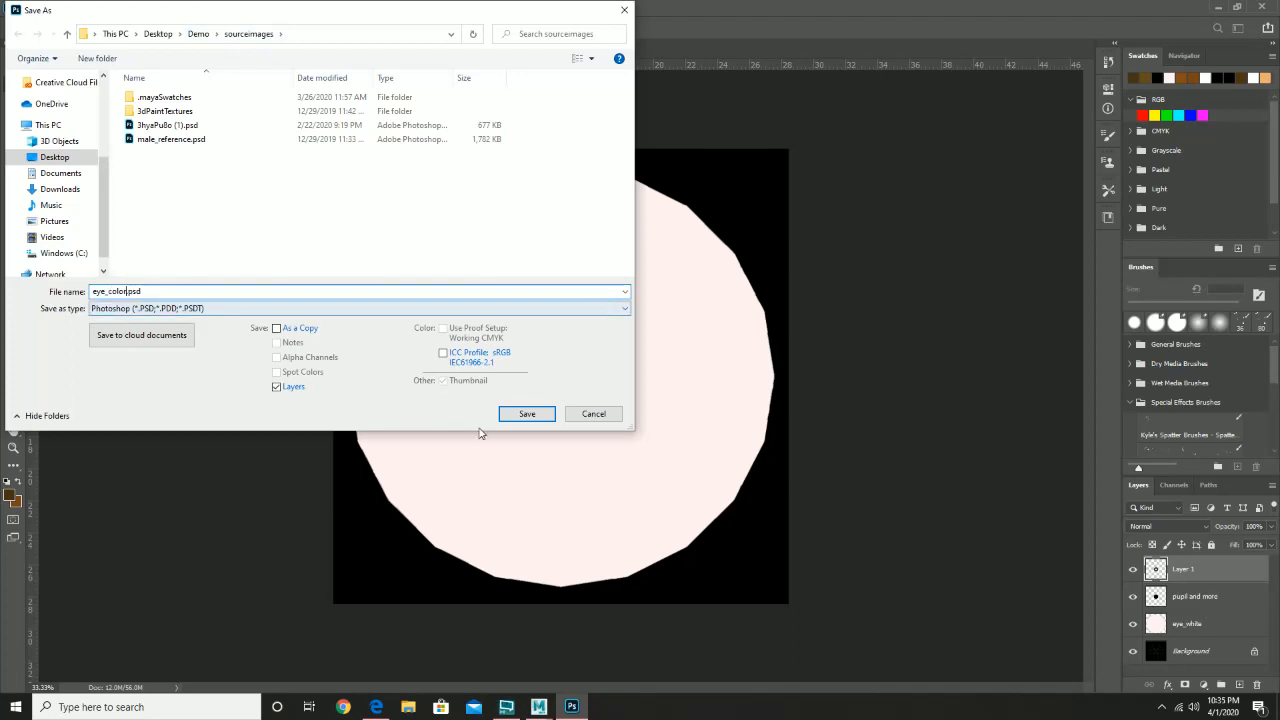
click(530, 414)
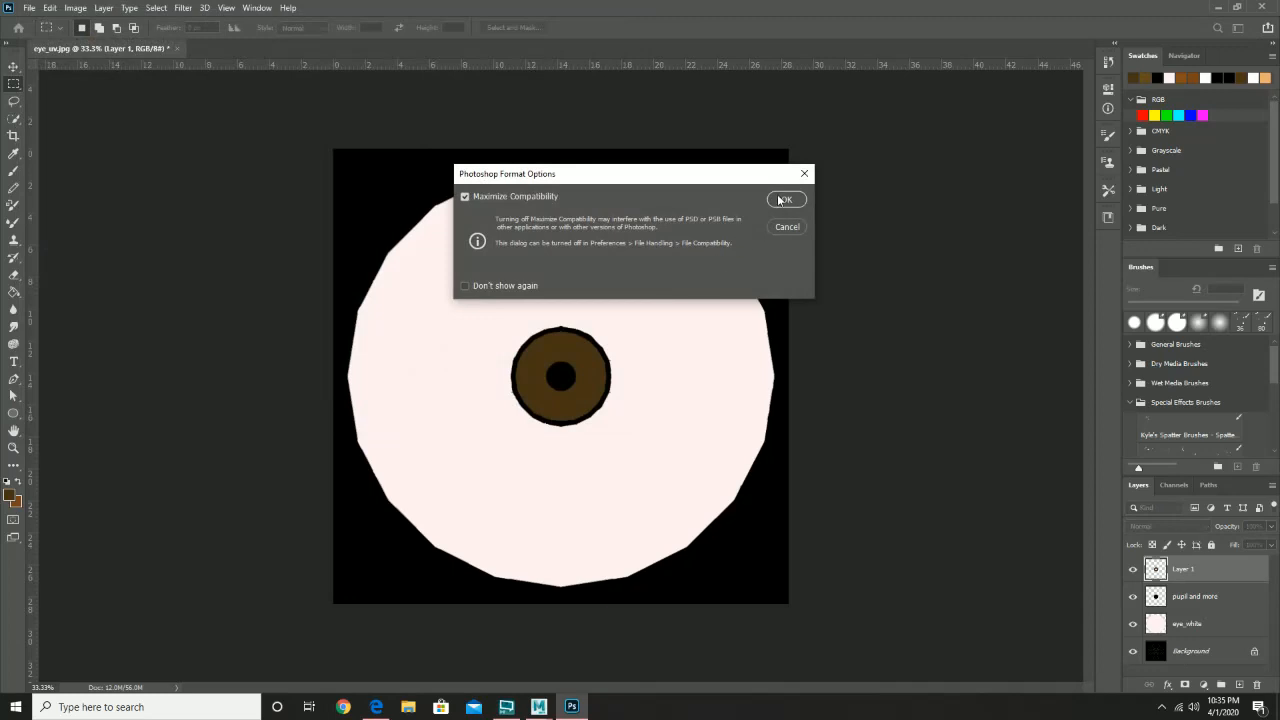
click(781, 199)
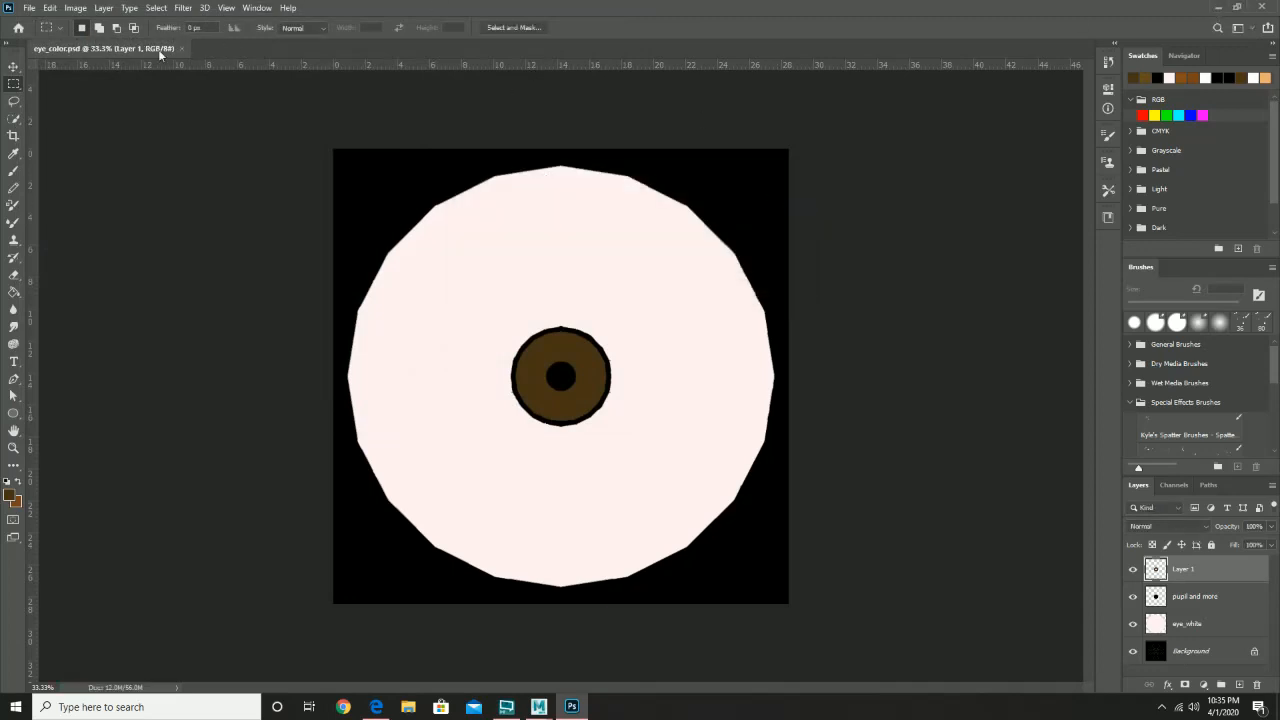
click(1217, 8)
- Close the UV Editor and switch back to object selection, framing the face
click(606, 366)
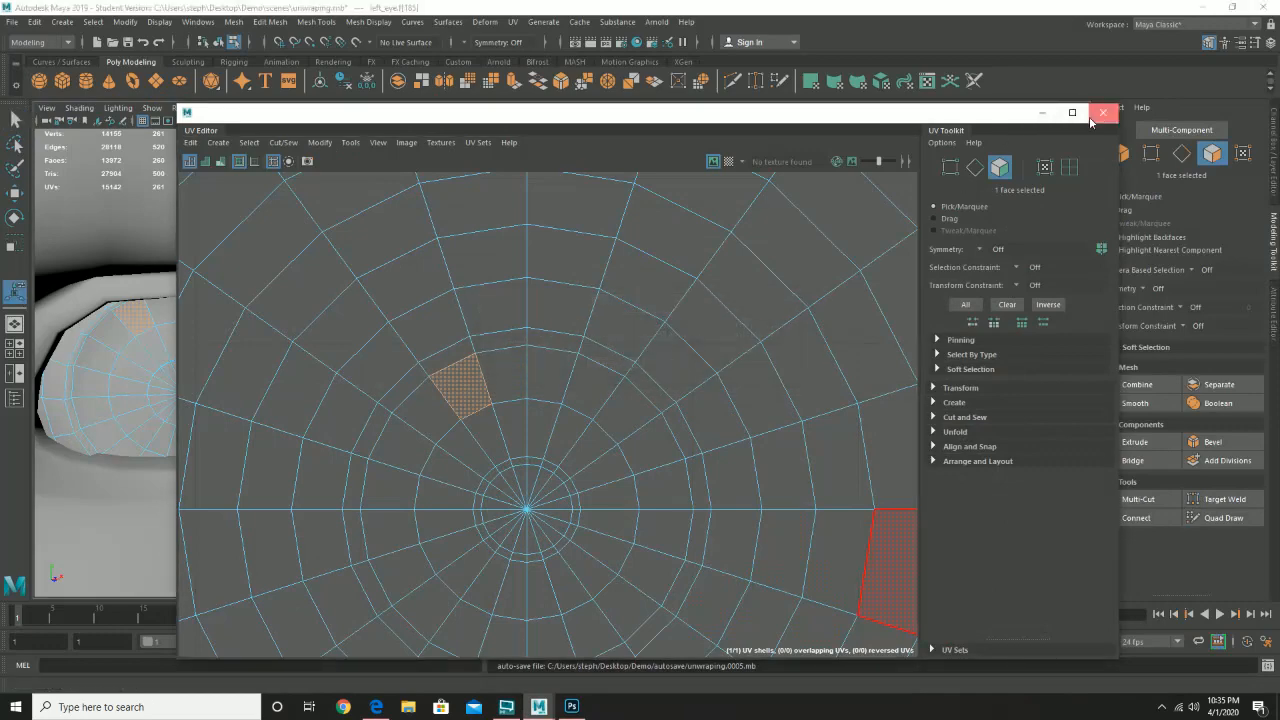
click(1102, 114)
drag(520, 324, 466, 322)
right_click(504, 268)
click(560, 251)
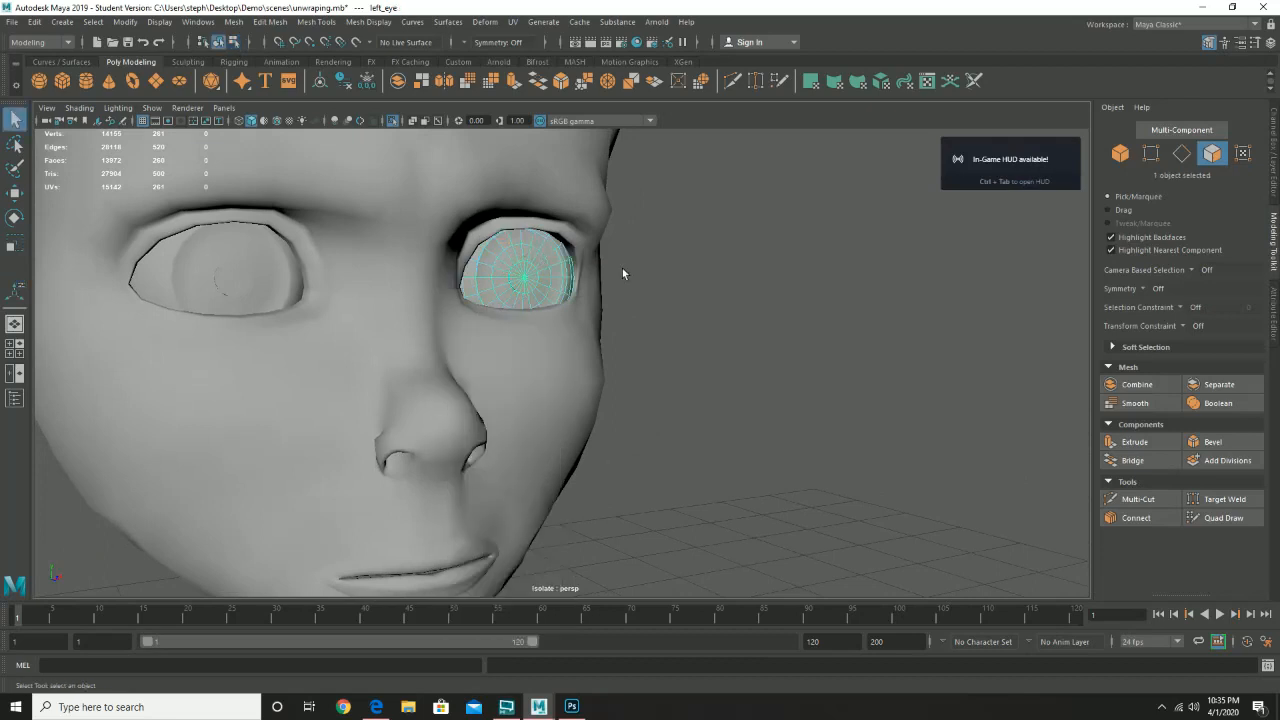
drag(622, 255, 676, 273)
drag(676, 273, 637, 333)
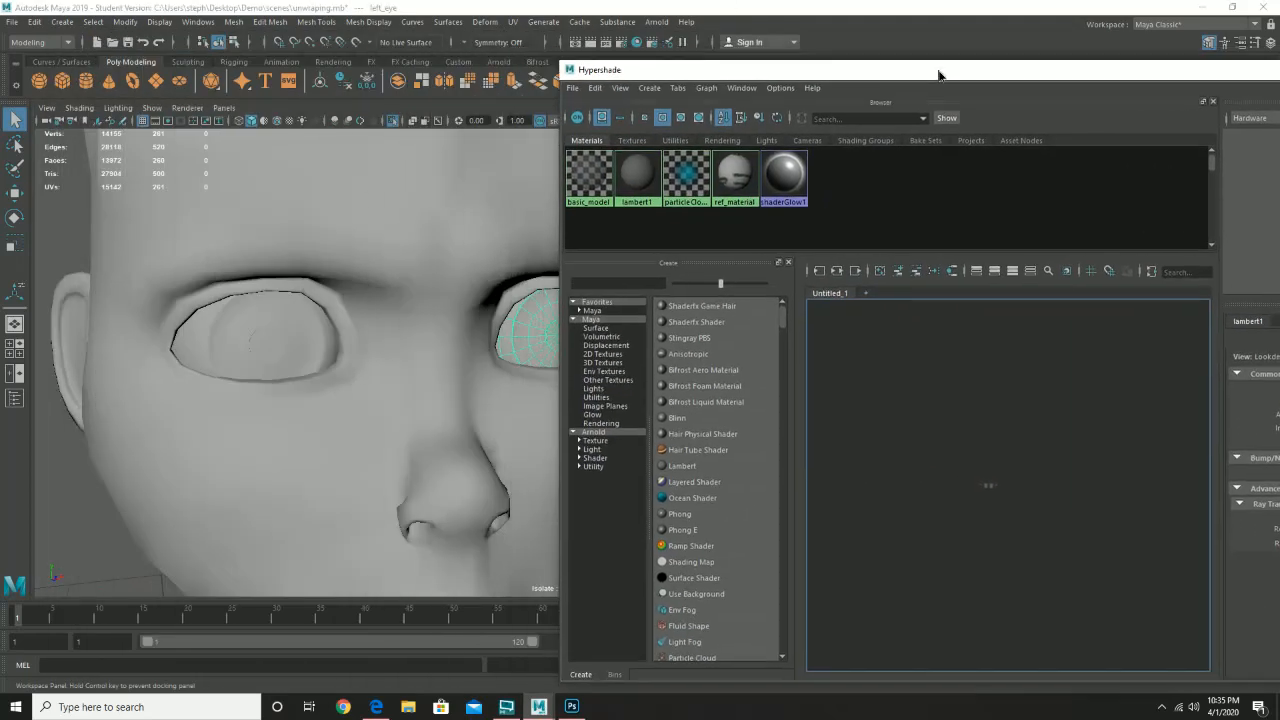
- Assign blinn1 from the Hypershade to both eyes and bring up its properties
drag(943, 72, 984, 179)
drag(815, 172, 881, 147)
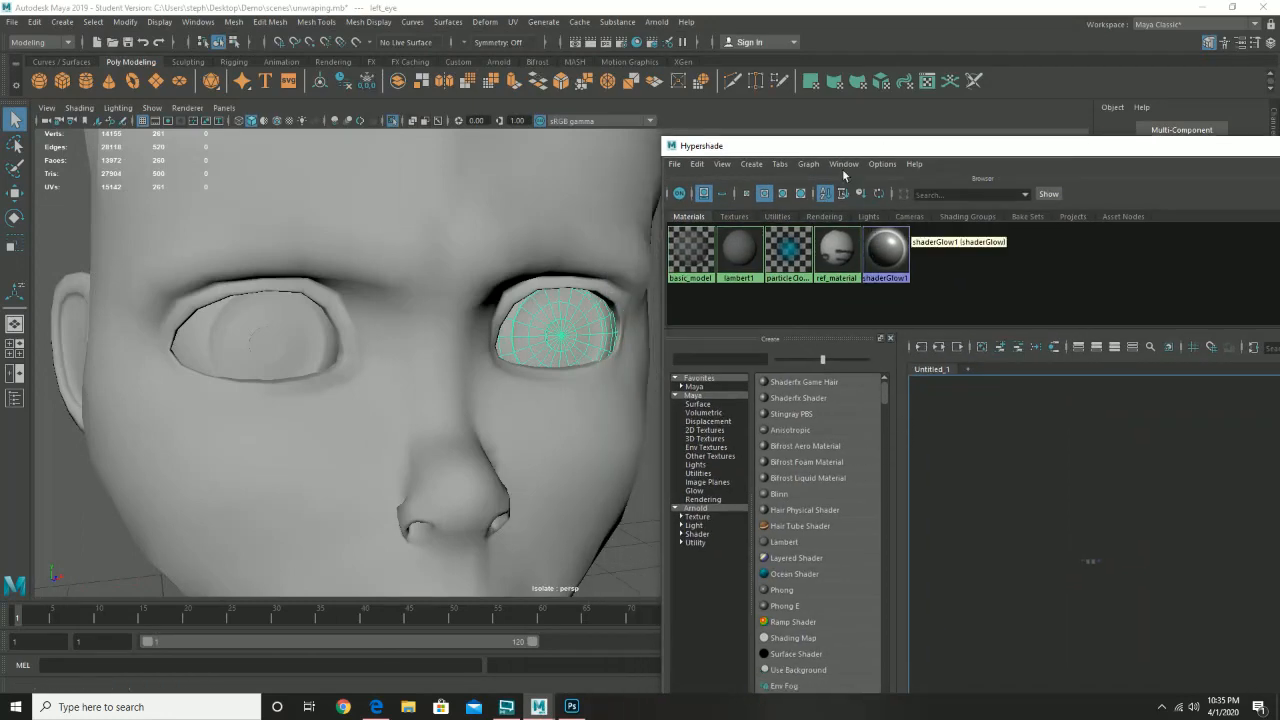
drag(787, 148, 678, 43)
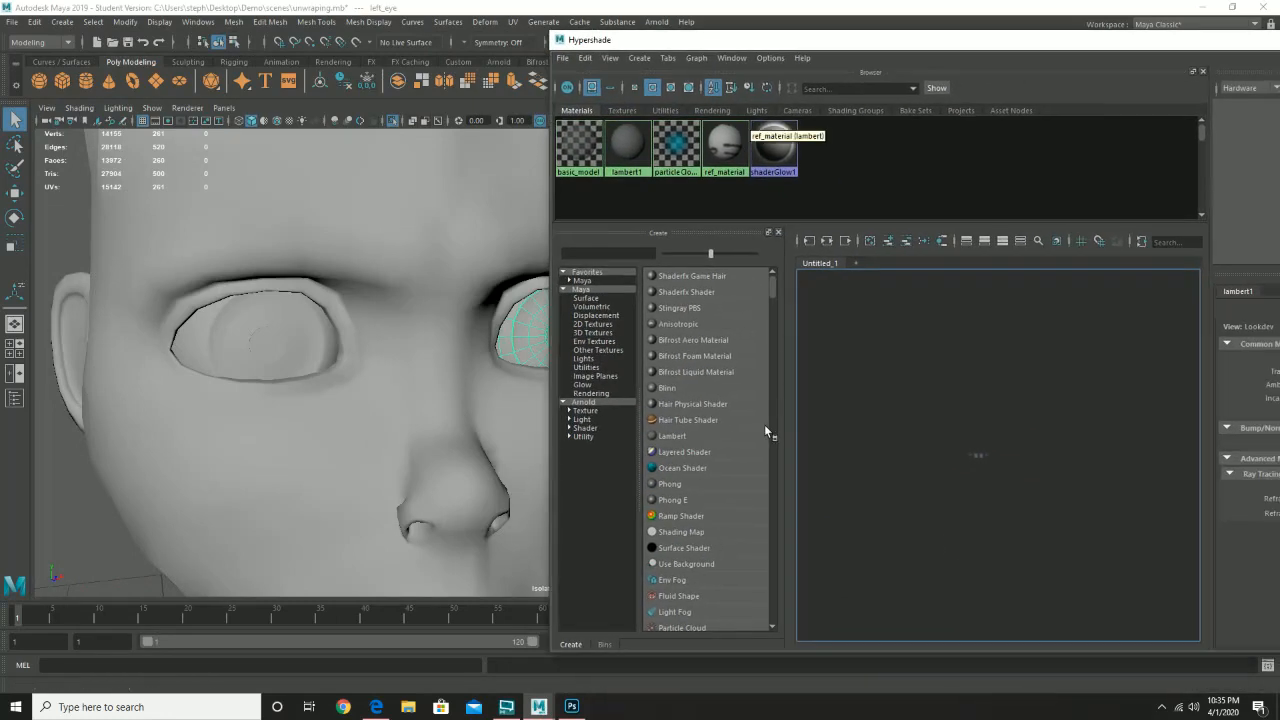
click(682, 389)
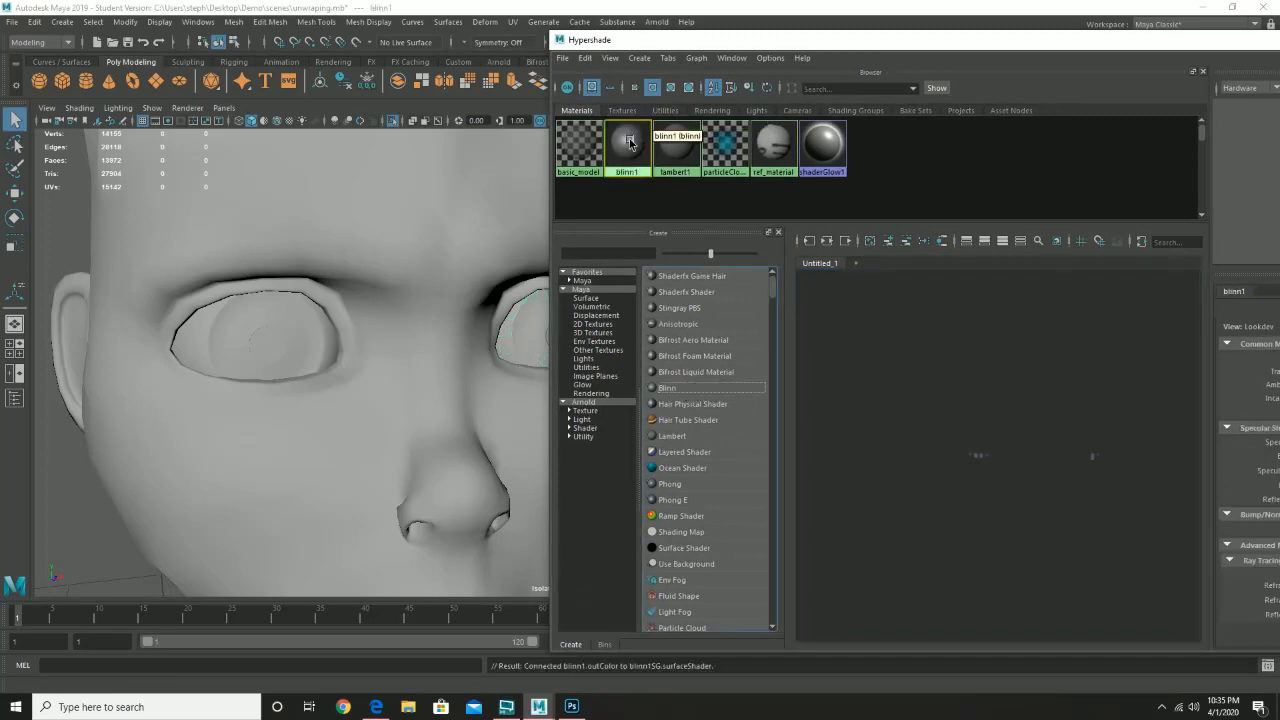
drag(626, 143, 527, 341)
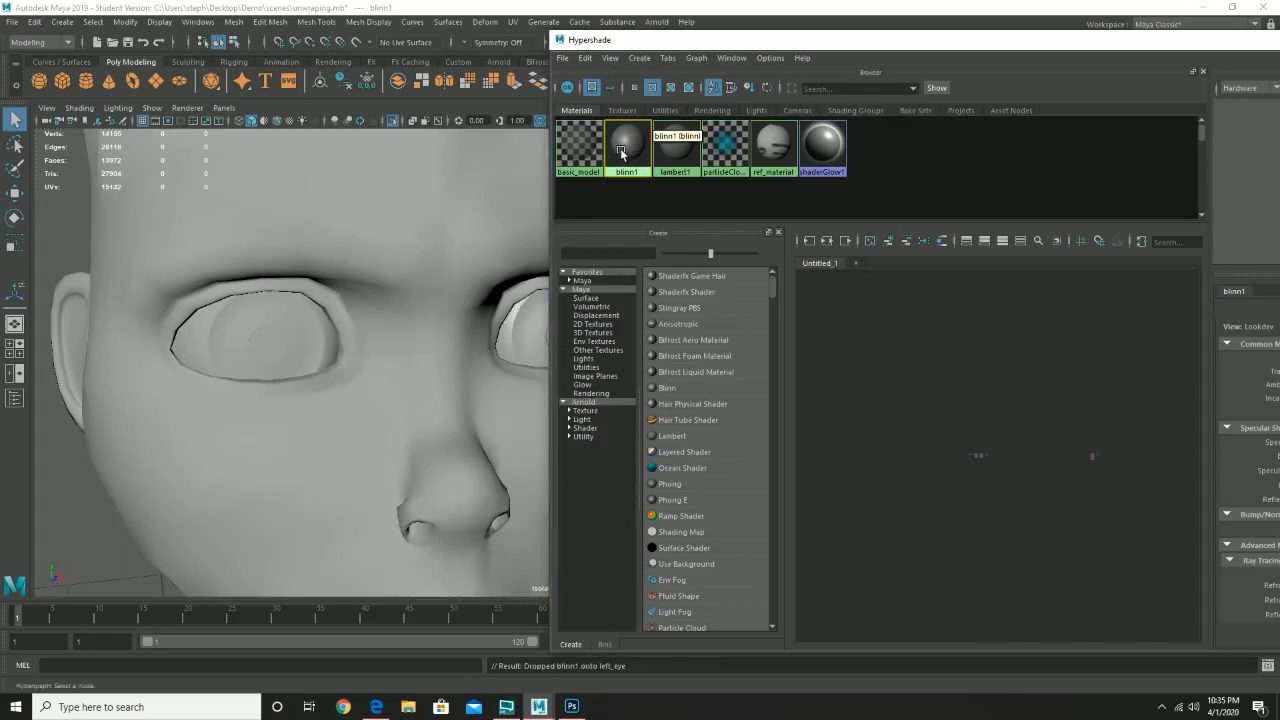
mouse_move(620, 148)
mouse_down()
mouse_move(530, 260)
mouse_move(278, 342)
mouse_up()
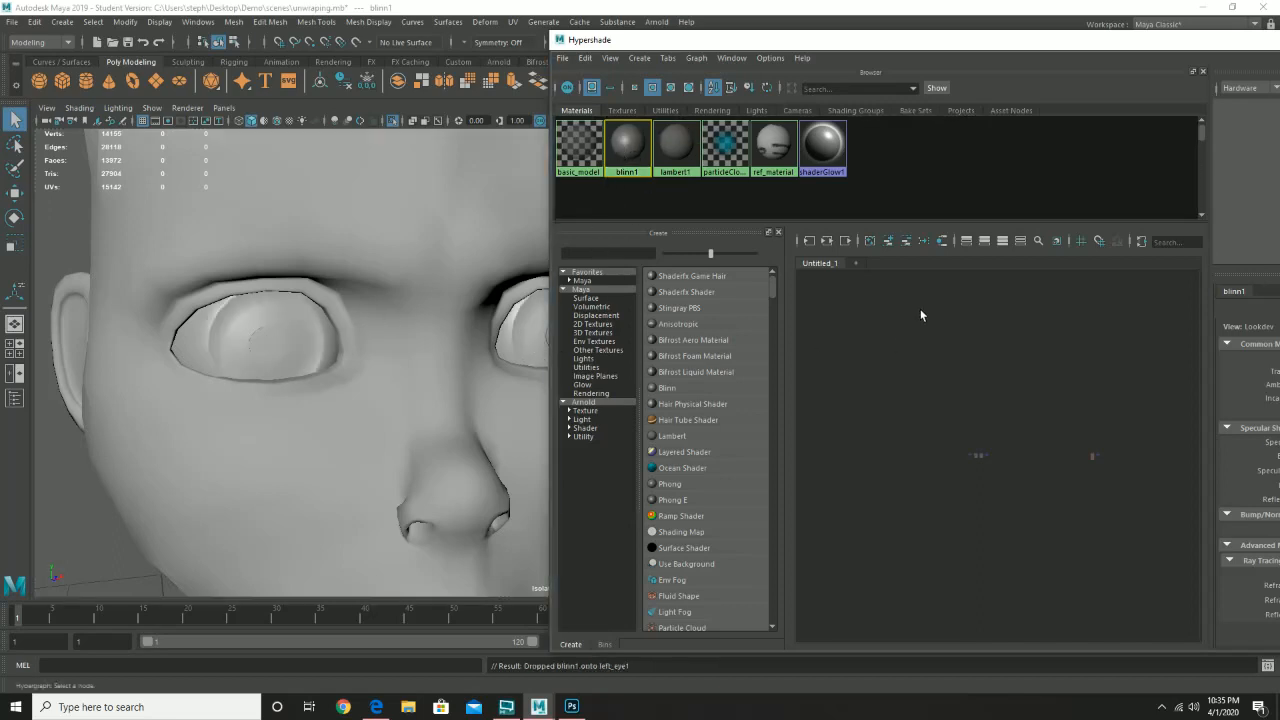
drag(1006, 42, 560, 103)
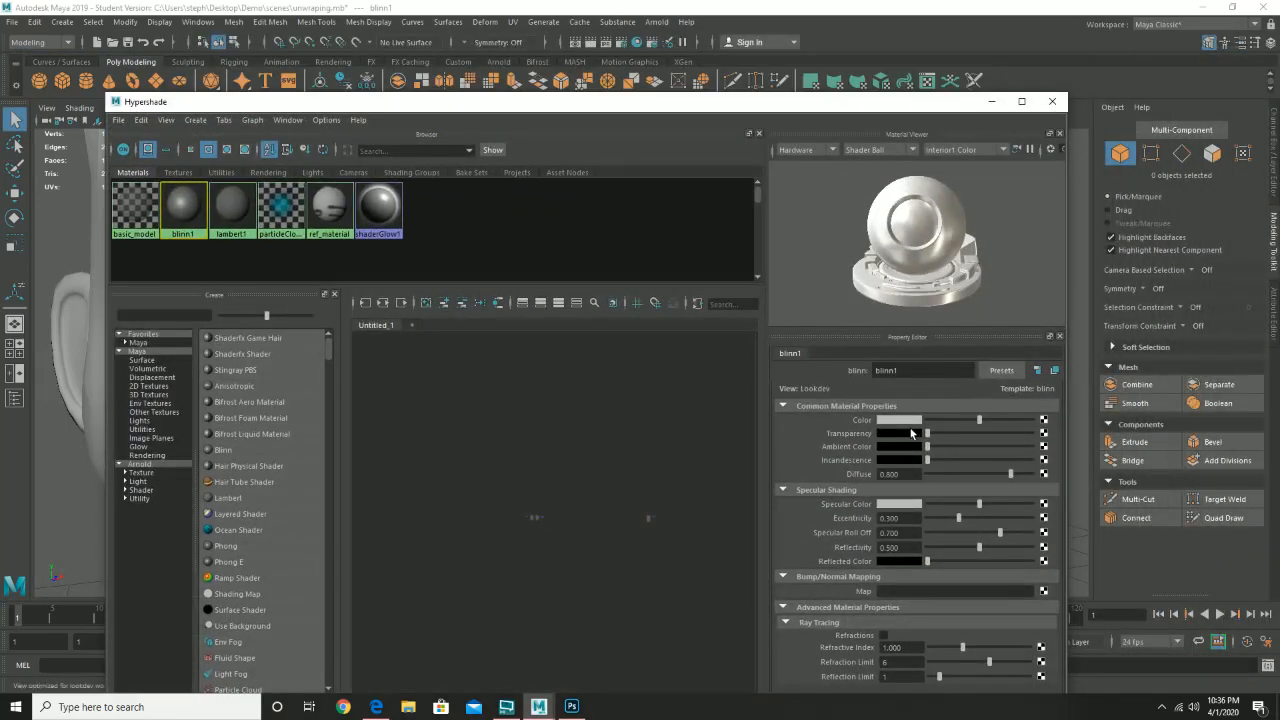
- Connect a File texture loading sourceimages\eye_color.psd to blinn1's Color attribute
click(1043, 420)
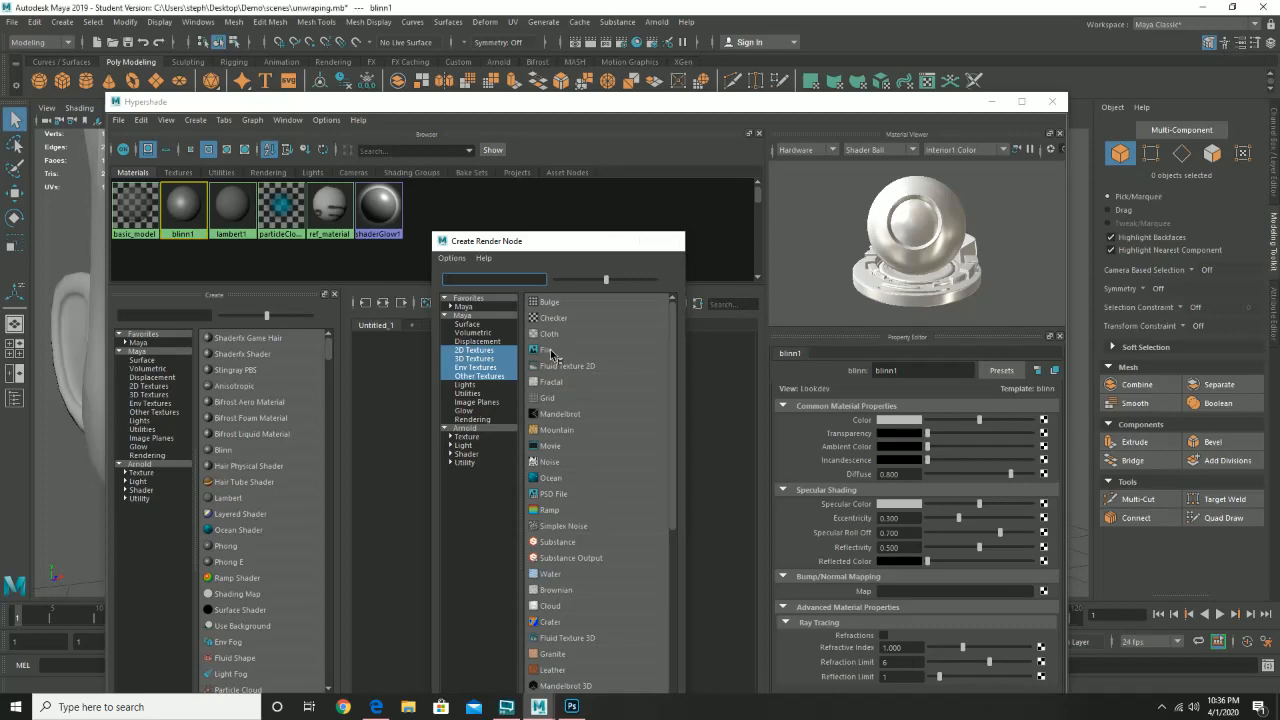
click(550, 352)
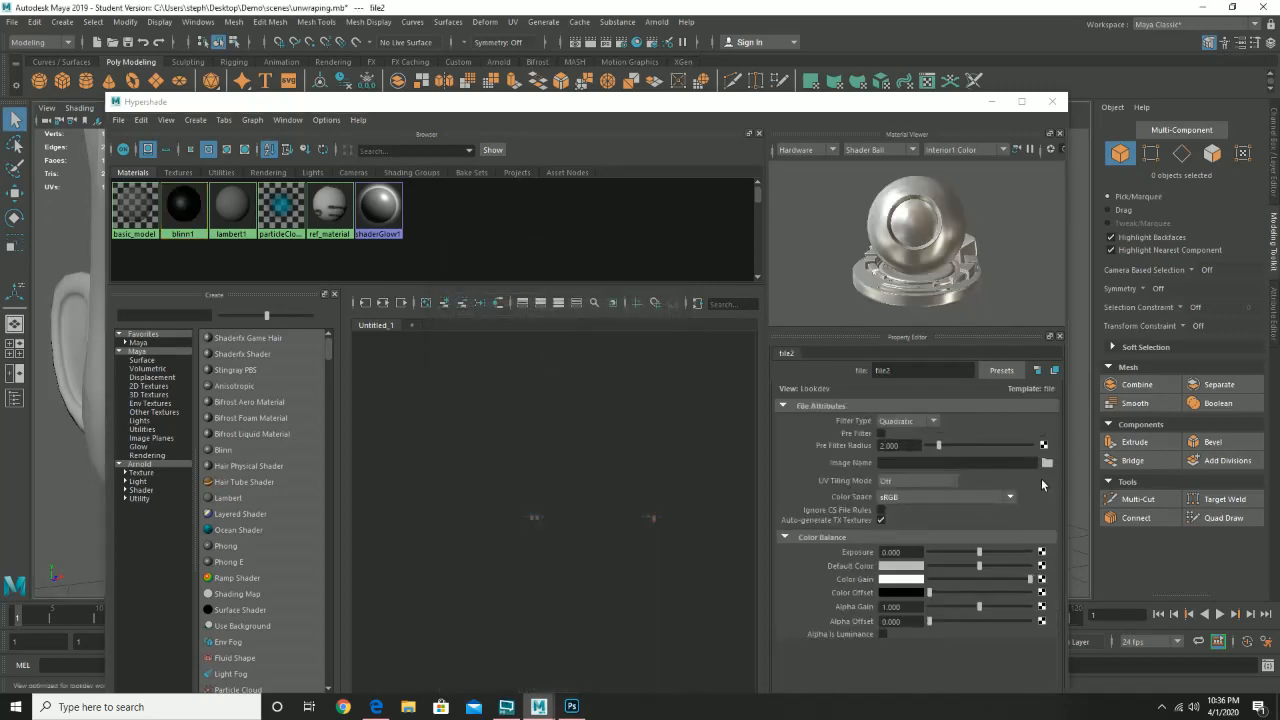
click(1047, 462)
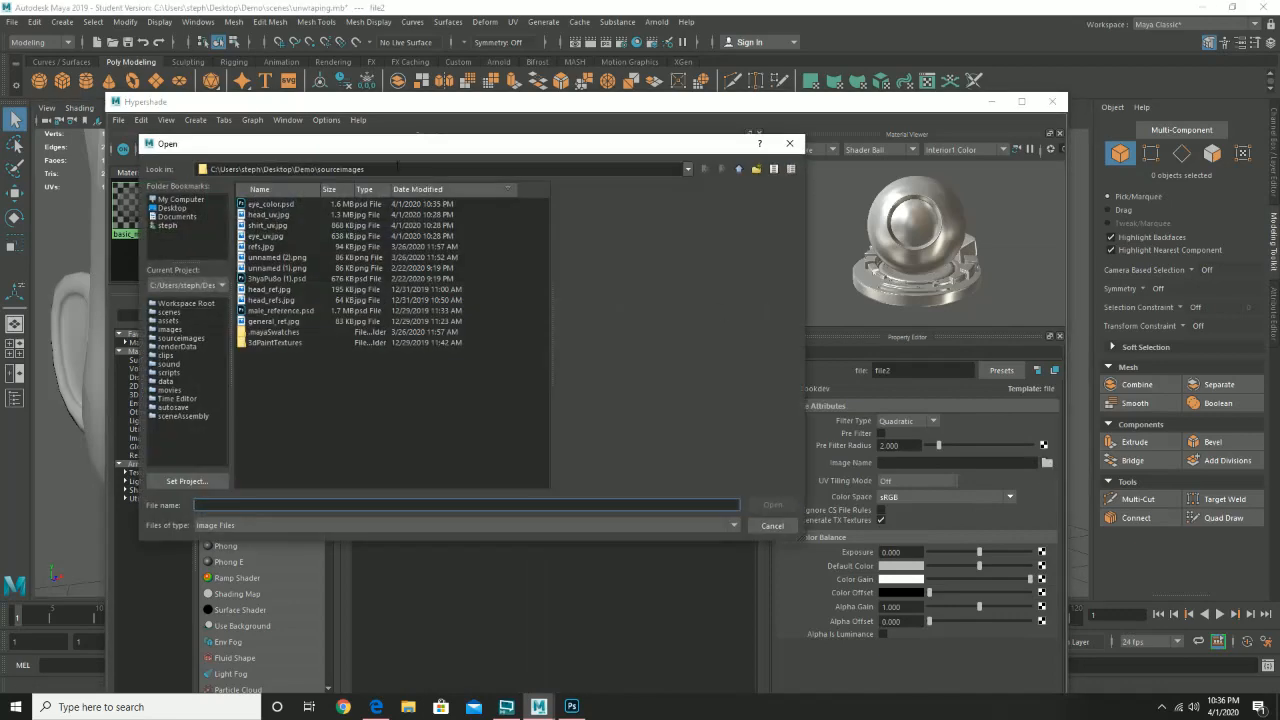
click(276, 205)
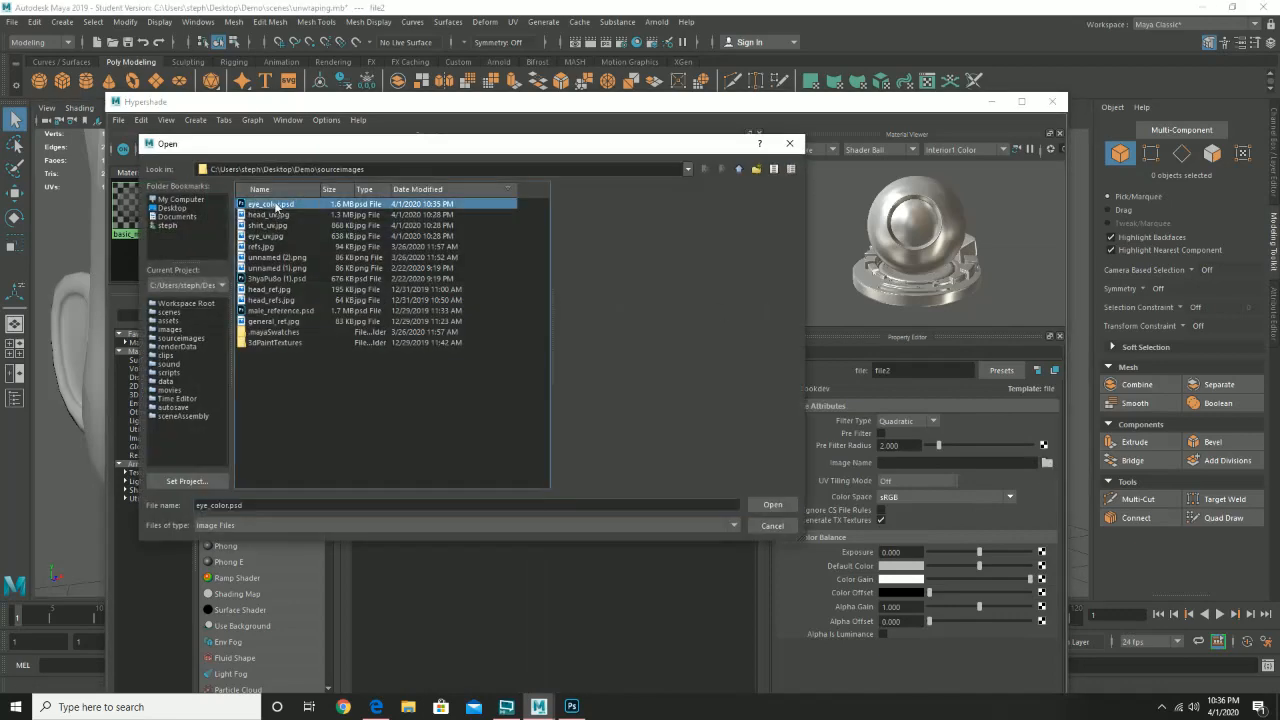
double_click(276, 205)
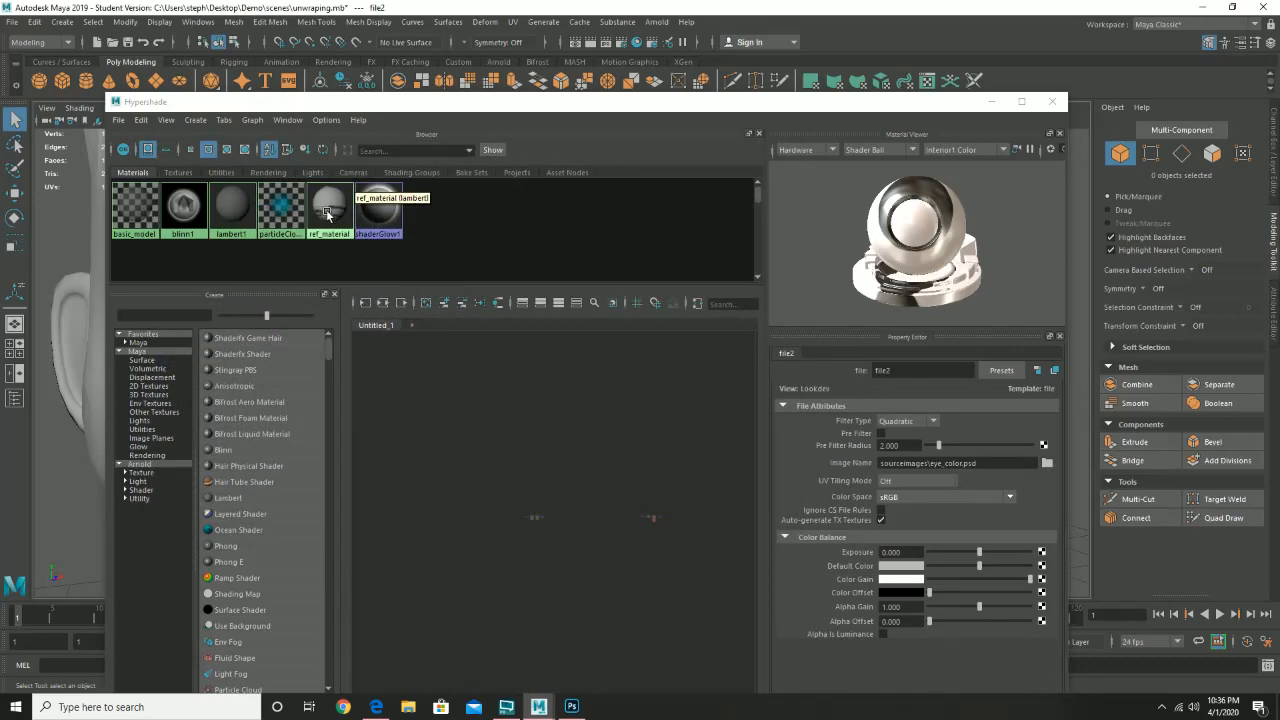
- Move the Hypershade aside and switch the viewport to textured display (6)
drag(399, 112, 789, 160)
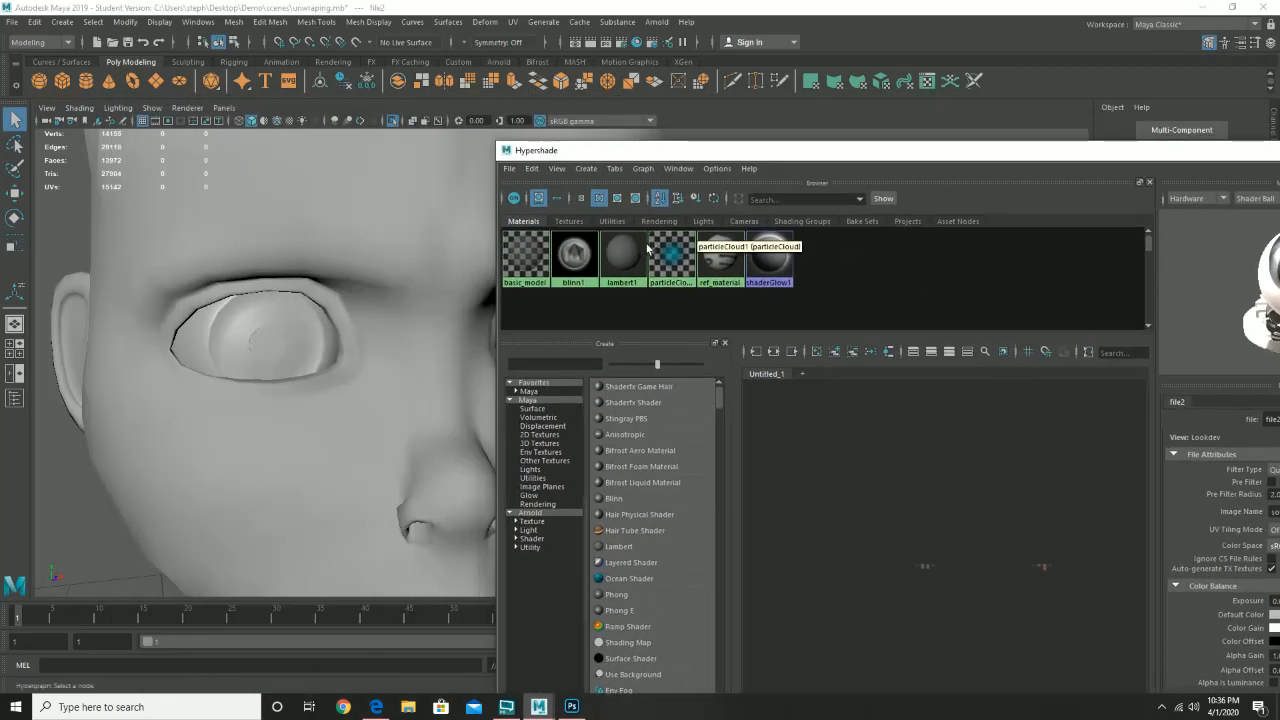
click(269, 344)
key(6)
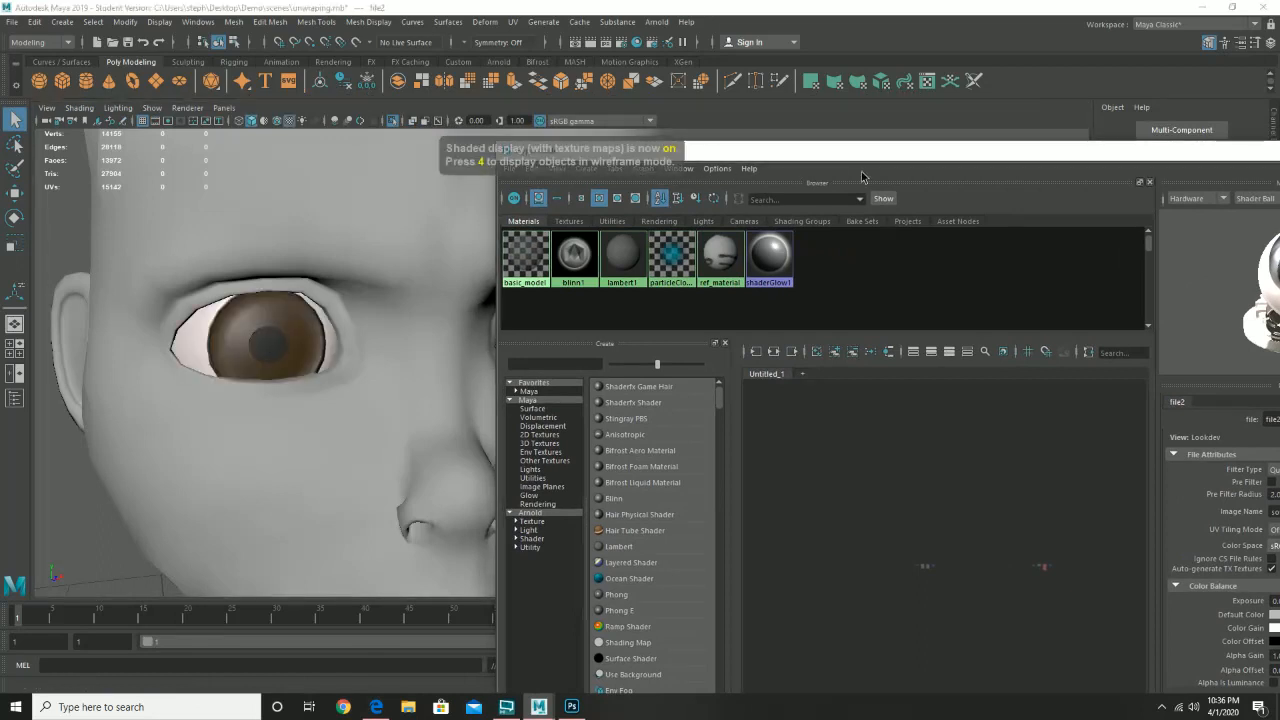
drag(863, 164, 1045, 158)
- Orbit and dolly around the head to inspect the brown textured eyes
scroll(460, 374, down, 5)
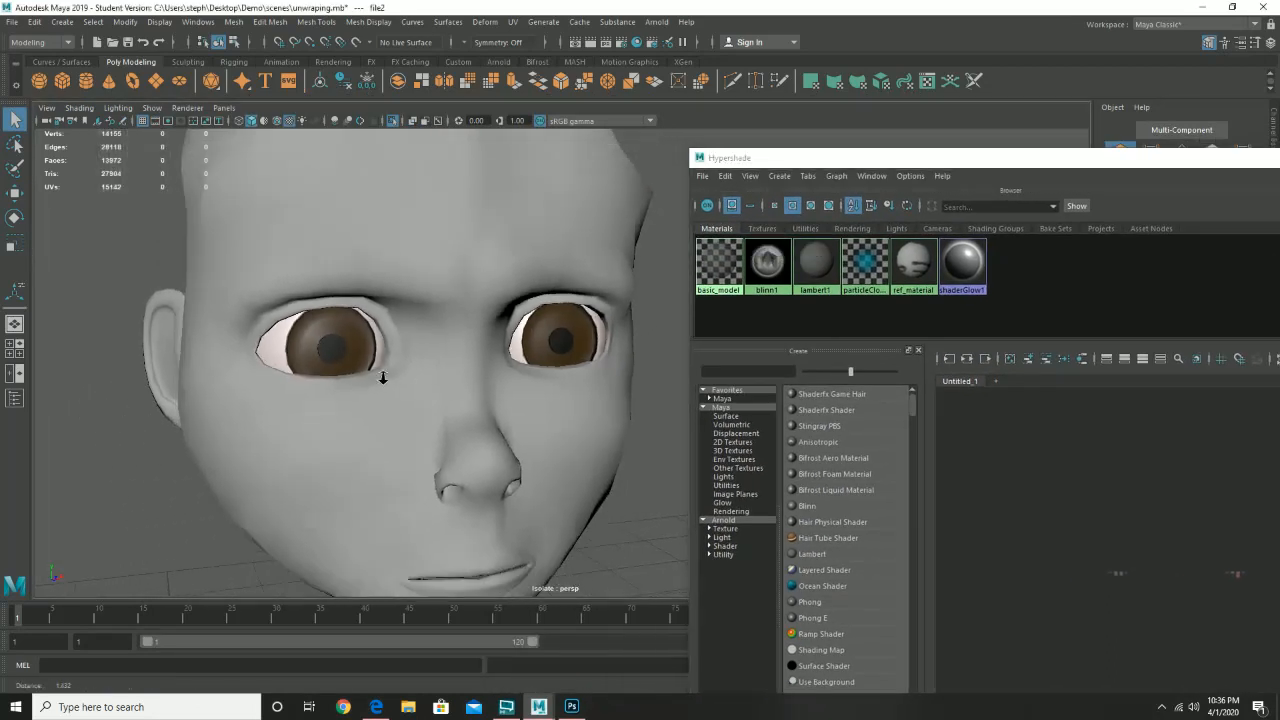
mouse_move(217, 395)
mouse_down()
mouse_move(254, 389)
mouse_move(216, 397)
mouse_up()
scroll(217, 399, up, 5)
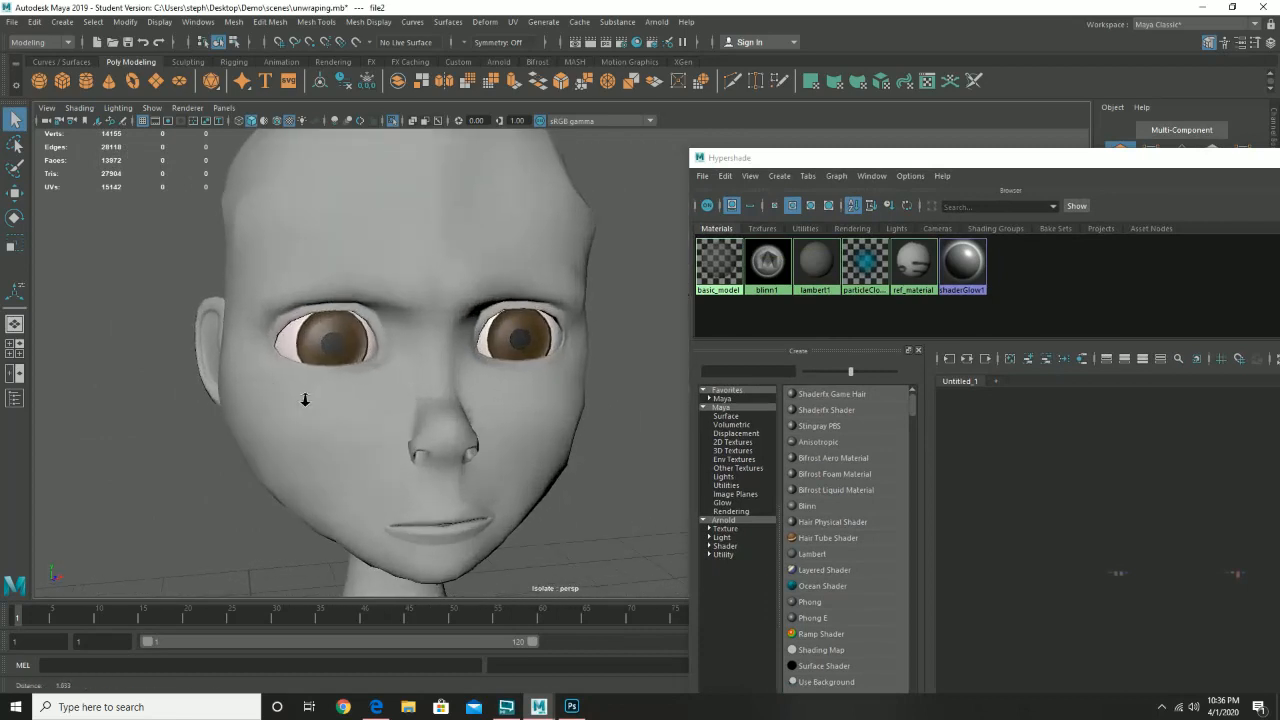
drag(337, 403, 349, 400)
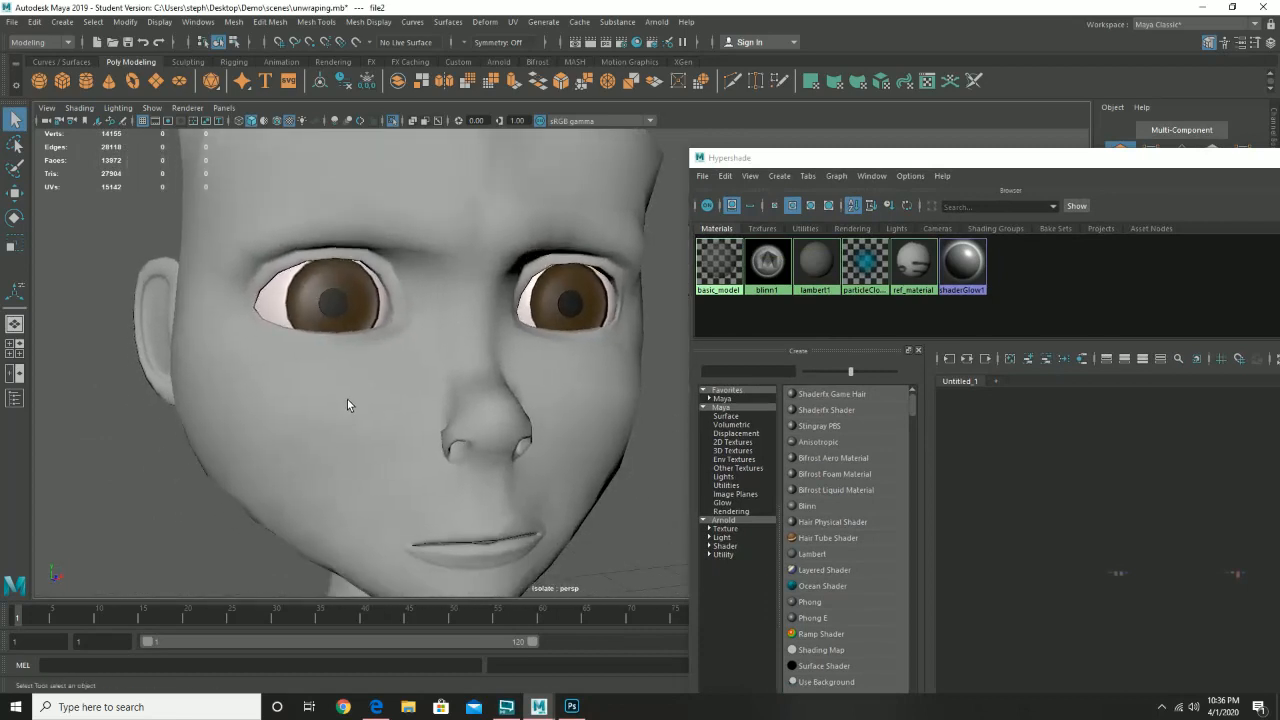
scroll(600, 330, up, 5)
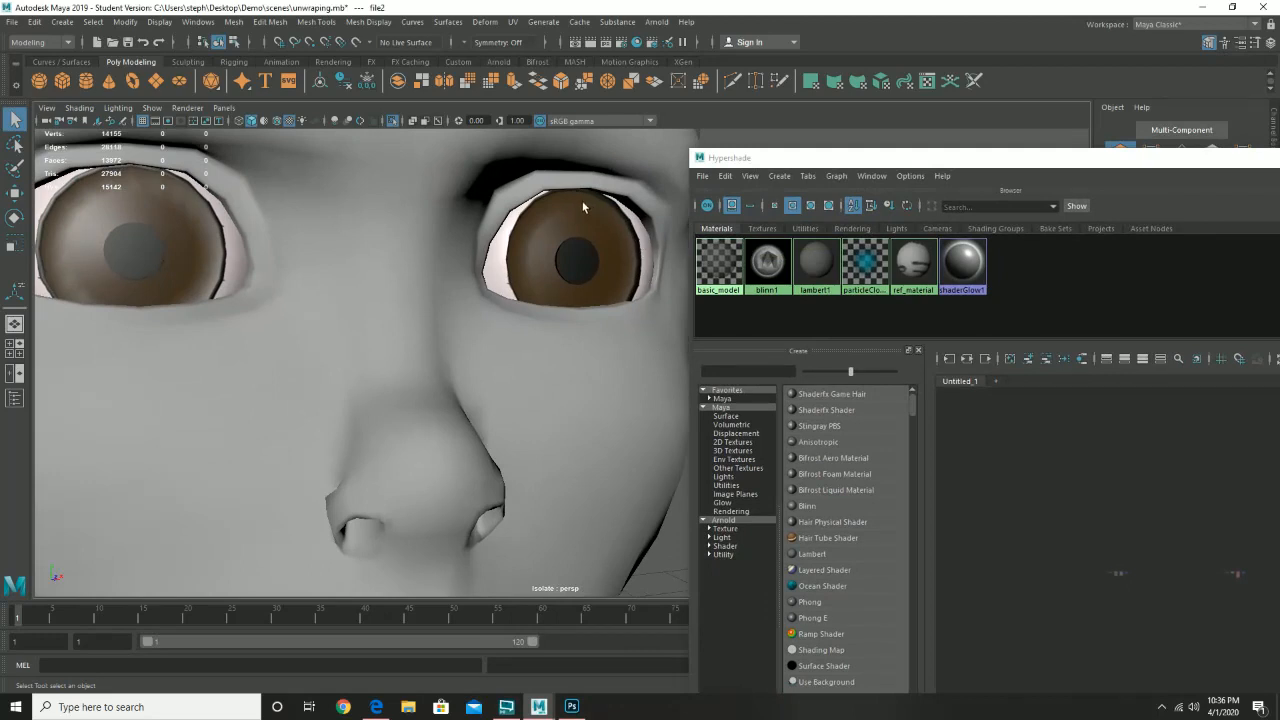
scroll(598, 233, up, 2)
scroll(598, 233, down, 2)
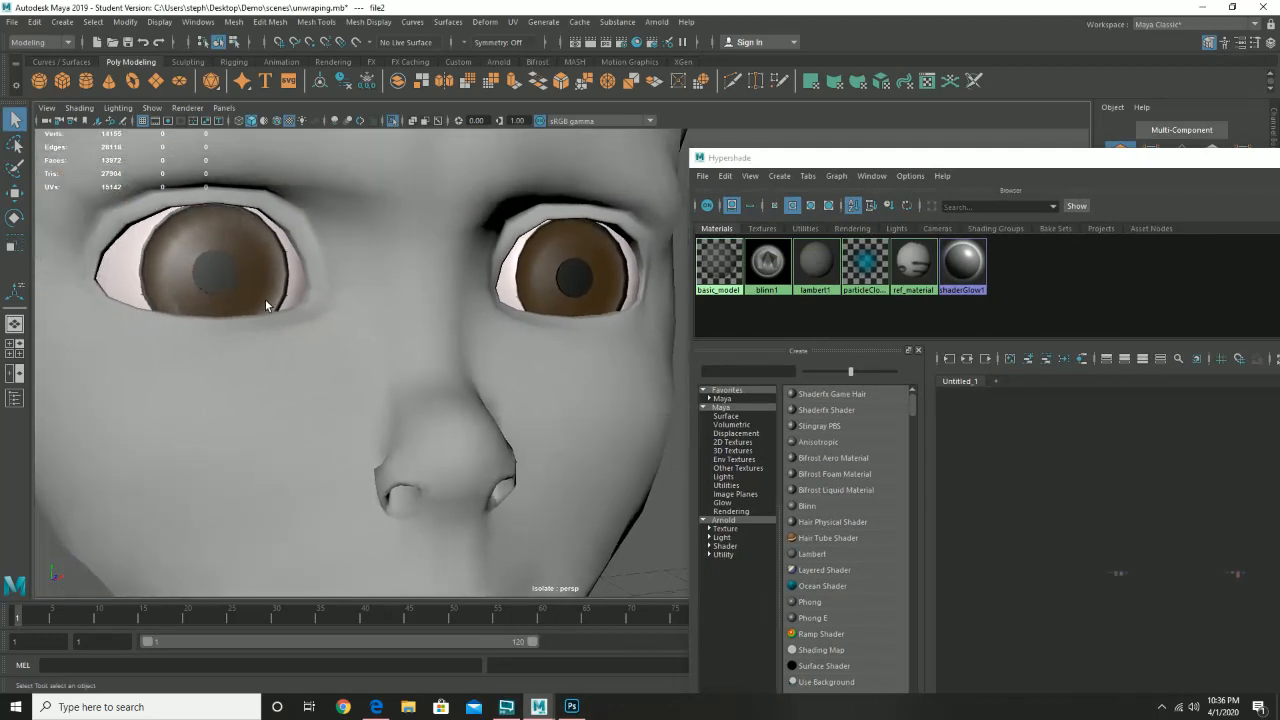
drag(598, 233, 268, 354)
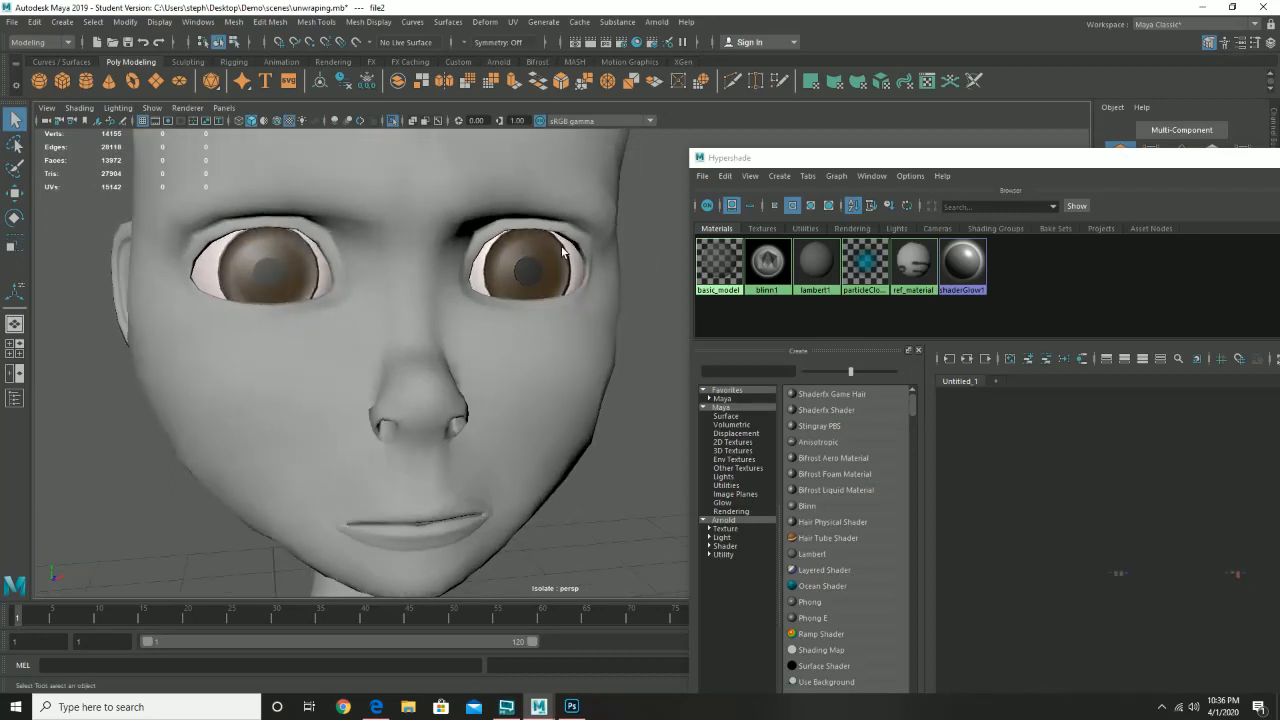
drag(604, 296, 435, 370)
drag(563, 366, 350, 438)
mouse_move(438, 482)
mouse_down()
mouse_move(406, 277)
mouse_move(435, 476)
mouse_up()
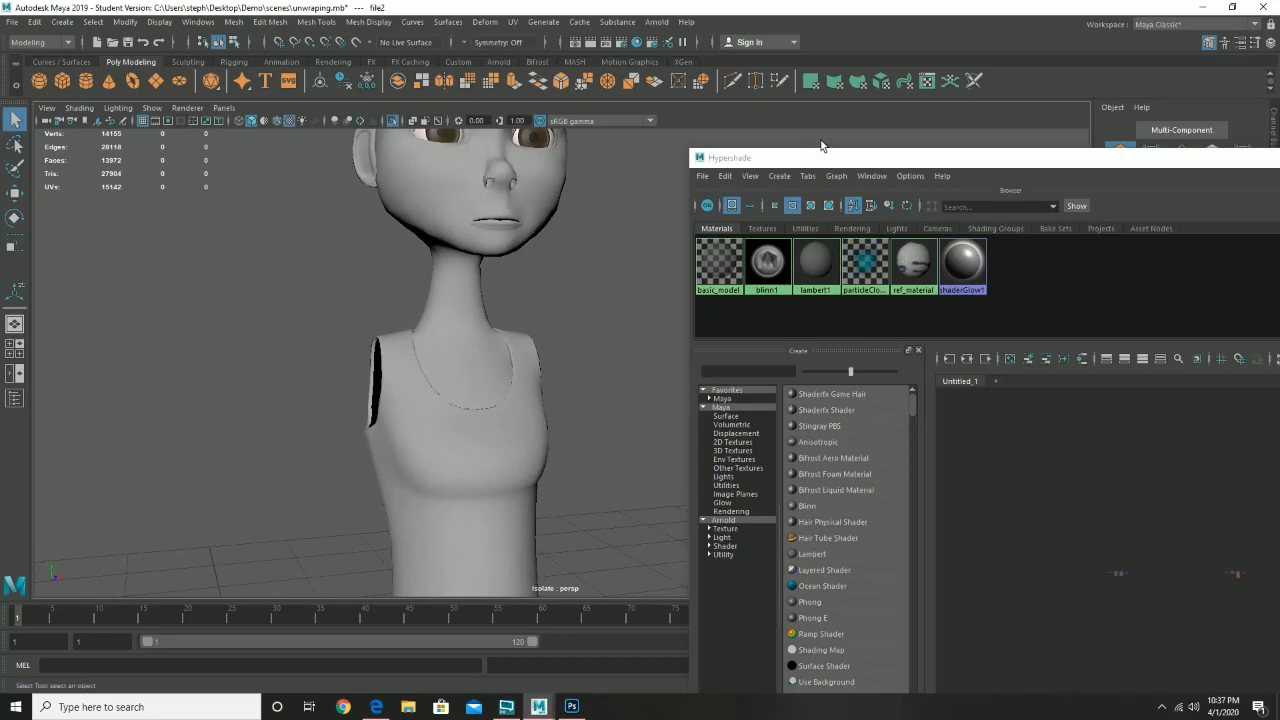
drag(951, 159, 467, 183)
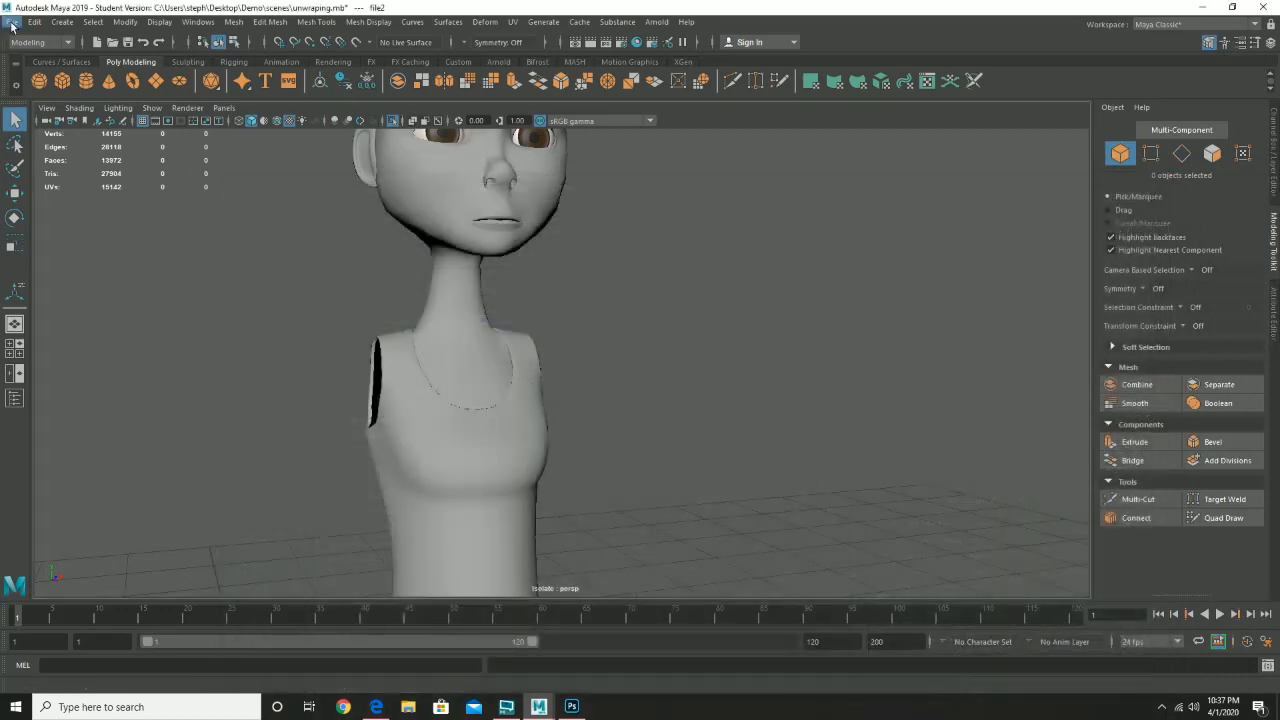
- Save the scene as texturing.mb, accepting the Student Version notice
click(12, 22)
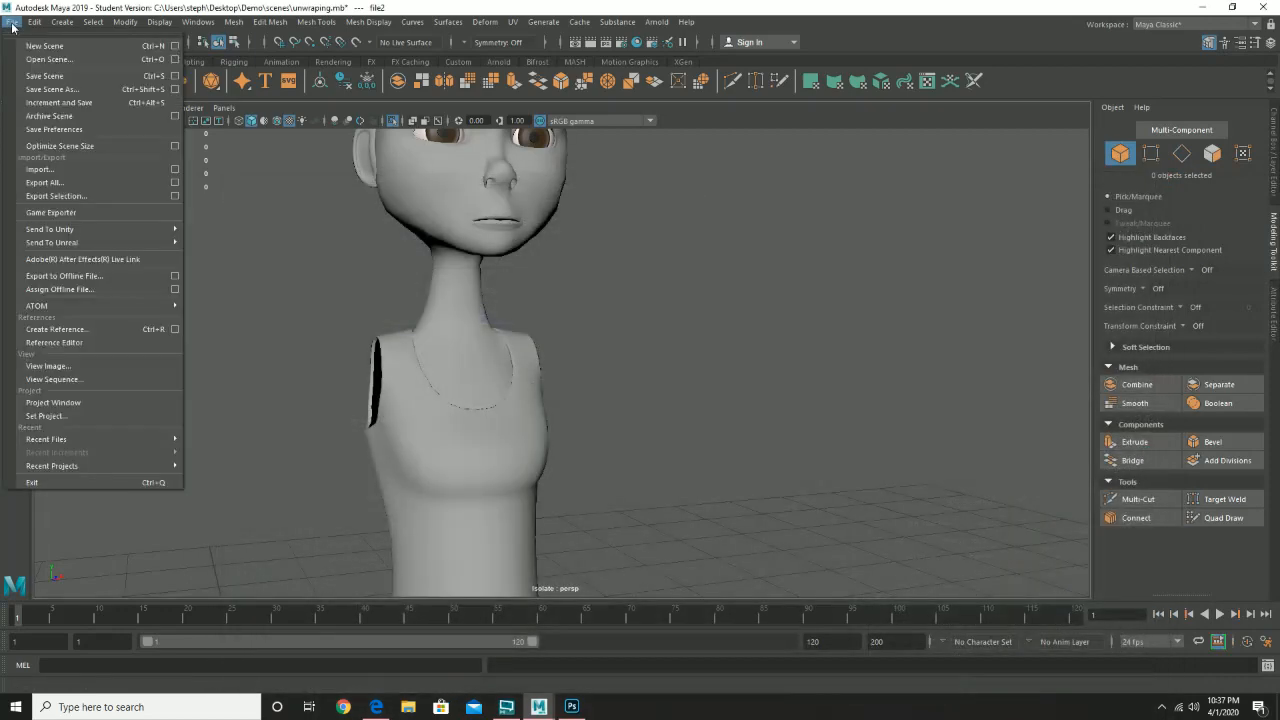
click(70, 89)
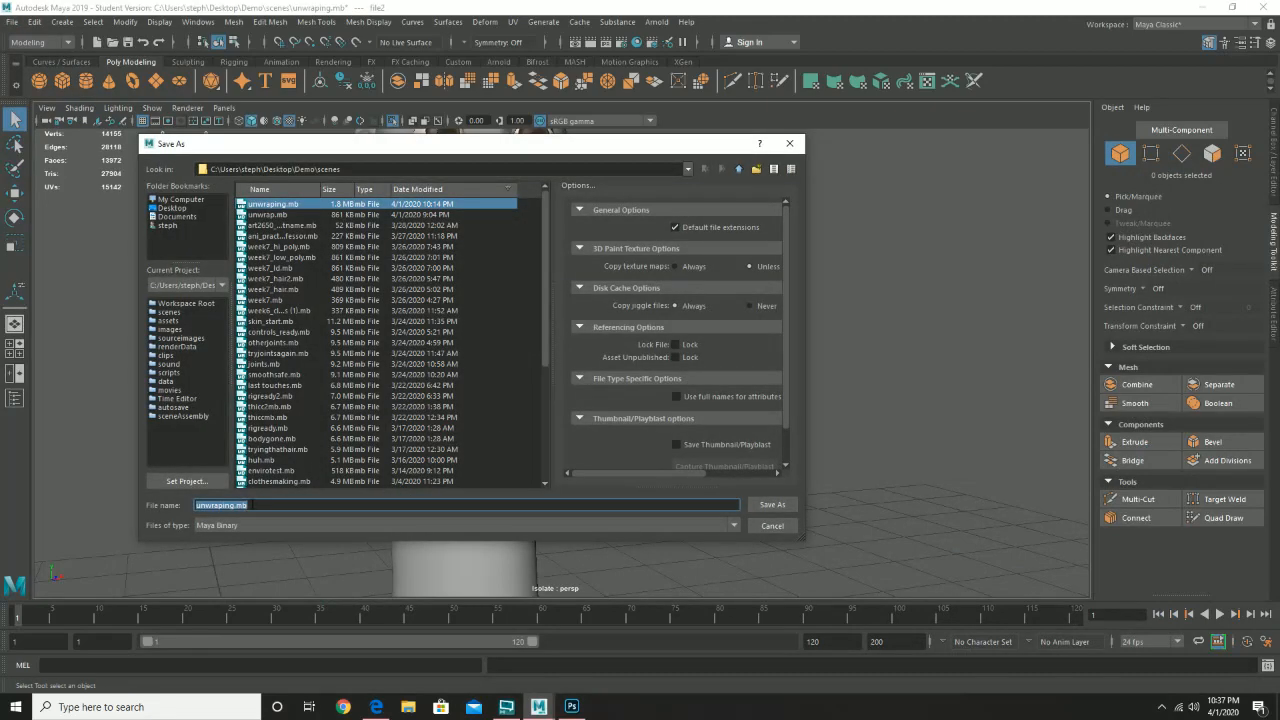
text(texturing)
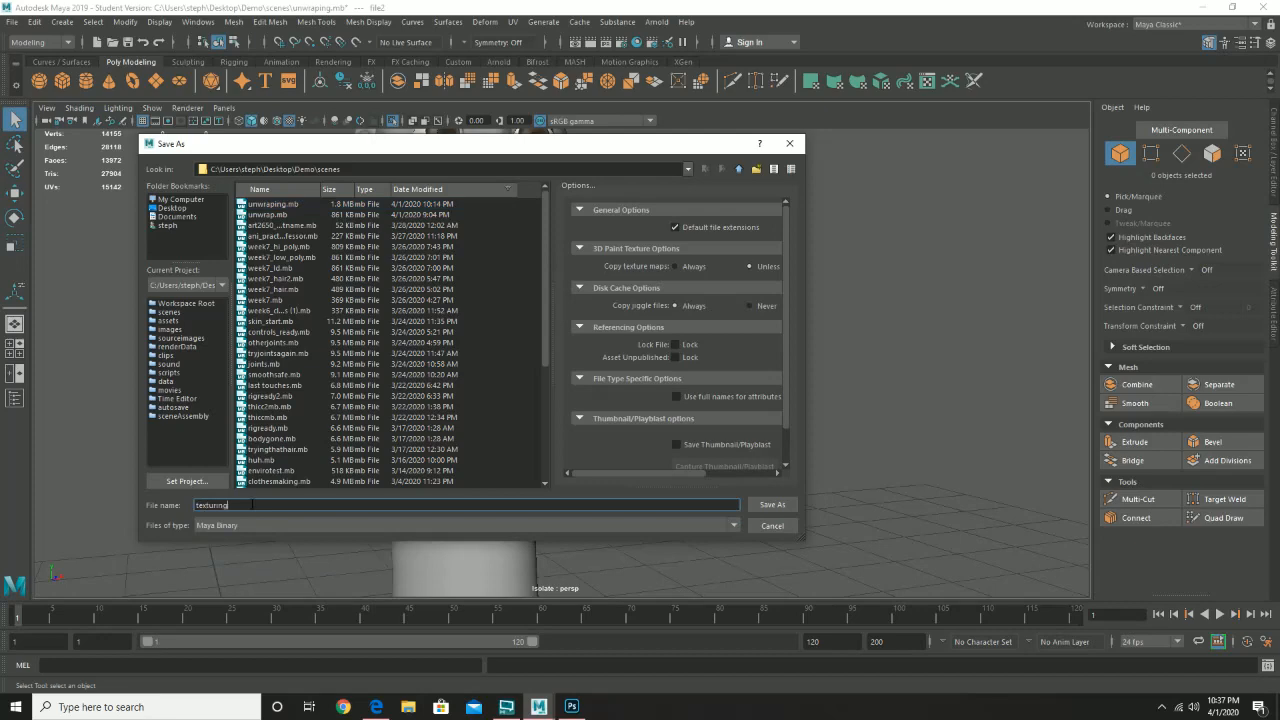
key(Return)
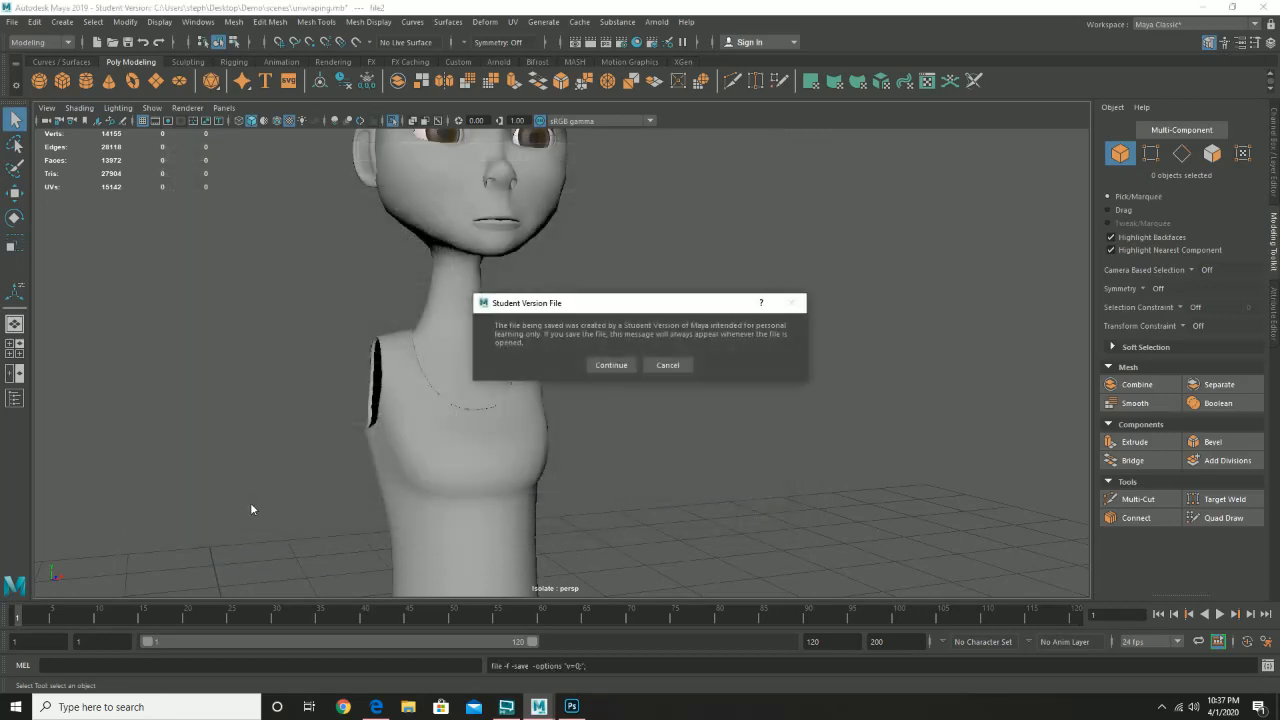
click(611, 365)
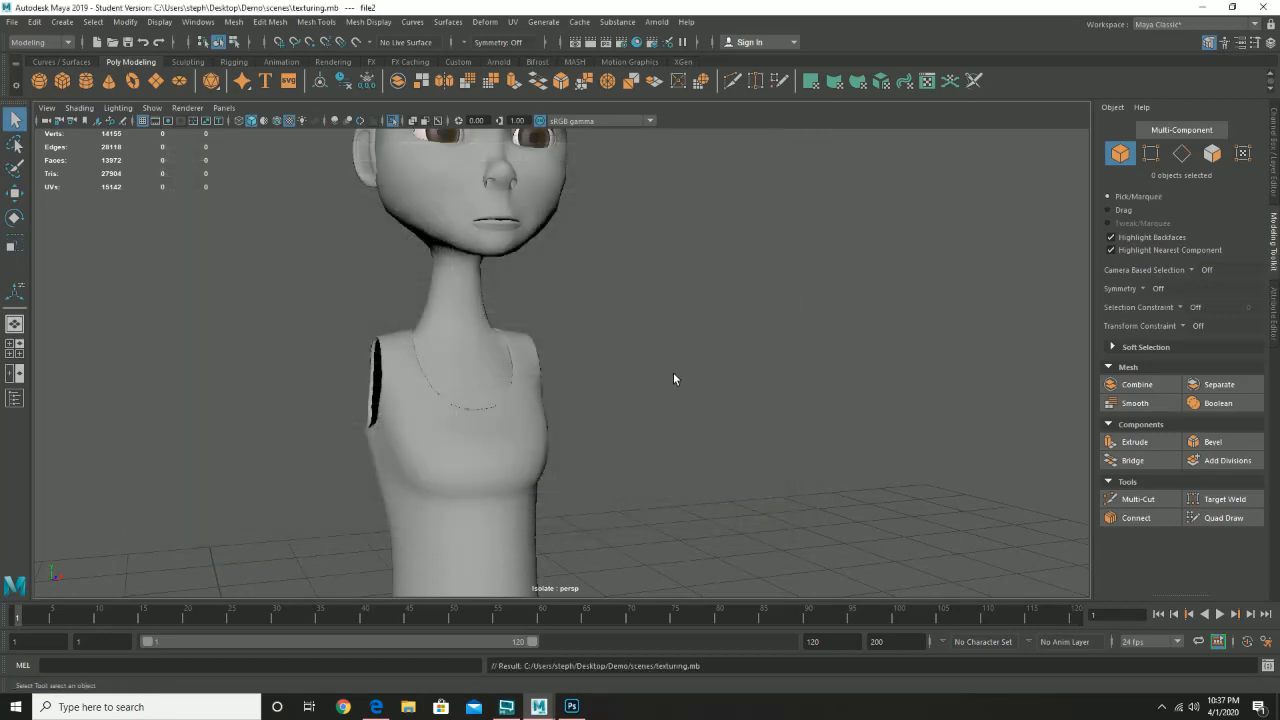
mouse_move(695, 369)
alt+mouse_down()
mouse_move(680, 374)
mouse_move(689, 379)
alt+mouse_up()
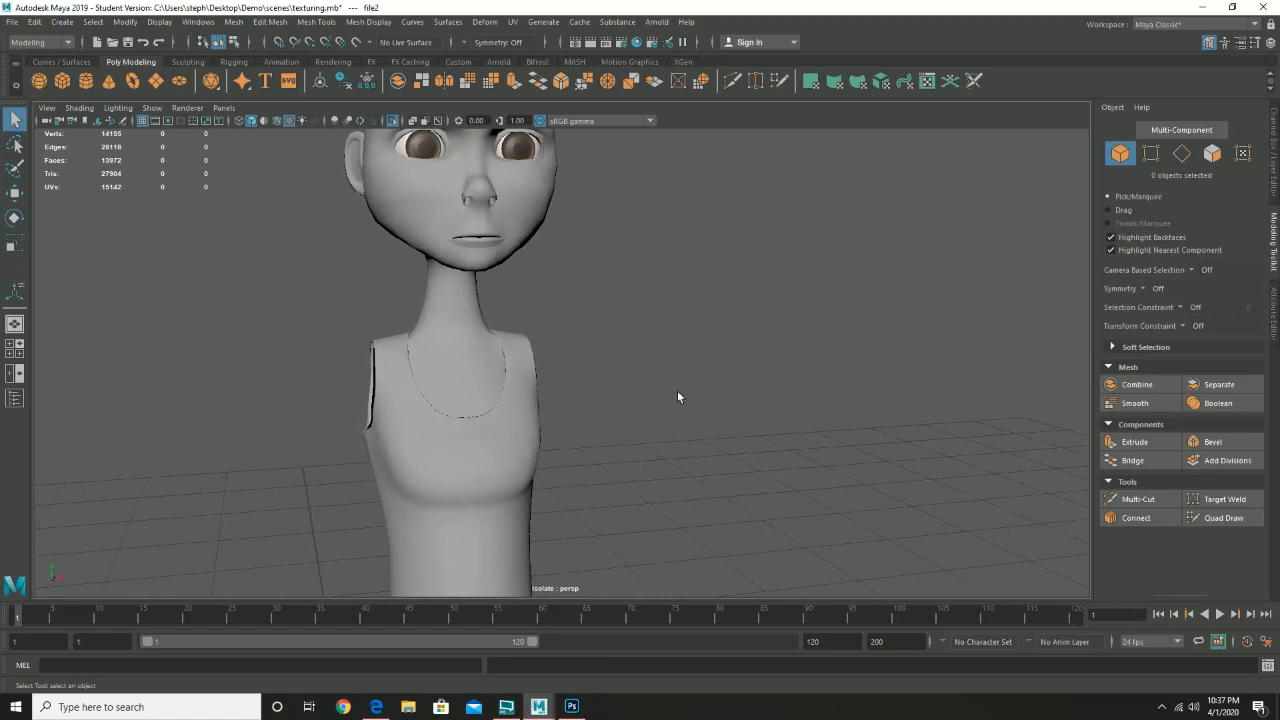
alt+drag(677, 390, 600, 403)
- Select the shirt mesh and open its UV layout, zoomed out to show both UV shells
alt+drag(588, 471, 631, 370)
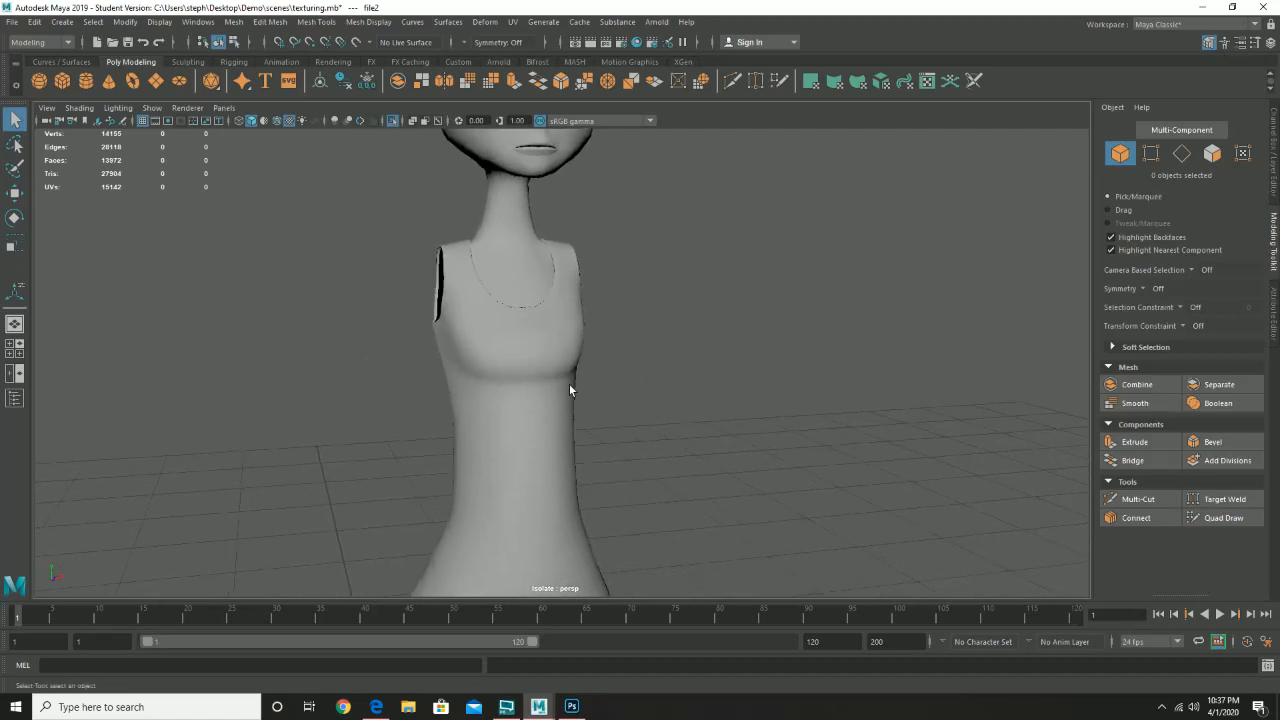
click(520, 404)
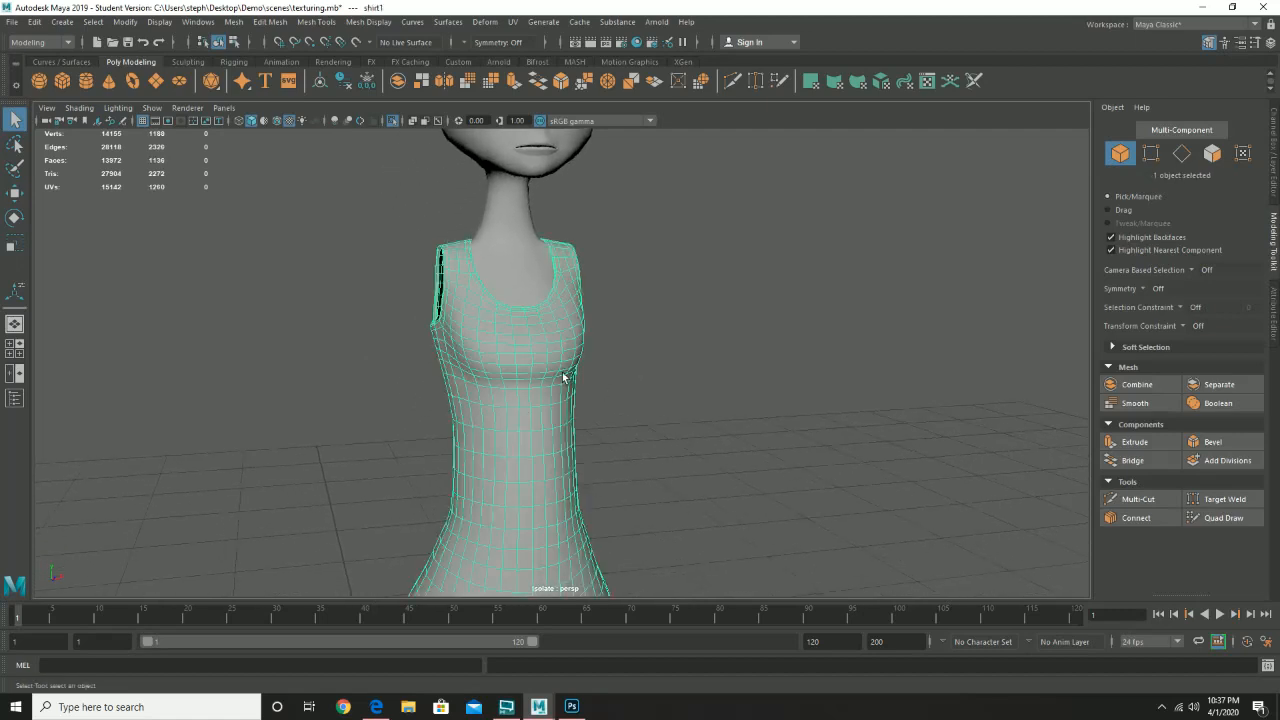
click(927, 81)
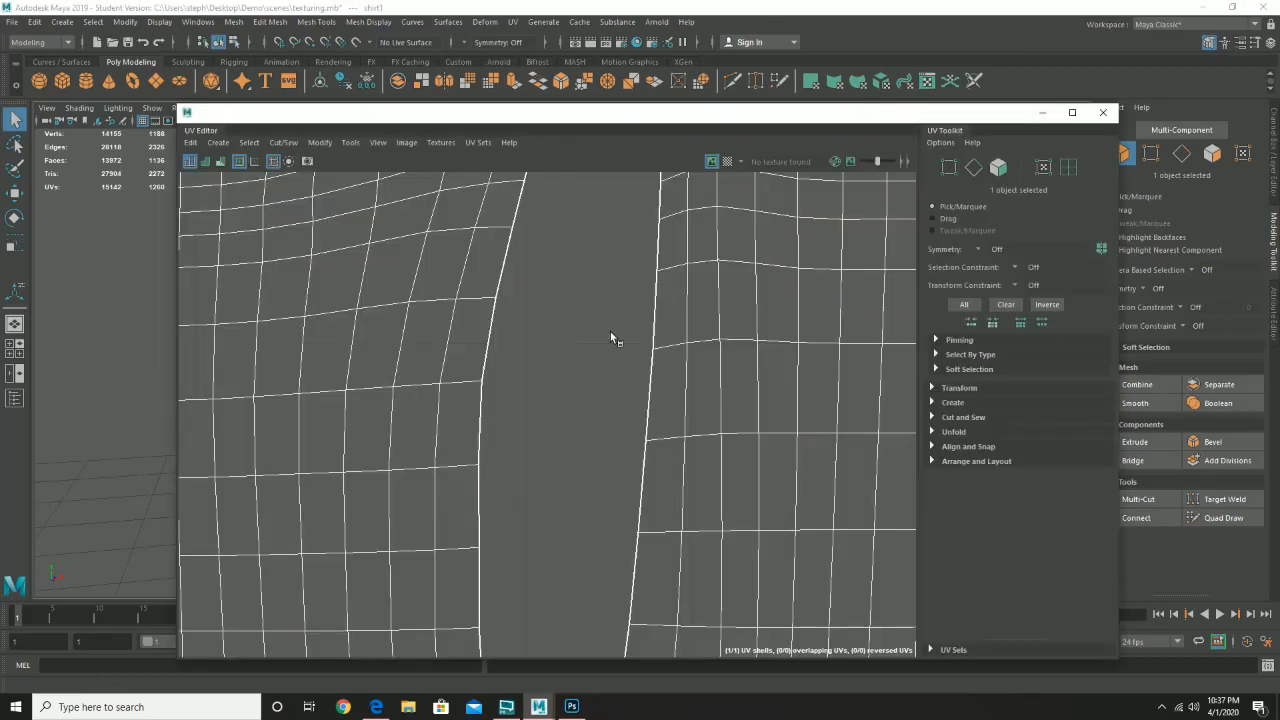
drag(692, 371, 551, 419)
drag(615, 361, 471, 342)
scroll(471, 342, up, 2)
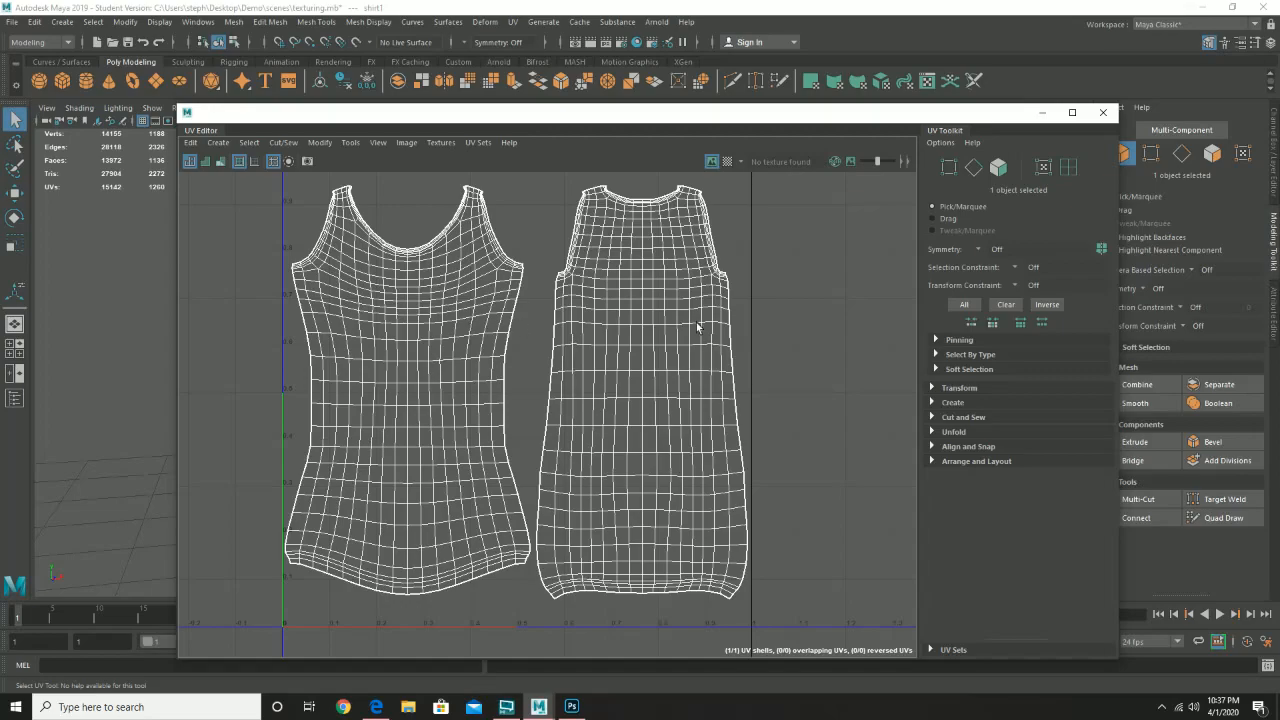
- Move the UV Editor aside to the left, view the shirt's back, and minimize Maya
mouse_move(1004, 115)
mouse_down()
mouse_move(989, 126)
mouse_move(950, 357)
mouse_move(968, 470)
mouse_move(1039, 250)
mouse_move(1021, 115)
mouse_up()
drag(421, 107, 844, 138)
mouse_move(421, 384)
alt+mouse_down()
mouse_move(443, 409)
mouse_move(586, 391)
mouse_move(389, 398)
mouse_move(436, 382)
alt+mouse_up()
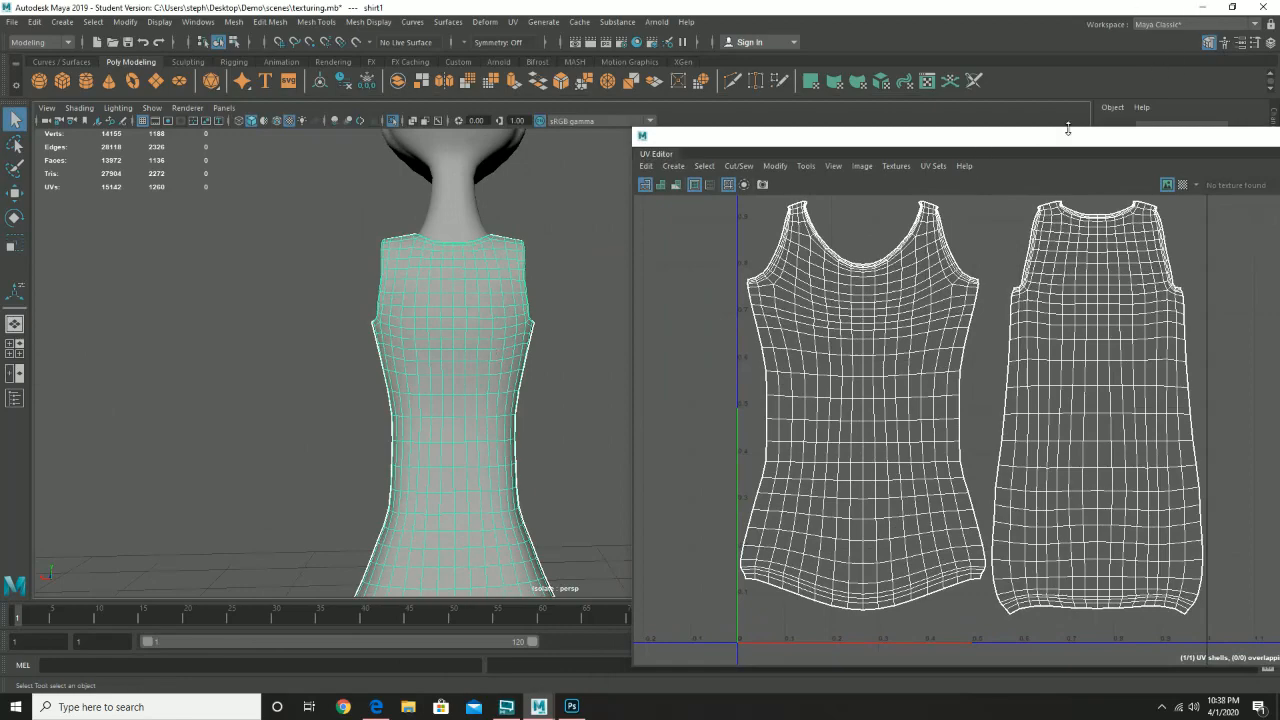
drag(1065, 136, 570, 119)
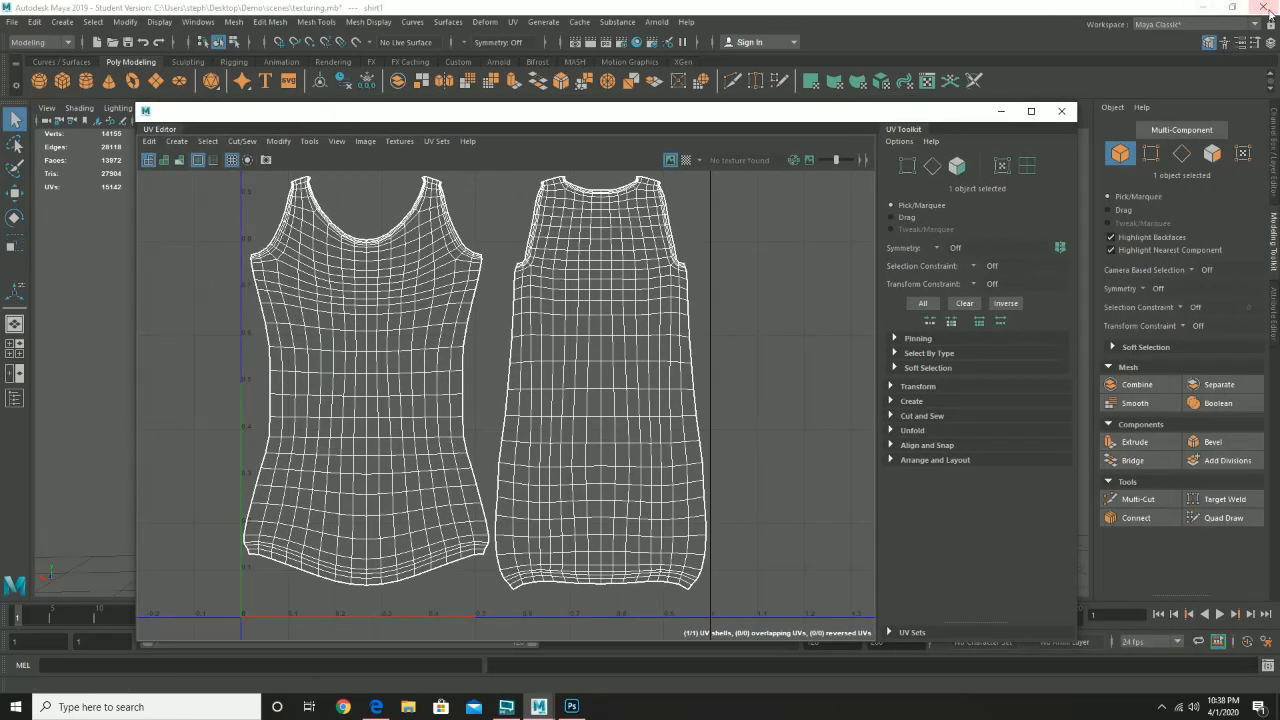
click(1202, 7)
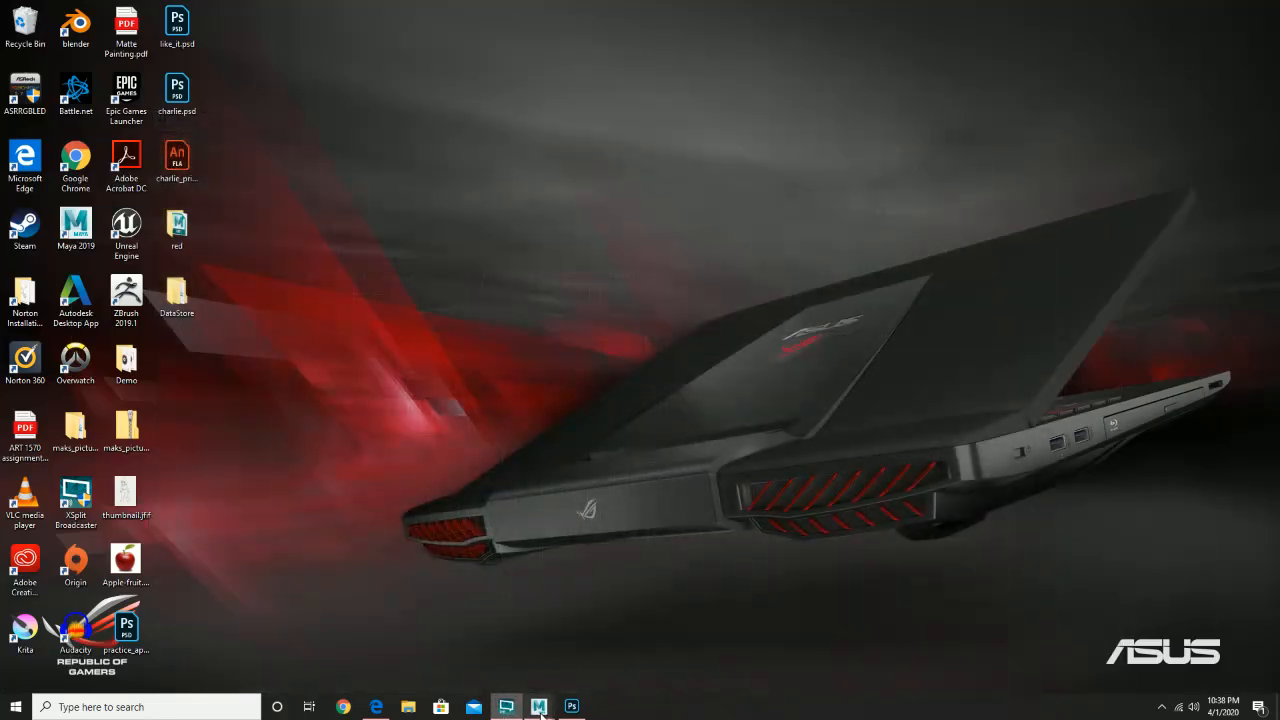
- Back in Photoshop, close eye_color.psd, open shirt_uv.jpg, and add an empty Layer 1
click(571, 707)
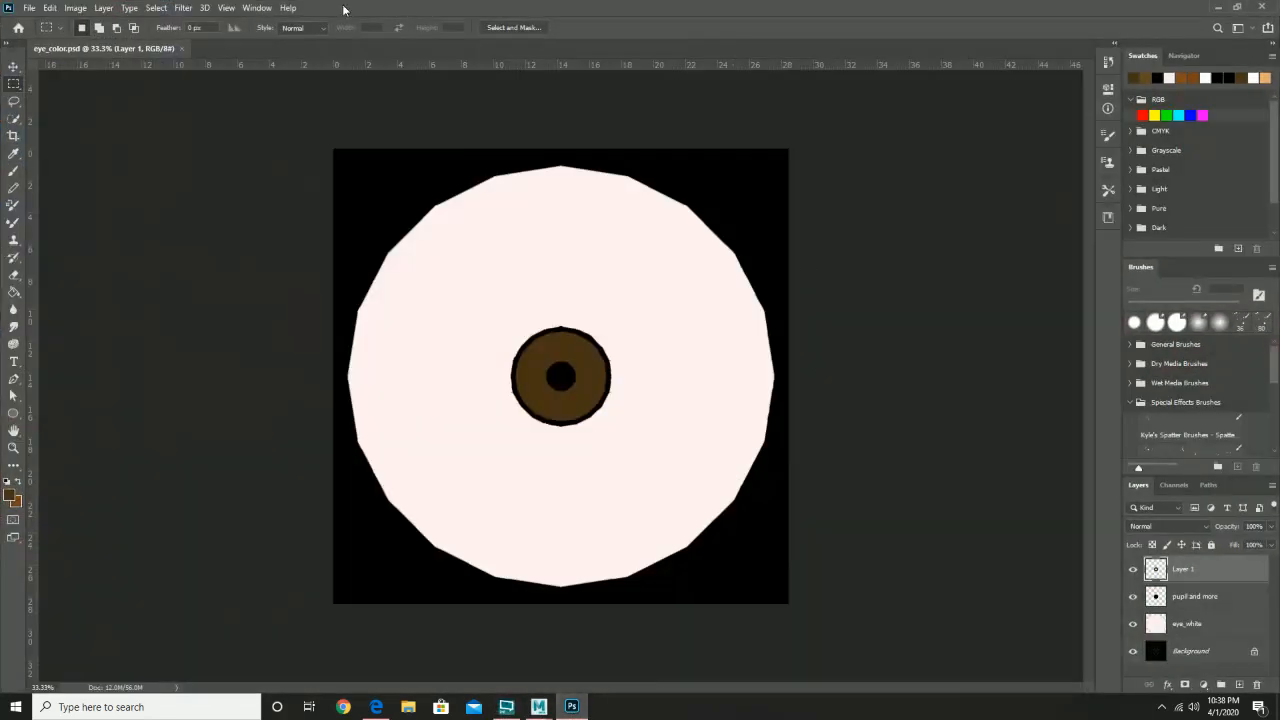
click(182, 48)
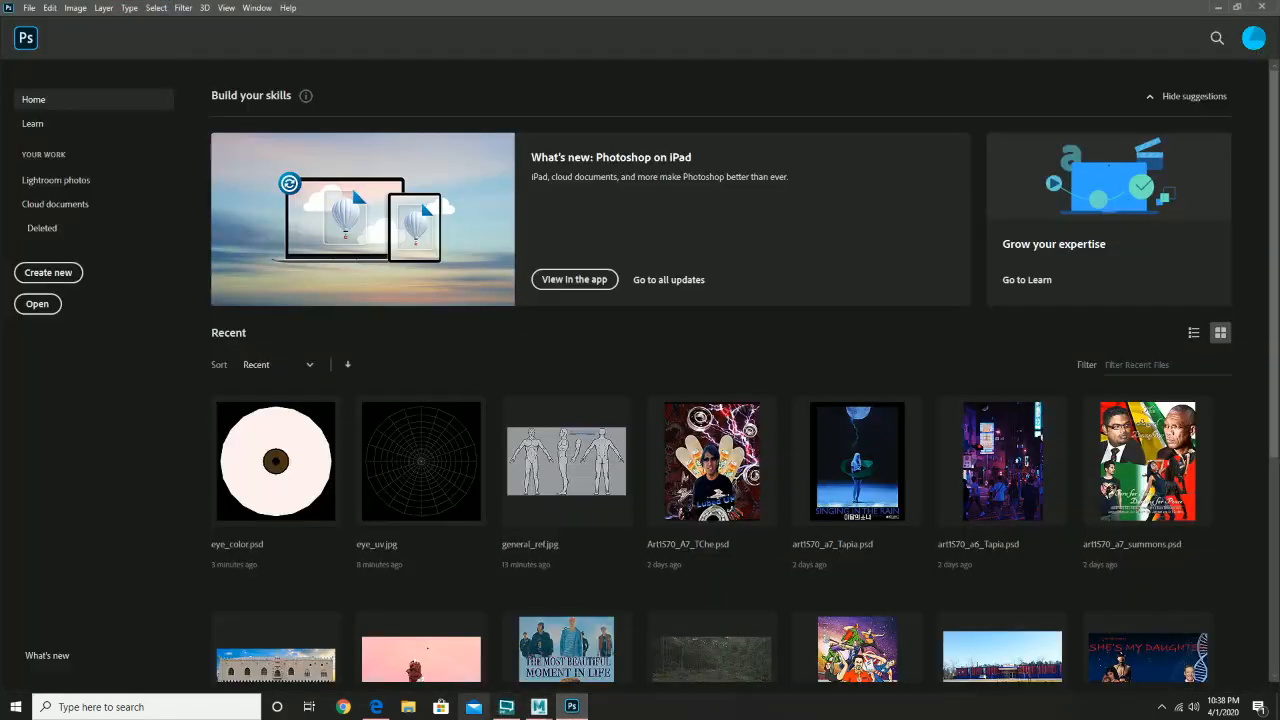
click(30, 8)
click(50, 35)
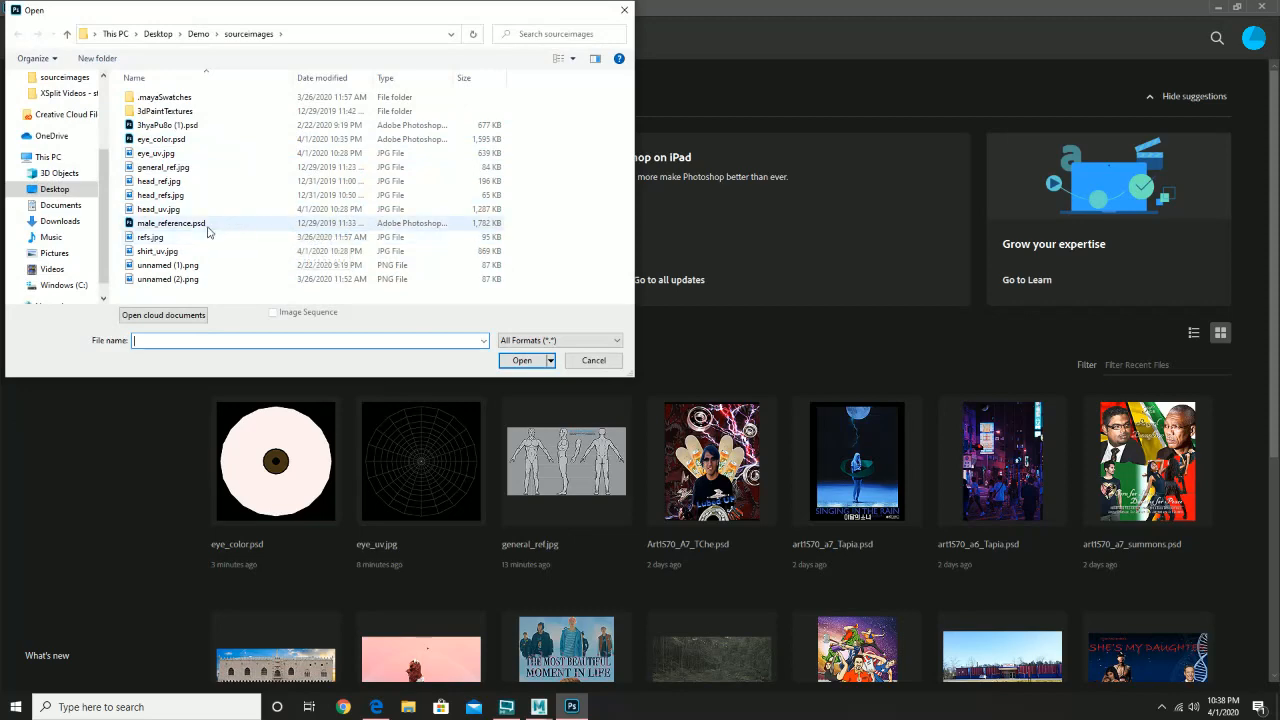
key(Escape)
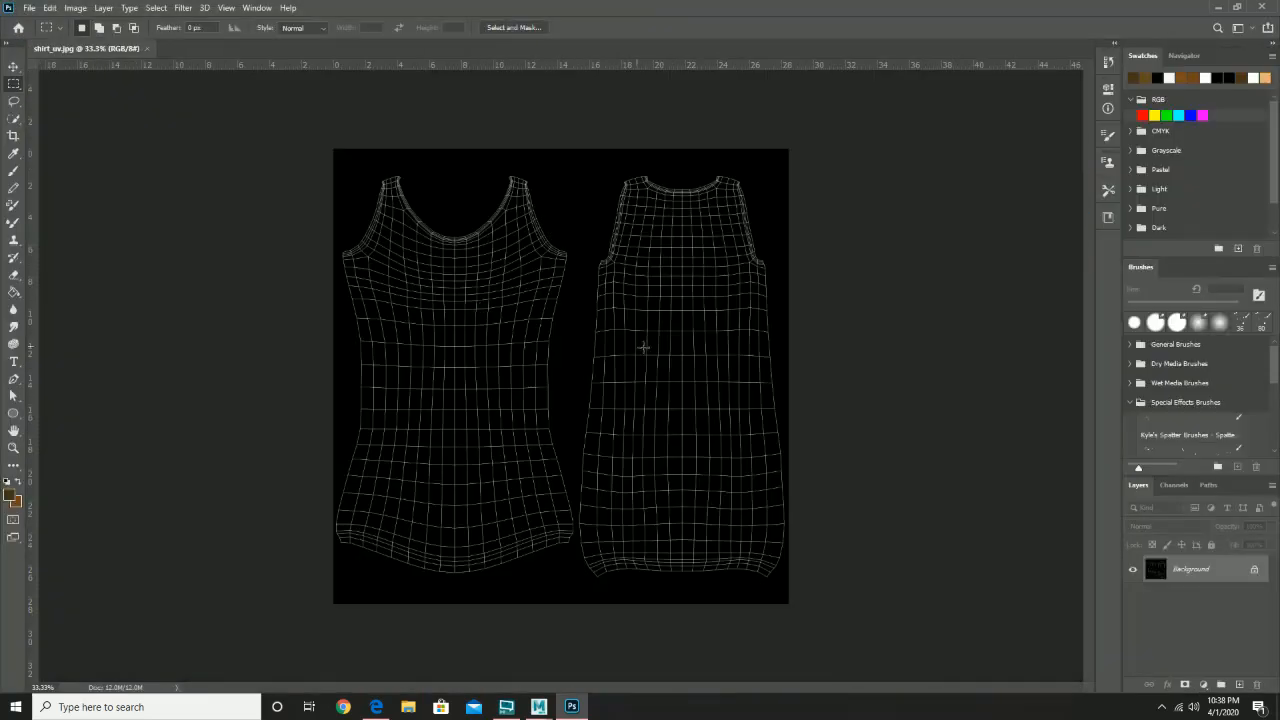
click(1240, 685)
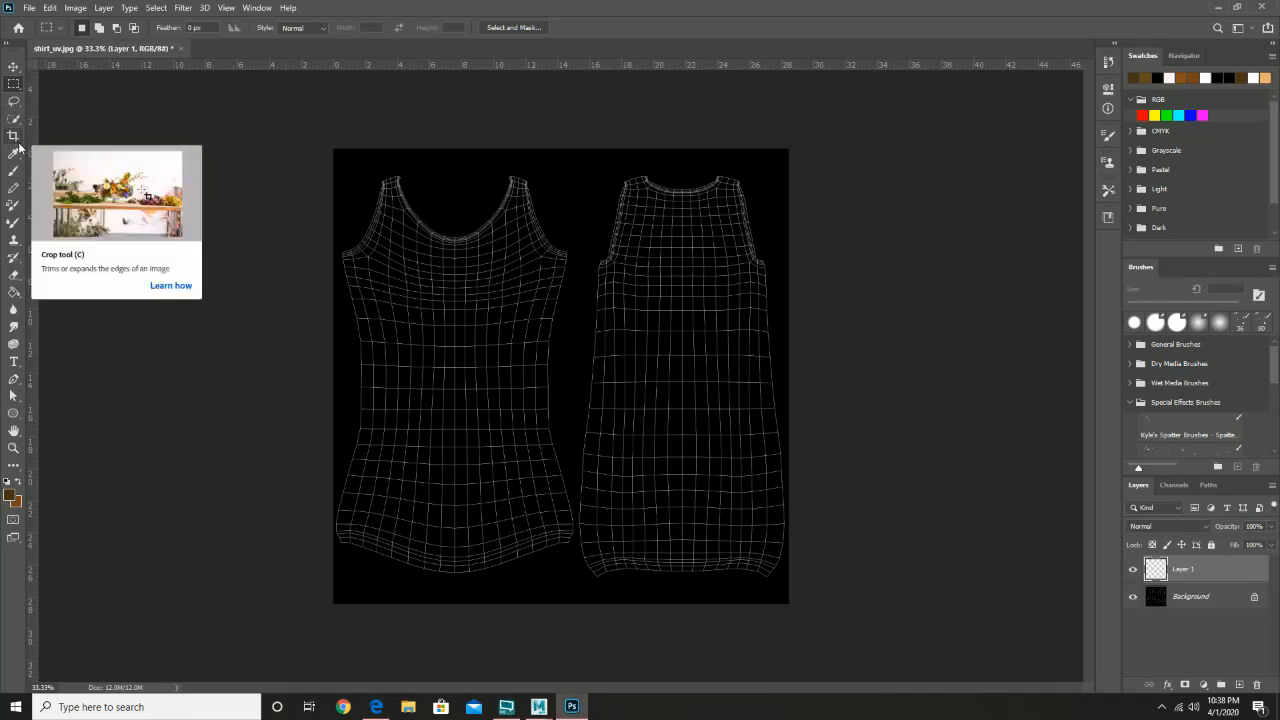
- Set the foreground colour to light grey a3a3a3
click(13, 497)
drag(321, 240, 316, 179)
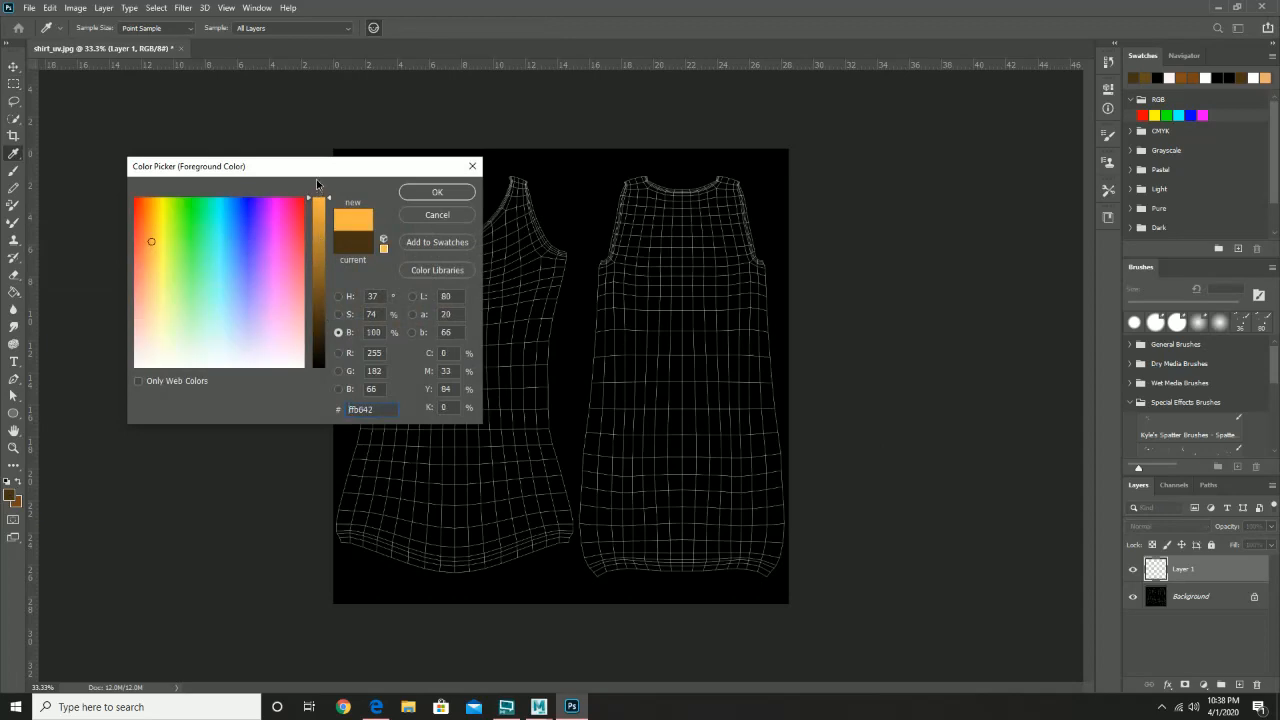
drag(211, 321, 84, 398)
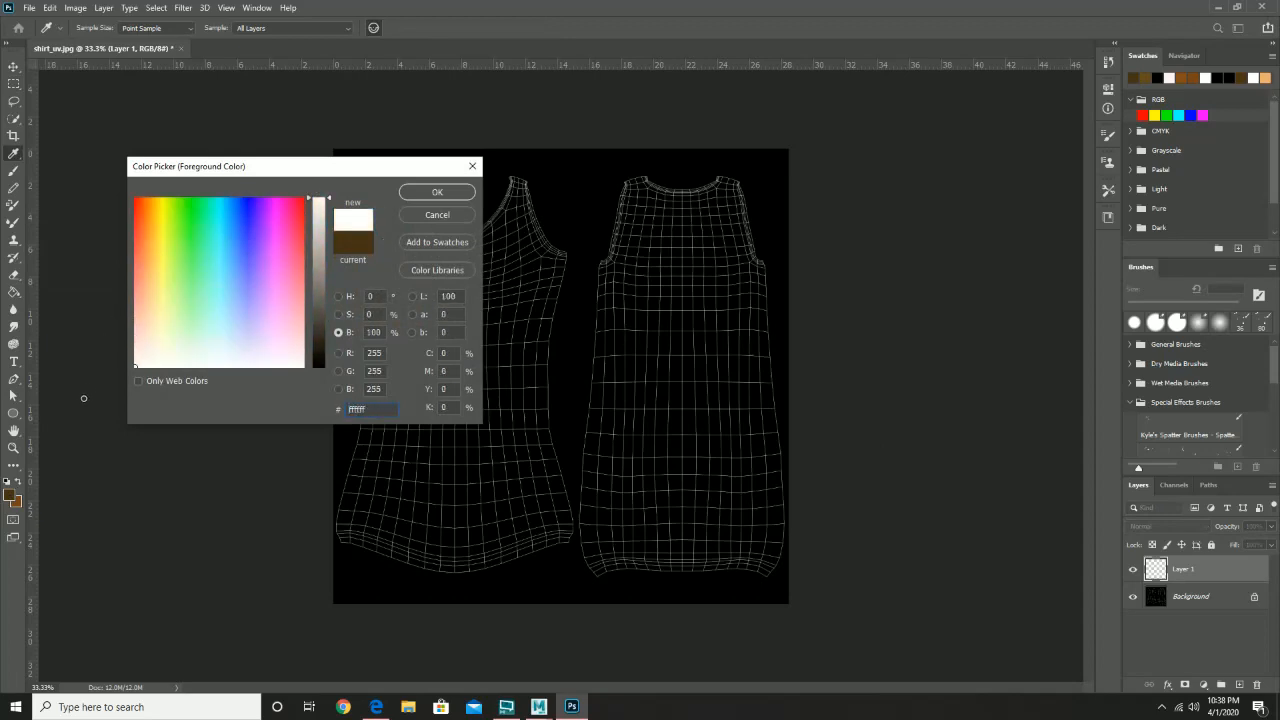
drag(318, 255, 316, 263)
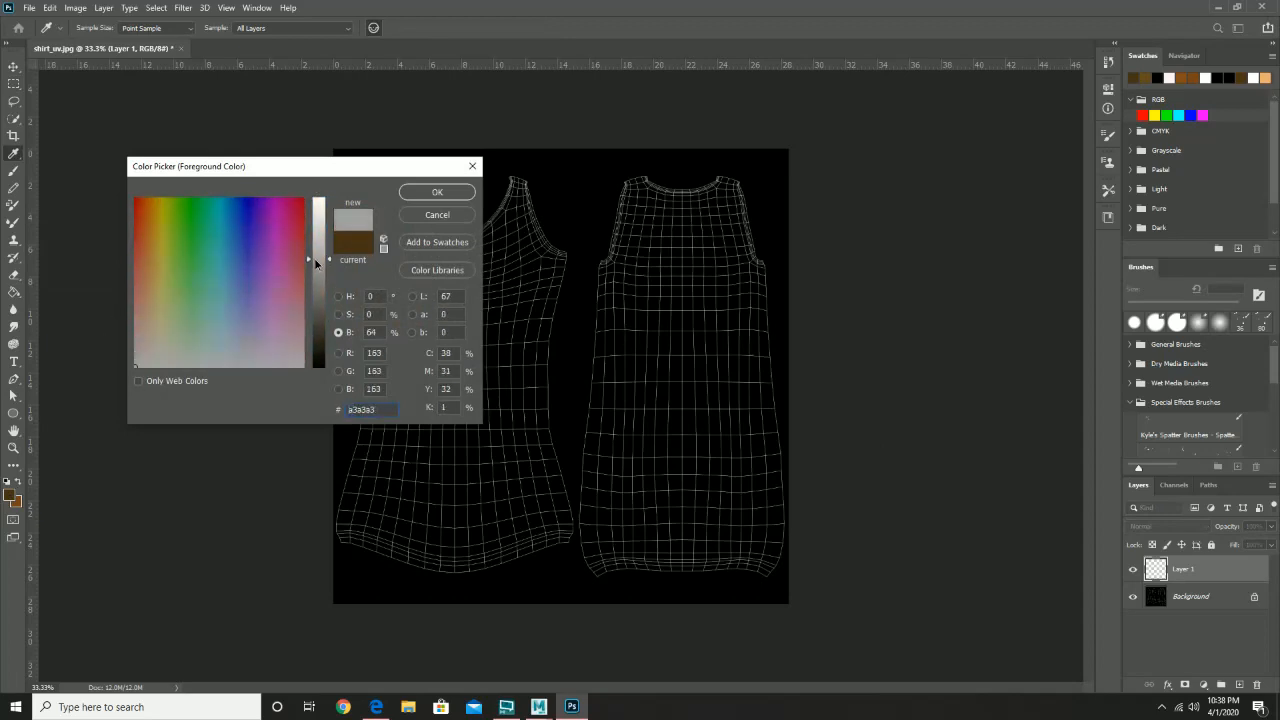
click(436, 191)
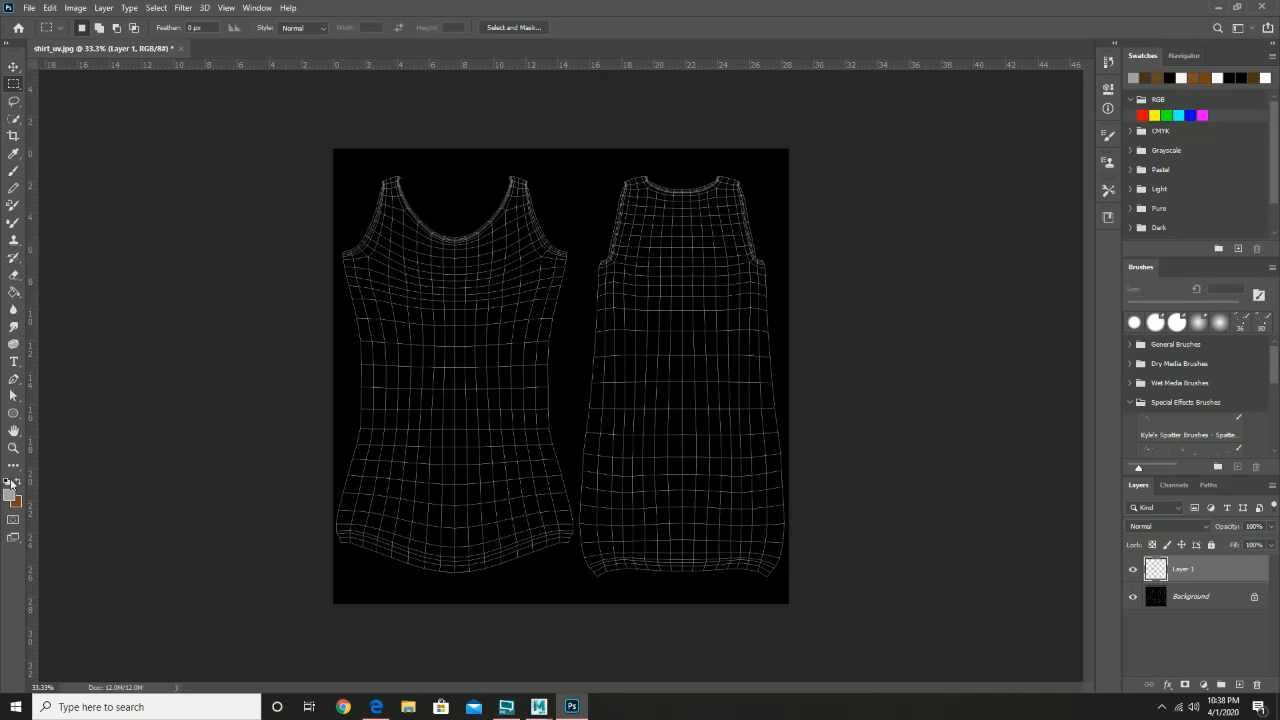
- Paint Bucket fill Layer 1 with the grey and add an empty Layer 2 above it
click(14, 291)
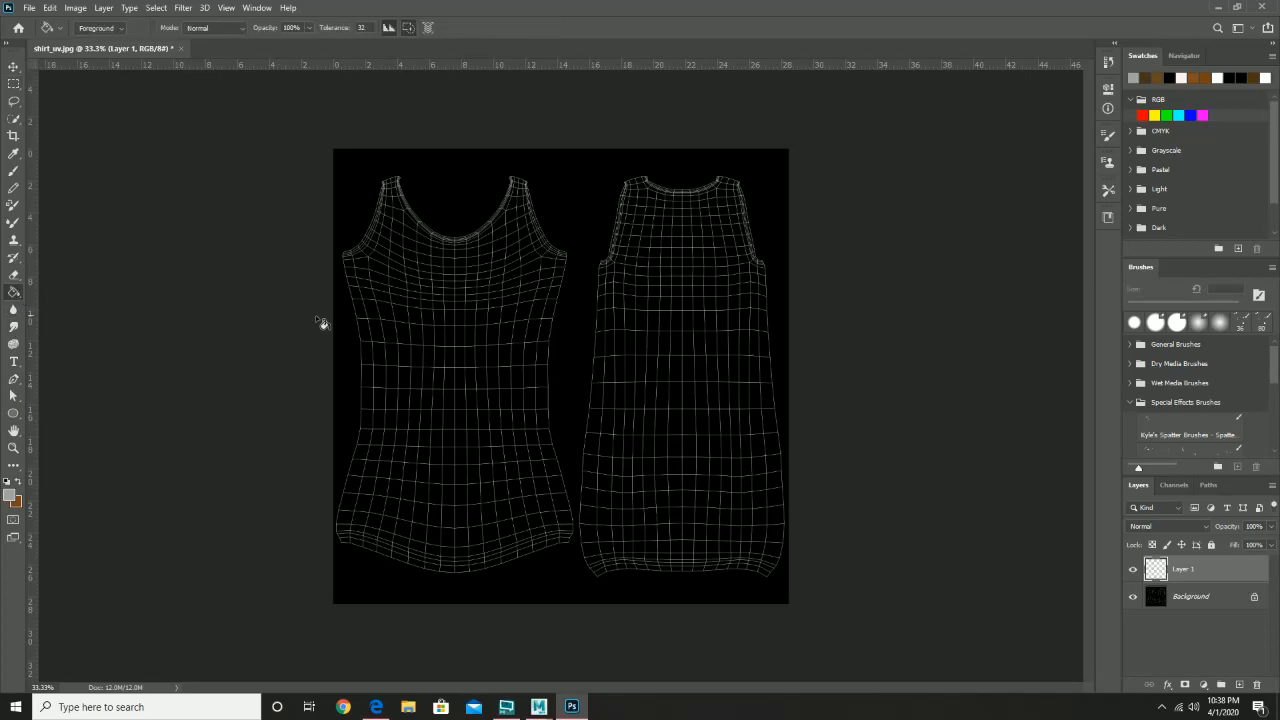
click(441, 322)
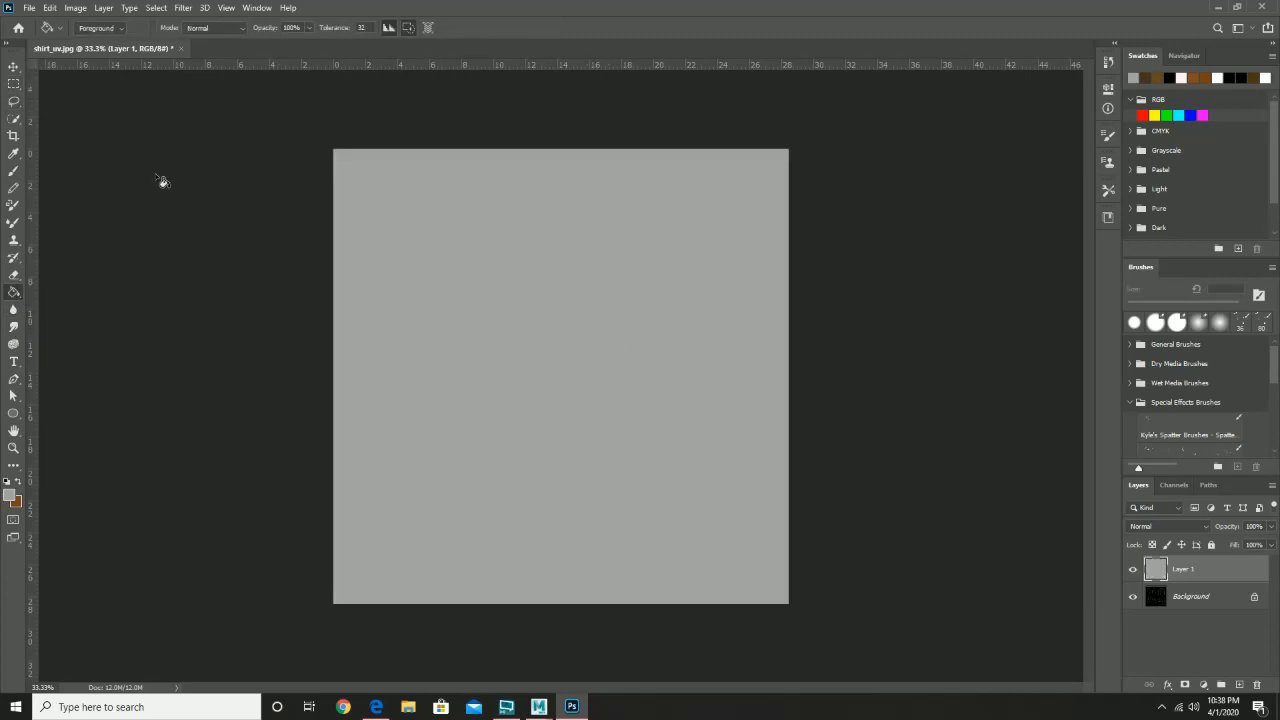
click(1239, 685)
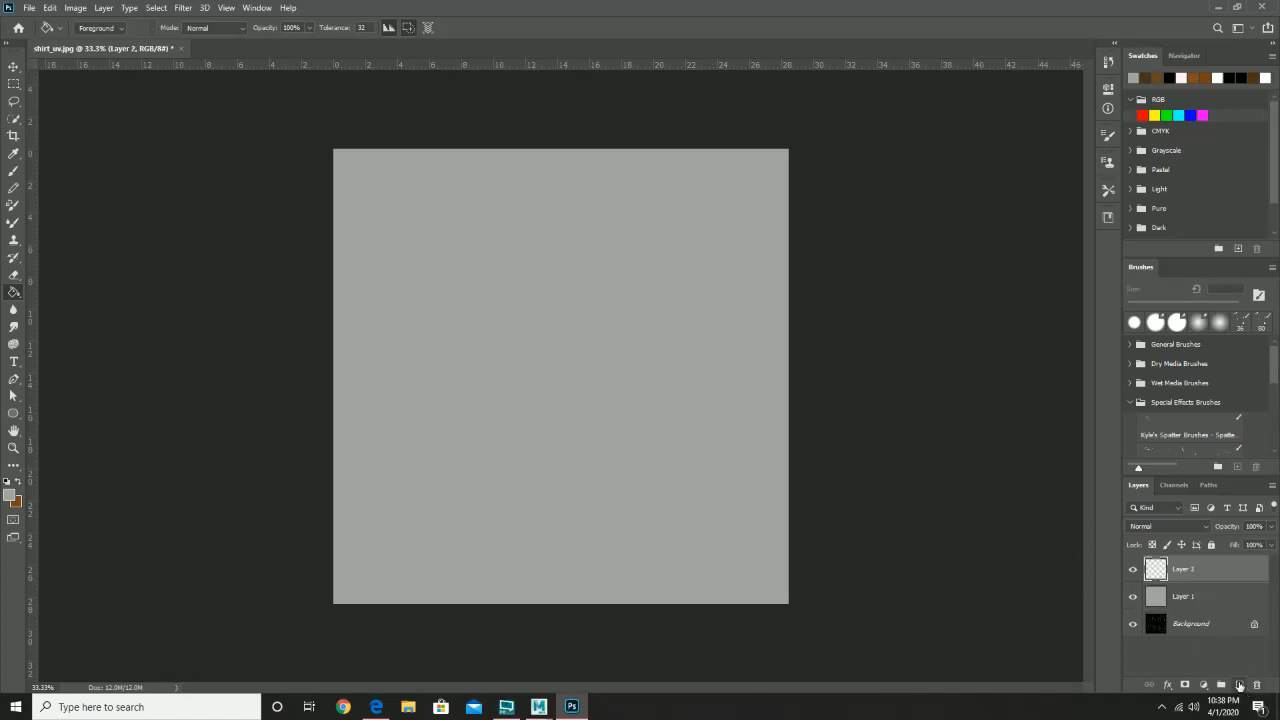
- Make pure white the foreground colour and pure black the background colour
click(17, 486)
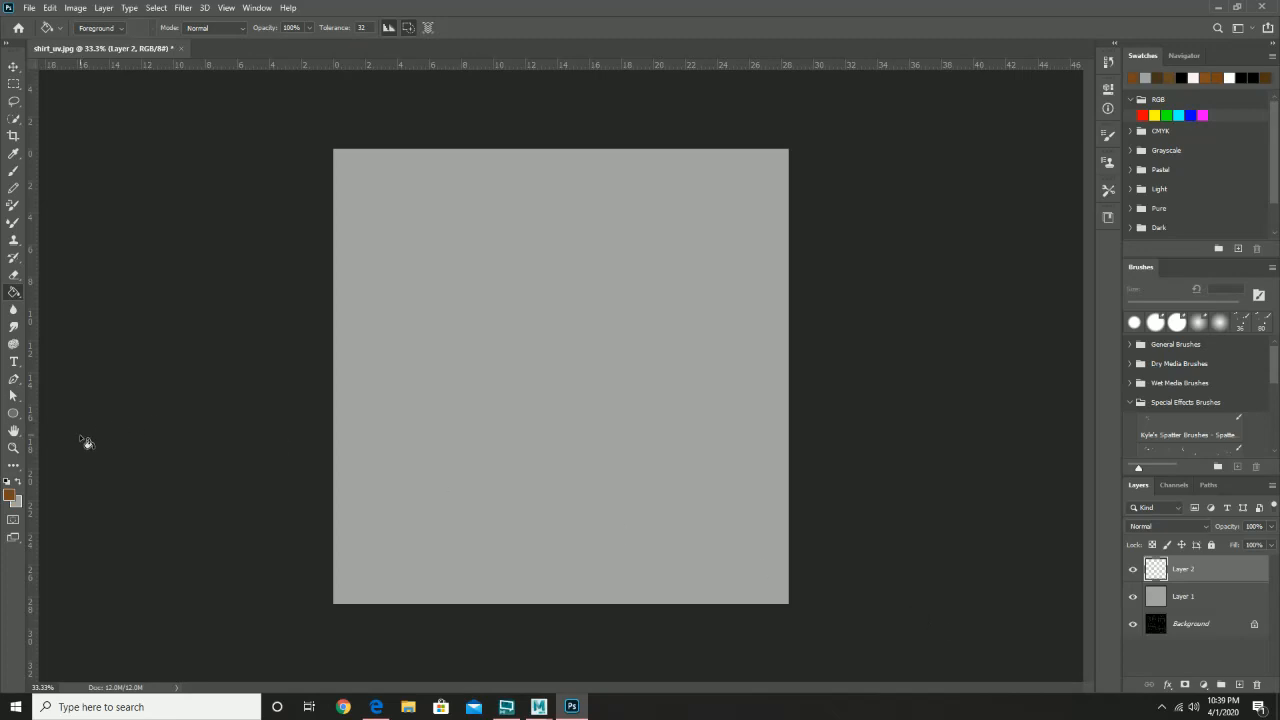
click(10, 495)
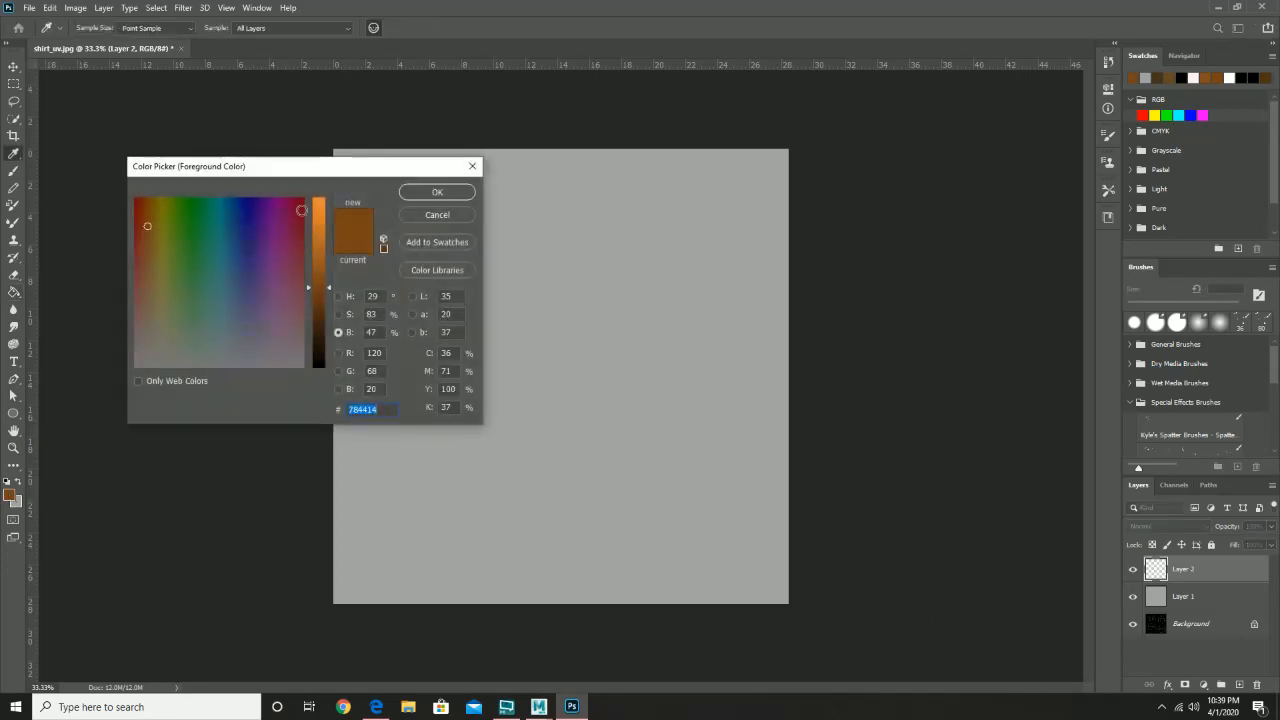
drag(138, 364, 102, 375)
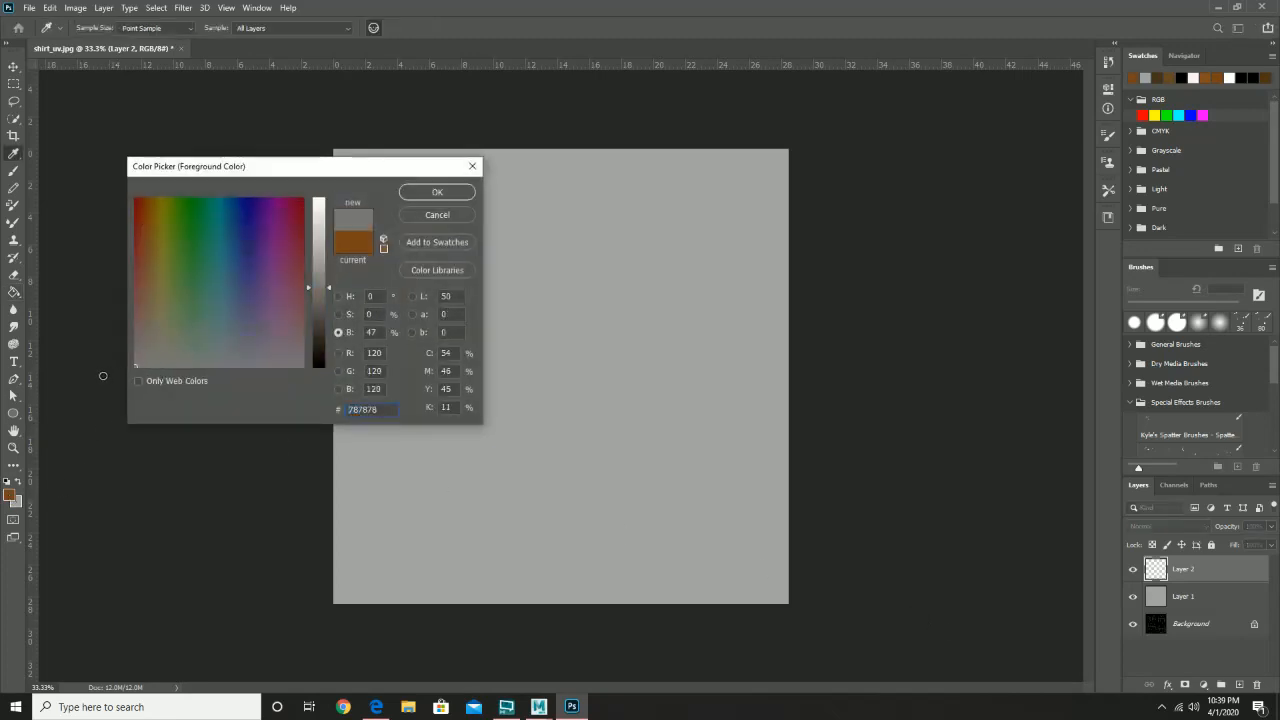
drag(331, 290, 331, 197)
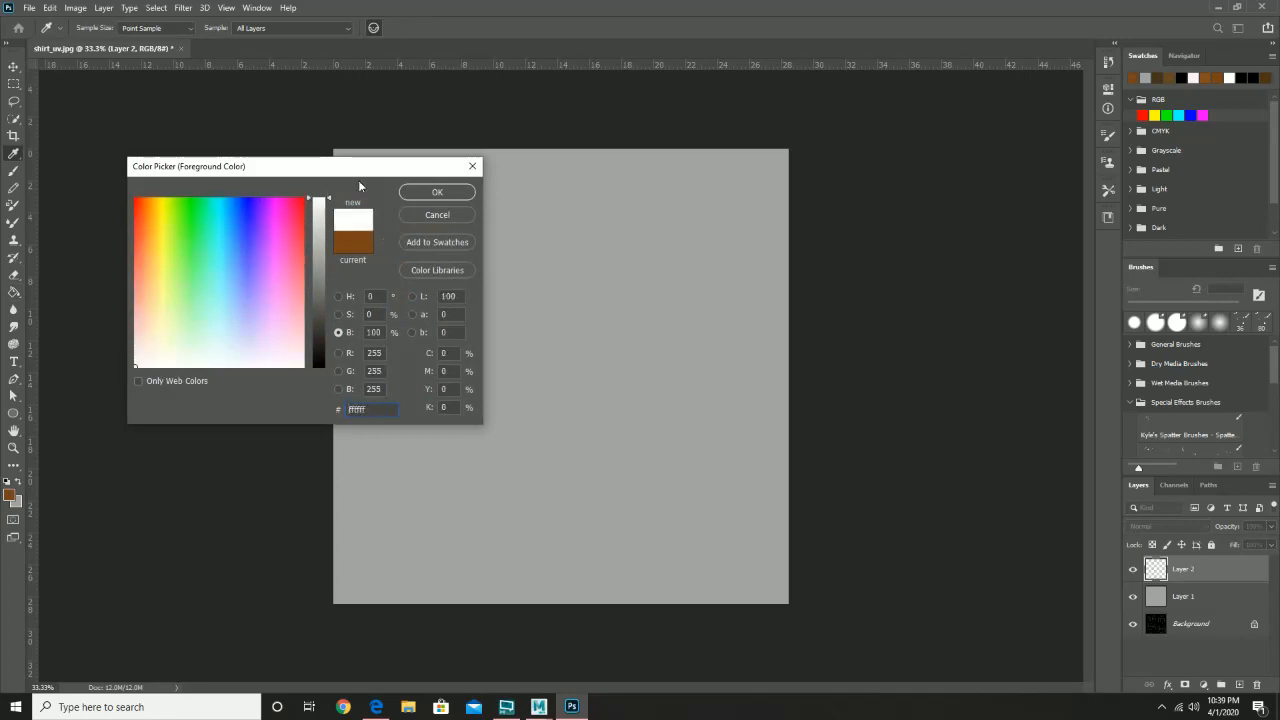
click(440, 193)
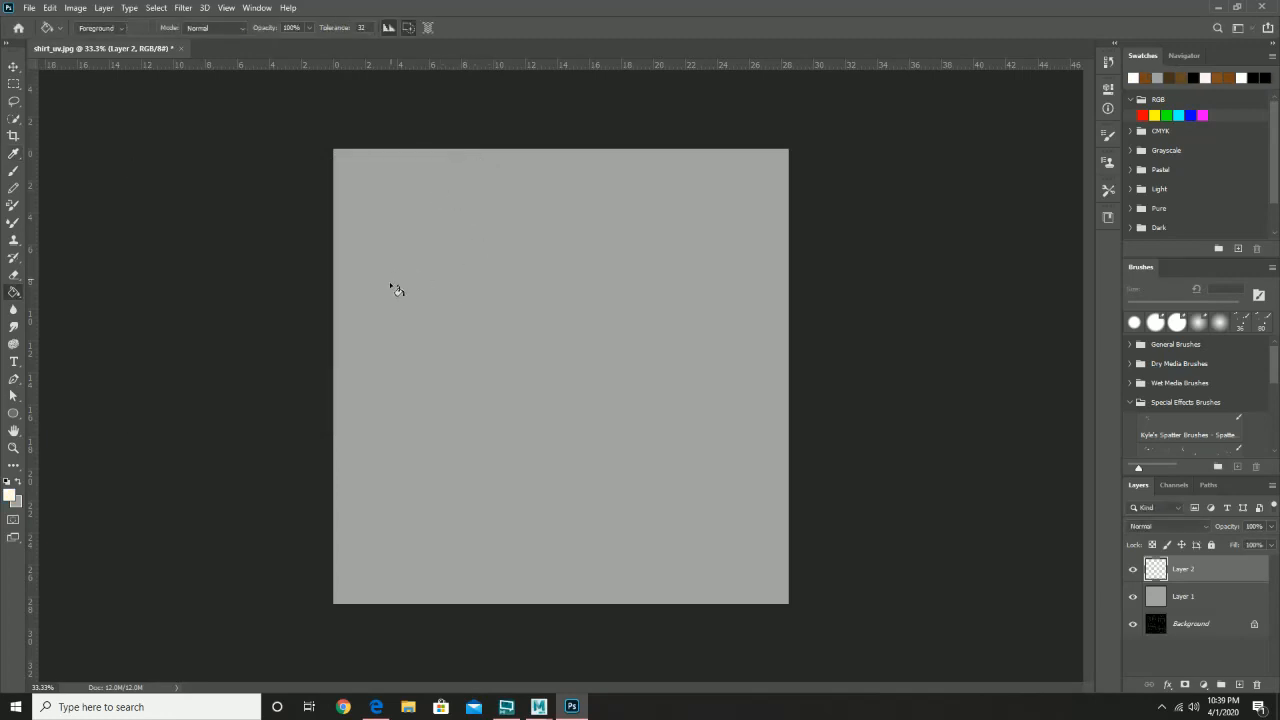
click(16, 506)
drag(317, 326, 317, 368)
click(421, 192)
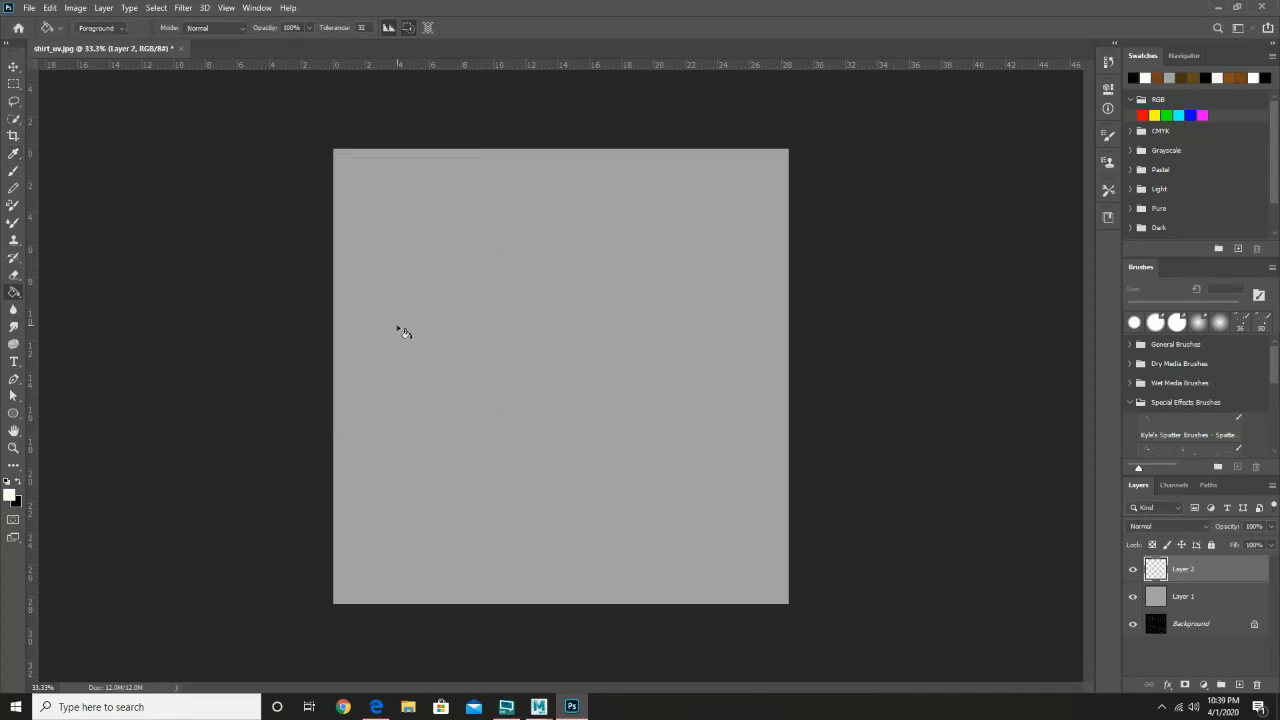
- Fill Layer 2 with solid white using the Paint Bucket
click(485, 287)
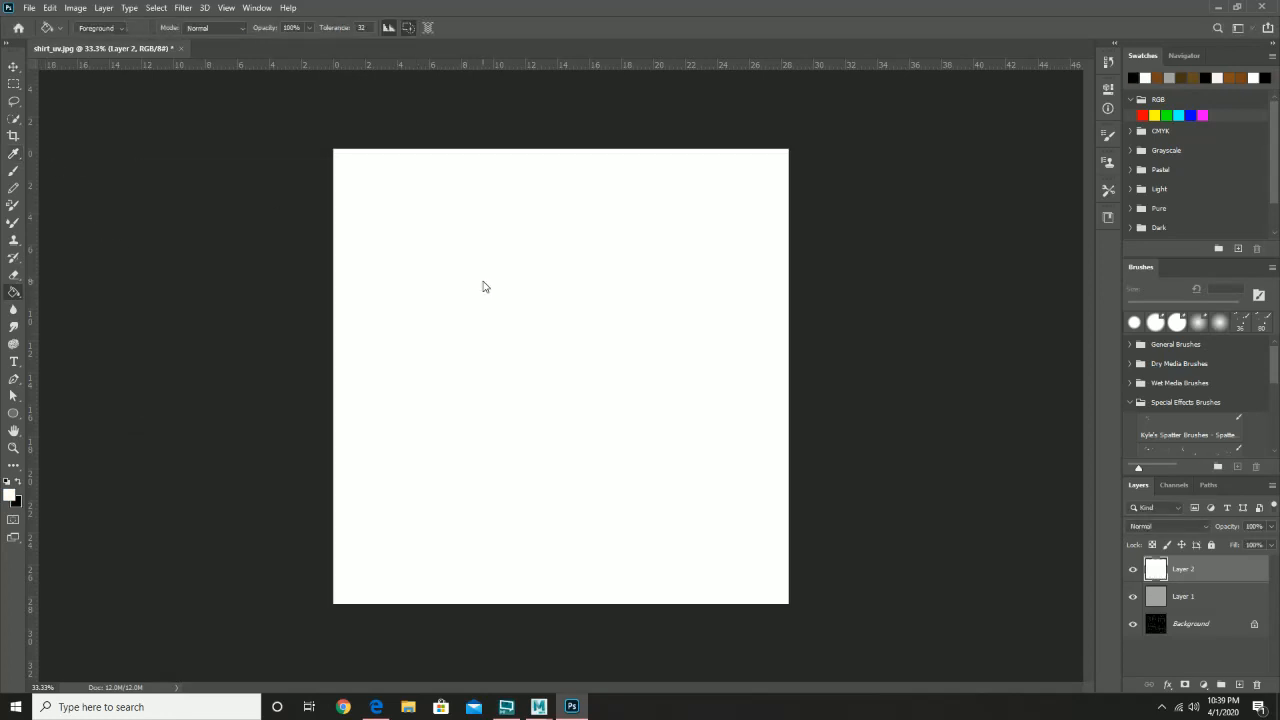
click(212, 8)
mouse_move(186, 9)
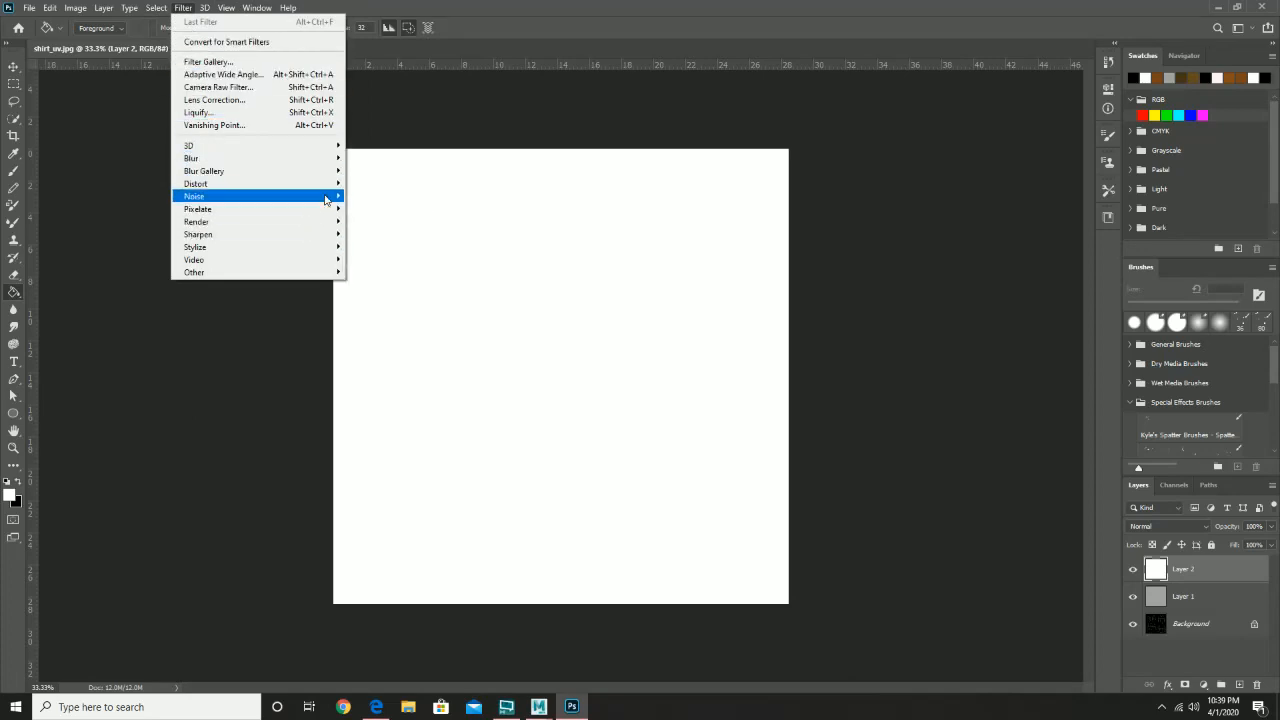
- Apply Dust & Scratches to Layer 2 with a slightly raised radius
mouse_move(328, 189)
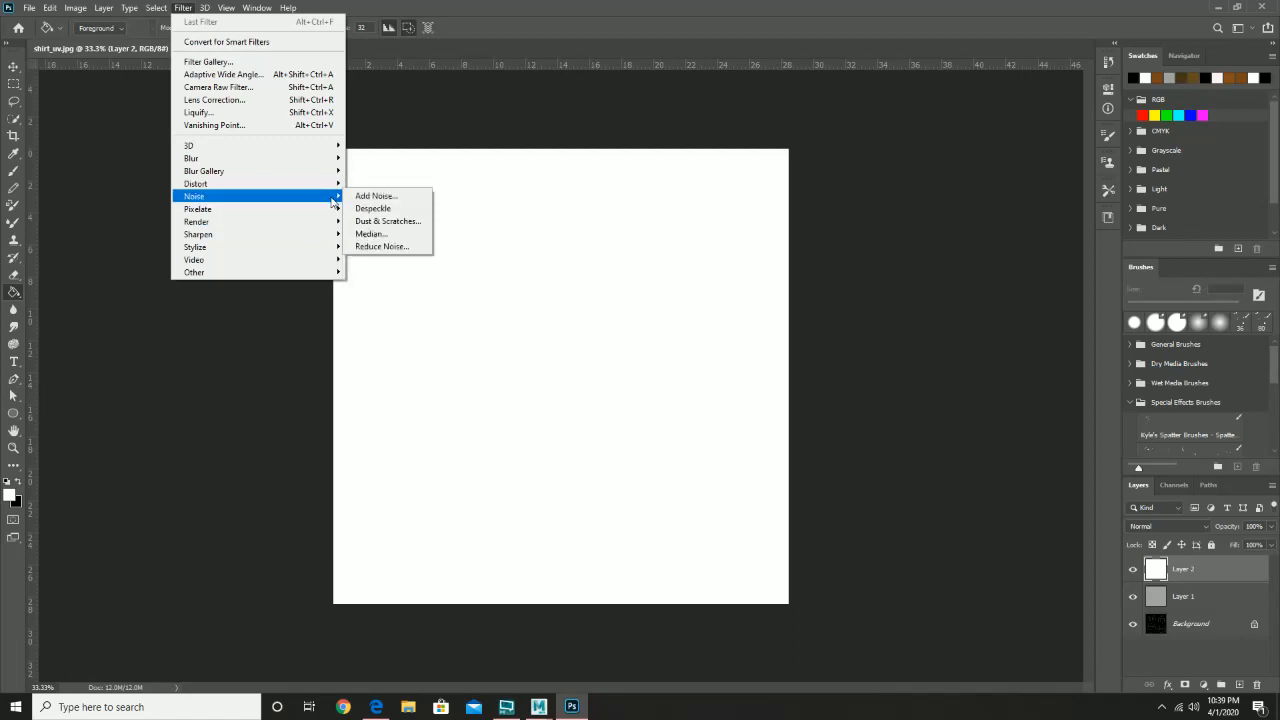
click(396, 221)
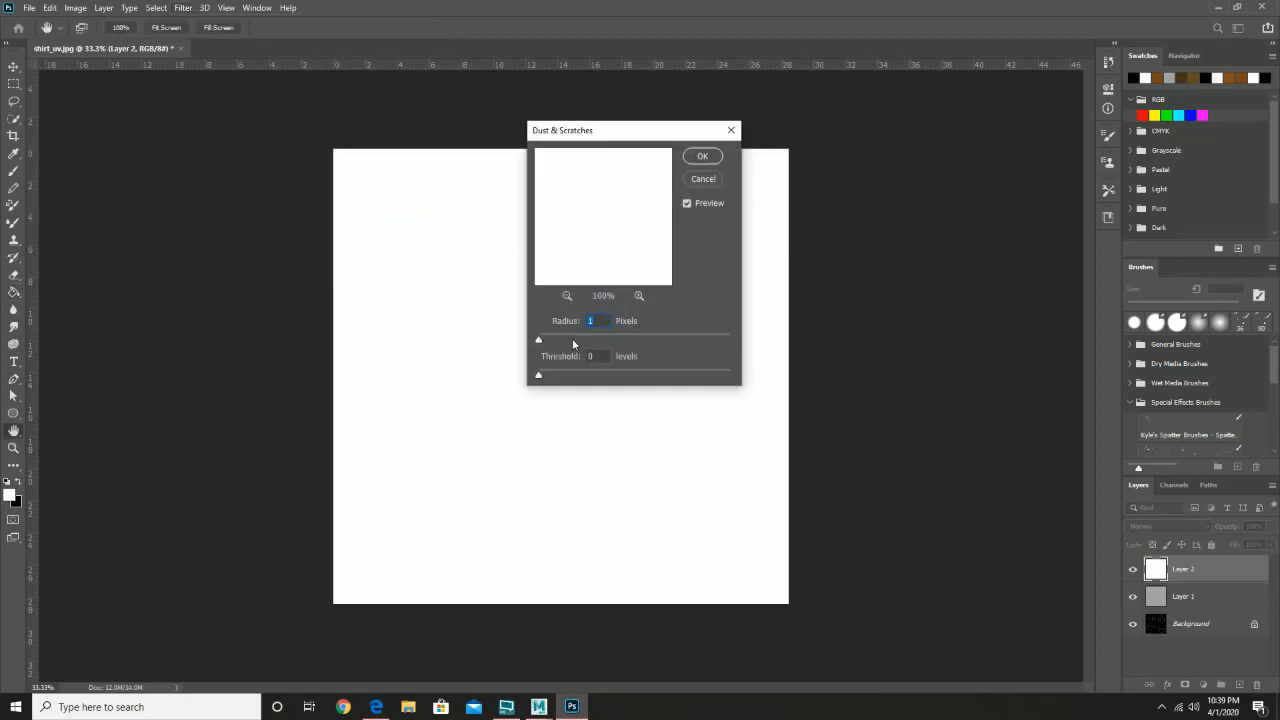
mouse_move(570, 338)
mouse_down()
mouse_move(569, 376)
mouse_move(591, 343)
mouse_up()
click(702, 157)
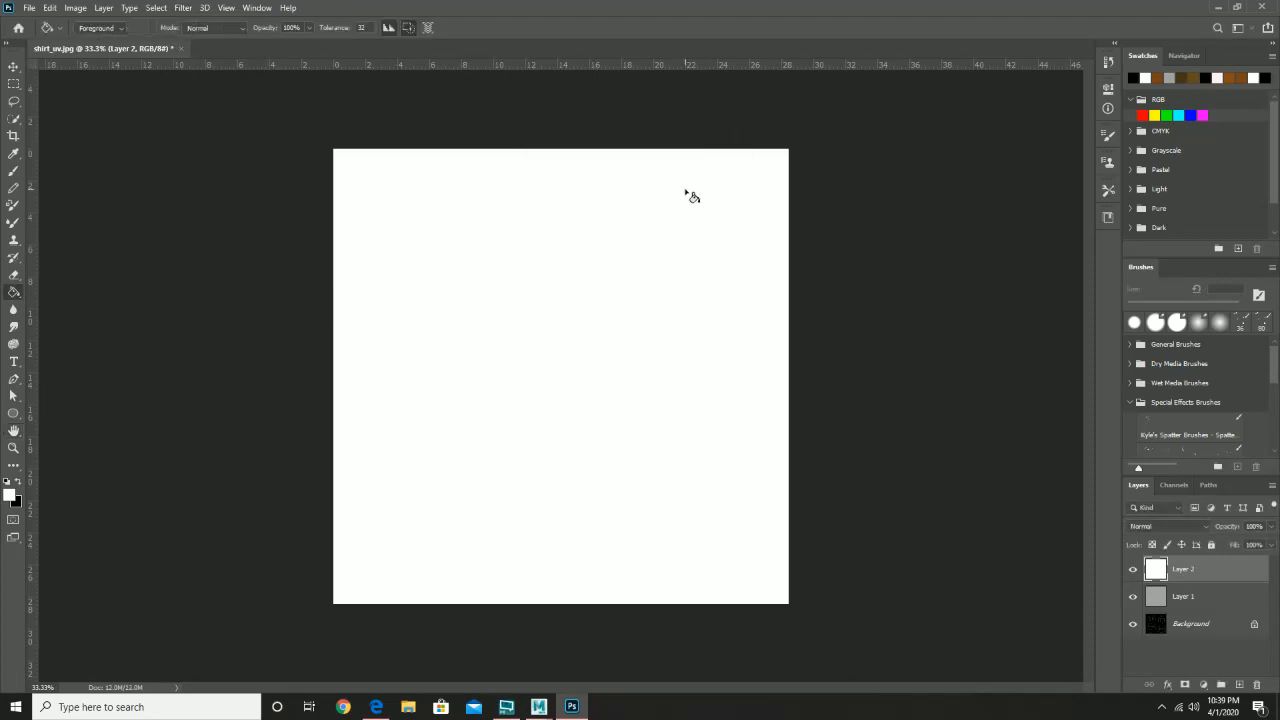
- Apply Add Noise to Layer 2 at 54.89%, Uniform, Monochromatic
click(186, 8)
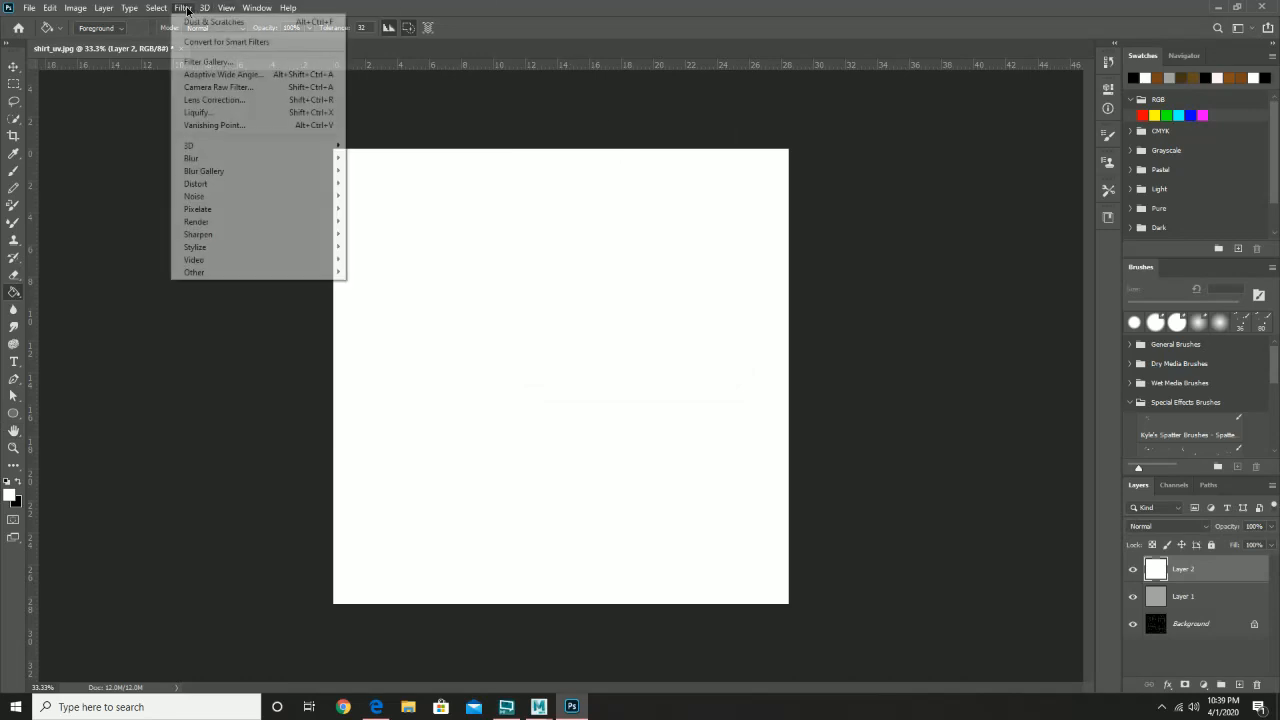
mouse_move(318, 218)
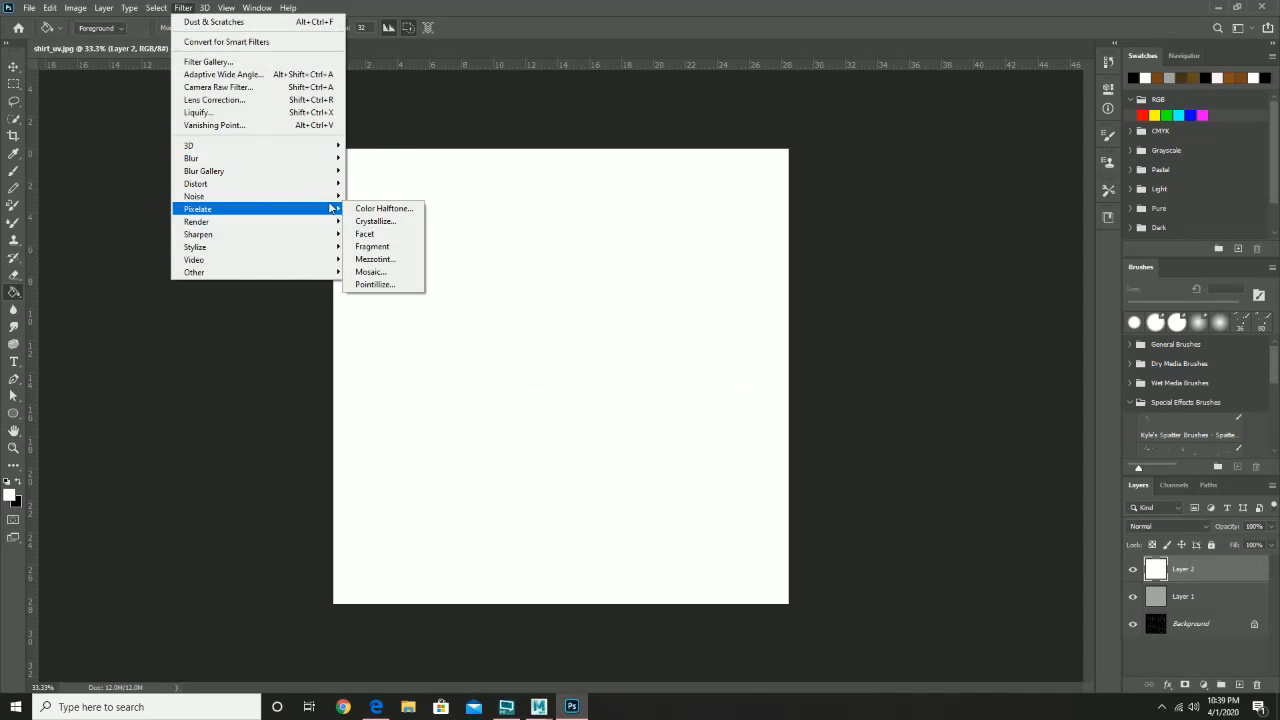
mouse_move(336, 194)
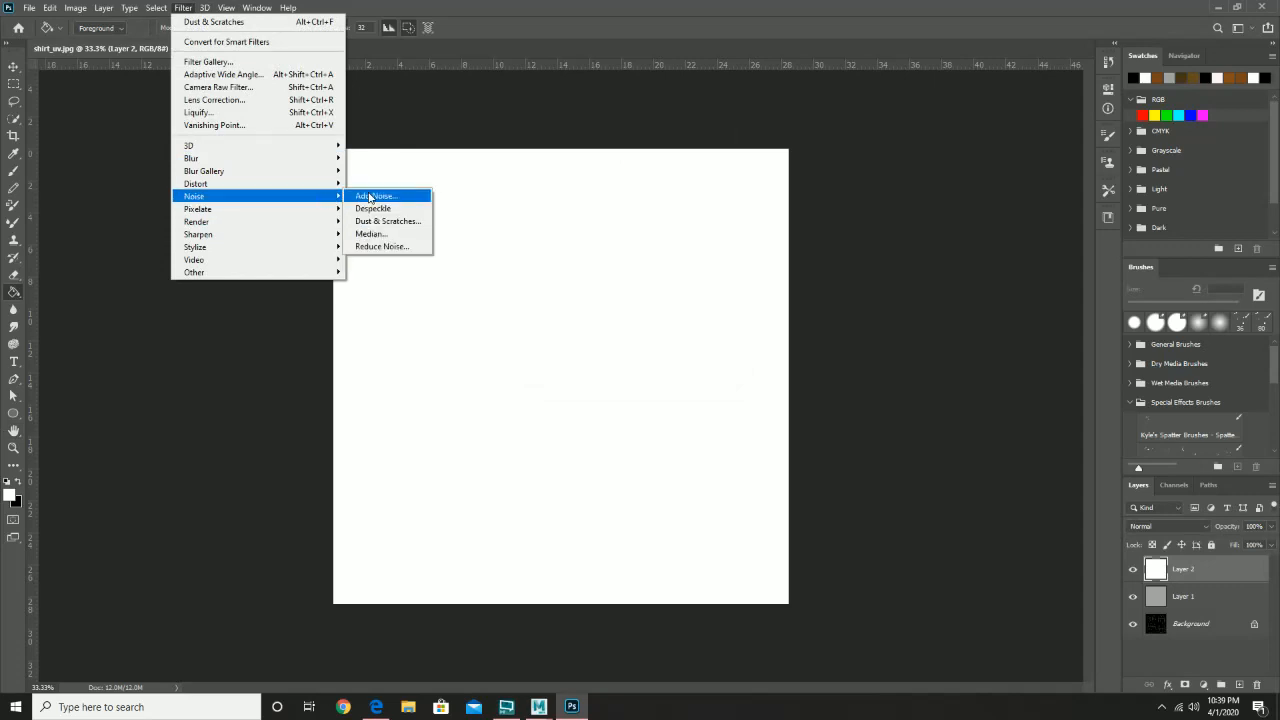
click(369, 197)
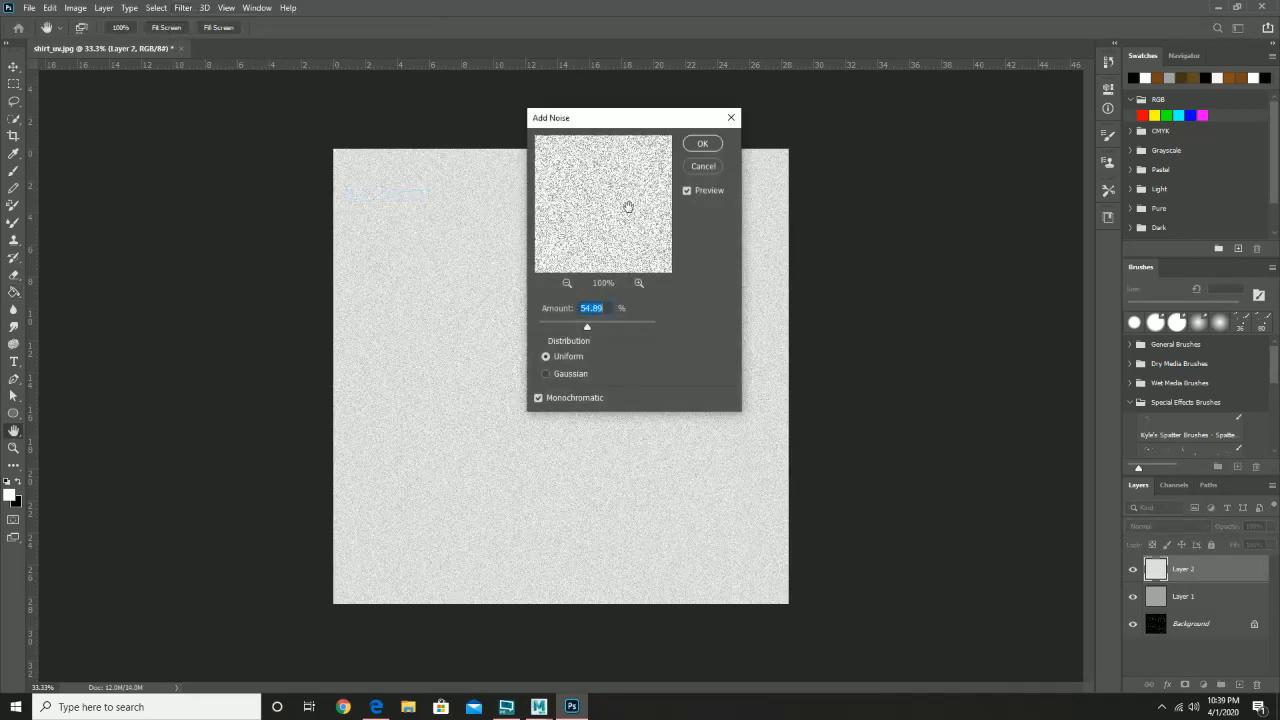
click(702, 144)
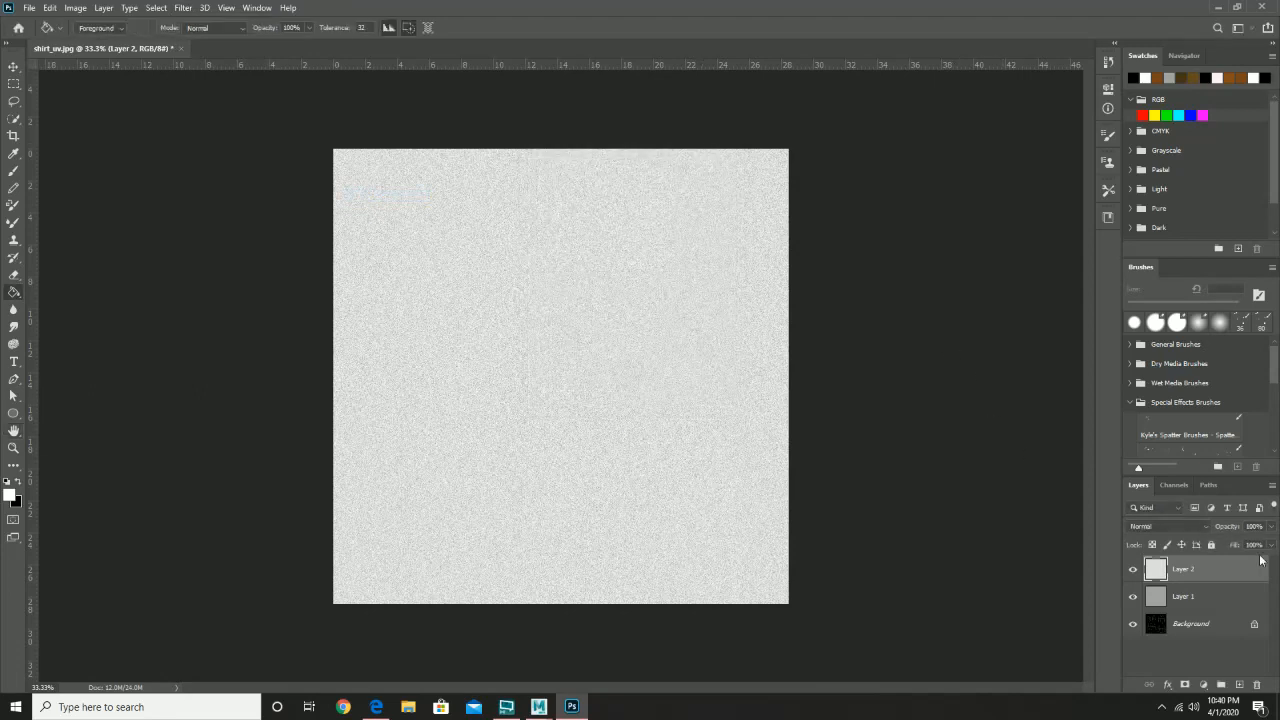
- Set noisy Layer 2 to Multiply, then hide Layers 2 and 1 to show the UV wireframe
click(1185, 526)
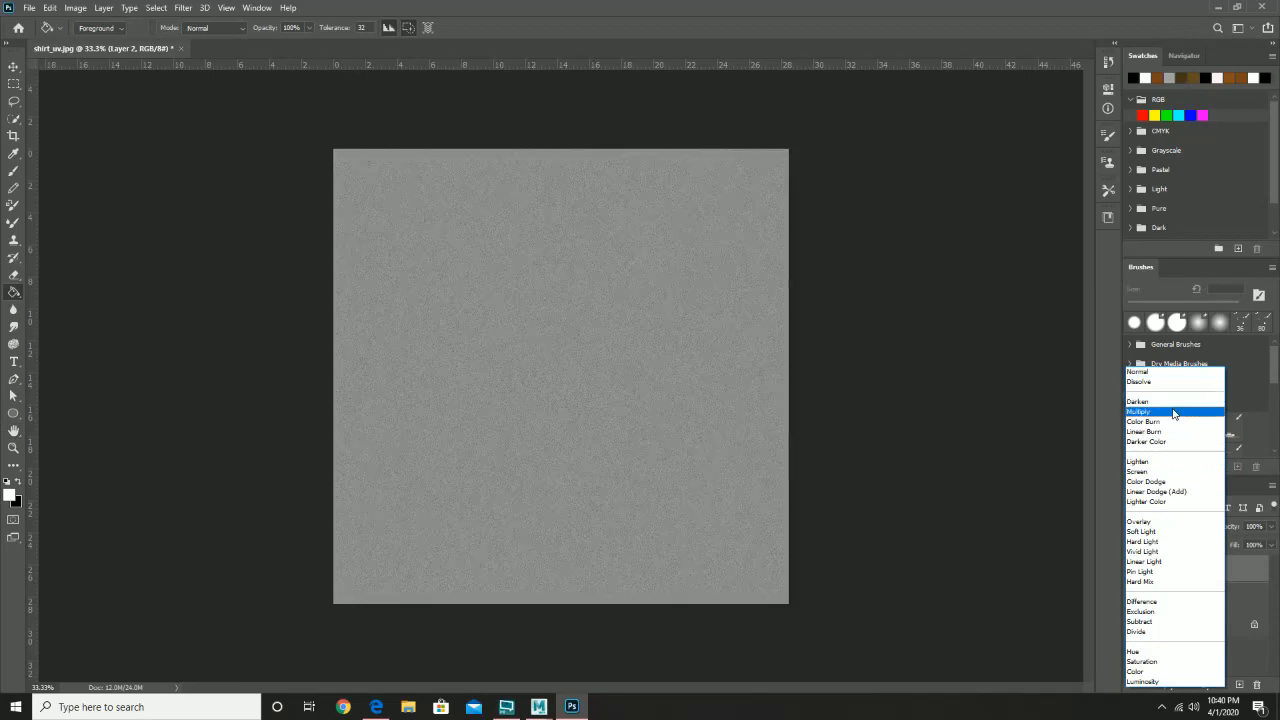
click(1174, 412)
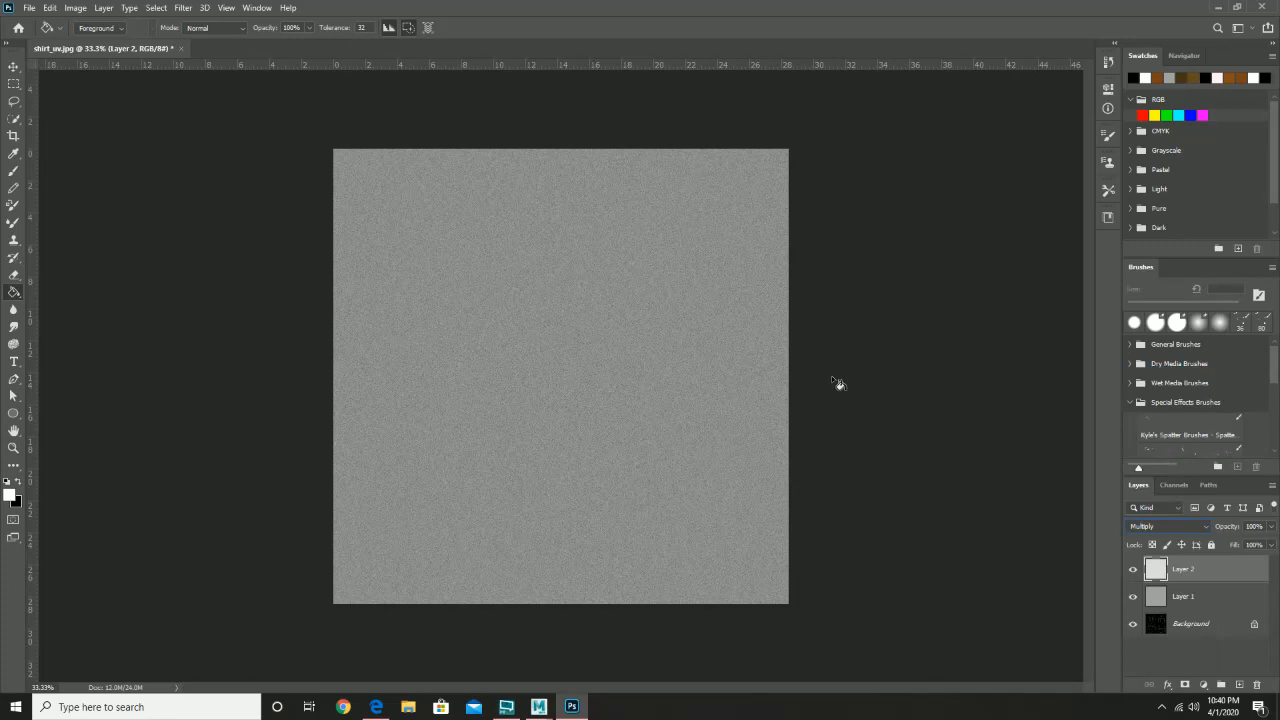
click(1134, 571)
click(1136, 600)
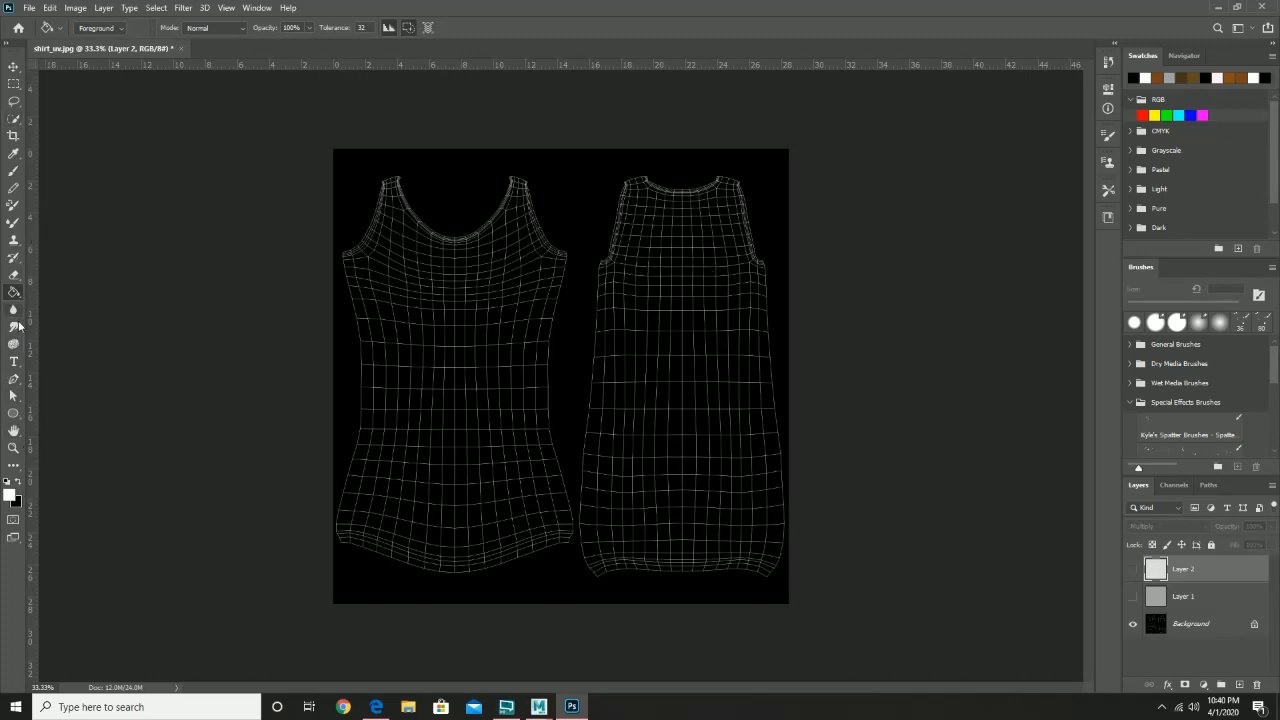
- Start a text layer on the right shirt piece and set the FIGHTER text to 150 pt
click(15, 366)
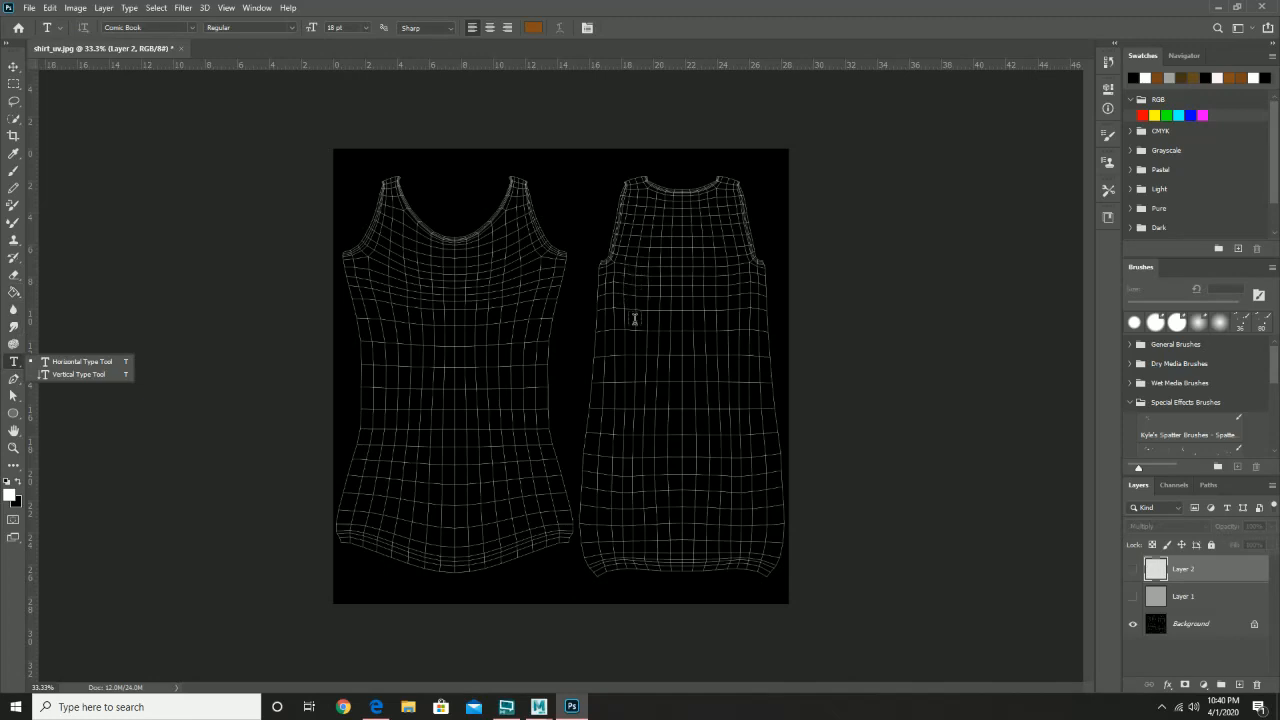
click(634, 318)
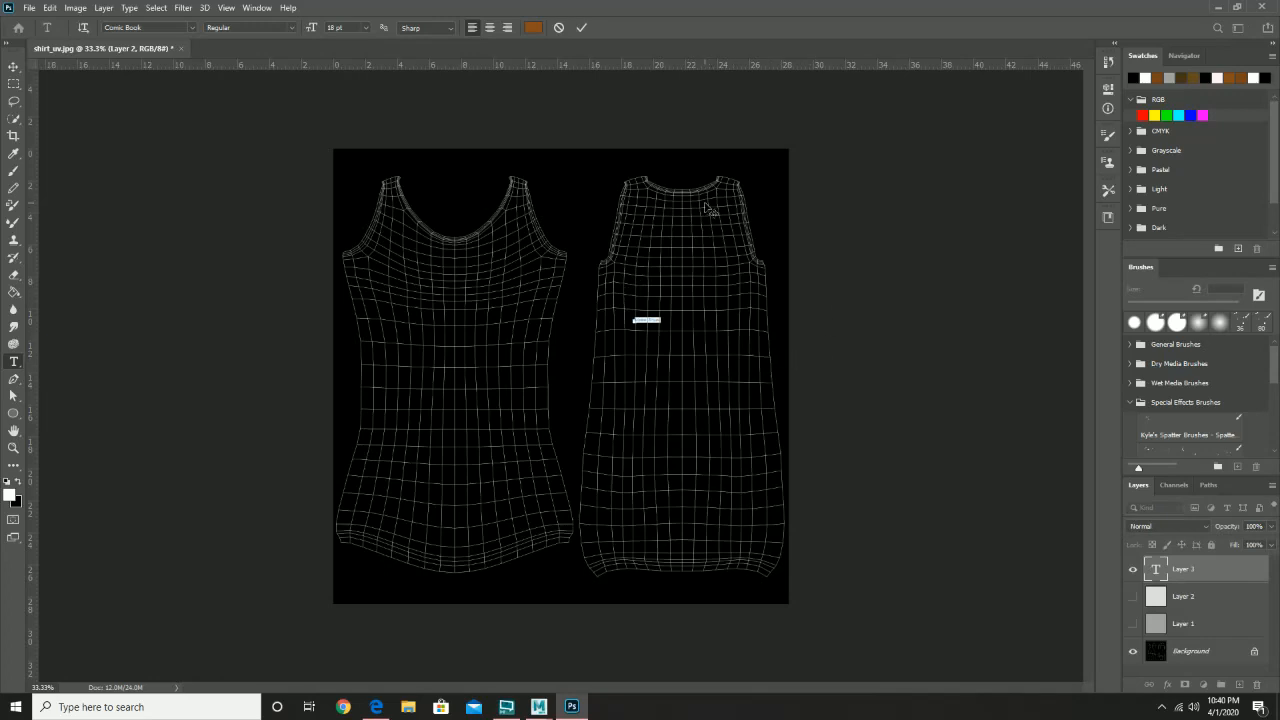
key(BackSpace)
drag(649, 320, 619, 320)
click(366, 27)
click(355, 197)
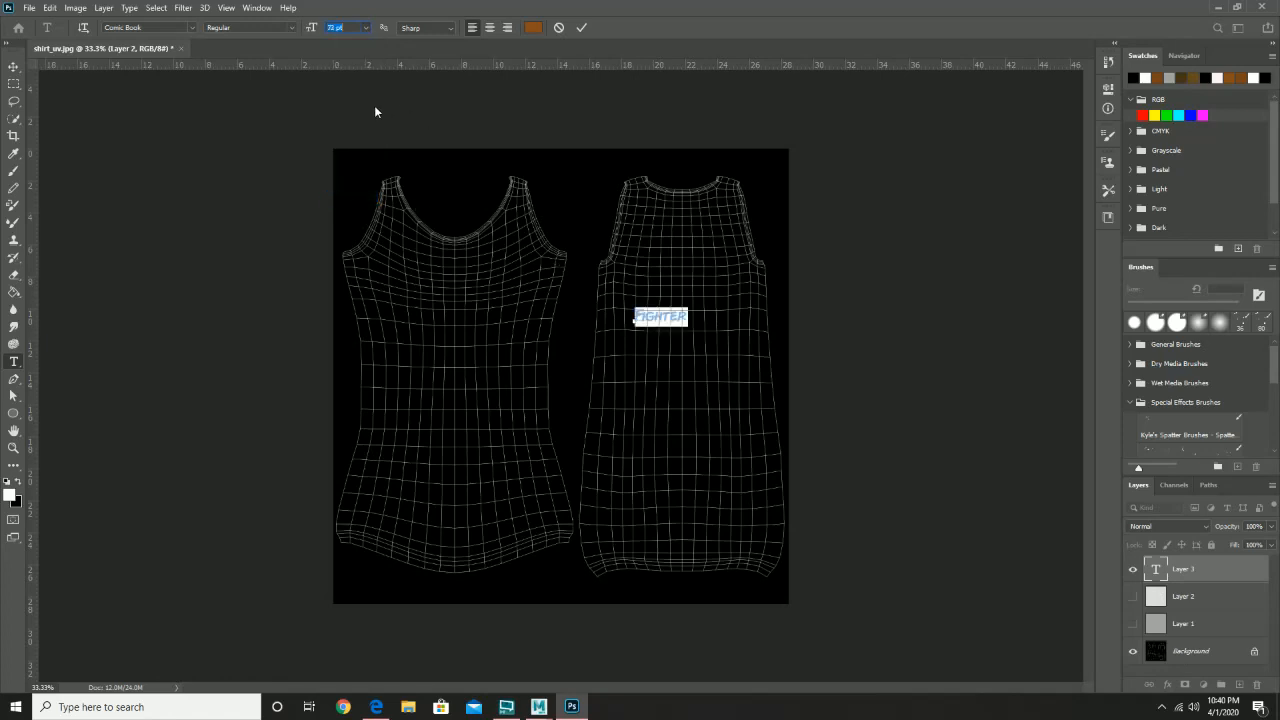
click(366, 28)
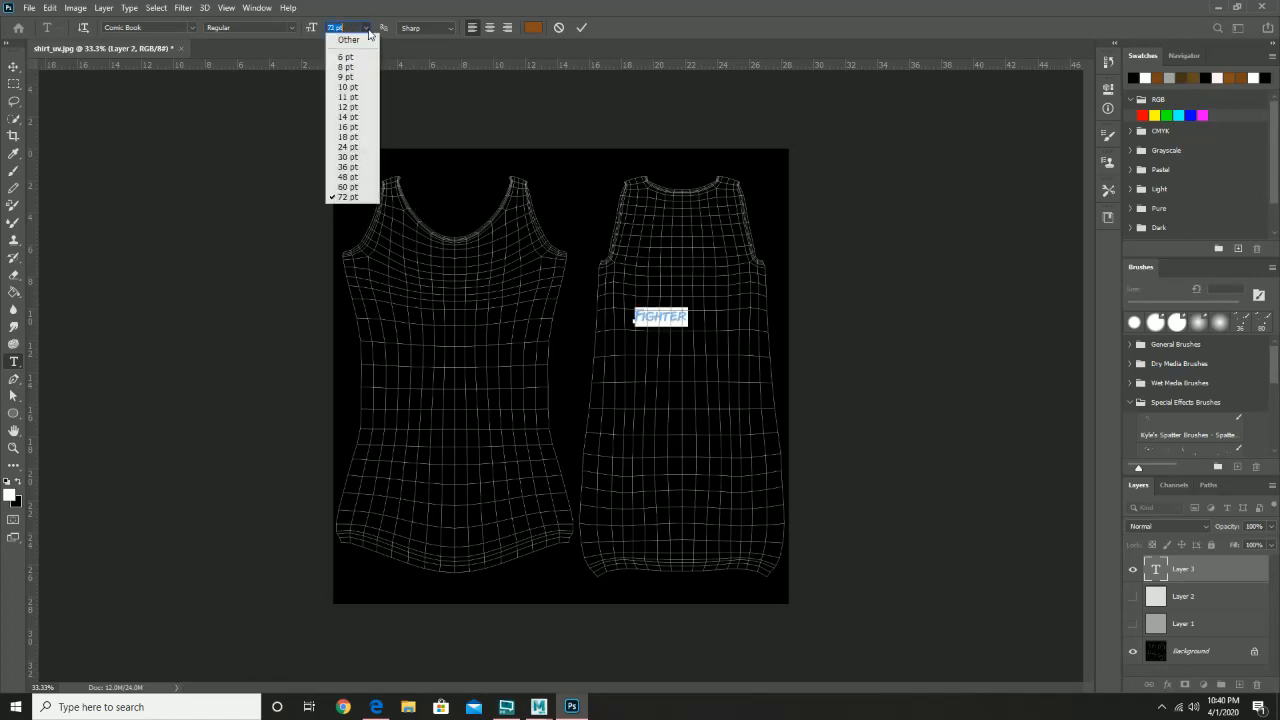
click(353, 27)
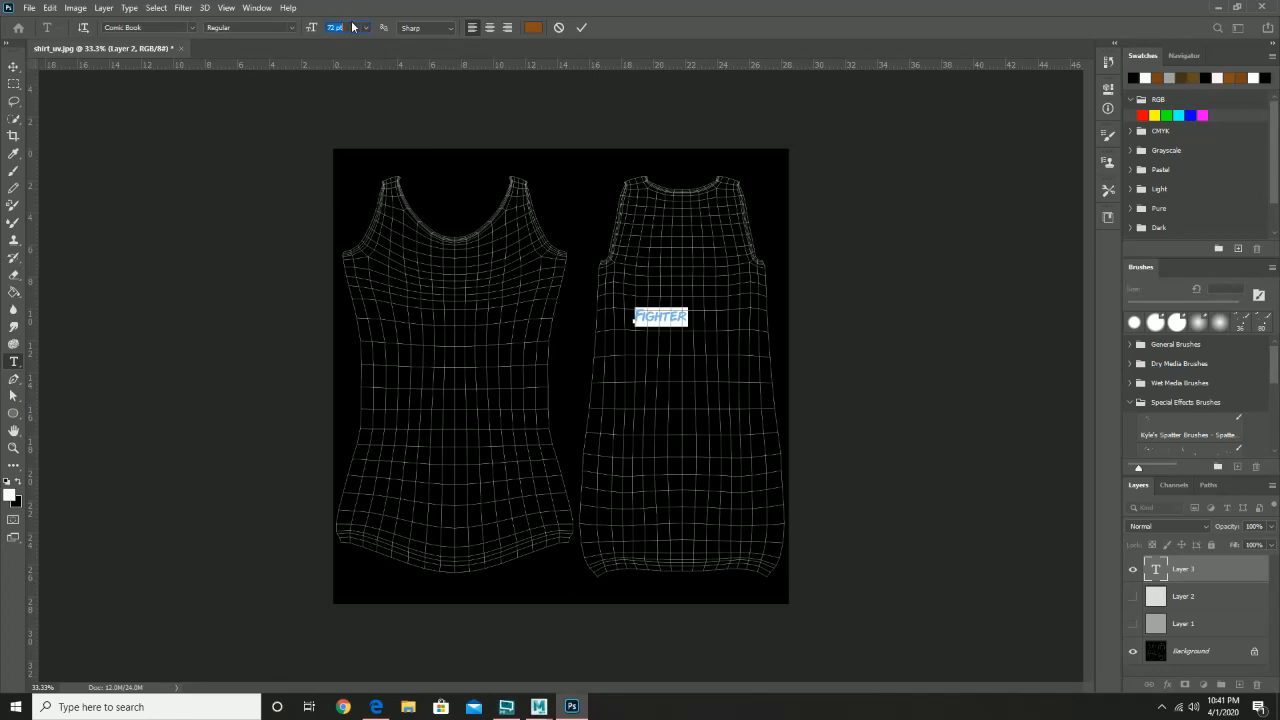
text(50)
key(Return)
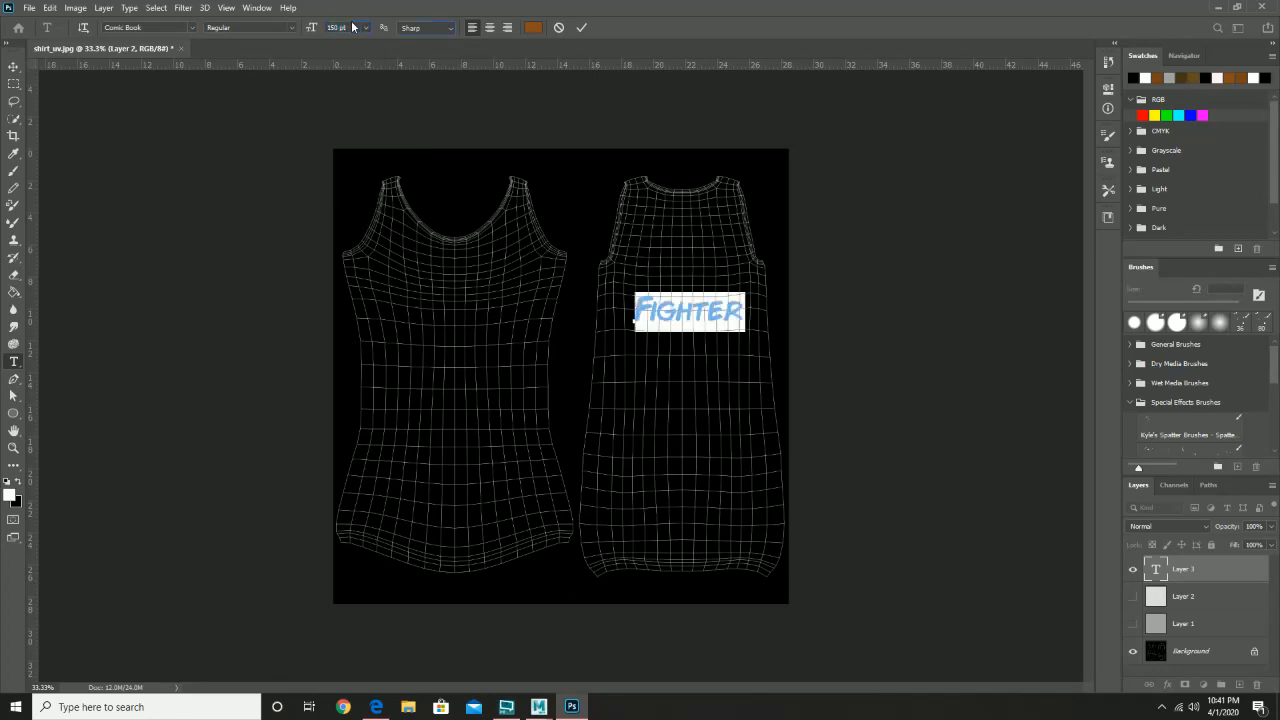
- Nudge the FIGHTER text into place and colour it black (000000)
click(13, 66)
drag(686, 323, 685, 341)
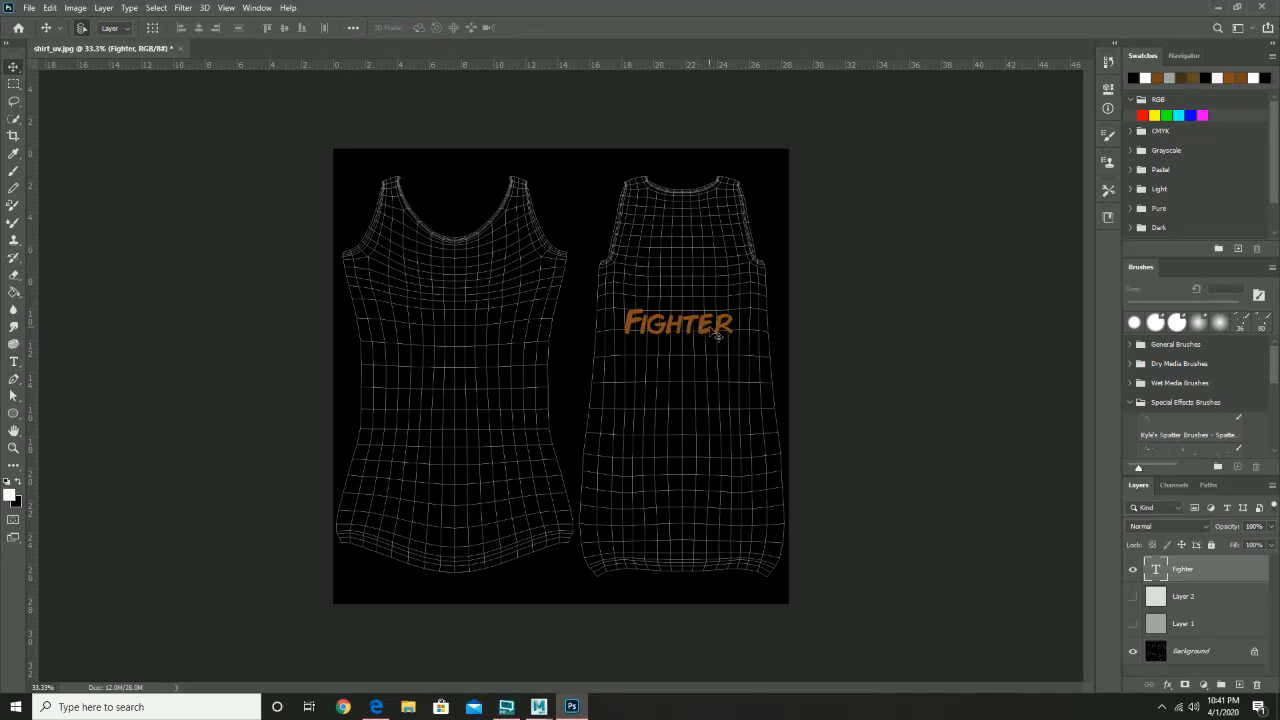
double_click(710, 325)
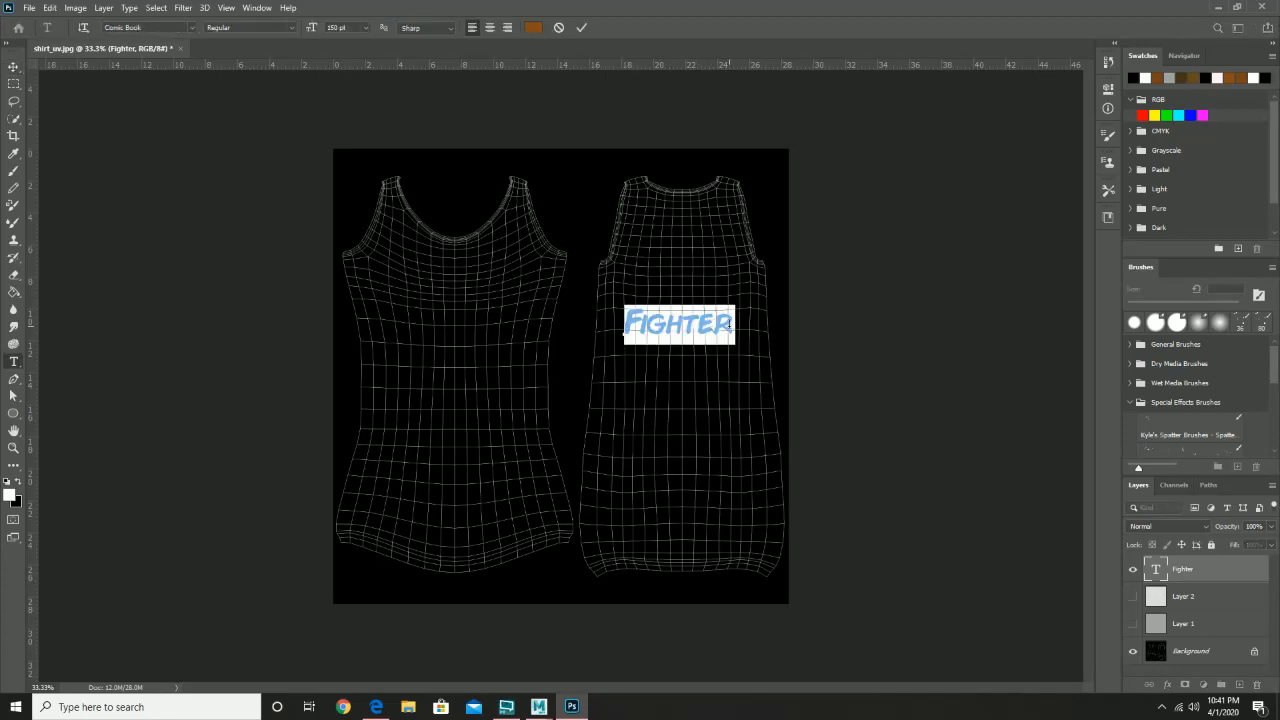
drag(731, 323, 596, 322)
click(532, 28)
drag(318, 275, 306, 387)
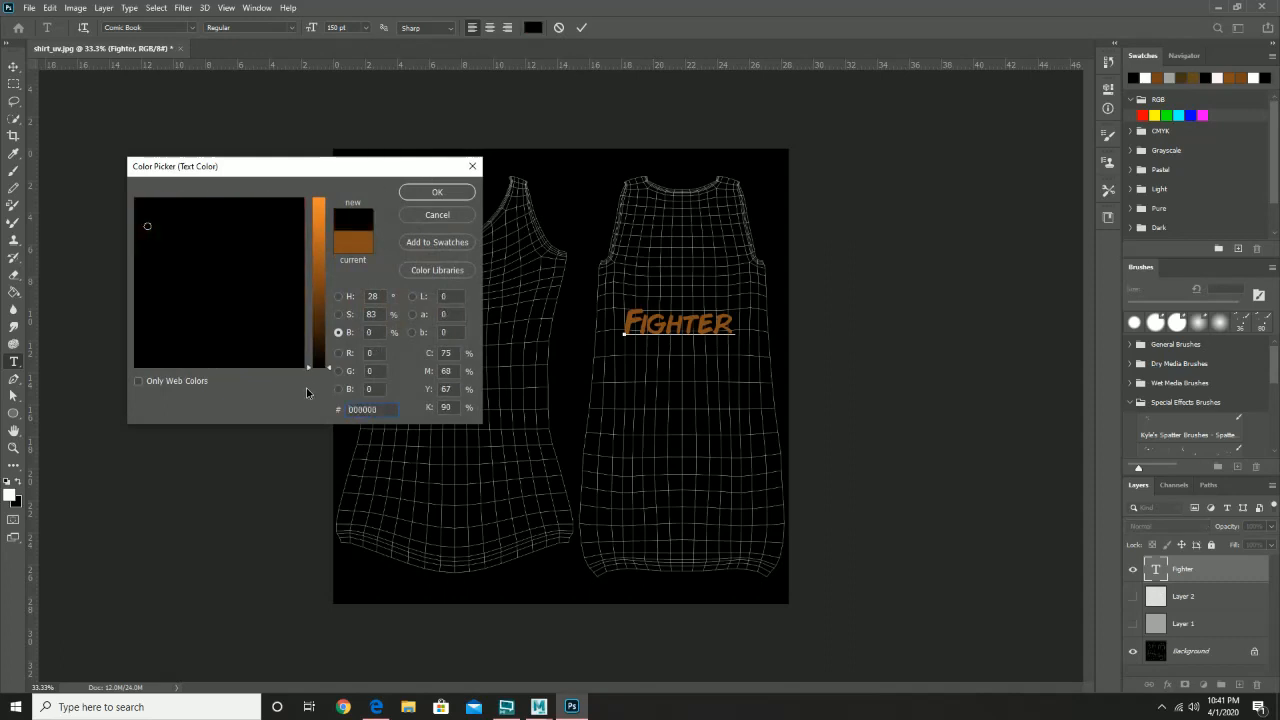
click(435, 193)
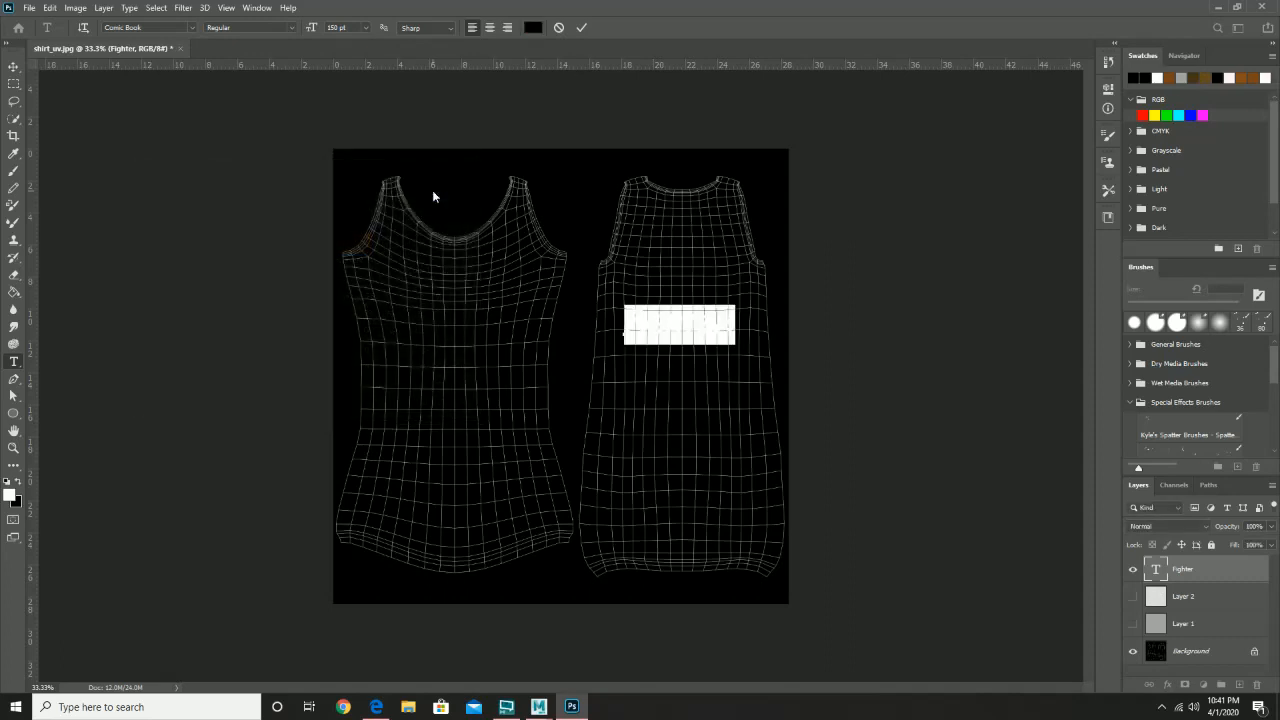
- Insert a second text line above FIGHTER, centre-align both lines, and commit
click(651, 316)
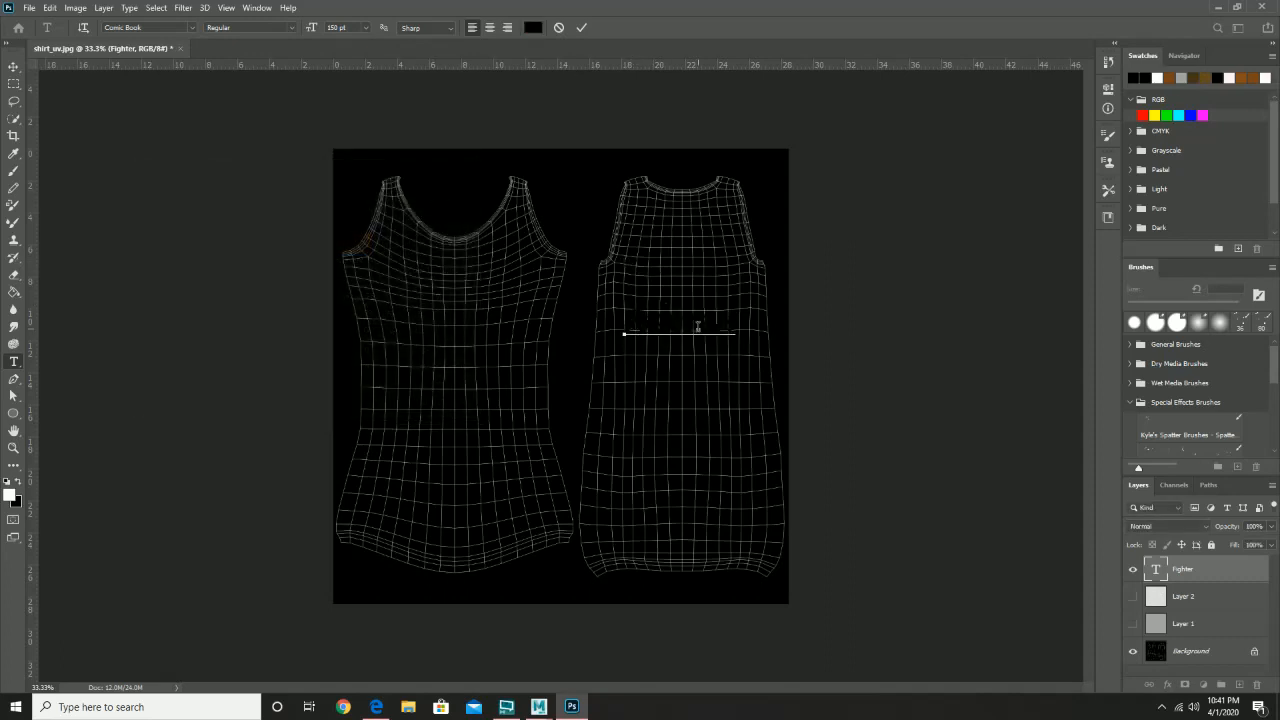
key(Left)
key(Return)
text(Stree)
drag(735, 366, 618, 318)
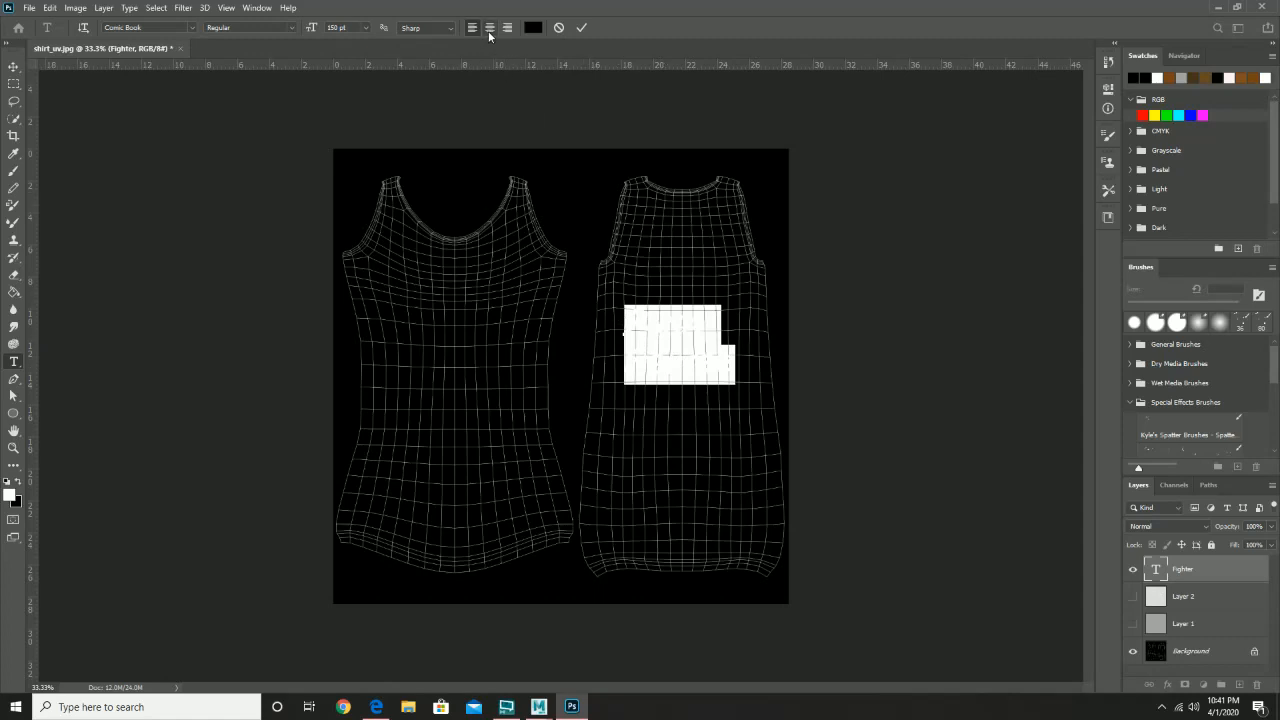
click(489, 33)
click(13, 66)
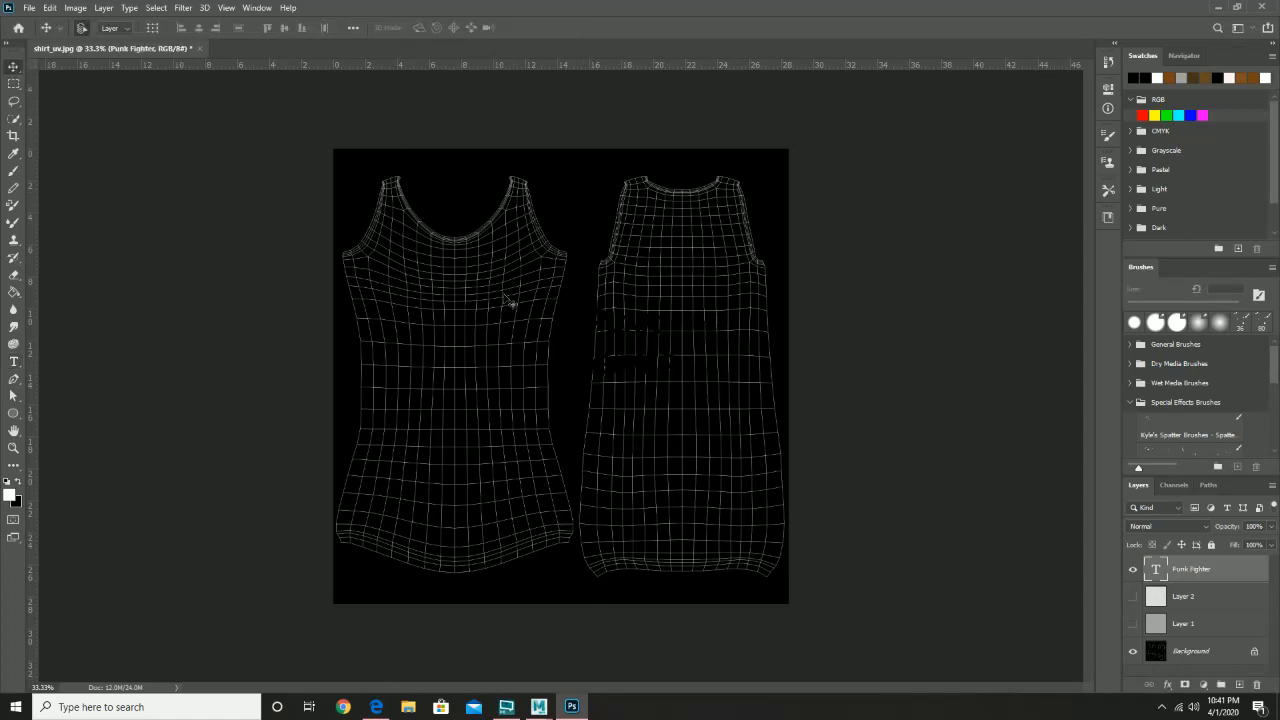
- Reposition the Punk Fighter text on the shirt and show Layers 2 and 1 again
drag(646, 334, 703, 313)
click(1133, 596)
click(1133, 624)
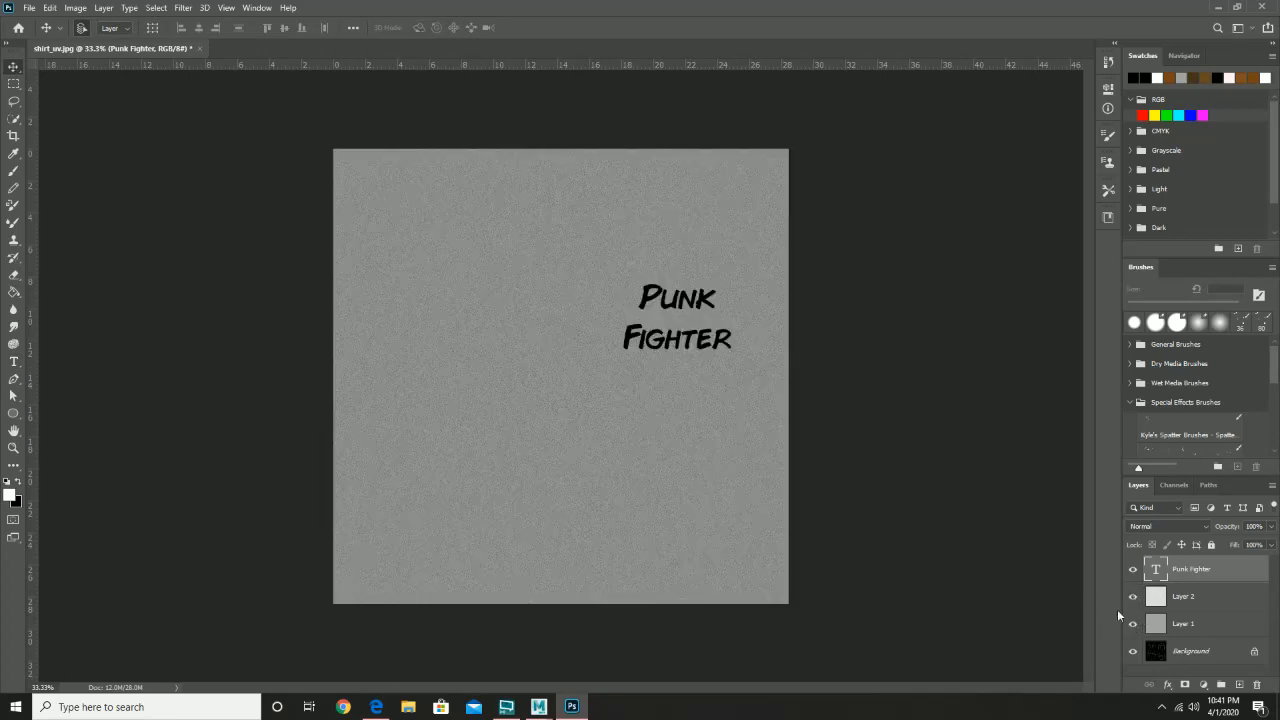
drag(711, 298, 705, 298)
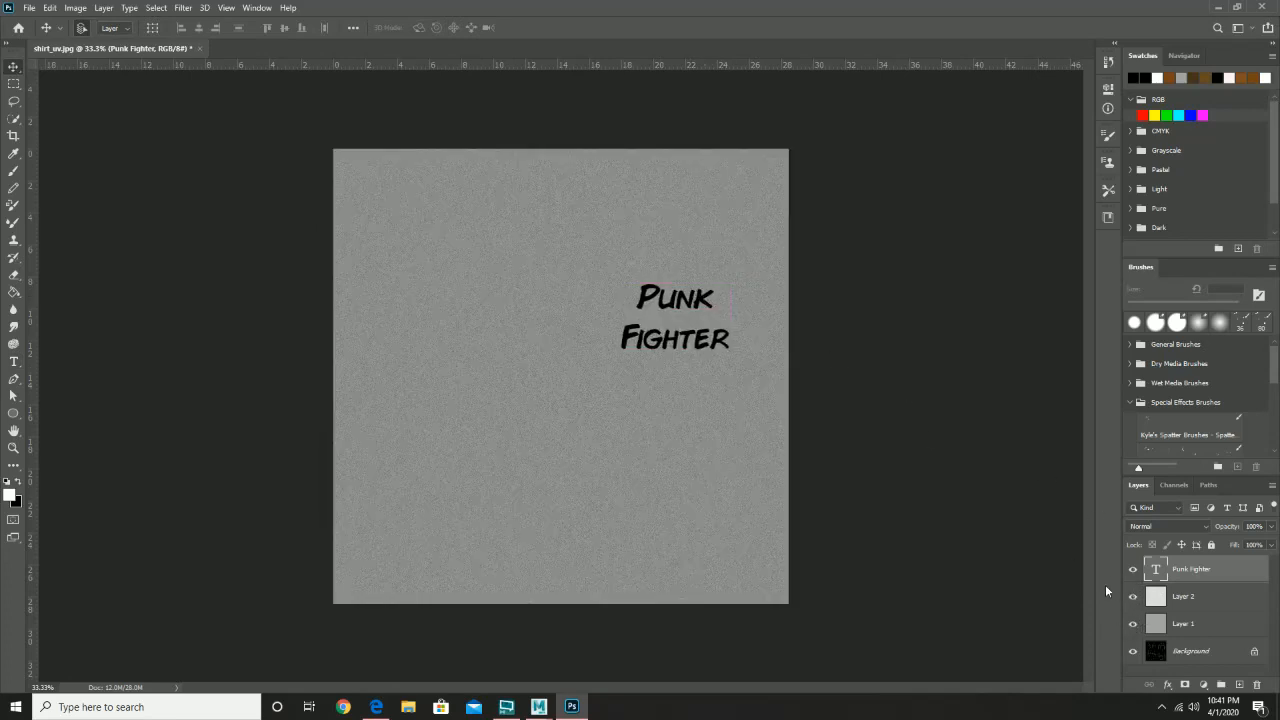
- Check the wireframe by toggling layer visibility, then duplicate the Background layer
click(1133, 570)
click(1133, 570)
click(1133, 596)
click(1133, 624)
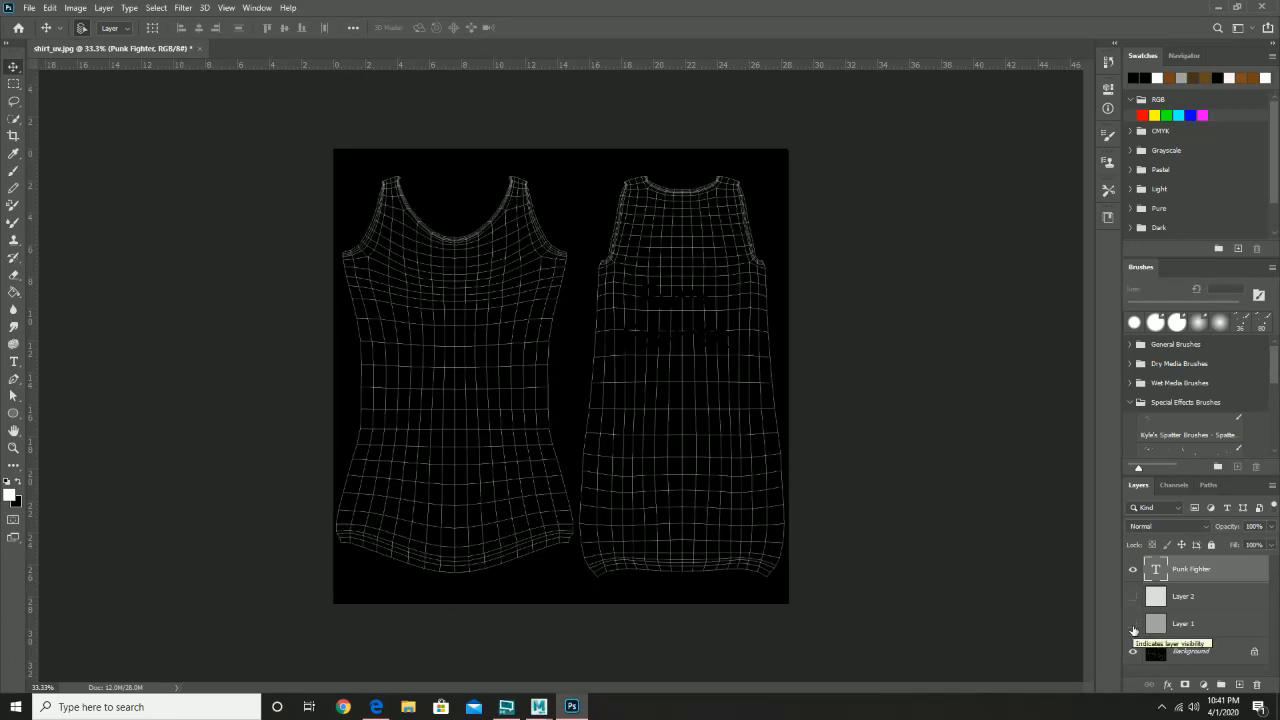
click(1133, 626)
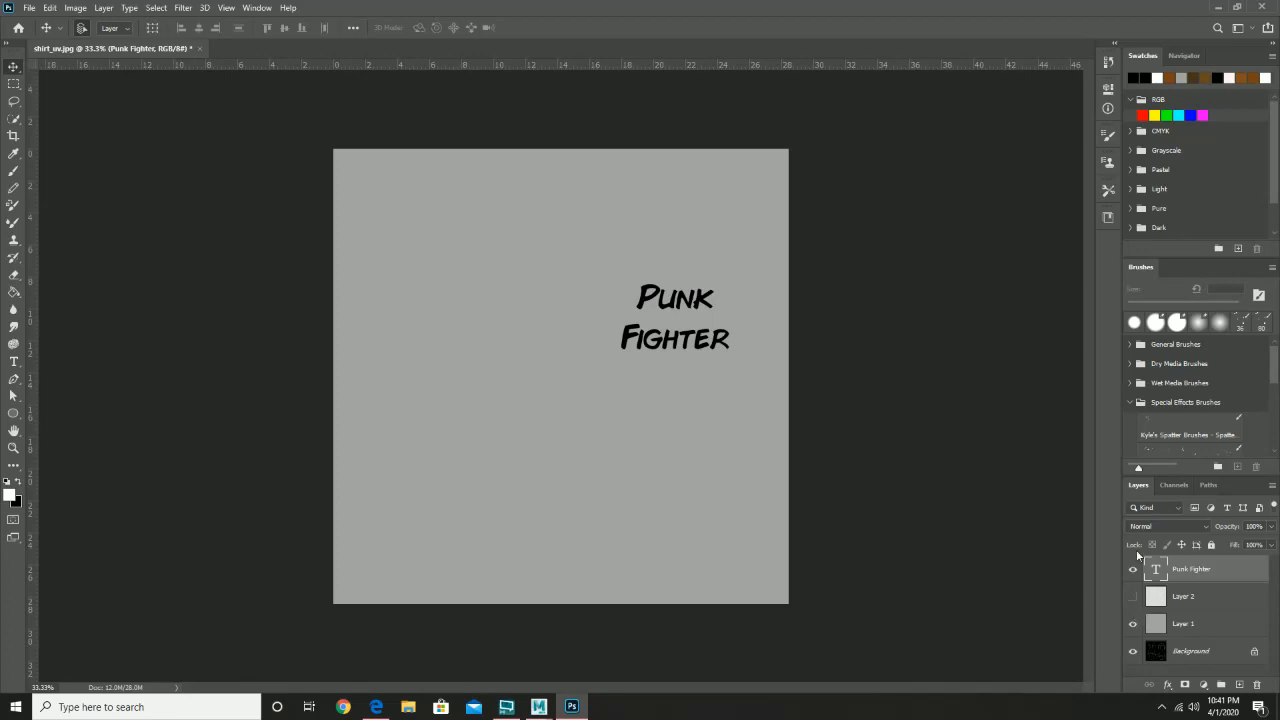
click(1133, 597)
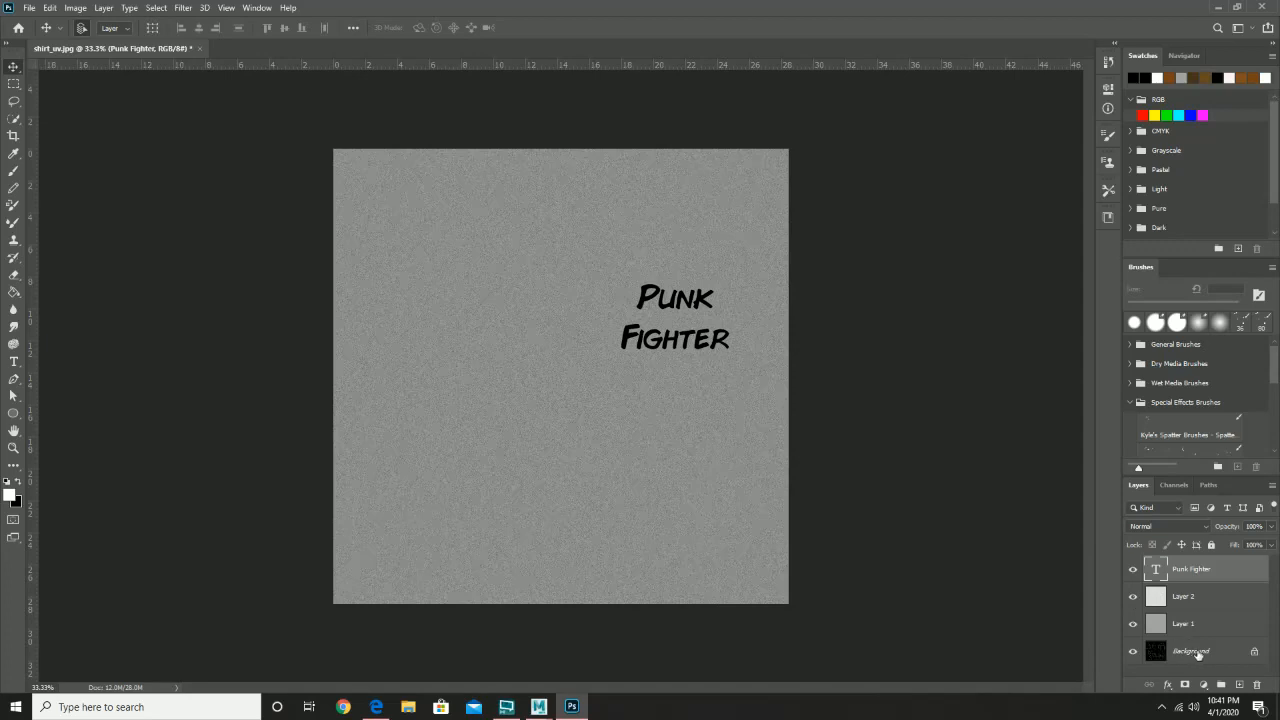
drag(1194, 654, 1183, 564)
click(1172, 531)
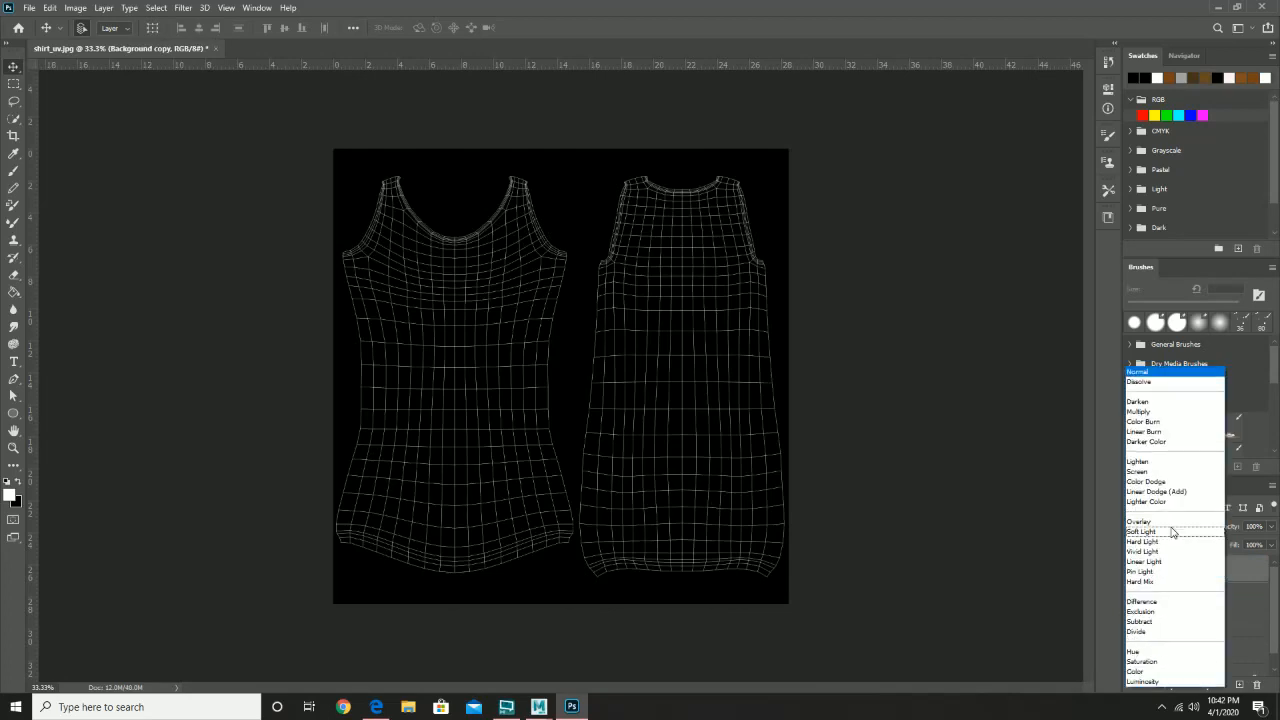
- Set the Background copy layer to Screen blending and hide it
click(1147, 472)
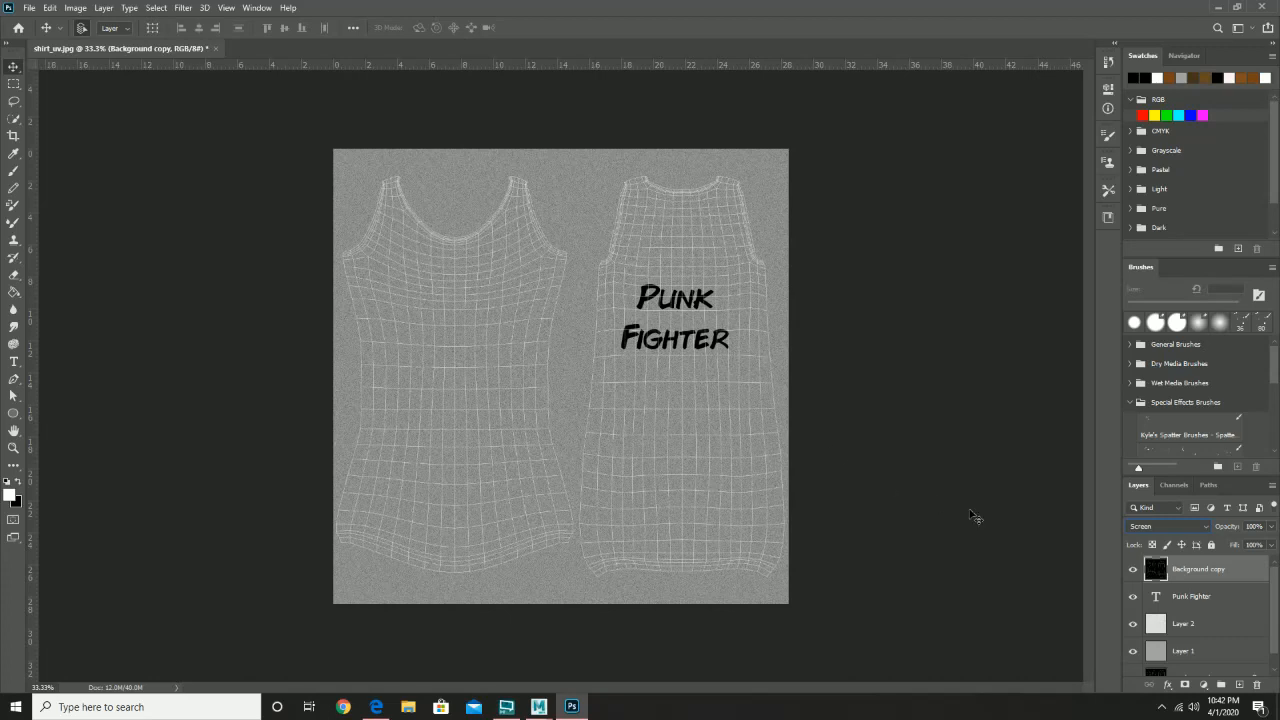
click(1132, 569)
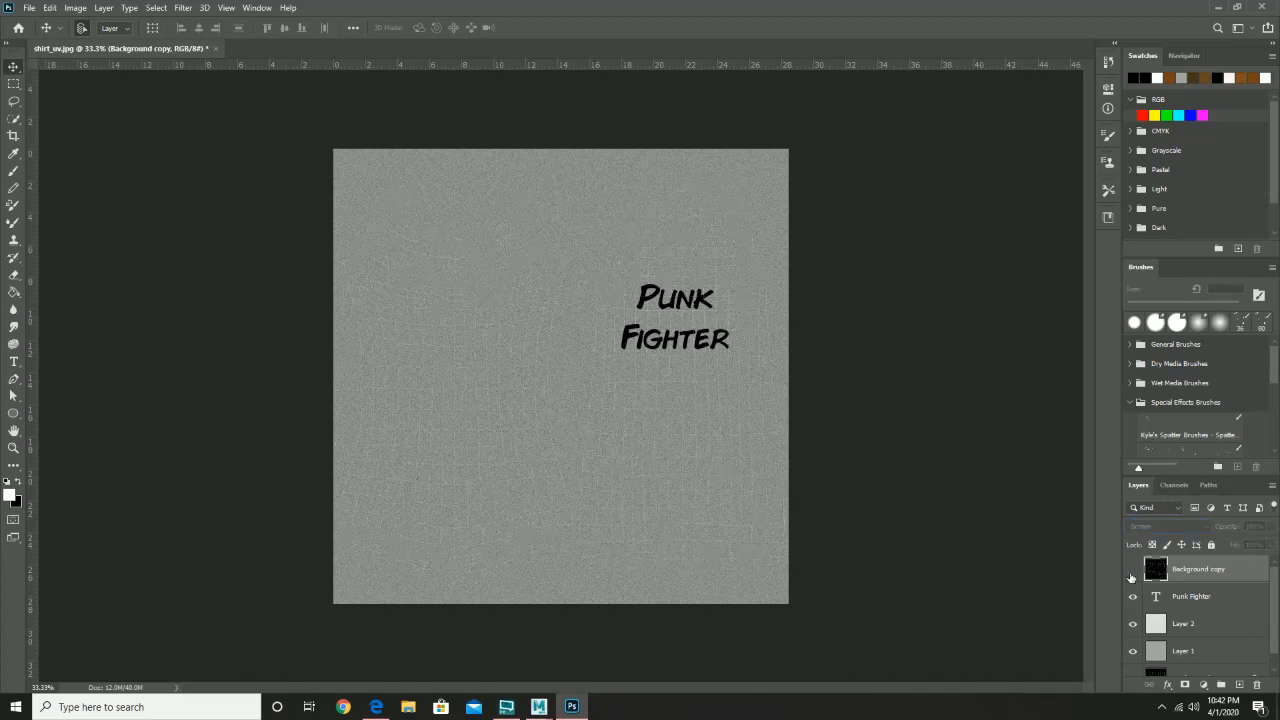
click(29, 7)
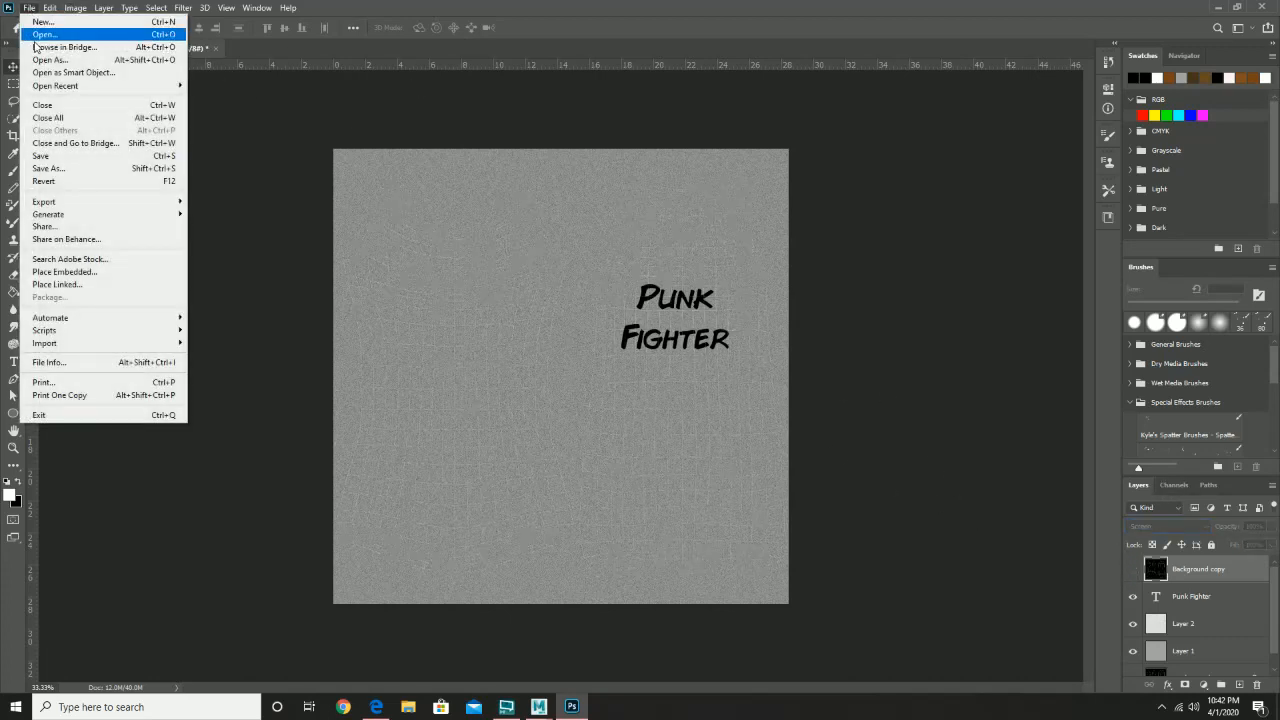
- Save the texture on this computer as shirt_color.psd, keeping Maximize Compatibility on
click(68, 158)
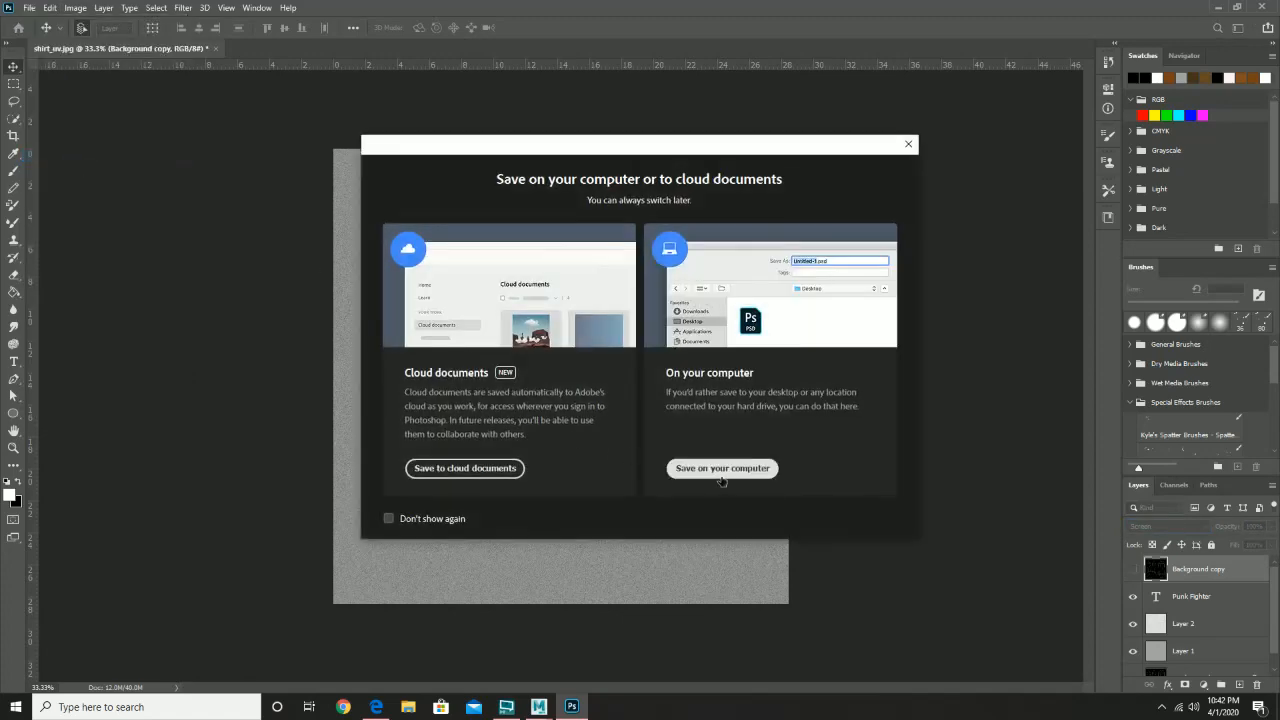
click(722, 468)
click(109, 291)
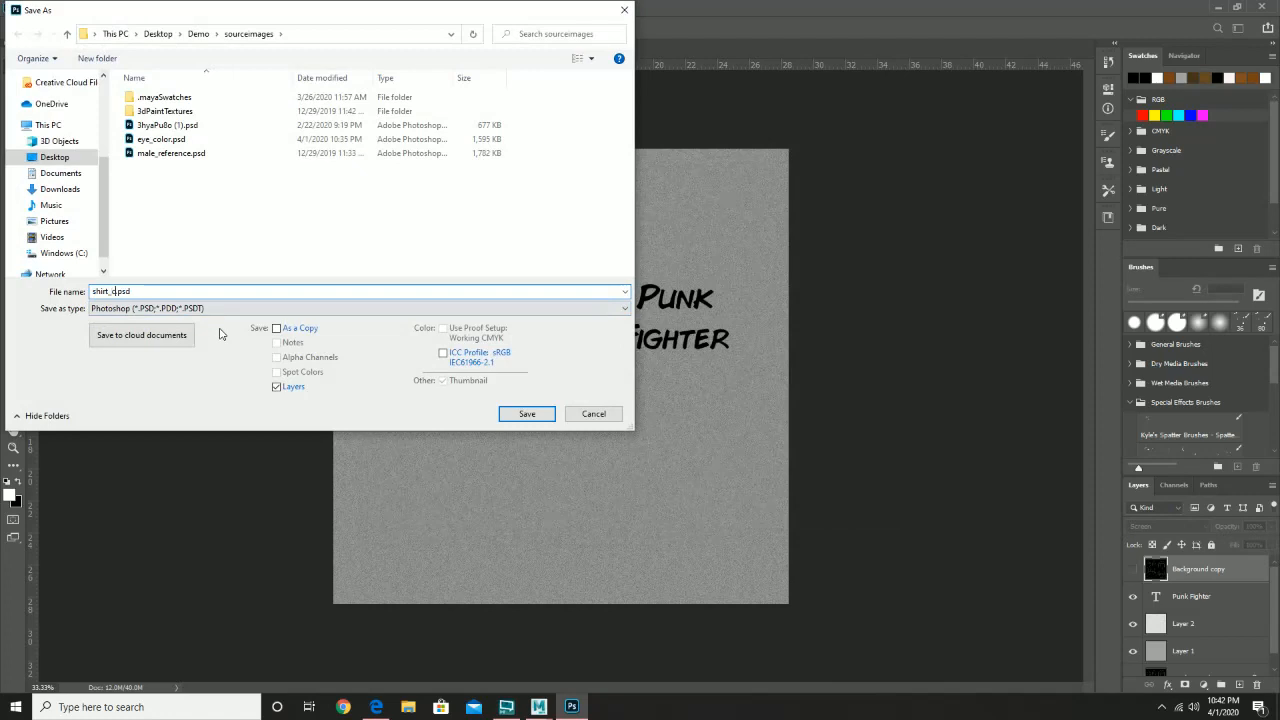
text(color)
click(530, 415)
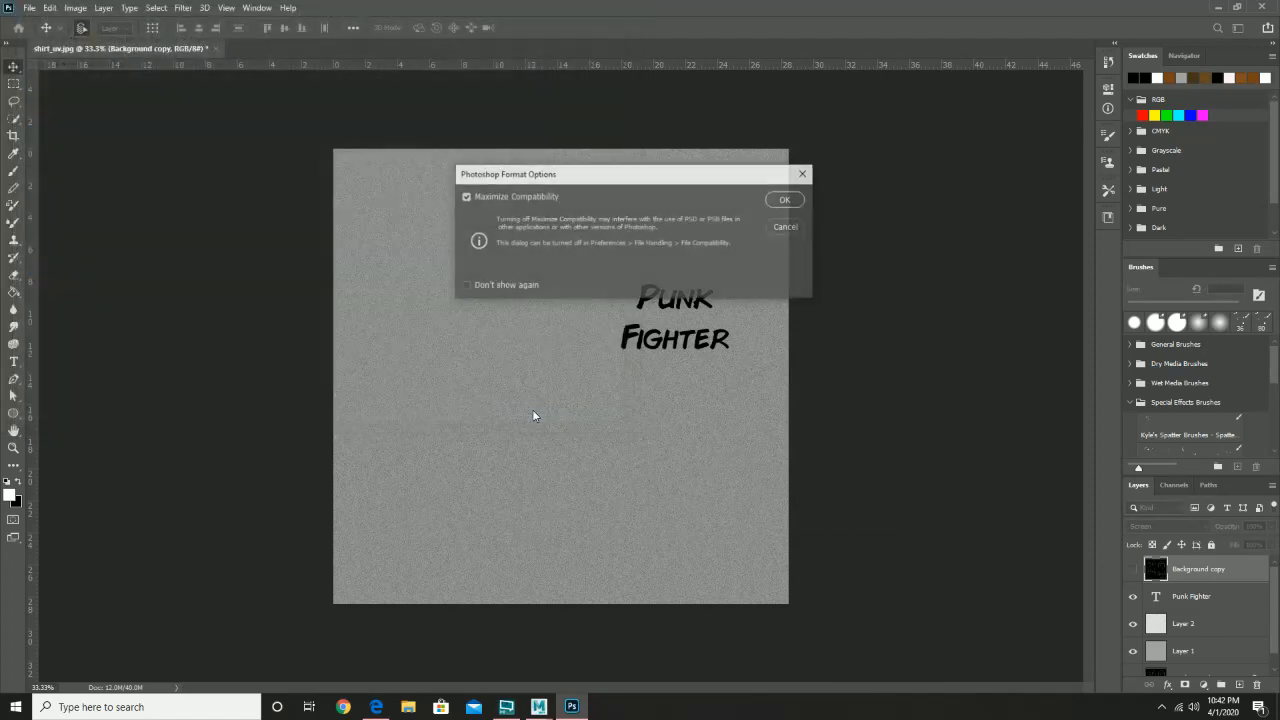
click(778, 200)
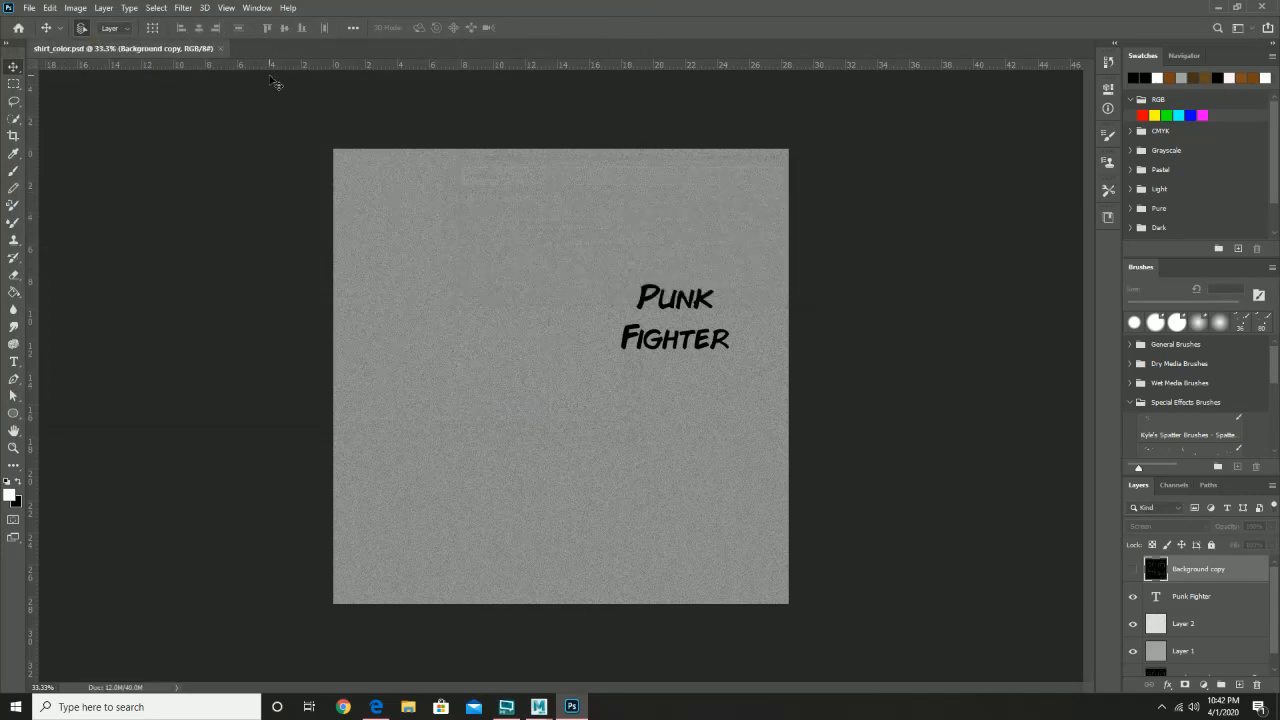
- Minimize Photoshop, bring Maya to the front, and close the UV Editor
click(1226, 7)
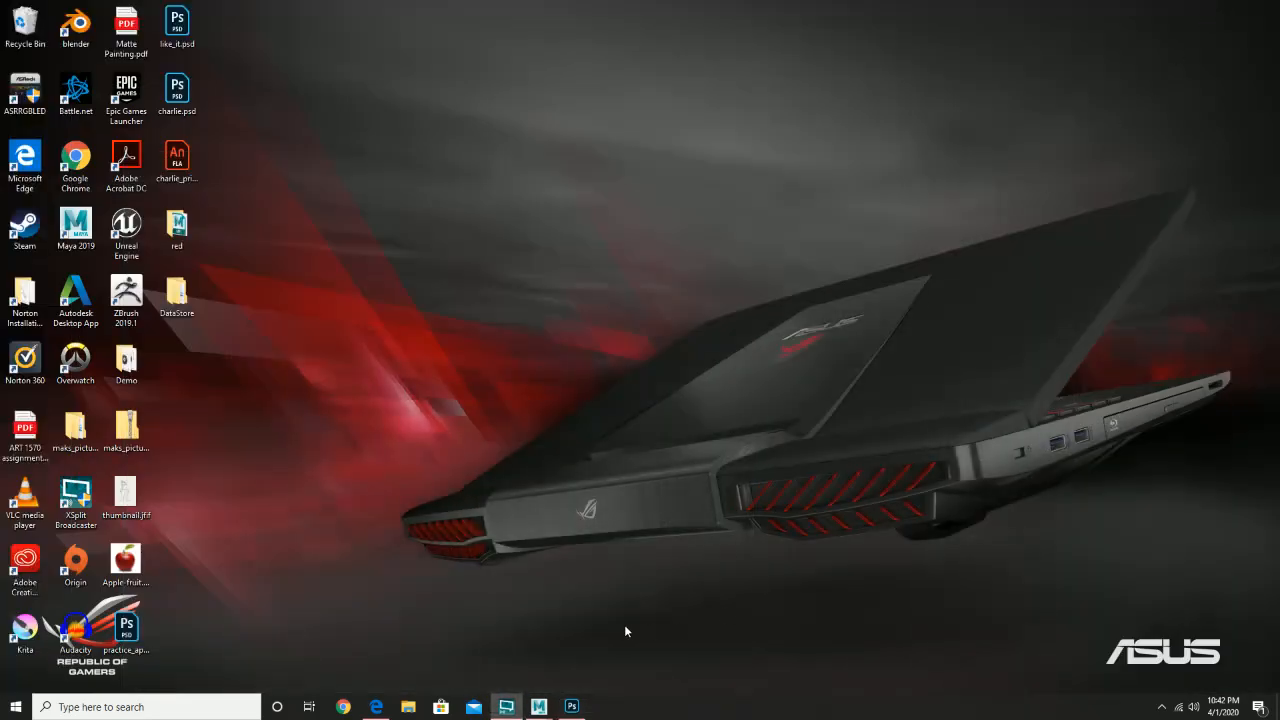
click(571, 706)
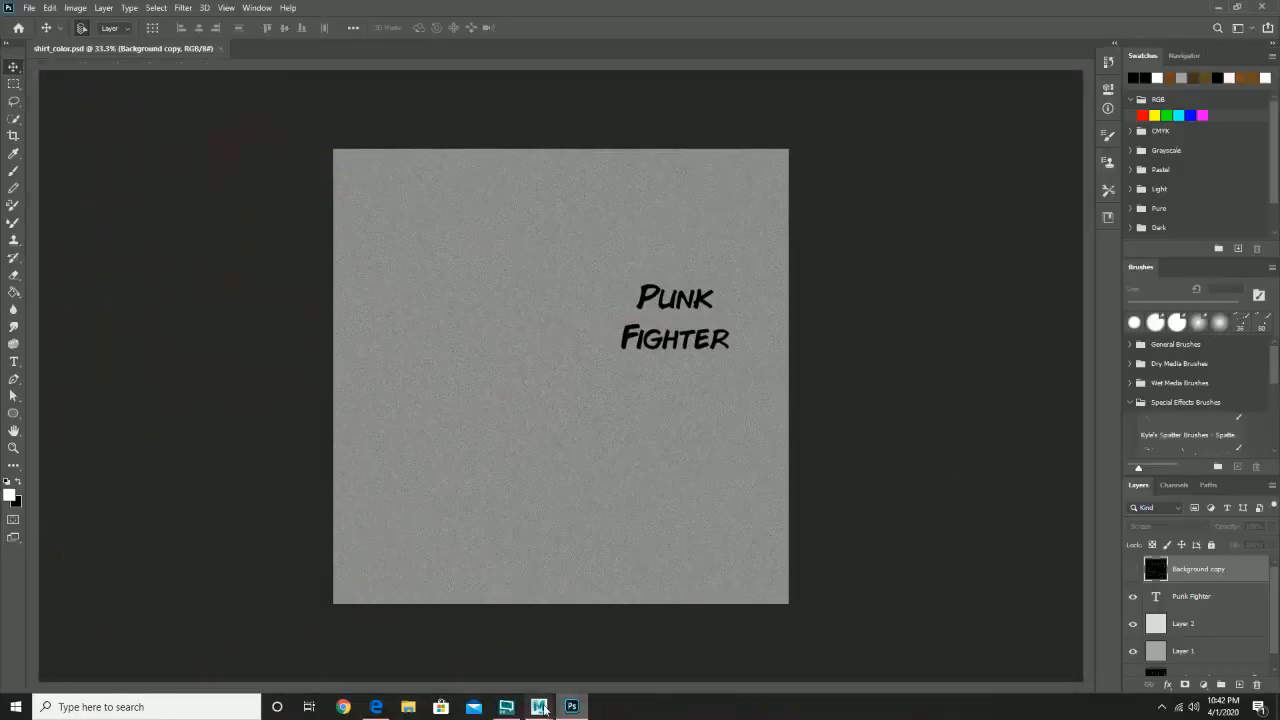
mouse_move(538, 706)
click(561, 666)
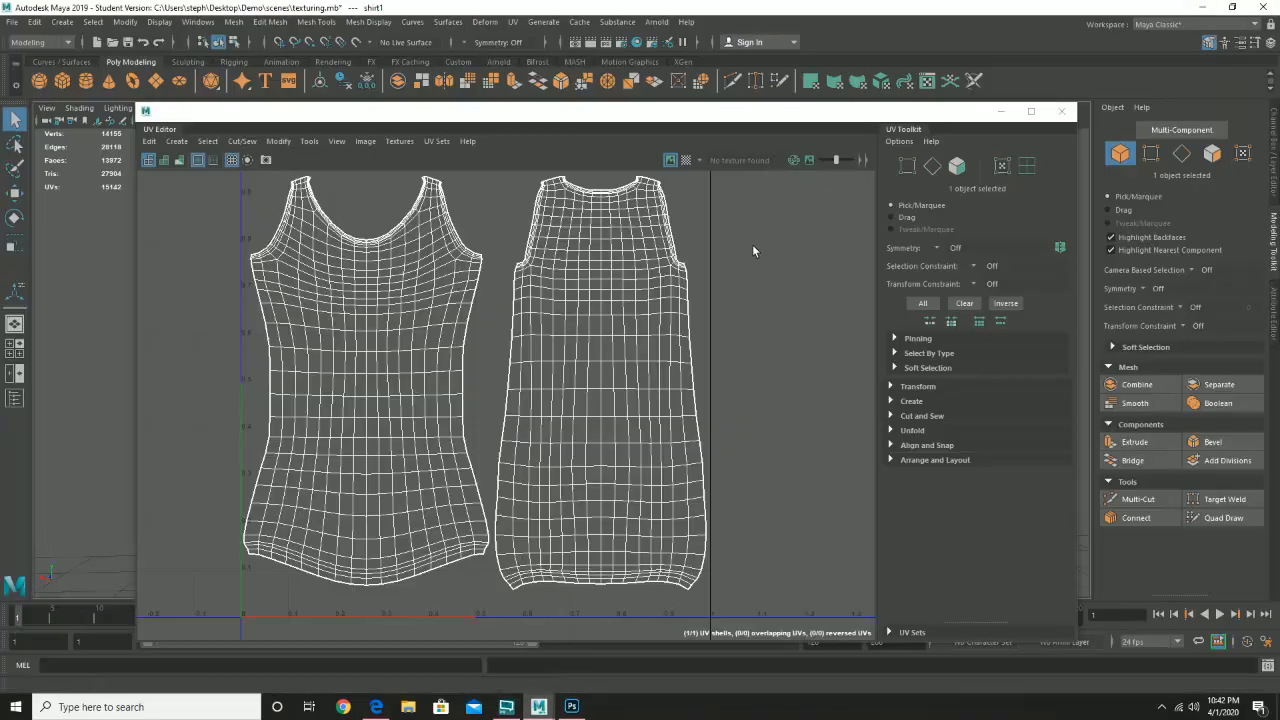
click(1066, 112)
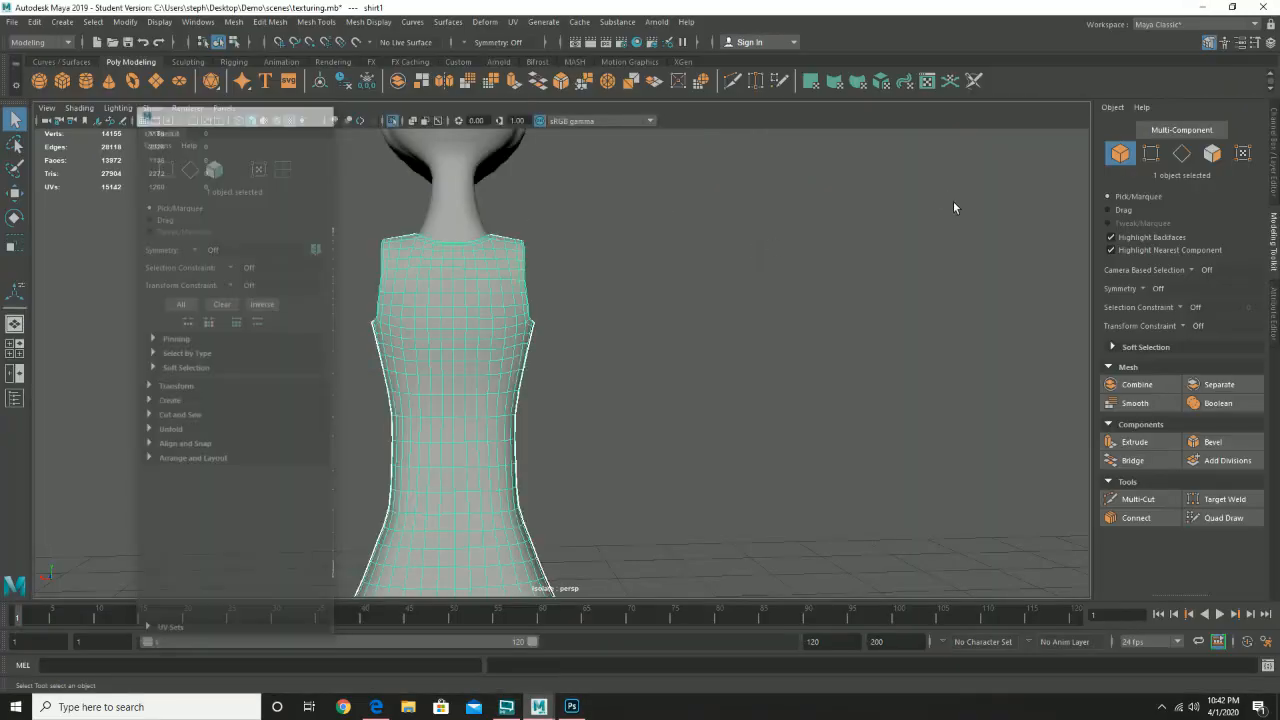
- Tumble the perspective view to the shirt, return to Object Mode, and select the shirt
drag(534, 292, 586, 423)
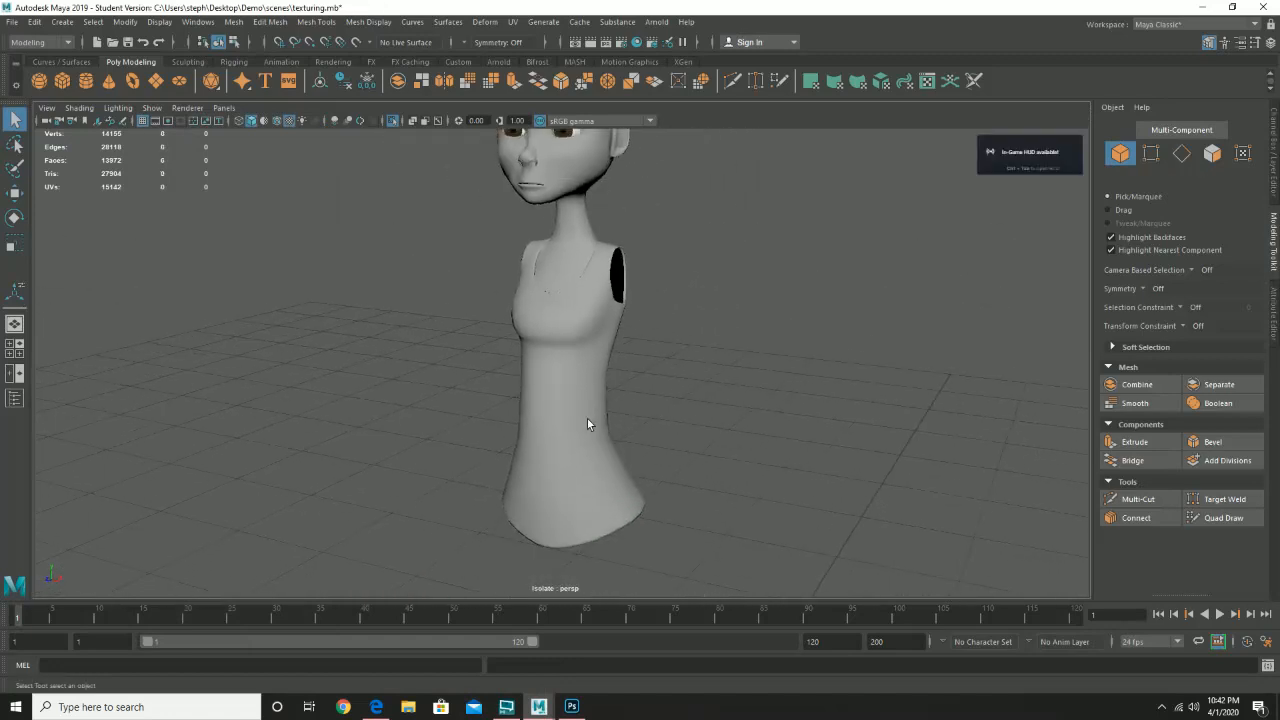
right_click(591, 390)
click(651, 319)
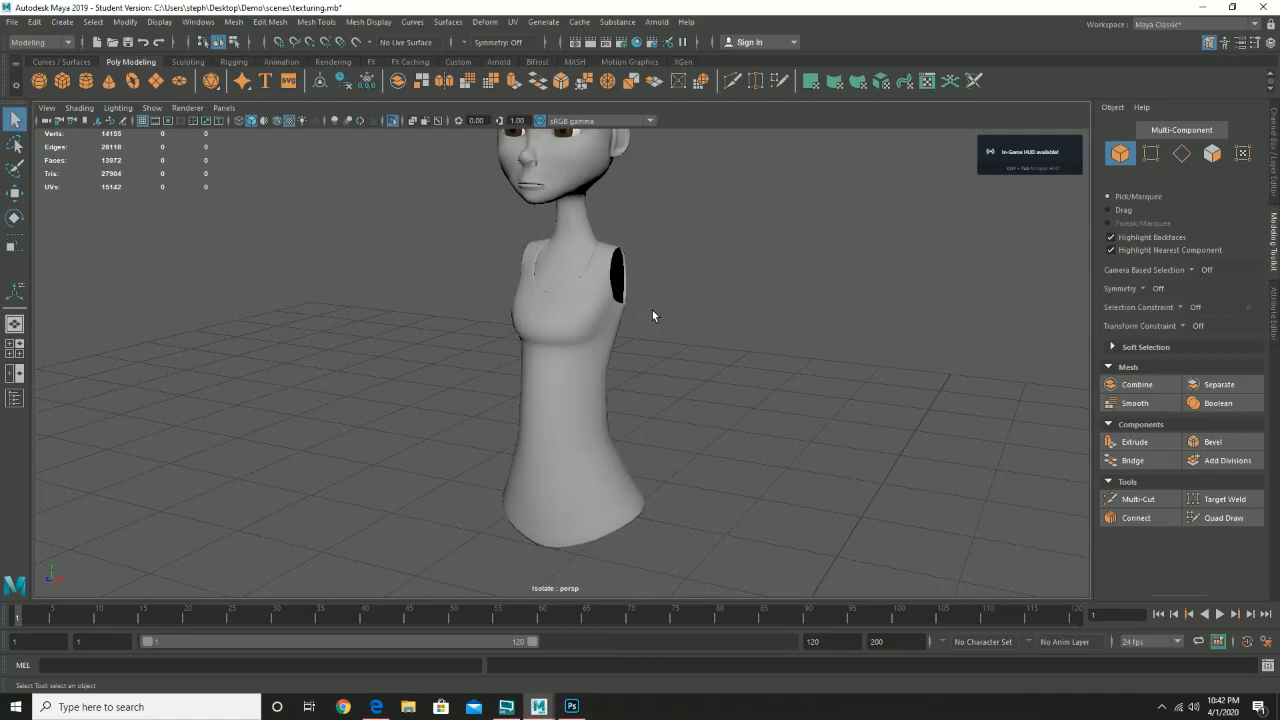
click(593, 276)
- Create a new Blinn material in Hypershade and rename blinn1 to eye_mat
click(637, 42)
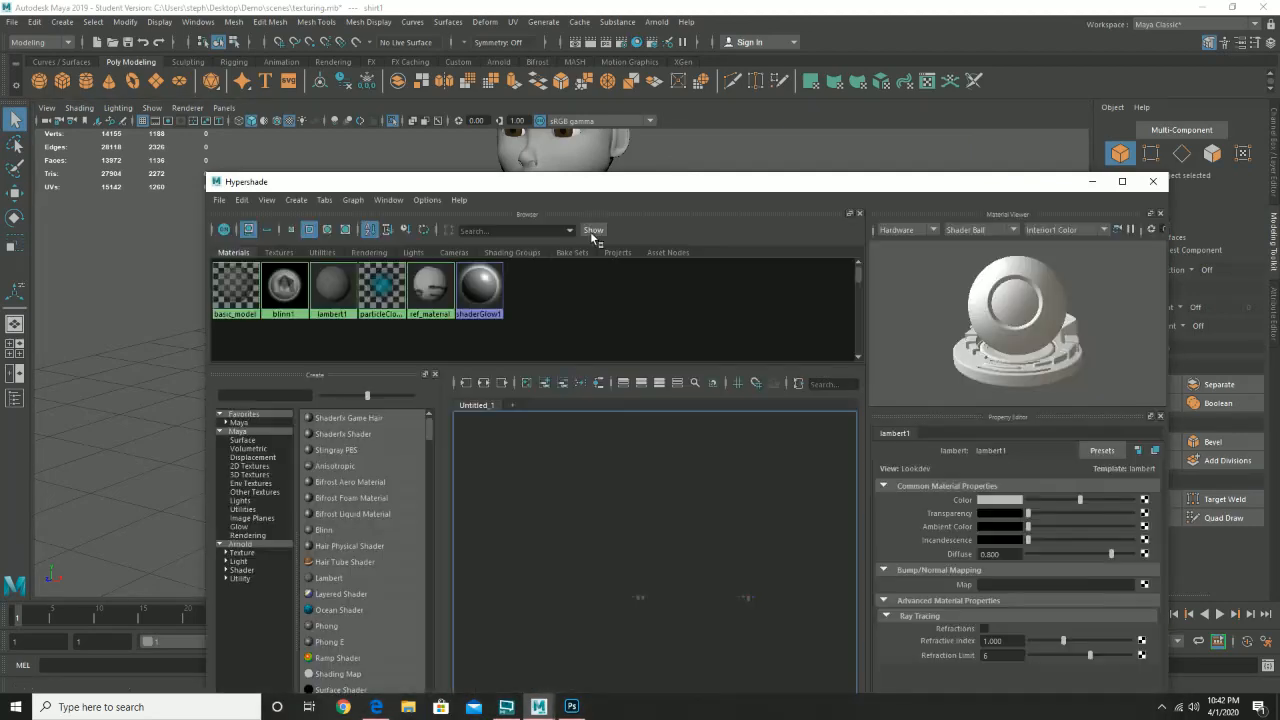
drag(553, 186, 936, 170)
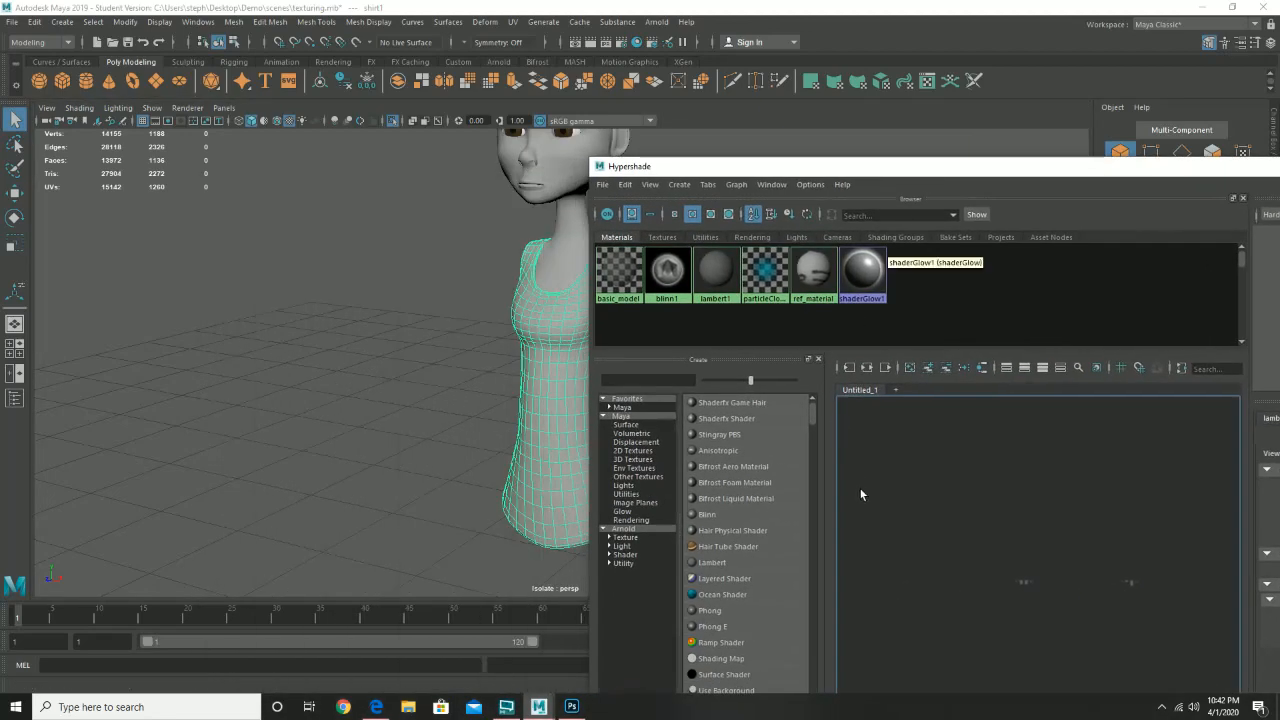
click(706, 515)
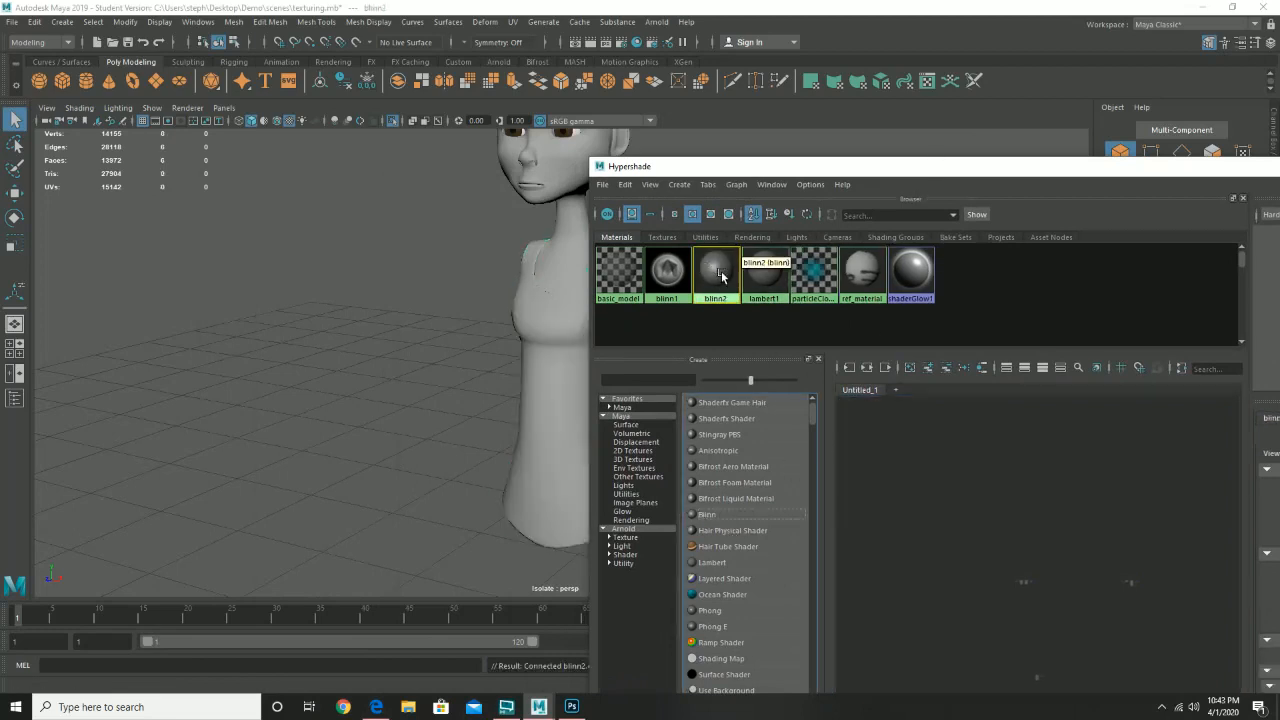
click(663, 284)
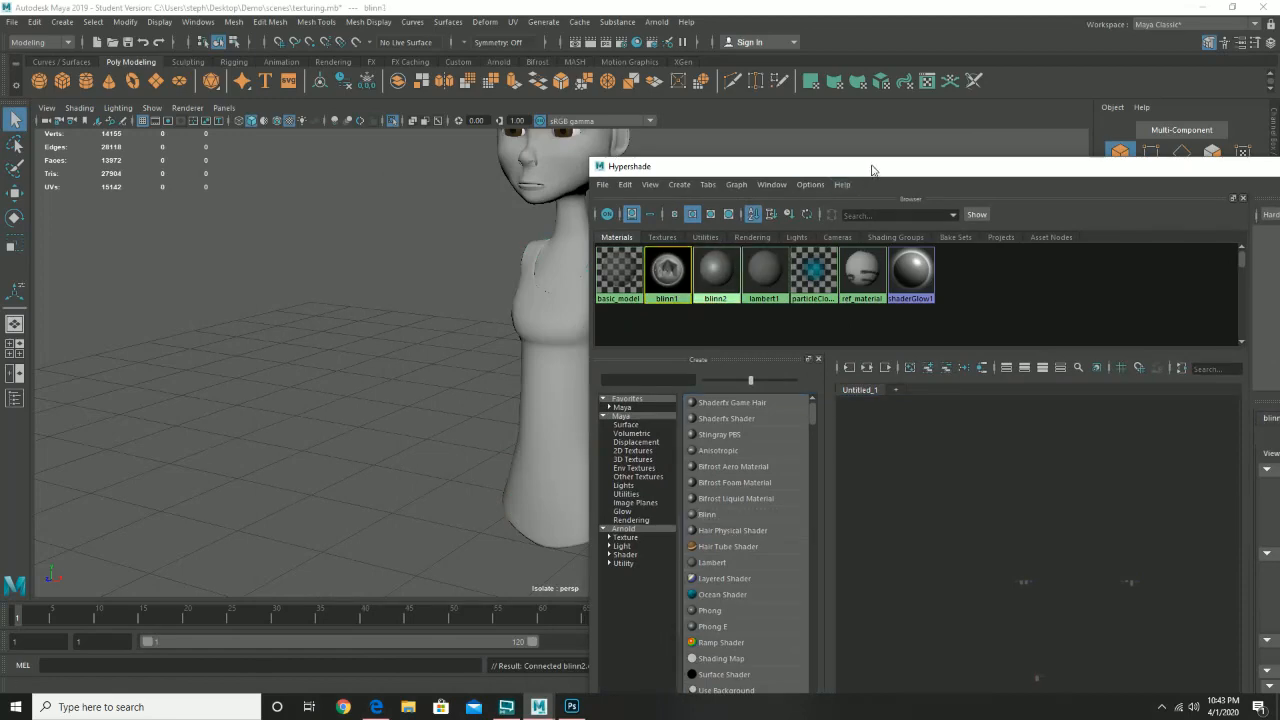
drag(870, 168, 417, 112)
drag(928, 380, 869, 384)
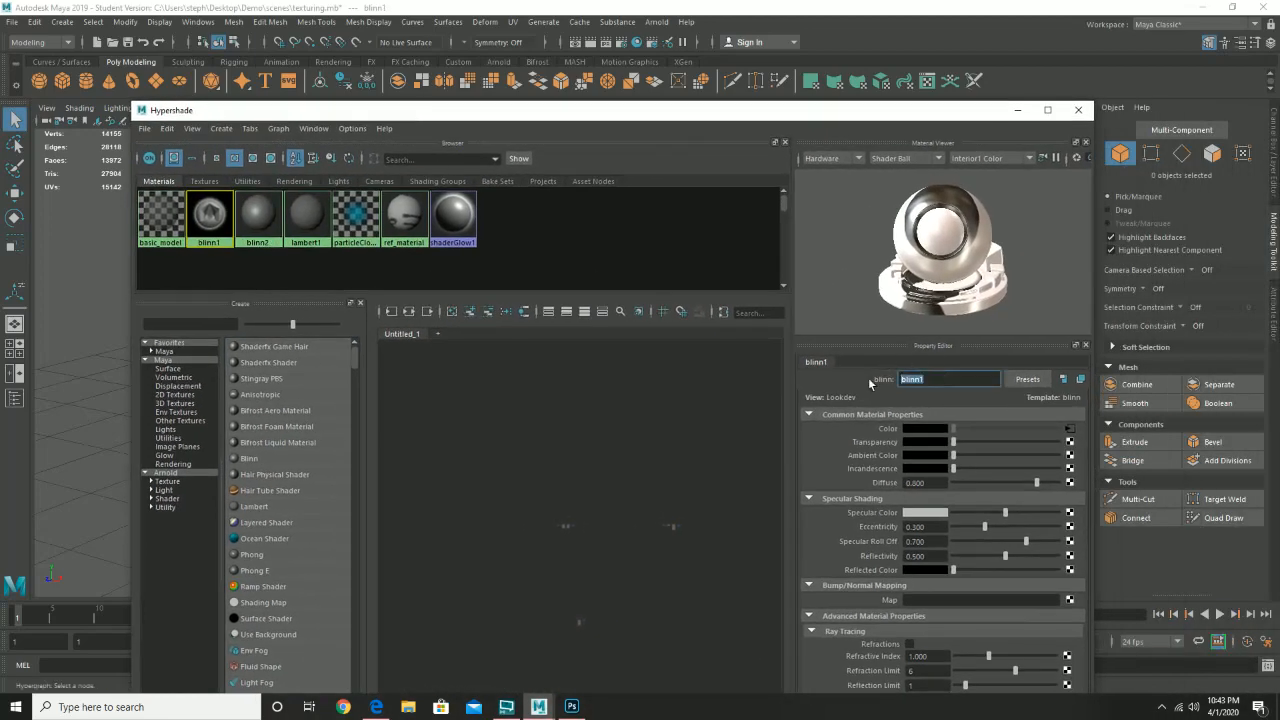
text(eye_mat)
key(Return)
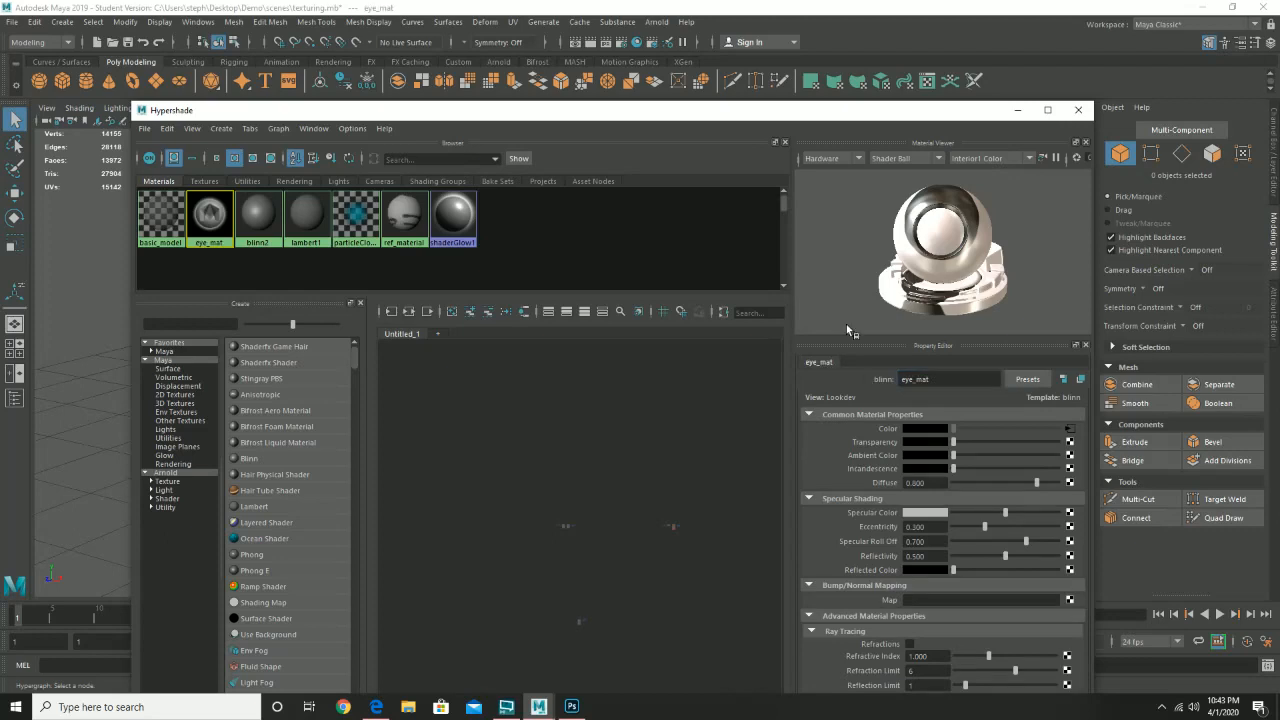
- Rename blinn2 to shirt_mat, set Eccentricity 0.077 and Specular Roll Off 0.135, and map its Color
double_click(255, 214)
double_click(903, 379)
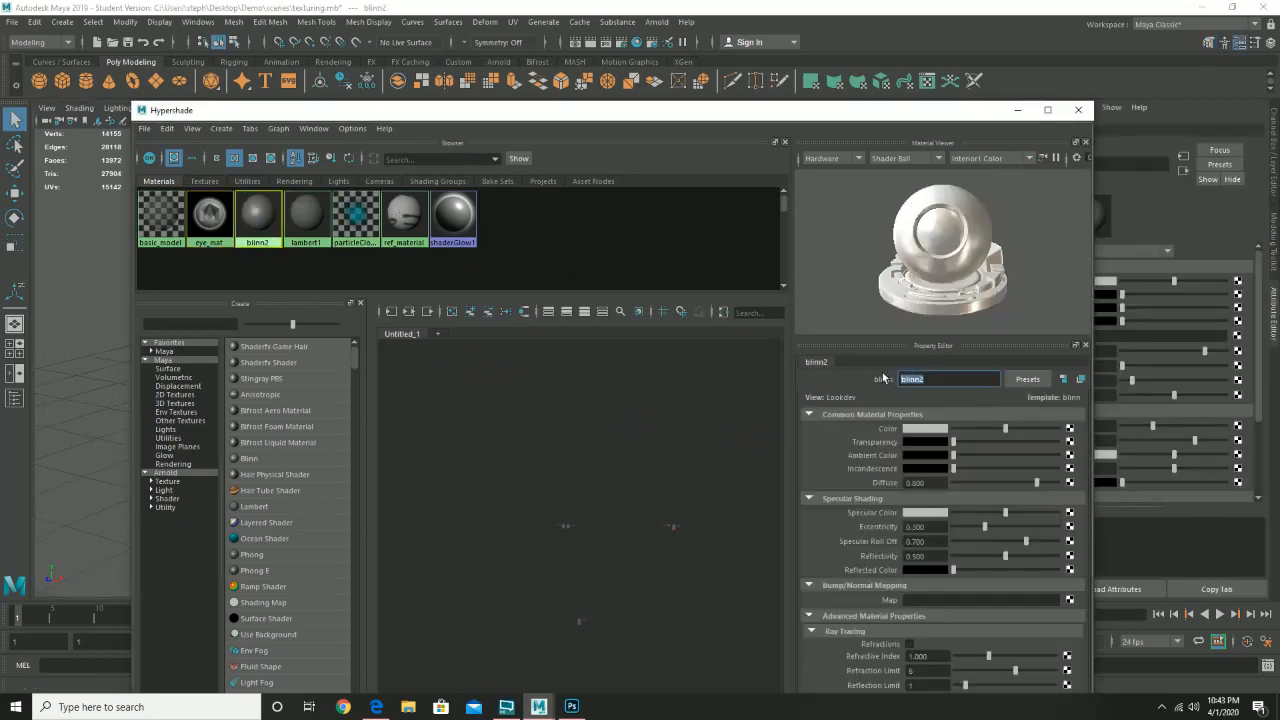
text(shirt_mat)
key(Return)
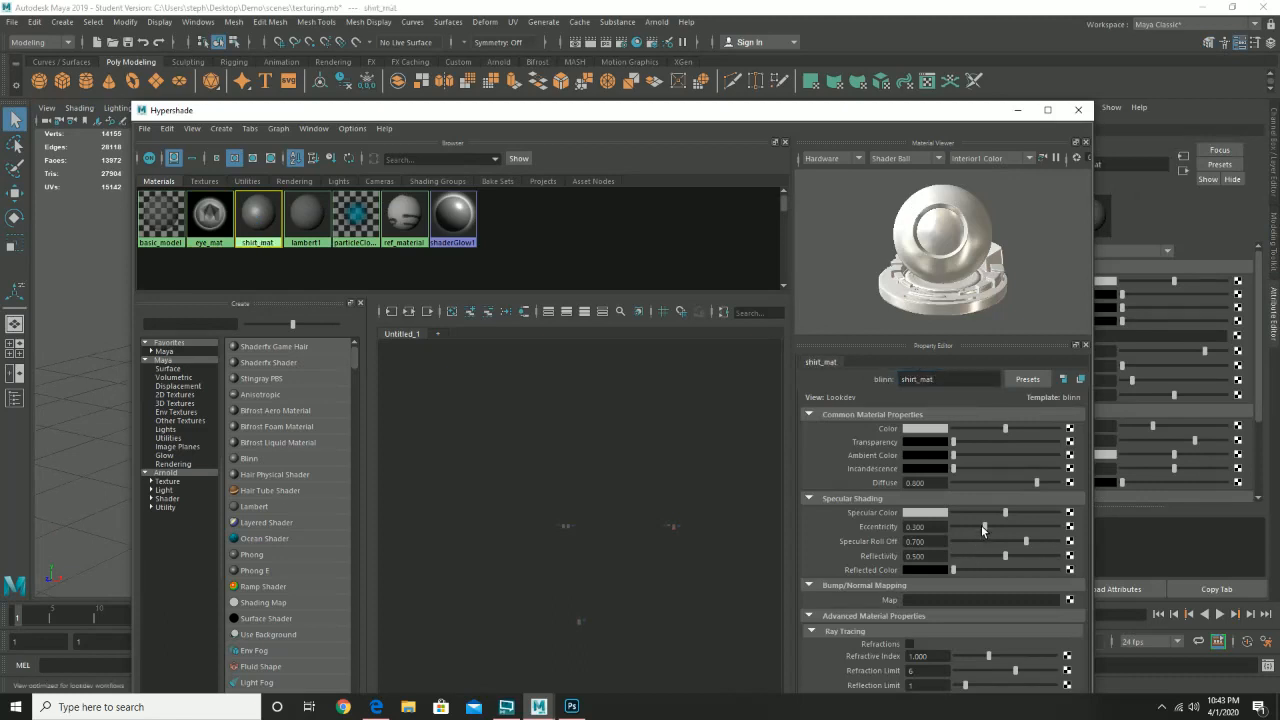
drag(979, 527, 966, 552)
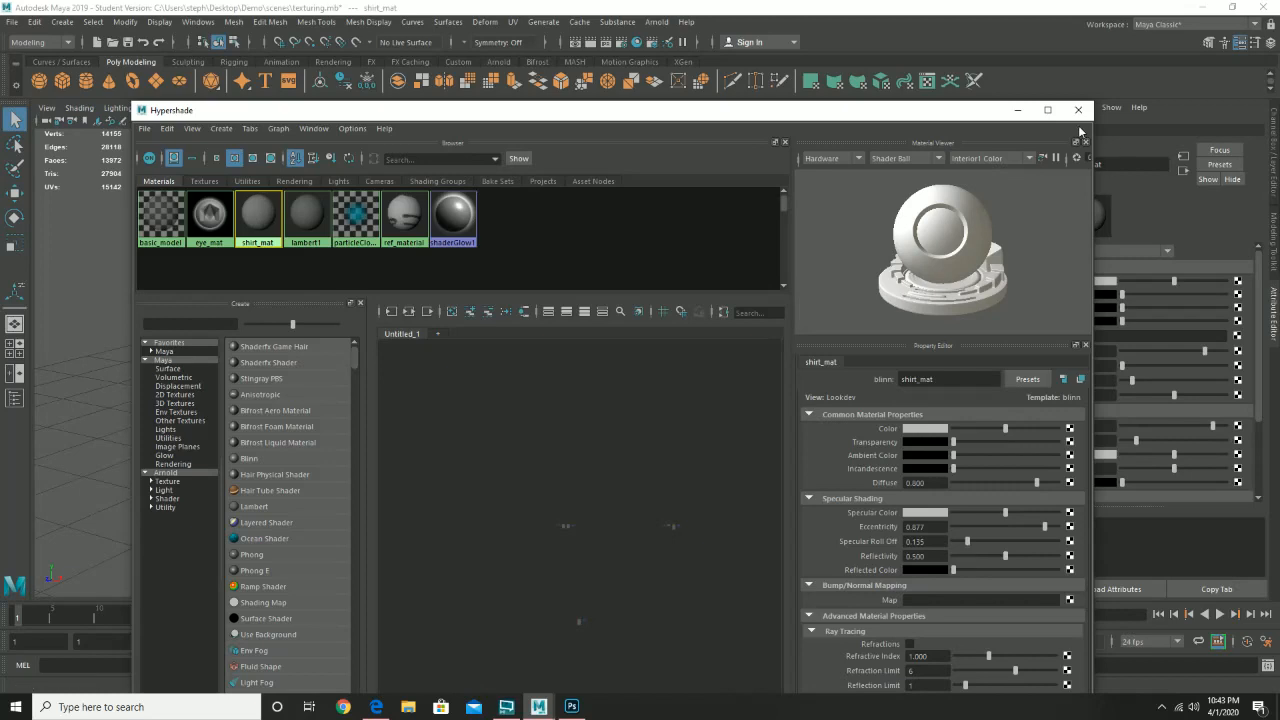
click(1069, 428)
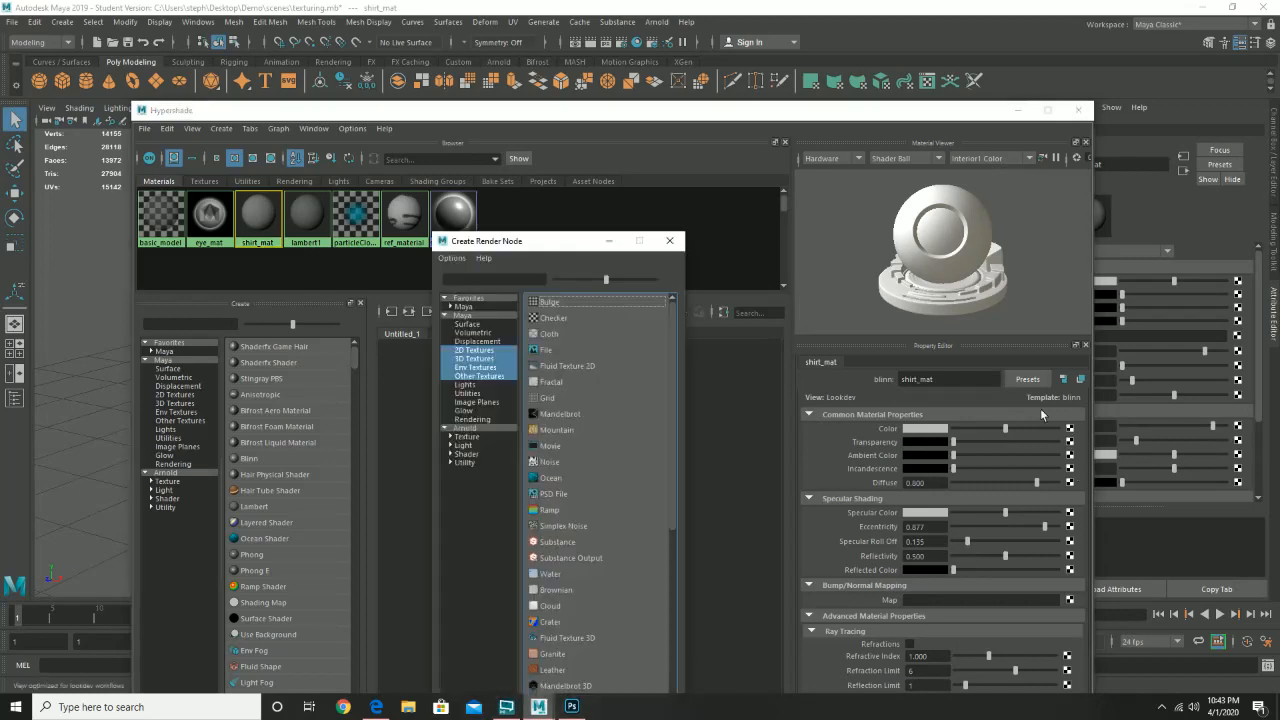
- Add a File texture to shirt_mat's Color using shirt_color.psd as the image
click(547, 349)
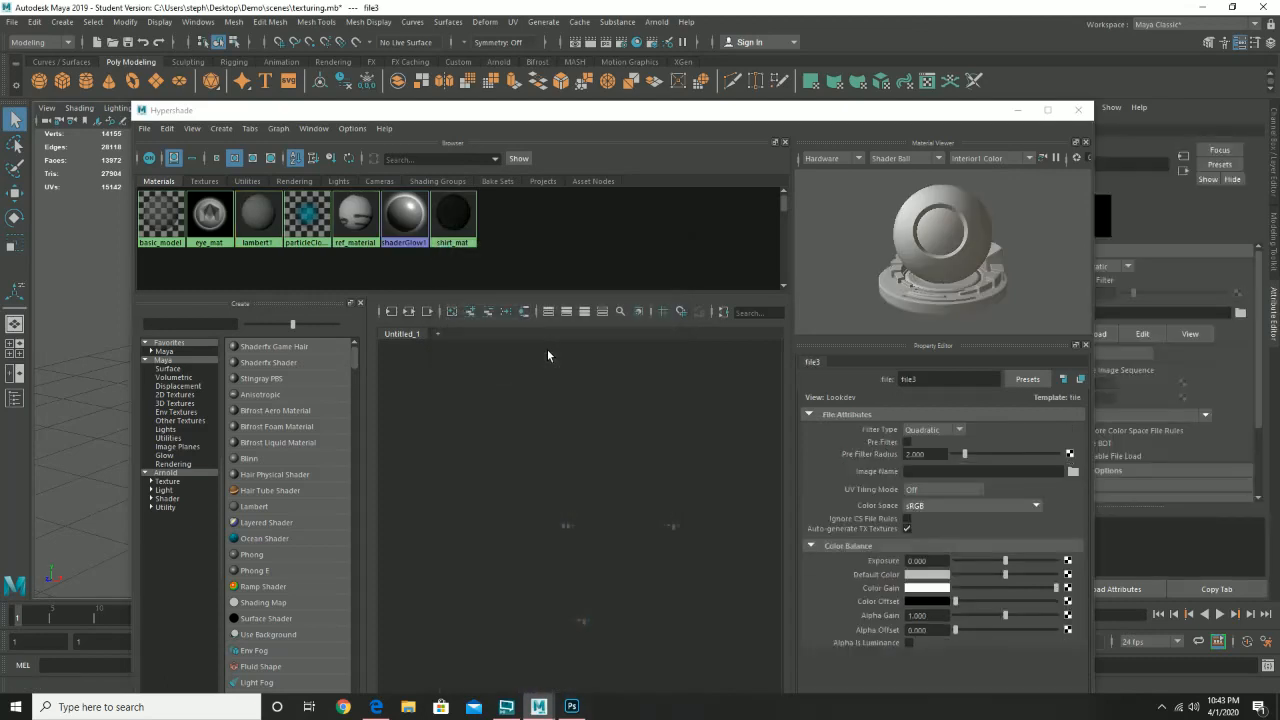
click(1071, 471)
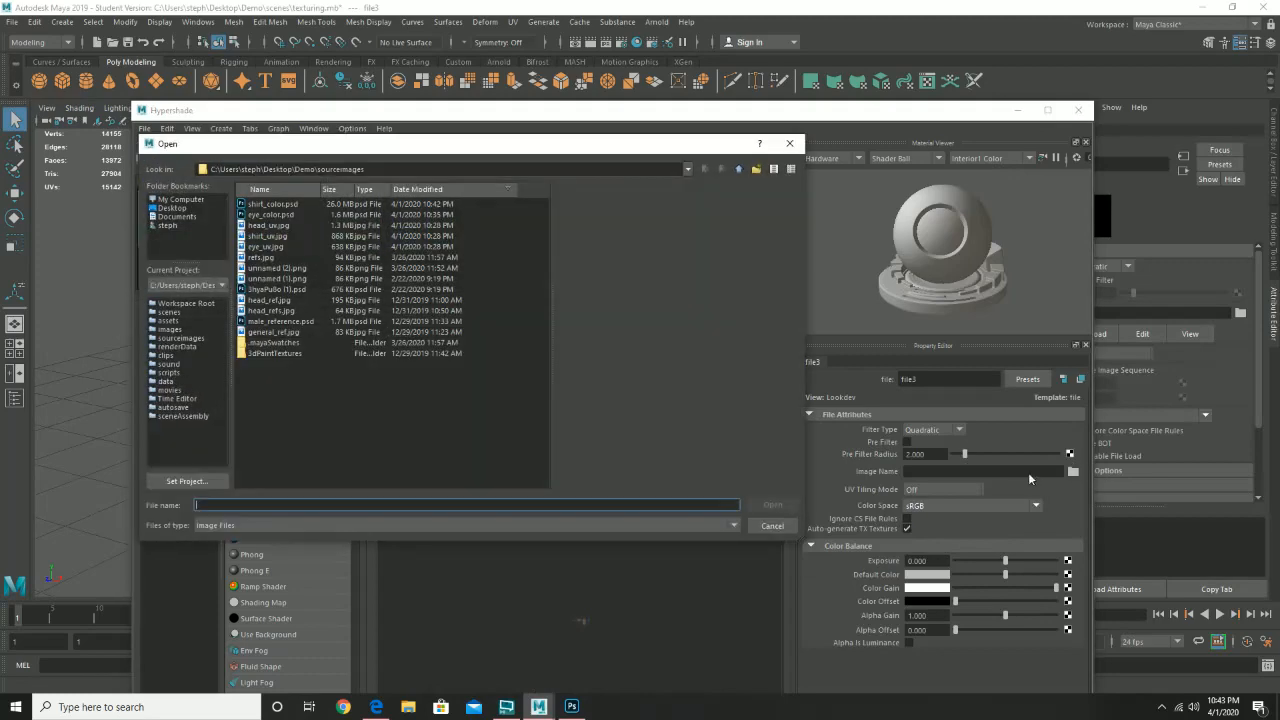
click(294, 205)
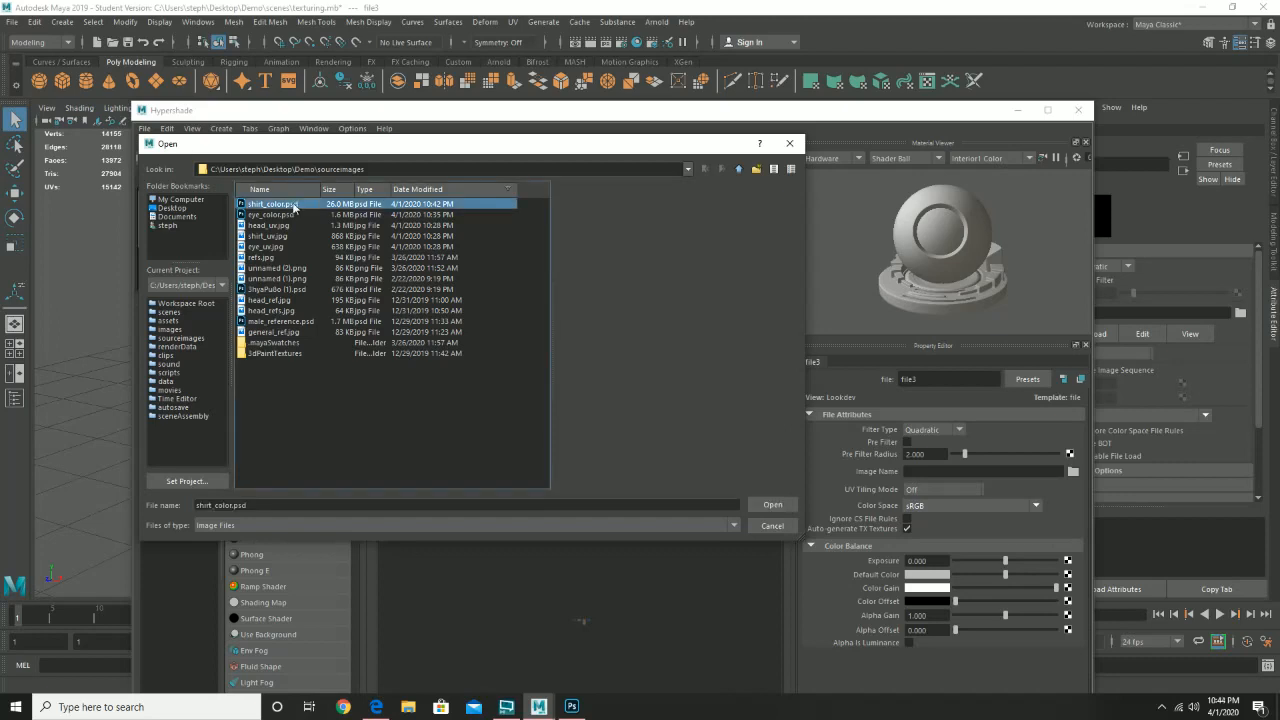
double_click(294, 205)
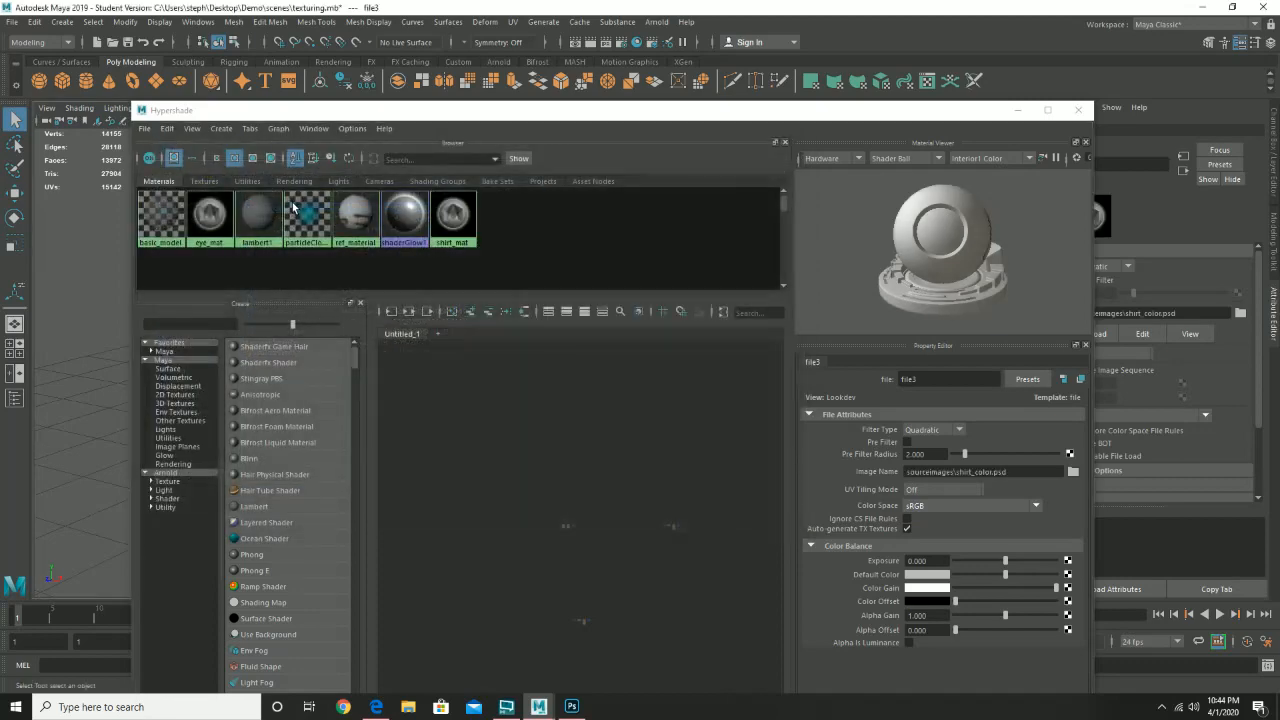
- Assign shirt_mat to the shirt and view the textured shirt front
drag(476, 112, 951, 186)
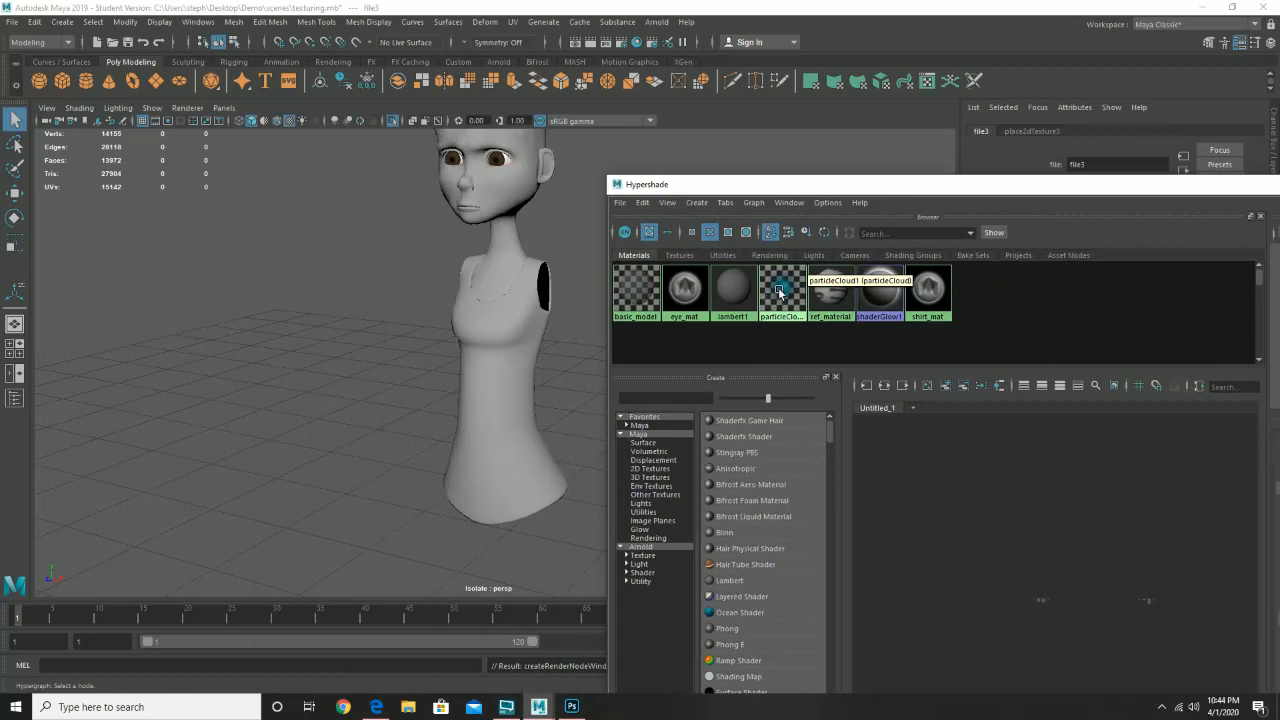
mouse_move(929, 287)
mouse_down()
mouse_move(935, 322)
mouse_move(573, 364)
mouse_move(337, 343)
mouse_move(493, 397)
mouse_move(477, 403)
mouse_move(805, 414)
mouse_up()
drag(556, 390, 516, 379)
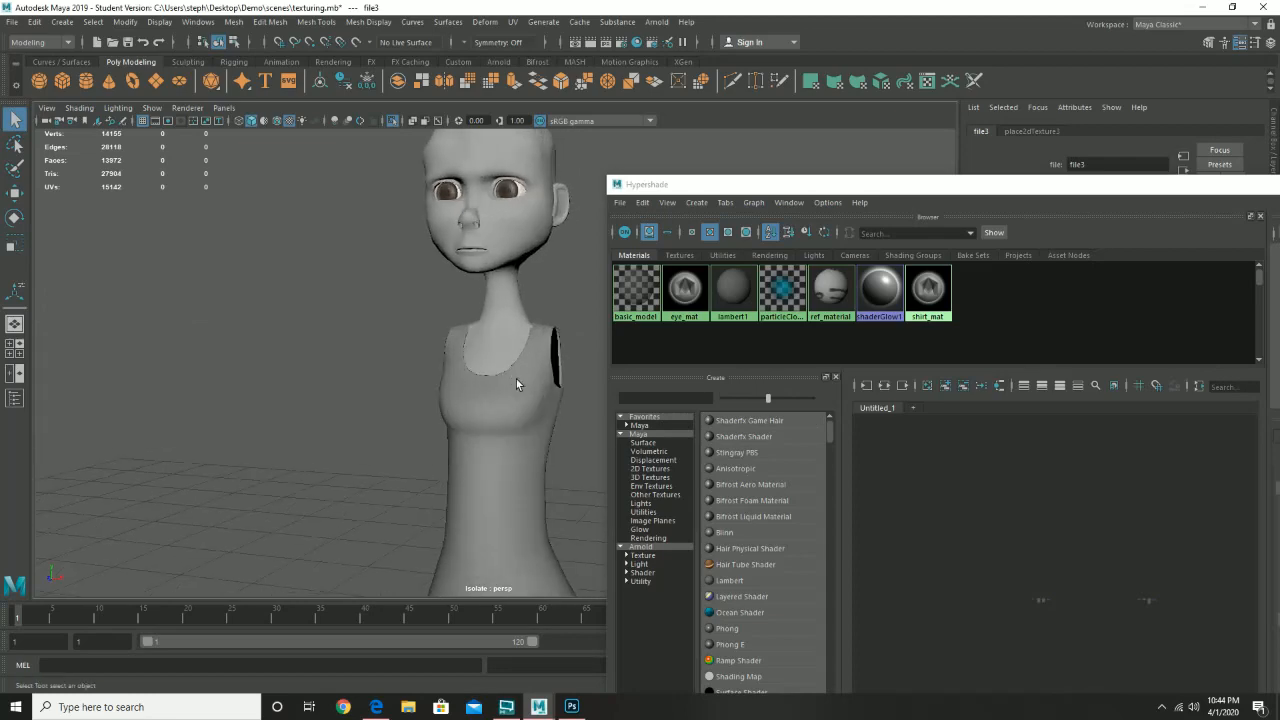
drag(856, 189, 749, 189)
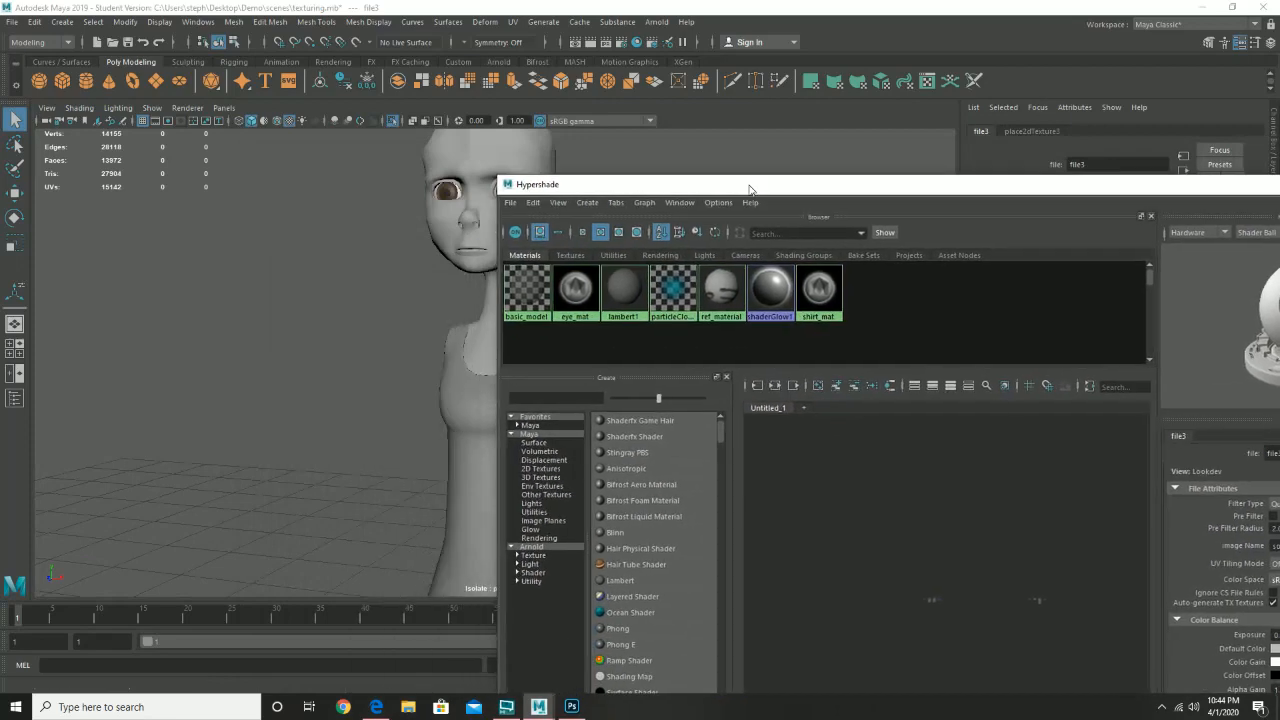
click(569, 707)
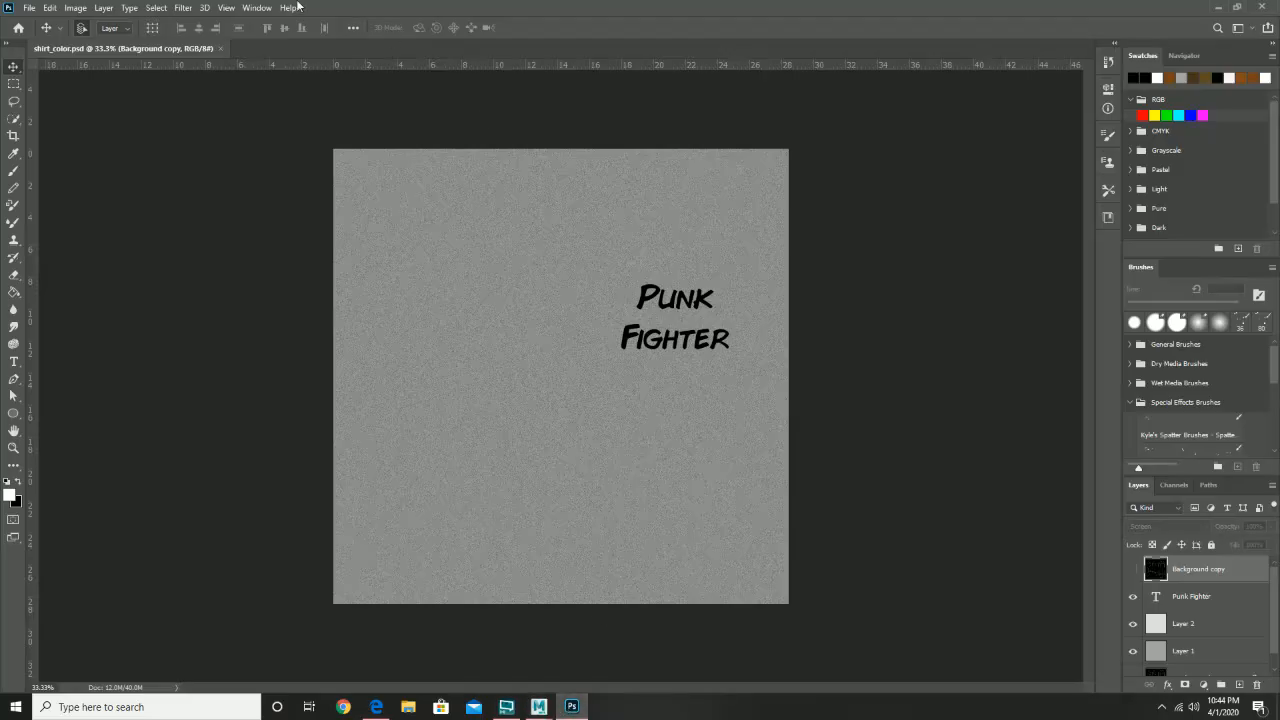
- Close the shirt_color.psd document and open head_uv.jpg through File > Open
click(223, 49)
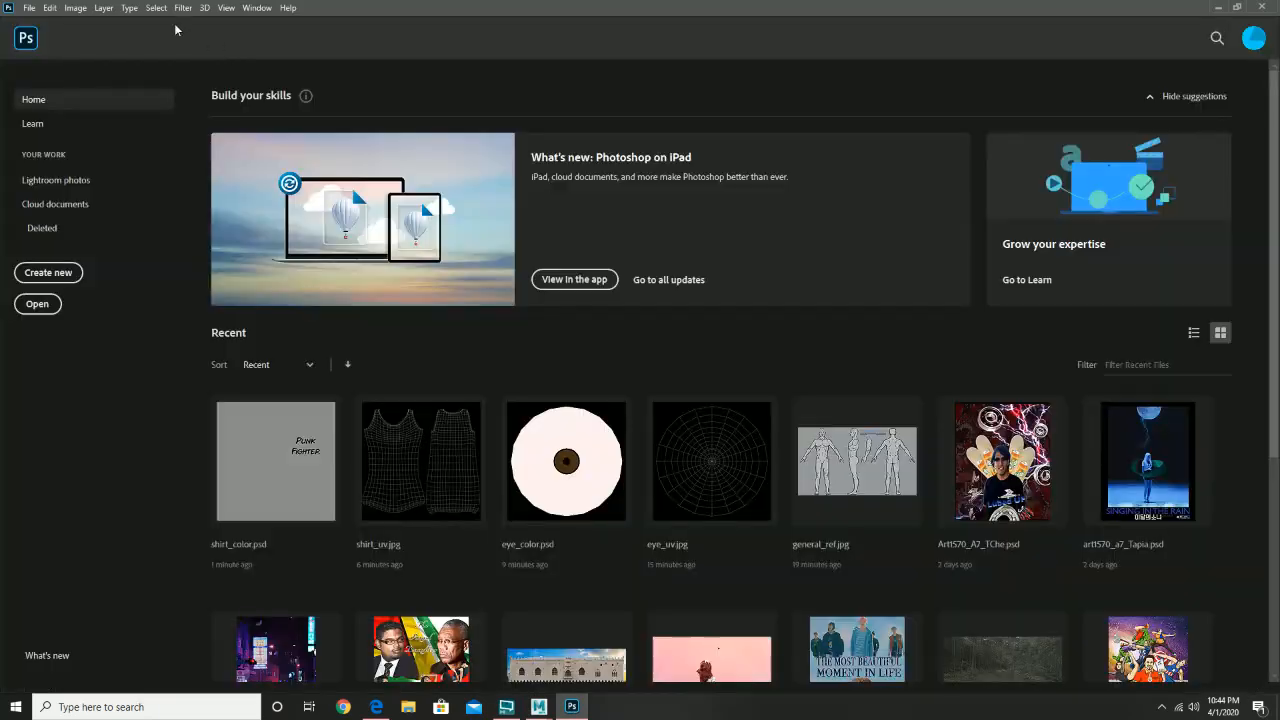
click(30, 7)
mouse_move(189, 91)
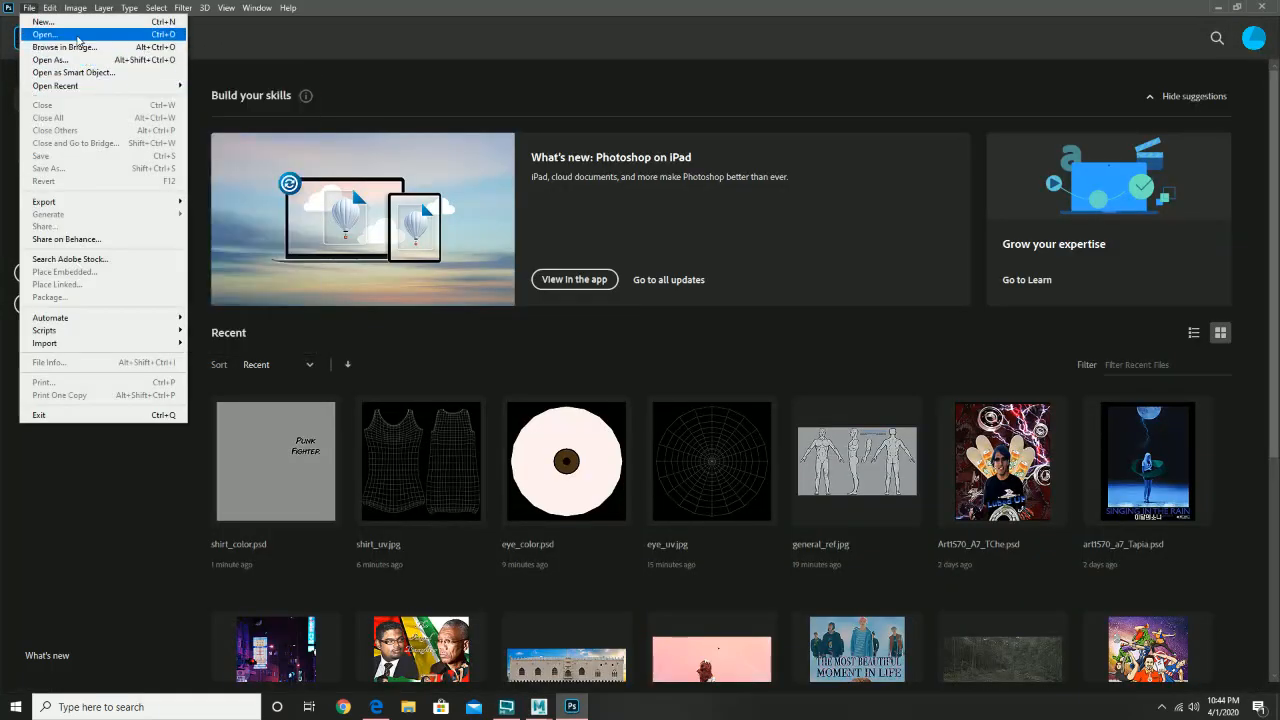
click(45, 34)
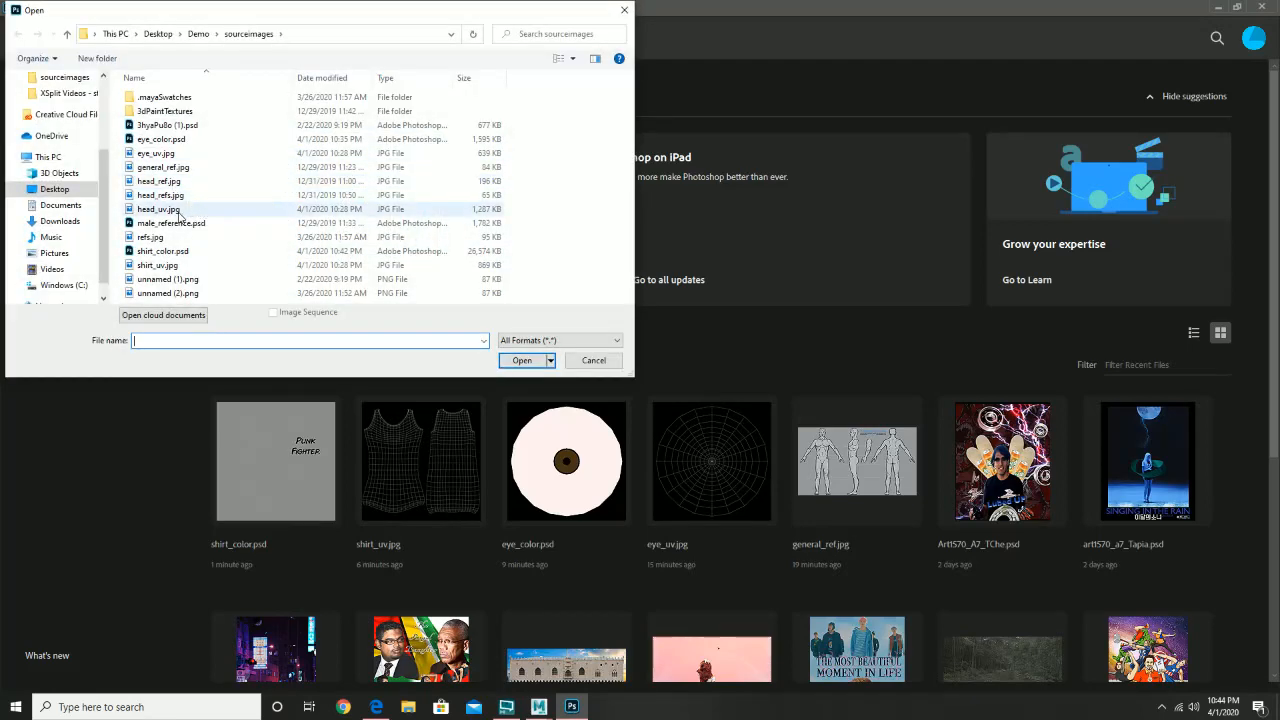
click(179, 211)
double_click(179, 212)
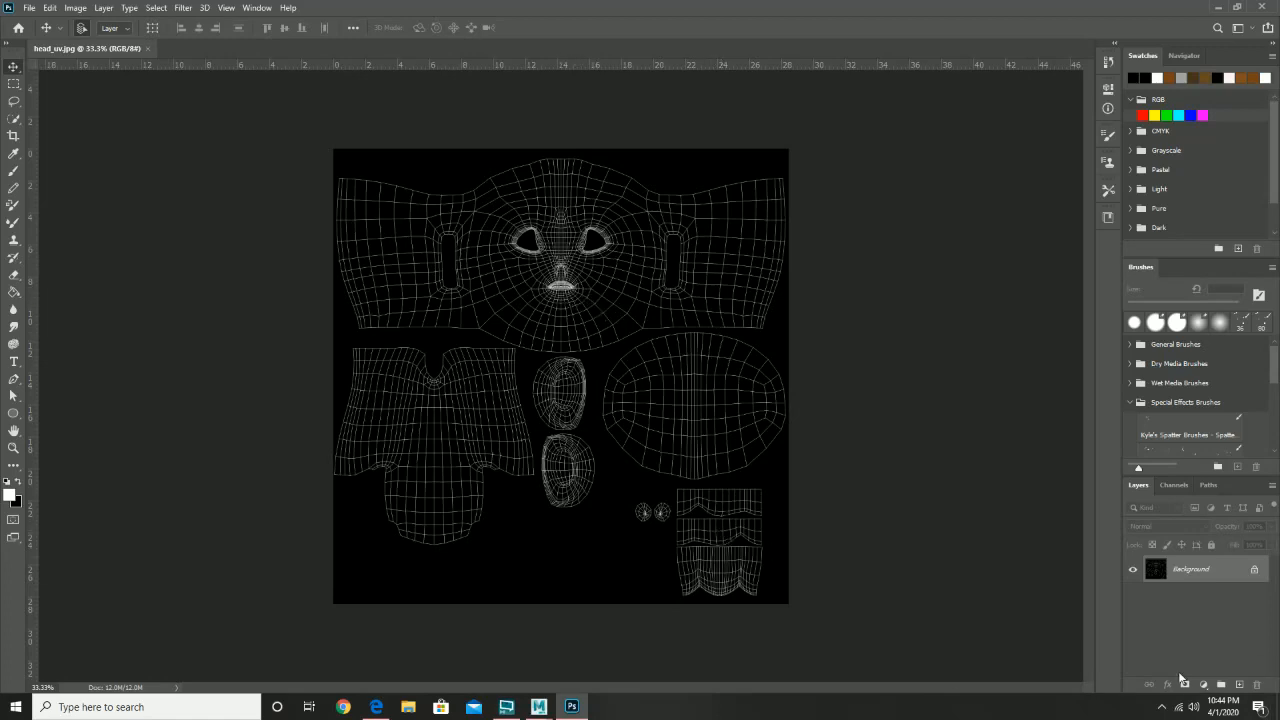
- Add an empty Layer 1 above Background, reselect Background, and zoom in on the torso shell
click(1240, 685)
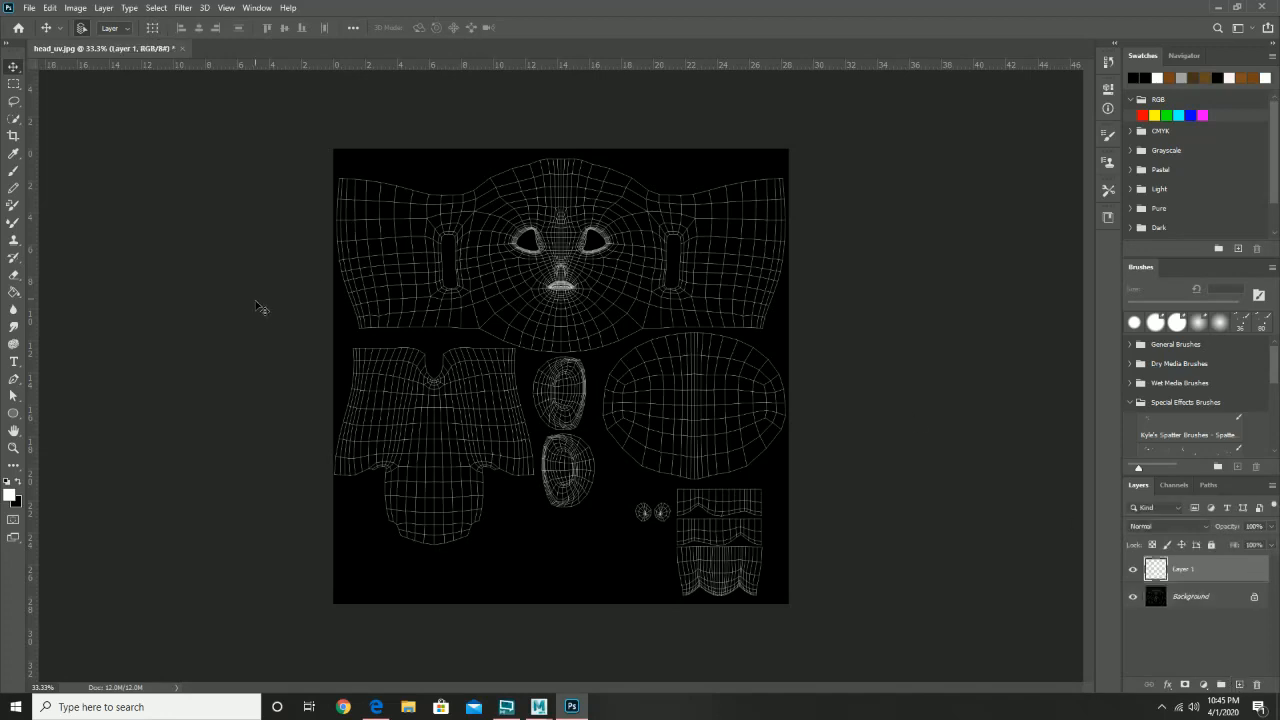
click(1184, 599)
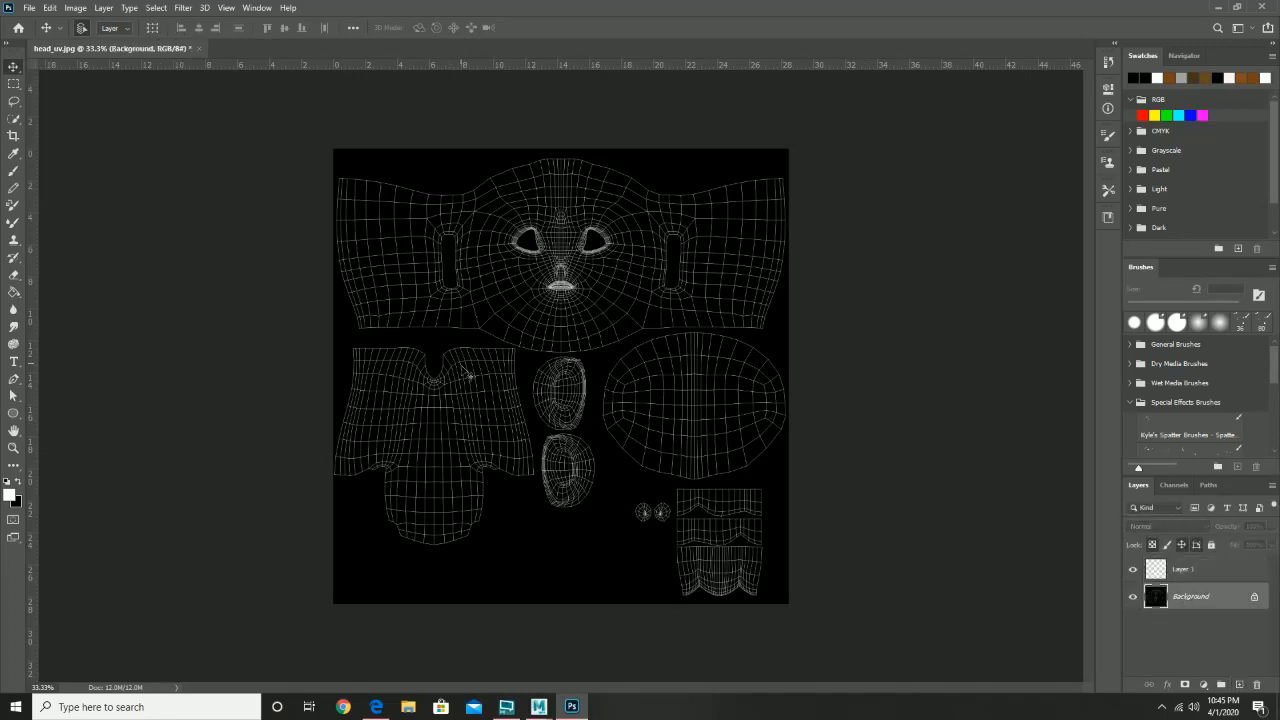
key(z)
click(451, 369)
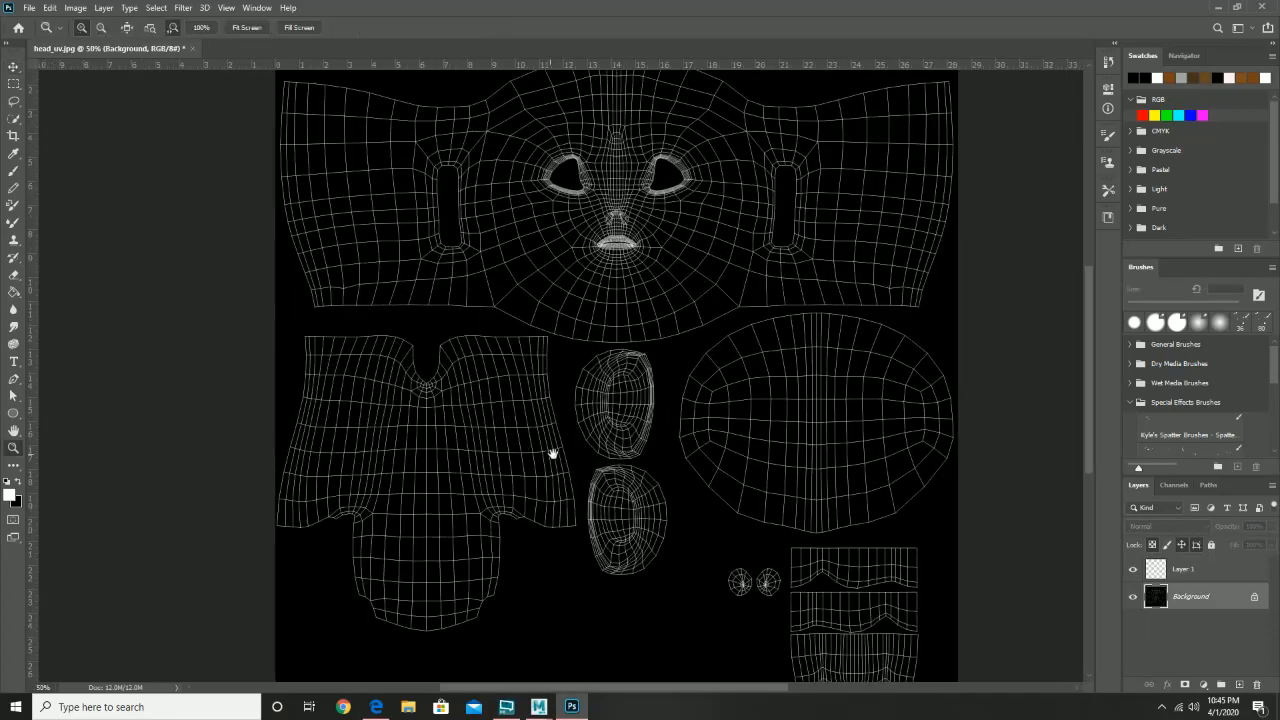
drag(552, 454, 502, 396)
click(431, 395)
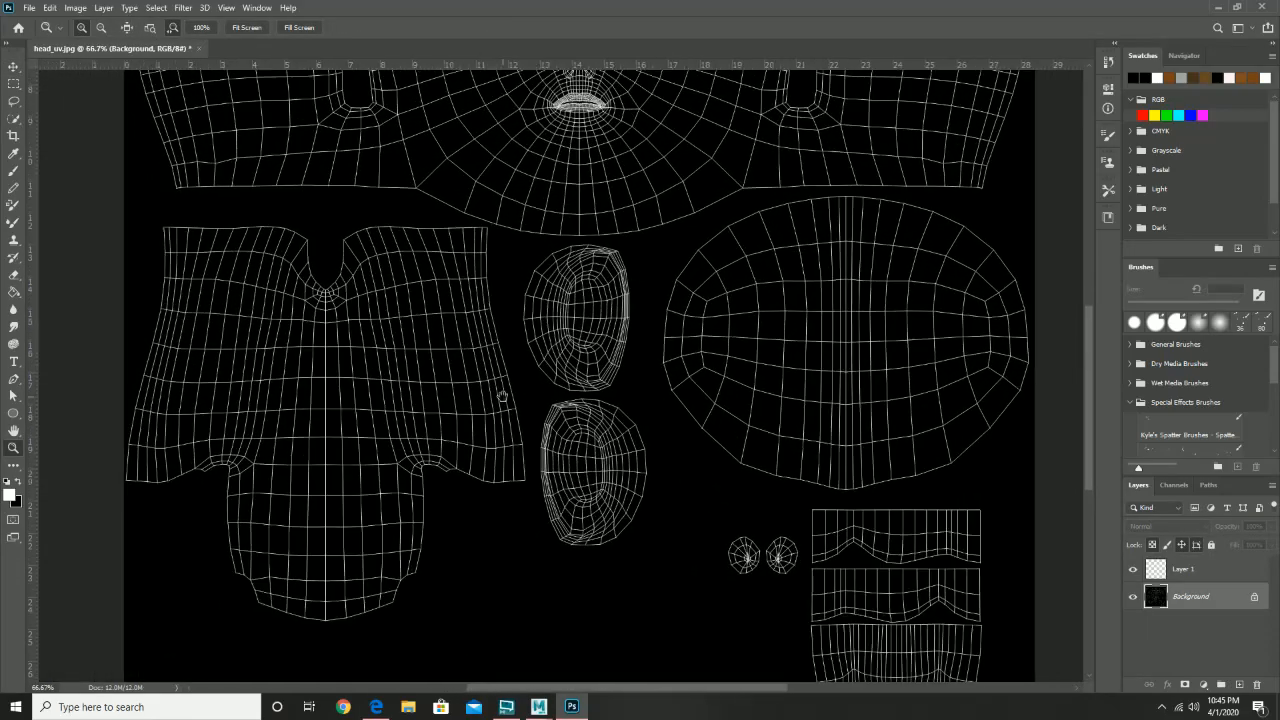
- Quick-select the whole torso shell, subtracting the stray strip outside the mesh
click(14, 120)
mouse_move(256, 365)
mouse_down()
mouse_move(233, 343)
mouse_move(216, 285)
mouse_move(229, 246)
mouse_move(269, 258)
mouse_move(330, 364)
mouse_move(432, 281)
mouse_move(447, 371)
mouse_move(369, 414)
mouse_move(341, 510)
mouse_move(342, 566)
mouse_move(311, 572)
mouse_move(232, 417)
mouse_move(168, 453)
mouse_move(161, 379)
mouse_move(192, 244)
mouse_move(168, 243)
mouse_move(163, 357)
mouse_move(137, 464)
mouse_move(177, 322)
mouse_move(138, 423)
mouse_up()
drag(157, 357, 150, 366)
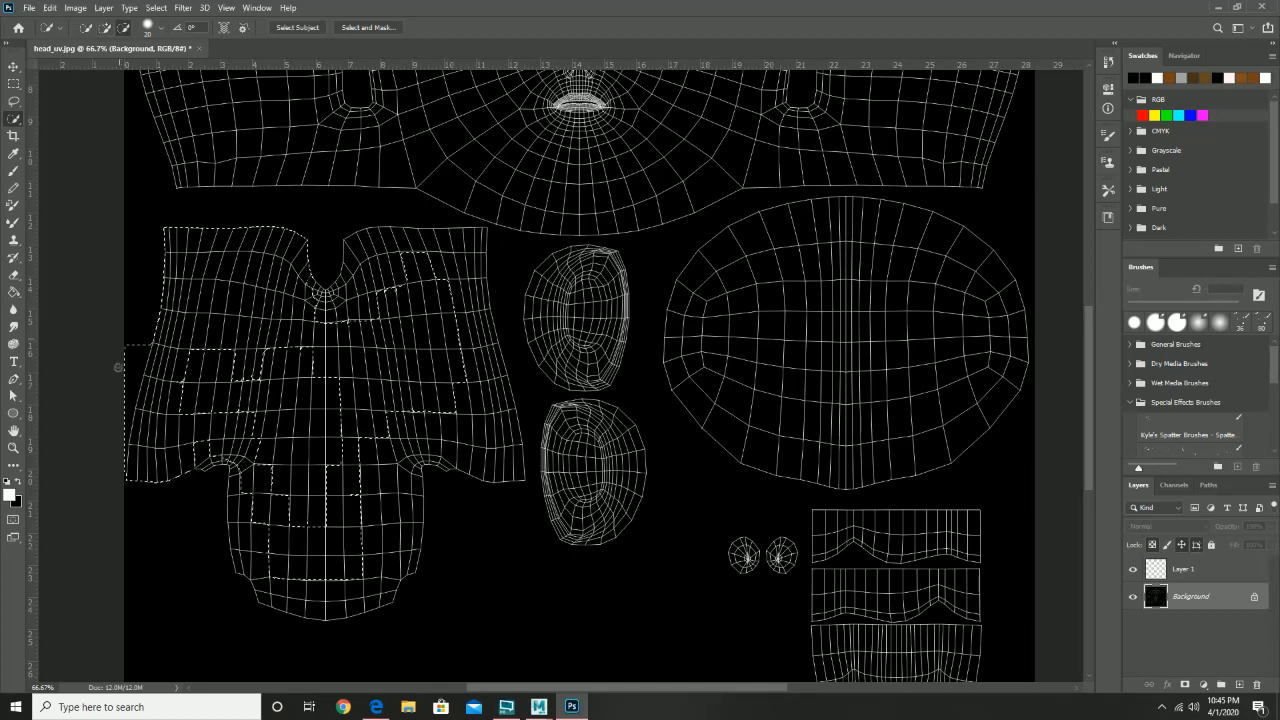
alt+click(130, 361)
mouse_move(180, 345)
mouse_down()
mouse_move(345, 392)
mouse_move(352, 435)
mouse_move(193, 451)
mouse_move(262, 482)
mouse_move(281, 535)
mouse_move(264, 549)
mouse_move(243, 469)
mouse_move(246, 560)
mouse_move(265, 588)
mouse_move(294, 600)
mouse_move(380, 586)
mouse_move(362, 603)
mouse_move(304, 604)
mouse_up()
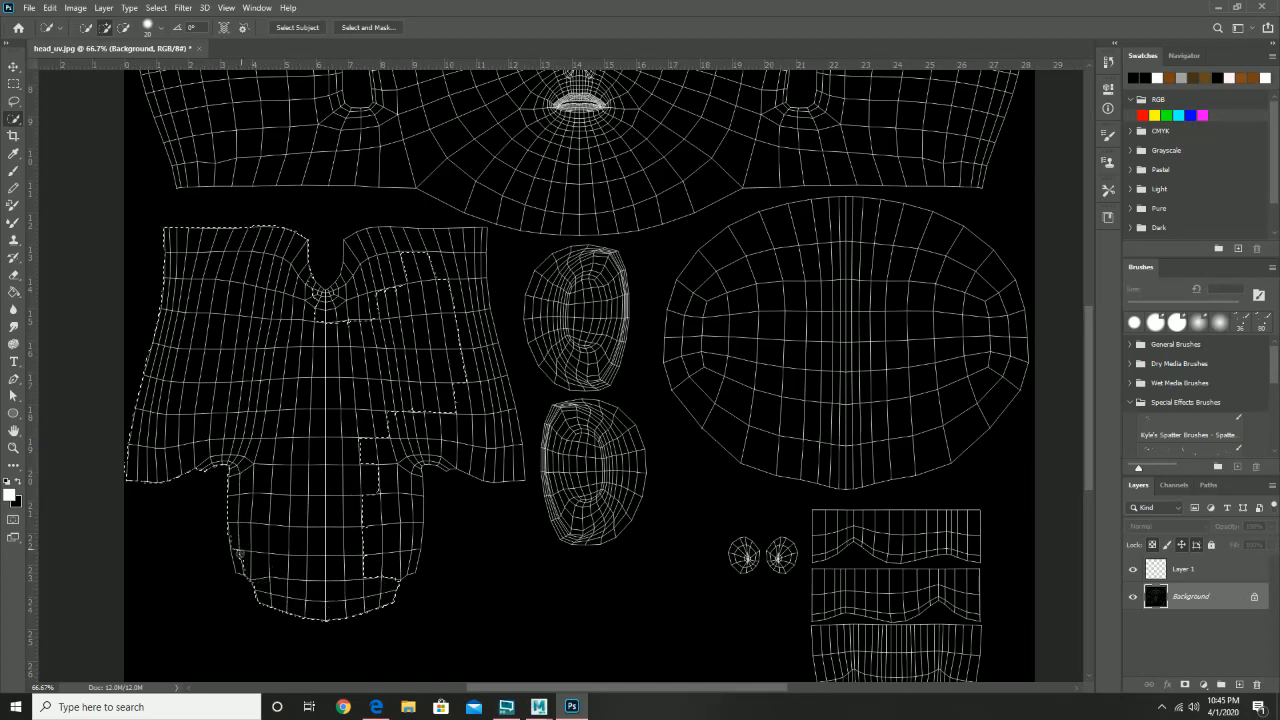
mouse_move(240, 554)
mouse_down()
mouse_move(411, 546)
mouse_move(419, 499)
mouse_move(372, 507)
mouse_up()
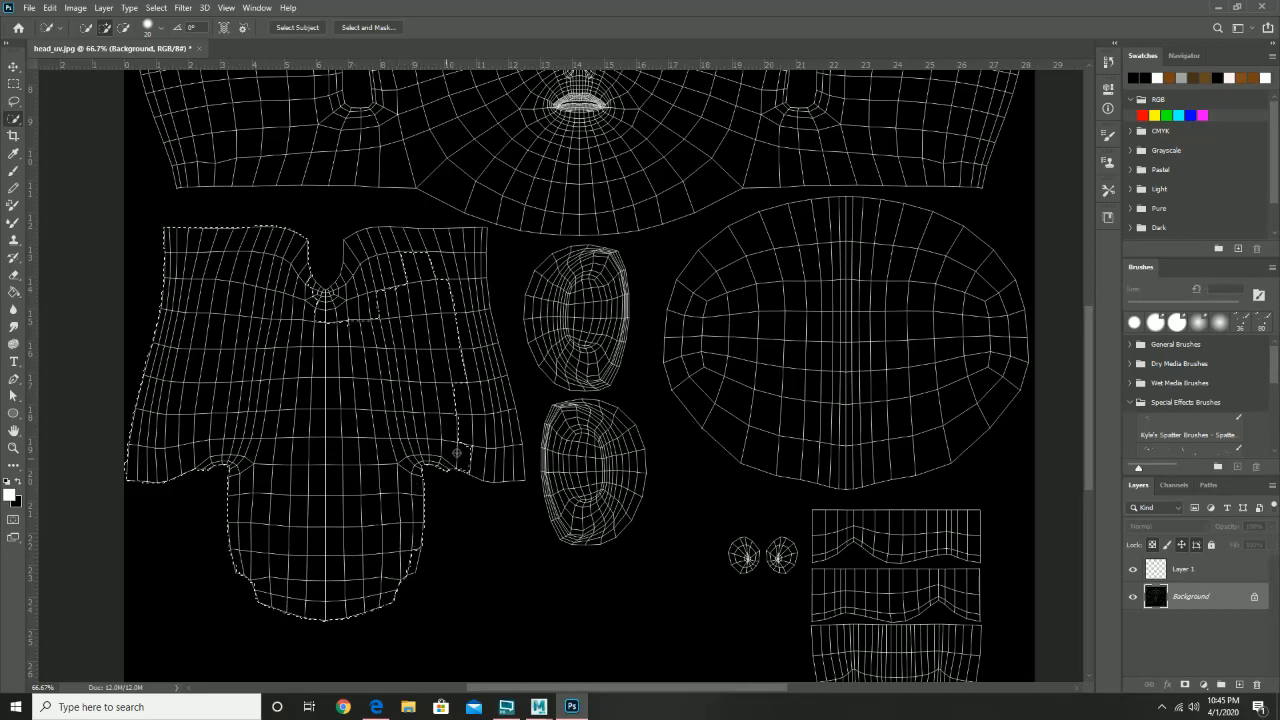
mouse_move(503, 453)
mouse_down()
mouse_move(460, 300)
mouse_move(472, 240)
mouse_move(428, 238)
mouse_move(358, 279)
mouse_up()
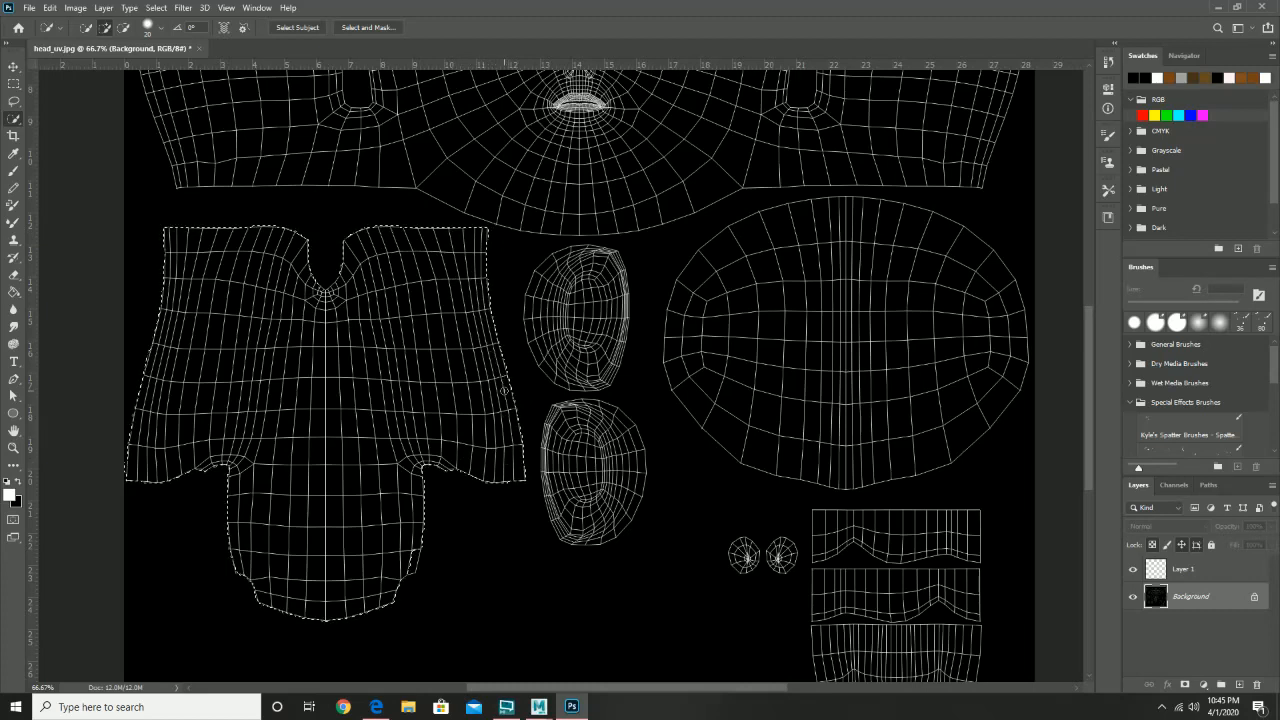
- Add the small oval and large oval shells to the selection, then start on the forehead
mouse_move(560, 300)
mouse_down()
mouse_move(554, 268)
mouse_move(577, 252)
mouse_move(607, 312)
mouse_move(597, 345)
mouse_move(570, 345)
mouse_move(549, 266)
mouse_up()
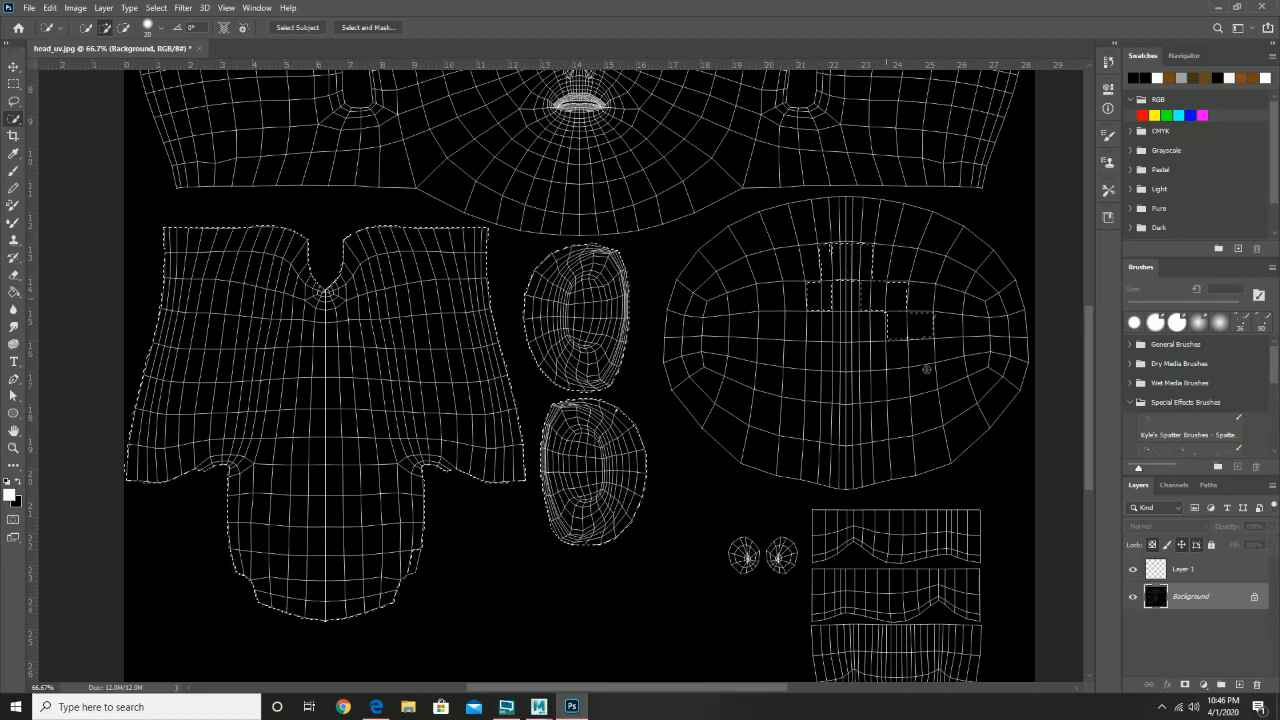
mouse_move(814, 294)
mouse_down()
mouse_move(749, 298)
mouse_move(936, 358)
mouse_up()
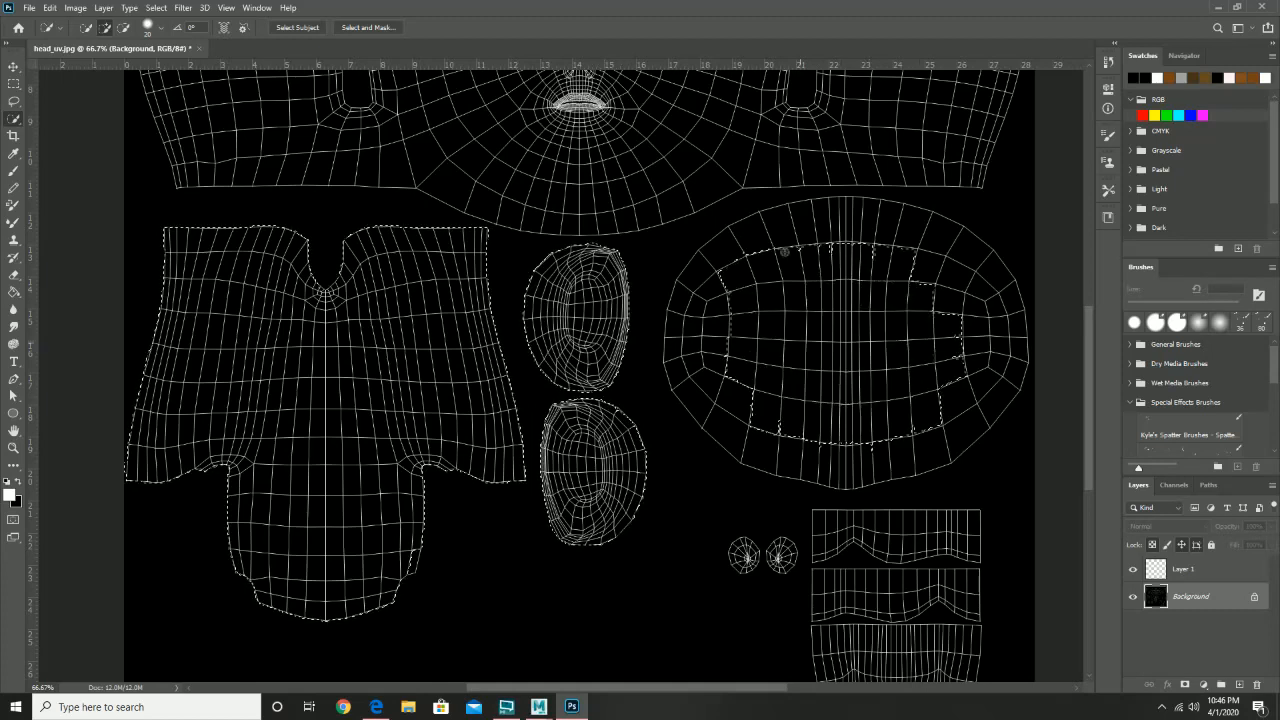
mouse_move(789, 252)
mouse_down()
mouse_move(969, 283)
mouse_move(848, 238)
mouse_up()
mouse_move(732, 320)
mouse_down()
mouse_move(758, 255)
mouse_move(707, 280)
mouse_move(693, 337)
mouse_move(702, 265)
mouse_move(686, 353)
mouse_move(712, 418)
mouse_move(821, 467)
mouse_move(930, 440)
mouse_move(1004, 380)
mouse_move(995, 290)
mouse_move(958, 250)
mouse_move(991, 313)
mouse_up()
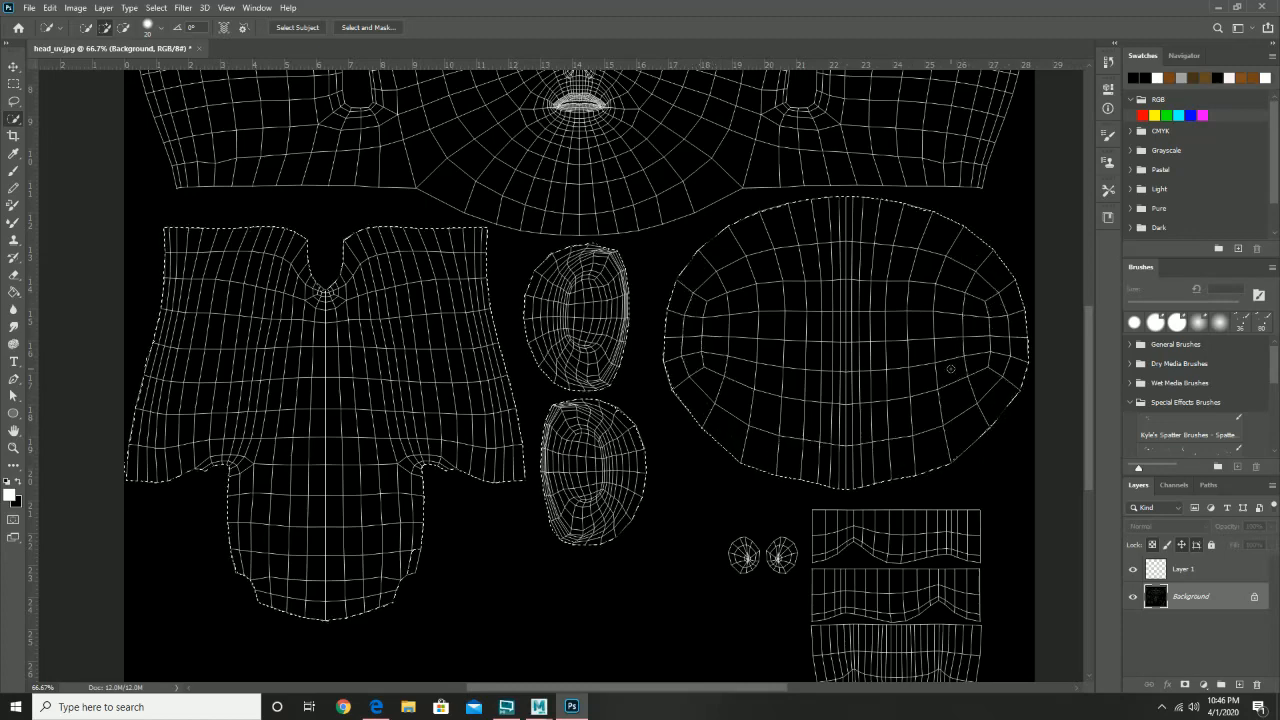
key(ctrl+d)
drag(771, 193, 851, 438)
mouse_move(661, 225)
mouse_down()
mouse_move(542, 185)
mouse_move(308, 202)
mouse_move(229, 189)
mouse_move(232, 156)
mouse_move(407, 183)
mouse_move(289, 191)
mouse_move(259, 295)
mouse_move(219, 171)
mouse_move(213, 205)
mouse_move(266, 428)
mouse_move(396, 440)
mouse_up()
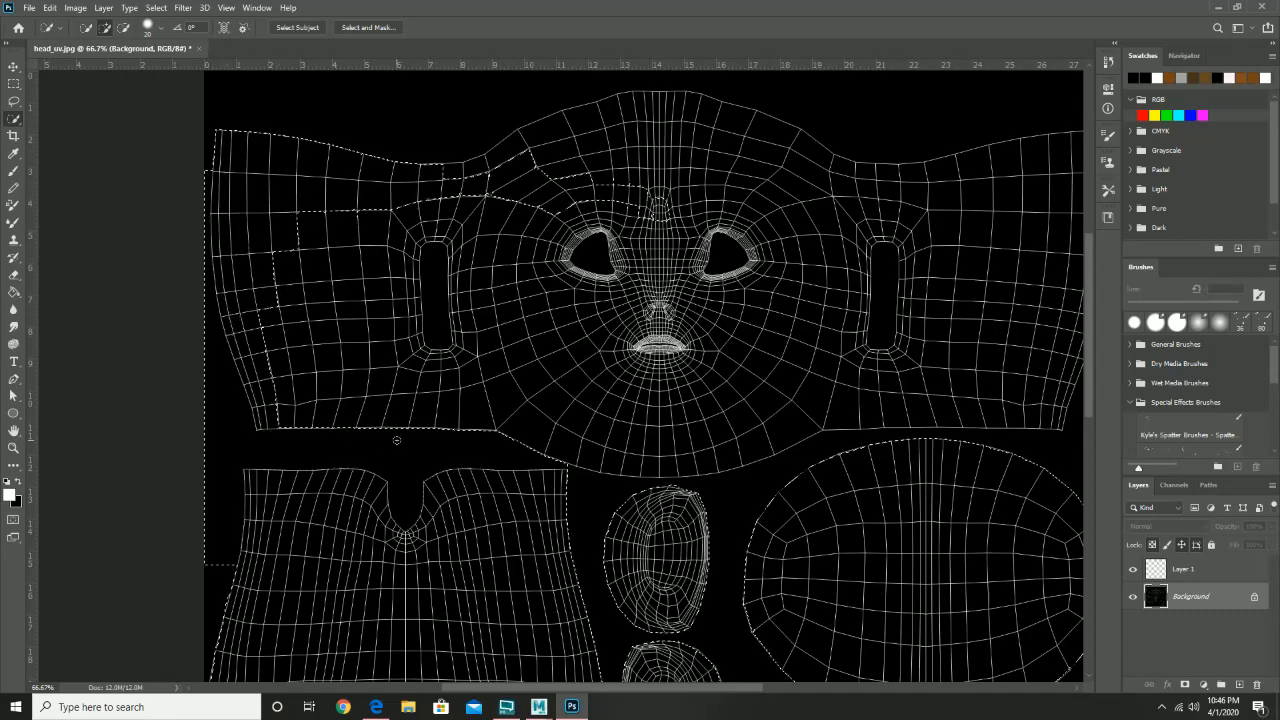
- Extend the selection over the forehead band, left edge and right ear area, excluding the left ear opening
key(ctrl+z)
mouse_move(373, 383)
mouse_down()
mouse_move(303, 312)
mouse_move(312, 201)
mouse_move(338, 168)
mouse_move(406, 198)
mouse_move(488, 186)
mouse_up()
mouse_move(617, 137)
mouse_down()
mouse_move(741, 145)
mouse_move(363, 201)
mouse_move(222, 155)
mouse_move(232, 291)
mouse_move(286, 413)
mouse_move(433, 436)
mouse_up()
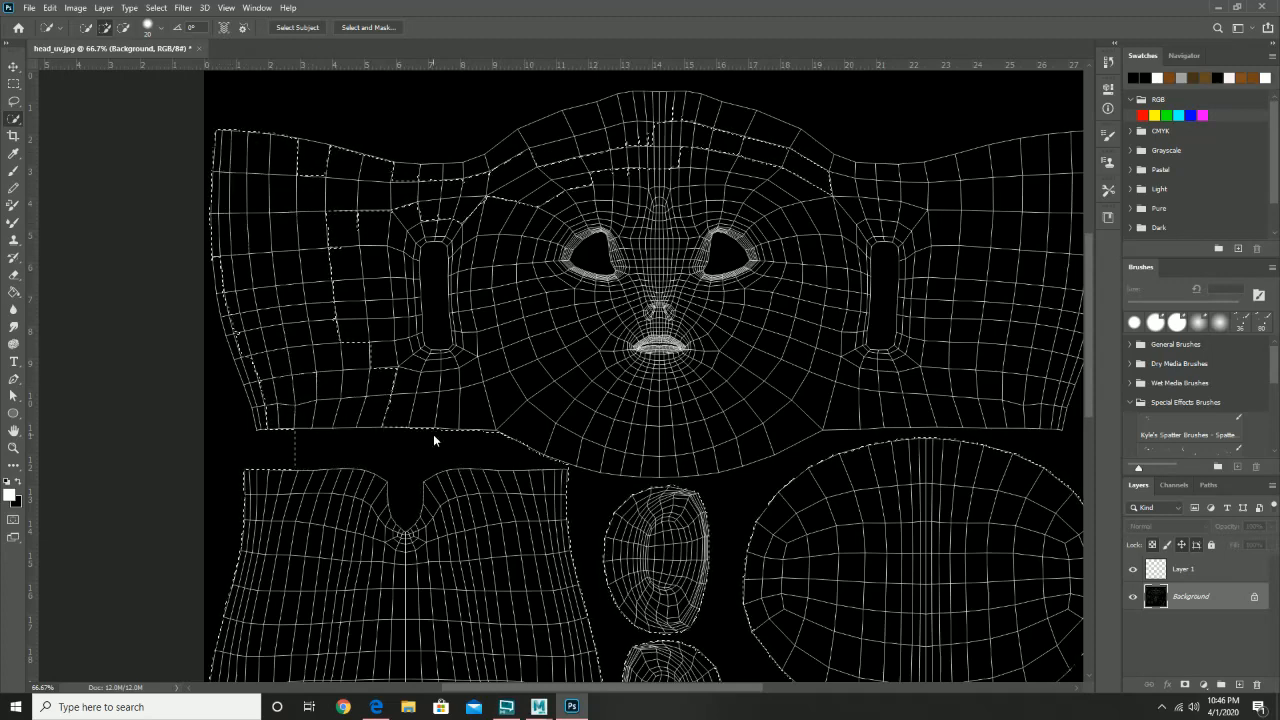
mouse_move(290, 453)
alt+mouse_down()
mouse_move(506, 455)
mouse_move(340, 436)
mouse_move(434, 434)
alt+mouse_up()
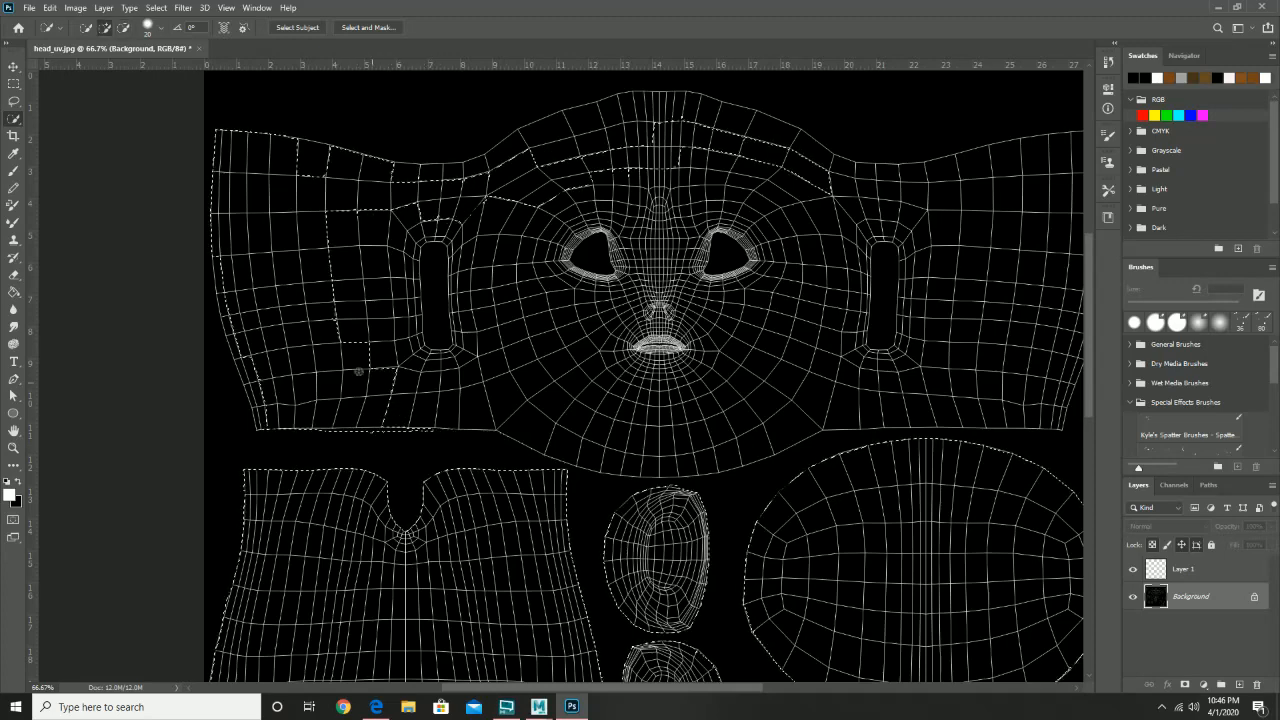
mouse_move(358, 232)
mouse_down()
mouse_move(368, 349)
mouse_move(407, 224)
mouse_move(454, 221)
mouse_move(451, 236)
mouse_move(431, 226)
mouse_move(387, 250)
mouse_move(391, 341)
mouse_move(423, 368)
mouse_move(475, 362)
mouse_move(463, 246)
mouse_move(467, 304)
mouse_up()
alt+drag(435, 262, 436, 314)
mouse_move(229, 307)
mouse_down()
mouse_move(248, 417)
mouse_move(197, 365)
mouse_up()
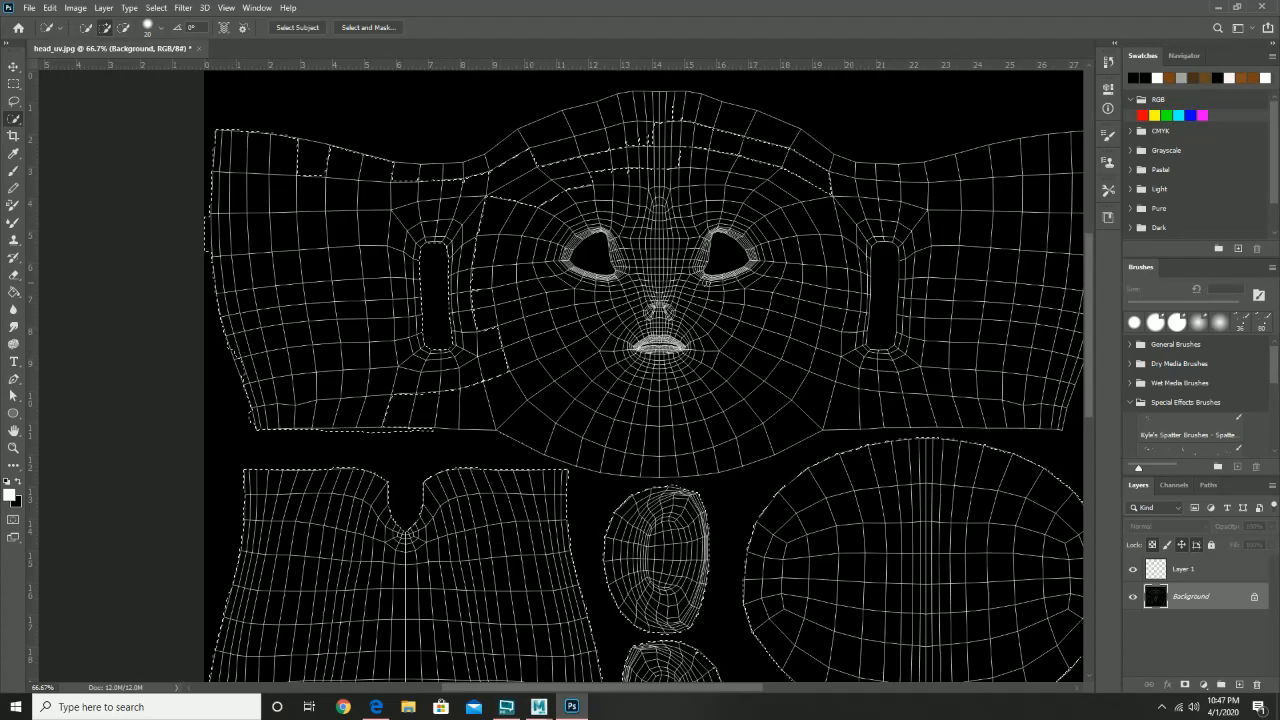
mouse_move(826, 184)
mouse_down()
mouse_move(970, 200)
mouse_move(1038, 221)
mouse_move(1045, 253)
mouse_move(1015, 364)
mouse_move(983, 394)
mouse_move(939, 375)
mouse_move(795, 363)
mouse_up()
key(space)
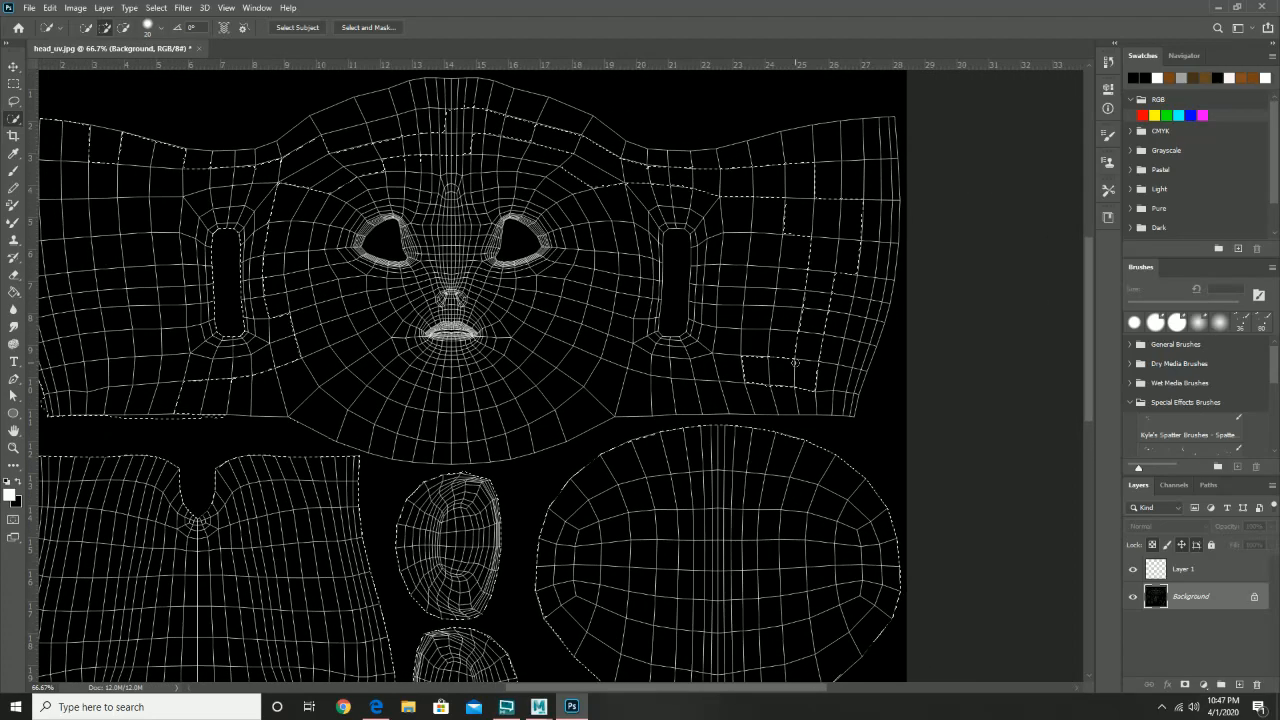
key(b)
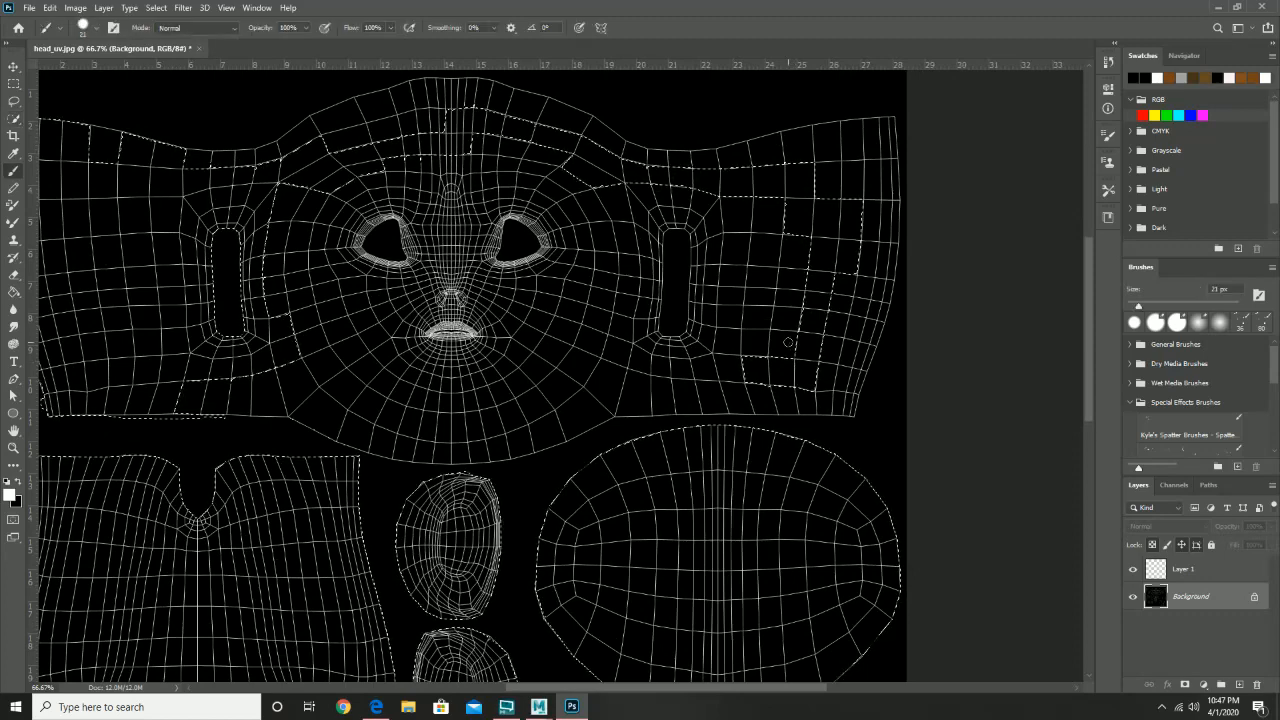
key(w)
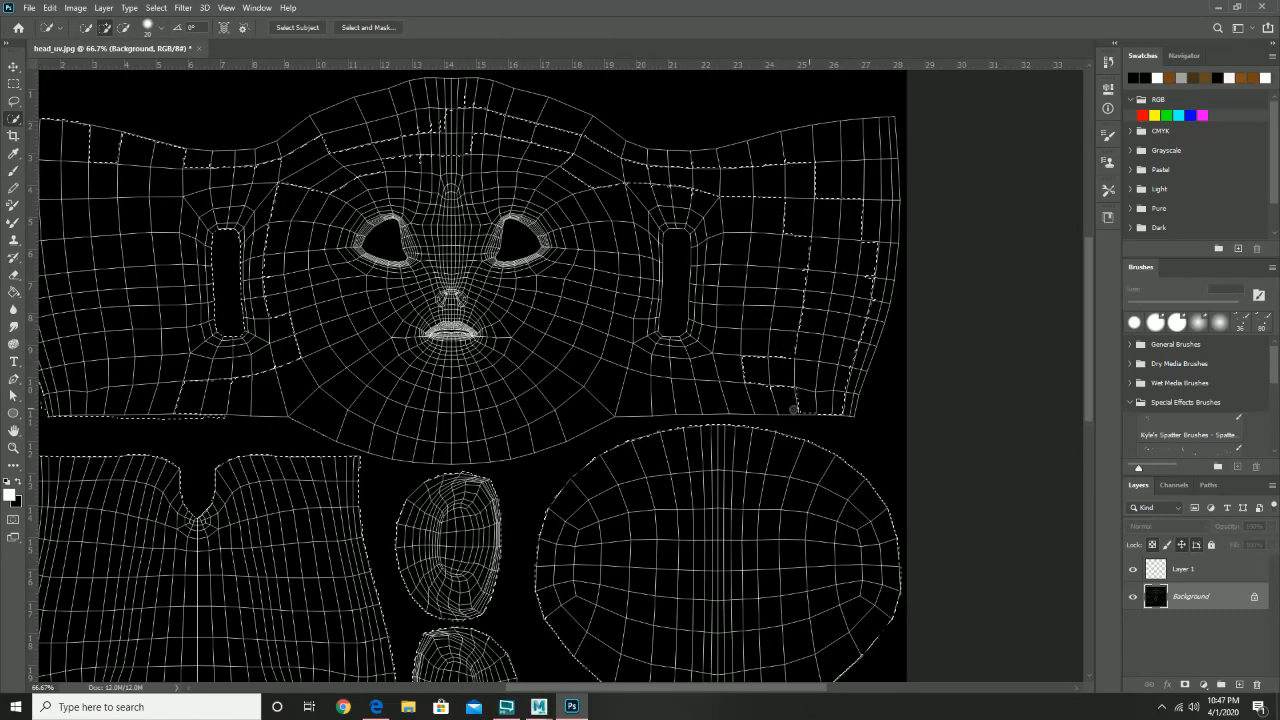
- Add the head shell's top edge and trim stray areas near the ear, lower face and oval gap
right_click(572, 358)
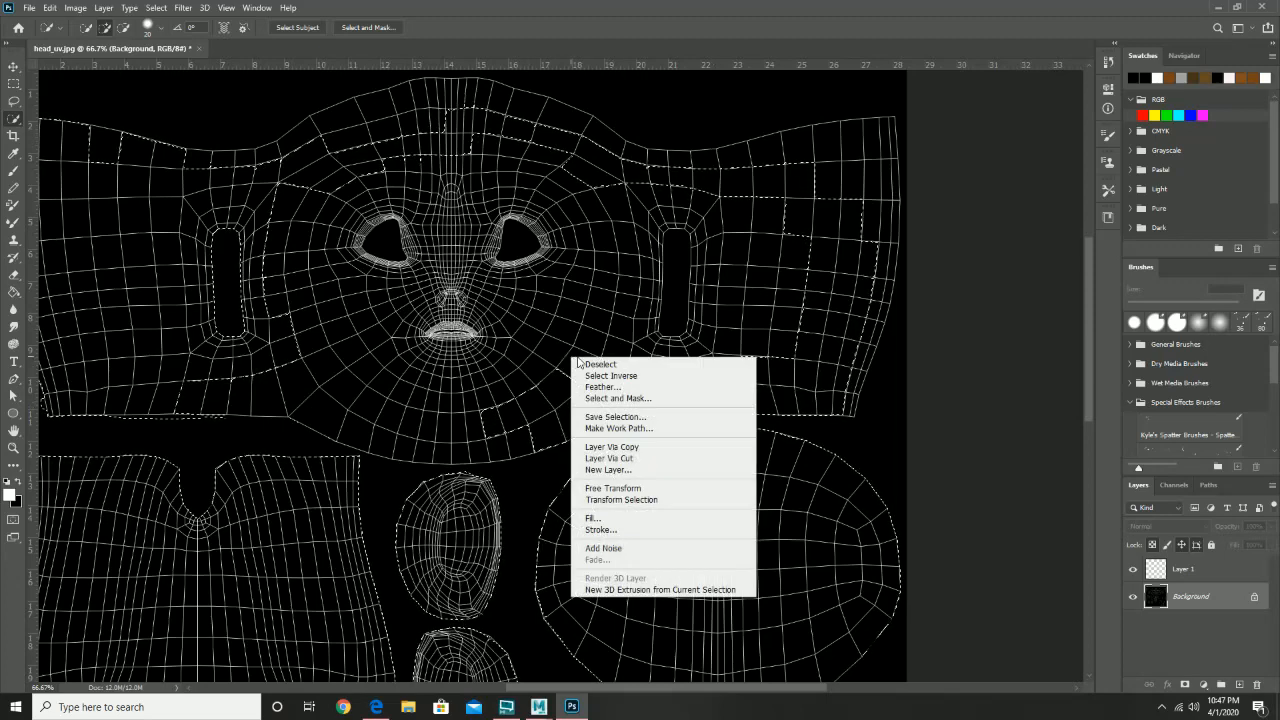
click(619, 270)
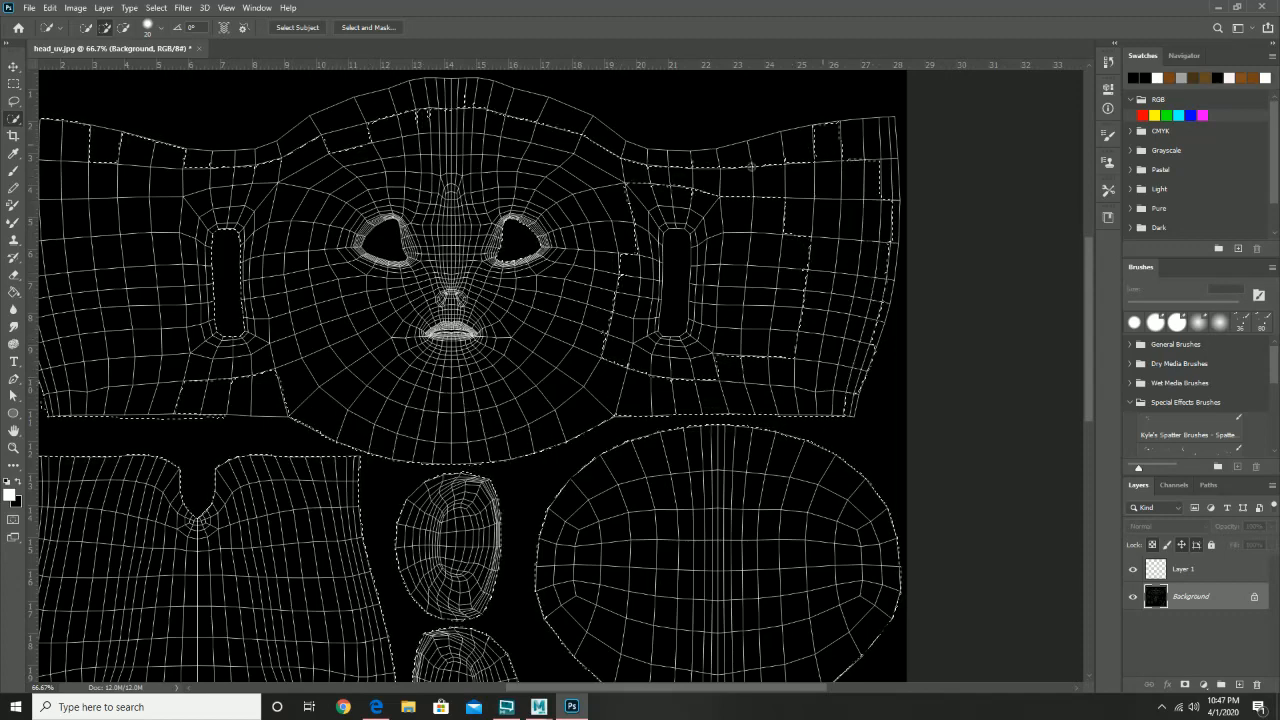
mouse_move(715, 174)
mouse_down()
mouse_move(453, 107)
mouse_move(359, 112)
mouse_move(288, 149)
mouse_up()
drag(232, 192, 388, 217)
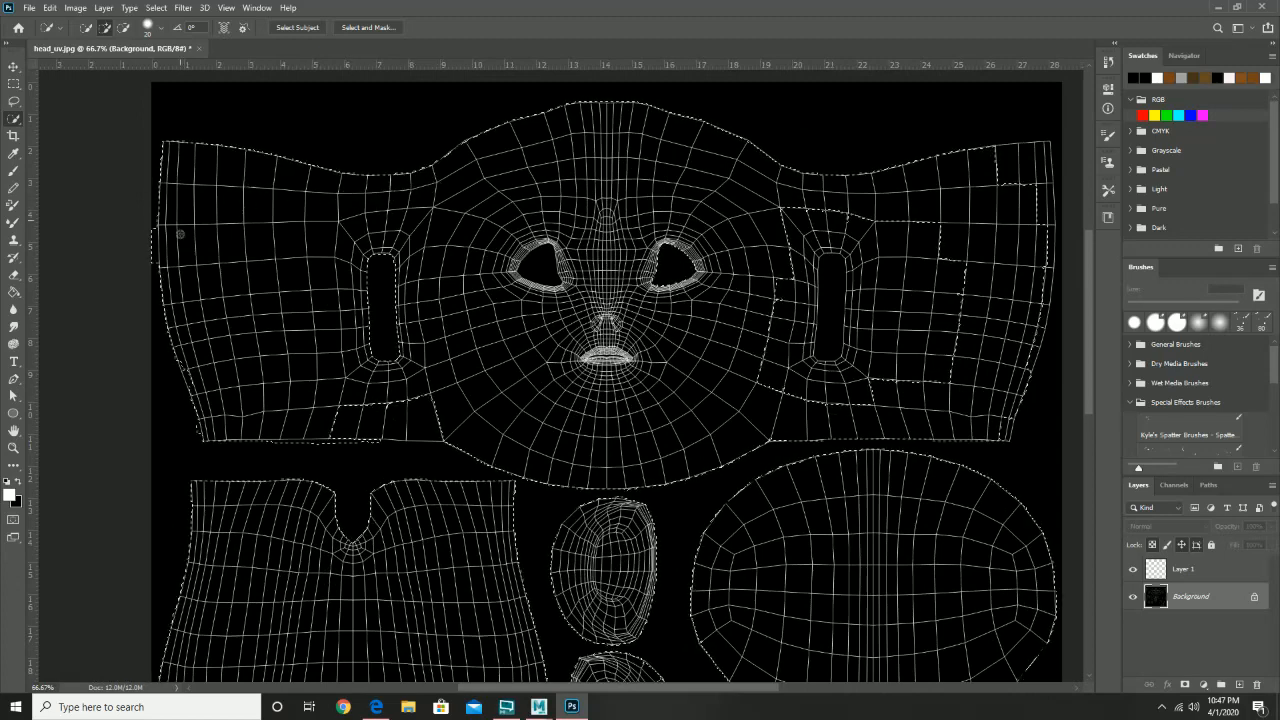
key(alt)
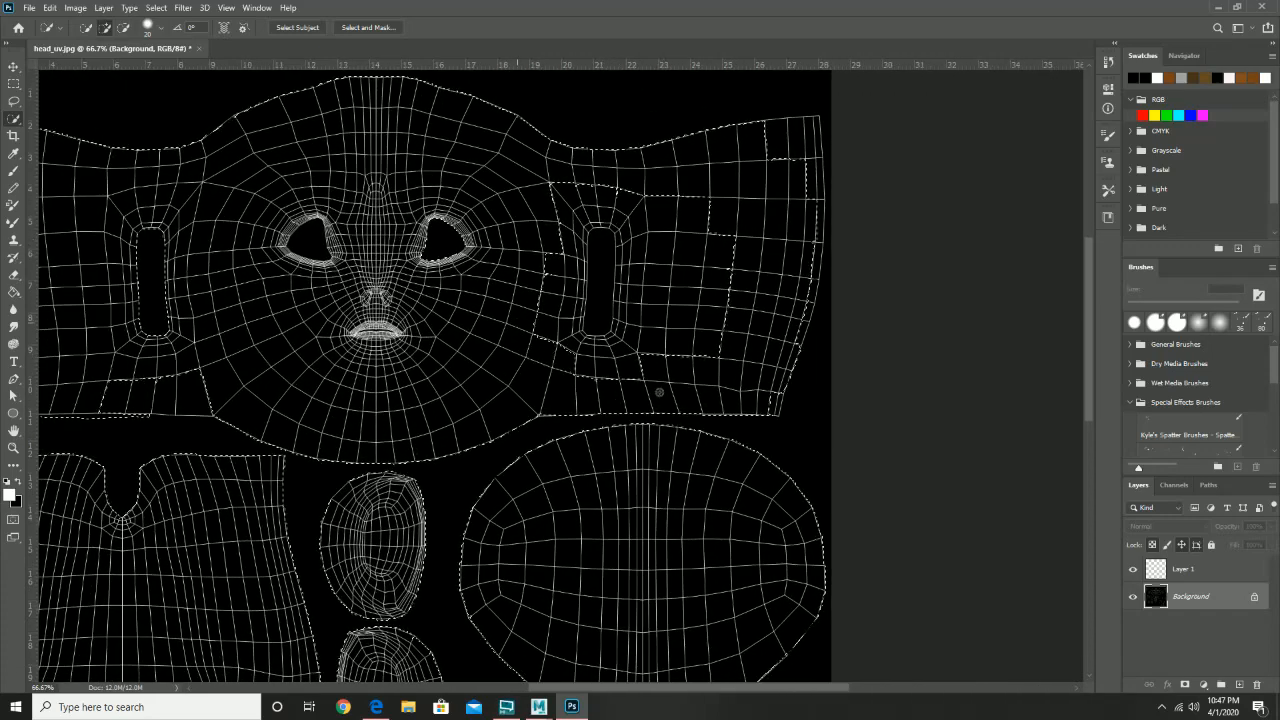
mouse_move(566, 346)
mouse_down()
mouse_move(552, 269)
mouse_move(577, 190)
mouse_up()
key(alt)
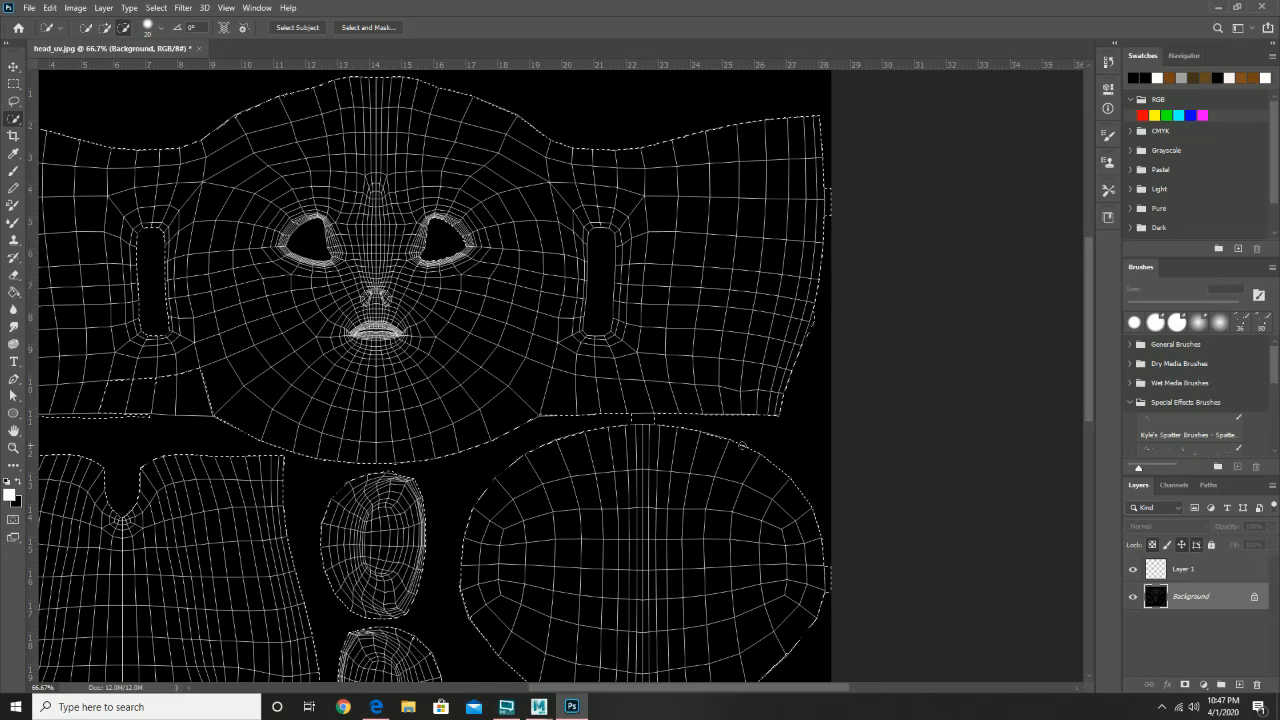
alt+click(625, 421)
key(alt)
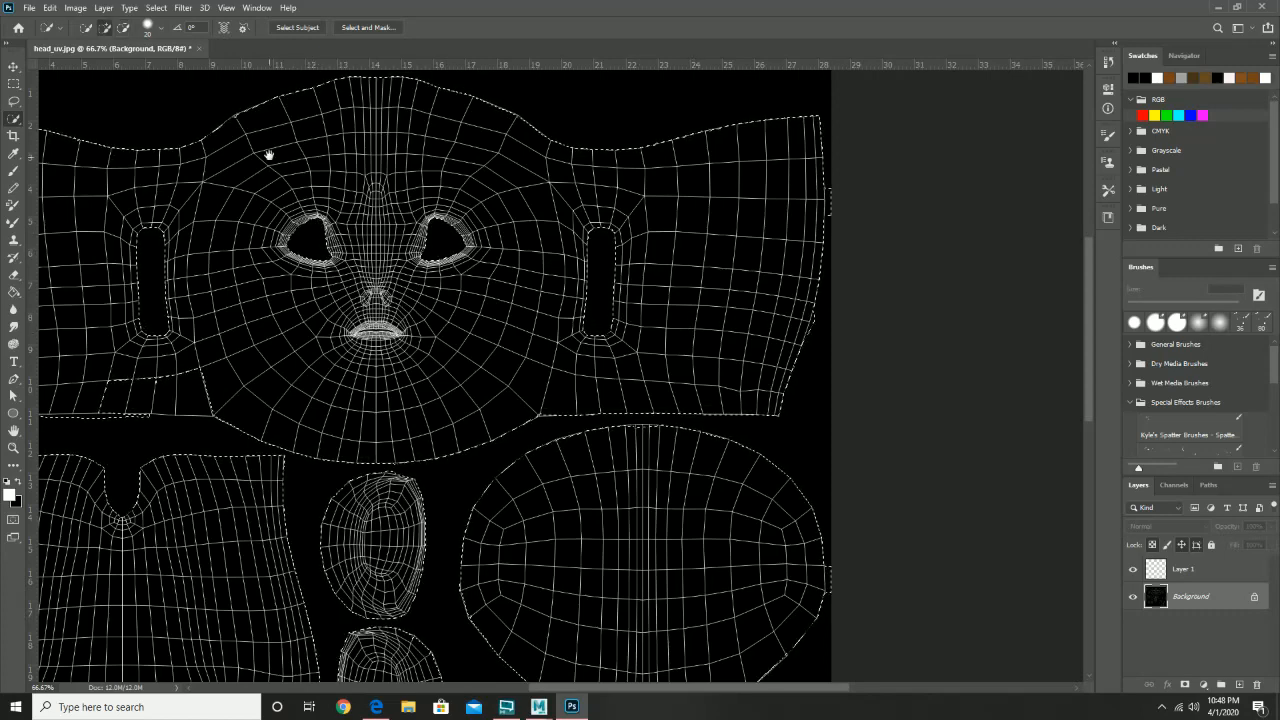
drag(466, 405, 485, 376)
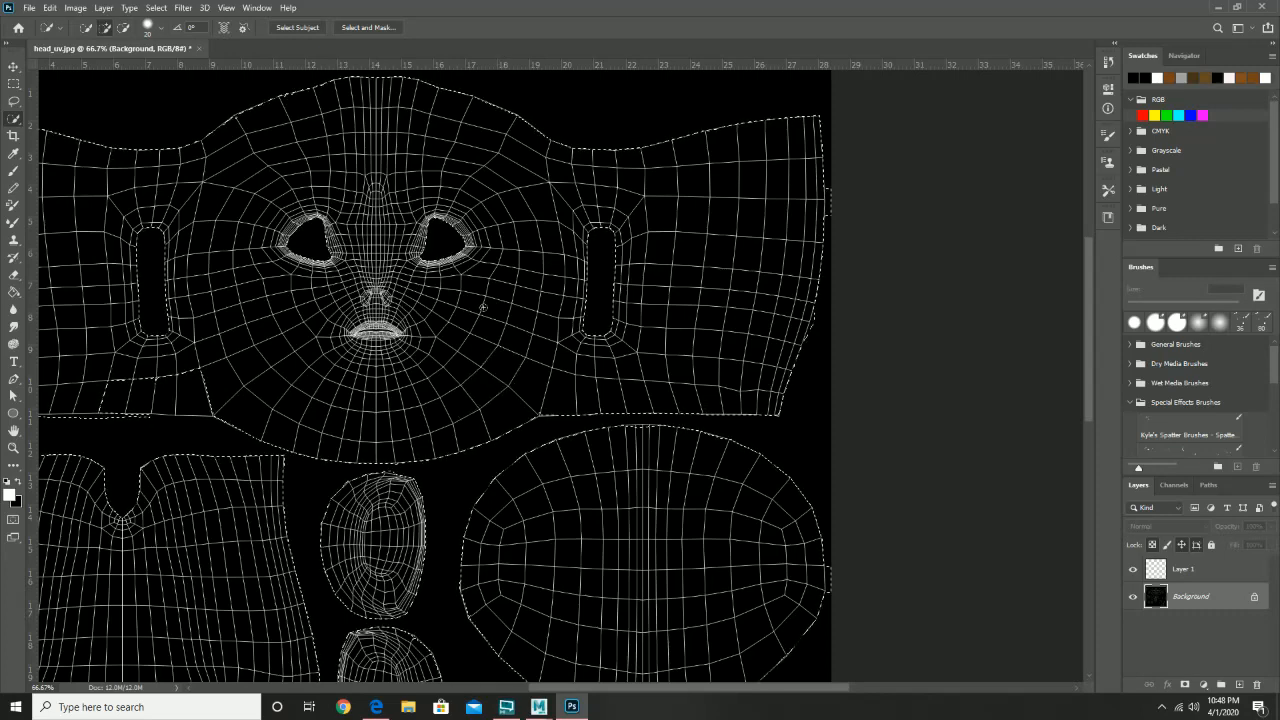
- Grow the selection to cover the whole mesh and switch to Layer 1
click(154, 8)
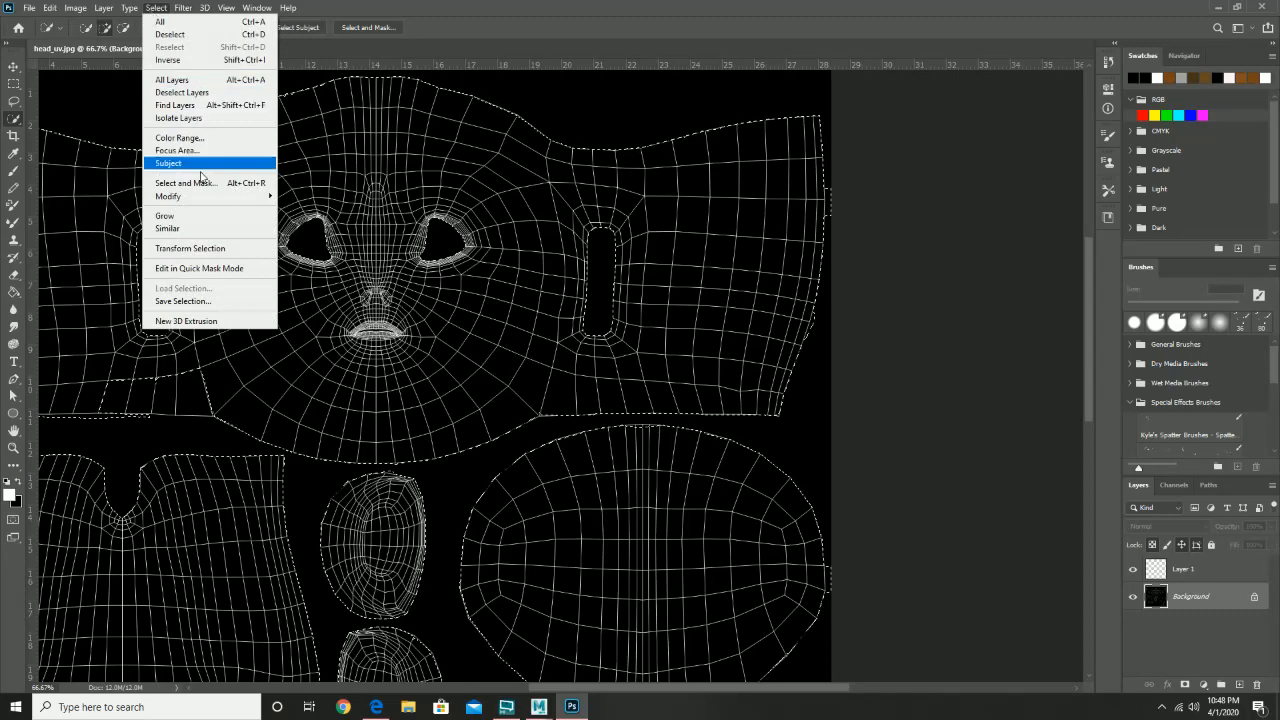
click(215, 217)
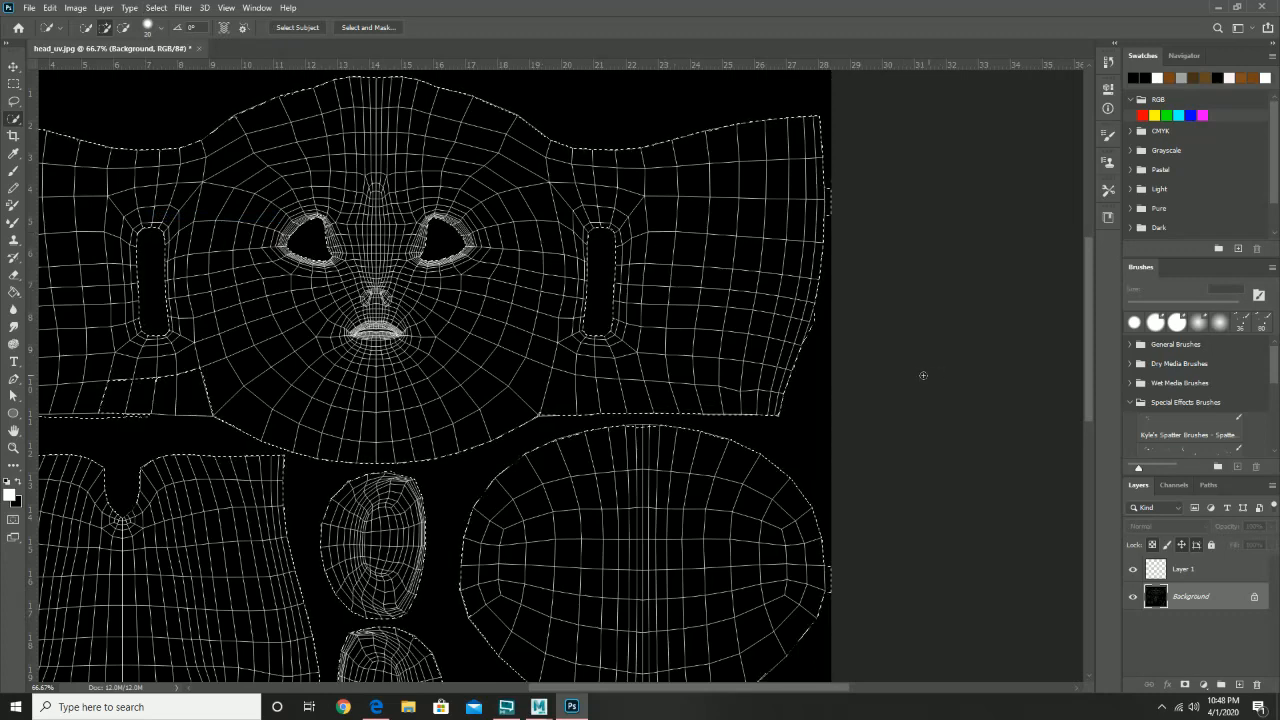
click(1228, 570)
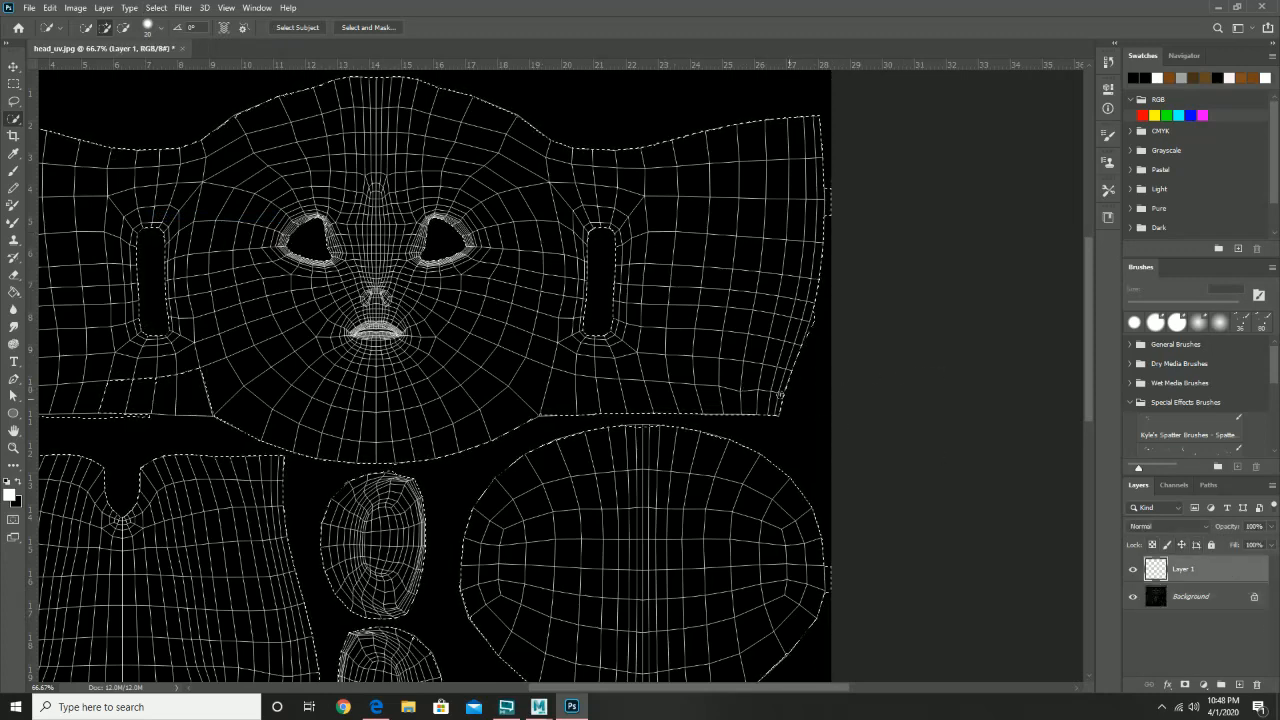
- Set the foreground colour to pale peach efcfad, with saturation lowered to about 27%
key(z)
alt+click(731, 383)
drag(641, 469, 683, 358)
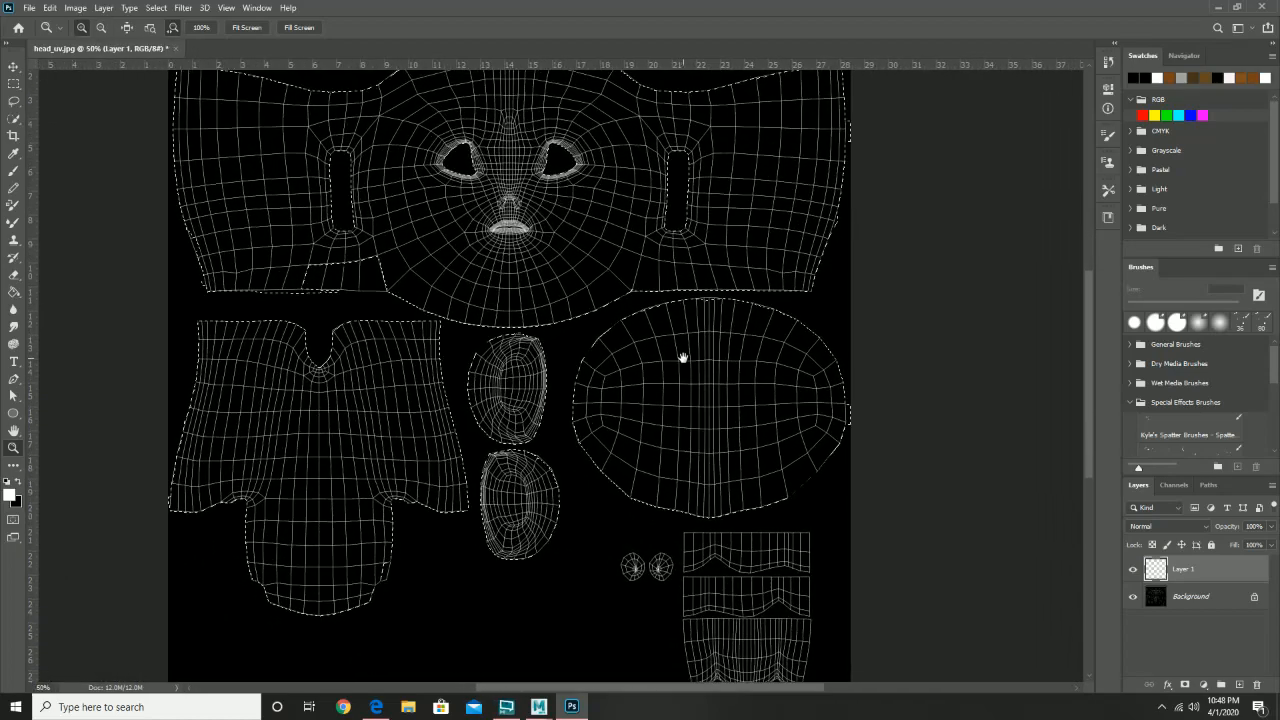
click(9, 494)
drag(191, 216, 166, 216)
mouse_move(318, 198)
mouse_down()
mouse_move(320, 258)
mouse_move(310, 213)
mouse_up()
click(158, 229)
click(148, 272)
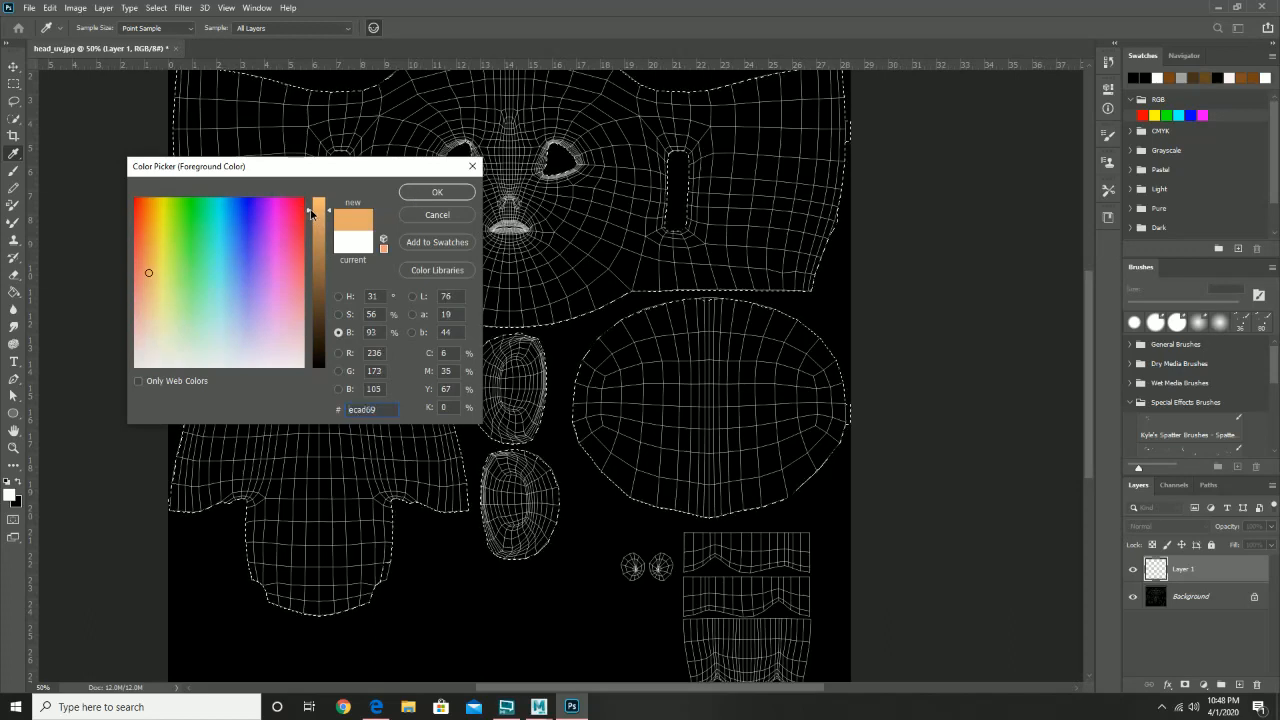
click(341, 315)
drag(316, 273, 313, 318)
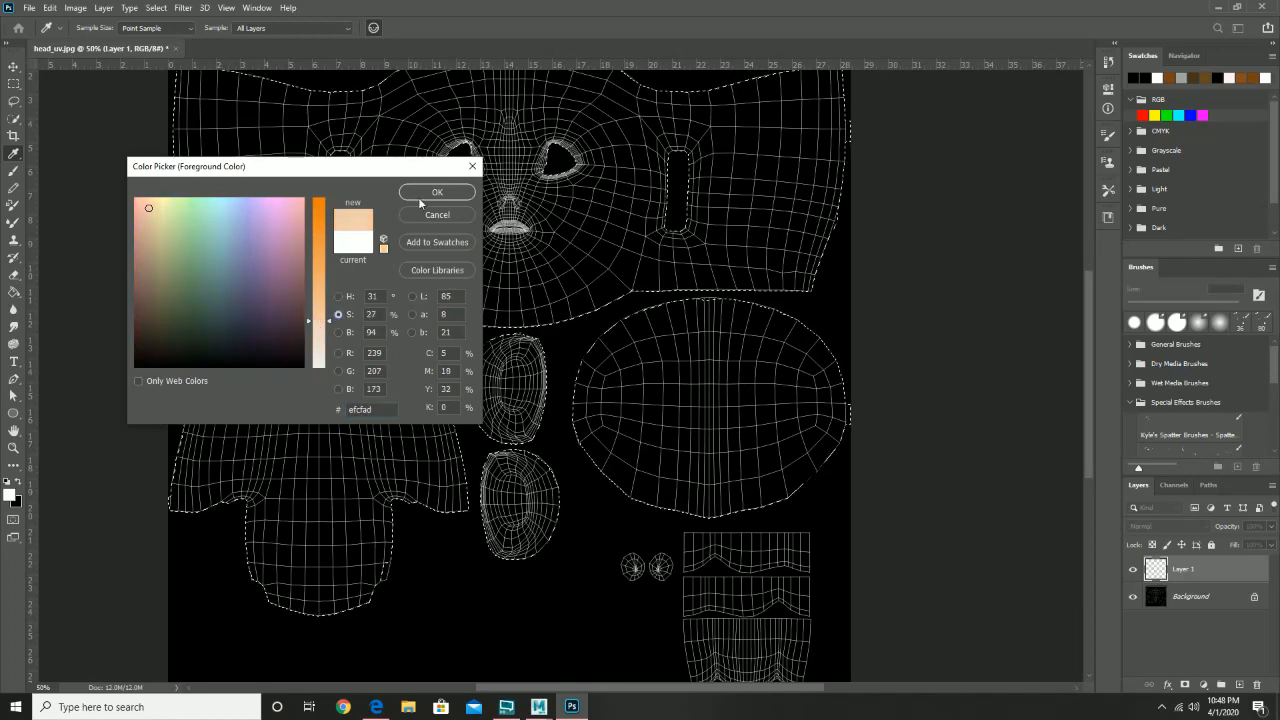
click(437, 192)
- Fill the selected UV islands with the peach colour using Paint Bucket, then deselect
key(z)
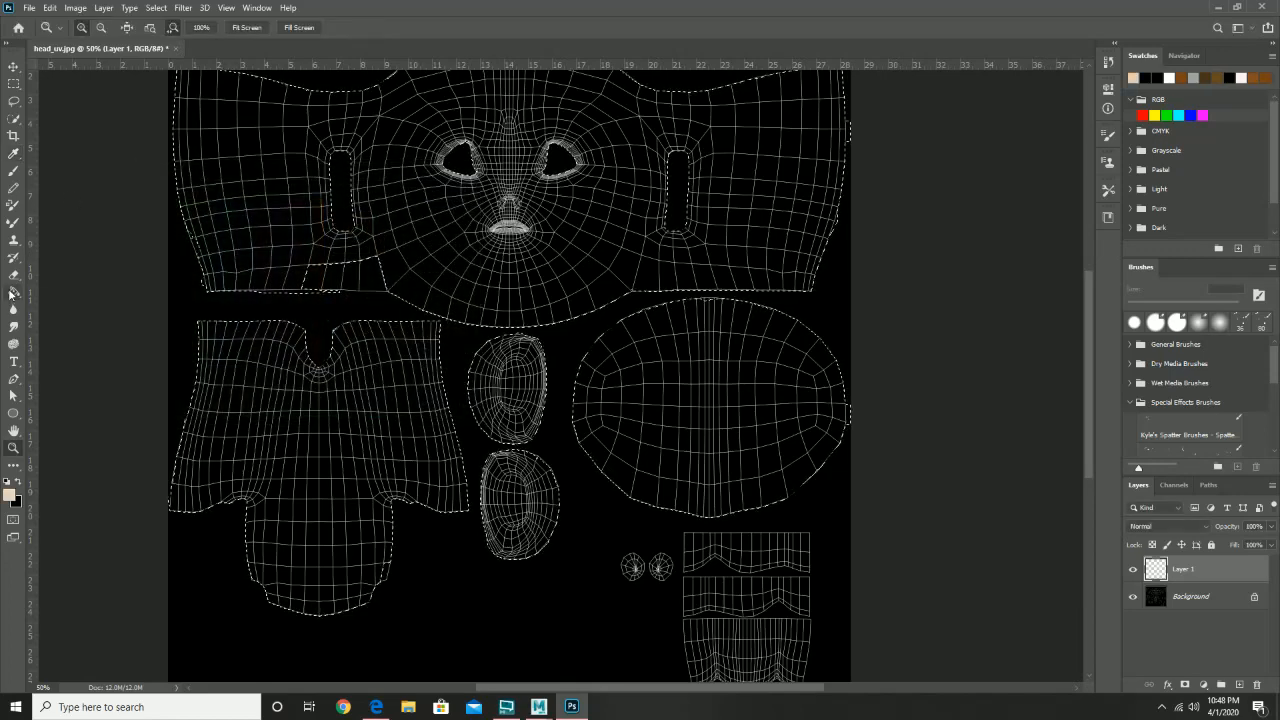
click(14, 292)
click(333, 458)
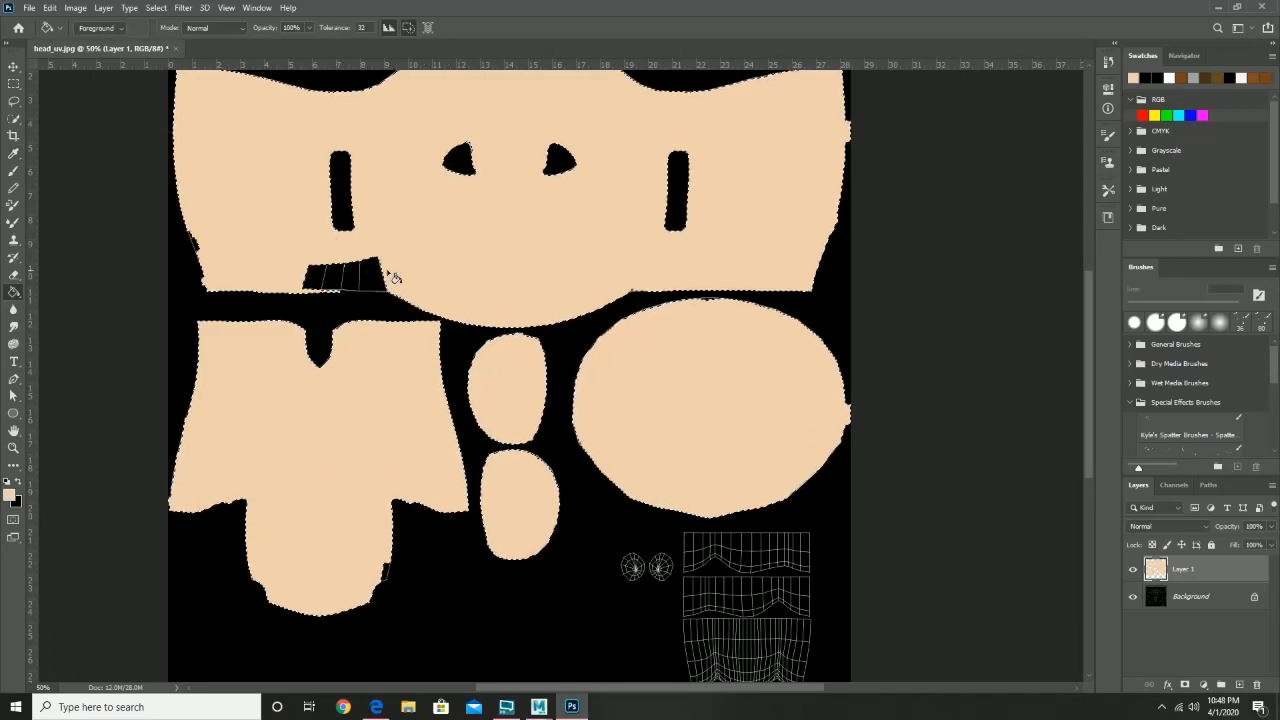
click(13, 84)
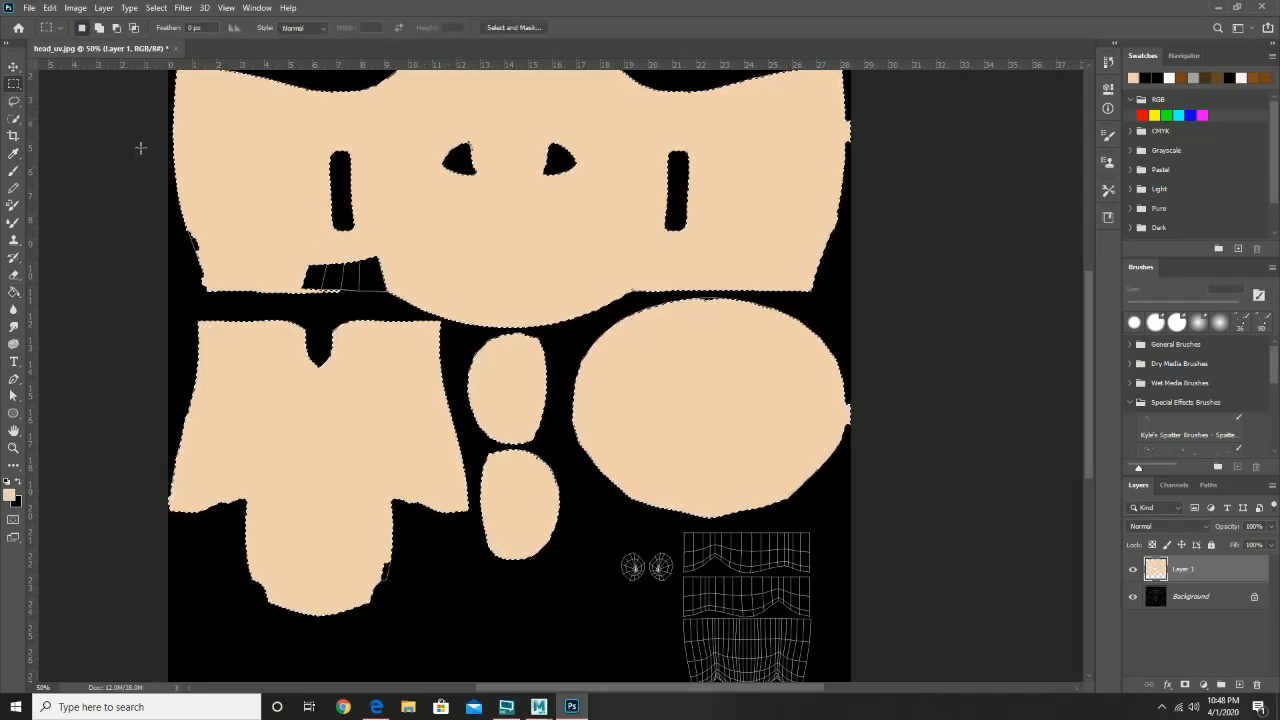
right_click(287, 191)
click(314, 198)
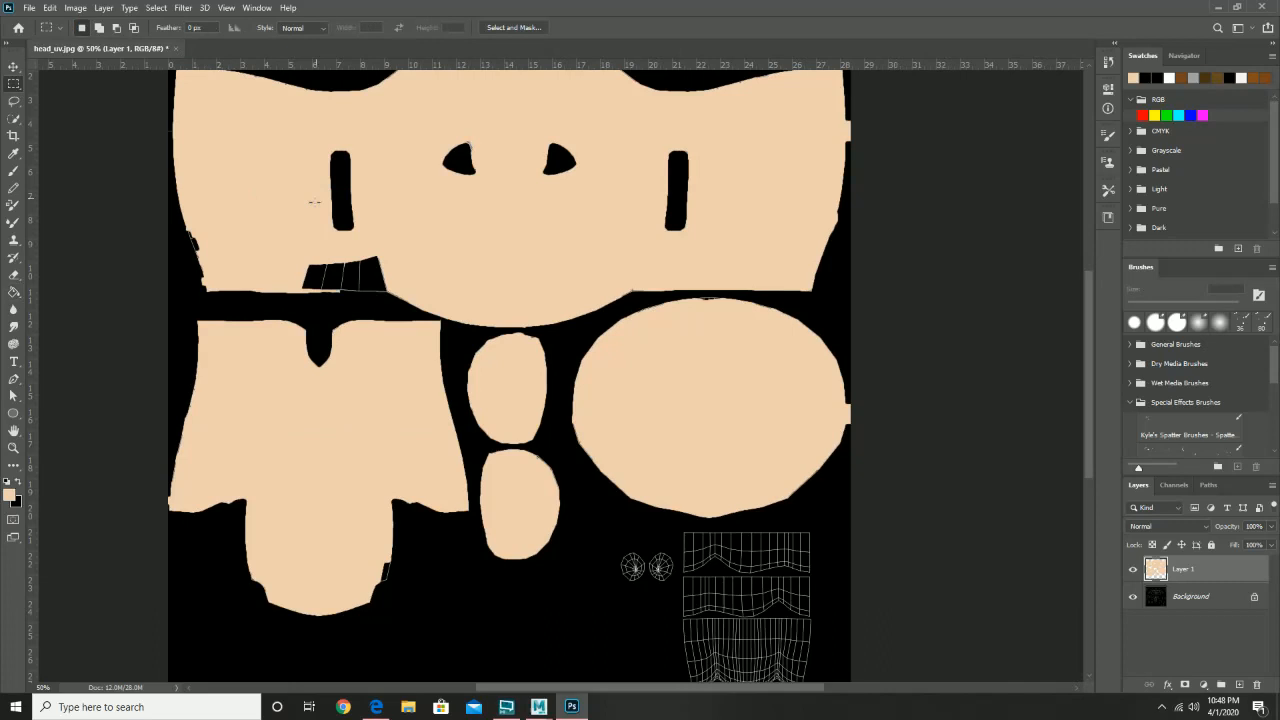
- With a 111 px brush, paint peach over the upper island's dark edges, notch and wireframe patch
click(14, 172)
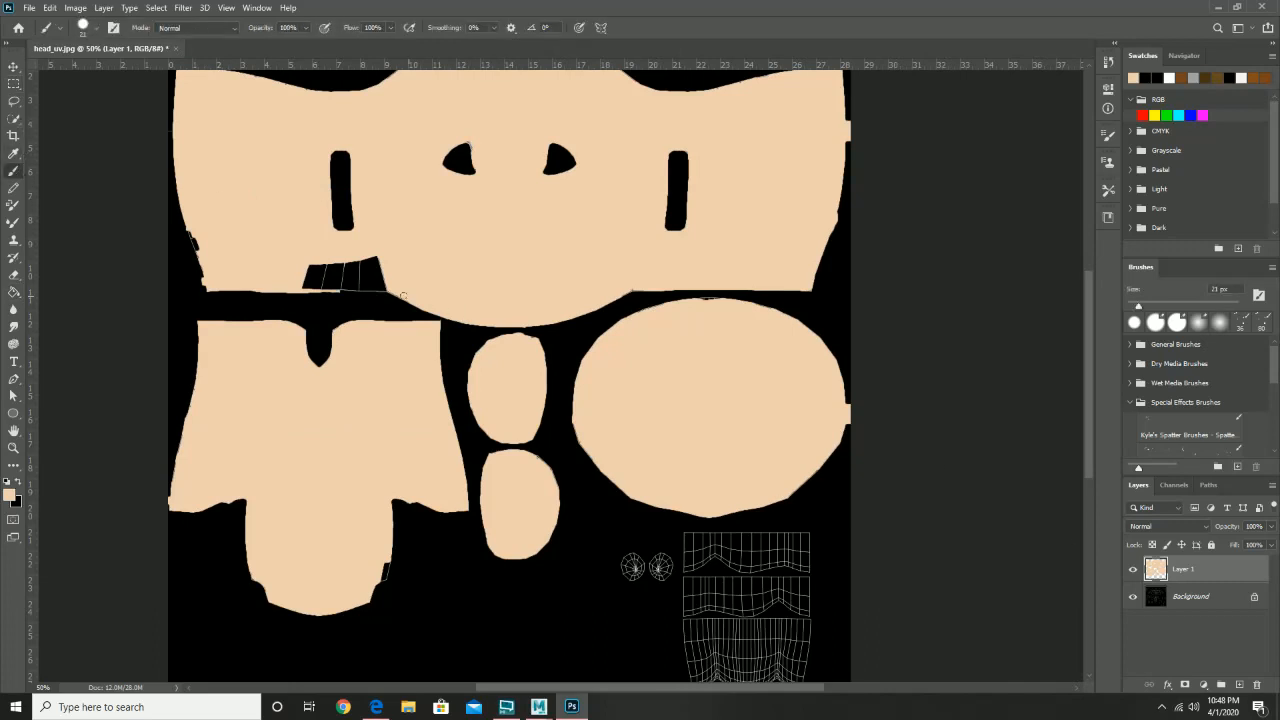
right_click(352, 277)
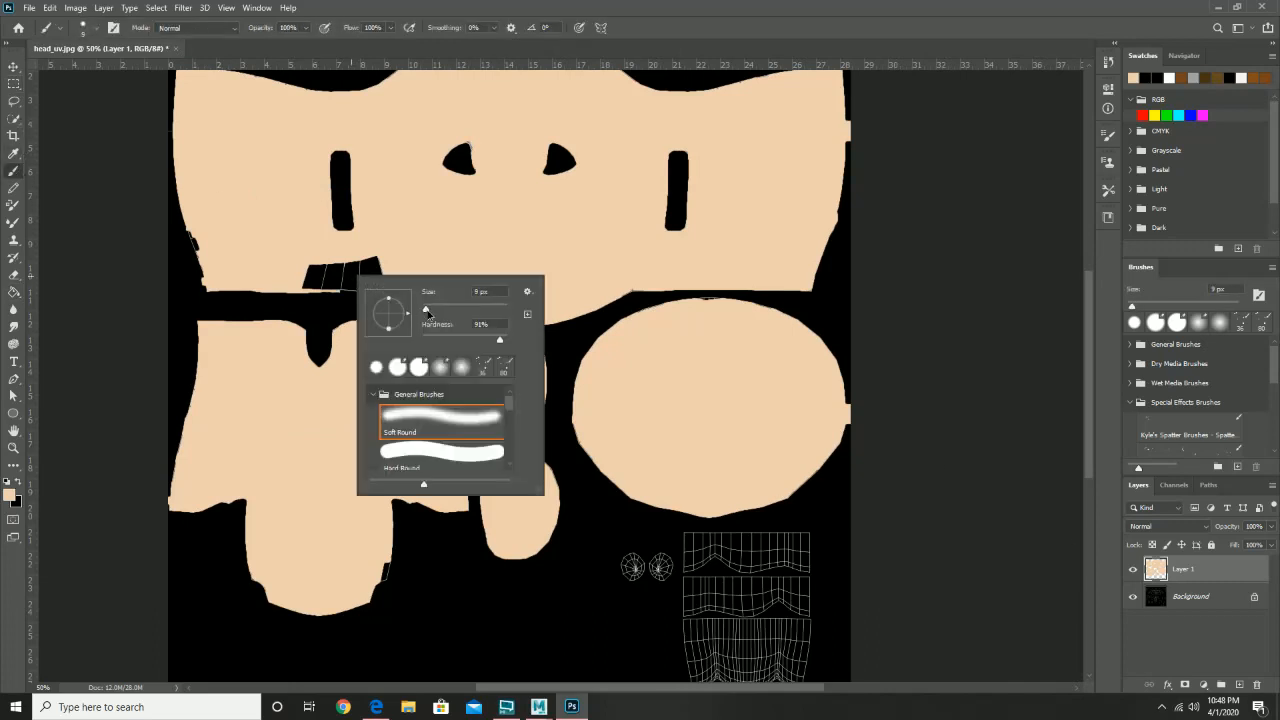
drag(454, 313, 472, 306)
click(397, 232)
mouse_move(388, 264)
mouse_down()
mouse_move(315, 273)
mouse_move(350, 275)
mouse_up()
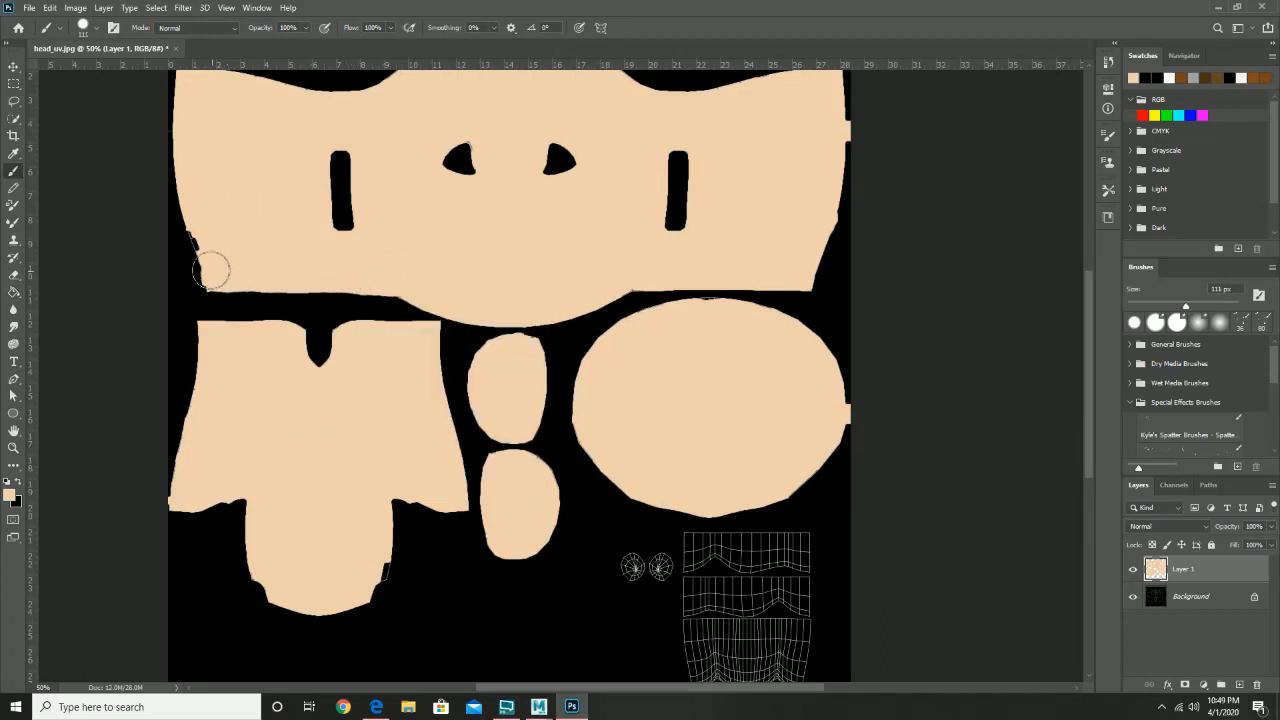
drag(211, 270, 196, 226)
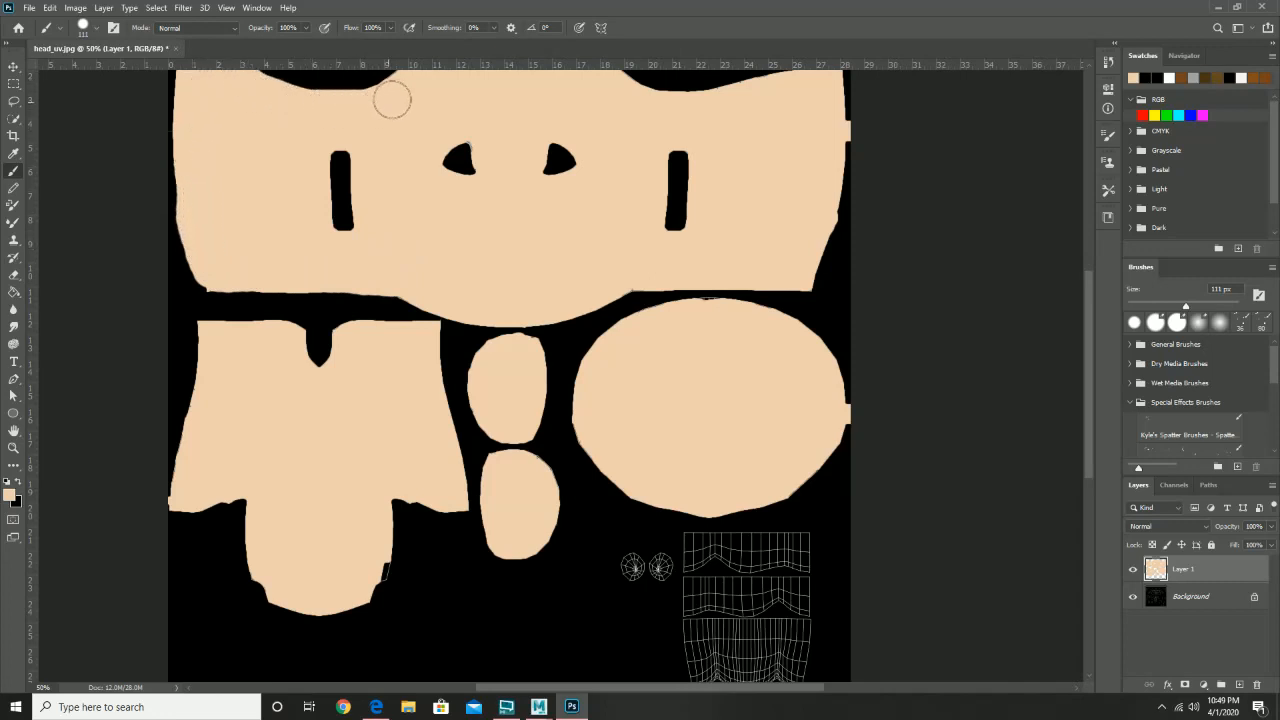
drag(367, 104, 295, 106)
scroll(755, 137, up, 2)
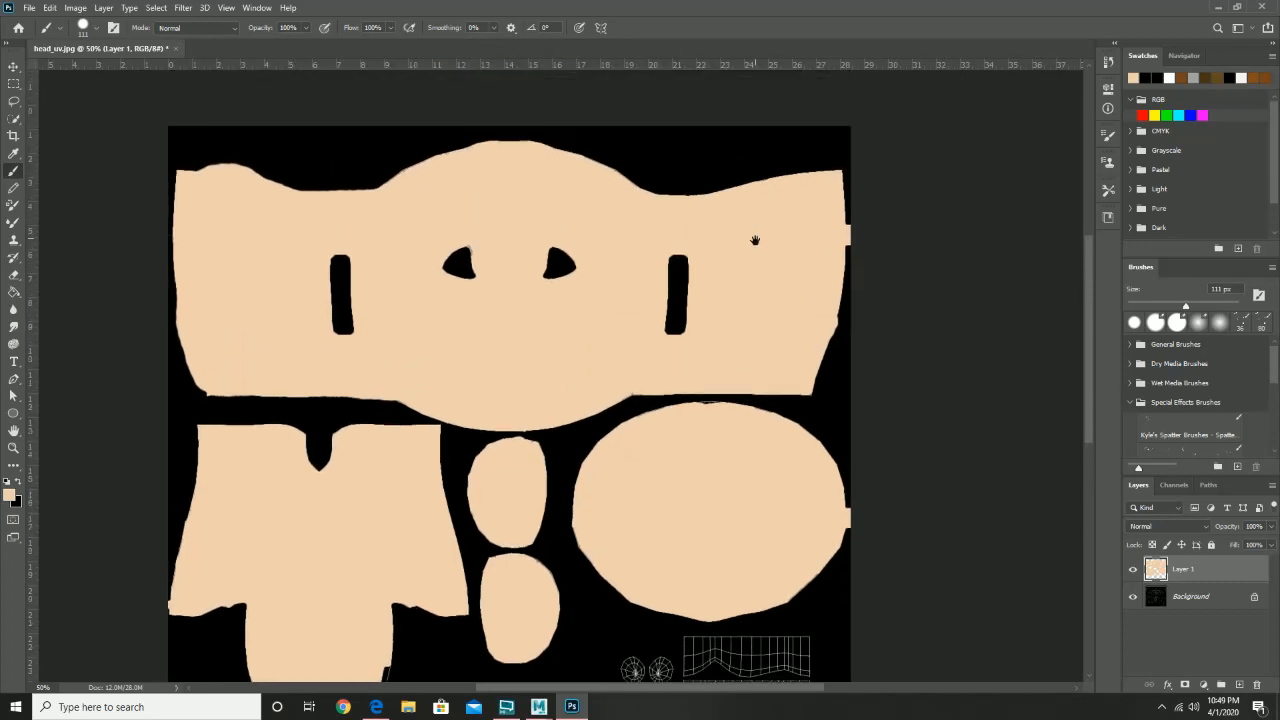
mouse_move(580, 171)
mouse_down()
mouse_move(552, 157)
mouse_move(462, 156)
mouse_move(368, 201)
mouse_move(184, 182)
mouse_up()
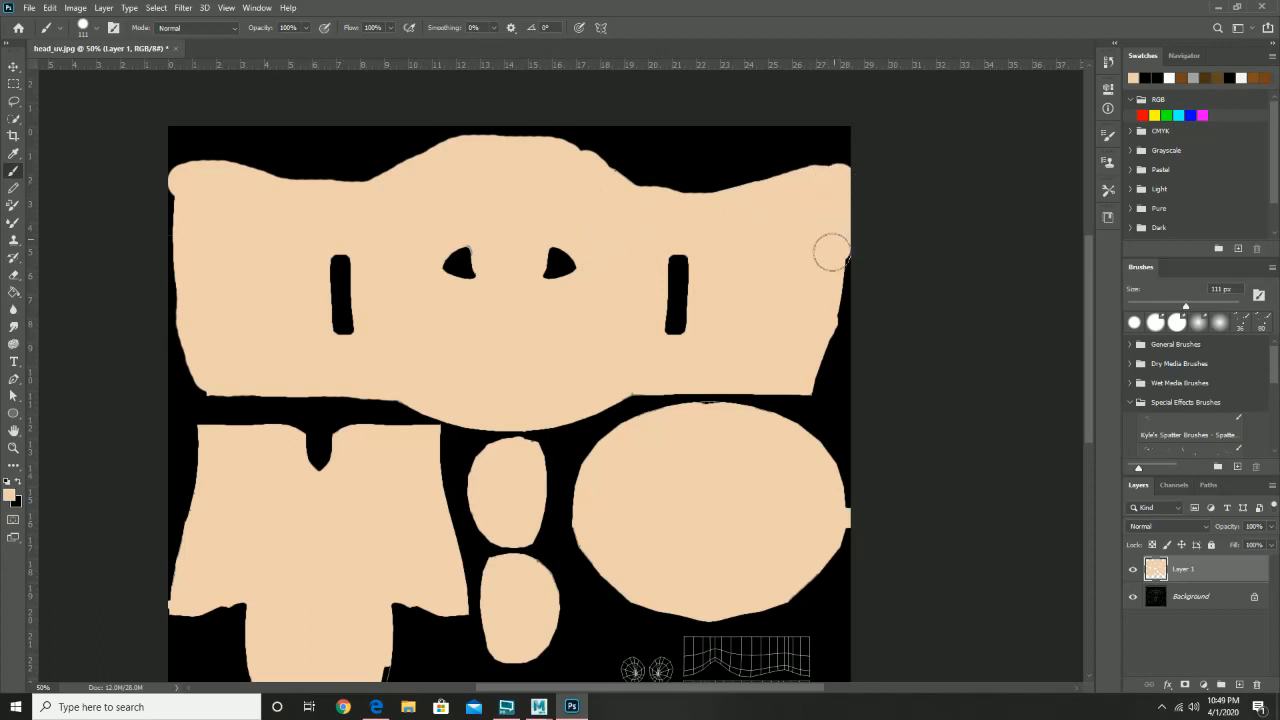
mouse_move(796, 383)
mouse_down()
mouse_move(633, 380)
mouse_move(559, 404)
mouse_move(608, 395)
mouse_move(584, 406)
mouse_move(513, 415)
mouse_move(404, 389)
mouse_up()
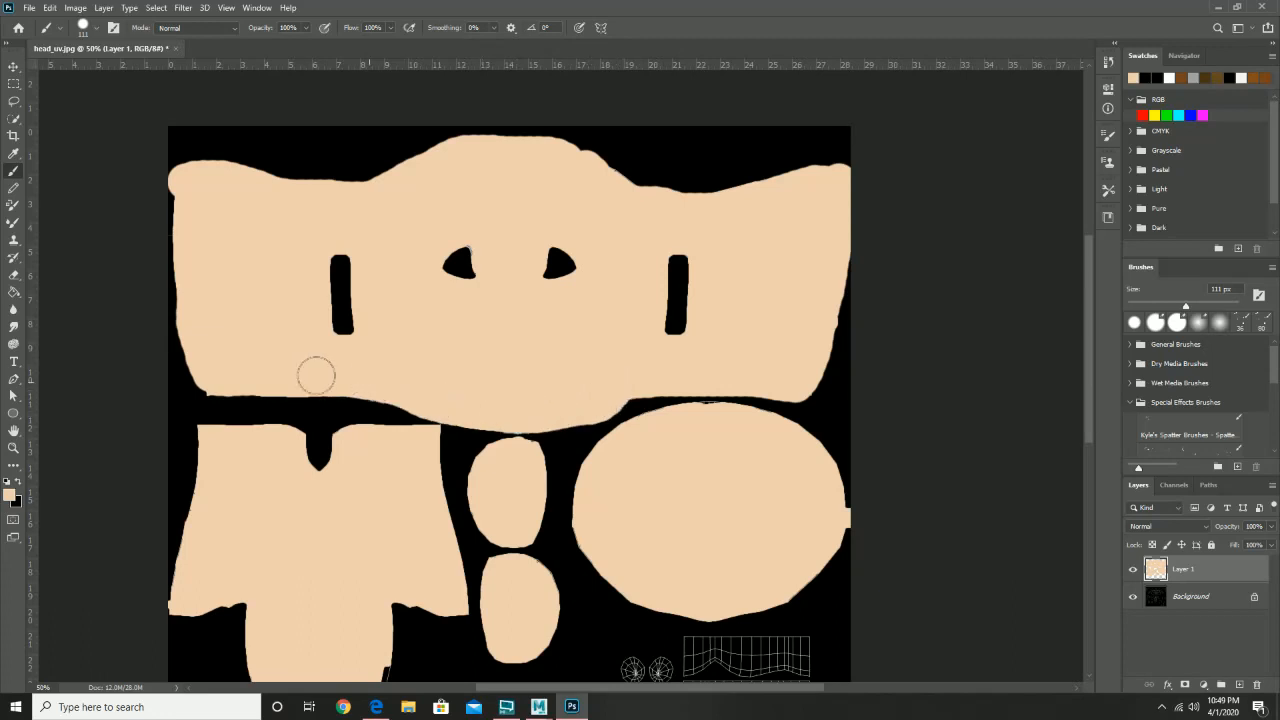
drag(230, 381, 200, 378)
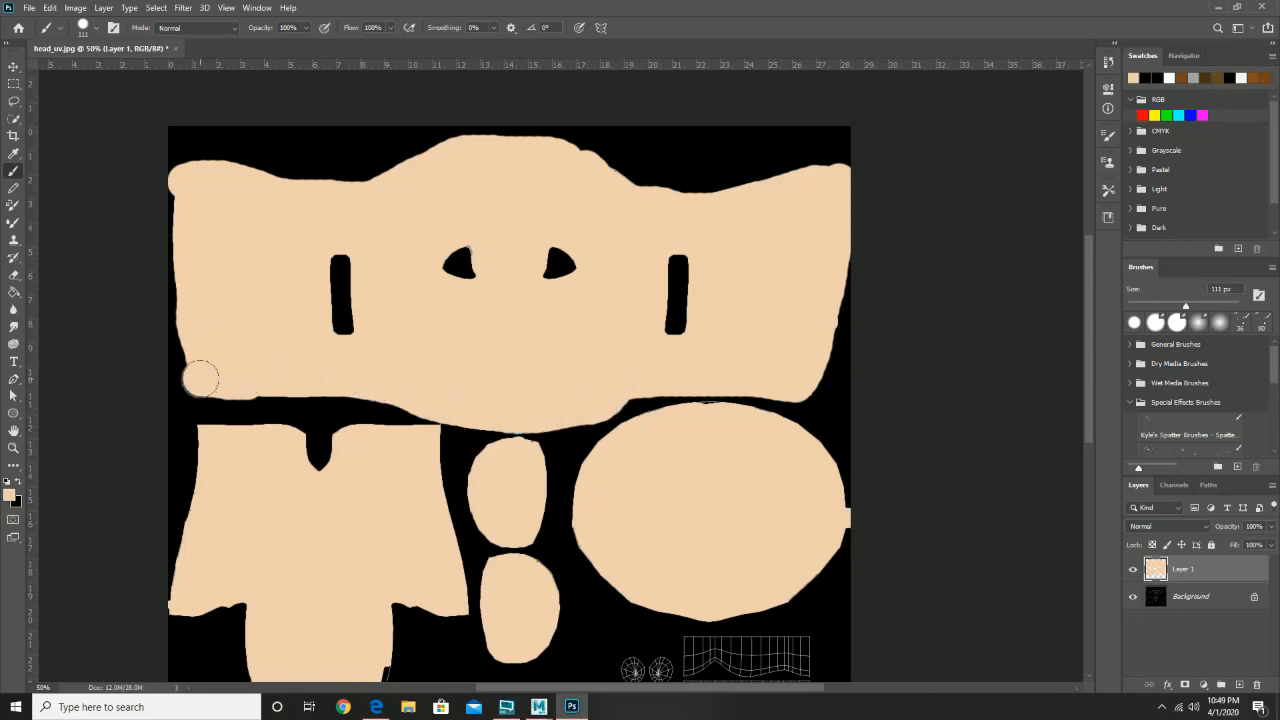
- Paint over the lower-left island's dark edges and top notch, and duplicate the Background layer
drag(345, 496, 385, 323)
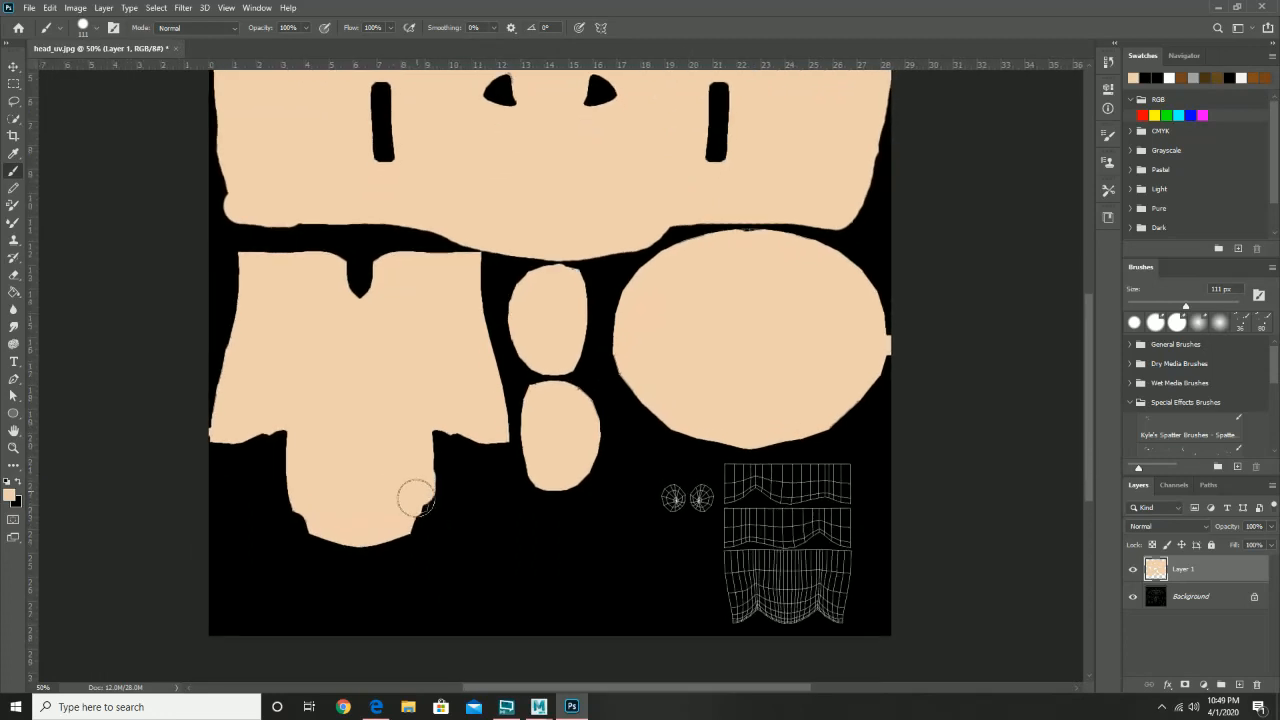
mouse_move(416, 498)
mouse_down()
mouse_move(385, 529)
mouse_move(312, 524)
mouse_move(283, 420)
mouse_move(211, 424)
mouse_move(253, 262)
mouse_move(296, 263)
mouse_up()
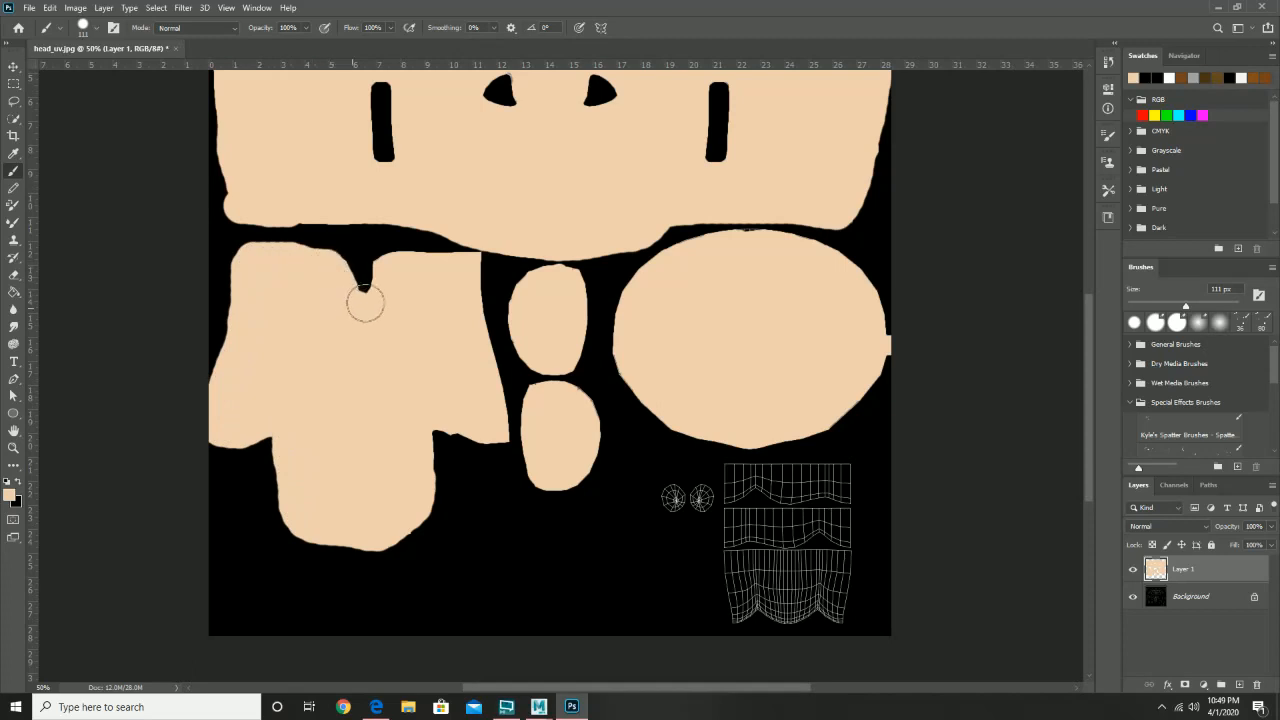
mouse_move(365, 303)
mouse_down()
mouse_move(386, 271)
mouse_move(436, 266)
mouse_move(476, 298)
mouse_move(479, 348)
mouse_up()
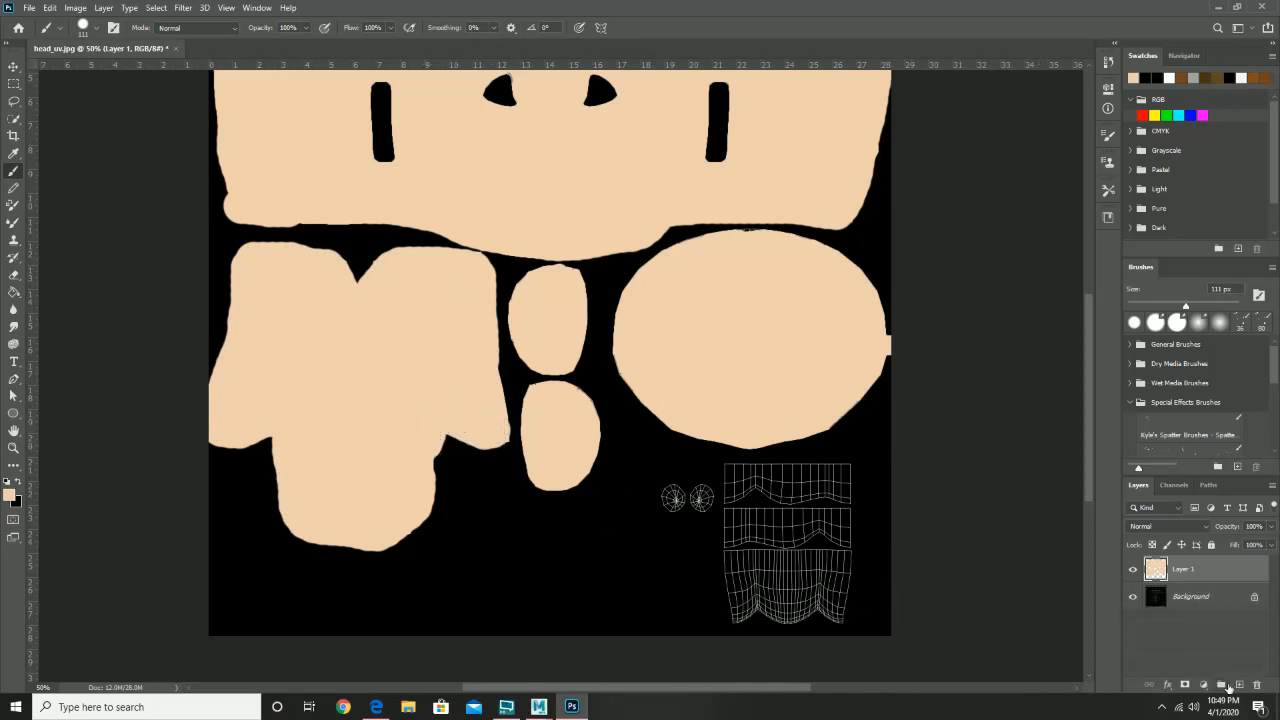
drag(1219, 605, 1239, 685)
- Move the Background copy above Layer 1 in Screen blend mode, undo a stray dab, and reselect Layer 1
drag(1219, 592, 1212, 561)
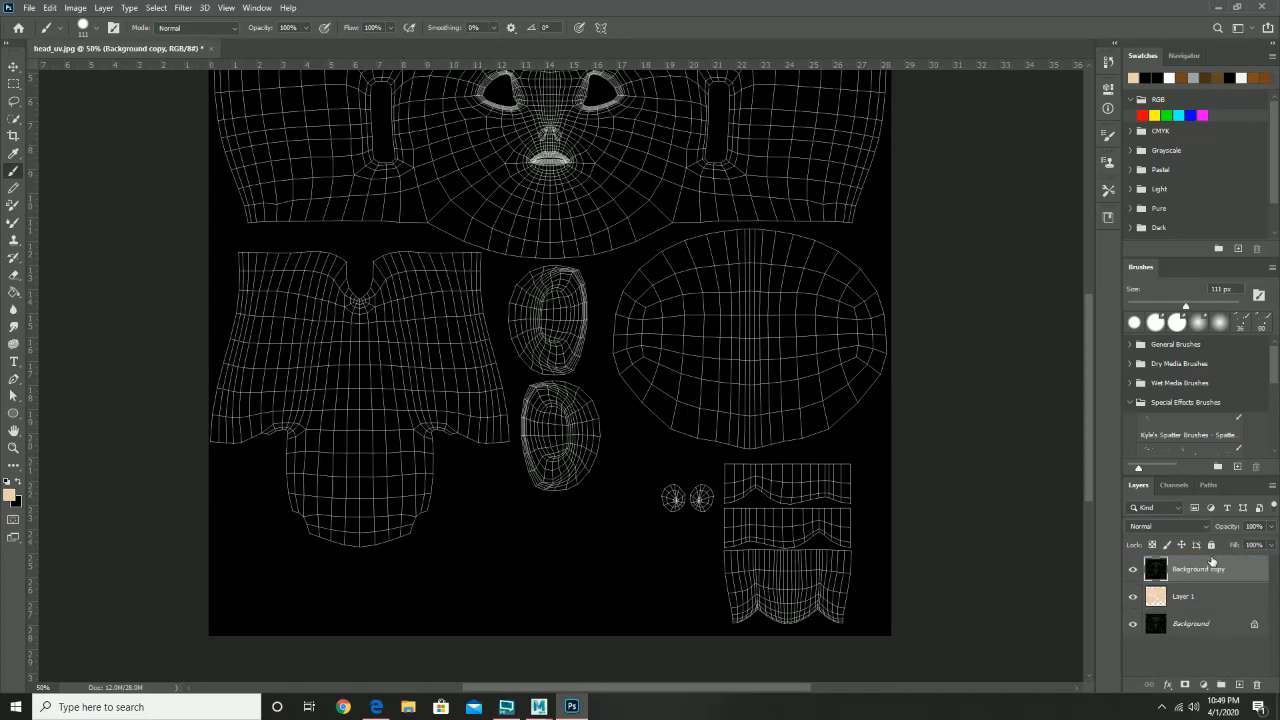
click(1182, 527)
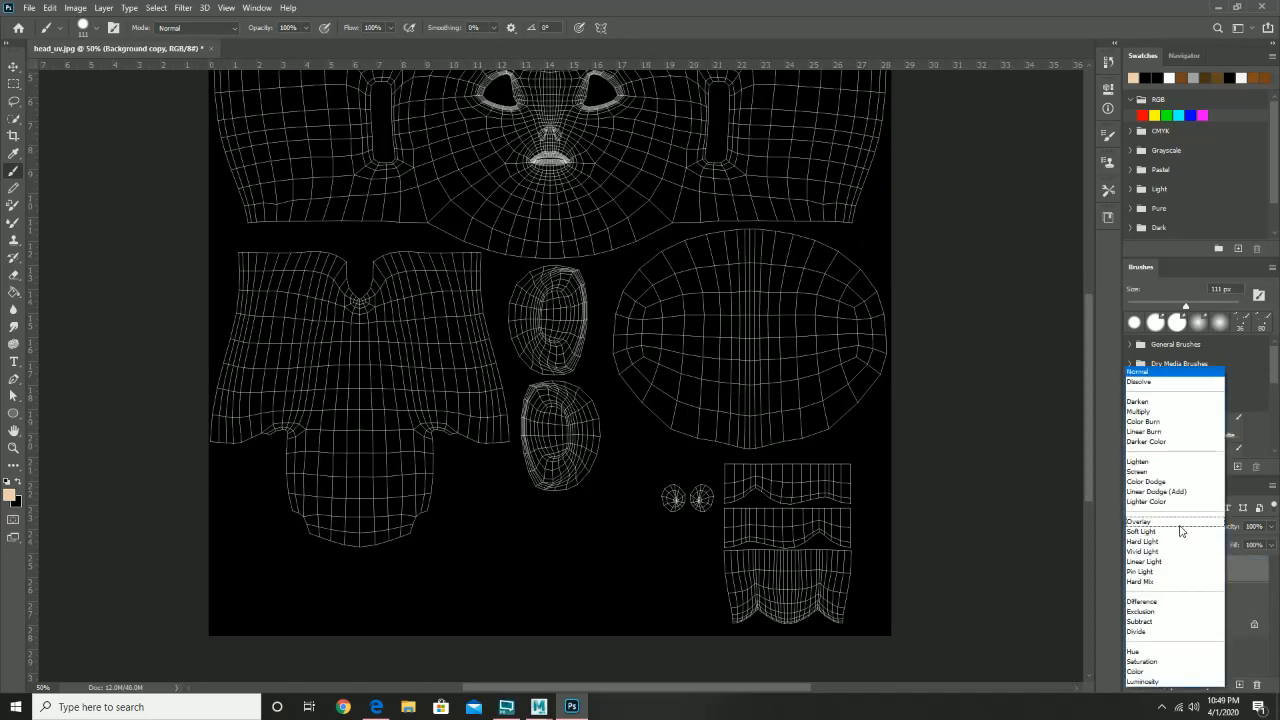
click(1166, 472)
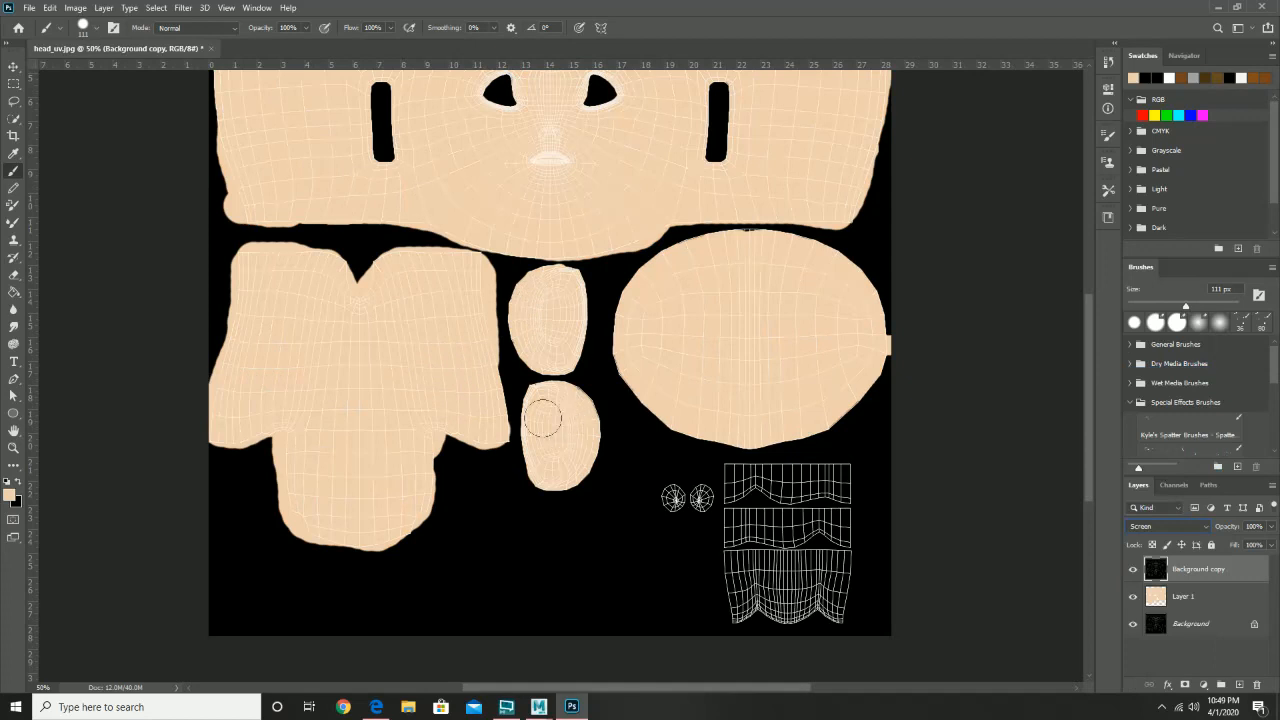
click(542, 403)
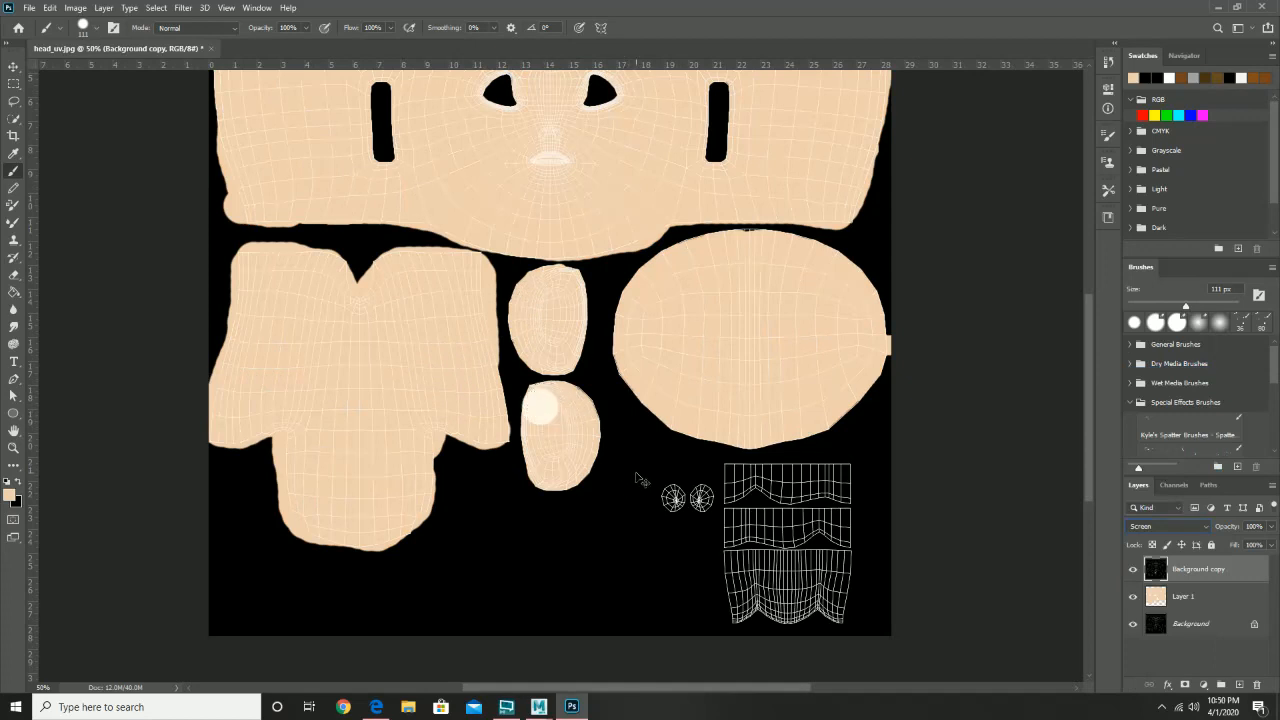
key(ctrl+z)
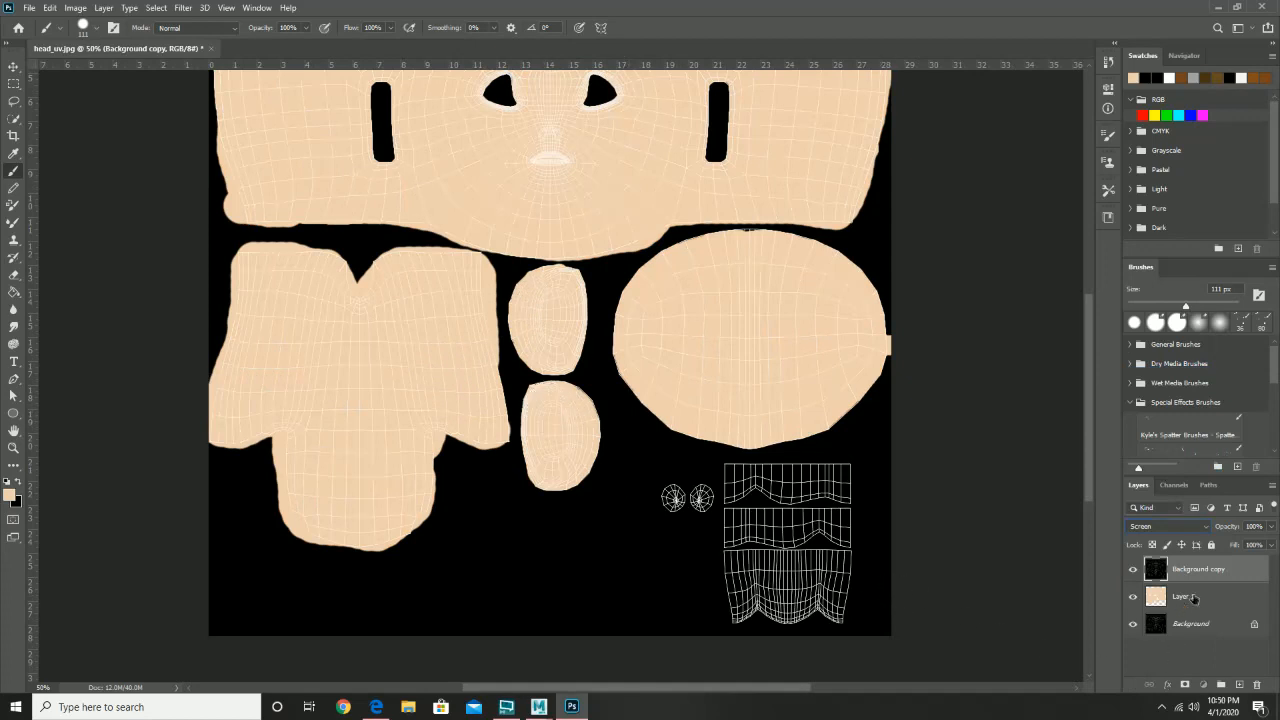
click(1193, 598)
key(z)
click(635, 453)
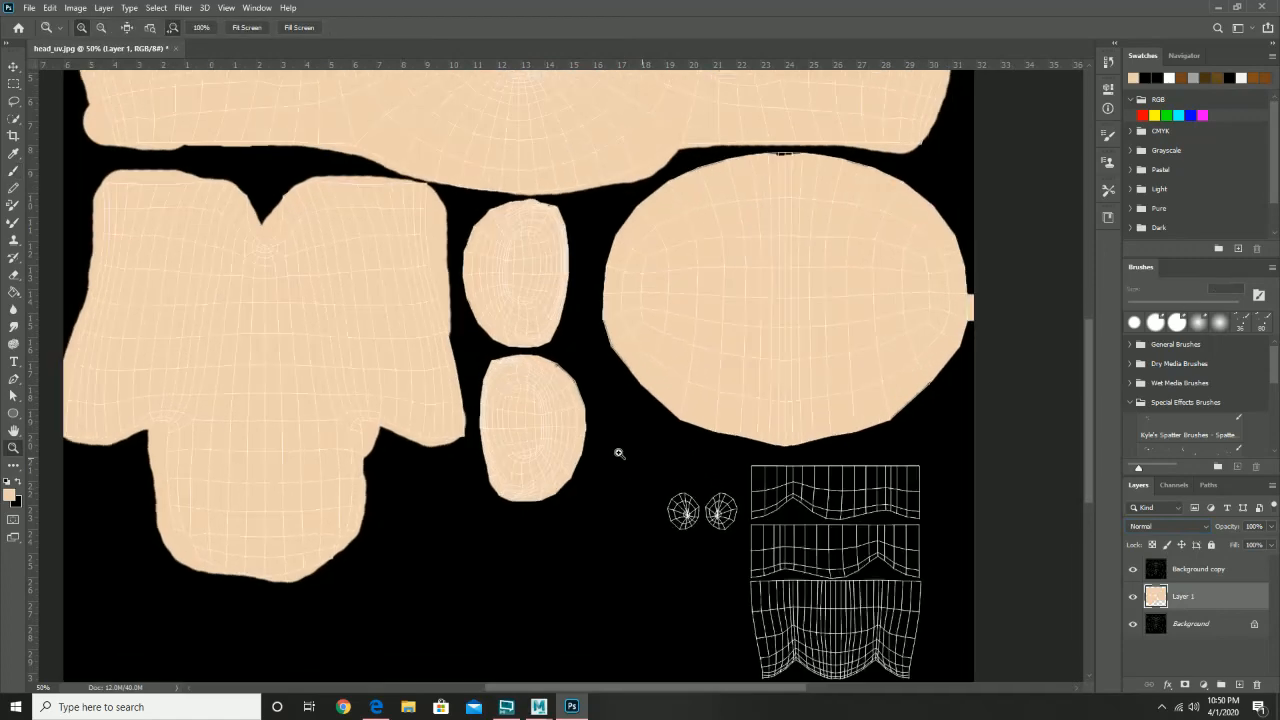
- At 100% zoom, widen both small islands with peach paint along their edges
click(585, 449)
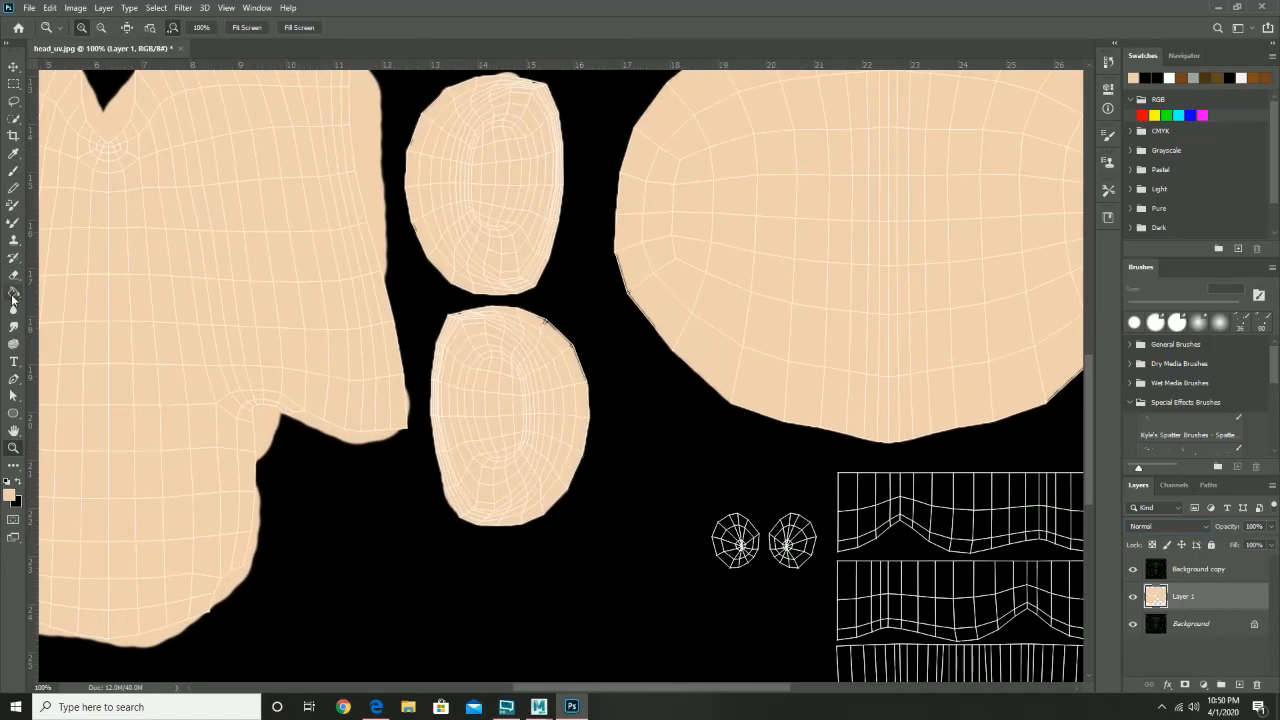
click(14, 172)
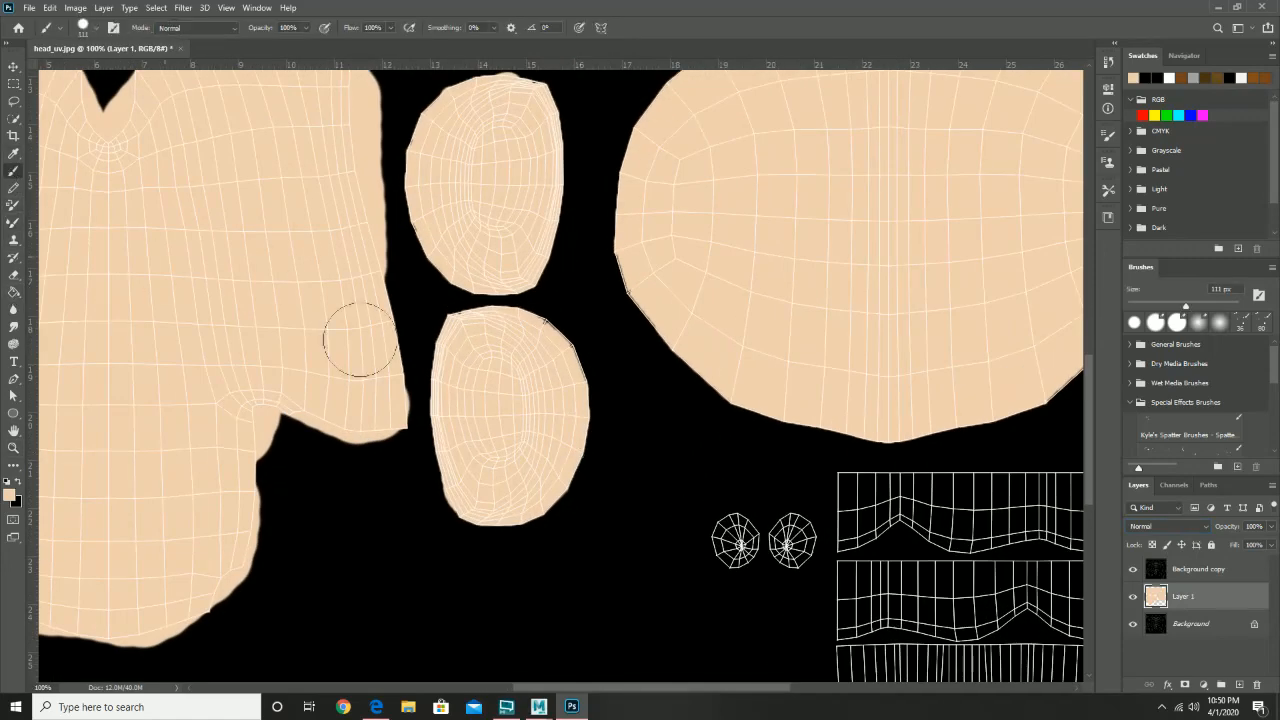
mouse_move(517, 344)
mouse_down()
mouse_move(549, 366)
mouse_move(491, 337)
mouse_move(457, 354)
mouse_move(480, 491)
mouse_move(526, 482)
mouse_move(553, 447)
mouse_move(549, 380)
mouse_up()
drag(497, 329, 470, 426)
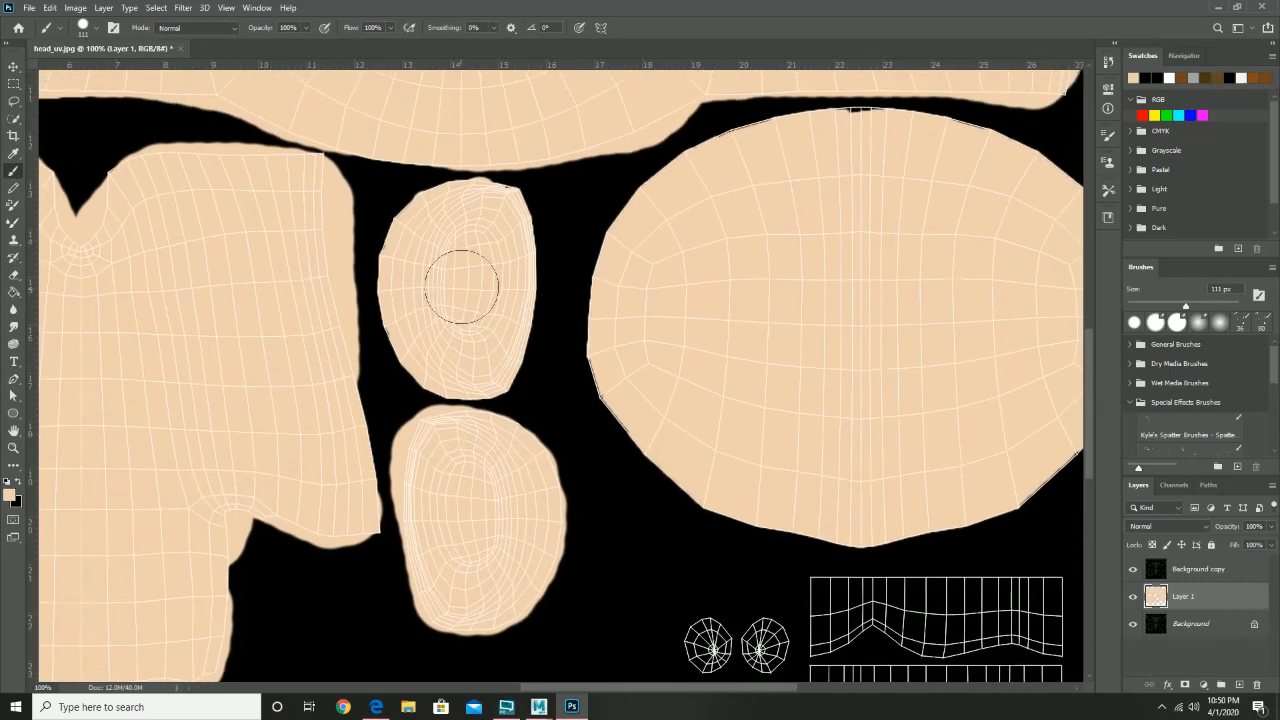
mouse_move(500, 224)
mouse_down()
mouse_move(500, 320)
mouse_move(475, 375)
mouse_move(437, 354)
mouse_move(420, 314)
mouse_move(424, 229)
mouse_up()
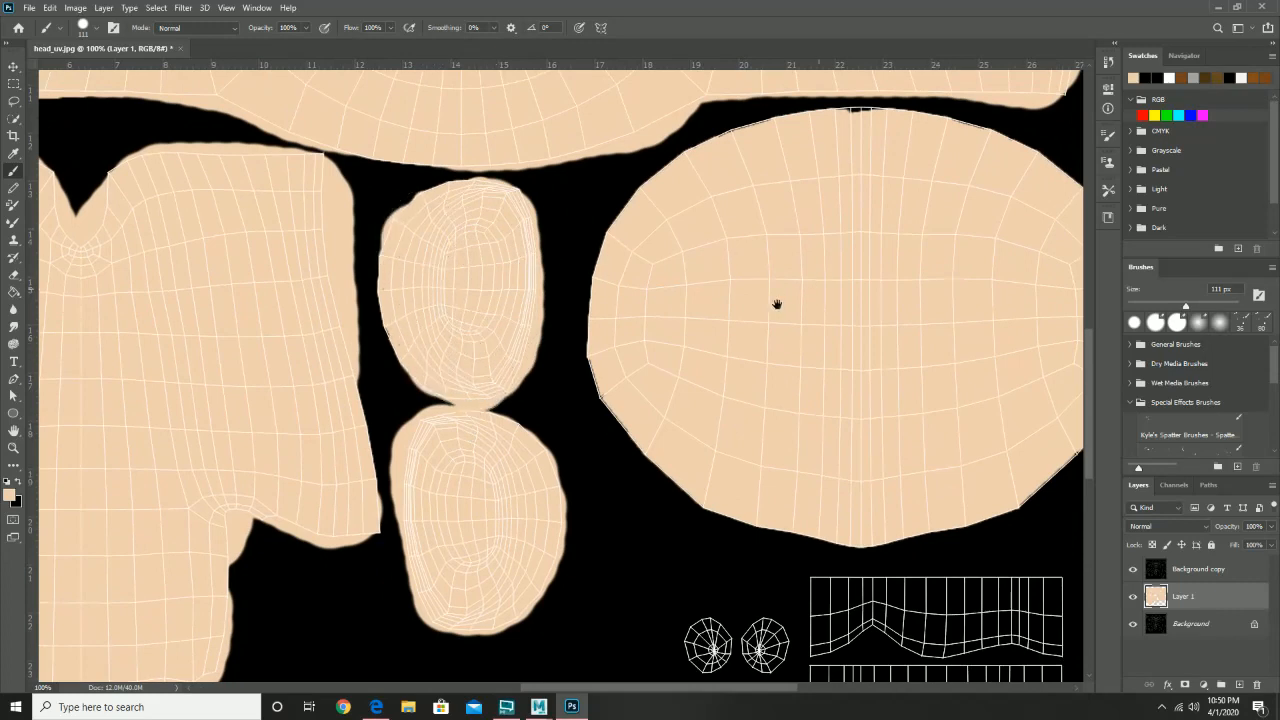
- Paint peach over the large oval island's top gap and left edge, and over the face slot's edges
drag(871, 168, 700, 296)
mouse_move(713, 268)
mouse_down()
mouse_move(559, 296)
mouse_move(606, 273)
mouse_move(659, 273)
mouse_move(899, 397)
mouse_move(918, 376)
mouse_move(842, 301)
mouse_move(728, 272)
mouse_move(807, 329)
mouse_move(918, 370)
mouse_move(929, 435)
mouse_move(918, 512)
mouse_move(936, 452)
mouse_move(917, 512)
mouse_move(870, 525)
mouse_move(904, 437)
mouse_move(973, 417)
mouse_move(966, 394)
mouse_move(959, 429)
mouse_move(905, 491)
mouse_move(835, 520)
mouse_move(706, 540)
mouse_move(606, 509)
mouse_move(517, 433)
mouse_move(487, 374)
mouse_move(501, 287)
mouse_move(494, 359)
mouse_up()
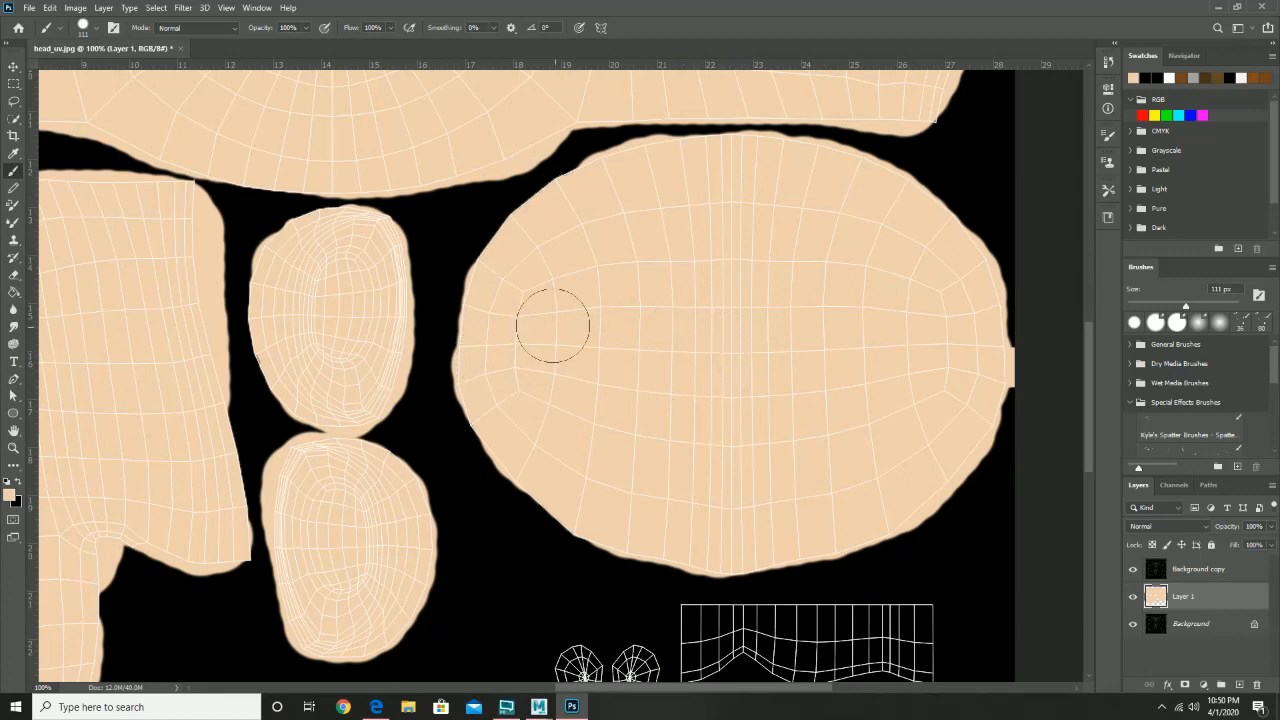
mouse_move(553, 325)
mouse_down()
mouse_move(491, 331)
mouse_move(491, 314)
mouse_move(570, 333)
mouse_move(520, 494)
mouse_up()
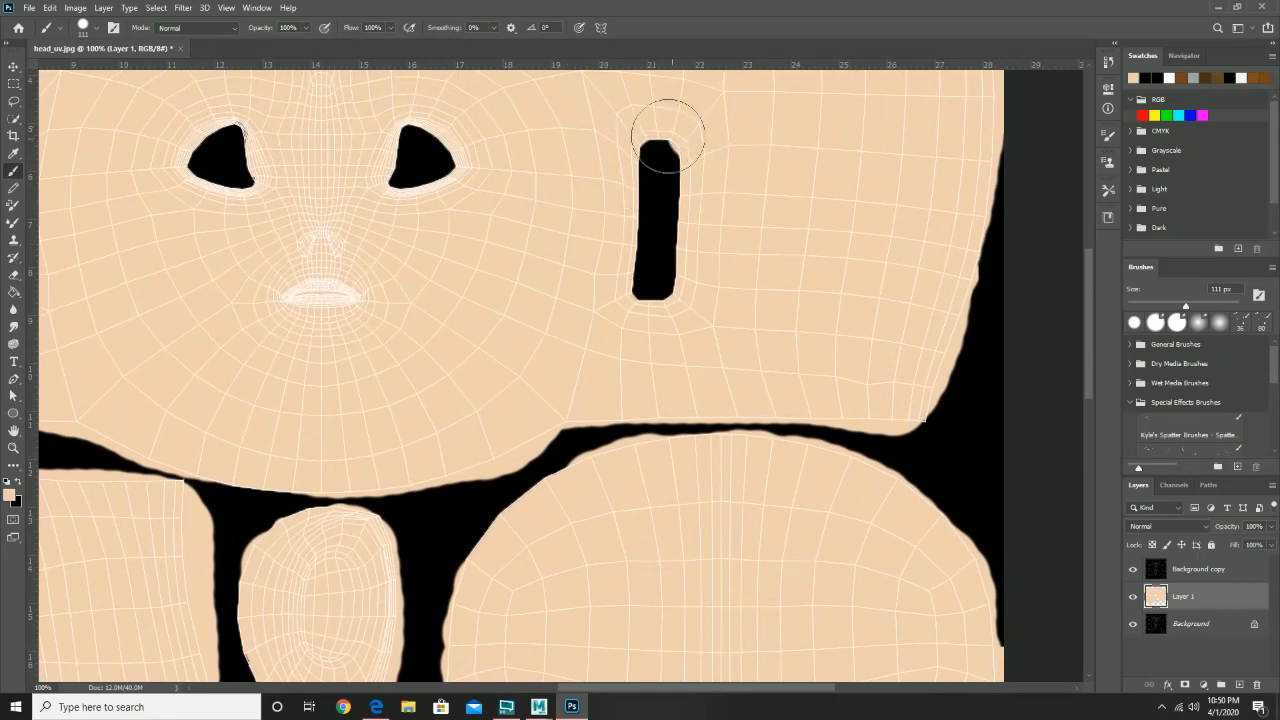
mouse_move(662, 102)
mouse_down()
mouse_move(614, 157)
mouse_move(600, 223)
mouse_move(603, 286)
mouse_move(633, 320)
mouse_move(700, 303)
mouse_move(714, 139)
mouse_up()
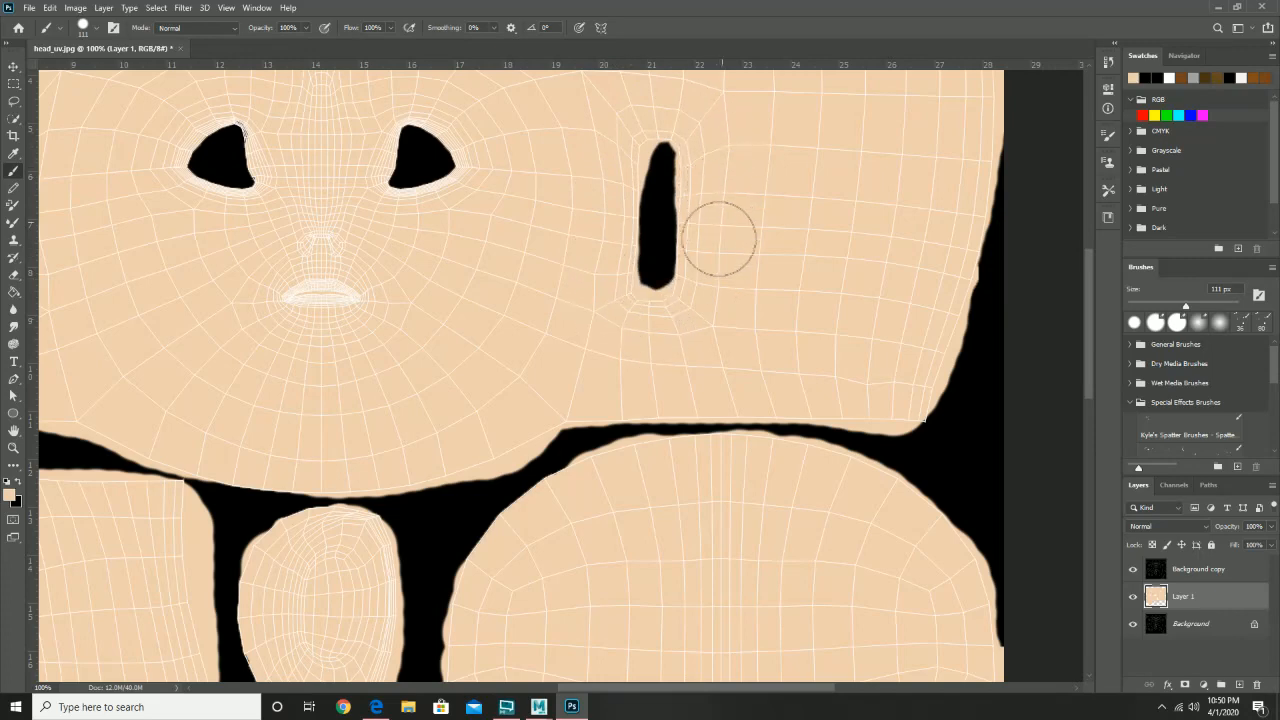
mouse_move(420, 234)
mouse_down()
mouse_move(680, 320)
mouse_move(770, 320)
mouse_up()
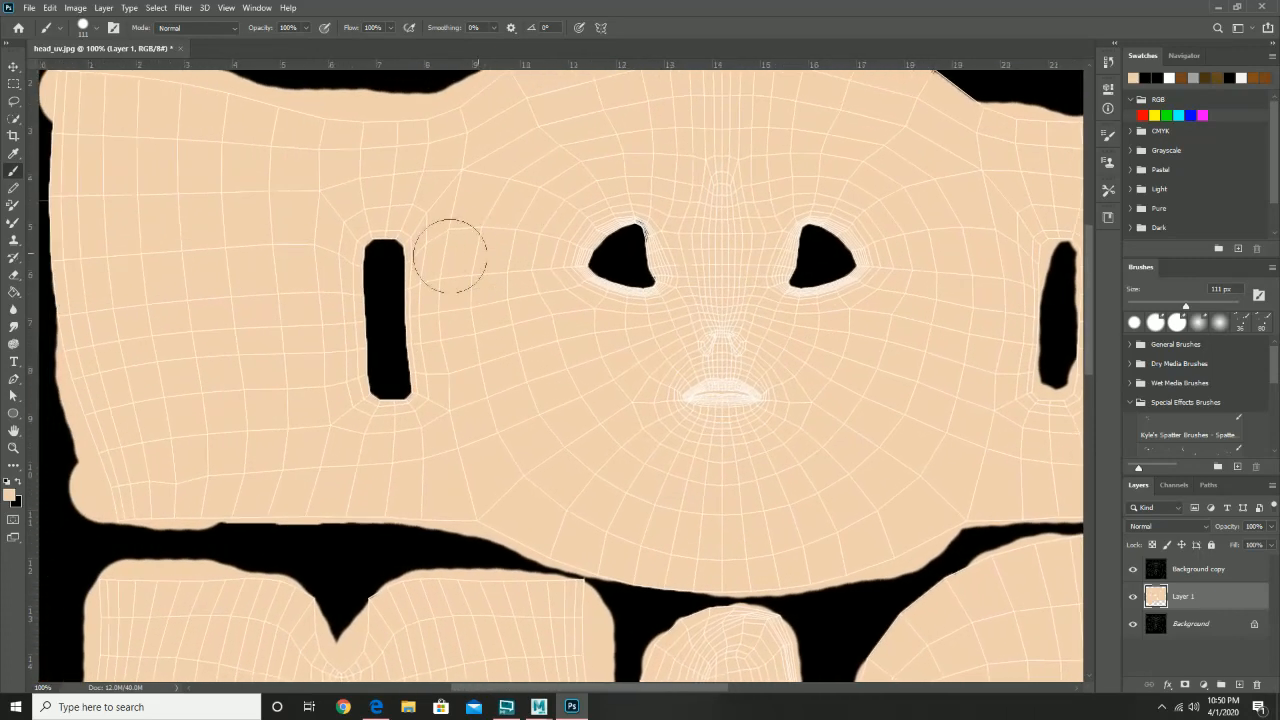
mouse_move(437, 251)
mouse_down()
mouse_move(397, 206)
mouse_move(358, 204)
mouse_move(340, 242)
mouse_move(322, 339)
mouse_move(351, 420)
mouse_move(381, 430)
mouse_move(420, 411)
mouse_move(442, 345)
mouse_move(440, 245)
mouse_up()
drag(742, 405, 400, 92)
drag(529, 429, 896, 333)
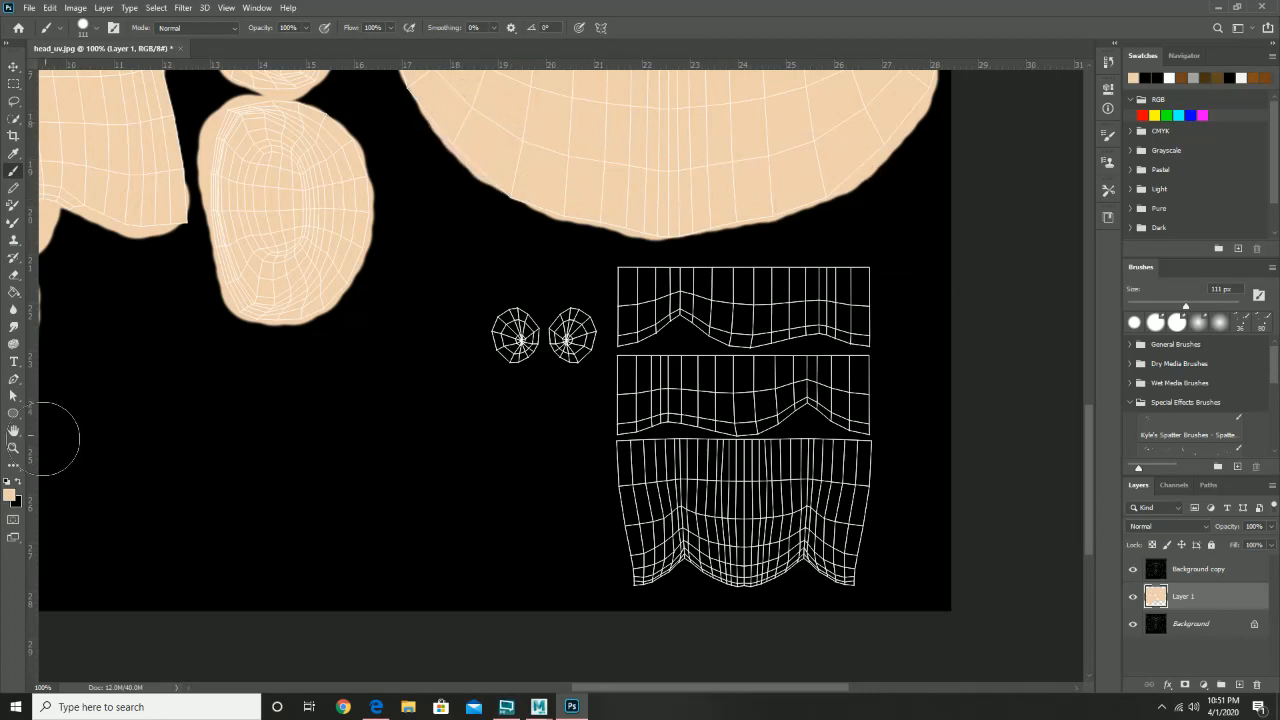
- Change the foreground colour to pink (hue 0) and add a new Layer 2
click(8, 497)
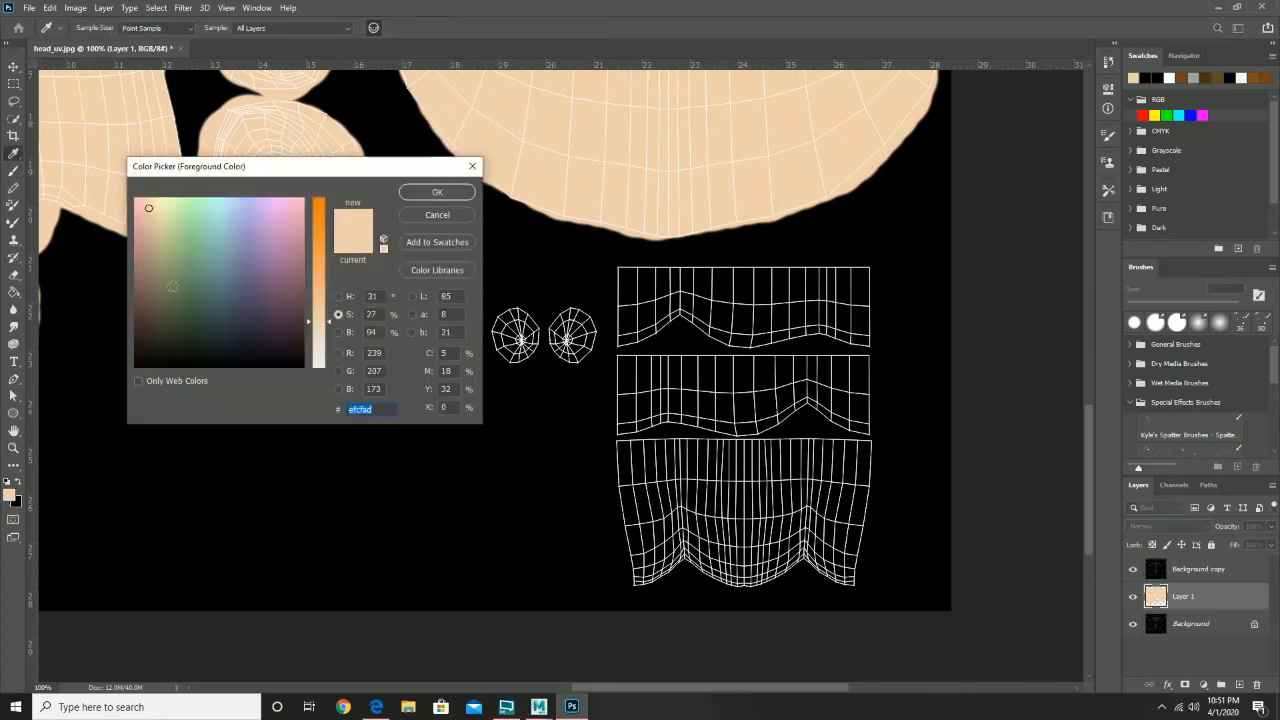
click(348, 298)
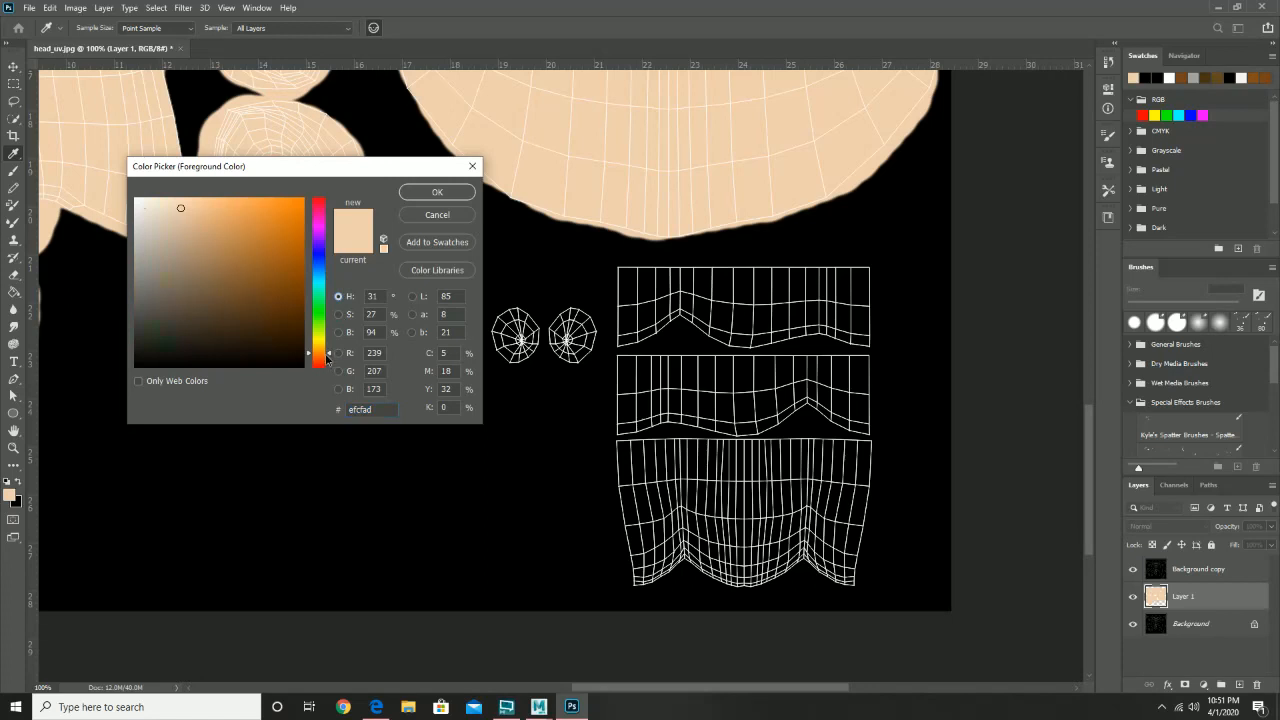
drag(329, 356, 332, 373)
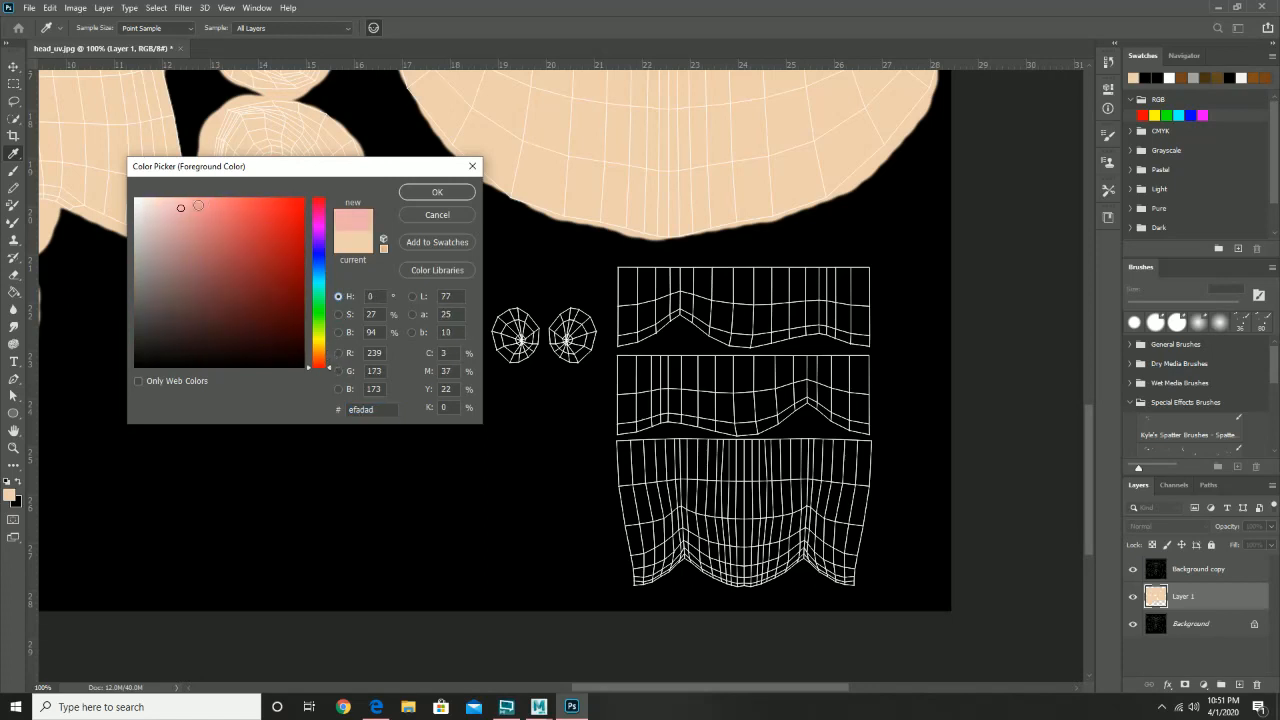
click(437, 192)
key(b)
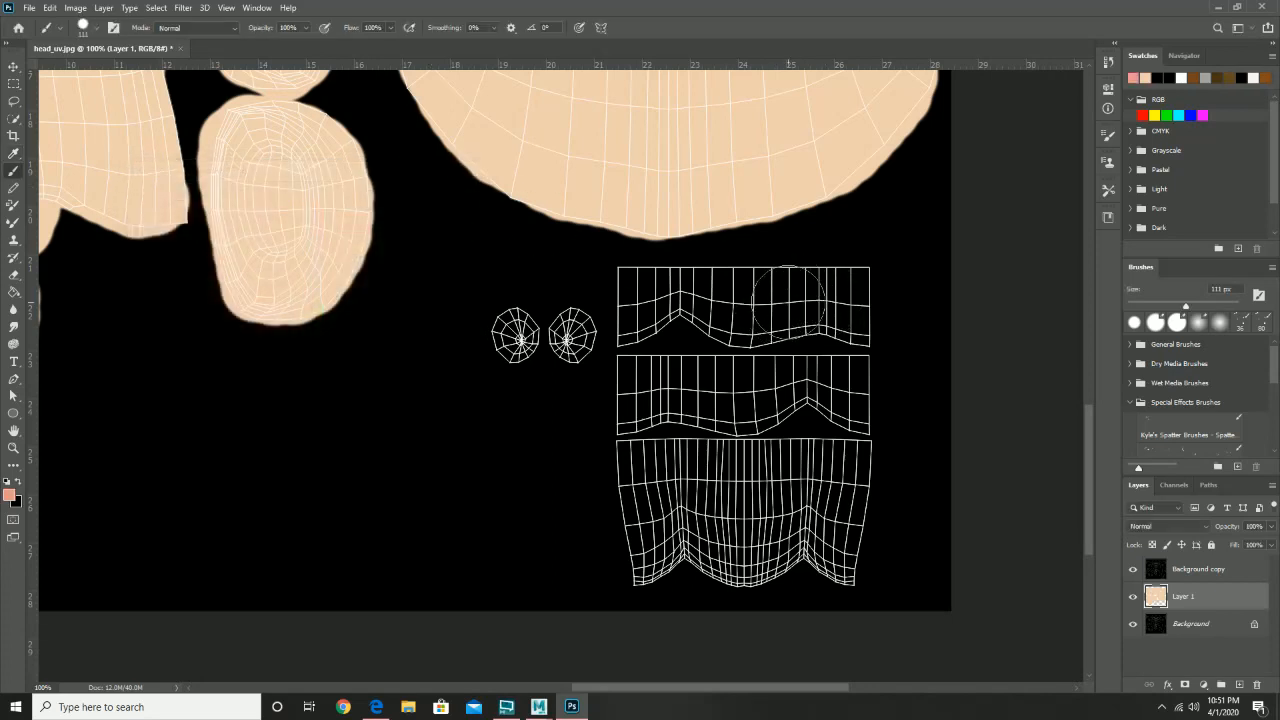
right_click(791, 302)
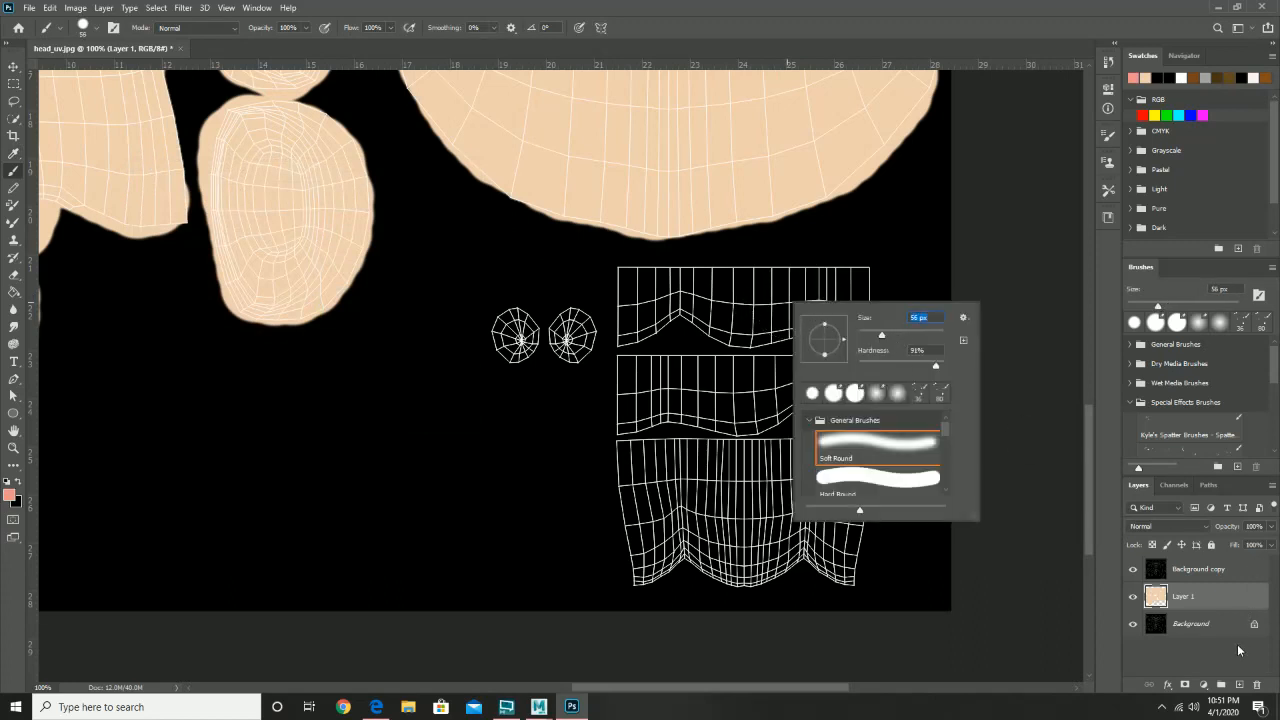
click(1239, 685)
- Paint pink over the three lip strips and the two small round shells
drag(728, 319, 689, 312)
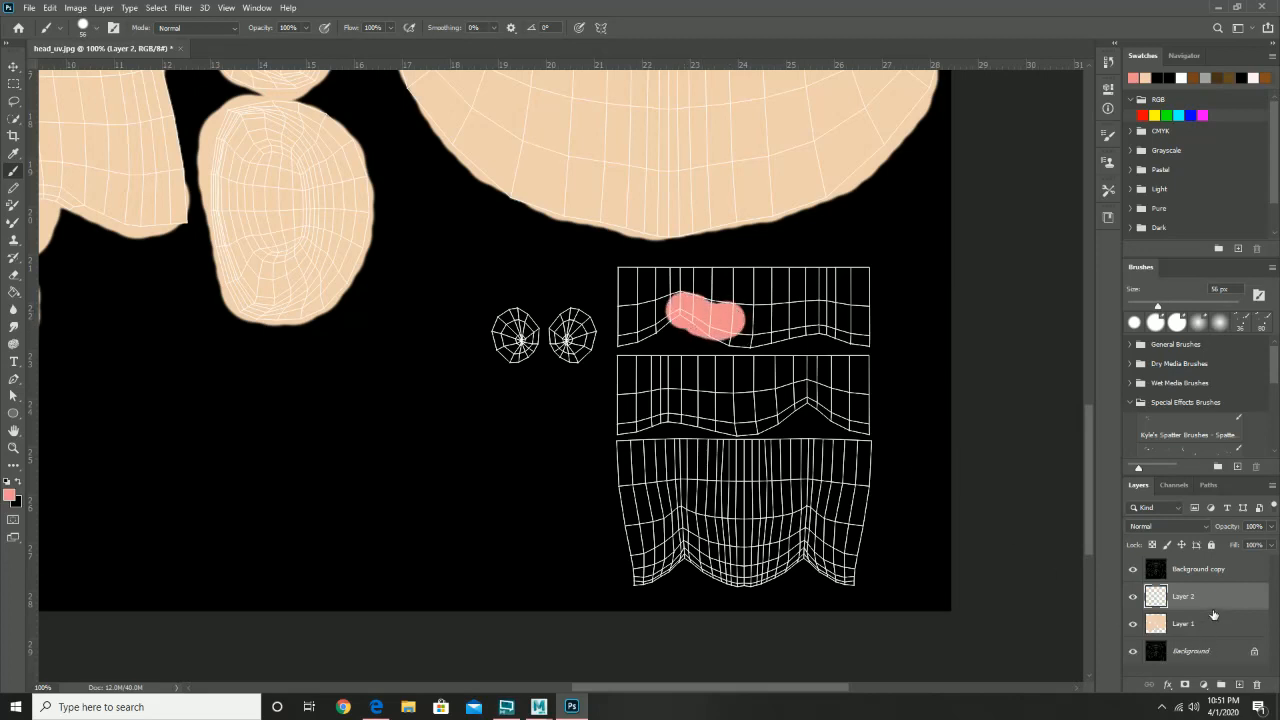
mouse_move(692, 305)
mouse_down()
mouse_move(644, 313)
mouse_move(618, 333)
mouse_move(628, 277)
mouse_move(862, 286)
mouse_up()
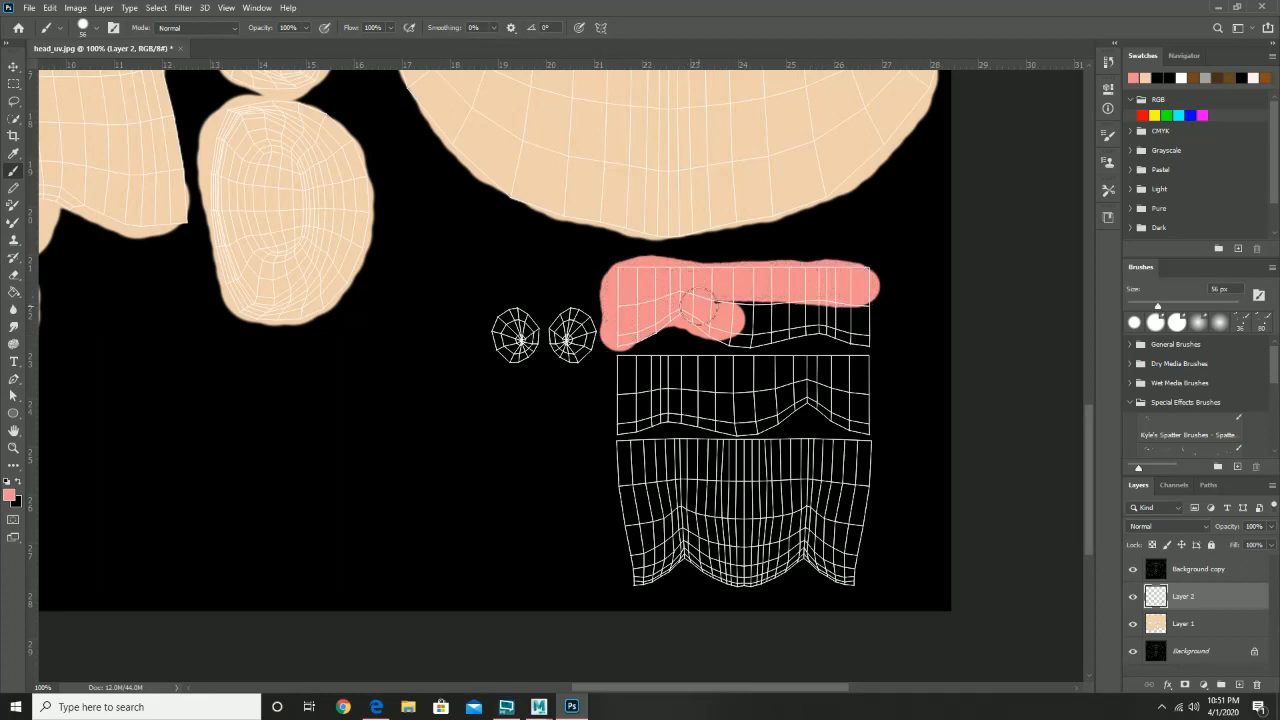
mouse_move(730, 326)
mouse_down()
mouse_move(861, 333)
mouse_move(861, 312)
mouse_move(727, 296)
mouse_up()
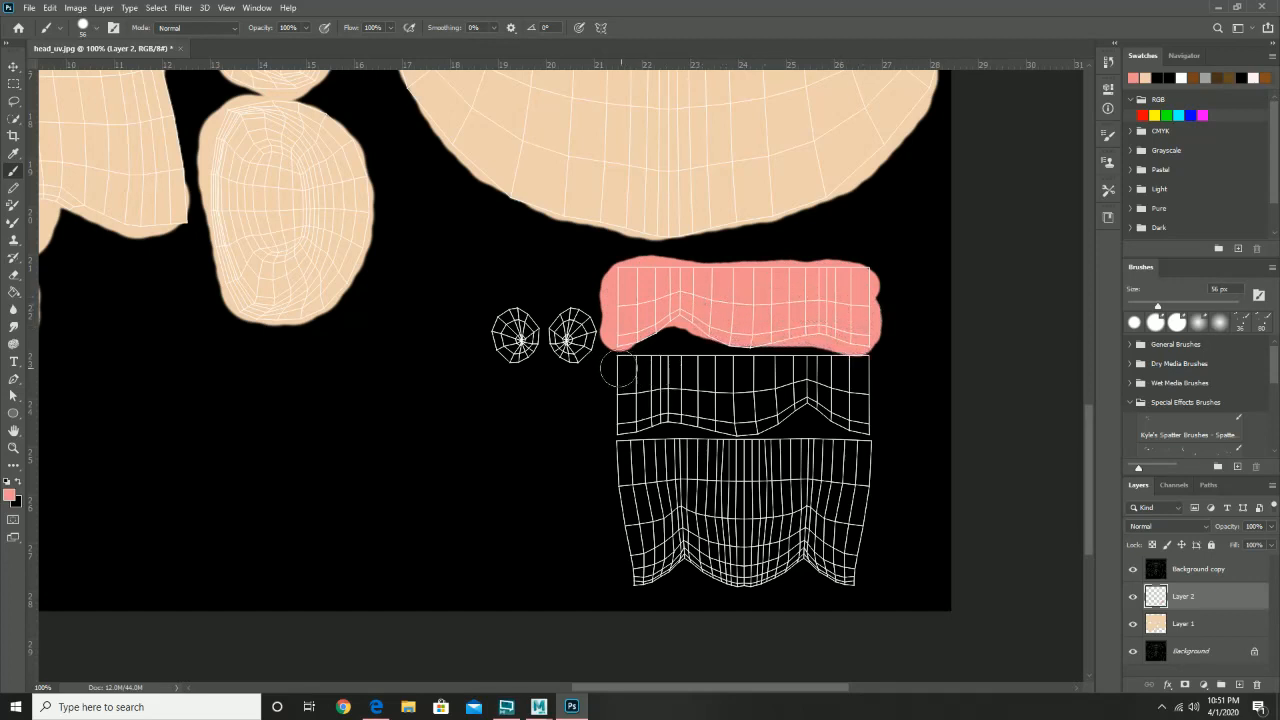
drag(618, 369, 857, 372)
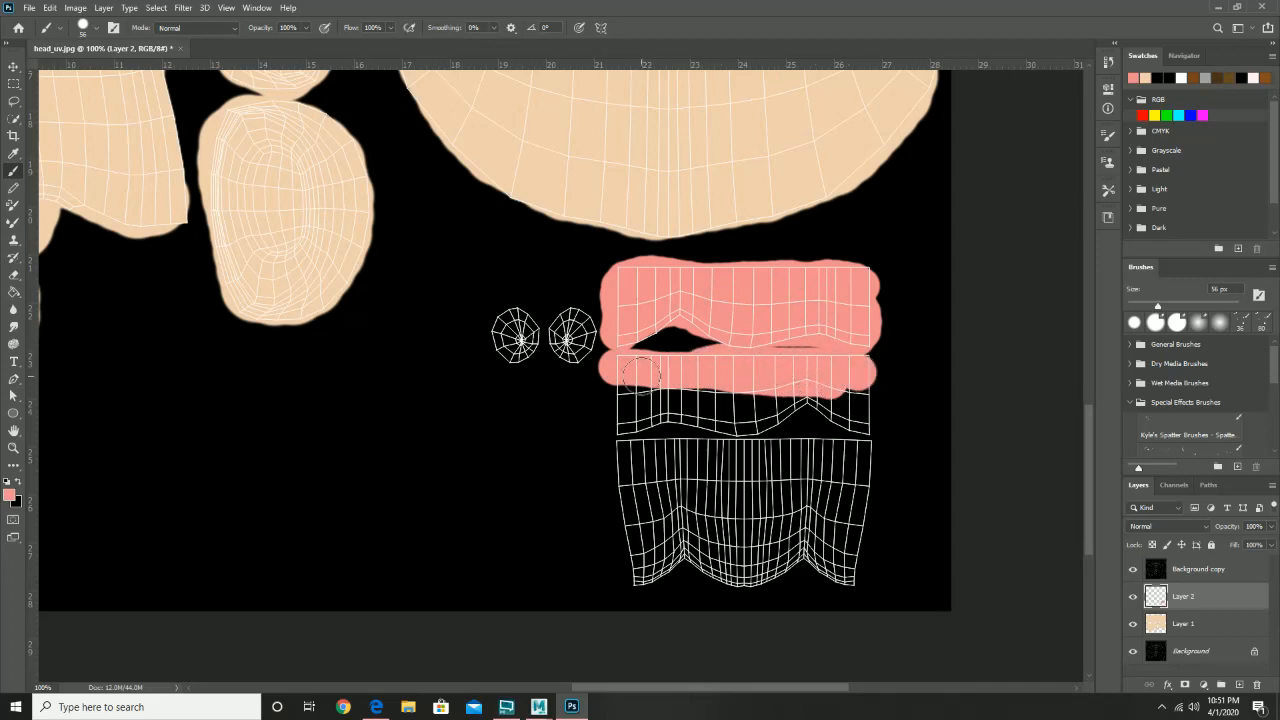
mouse_move(620, 385)
mouse_down()
mouse_move(624, 421)
mouse_move(672, 406)
mouse_move(756, 426)
mouse_move(819, 409)
mouse_move(853, 420)
mouse_move(859, 385)
mouse_move(866, 422)
mouse_move(822, 394)
mouse_move(704, 392)
mouse_up()
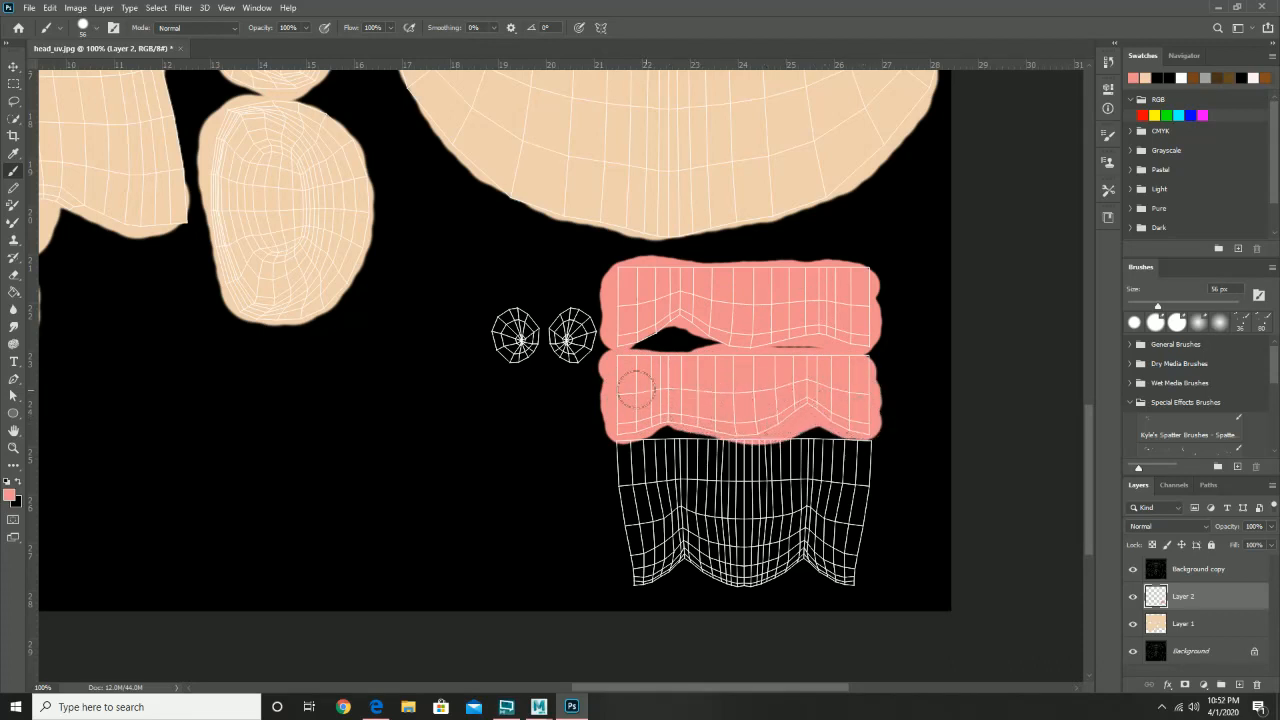
drag(624, 464, 860, 460)
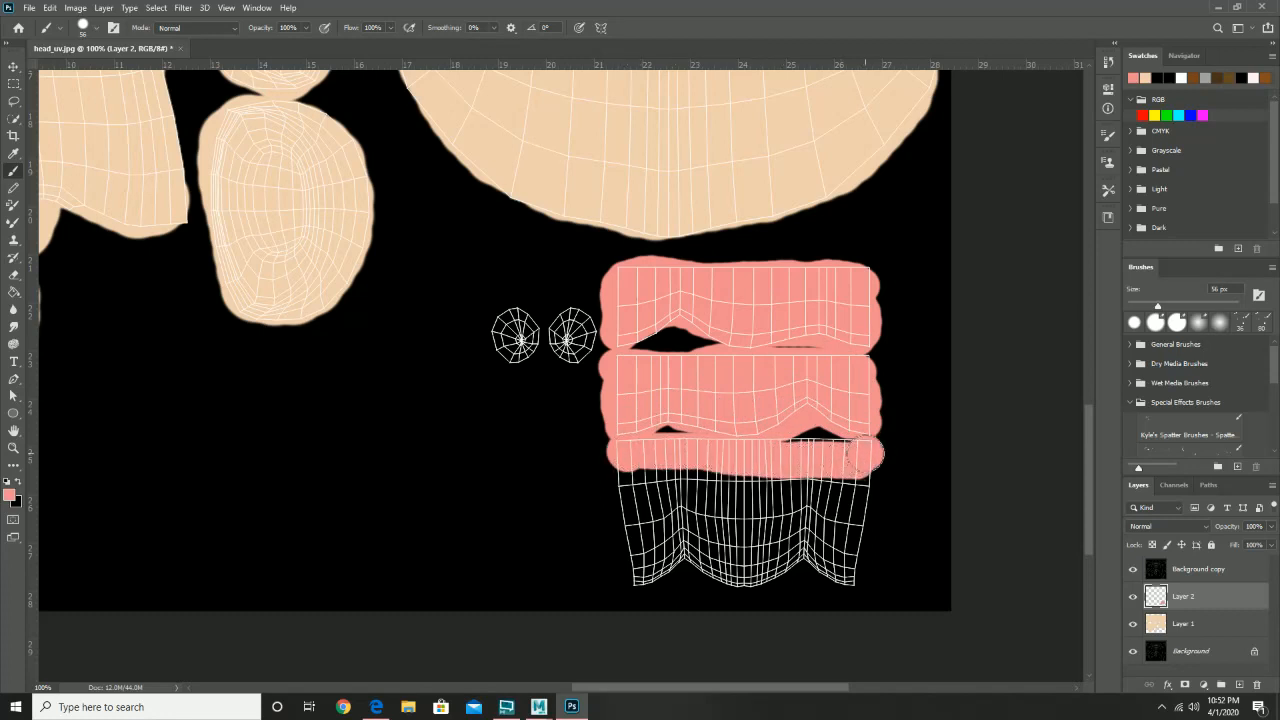
mouse_move(622, 456)
mouse_down()
mouse_move(625, 579)
mouse_move(687, 550)
mouse_move(760, 576)
mouse_move(807, 558)
mouse_move(852, 576)
mouse_up()
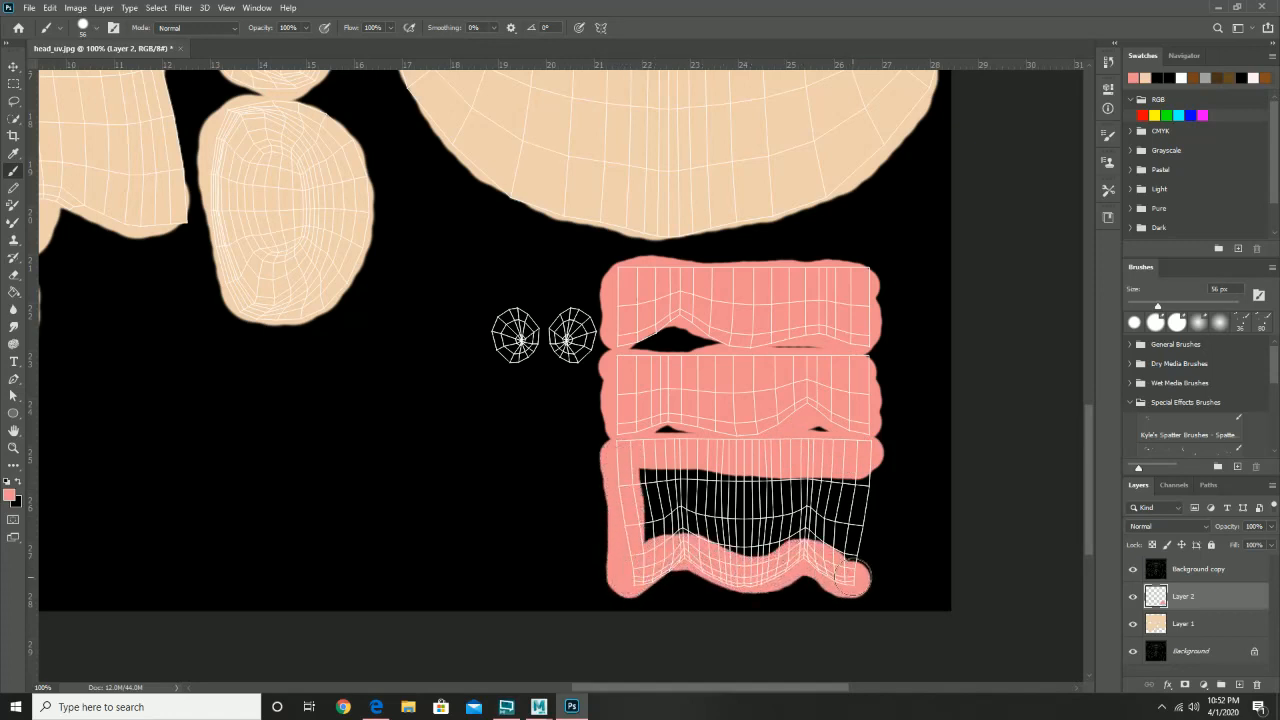
mouse_move(866, 471)
mouse_down()
mouse_move(855, 562)
mouse_move(635, 512)
mouse_move(694, 494)
mouse_move(649, 474)
mouse_move(703, 490)
mouse_move(831, 493)
mouse_move(848, 512)
mouse_move(736, 516)
mouse_up()
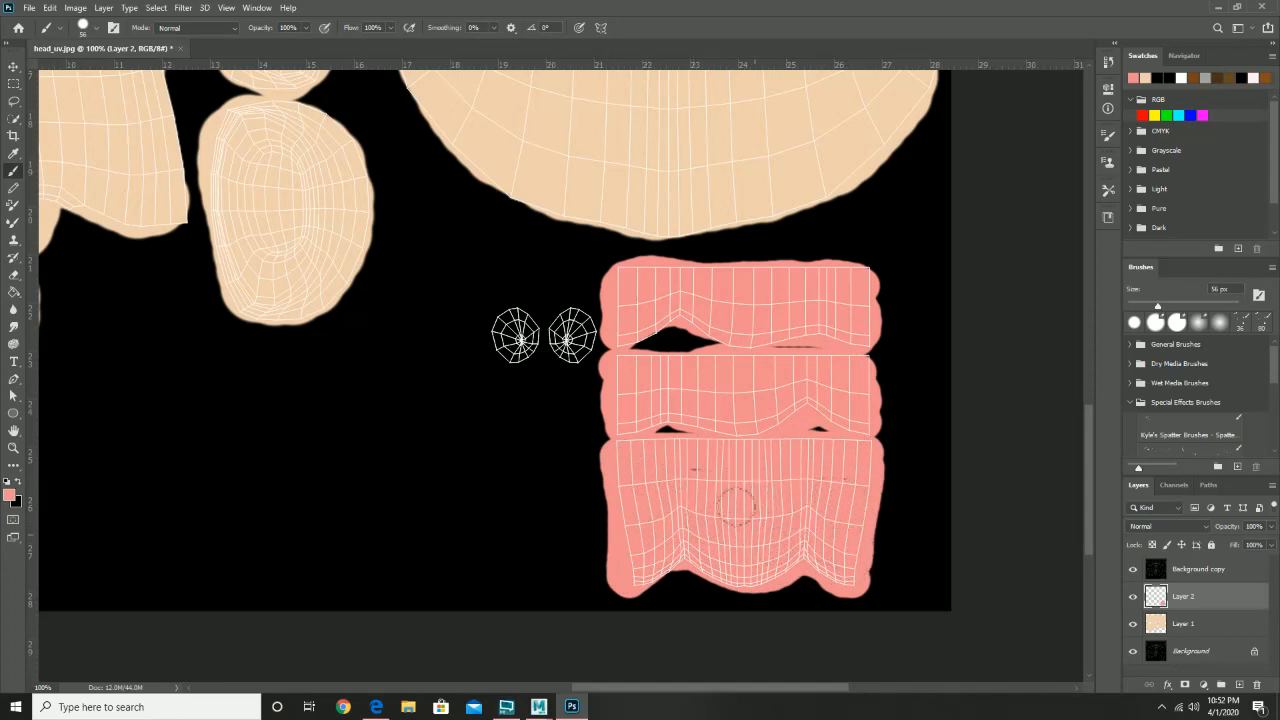
mouse_move(589, 352)
mouse_down()
mouse_move(566, 330)
mouse_move(571, 356)
mouse_move(515, 331)
mouse_up()
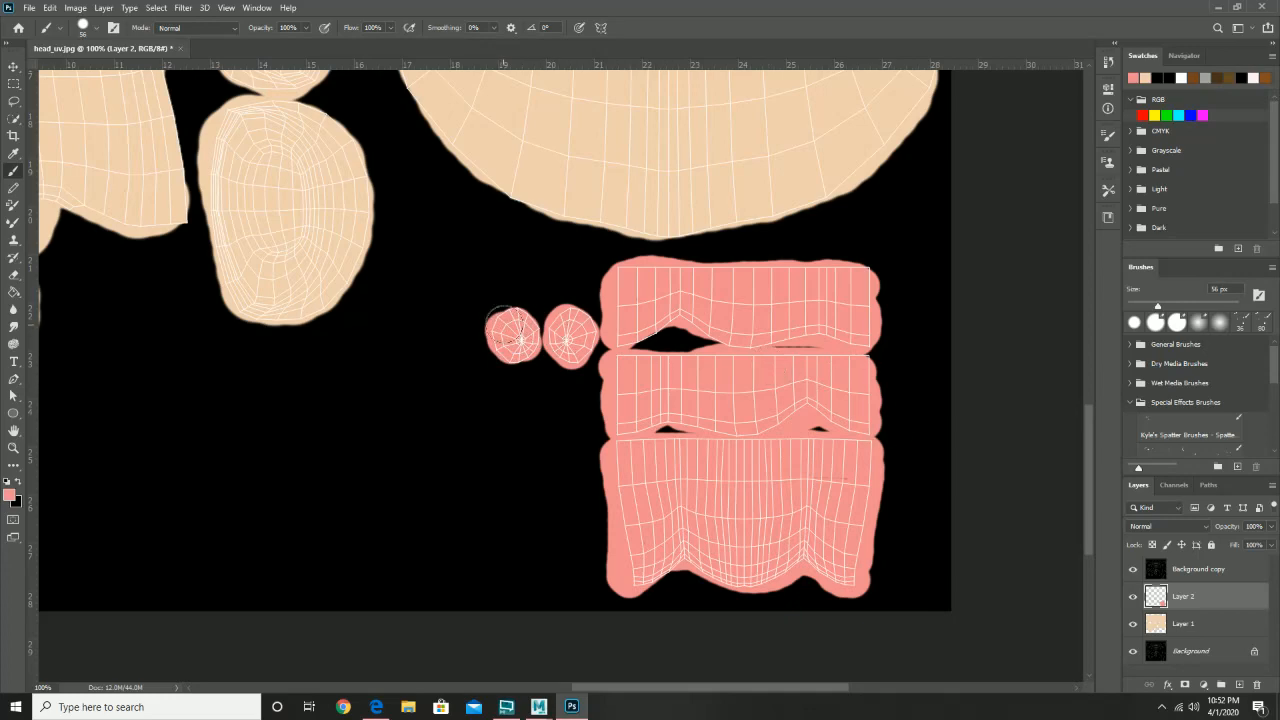
drag(615, 292, 709, 527)
drag(706, 425, 546, 191)
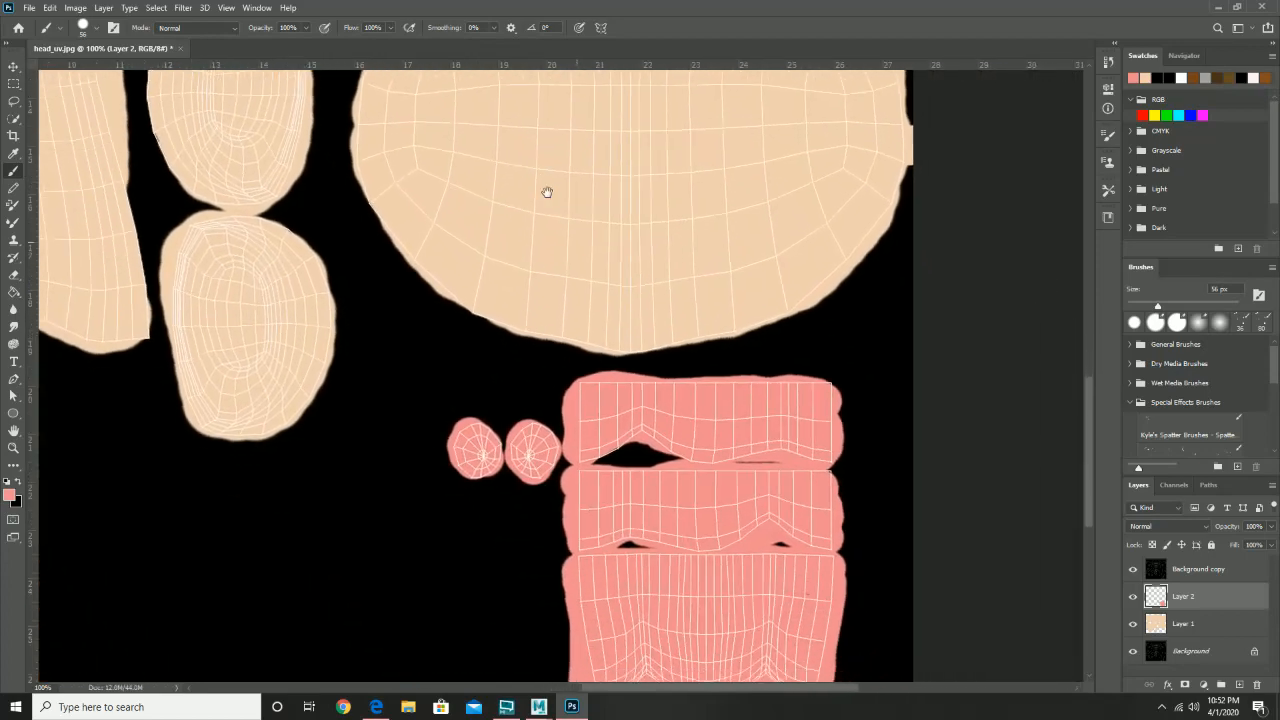
- Add Layer 3, zoom to 600% on the face shell's lips, and shrink the brush to 12 px
click(1239, 685)
drag(469, 217, 611, 434)
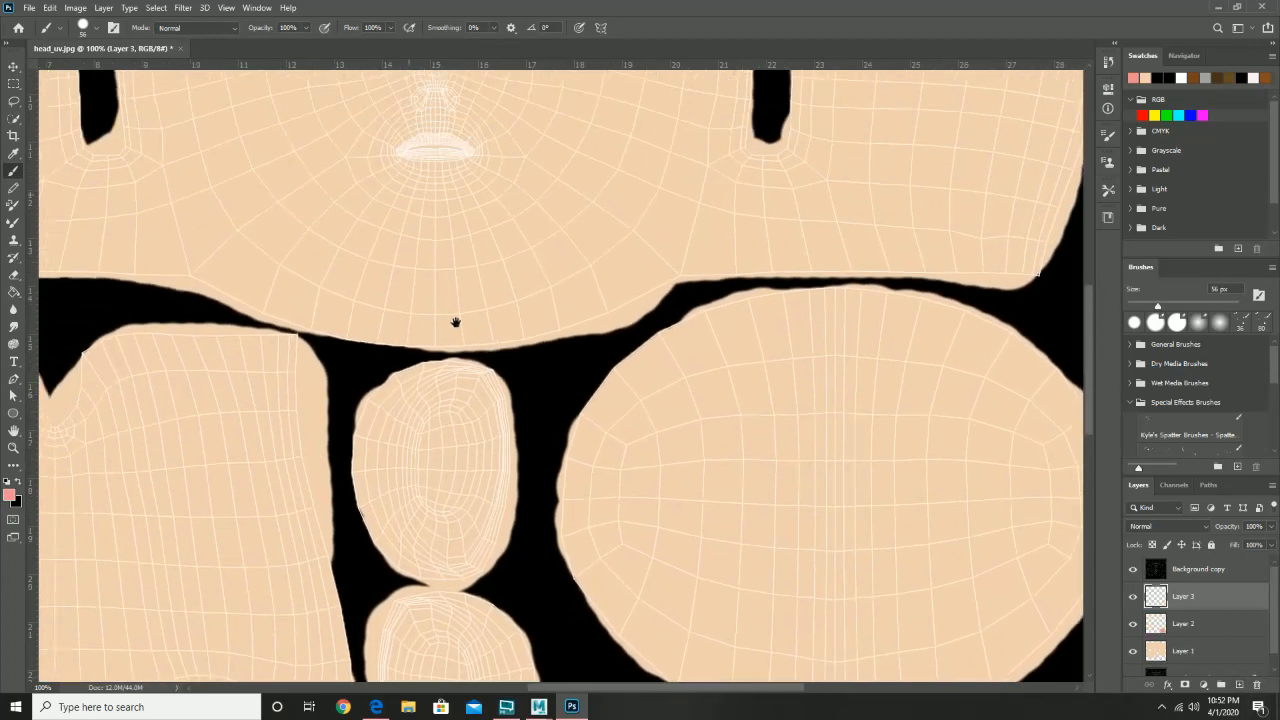
drag(455, 321, 479, 424)
key(z)
drag(489, 281, 489, 281)
drag(402, 250, 522, 380)
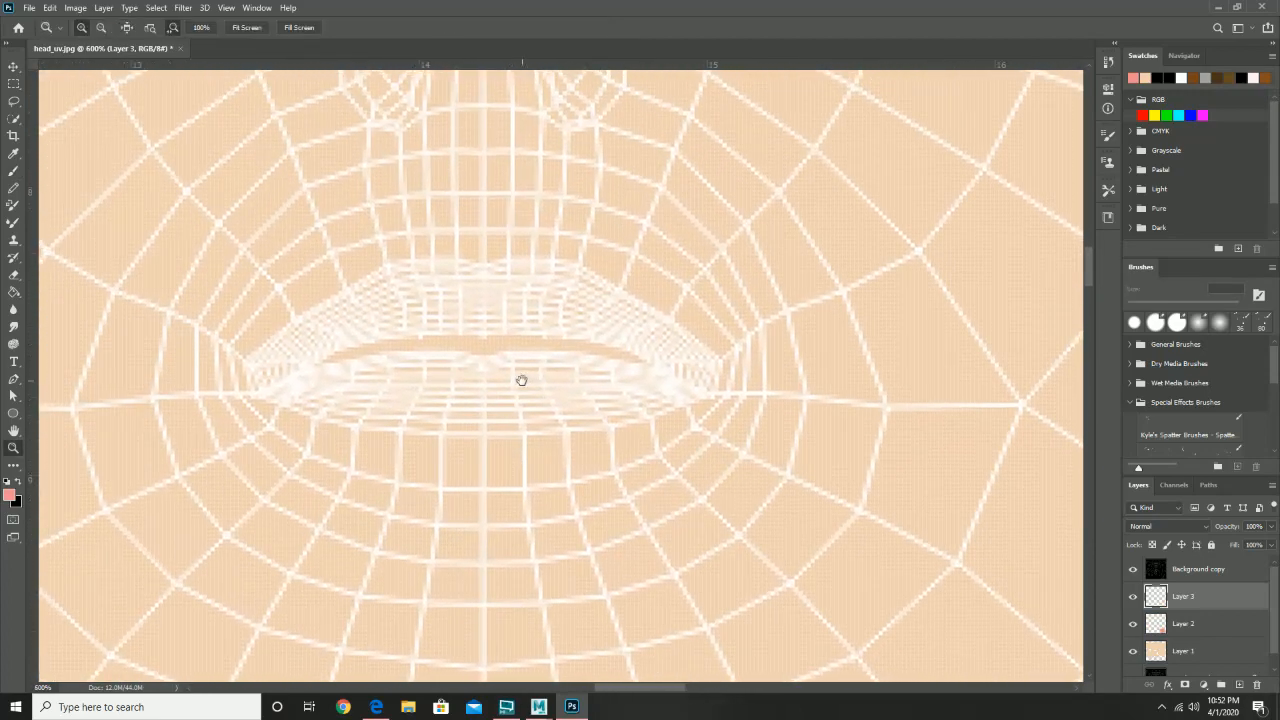
click(14, 175)
right_click(437, 349)
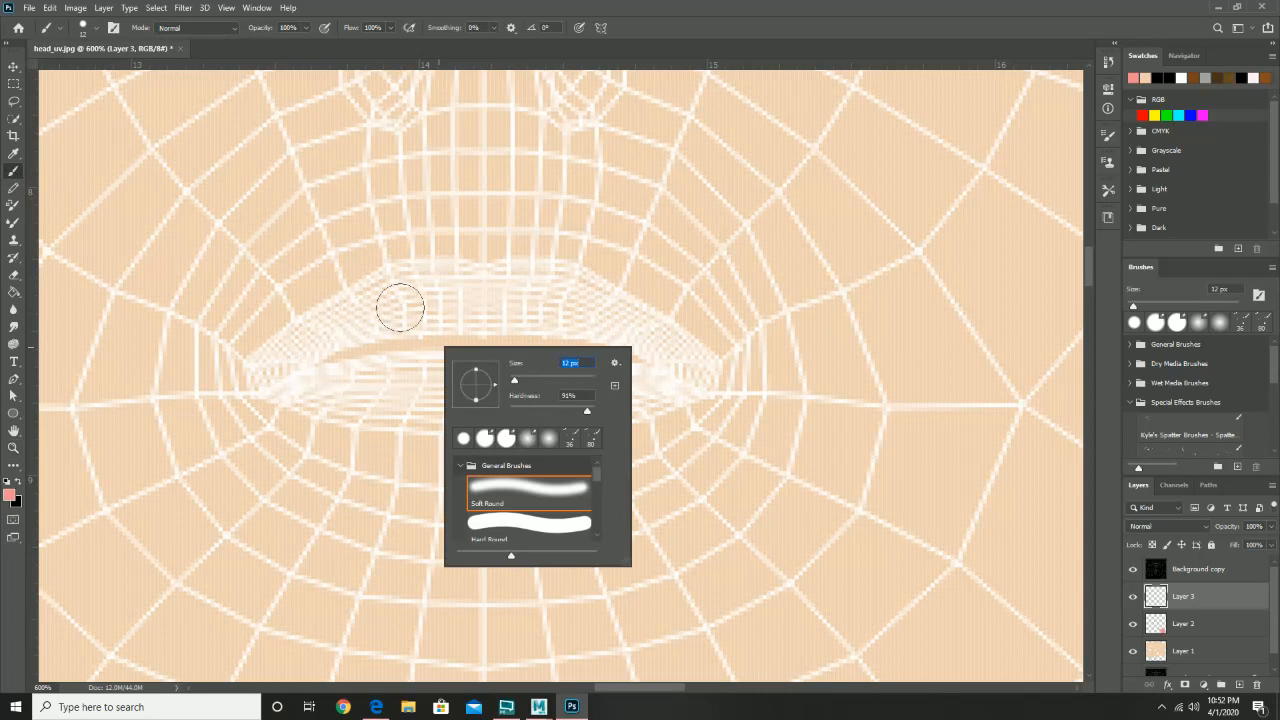
- Paint the upper lip, lower lip and left lip corner pink
mouse_move(393, 299)
mouse_down()
mouse_move(482, 294)
mouse_move(377, 306)
mouse_move(286, 368)
mouse_move(386, 388)
mouse_move(669, 378)
mouse_move(646, 338)
mouse_move(603, 313)
mouse_move(359, 320)
mouse_move(457, 293)
mouse_move(578, 301)
mouse_up()
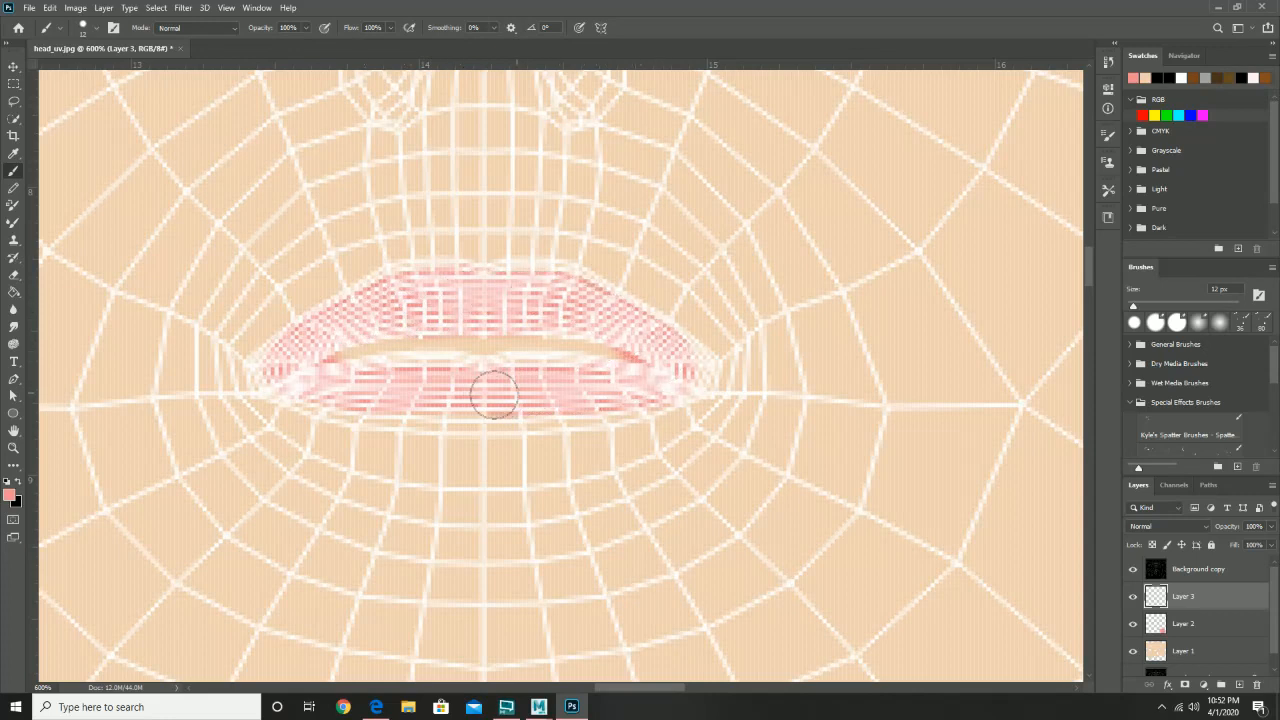
mouse_move(494, 395)
mouse_down()
mouse_move(379, 396)
mouse_move(295, 376)
mouse_move(397, 405)
mouse_move(660, 396)
mouse_up()
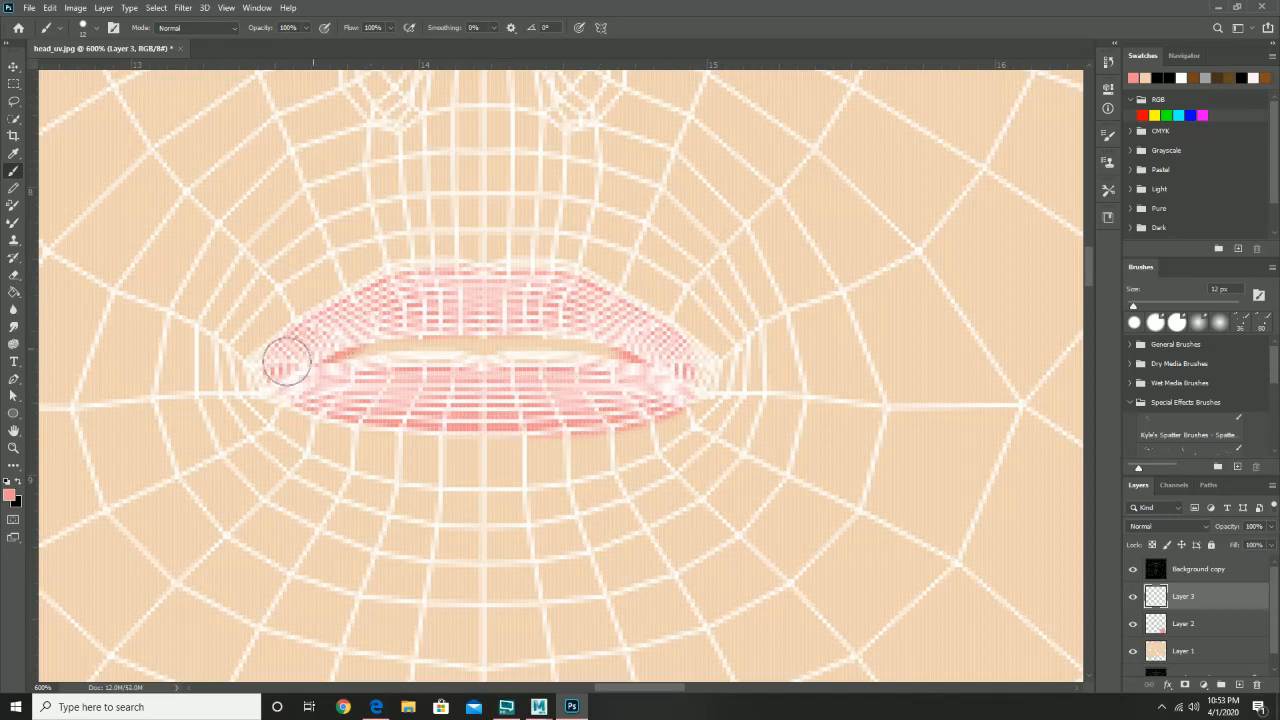
drag(287, 361, 268, 370)
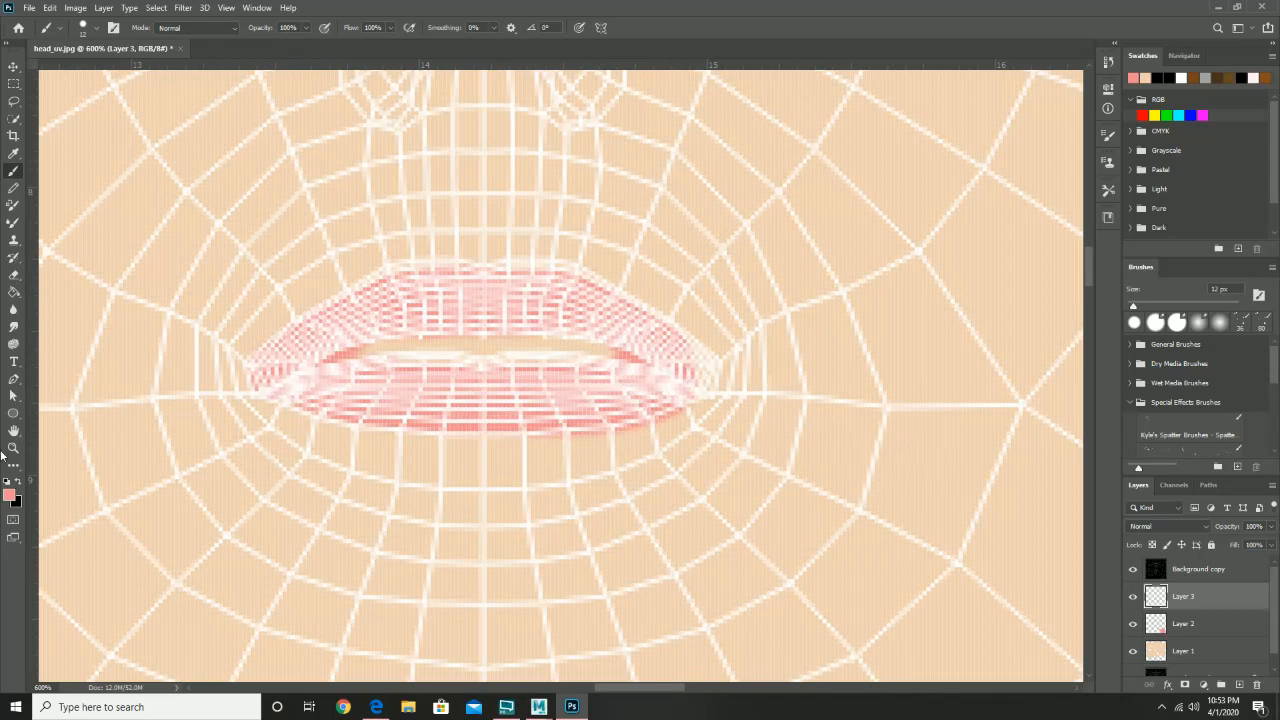
click(14, 276)
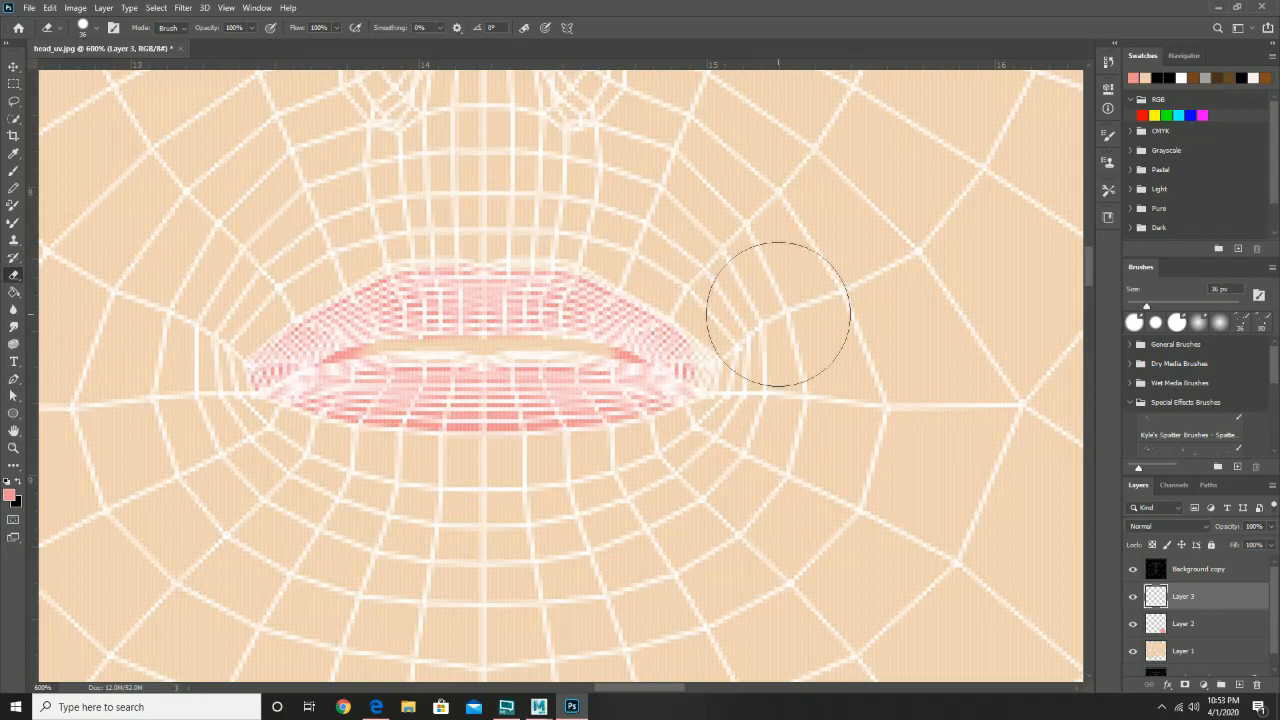
drag(711, 243, 694, 474)
drag(751, 228, 744, 495)
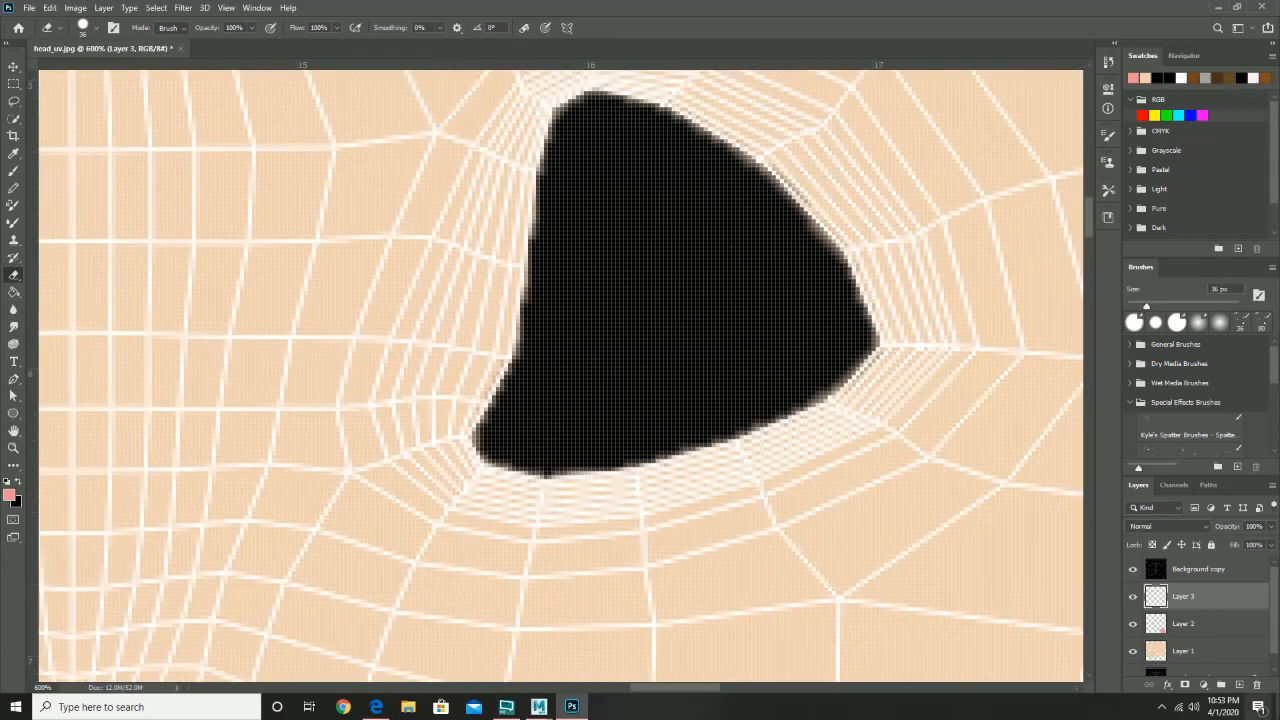
- Rename the layers to skin, inner and lips, then add a new lashes layer painted in black
double_click(1206, 651)
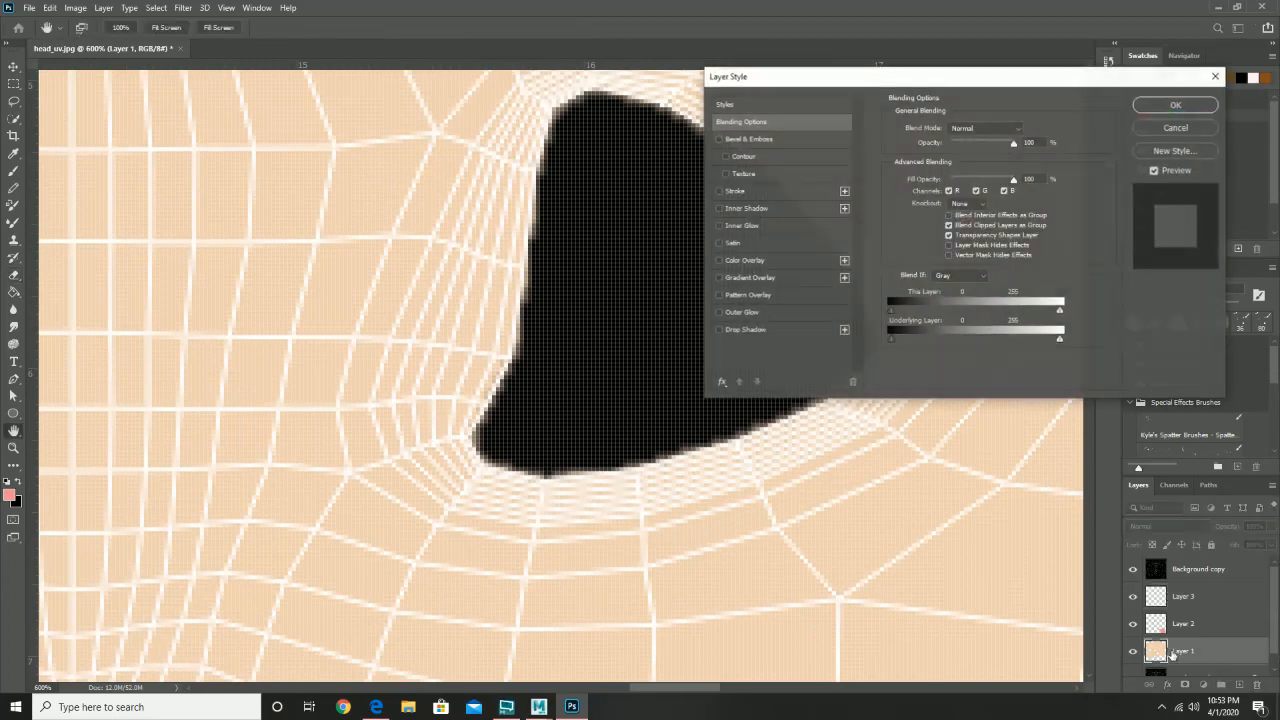
click(1170, 128)
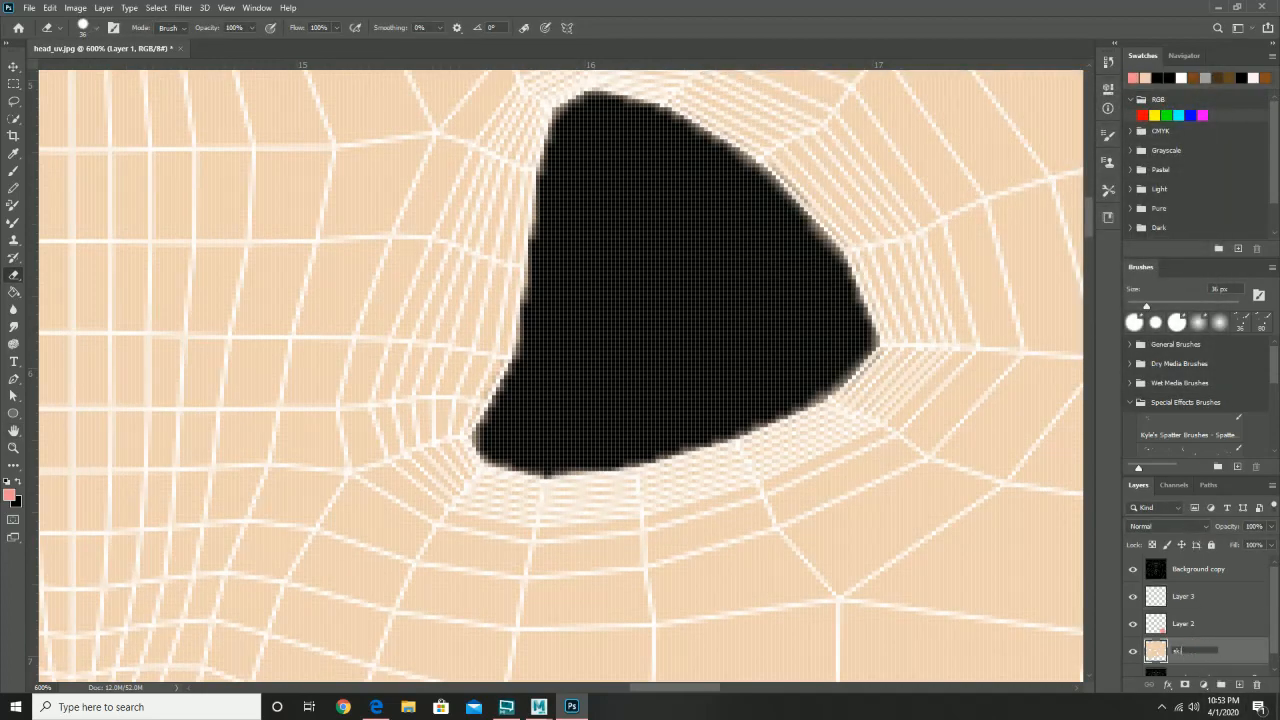
double_click(1182, 625)
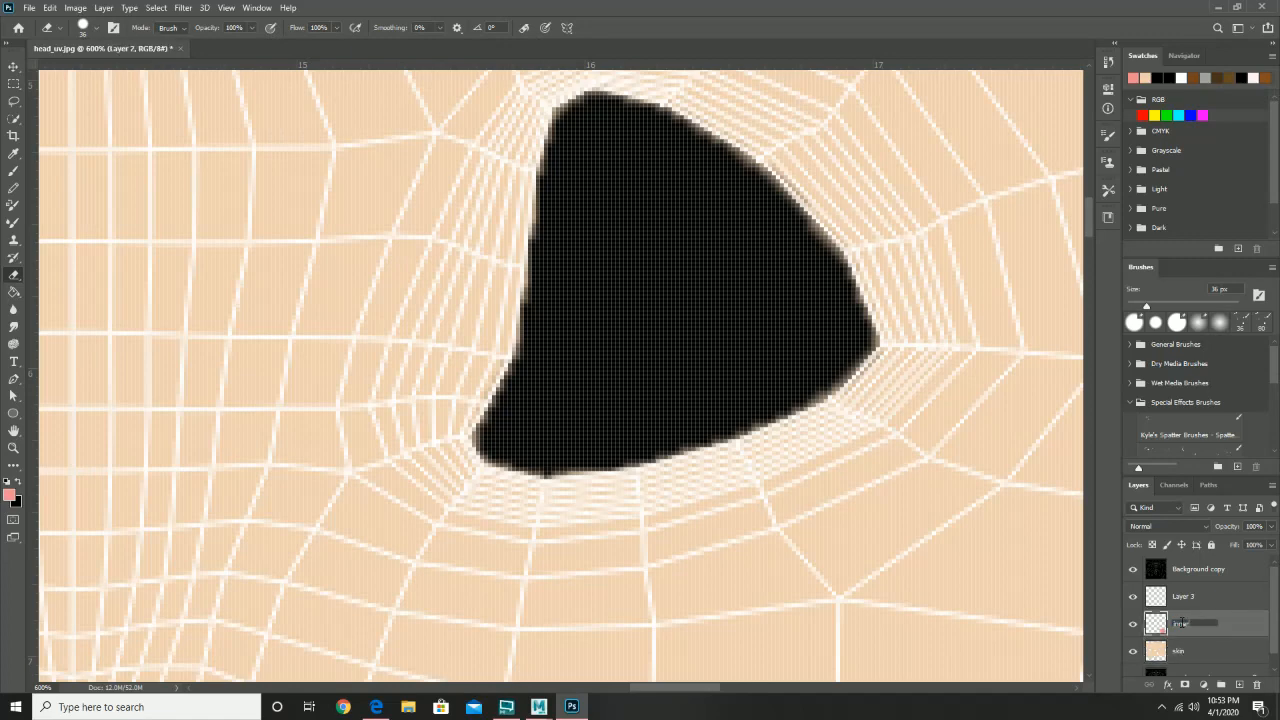
click(1181, 597)
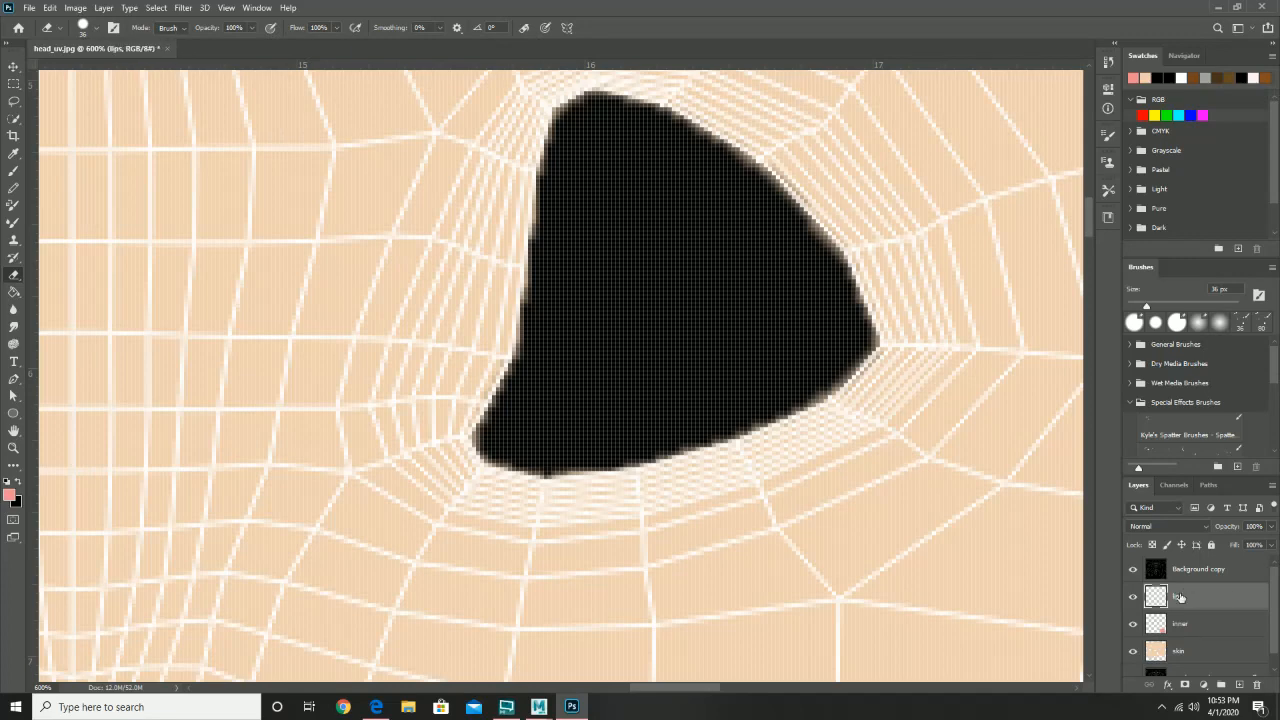
click(1240, 684)
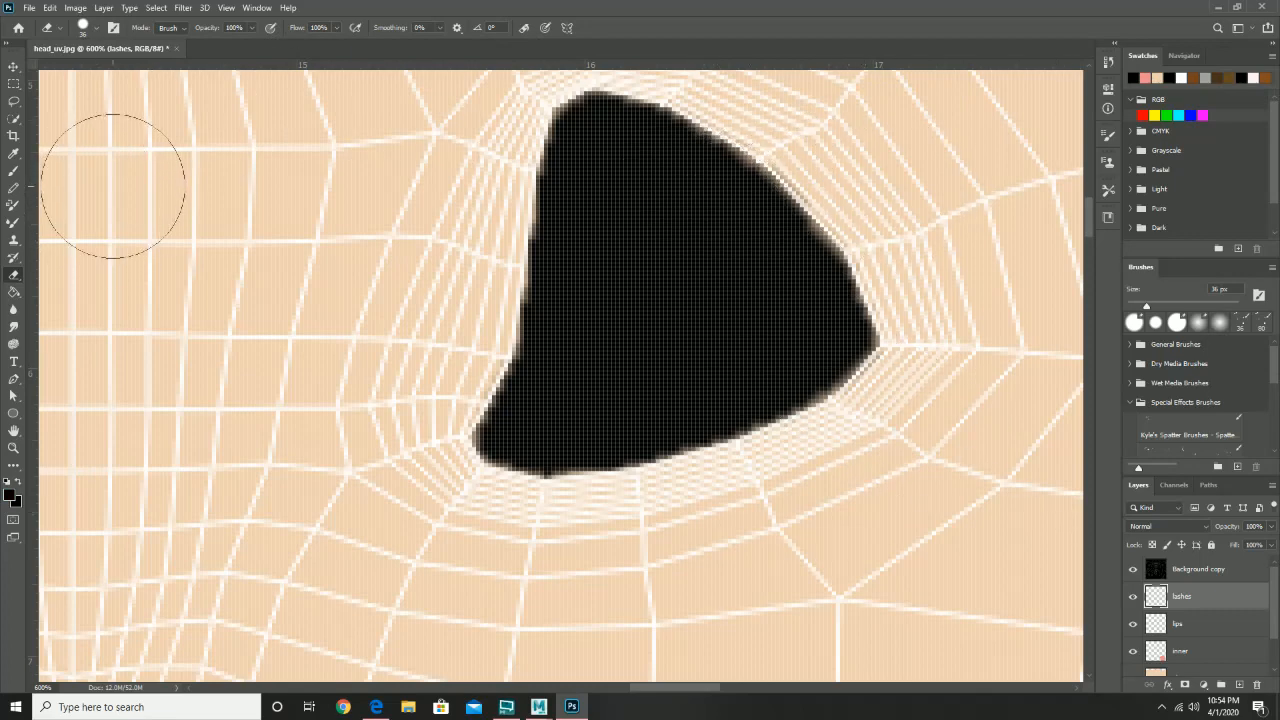
- Start painting black along the eye shape's upper edge and zoom in close on it
click(11, 173)
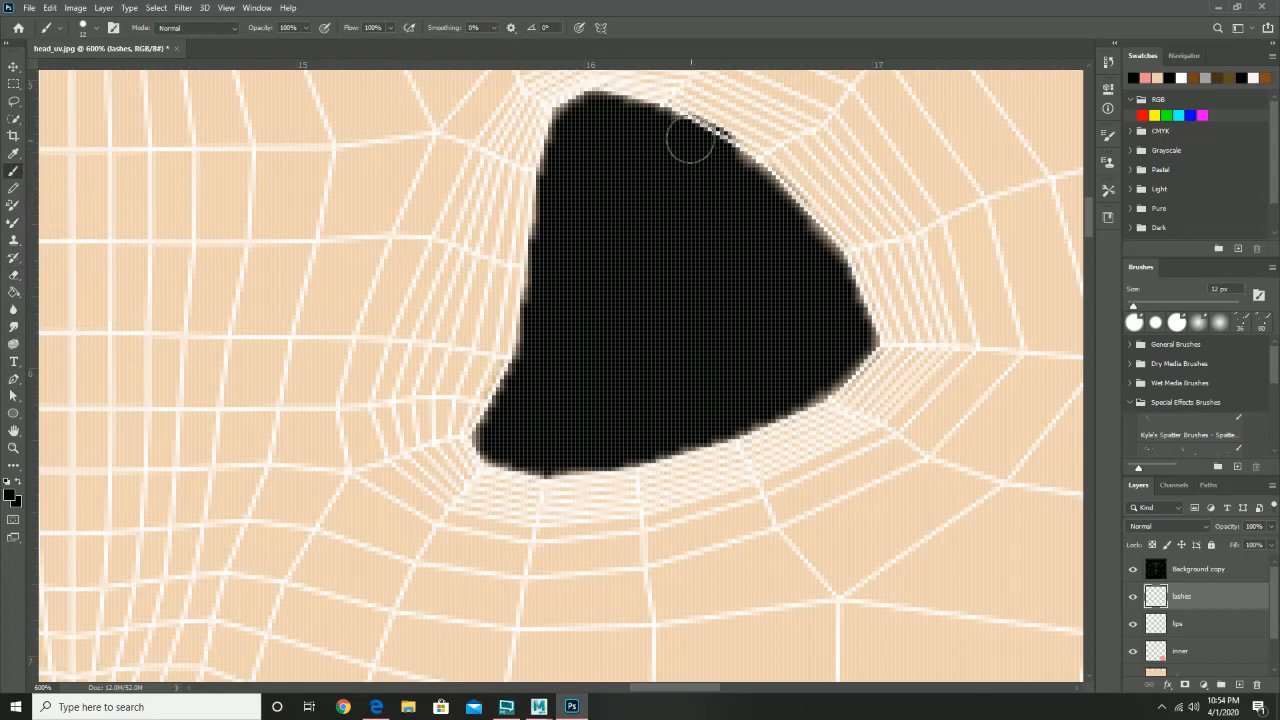
drag(690, 142, 705, 148)
key(ctrl+z)
drag(645, 184, 695, 258)
key(z)
click(686, 300)
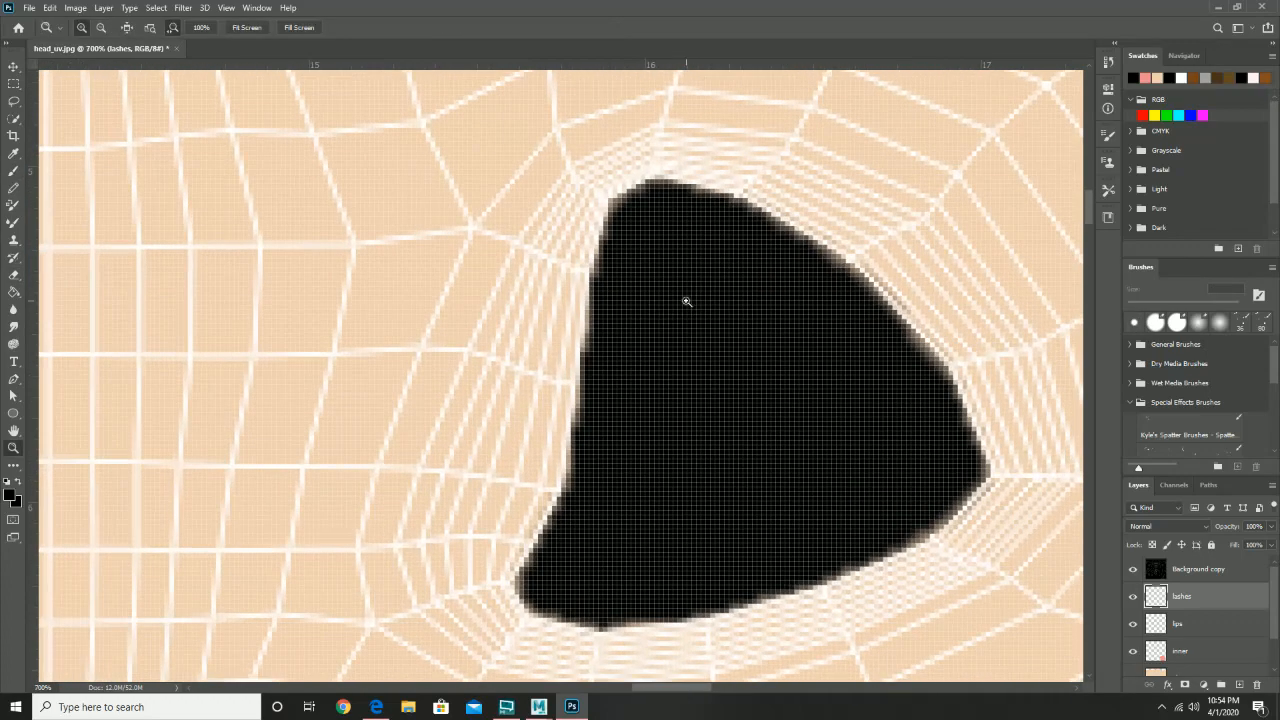
click(686, 300)
drag(809, 289, 673, 245)
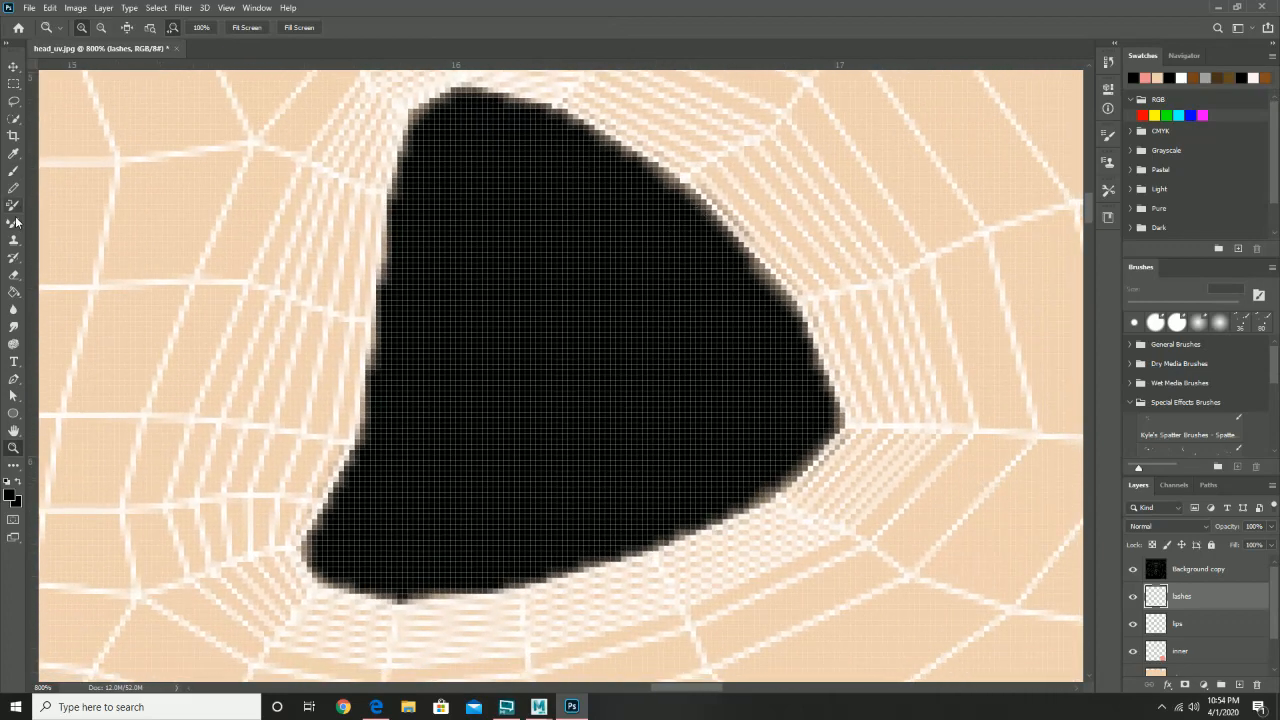
- Paint the eye shape solid black along its upper-right, lower, upper-left and top edges
click(15, 186)
mouse_move(510, 131)
mouse_down()
mouse_move(592, 150)
mouse_move(688, 212)
mouse_move(792, 353)
mouse_move(775, 312)
mouse_move(817, 422)
mouse_move(726, 496)
mouse_move(772, 463)
mouse_up()
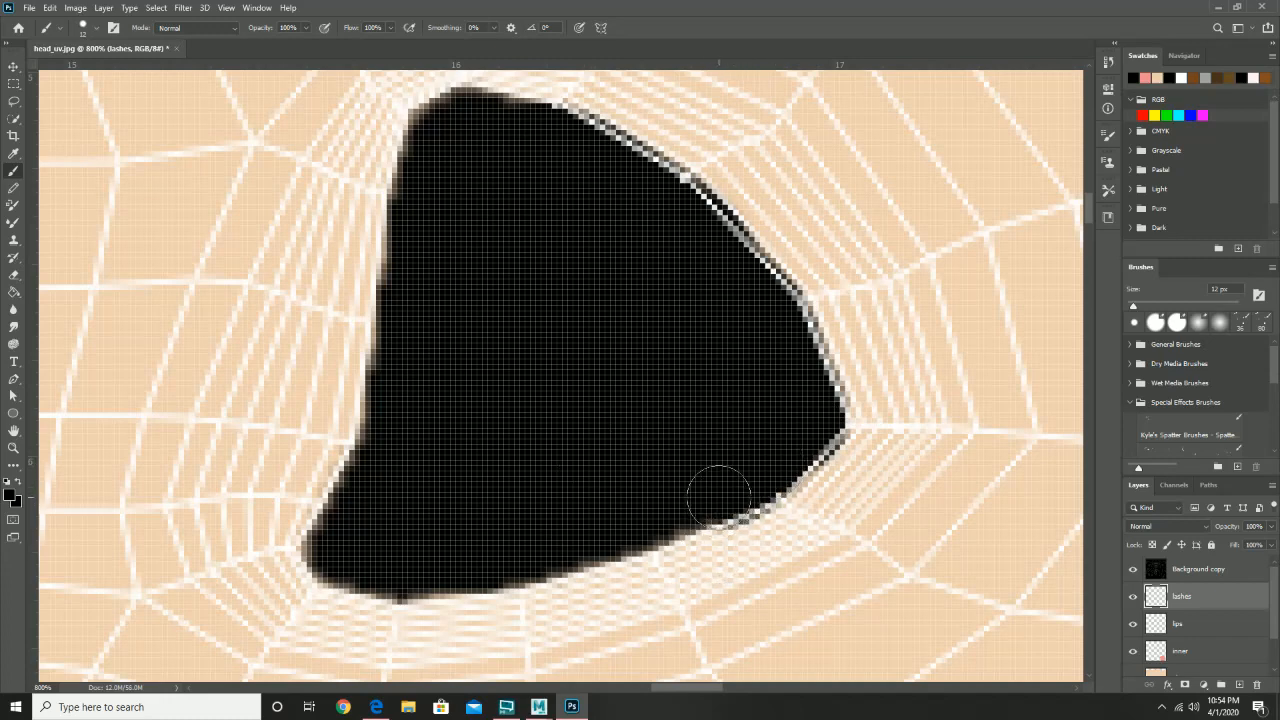
drag(719, 497, 539, 549)
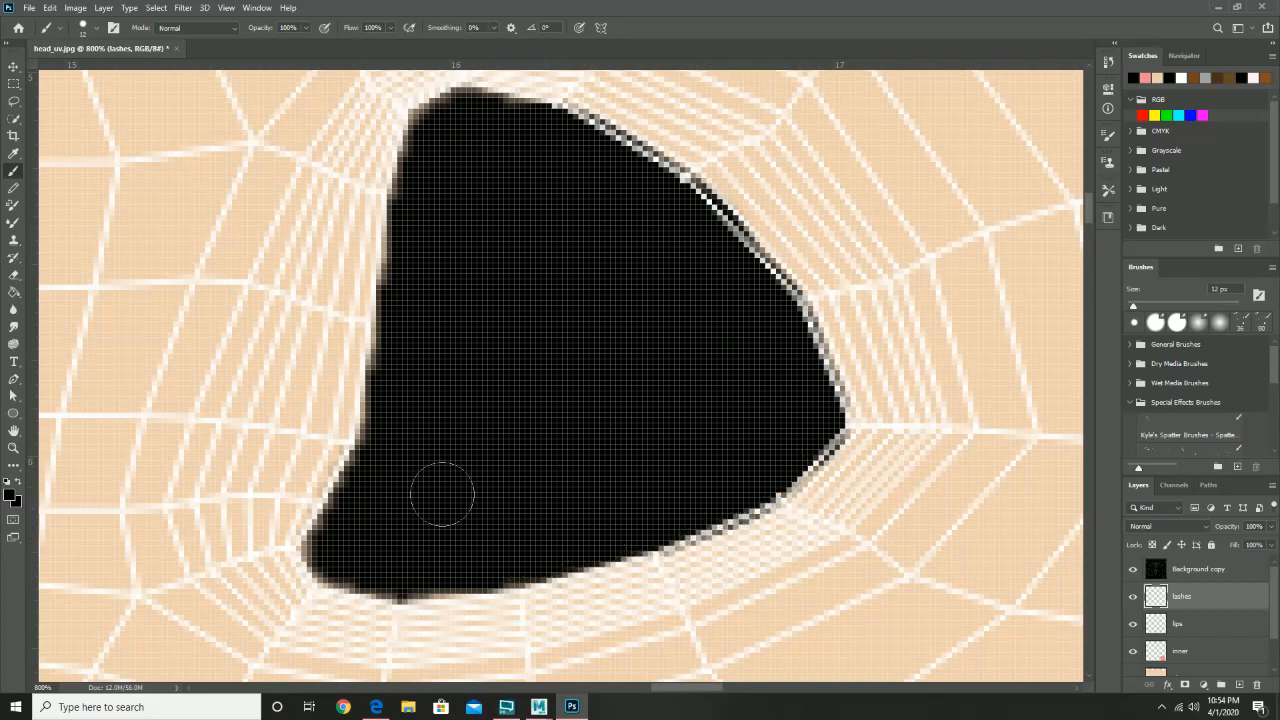
mouse_move(428, 152)
mouse_down()
mouse_move(302, 516)
mouse_move(315, 520)
mouse_up()
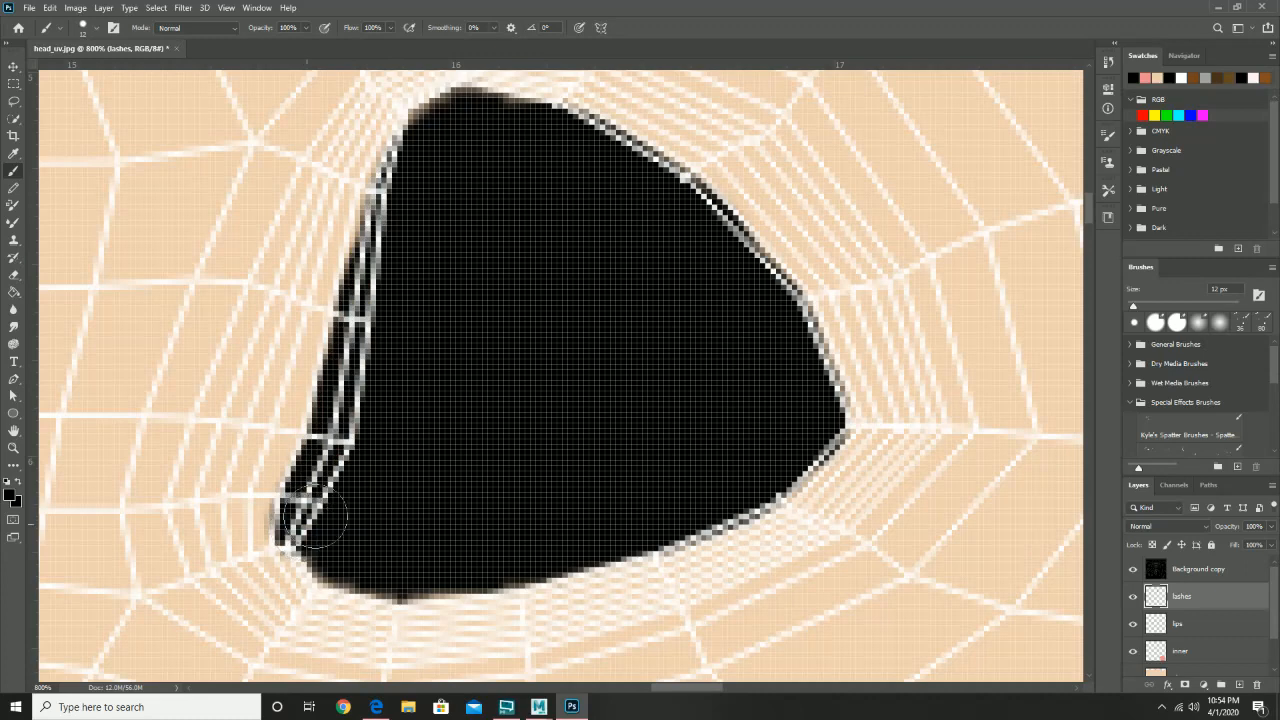
drag(469, 195, 444, 280)
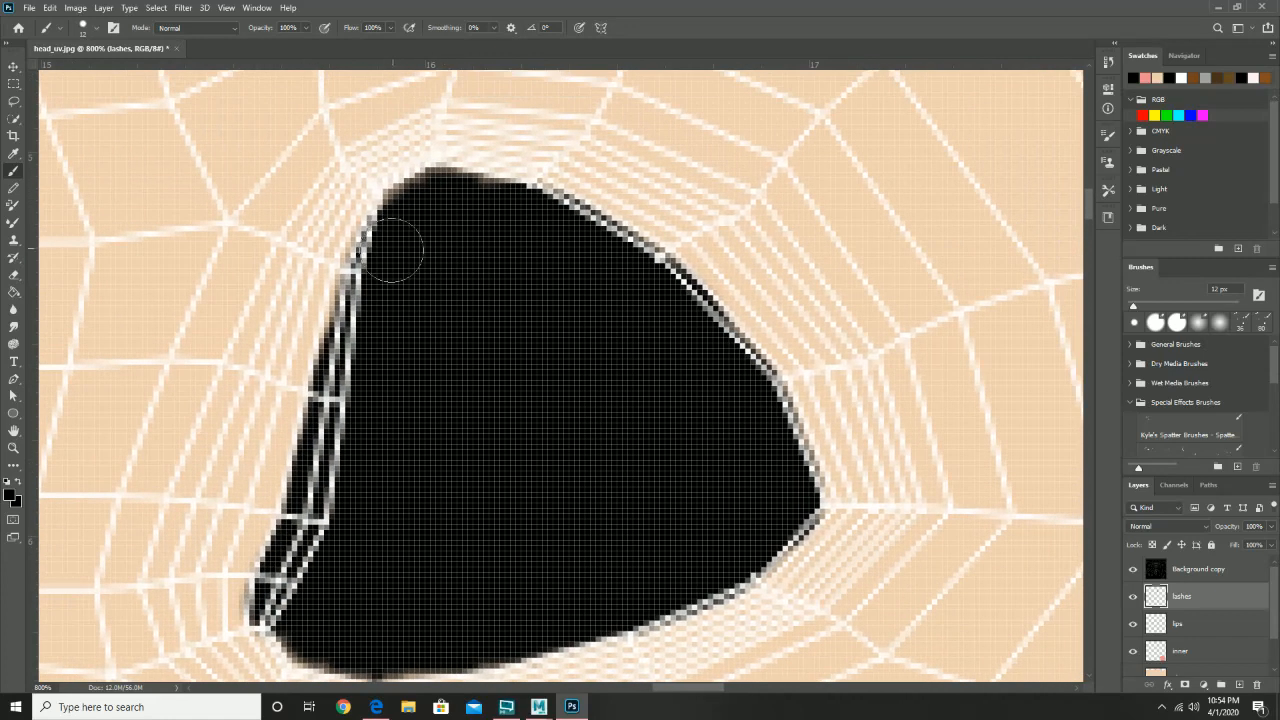
mouse_move(392, 238)
mouse_down()
mouse_move(423, 201)
mouse_move(473, 193)
mouse_move(566, 223)
mouse_move(656, 285)
mouse_move(629, 248)
mouse_move(531, 198)
mouse_move(470, 186)
mouse_move(391, 226)
mouse_up()
mouse_move(635, 258)
mouse_down()
mouse_move(725, 324)
mouse_move(774, 408)
mouse_move(694, 327)
mouse_move(740, 423)
mouse_move(722, 447)
mouse_move(679, 433)
mouse_move(632, 329)
mouse_move(668, 343)
mouse_move(666, 357)
mouse_move(428, 453)
mouse_move(313, 472)
mouse_move(196, 458)
mouse_move(246, 442)
mouse_move(252, 470)
mouse_move(172, 448)
mouse_move(174, 459)
mouse_move(271, 492)
mouse_move(423, 470)
mouse_move(591, 394)
mouse_move(688, 316)
mouse_up()
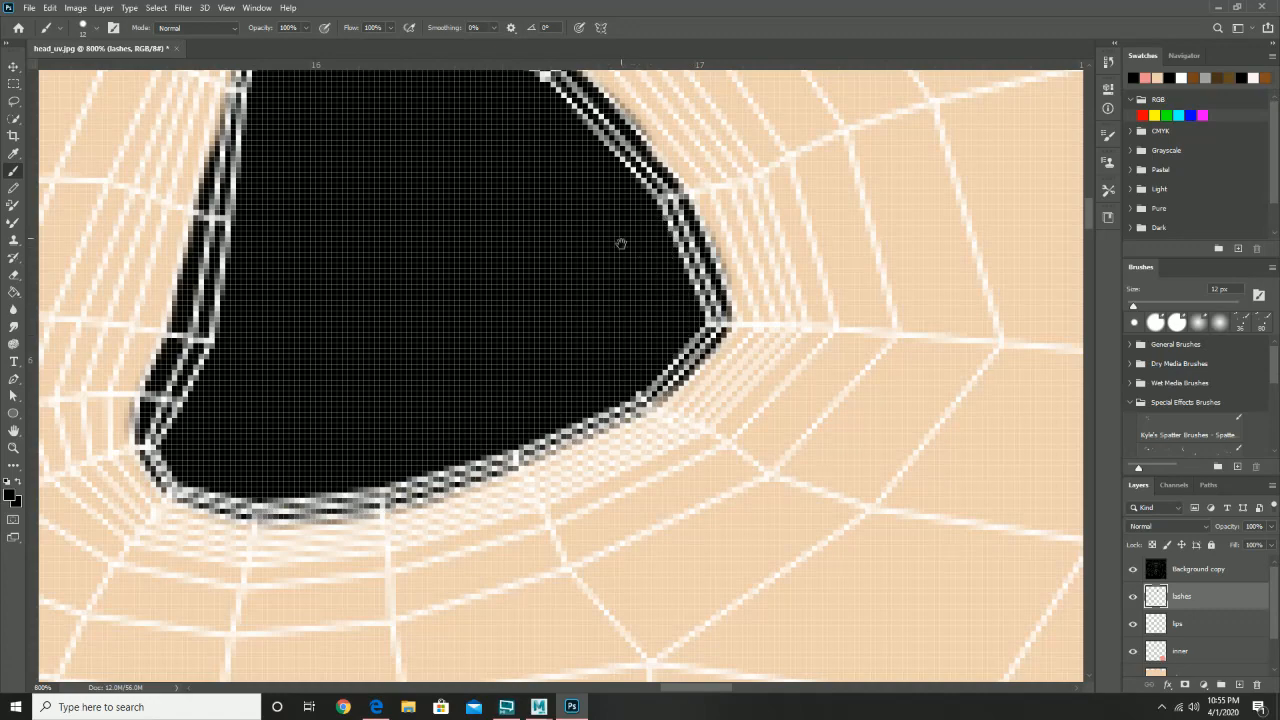
drag(621, 243, 621, 327)
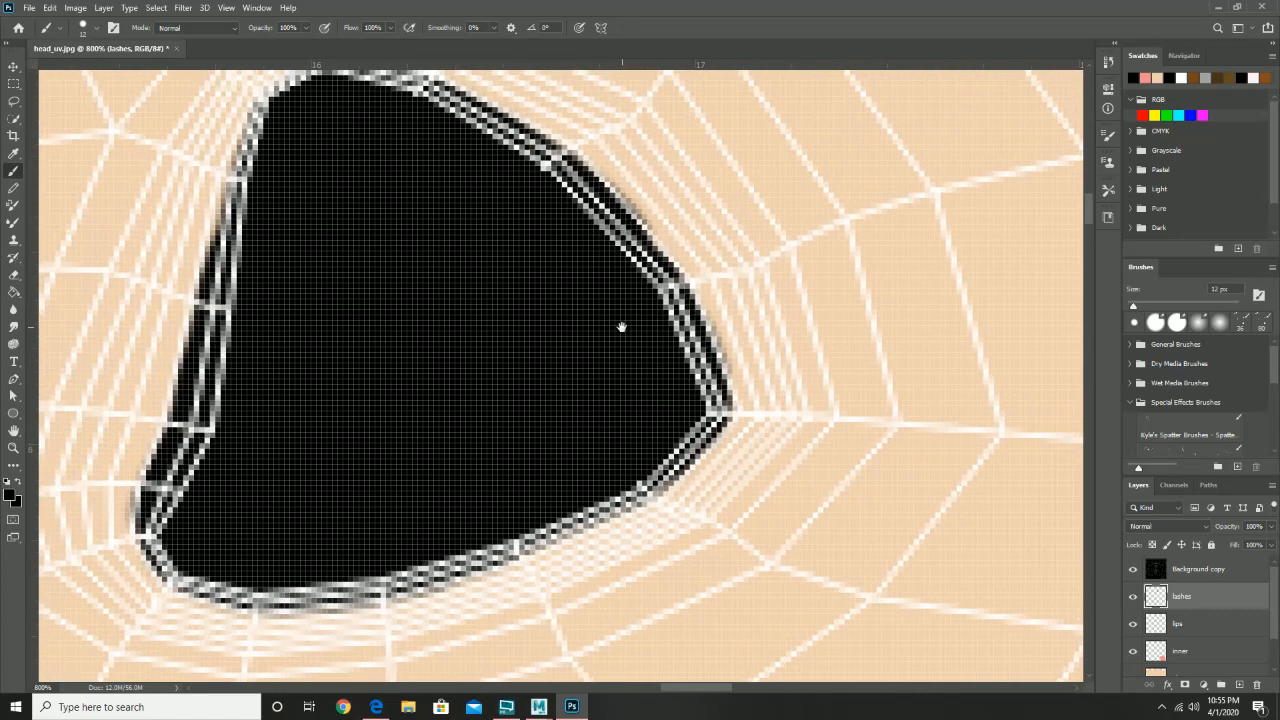
- Erase excess black from the eye shape's lower outline
click(14, 279)
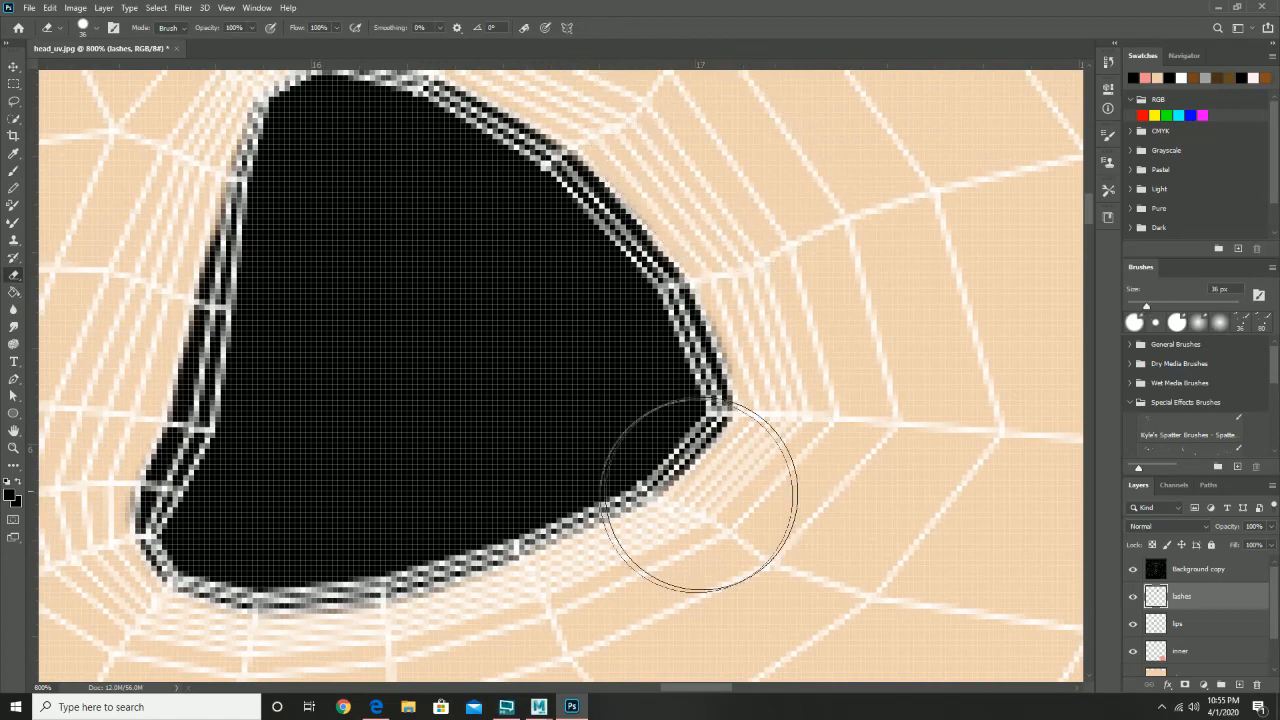
drag(624, 518, 751, 401)
click(606, 513)
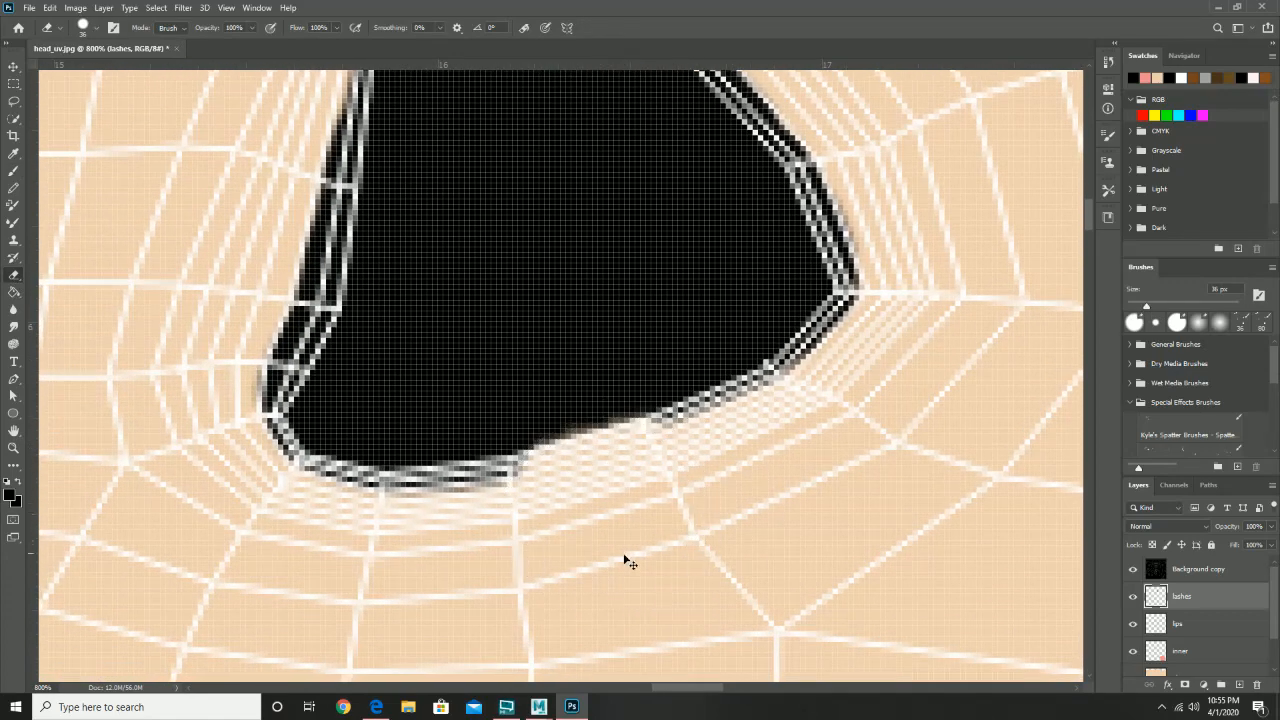
key(ctrl+z)
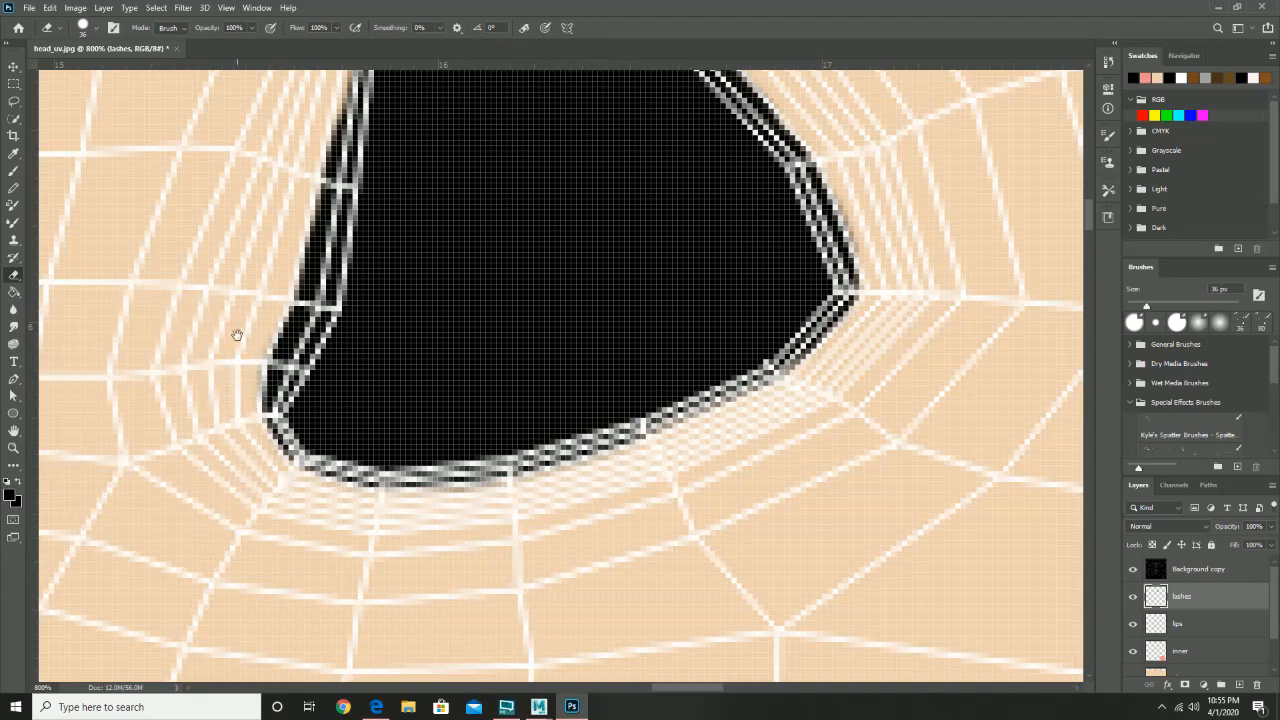
drag(237, 335, 206, 520)
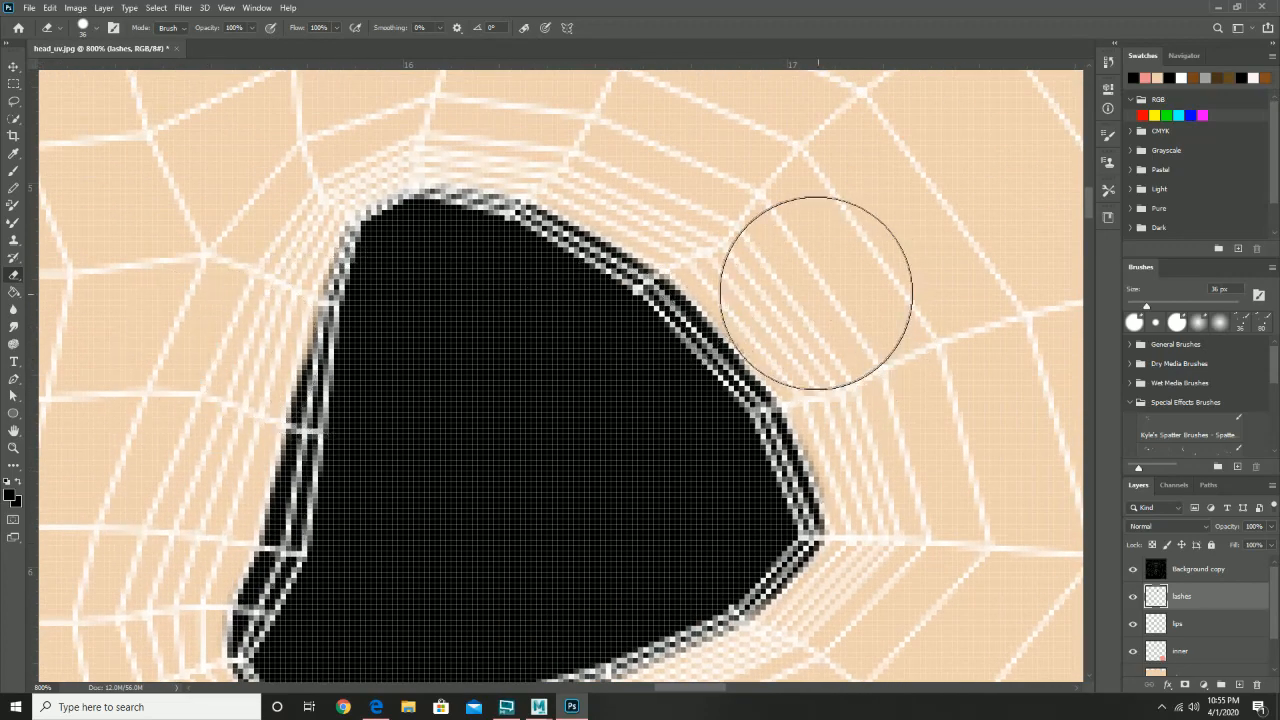
- Pan the view across to bring the other eye shape into view
key(z)
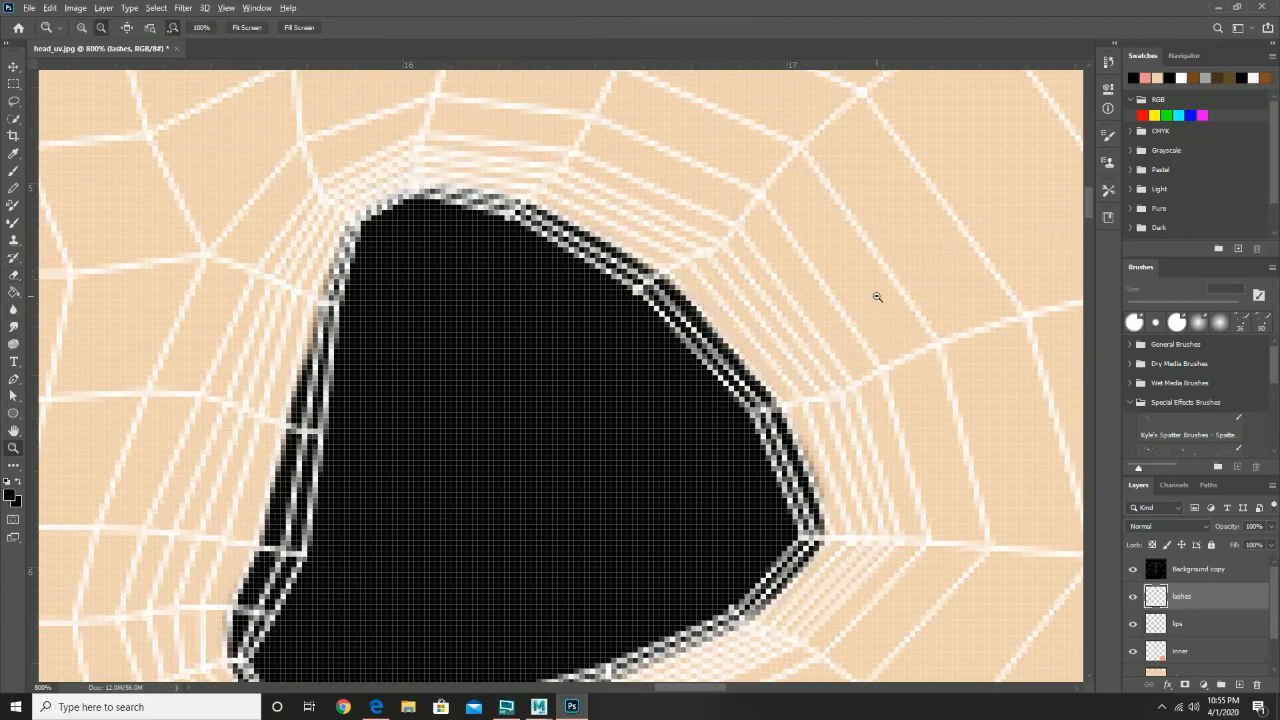
scroll(877, 297, down, 3)
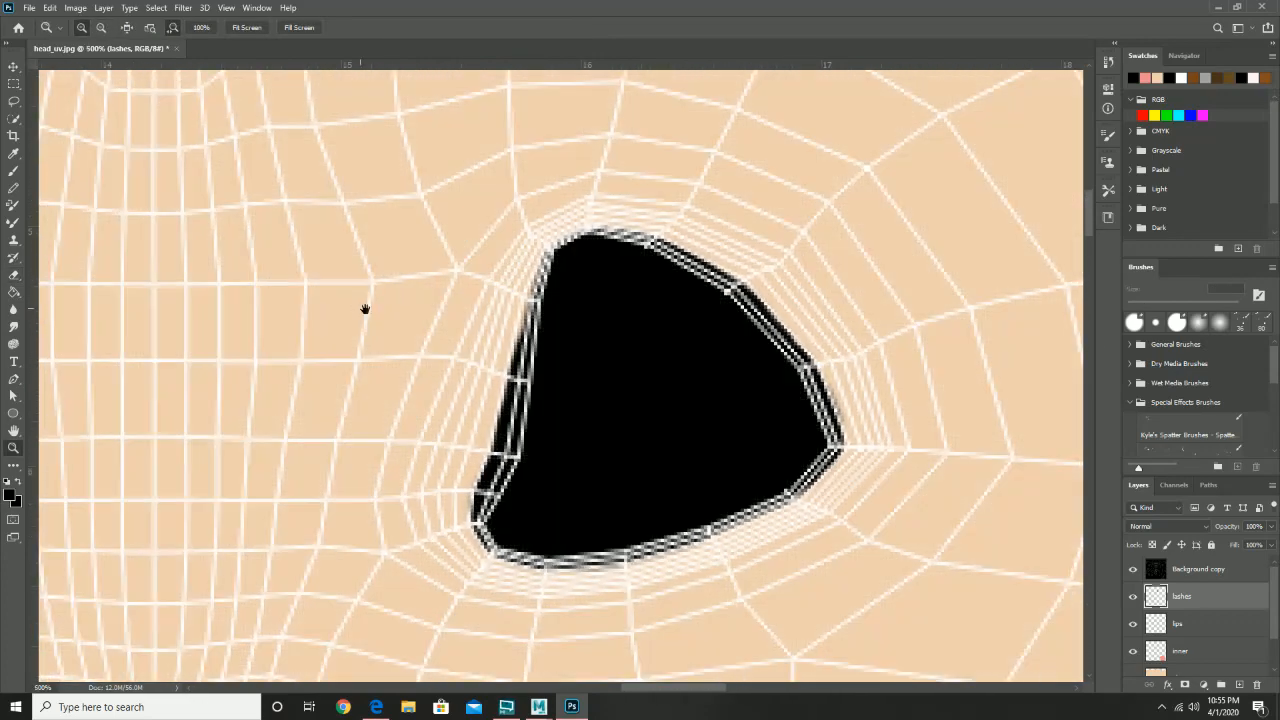
drag(363, 309, 1040, 288)
drag(523, 346, 568, 343)
drag(490, 249, 570, 277)
scroll(523, 268, up, 1)
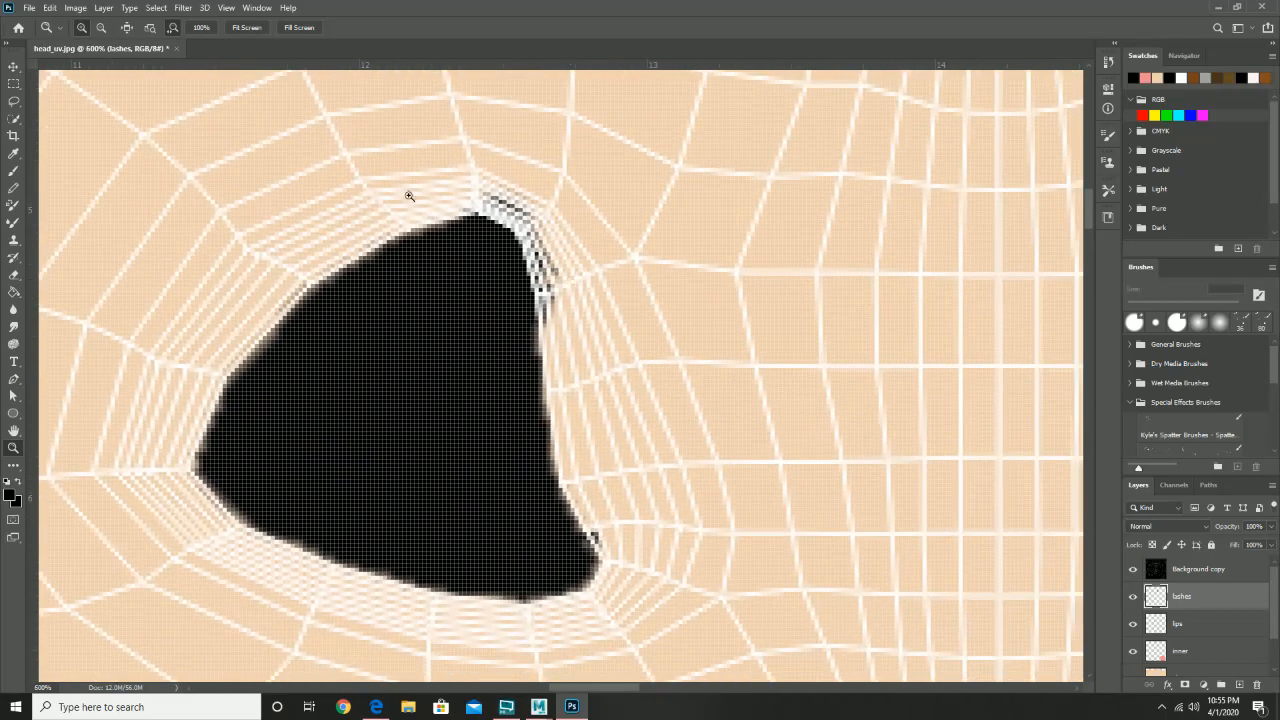
- Make the skin layer active and test a brush stroke above the black shape, undoing it
scroll(1190, 650, down, 1)
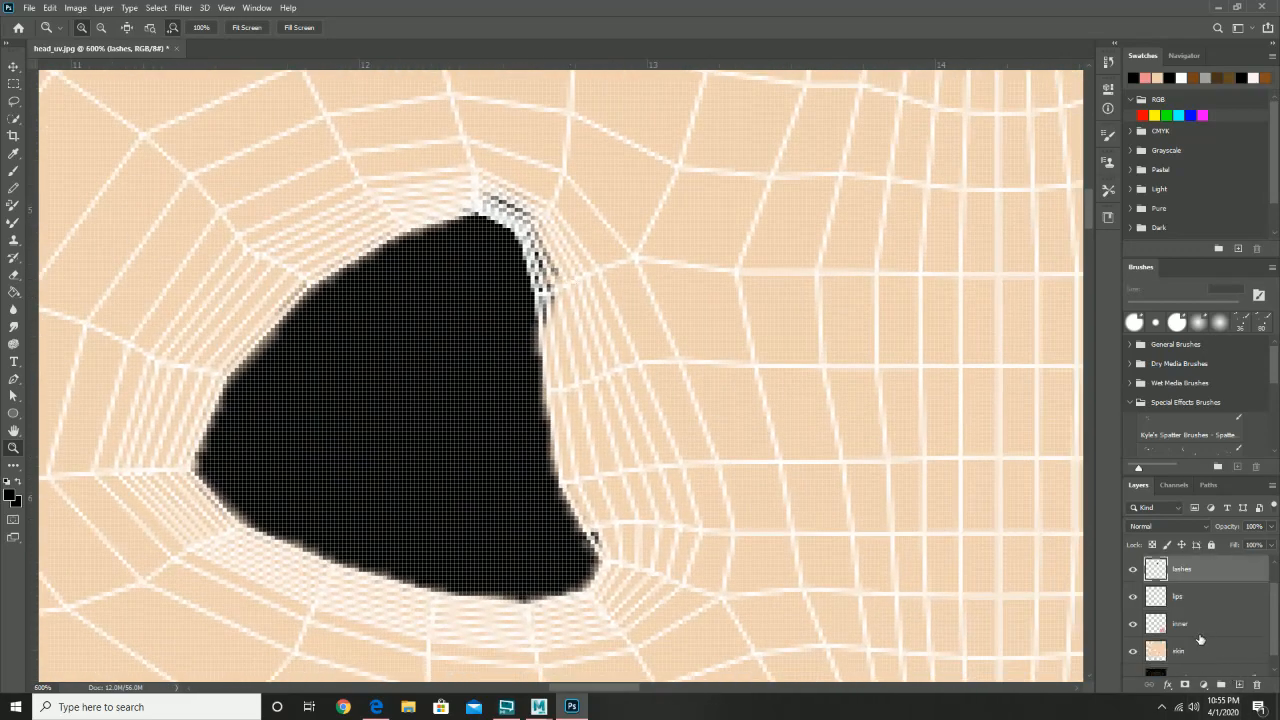
click(1193, 651)
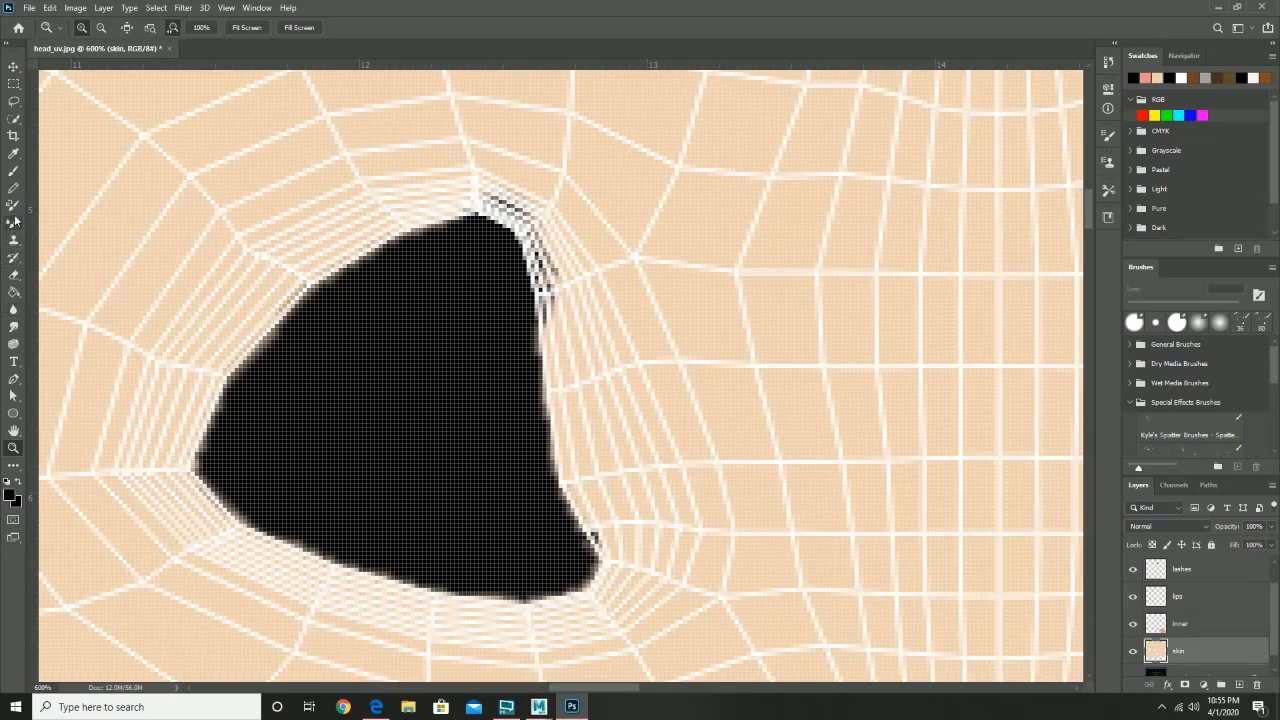
click(13, 172)
drag(489, 174, 516, 200)
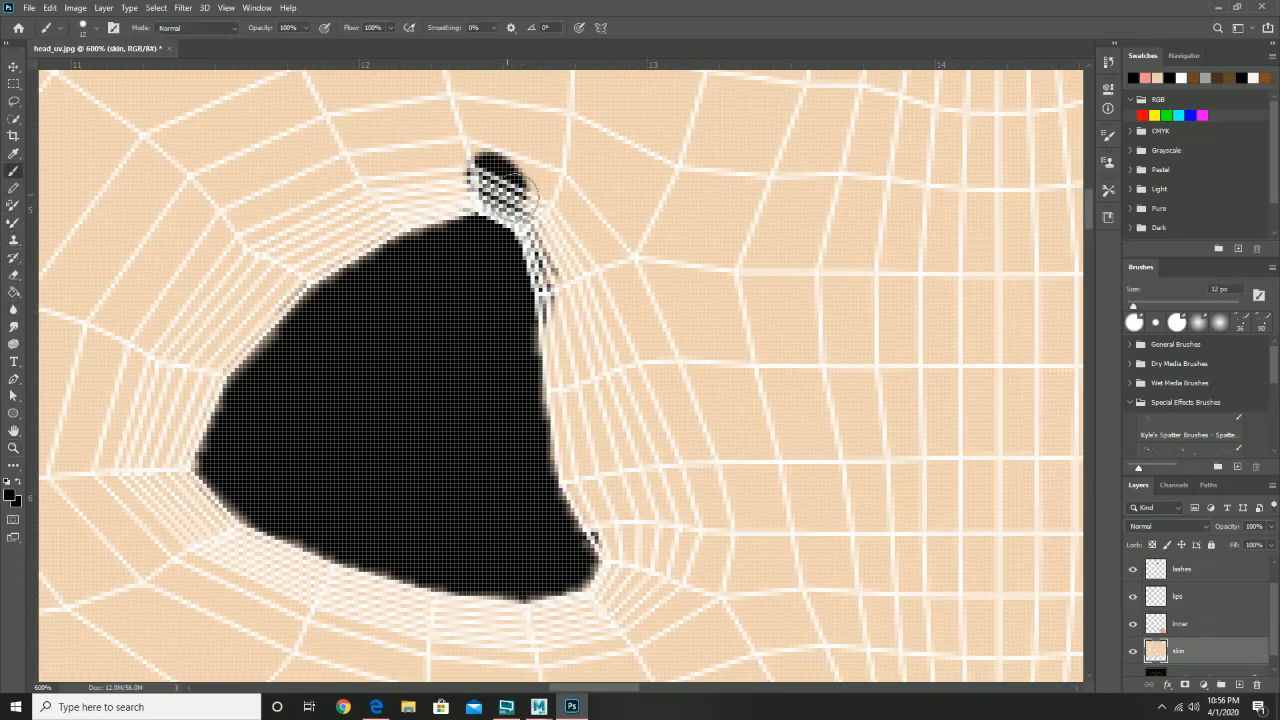
key(ctrl+z)
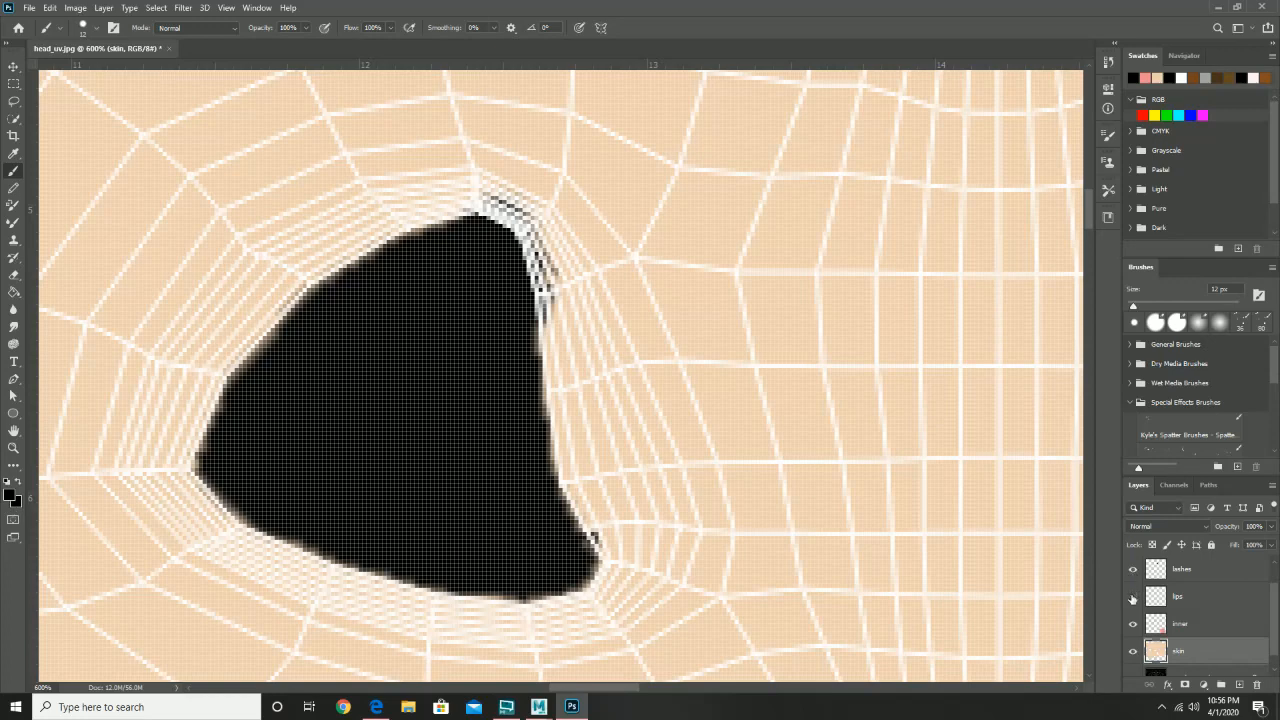
- Sample the skin tone with the wireframe hidden and paint it over the upper-right dark pixels
scroll(1184, 578, up, 1)
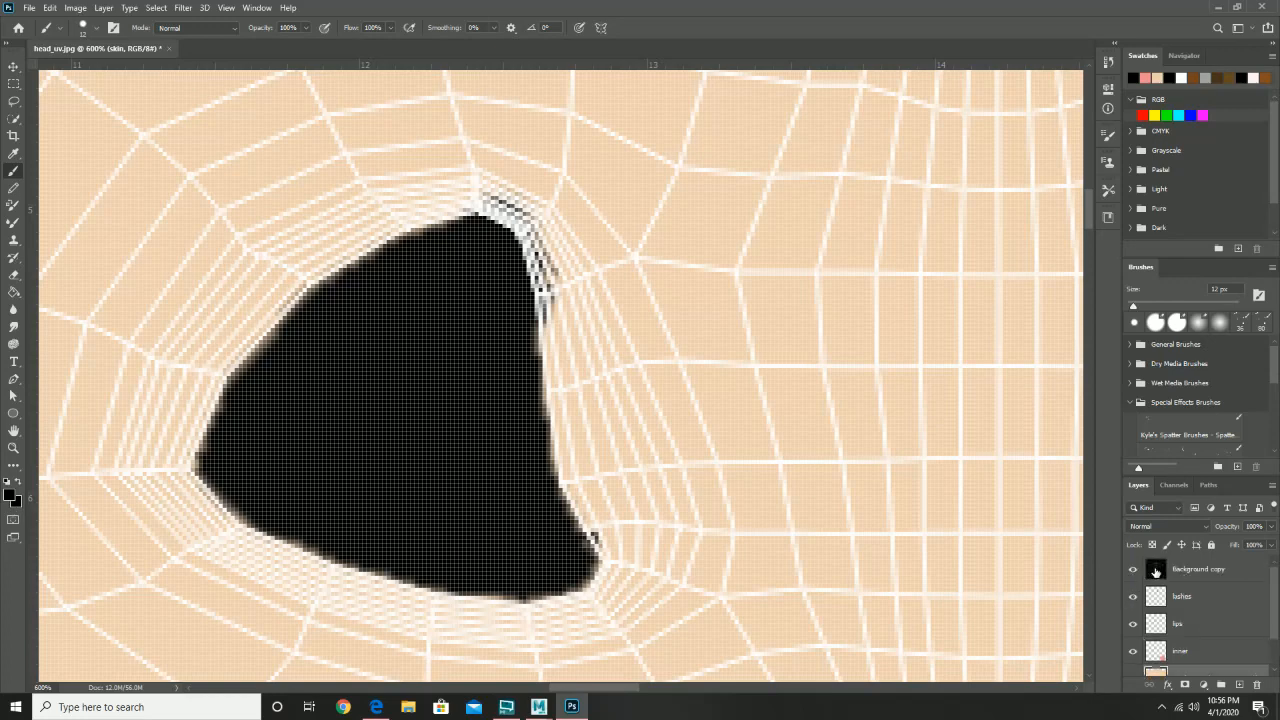
click(1134, 569)
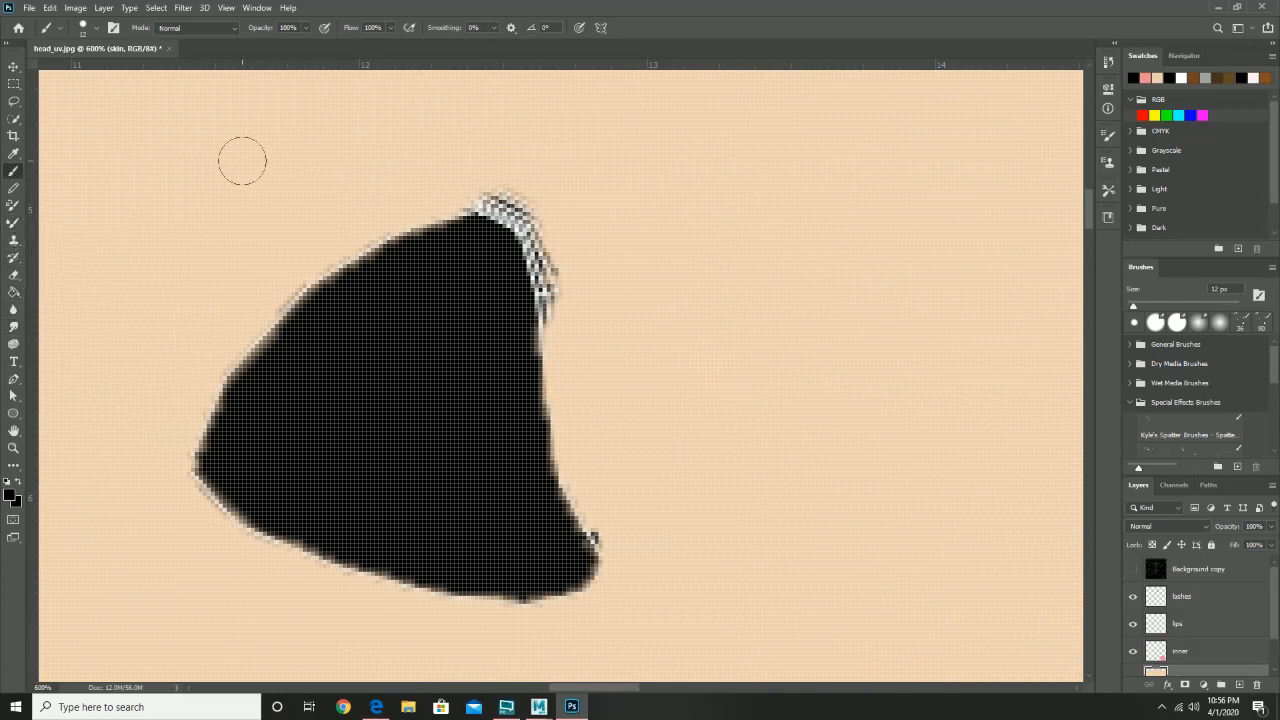
key(i)
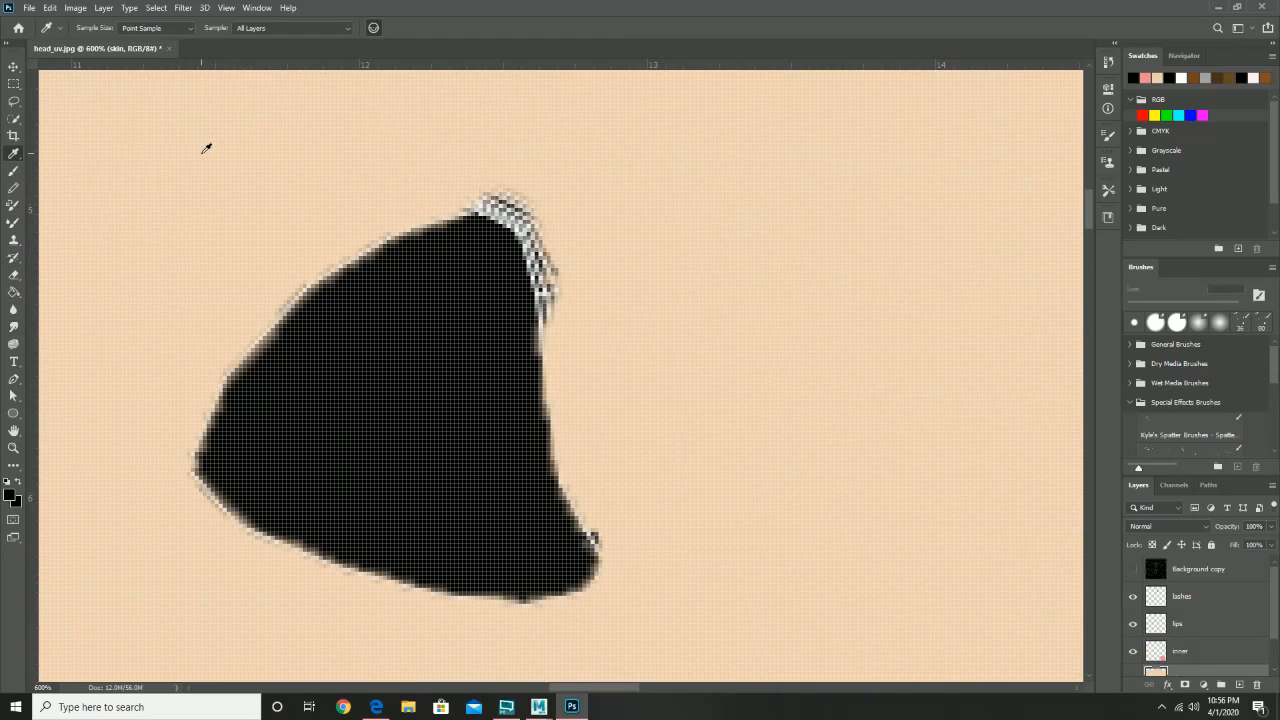
click(206, 148)
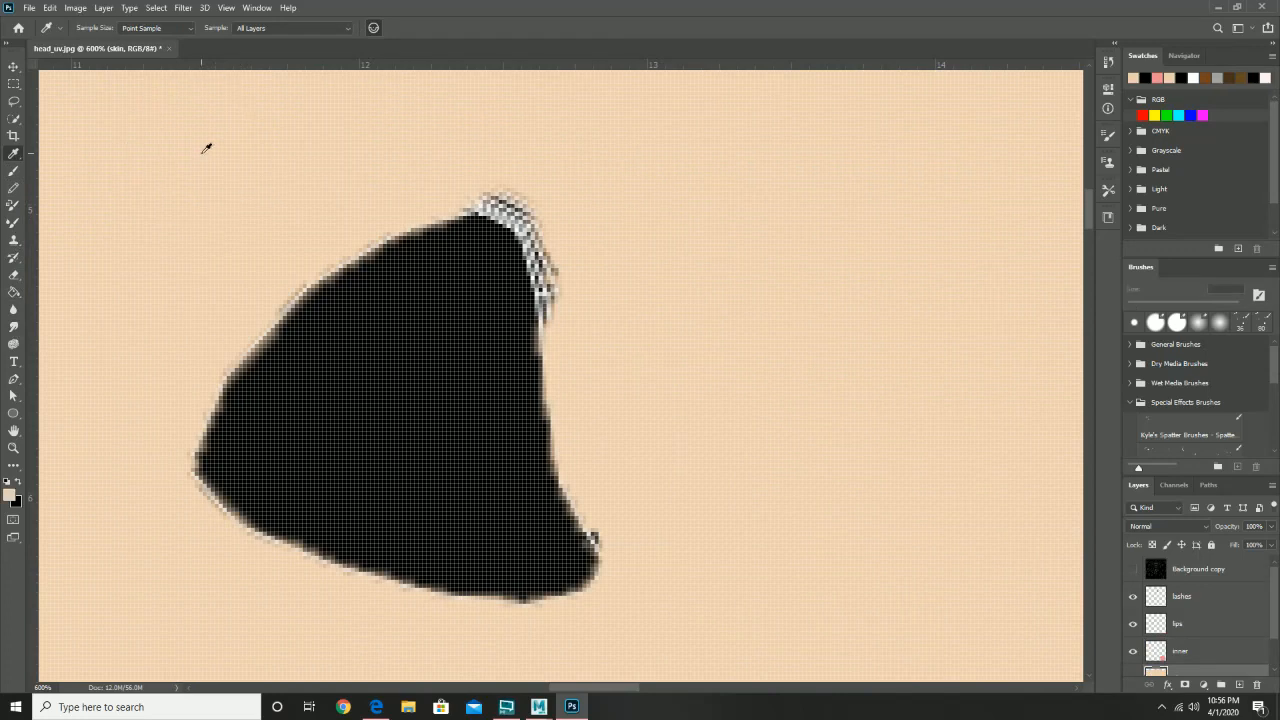
key(b)
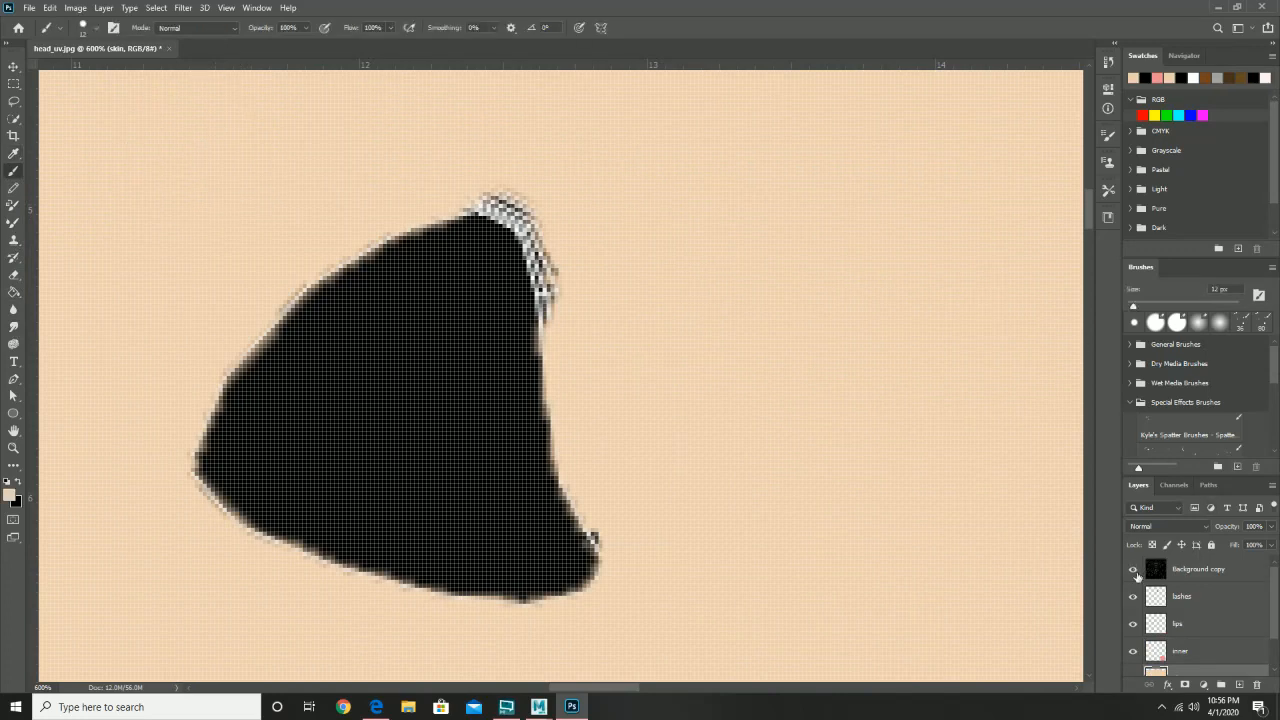
click(1135, 572)
mouse_move(571, 273)
mouse_down()
mouse_move(483, 185)
mouse_move(541, 284)
mouse_move(534, 225)
mouse_move(498, 194)
mouse_move(556, 278)
mouse_move(615, 579)
mouse_move(575, 603)
mouse_up()
key(ctrl+z)
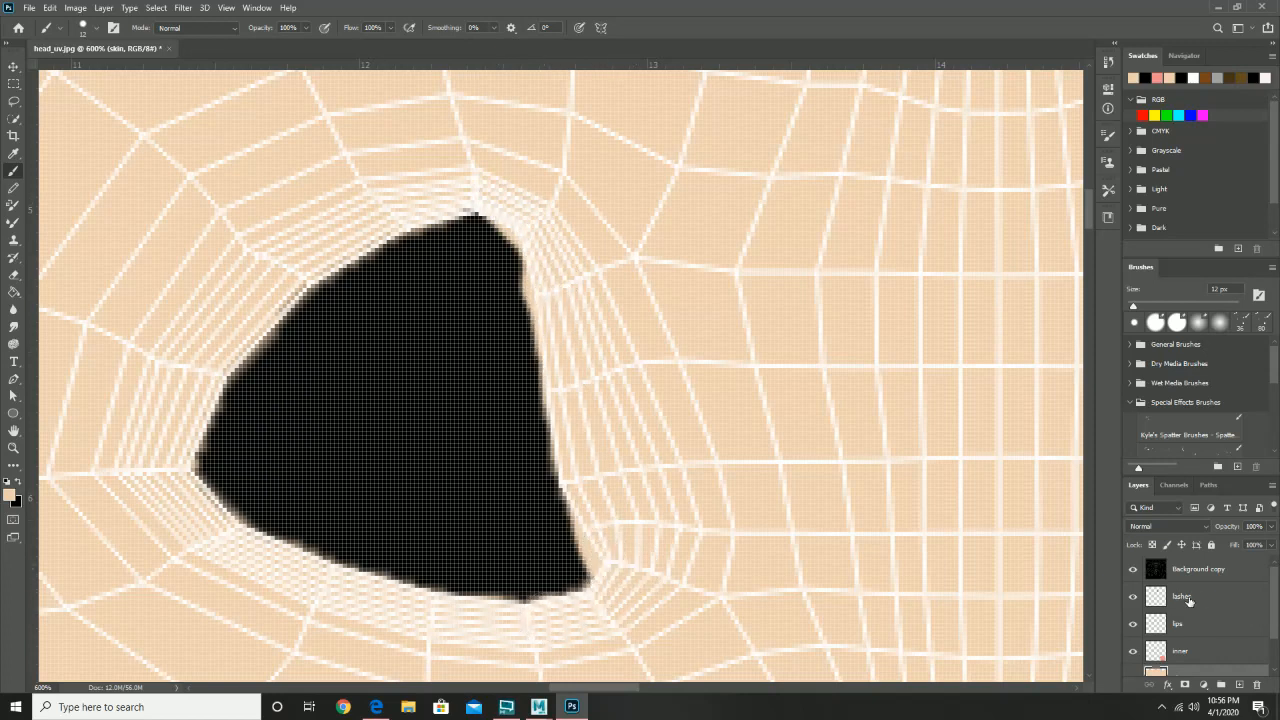
- On the lashes layer, paint black over the eye shape's light upper-left and left fringes
click(1177, 597)
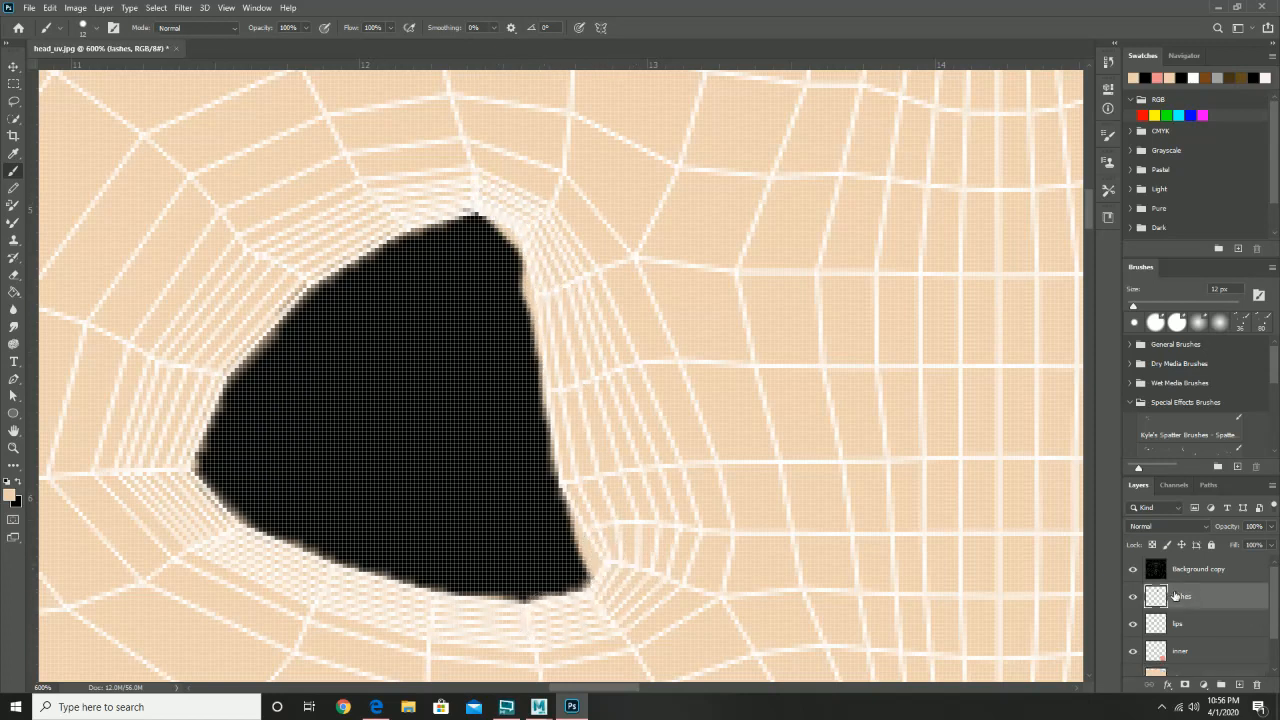
click(19, 482)
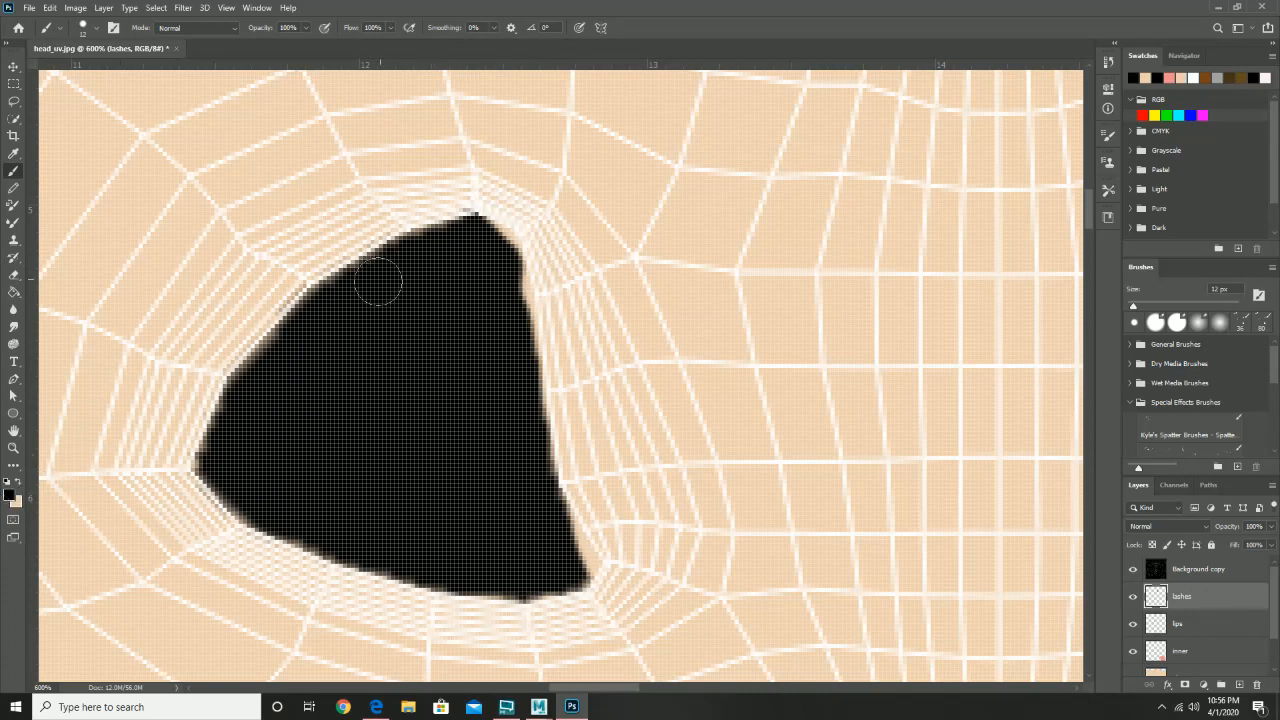
mouse_move(337, 285)
mouse_down()
mouse_move(300, 294)
mouse_move(251, 363)
mouse_move(206, 448)
mouse_move(224, 492)
mouse_move(250, 517)
mouse_move(417, 570)
mouse_move(447, 536)
mouse_move(437, 580)
mouse_move(585, 588)
mouse_move(596, 545)
mouse_move(537, 297)
mouse_move(490, 233)
mouse_move(446, 229)
mouse_move(326, 286)
mouse_move(400, 246)
mouse_move(466, 229)
mouse_move(488, 243)
mouse_move(563, 484)
mouse_move(520, 486)
mouse_up()
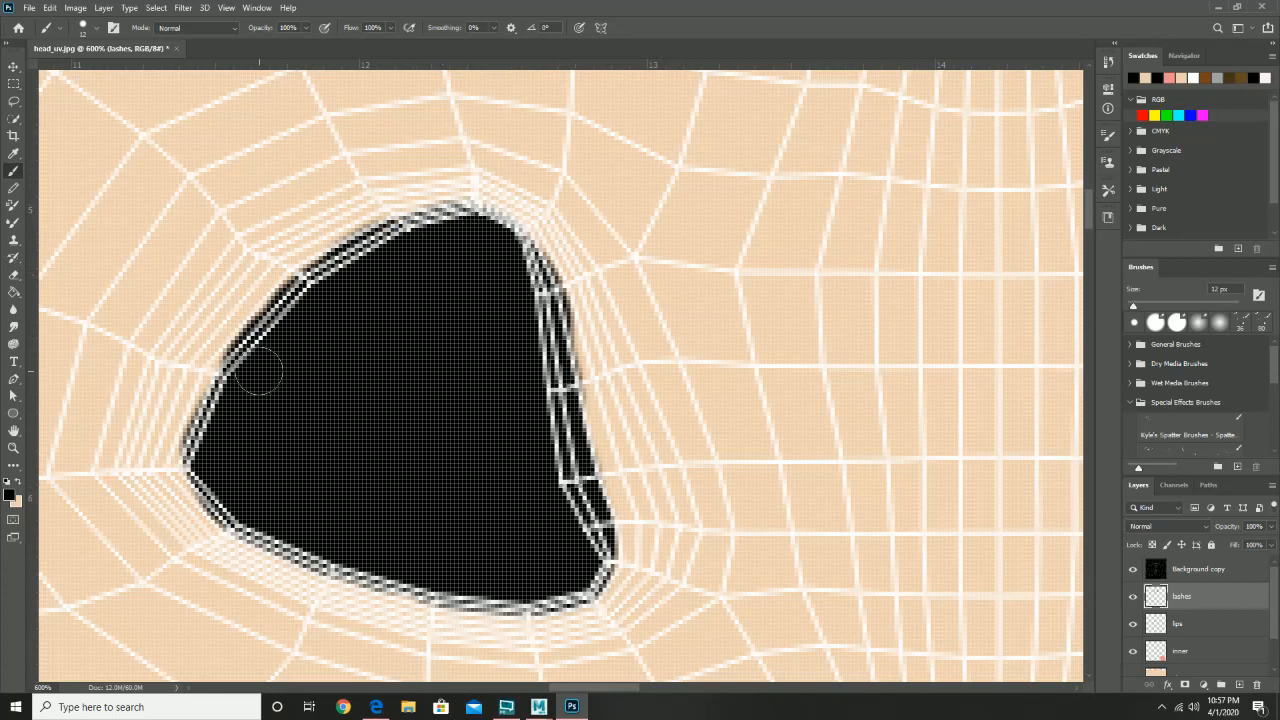
mouse_move(258, 372)
mouse_down()
mouse_move(224, 417)
mouse_move(242, 370)
mouse_move(205, 477)
mouse_move(197, 467)
mouse_move(236, 505)
mouse_move(304, 534)
mouse_move(340, 530)
mouse_up()
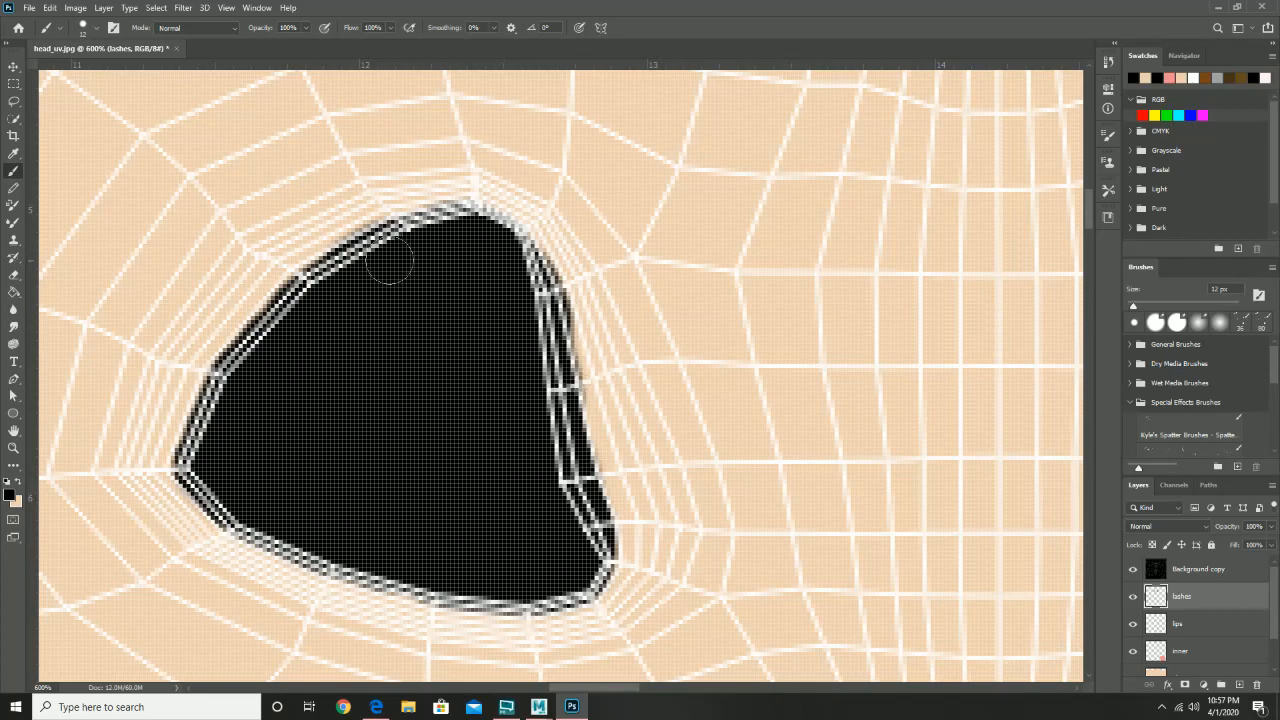
click(16, 275)
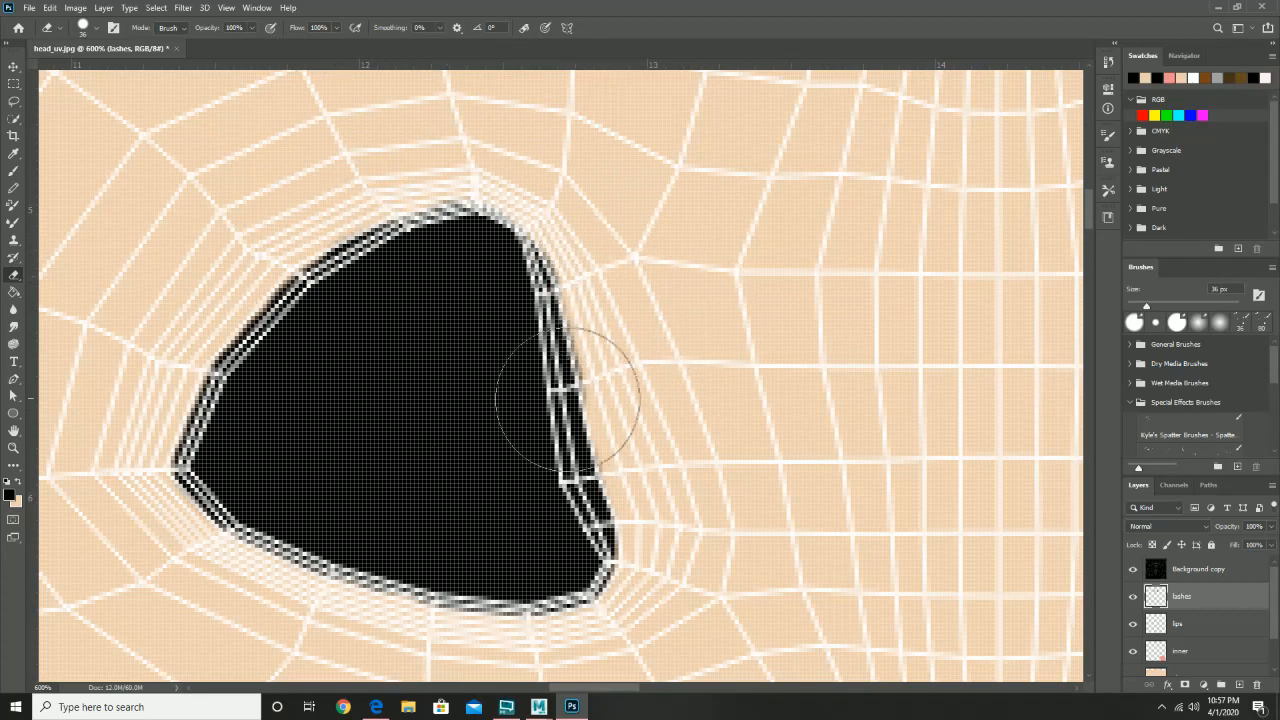
- Hide the wireframe overlay layer and zoom out over the head texture
click(1133, 569)
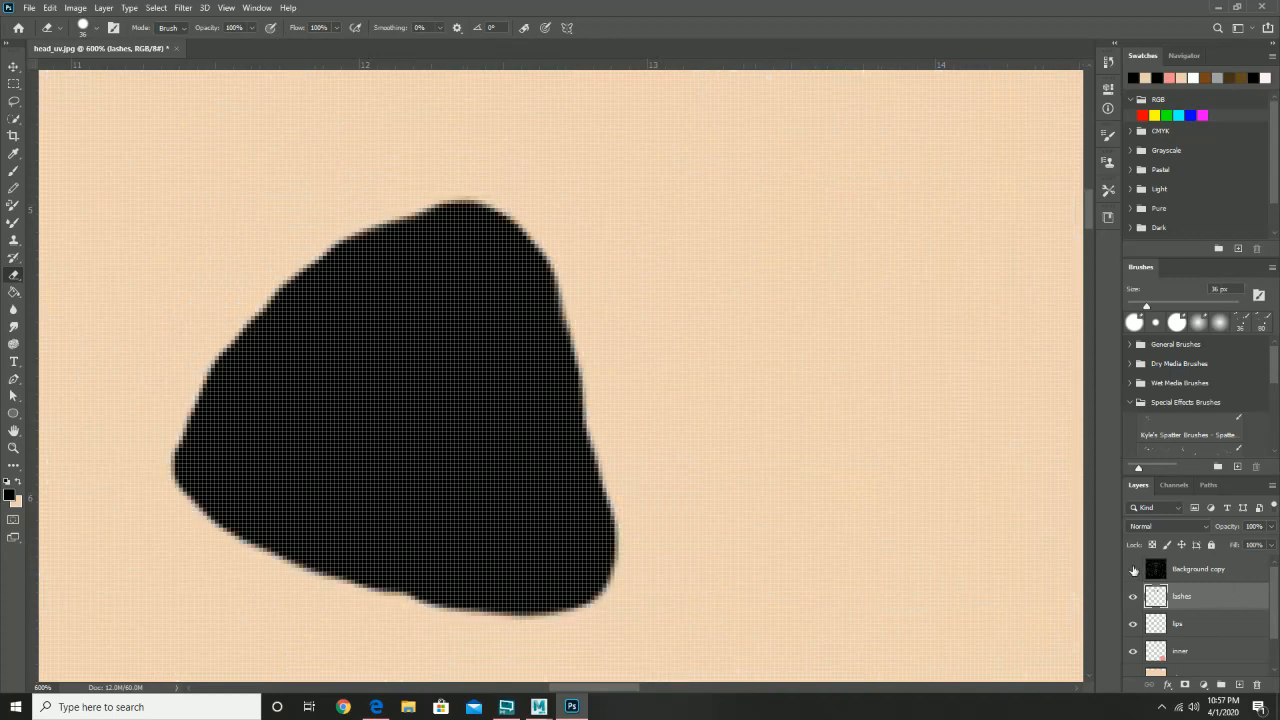
key(z)
alt+click(832, 374)
alt+click(832, 374)
alt+click(832, 374)
alt+click(832, 374)
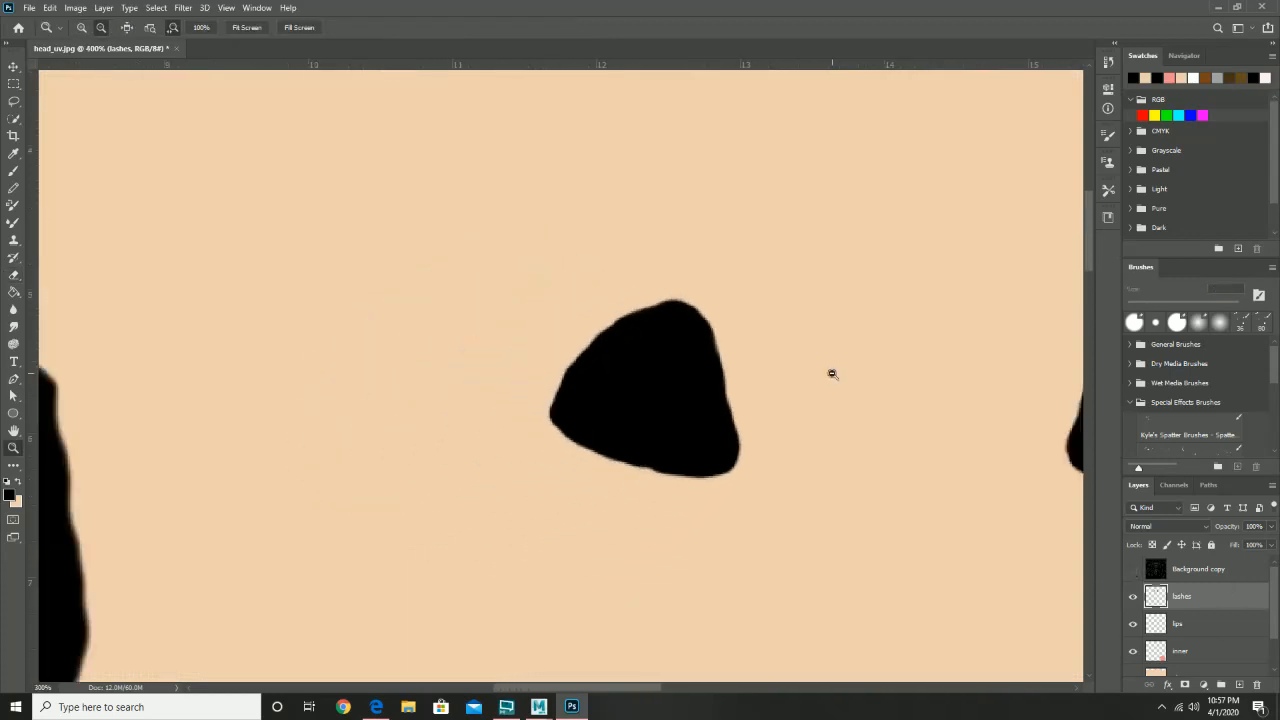
alt+click(832, 374)
alt+click(832, 374)
alt+click(832, 374)
- Save the texture to the computer as head_color.psd, accept the format options, and return to Maya
drag(938, 385, 702, 218)
click(28, 8)
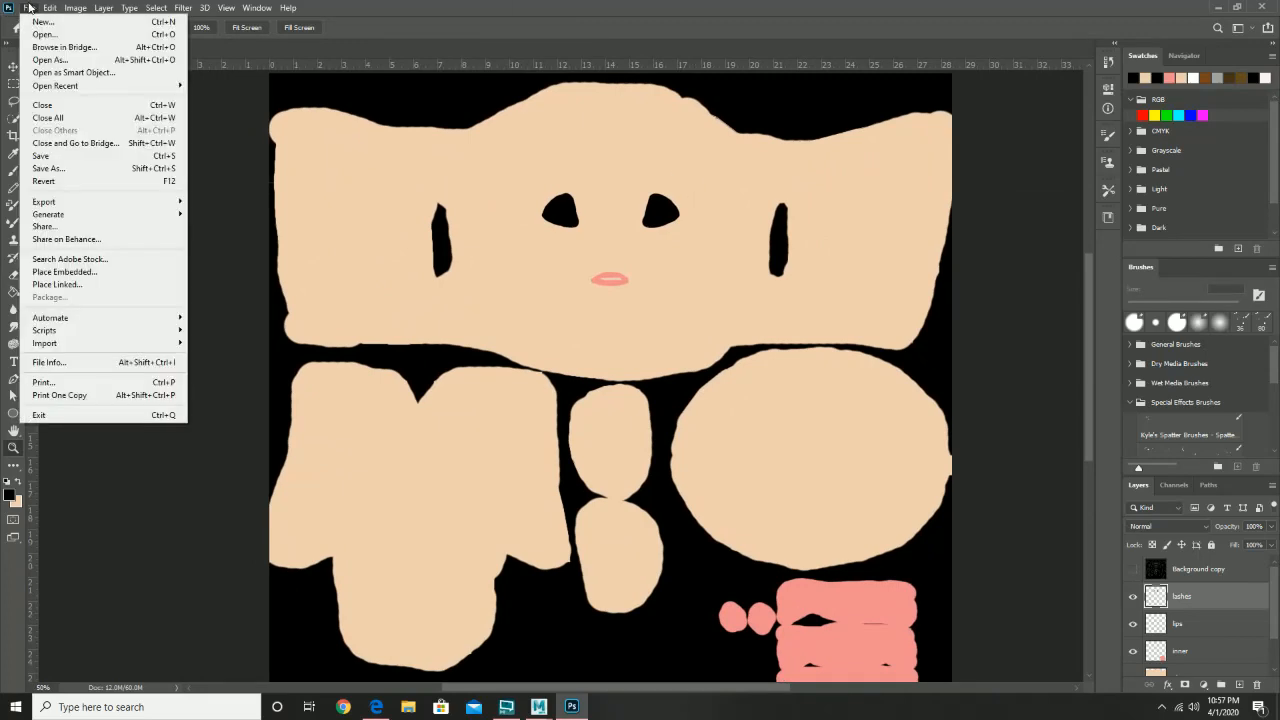
click(86, 170)
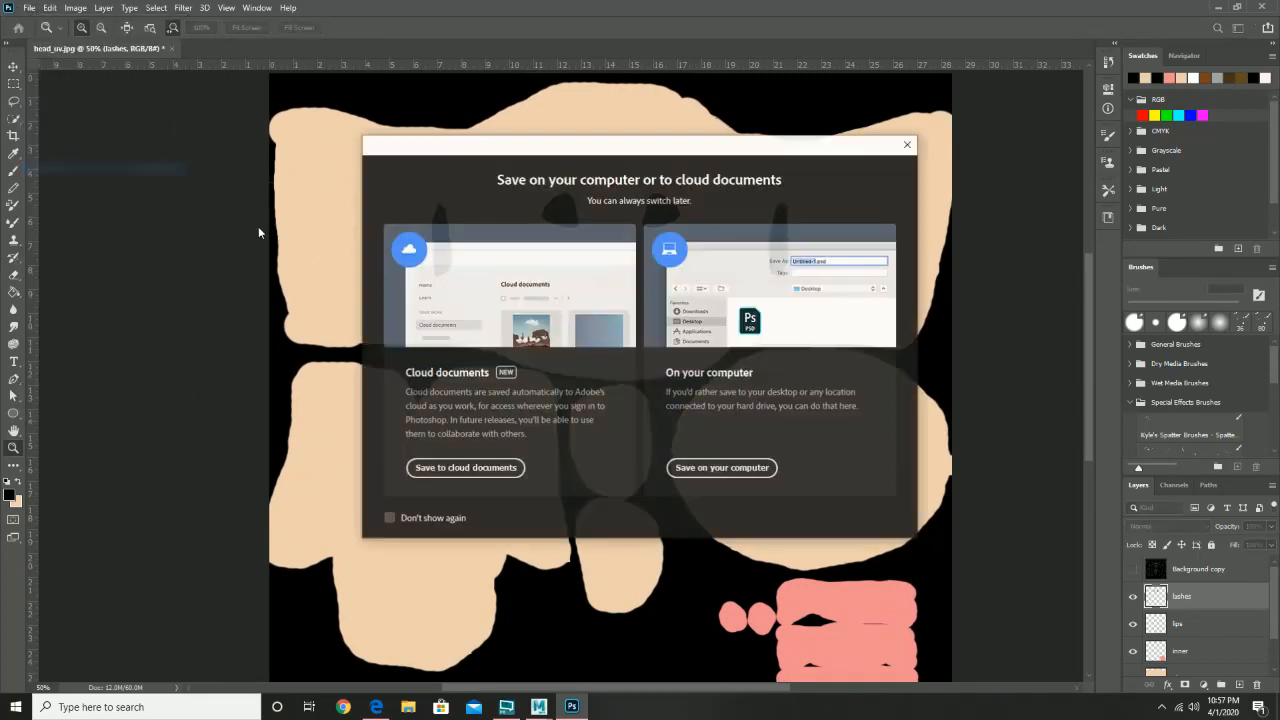
click(745, 470)
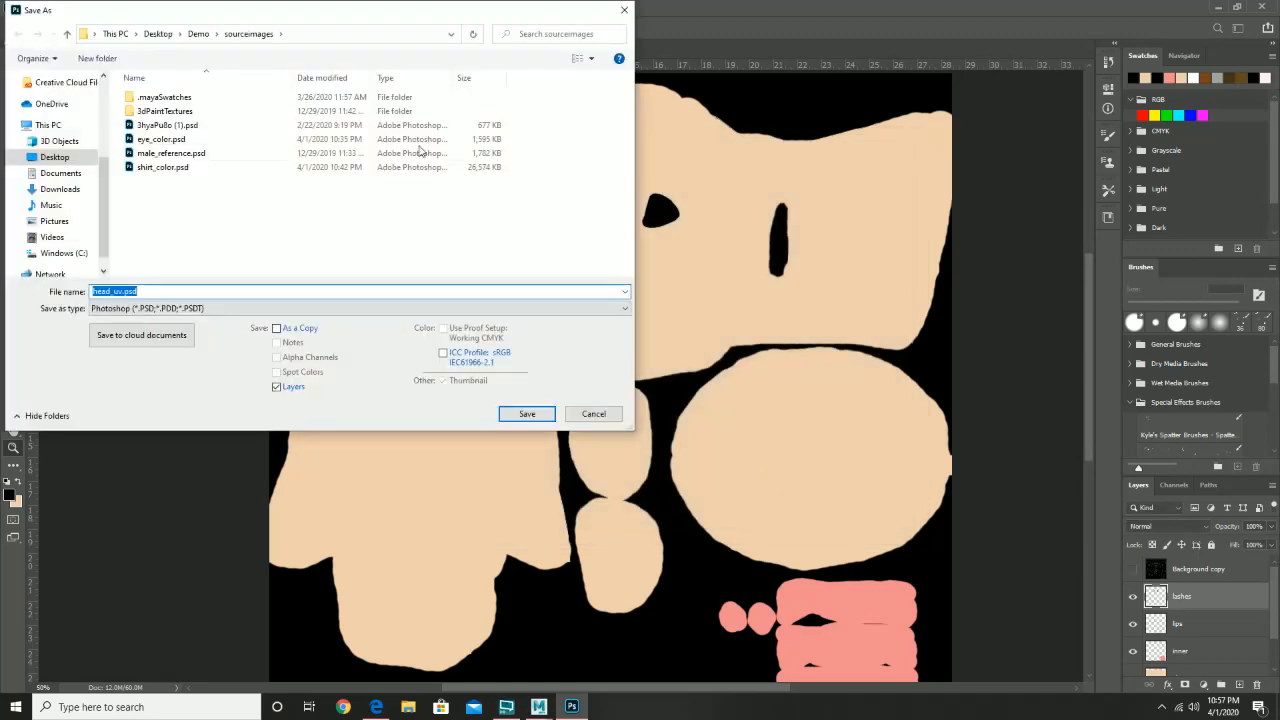
click(120, 291)
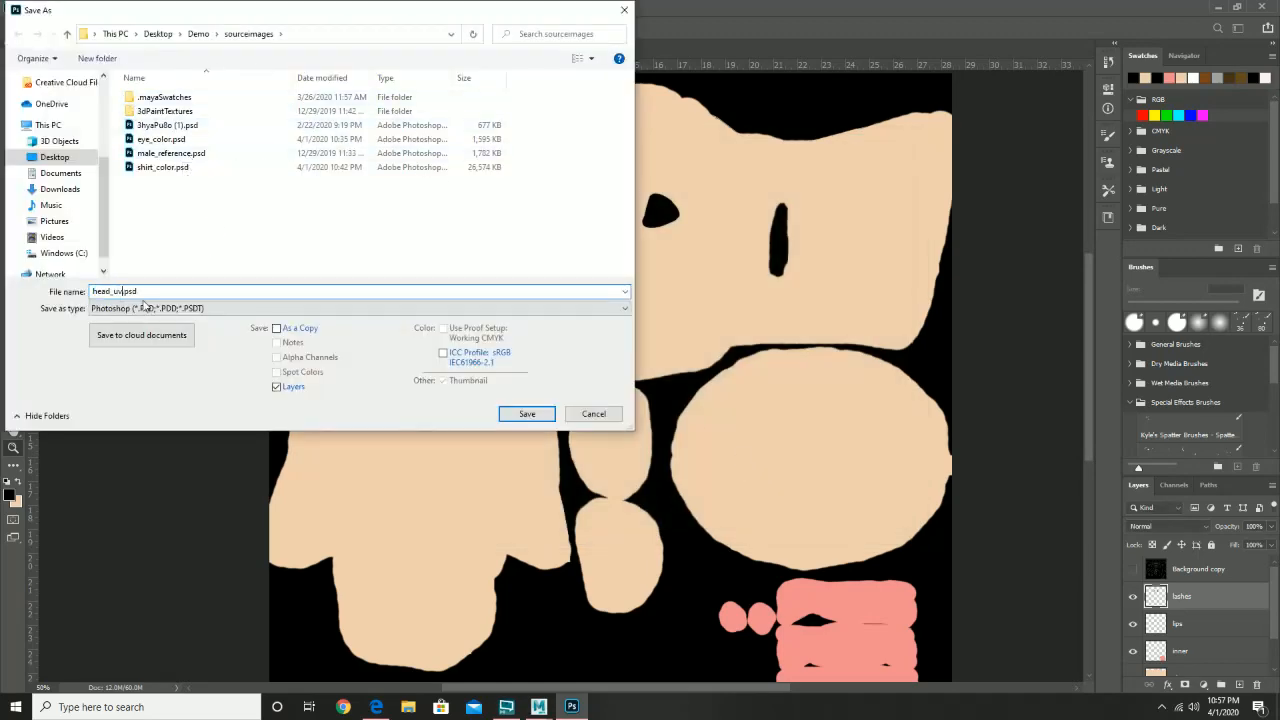
text(color)
click(525, 414)
click(787, 199)
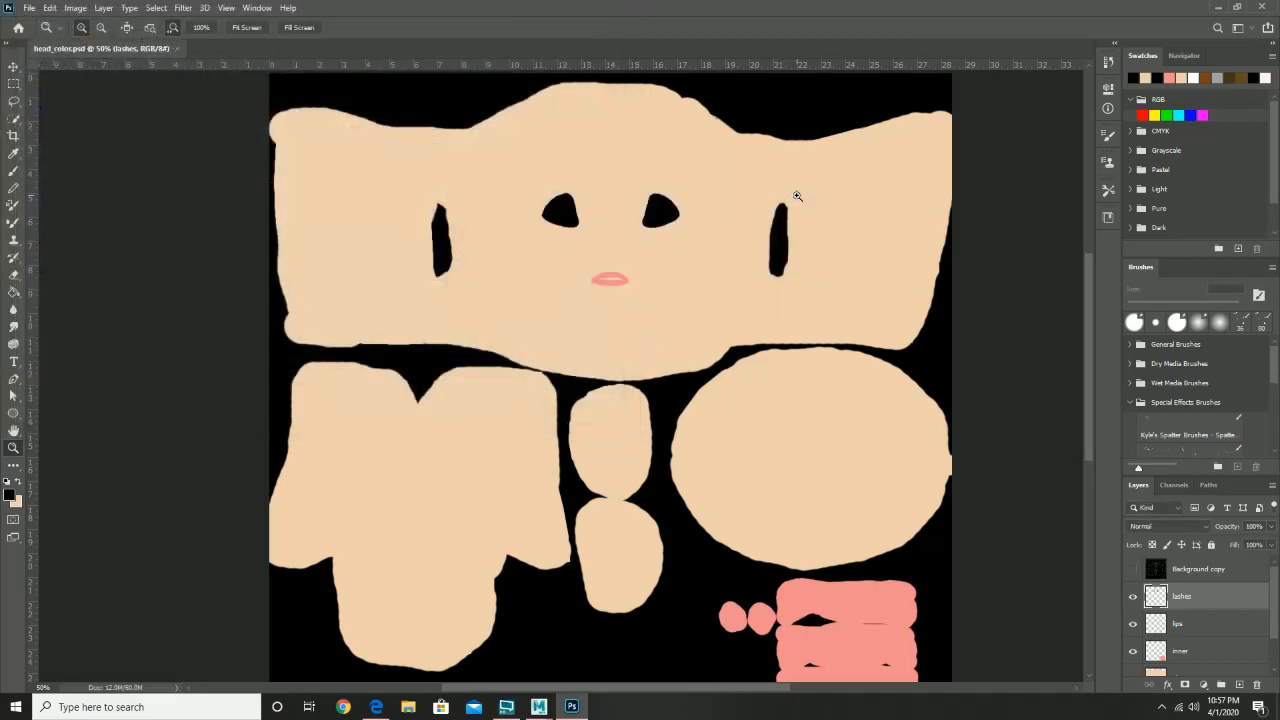
click(1220, 9)
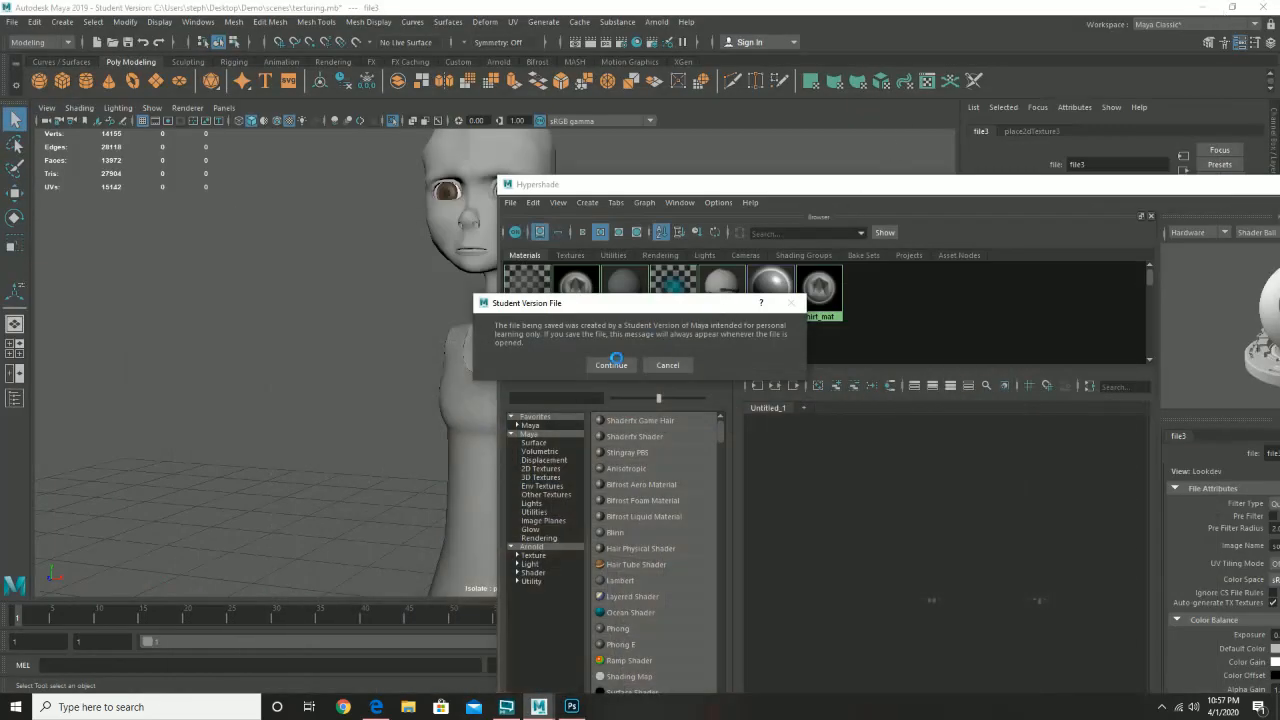
- Create a new Blinn material, blinn3, and assign it to the character's head
click(612, 364)
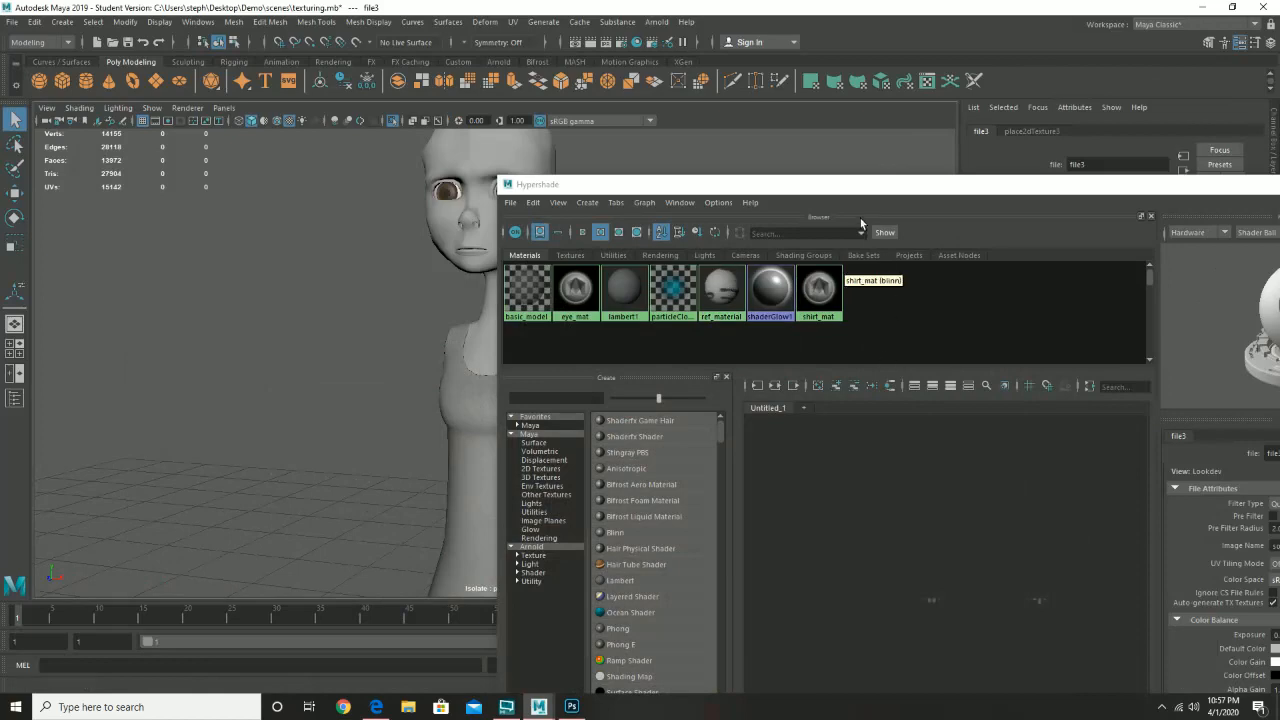
drag(852, 186, 626, 94)
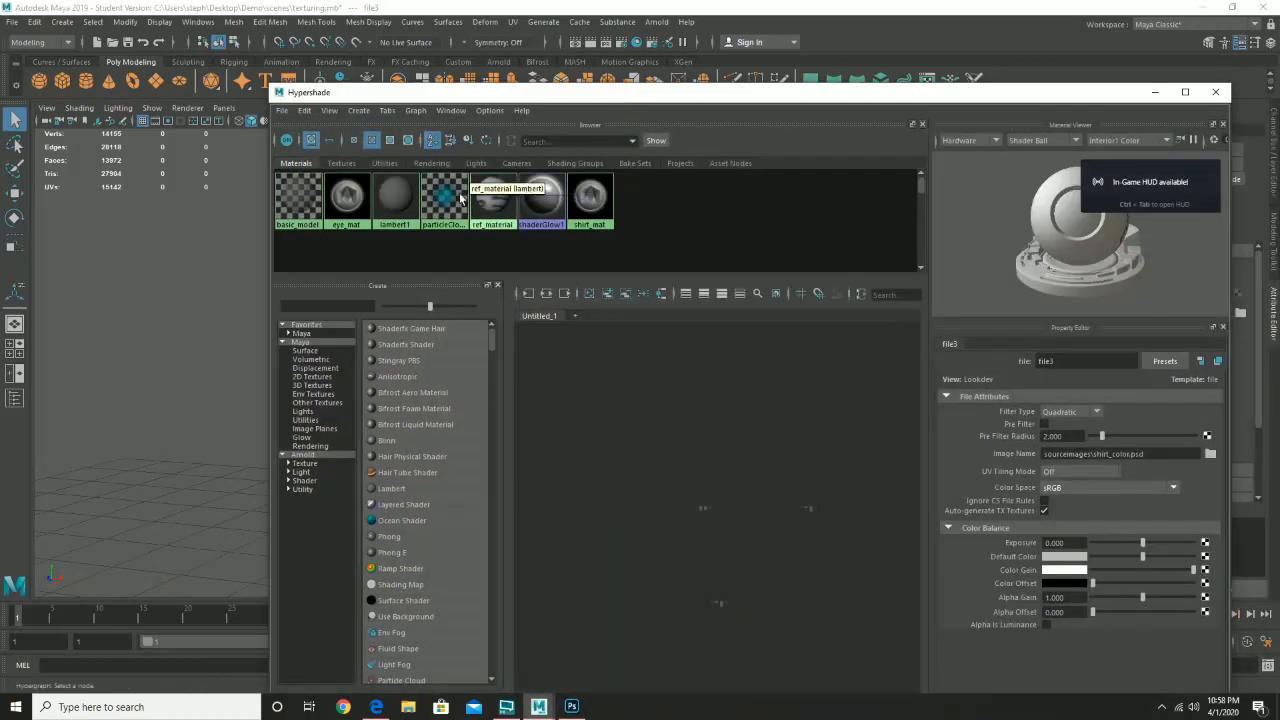
click(387, 442)
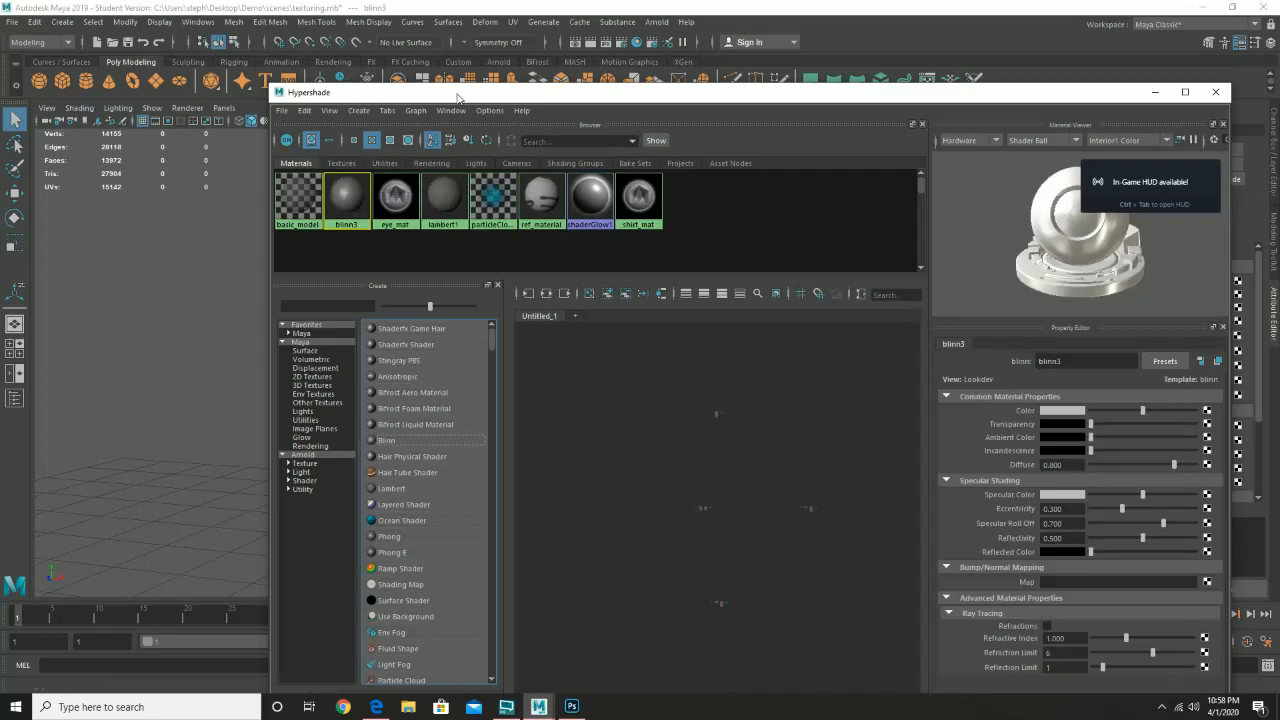
drag(458, 97, 774, 150)
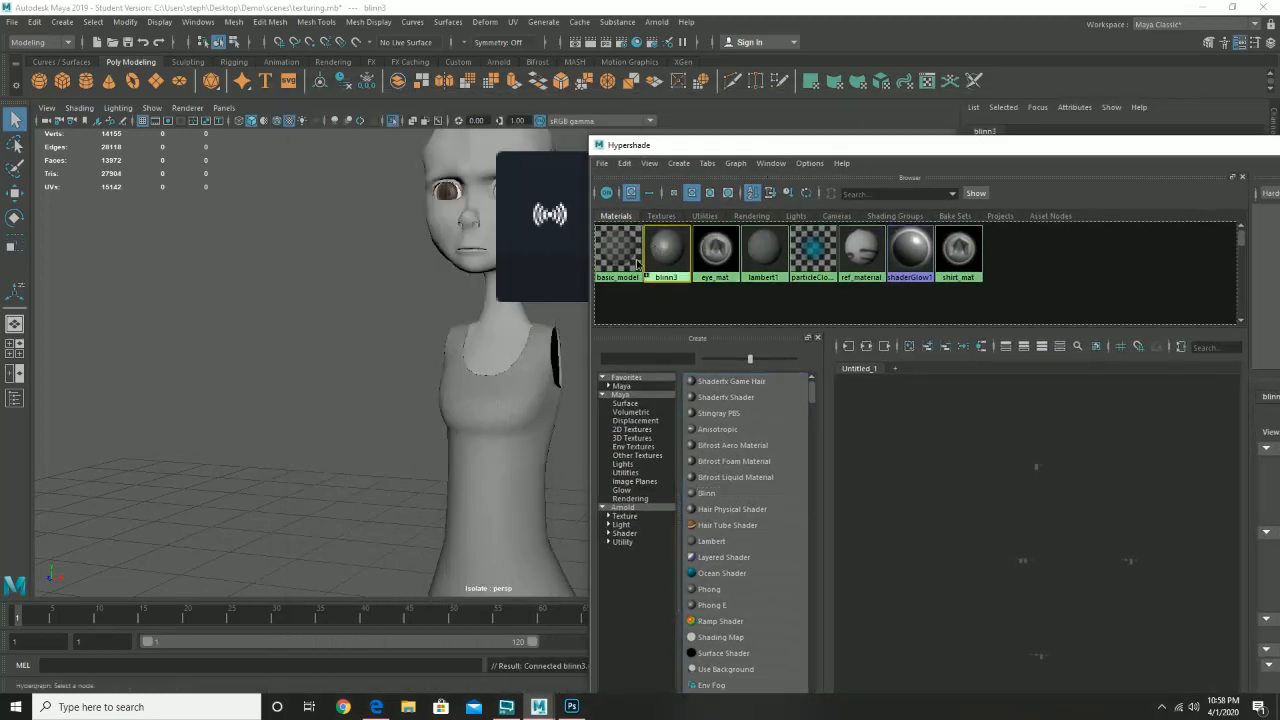
drag(637, 263, 476, 238)
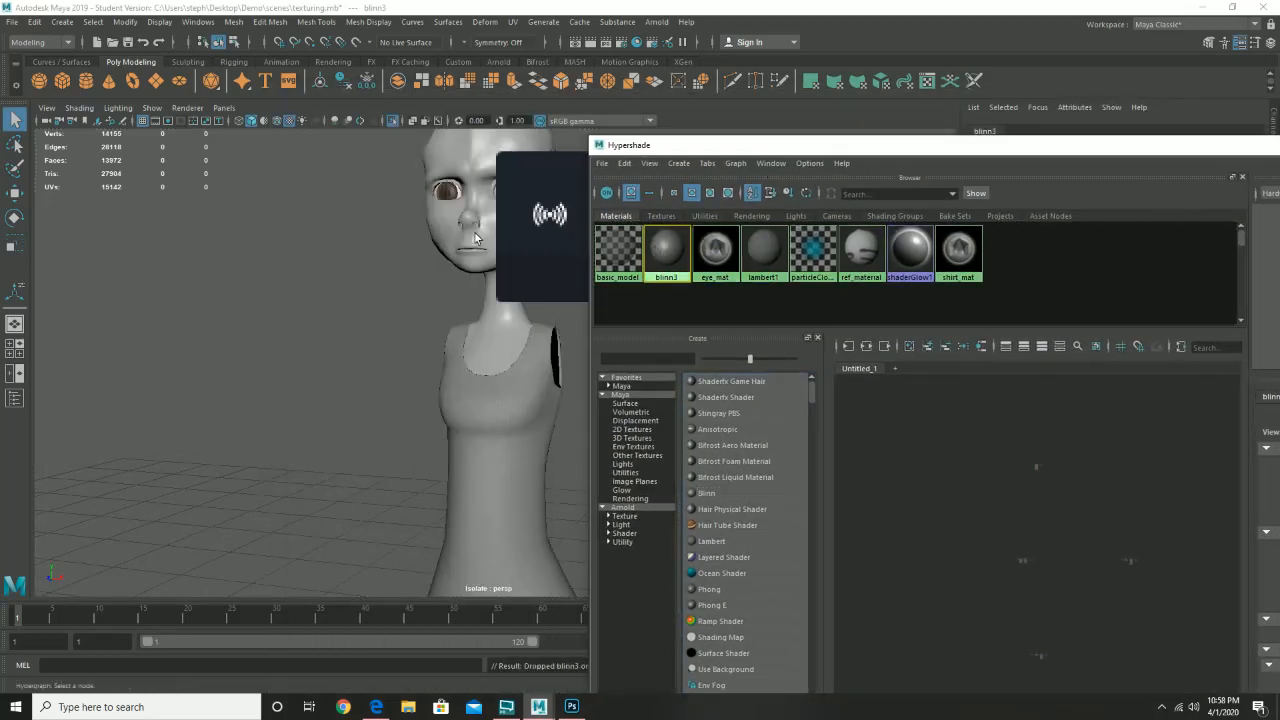
drag(936, 150, 614, 122)
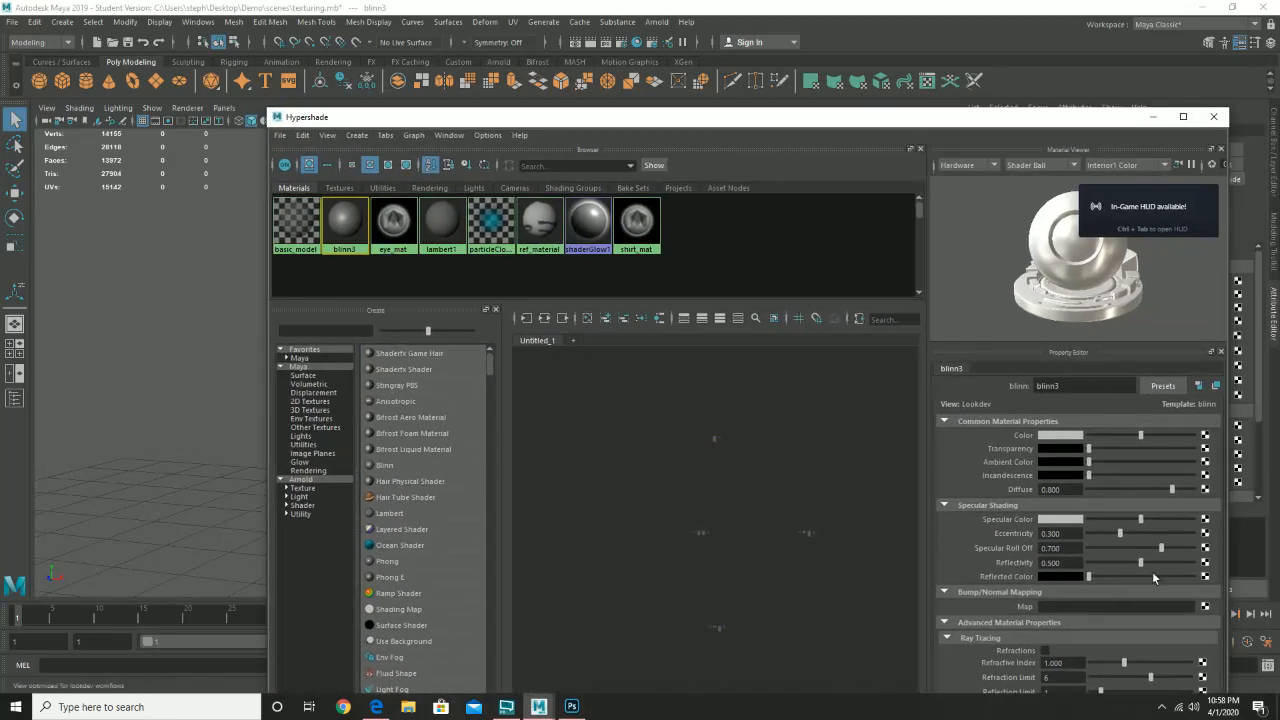
- Set blinn3's eccentricity to 0.645 and specular roll off to 0.477, then begin renaming it
drag(1117, 532, 1108, 533)
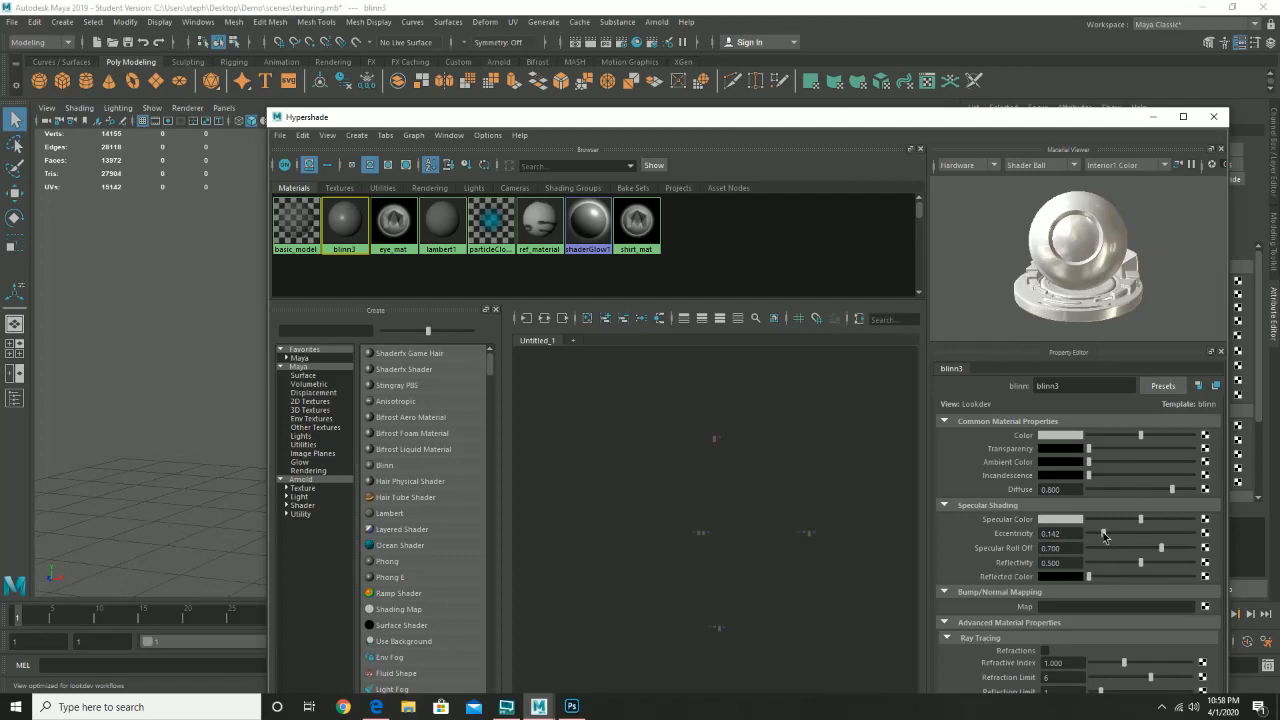
drag(1128, 533, 1144, 533)
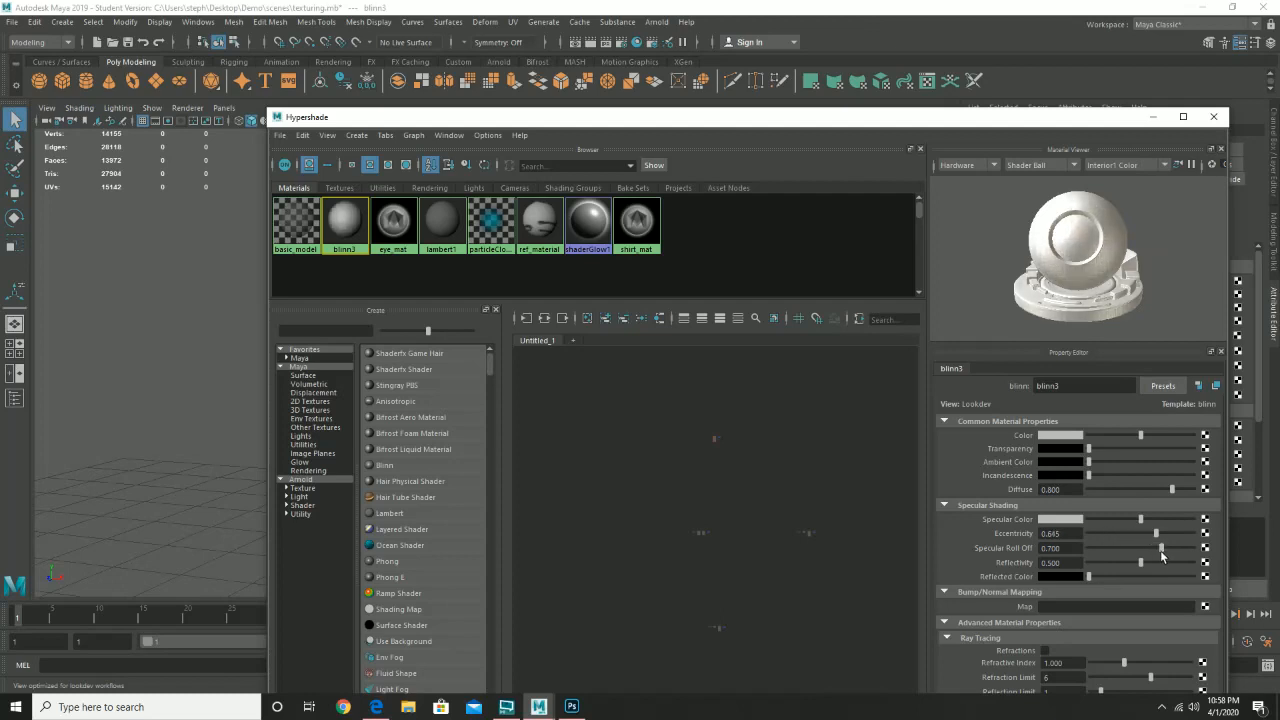
drag(1159, 551, 1138, 553)
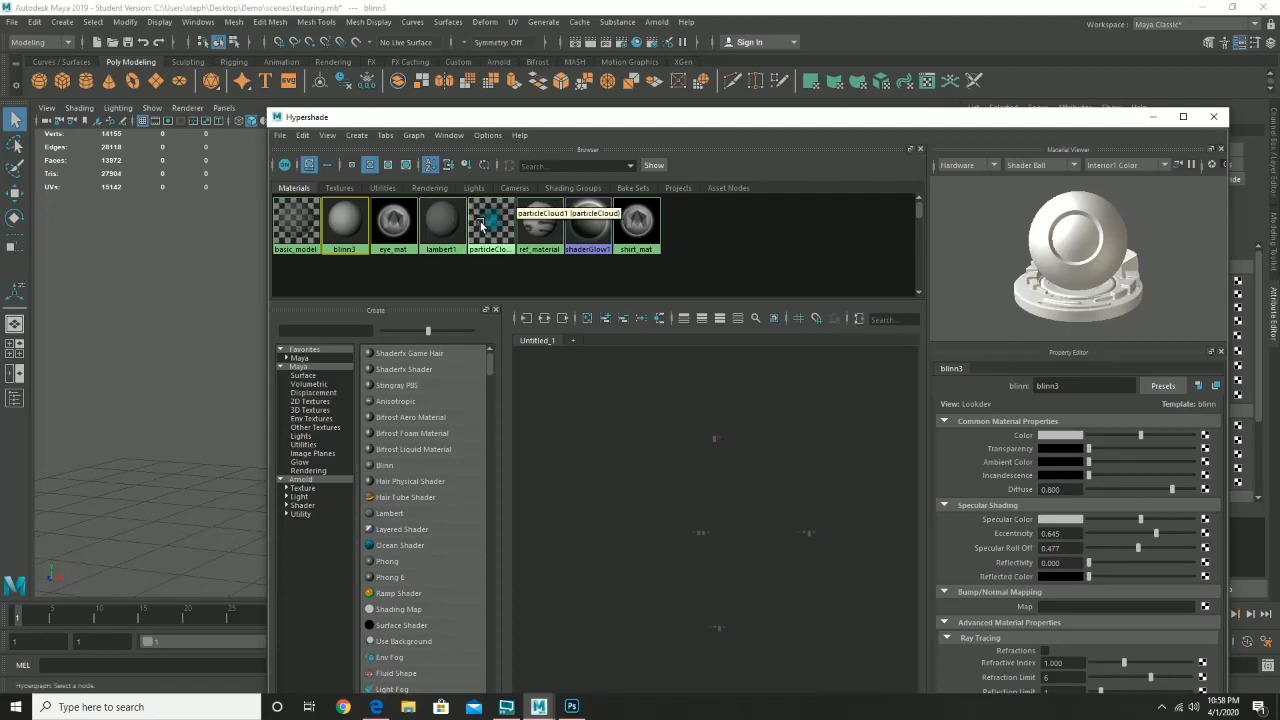
click(636, 224)
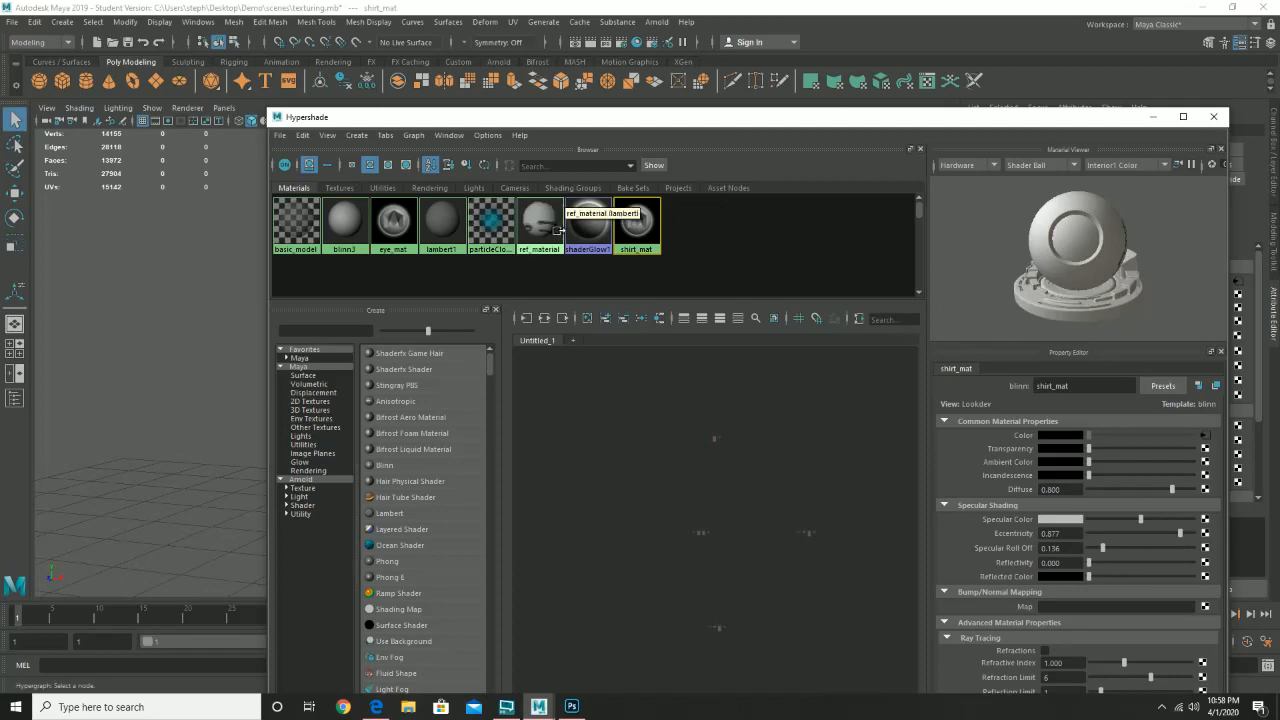
click(393, 224)
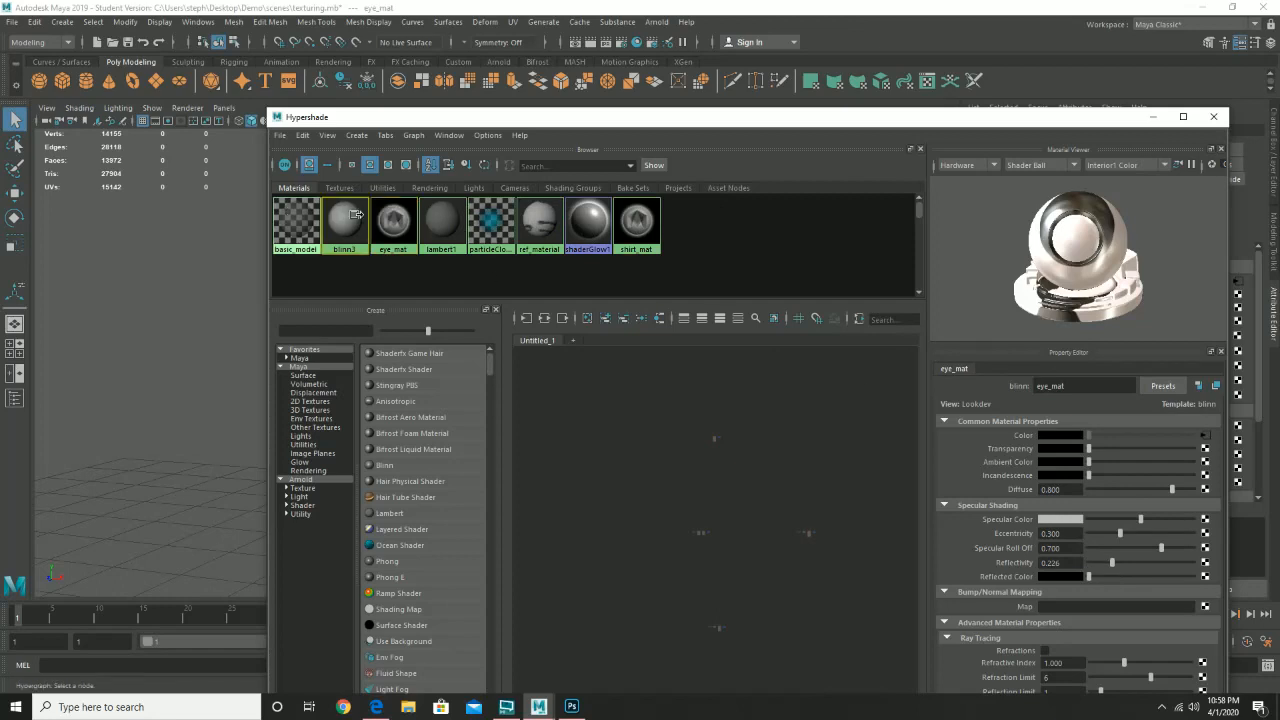
click(338, 221)
double_click(1084, 386)
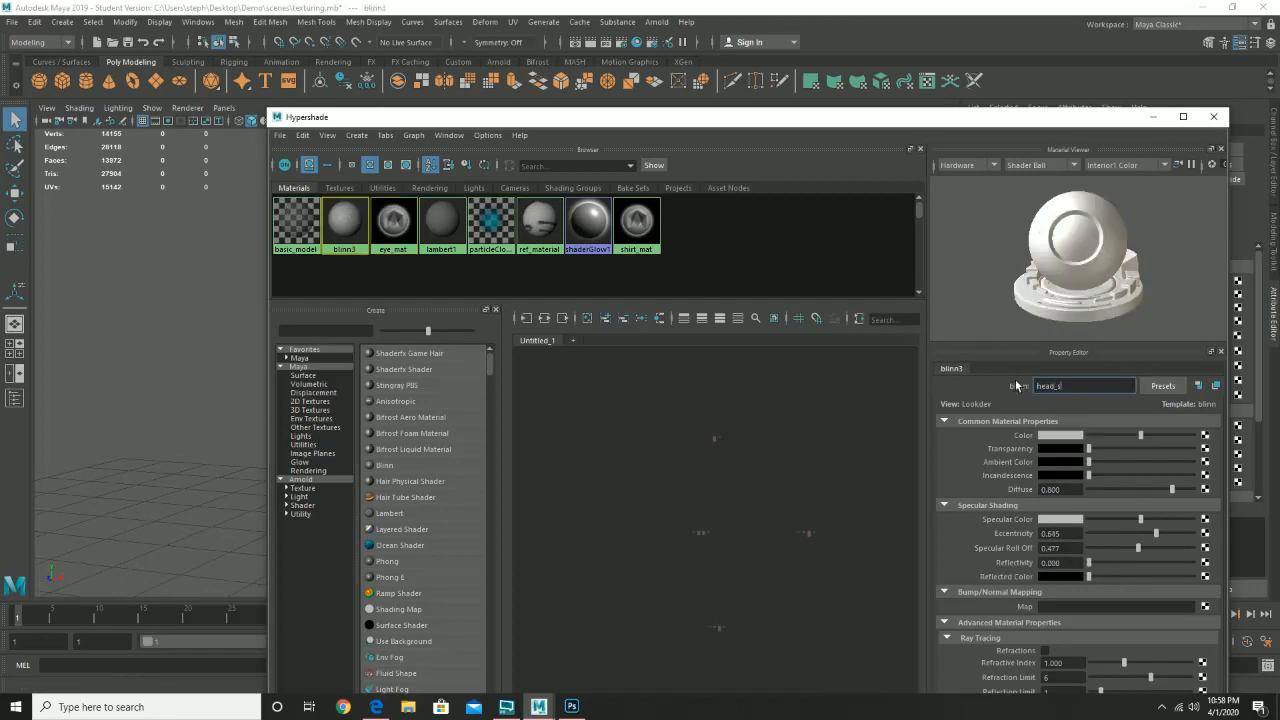
- Rename the blinn3 material to head_skin
text(head_skin)
key(Return)
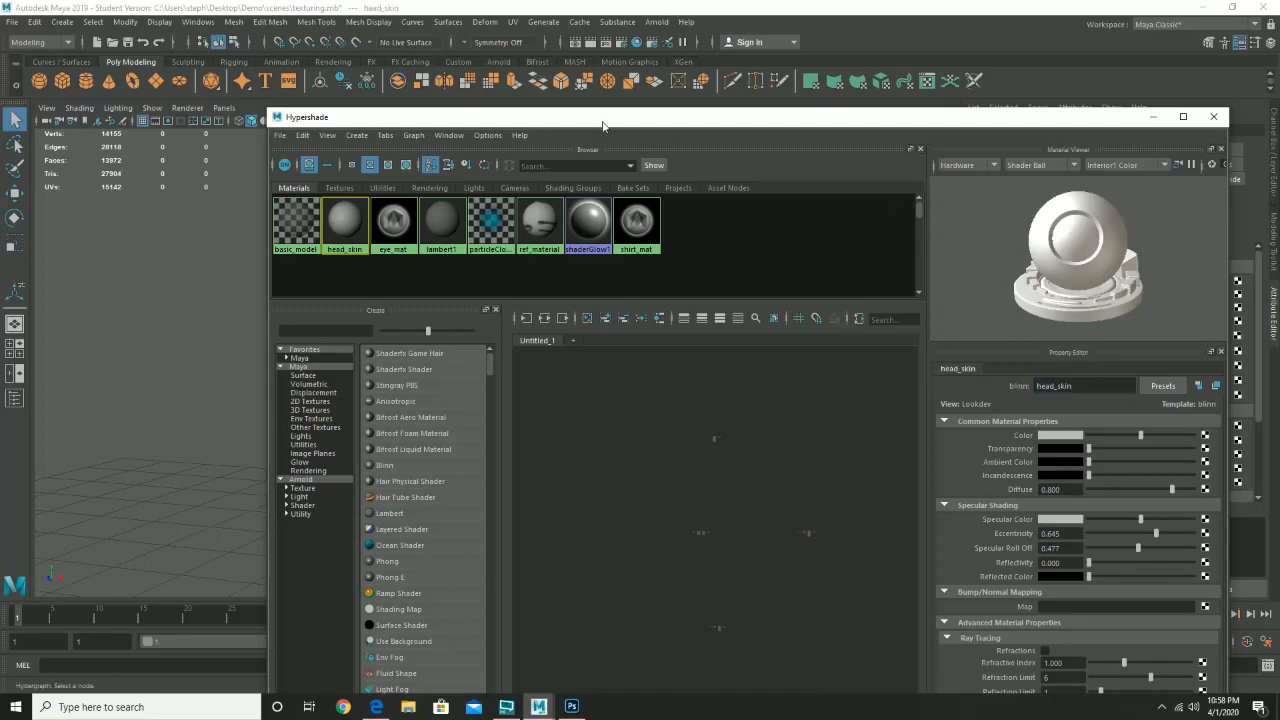
drag(500, 128, 734, 130)
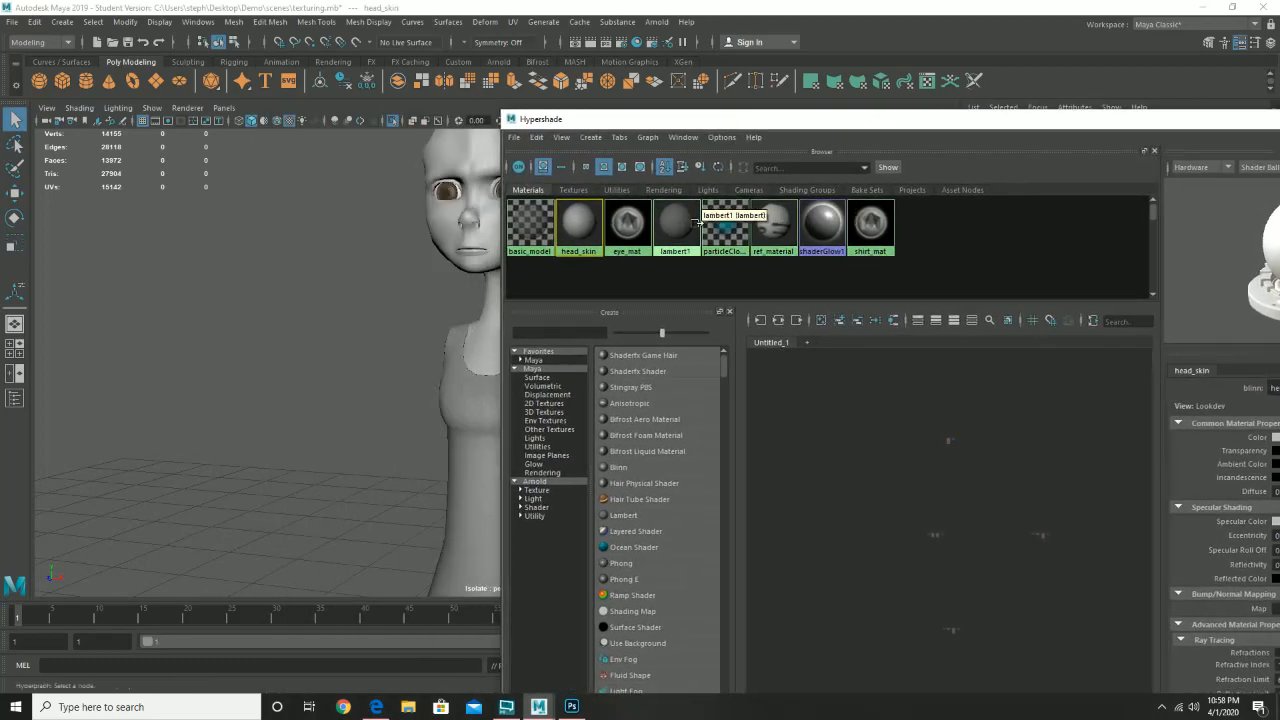
drag(549, 126, 384, 97)
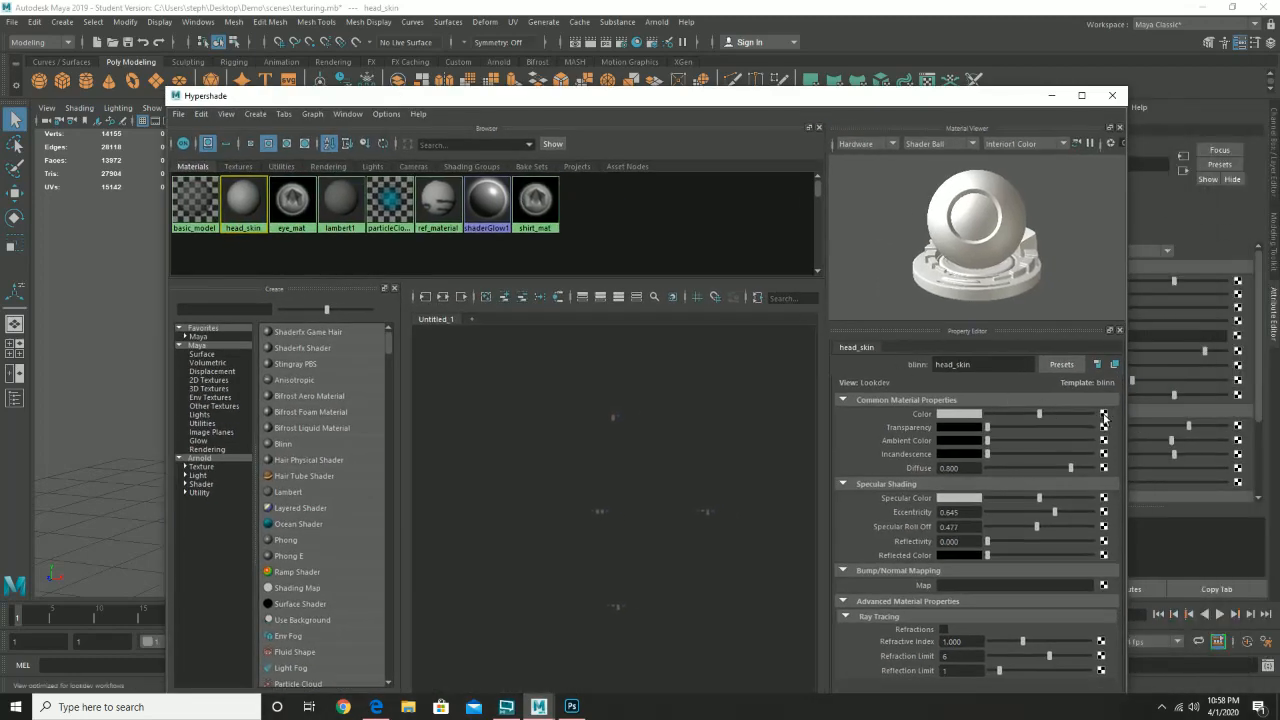
- Map a File texture loading head_color.psd into head_skin's colour and inspect the head
click(1104, 416)
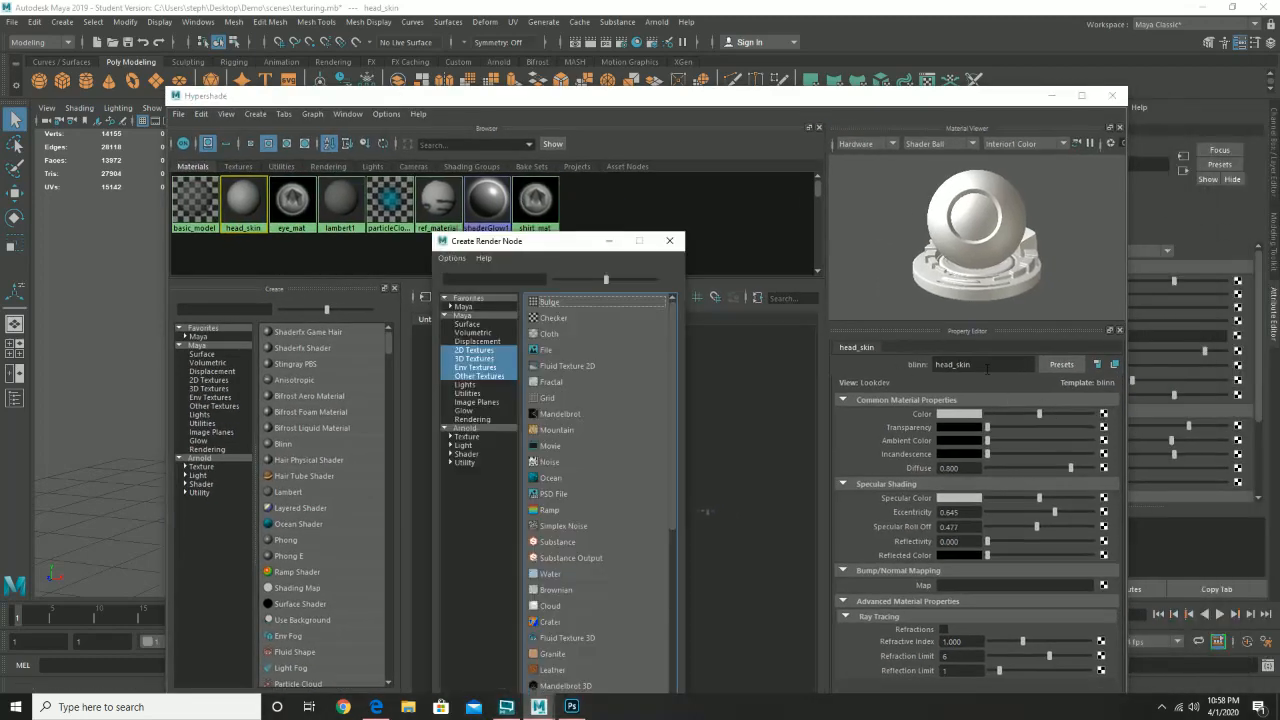
click(546, 349)
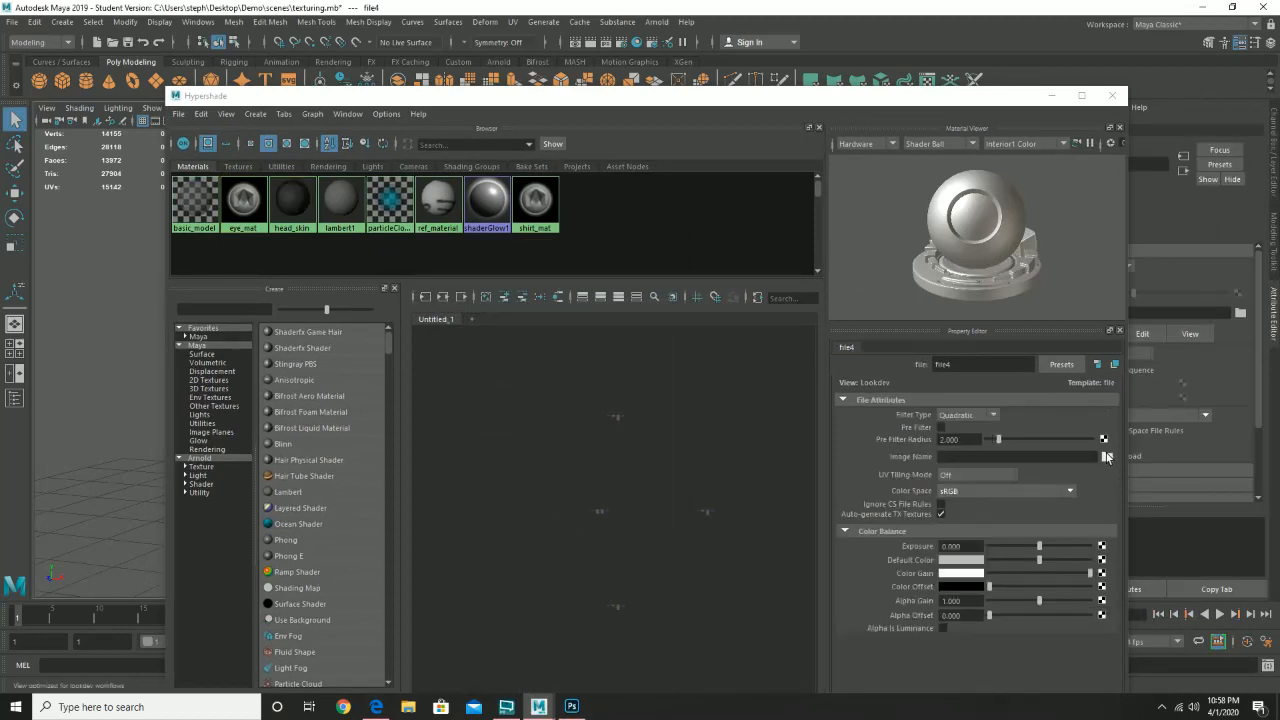
click(1106, 456)
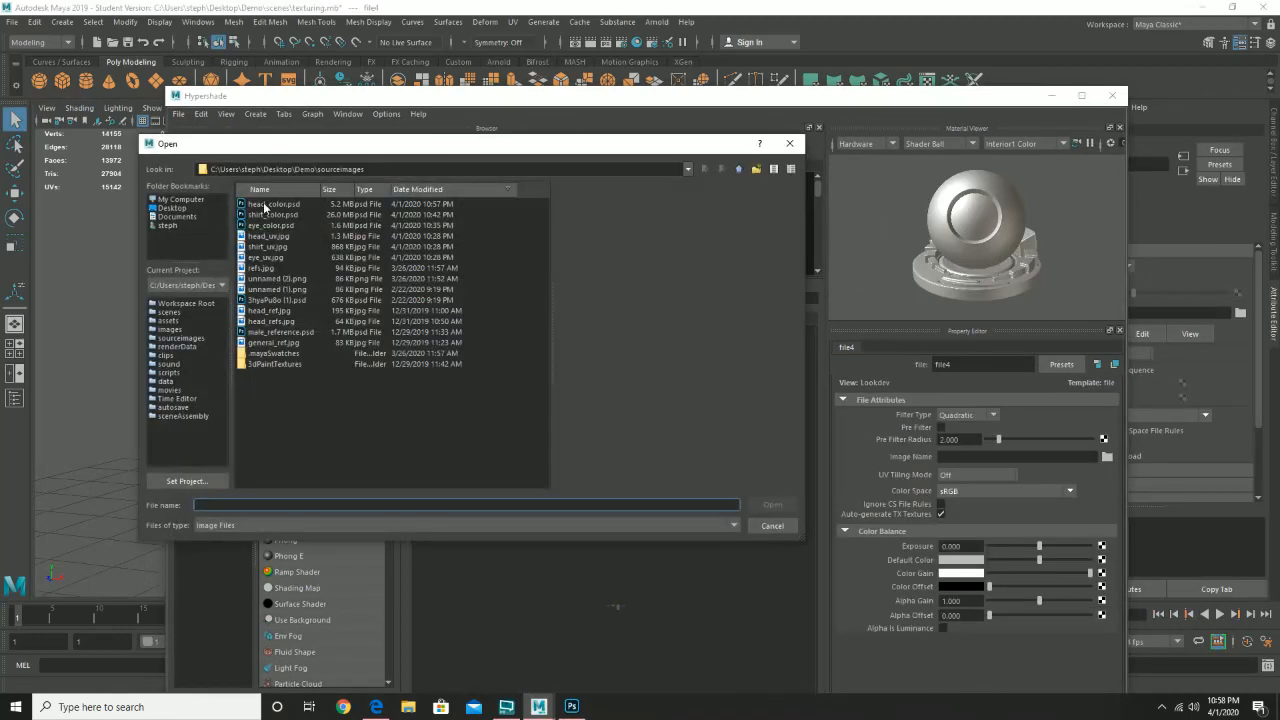
double_click(291, 205)
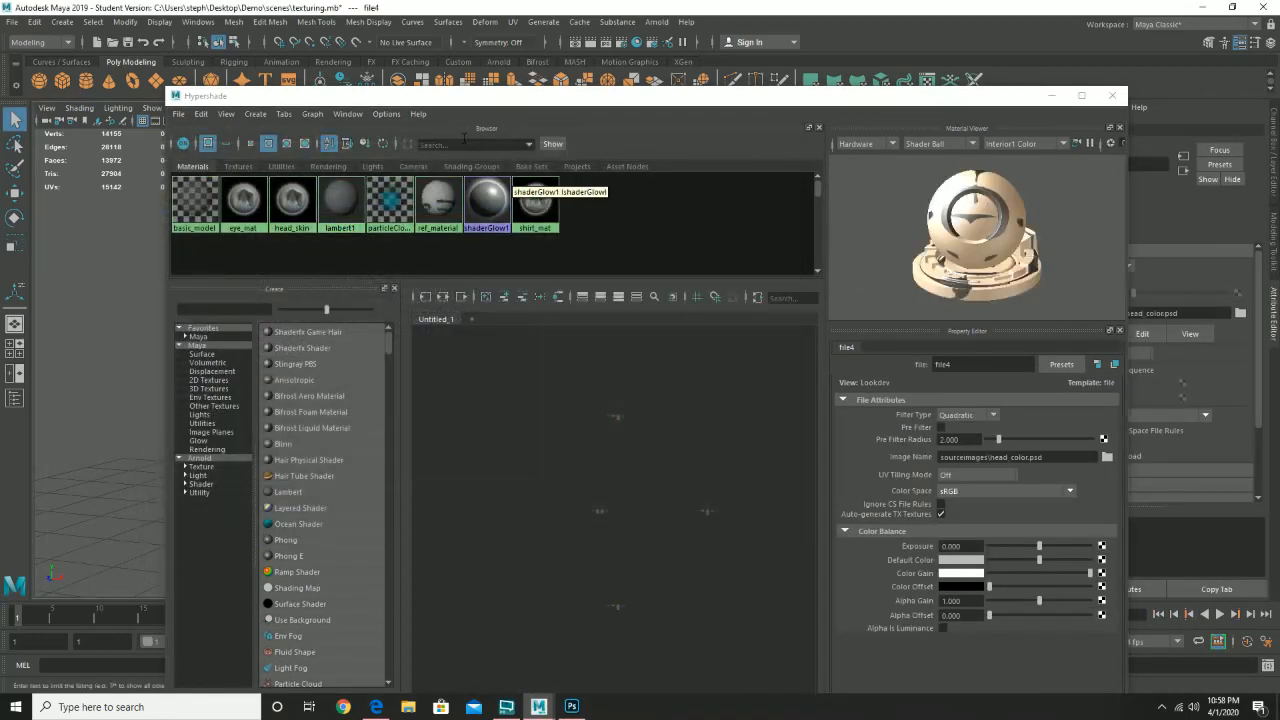
drag(378, 97, 848, 145)
drag(449, 244, 506, 488)
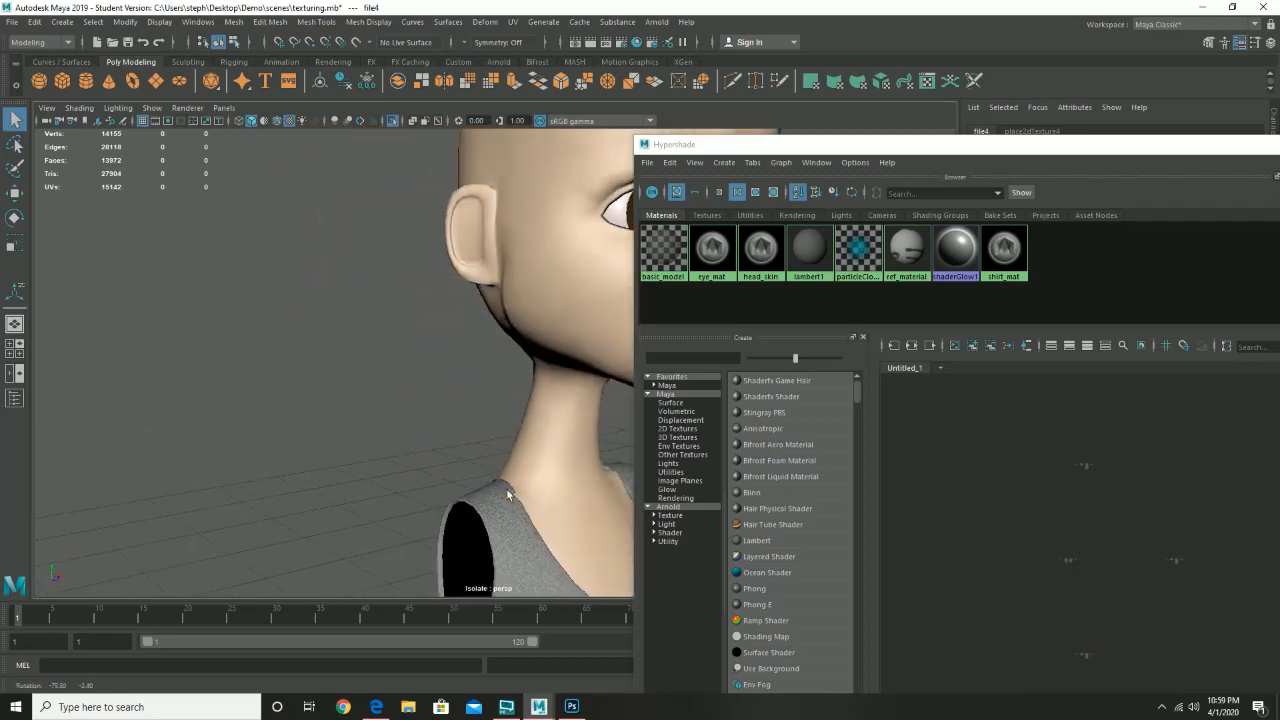
- Turn off Isolate Select so the full character shows, viewed from a three-quarter angle
drag(494, 431, 356, 349)
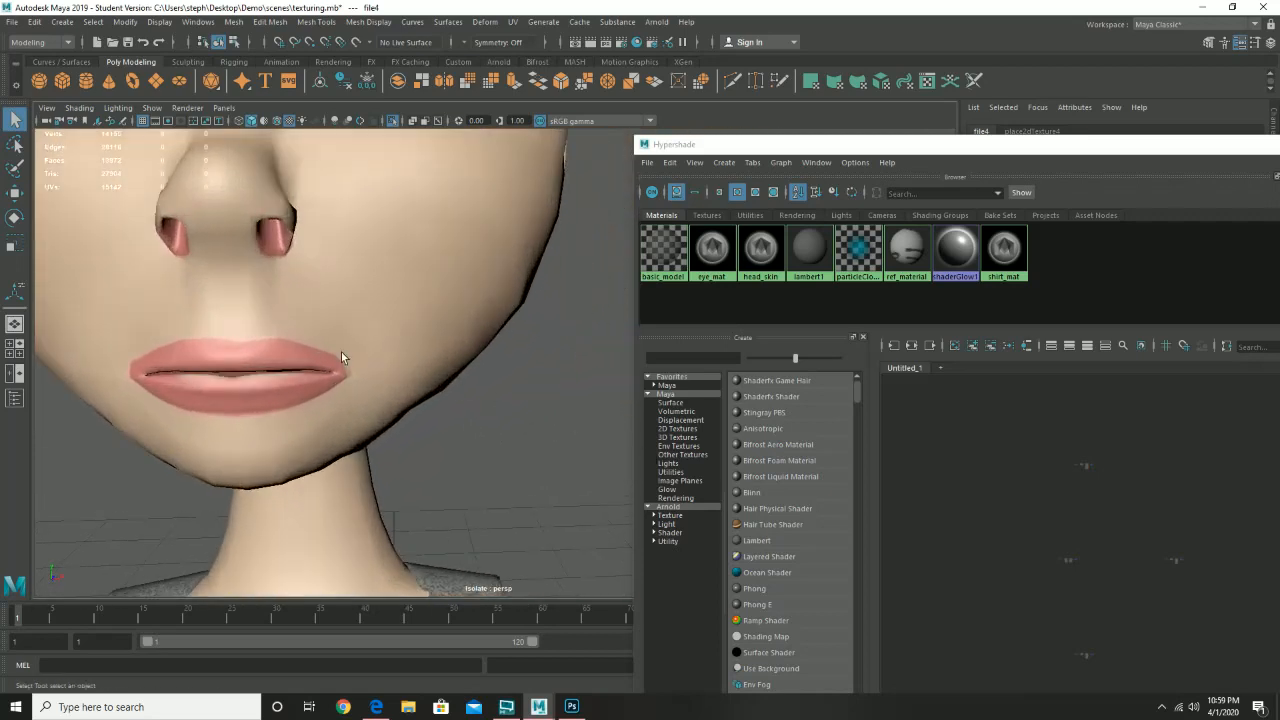
drag(537, 396, 294, 366)
drag(481, 368, 399, 421)
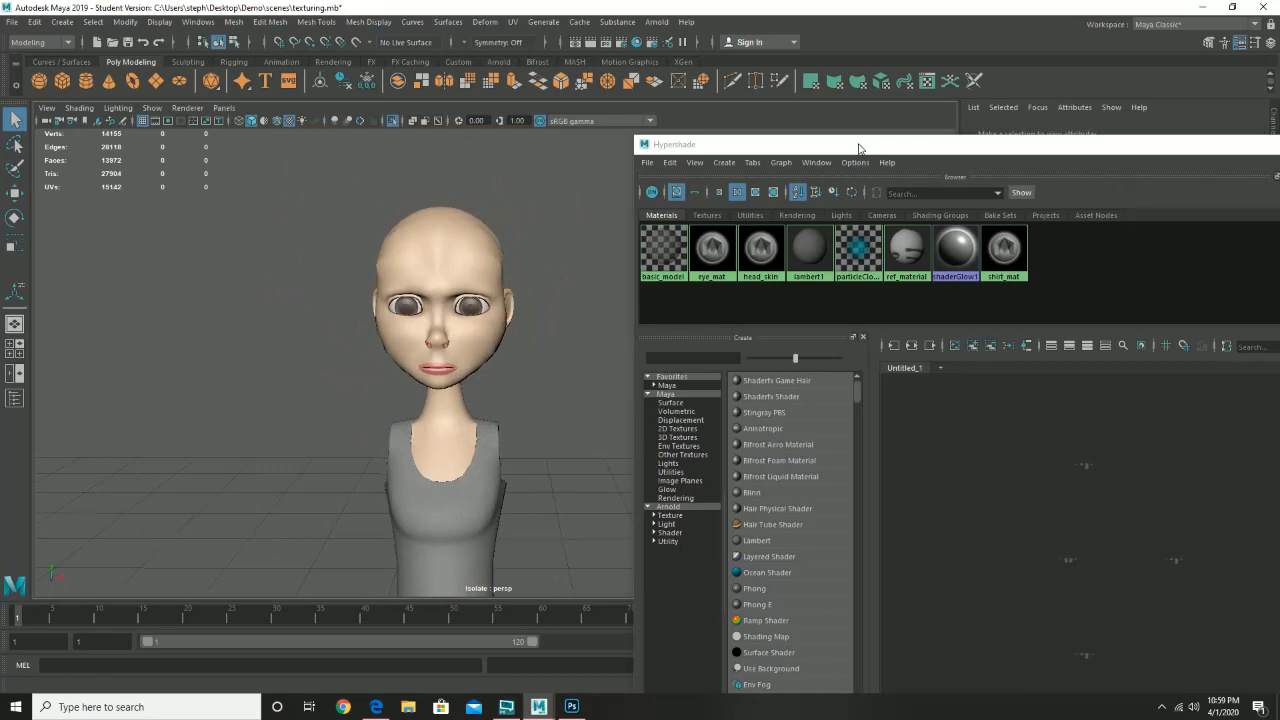
click(77, 109)
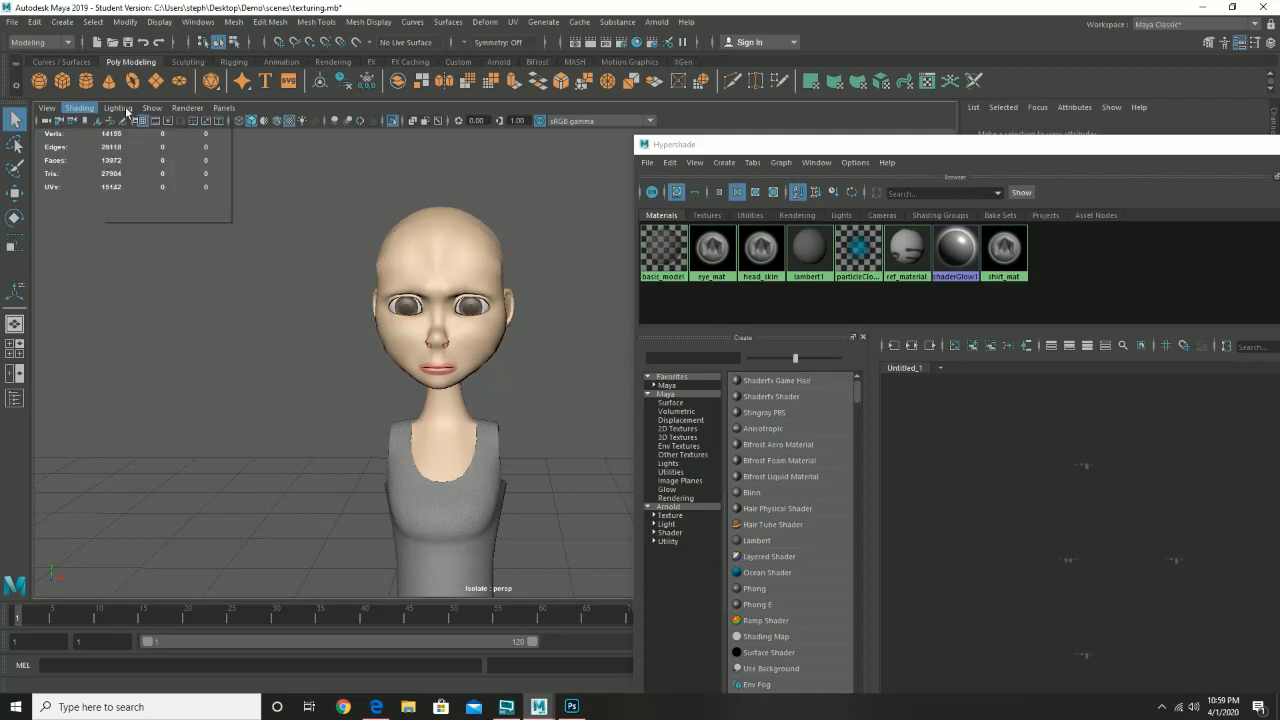
click(152, 109)
mouse_move(200, 132)
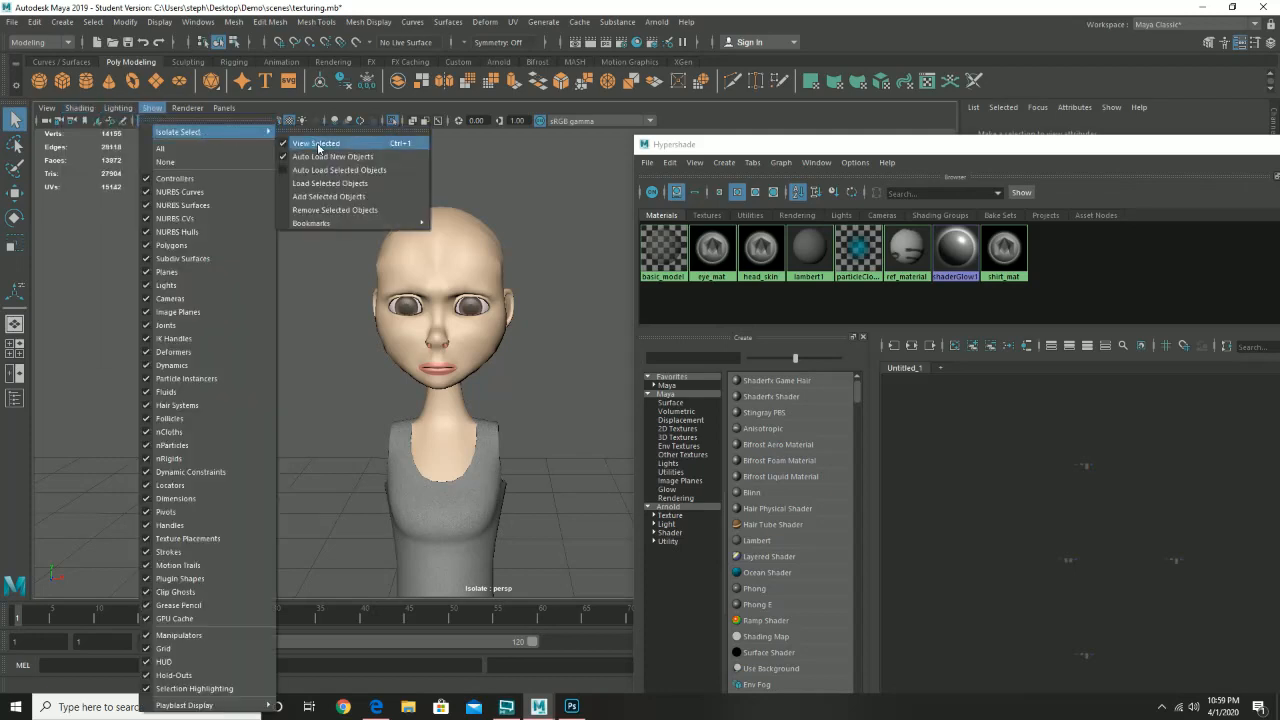
click(320, 140)
drag(491, 353, 463, 338)
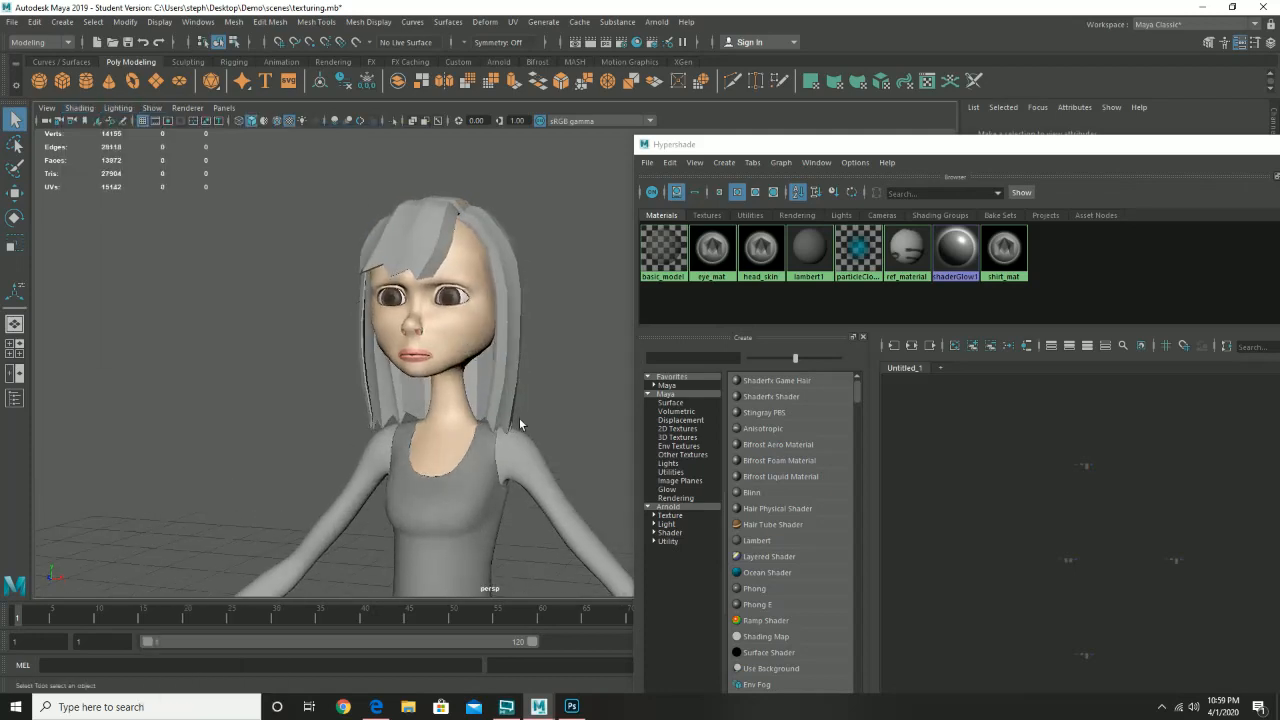
- Select the character's arms mesh and widen the Hypershade to show the Material Viewer and Property Editor
drag(519, 420, 396, 300)
click(398, 298)
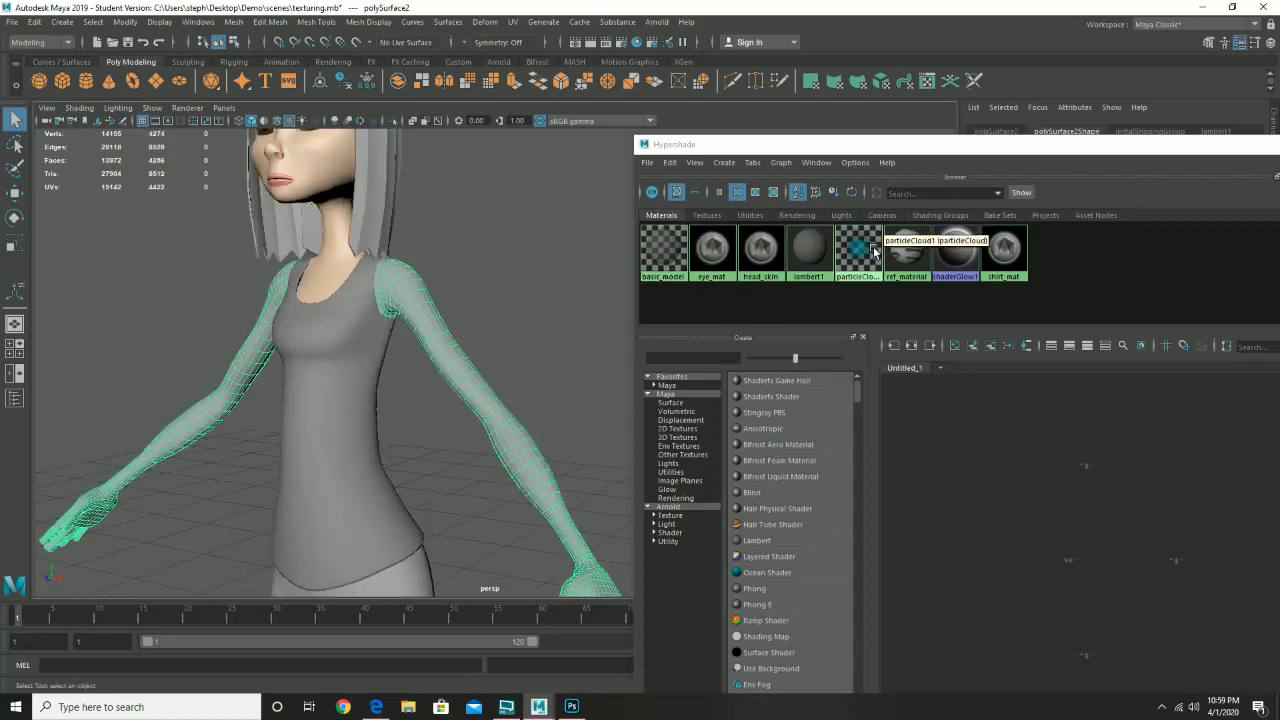
drag(513, 436, 280, 450)
drag(425, 541, 324, 242)
drag(334, 300, 460, 549)
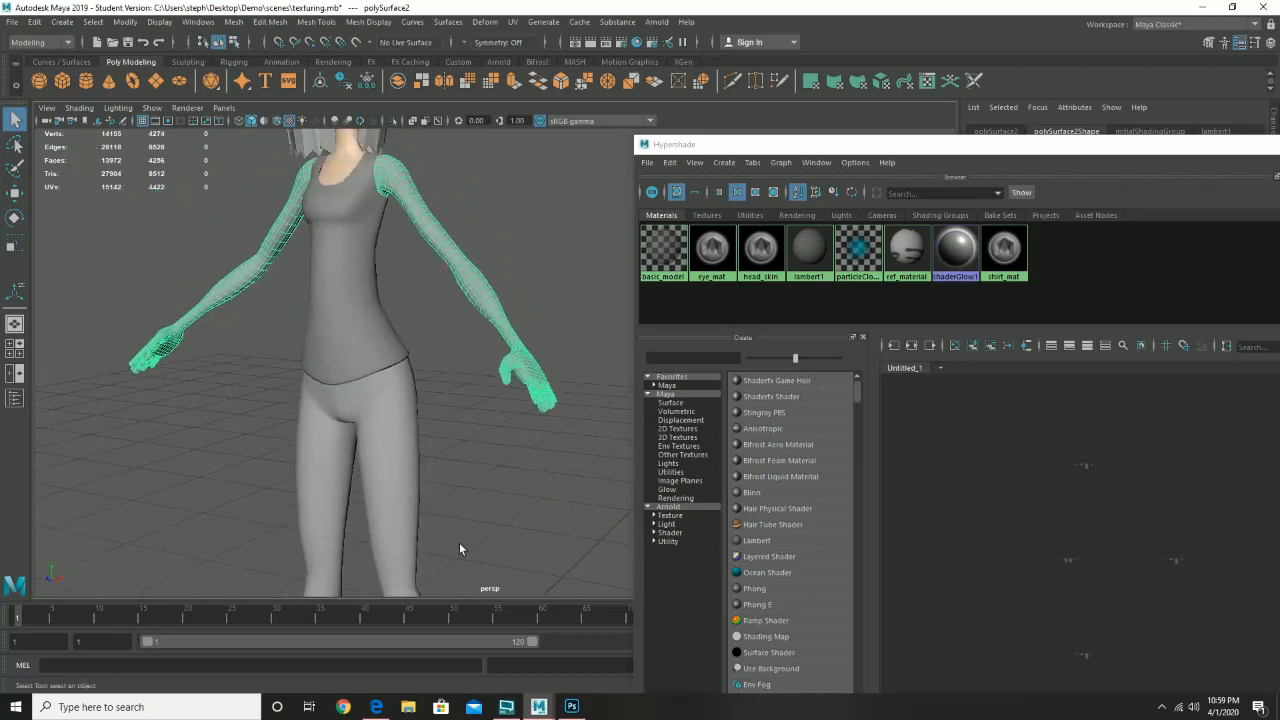
drag(400, 360, 453, 570)
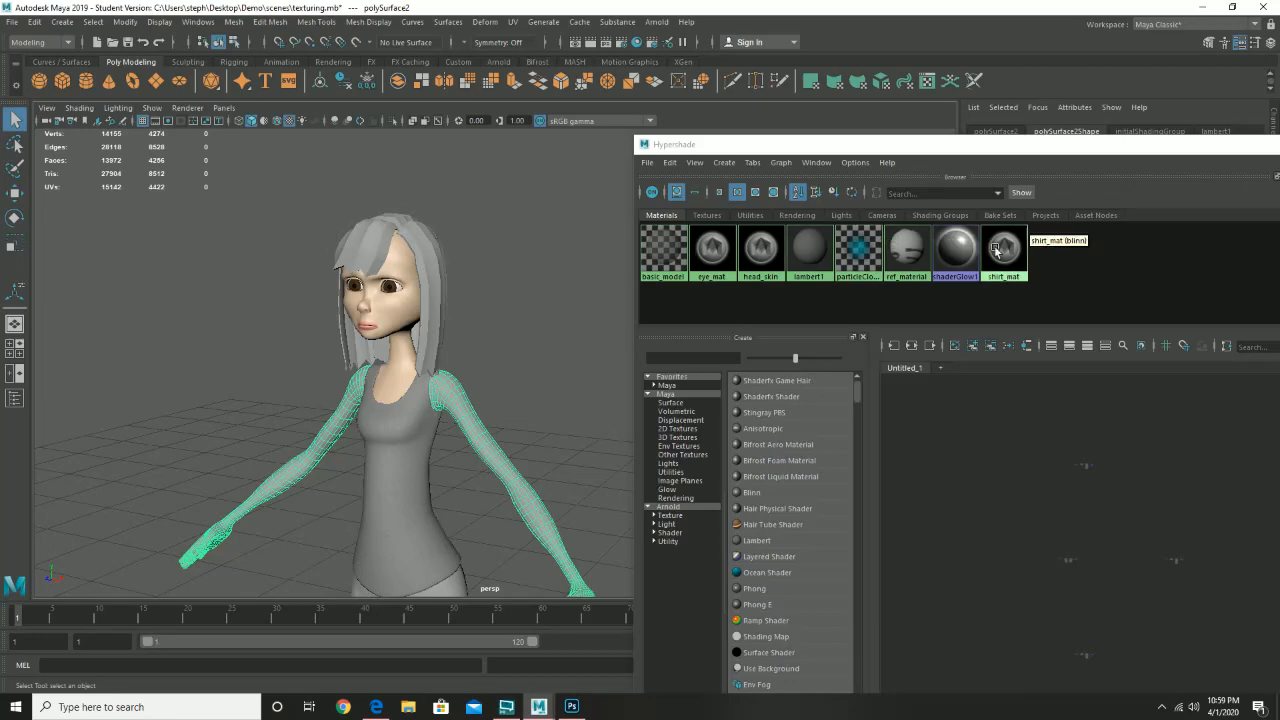
drag(994, 145, 690, 116)
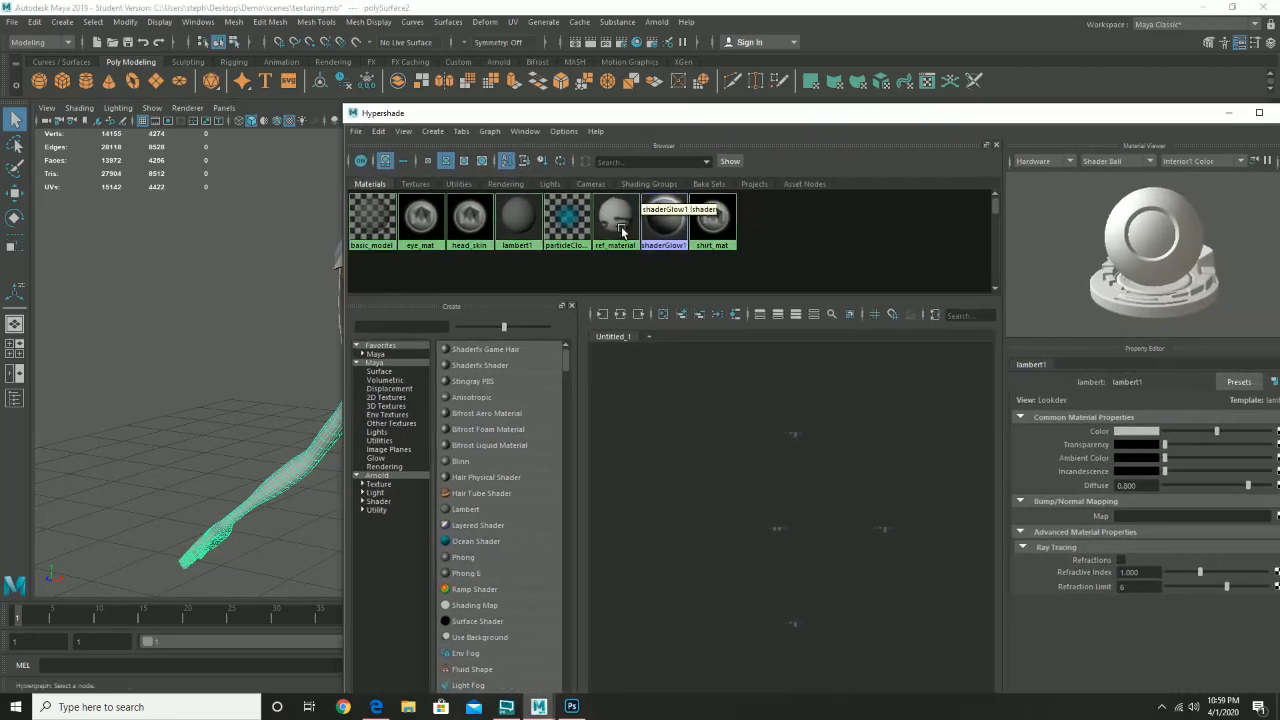
- Create blinn4 with eccentricity 0.142 and a dark brown colour, and apply it to the front hair
click(472, 462)
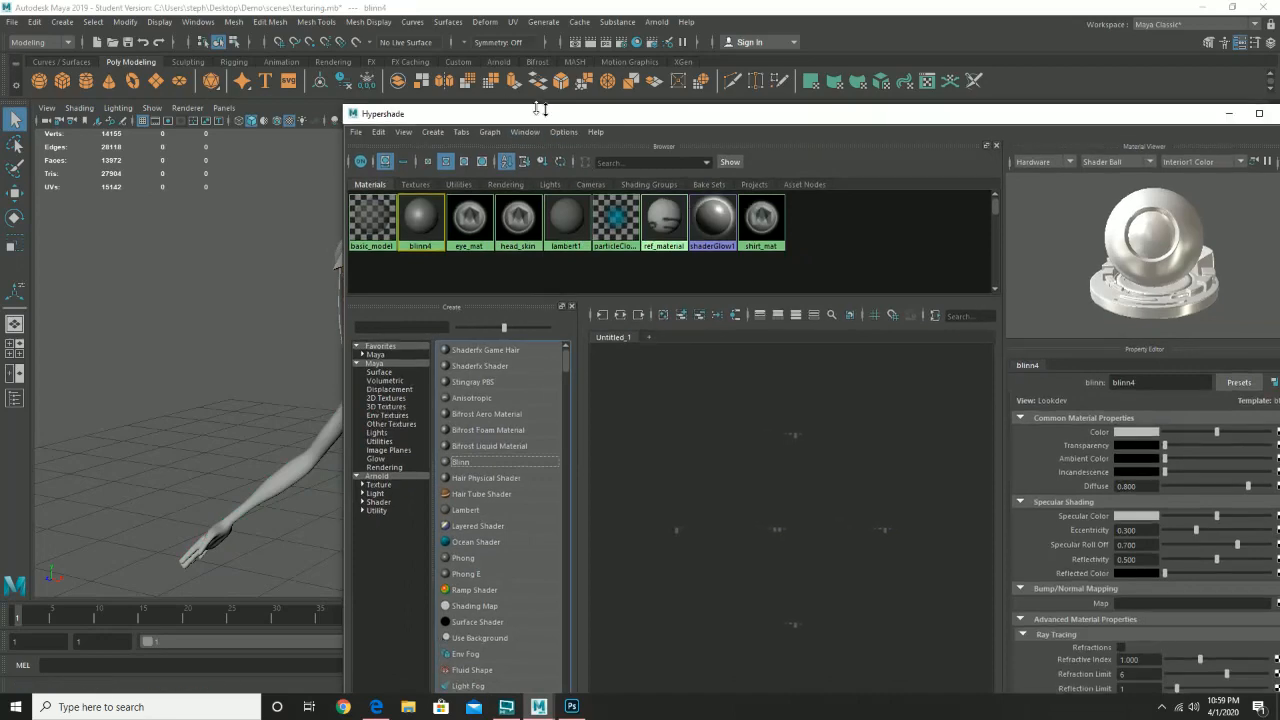
drag(540, 108, 674, 118)
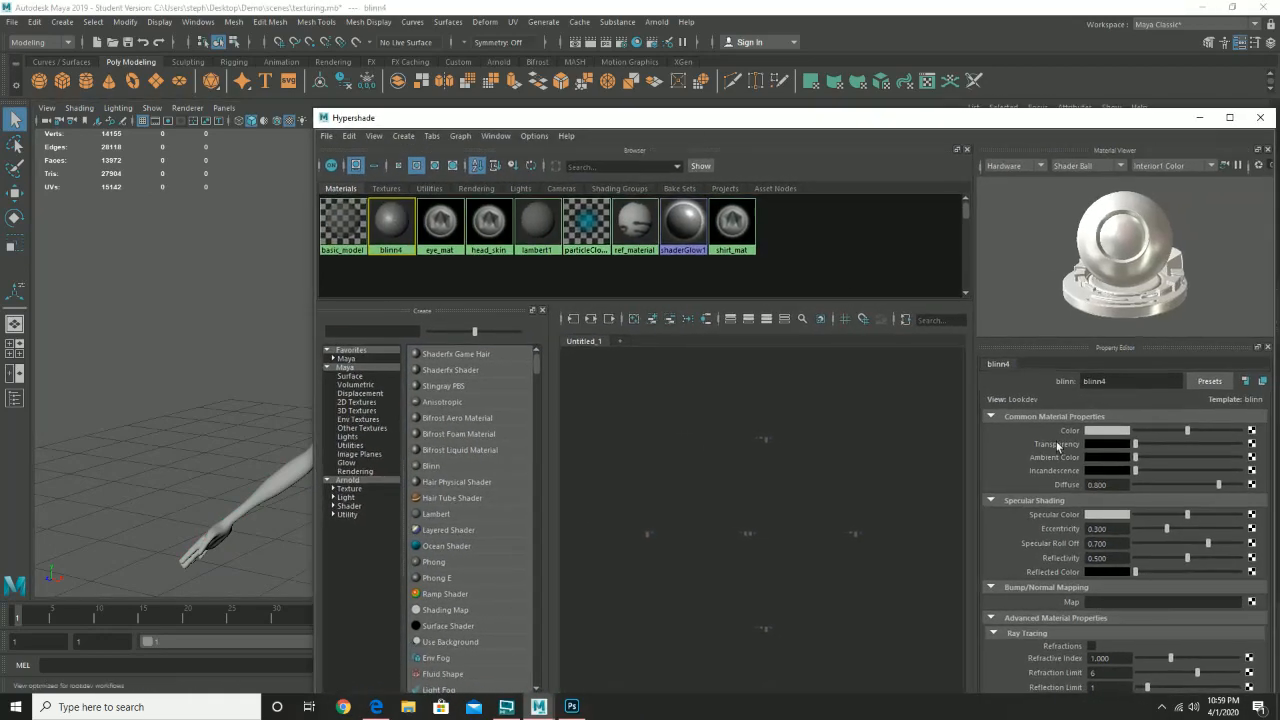
drag(1165, 533, 1150, 533)
click(1104, 431)
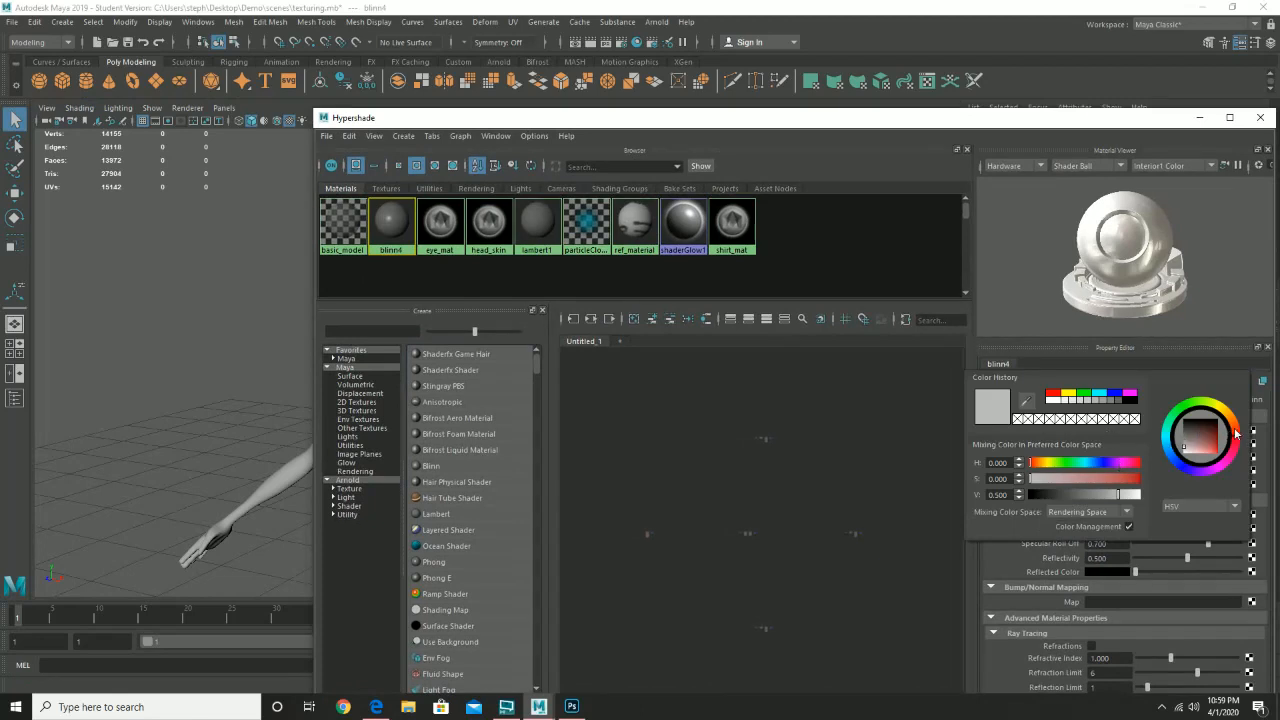
drag(1236, 432, 1220, 432)
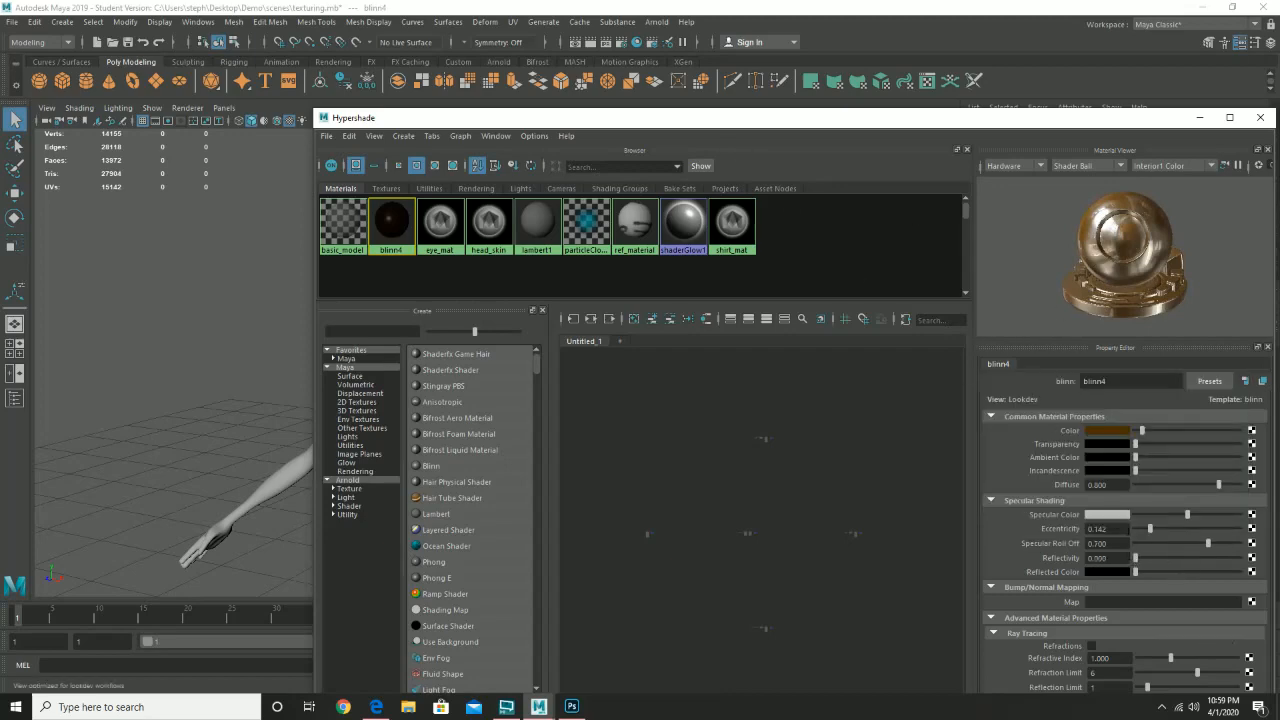
drag(655, 118, 950, 166)
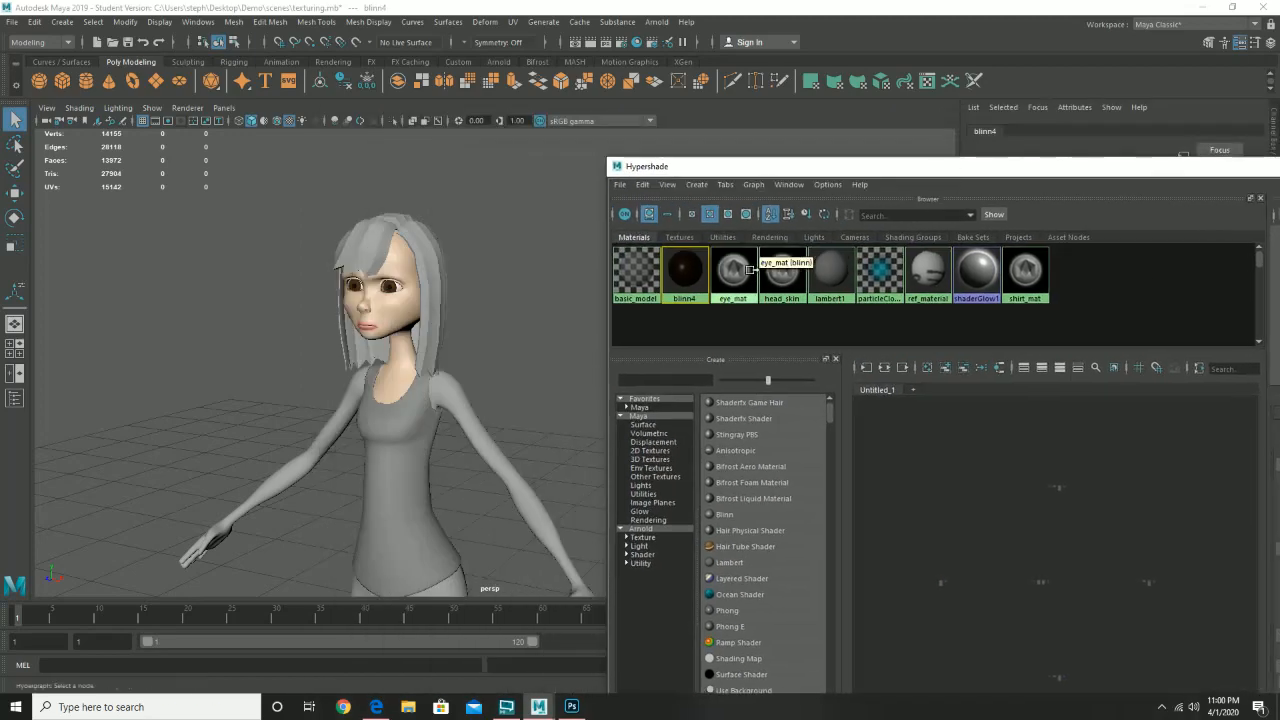
drag(690, 267, 352, 285)
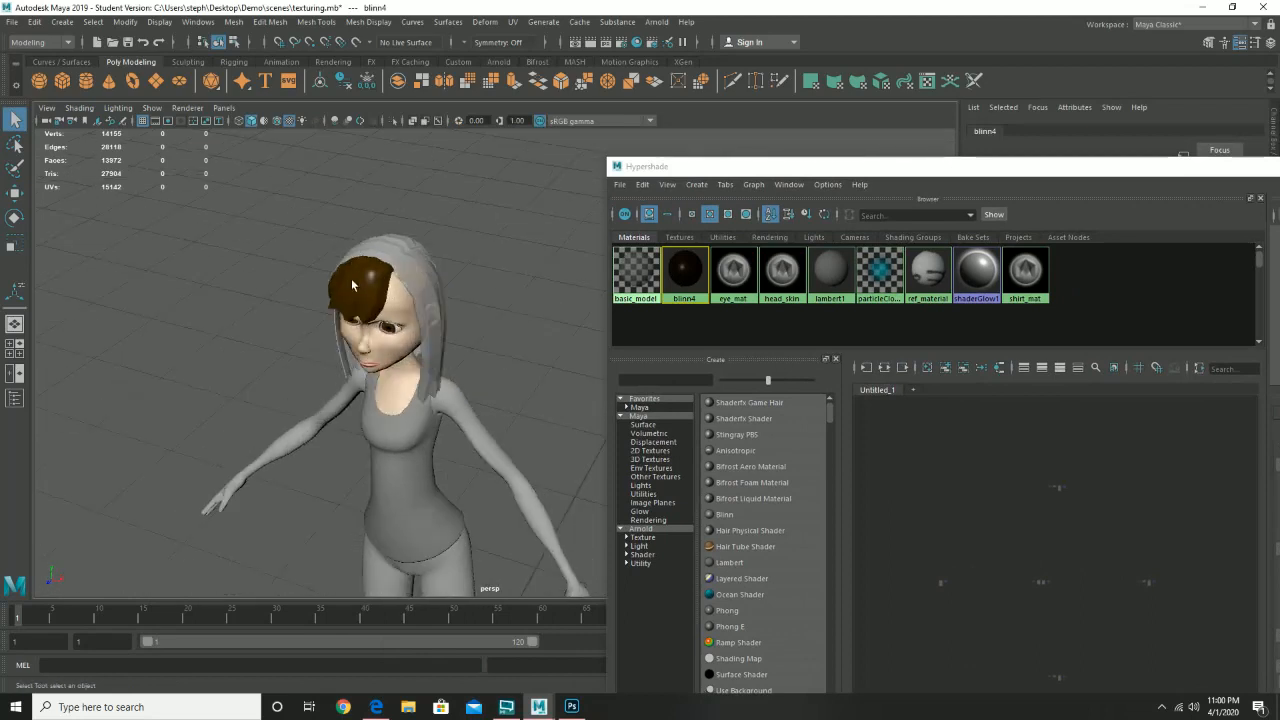
- Apply the brown blinn4 material to the outer and remaining hair
key(ctrl+z)
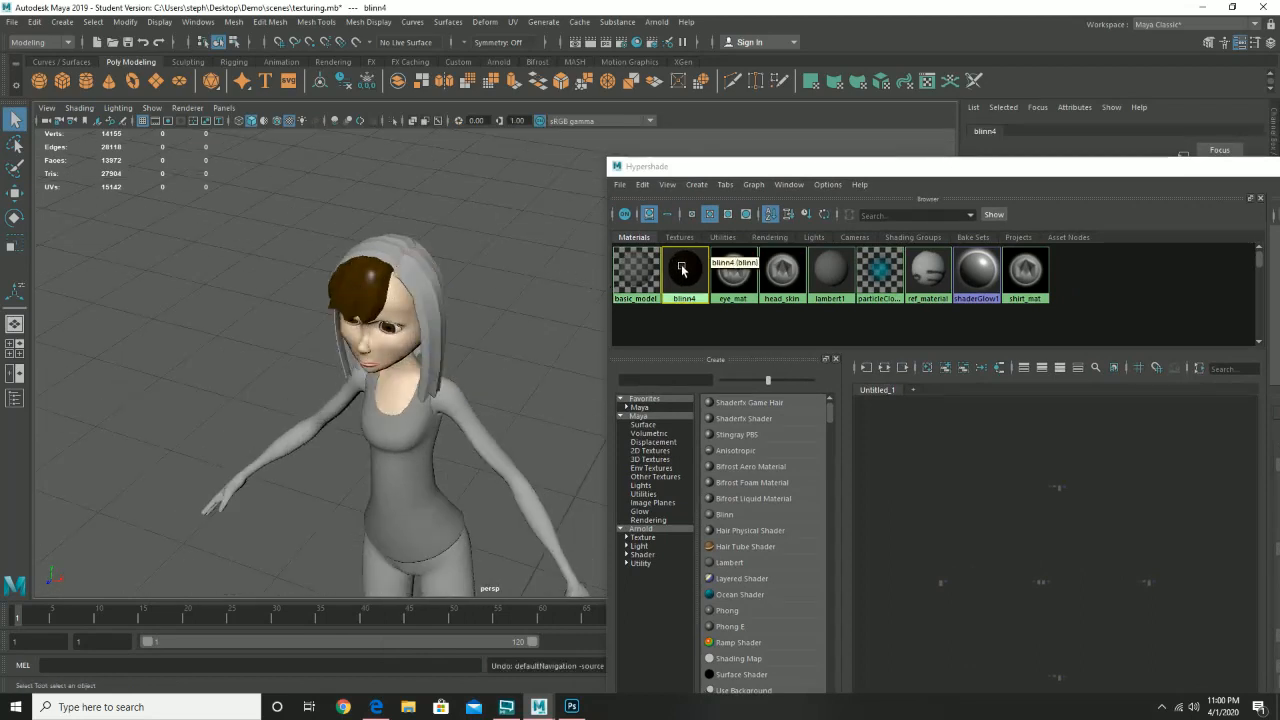
drag(416, 261, 480, 275)
drag(698, 269, 533, 290)
drag(687, 263, 530, 285)
drag(555, 340, 408, 323)
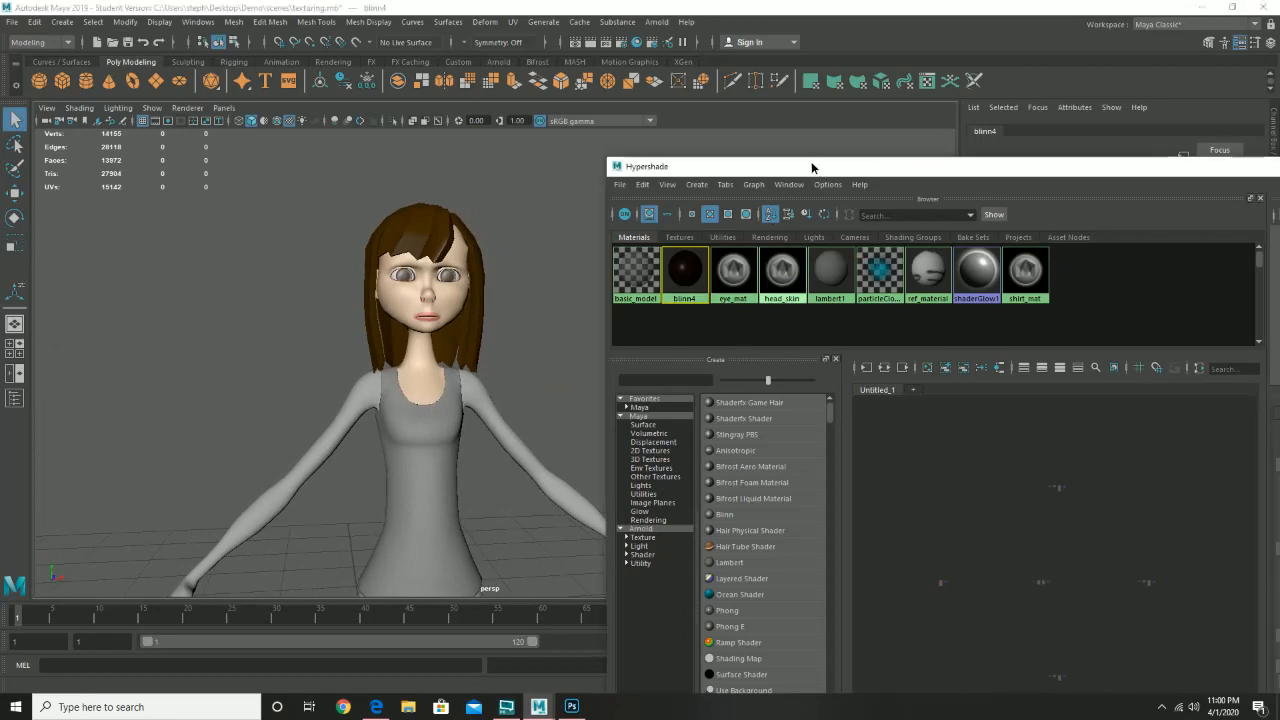
- Create a spare Blinn material (blinn5) and rename the brown material to hair_mat
drag(811, 161, 441, 132)
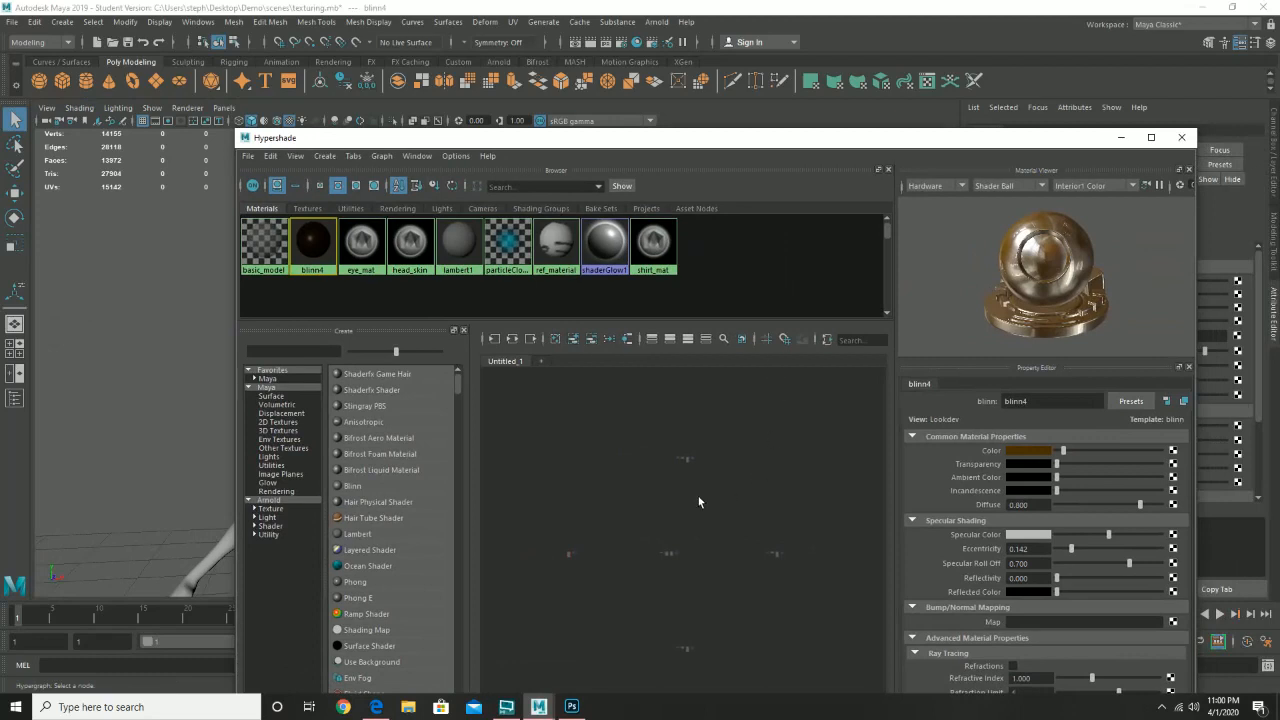
click(360, 487)
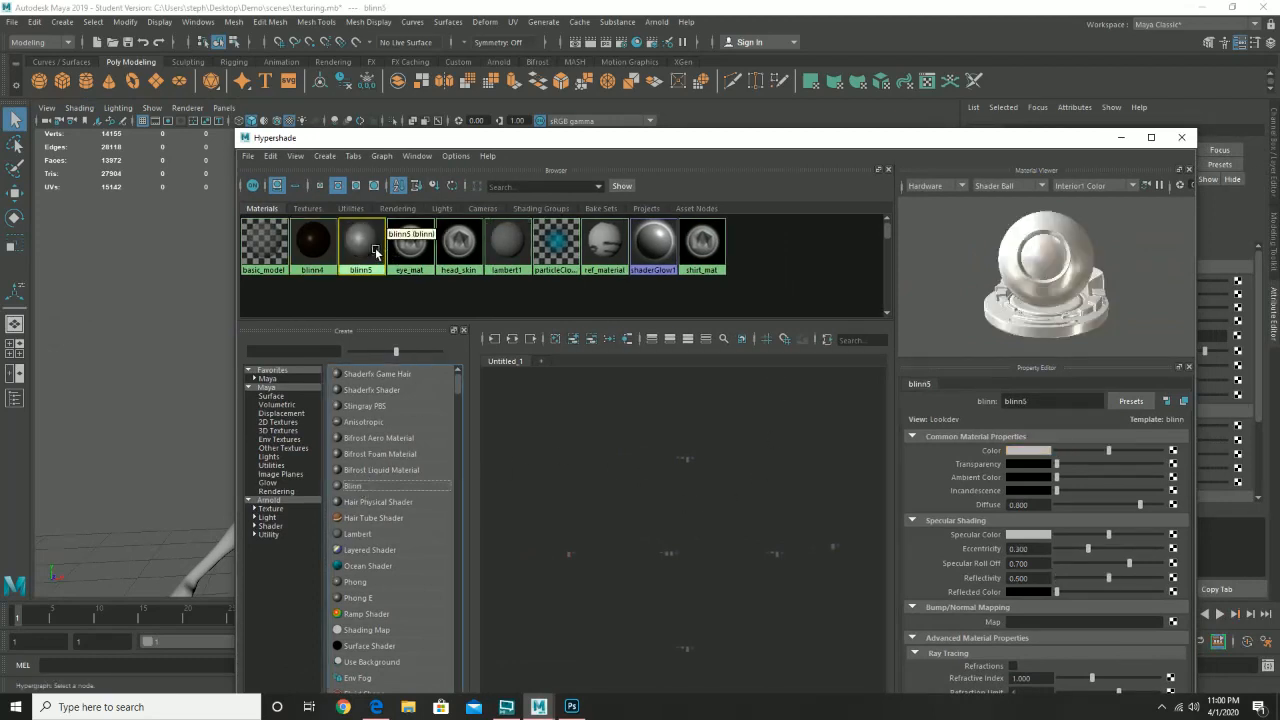
click(318, 249)
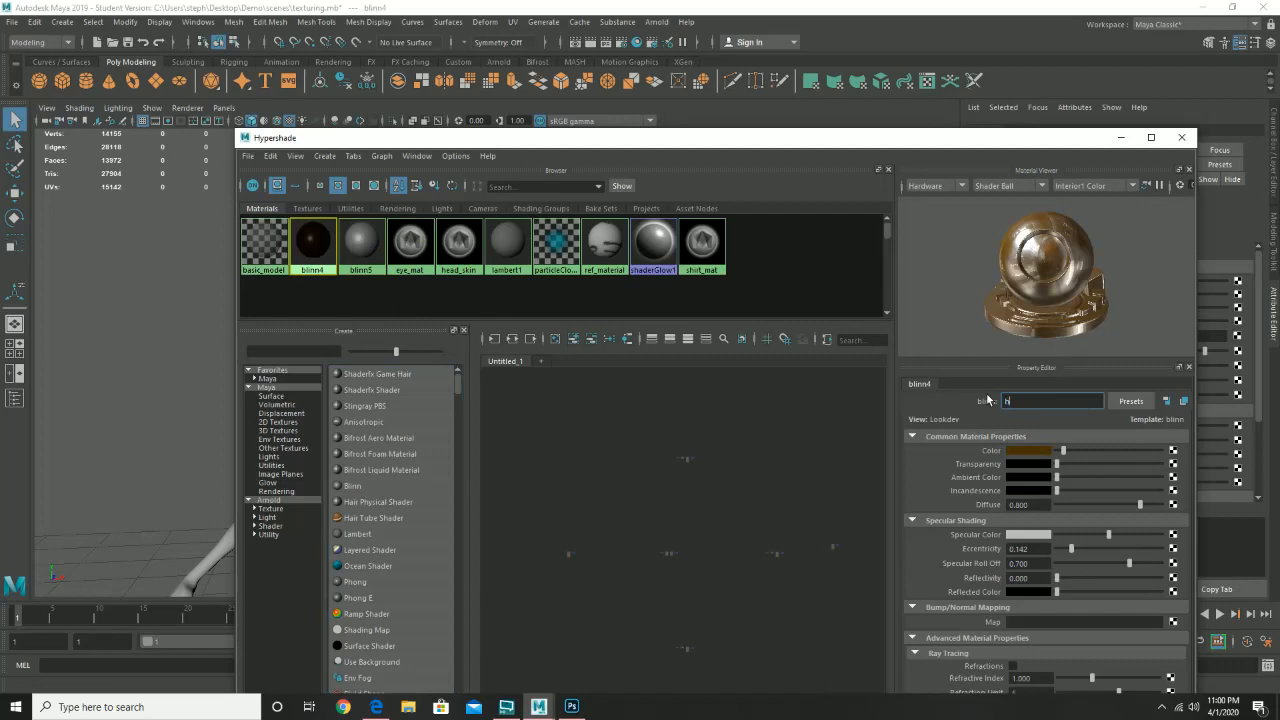
key(Return)
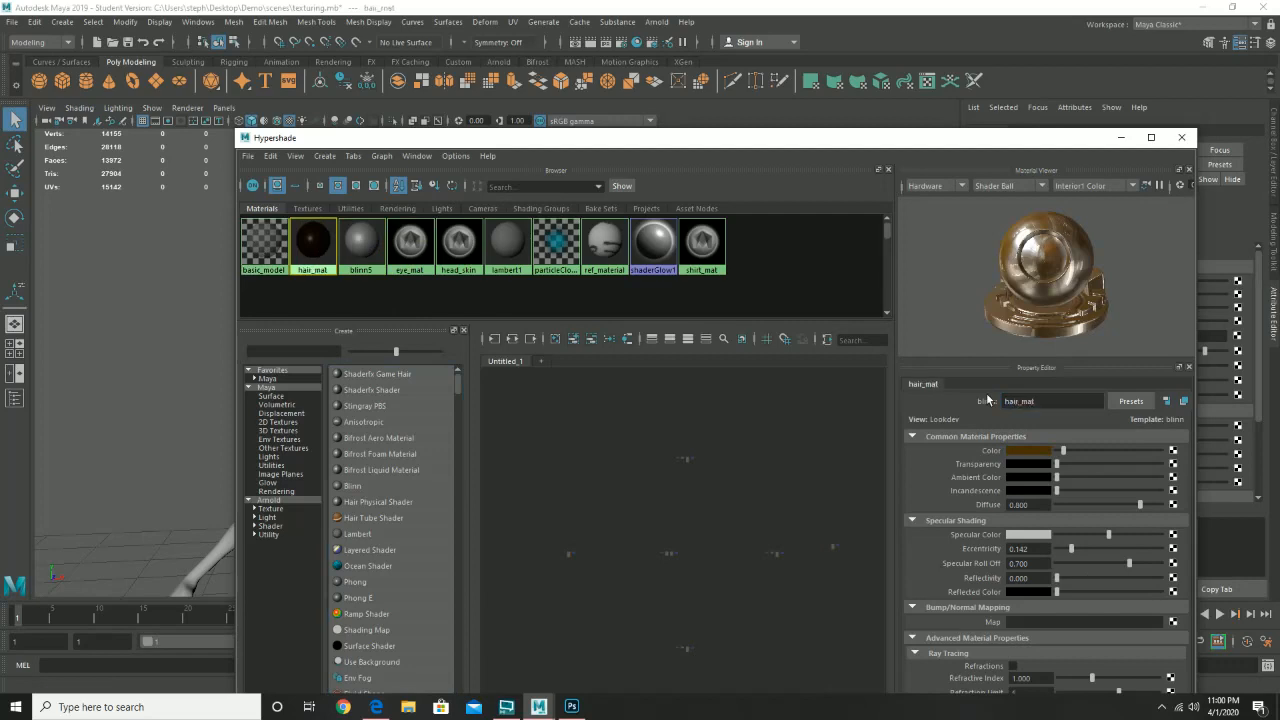
click(361, 243)
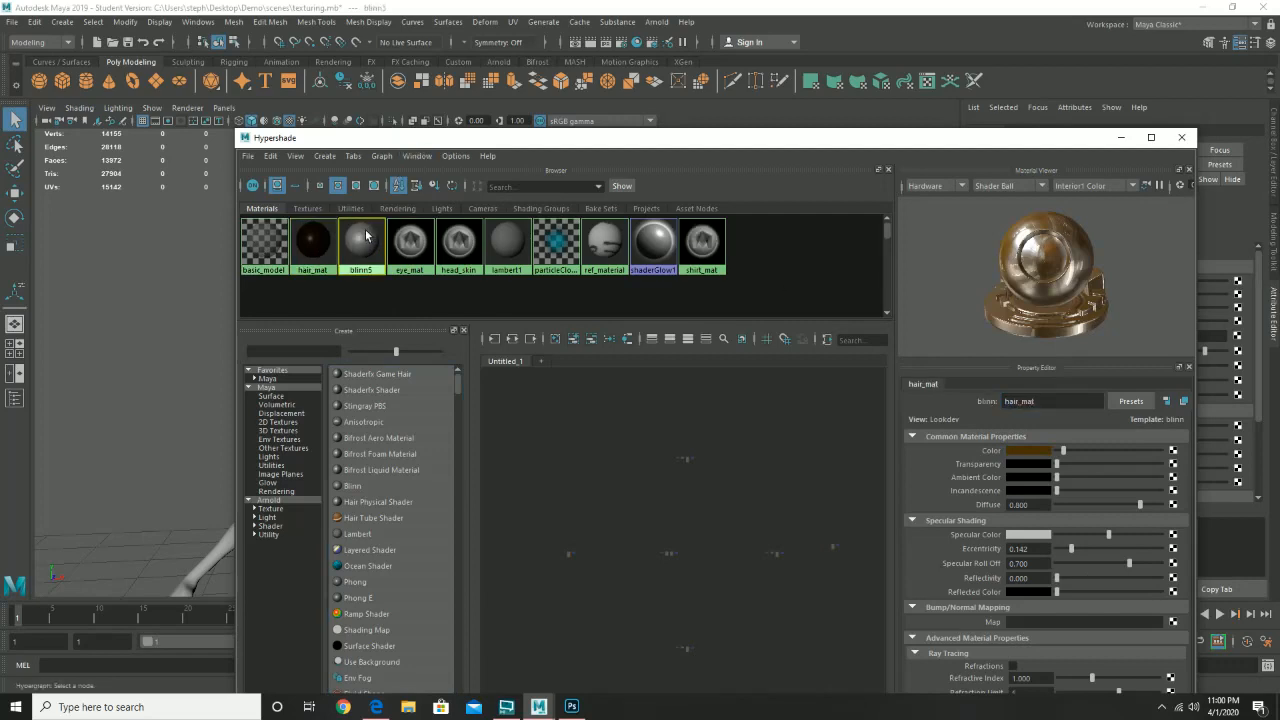
double_click(1012, 400)
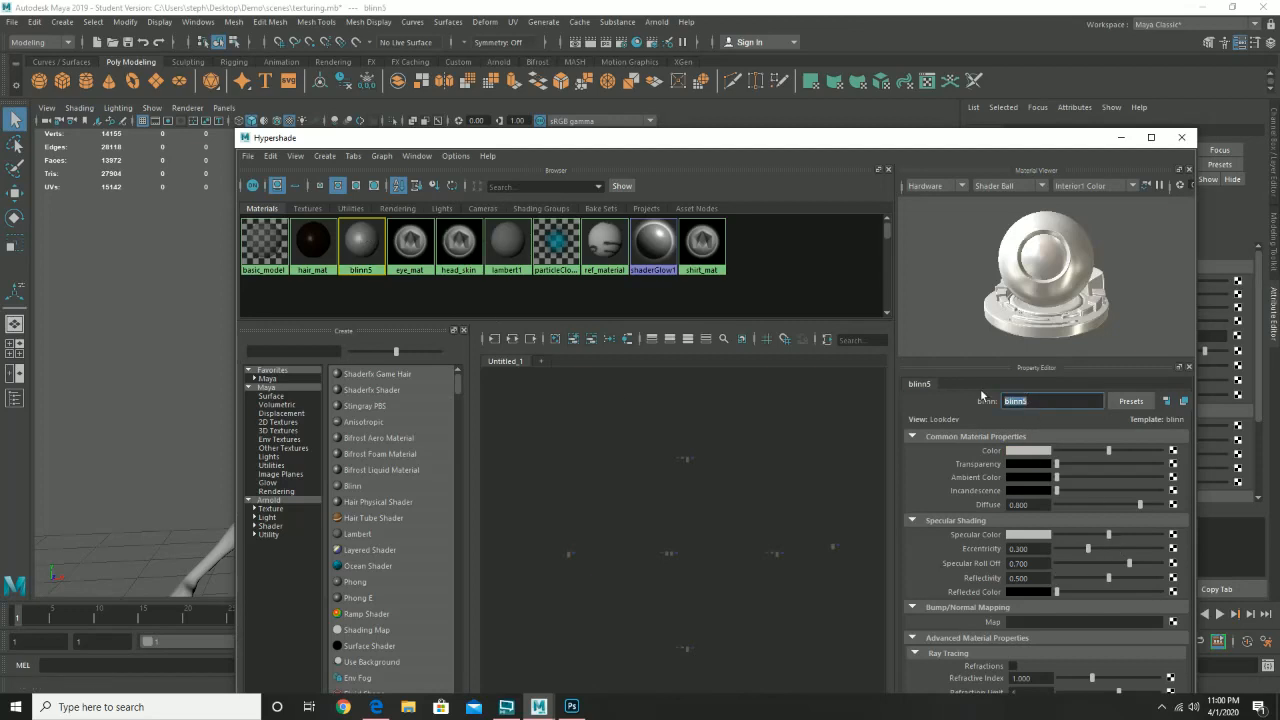
click(454, 250)
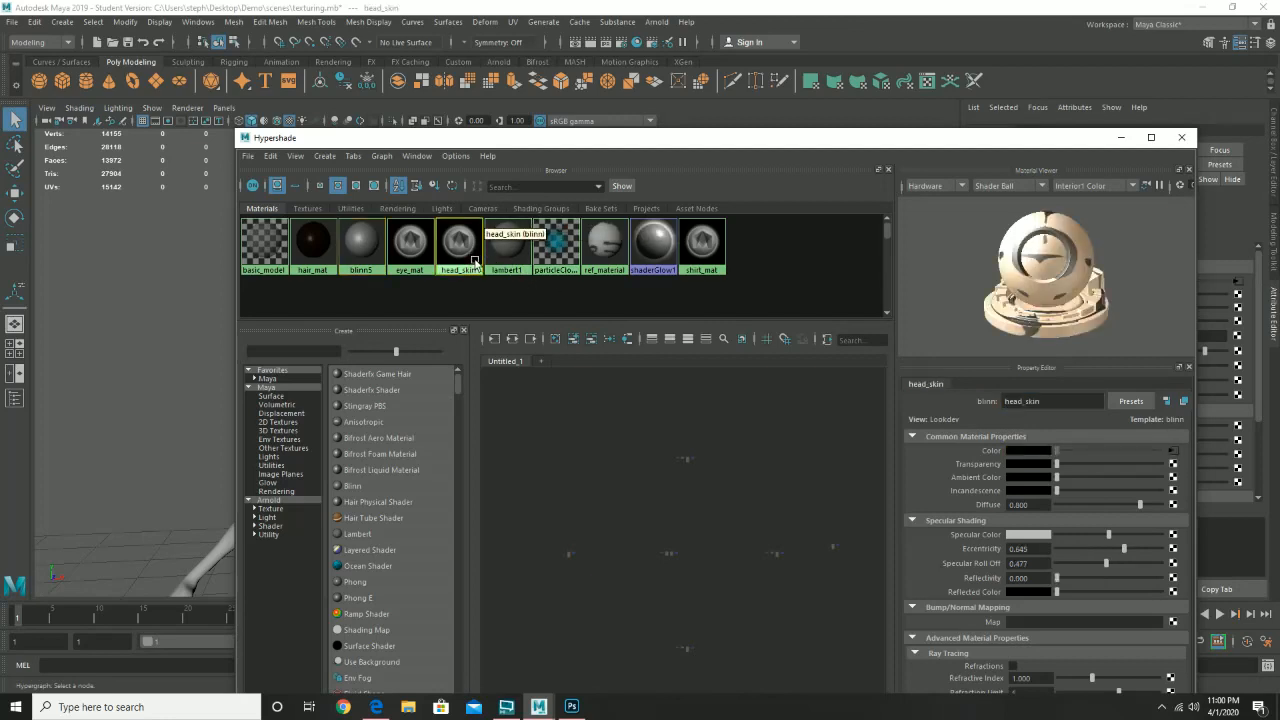
- Duplicate head_skin as head_skin1 and assign it to the character's arms
key(ctrl+d)
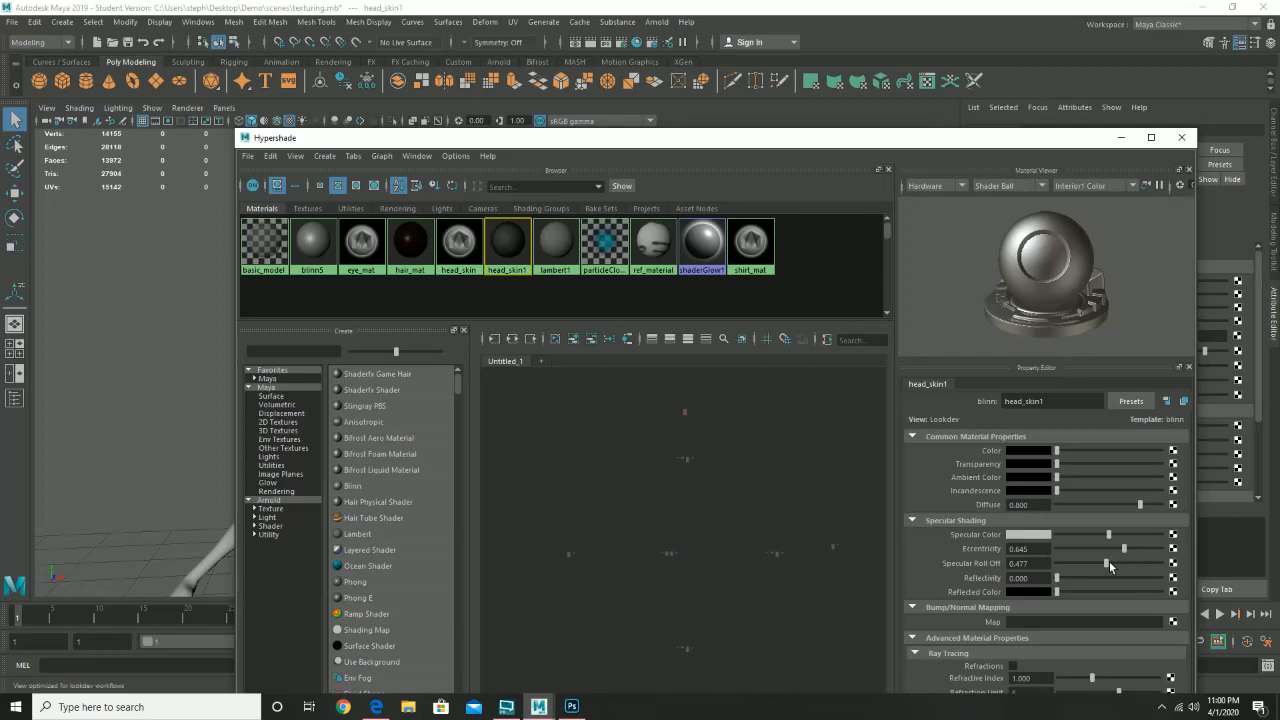
drag(460, 147, 812, 182)
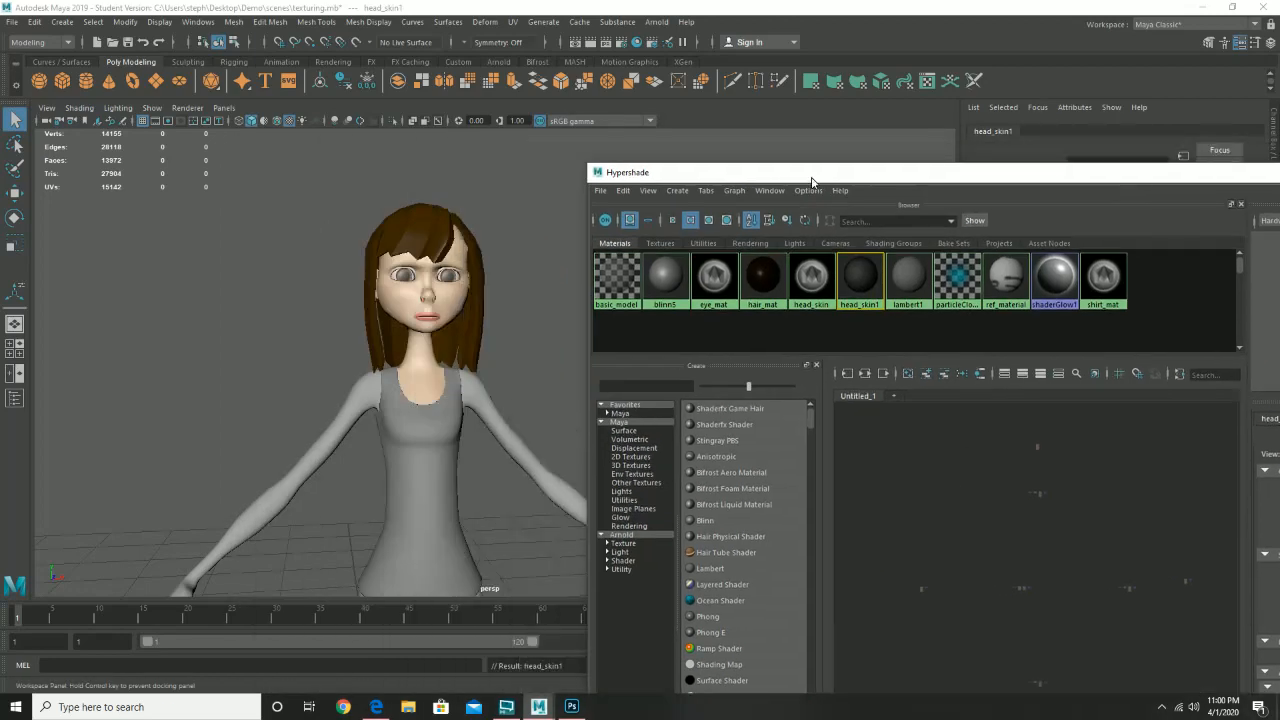
drag(869, 277, 475, 407)
click(476, 405)
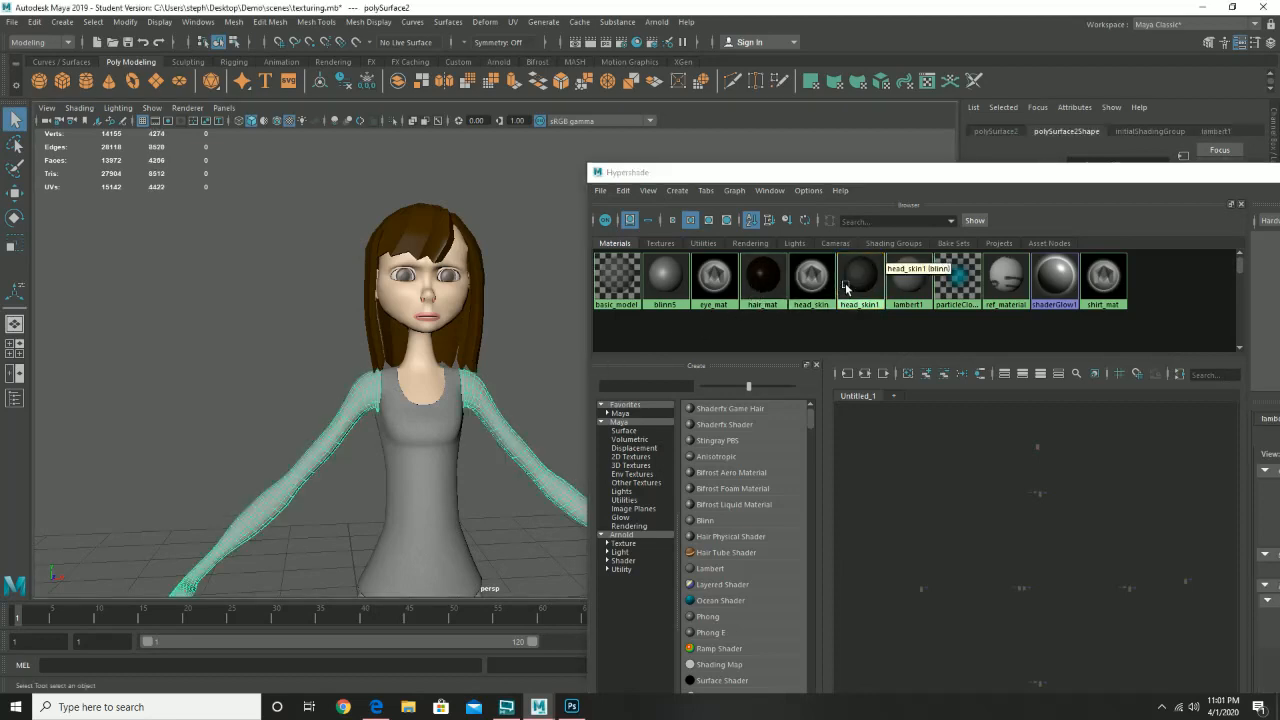
drag(828, 286, 481, 403)
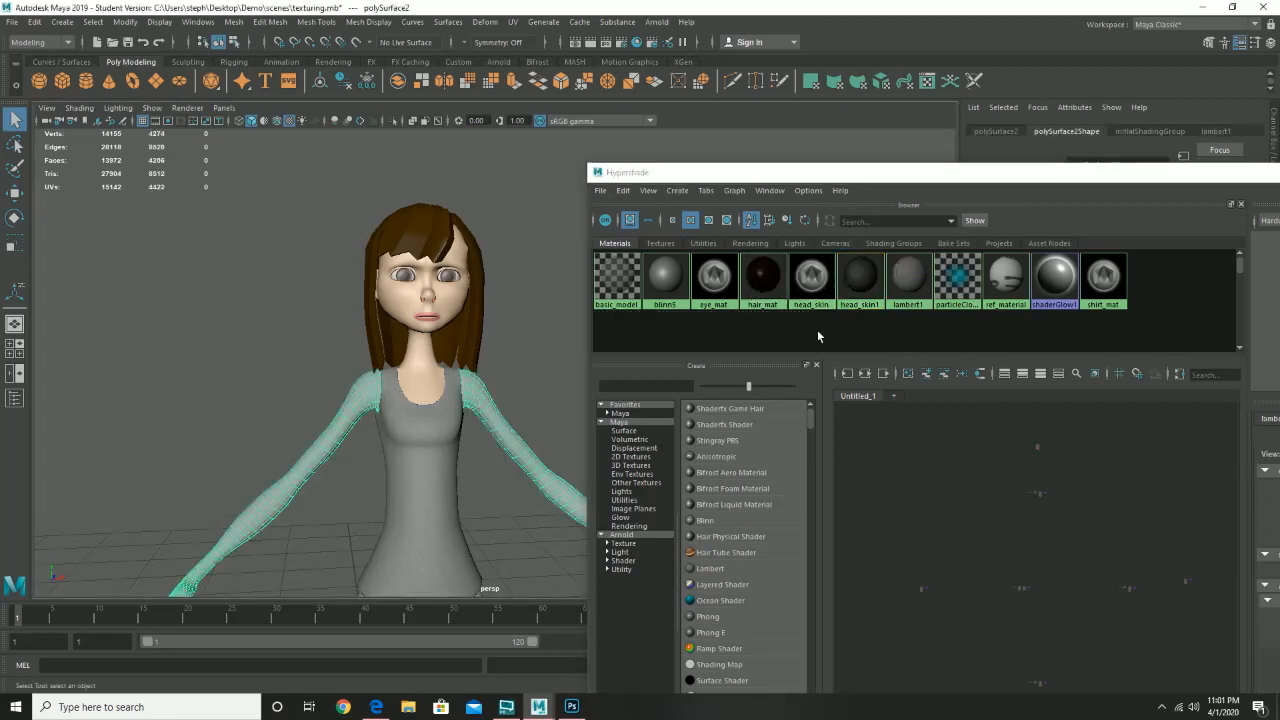
right_click(869, 281)
click(861, 242)
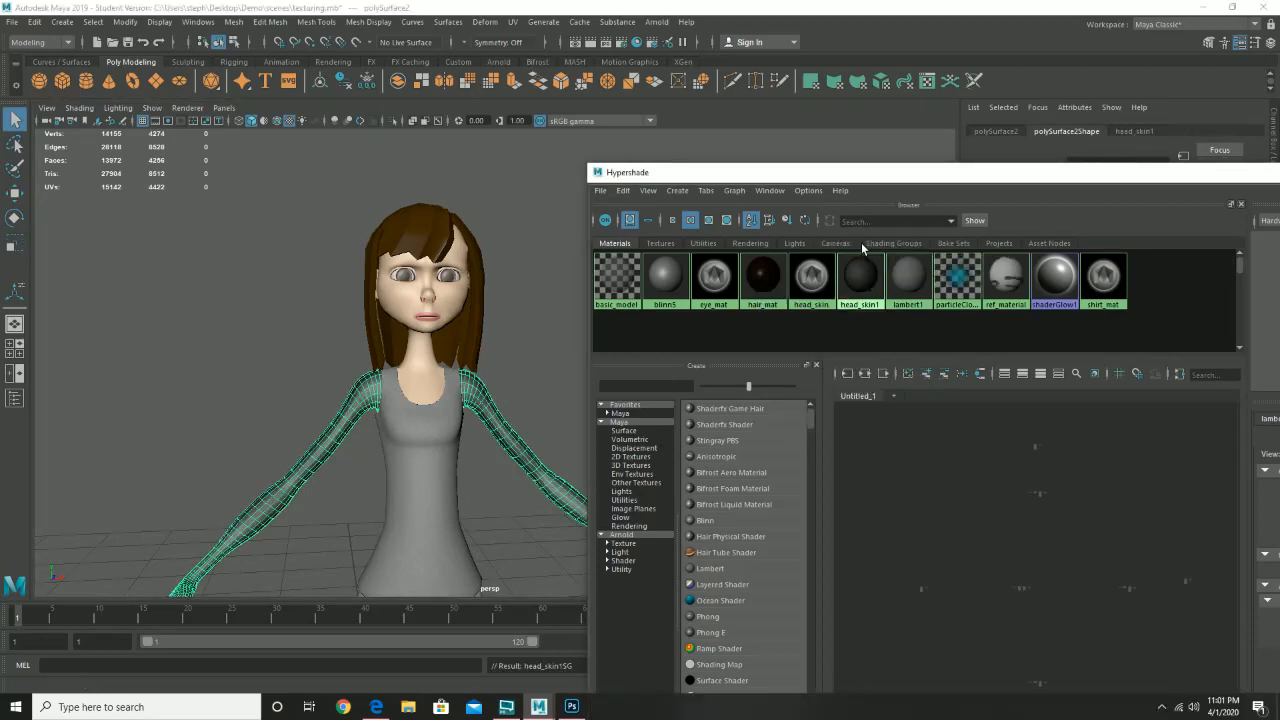
- Review head_skin1's settings (eccentricity 0.645, roll off 0.477) beside the dark arms
drag(870, 183, 461, 158)
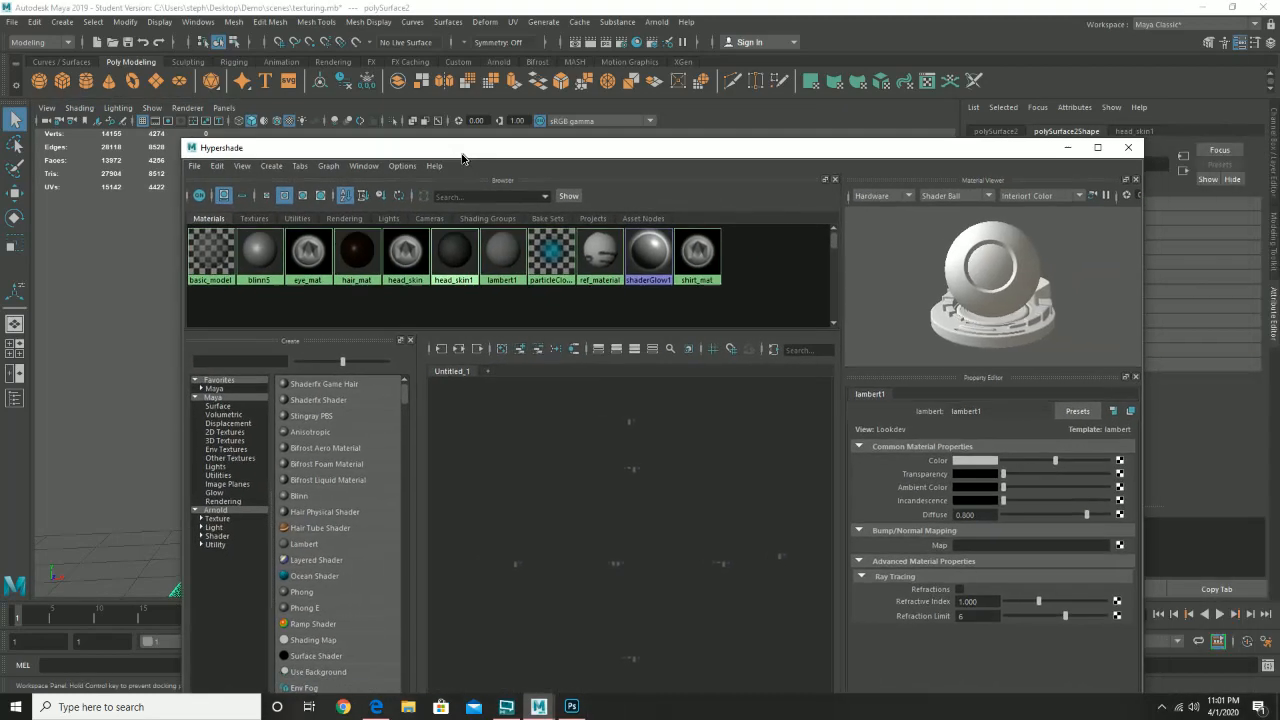
click(452, 256)
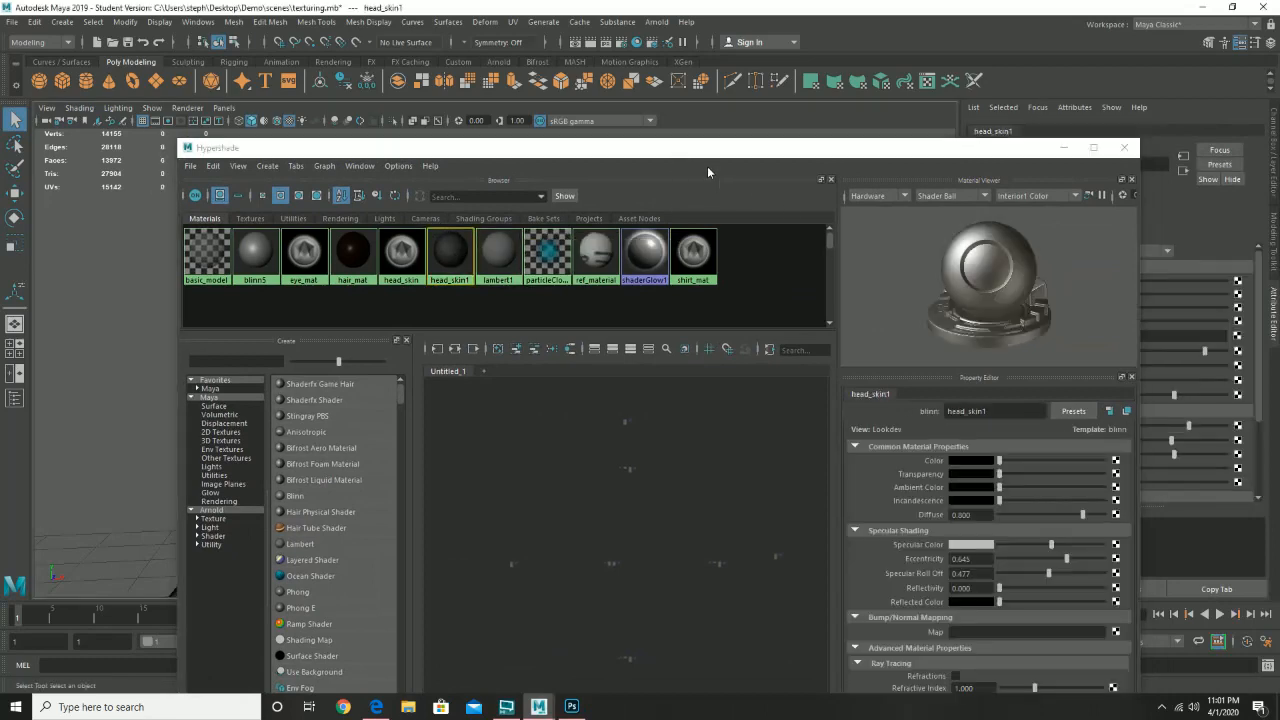
drag(692, 149, 518, 290)
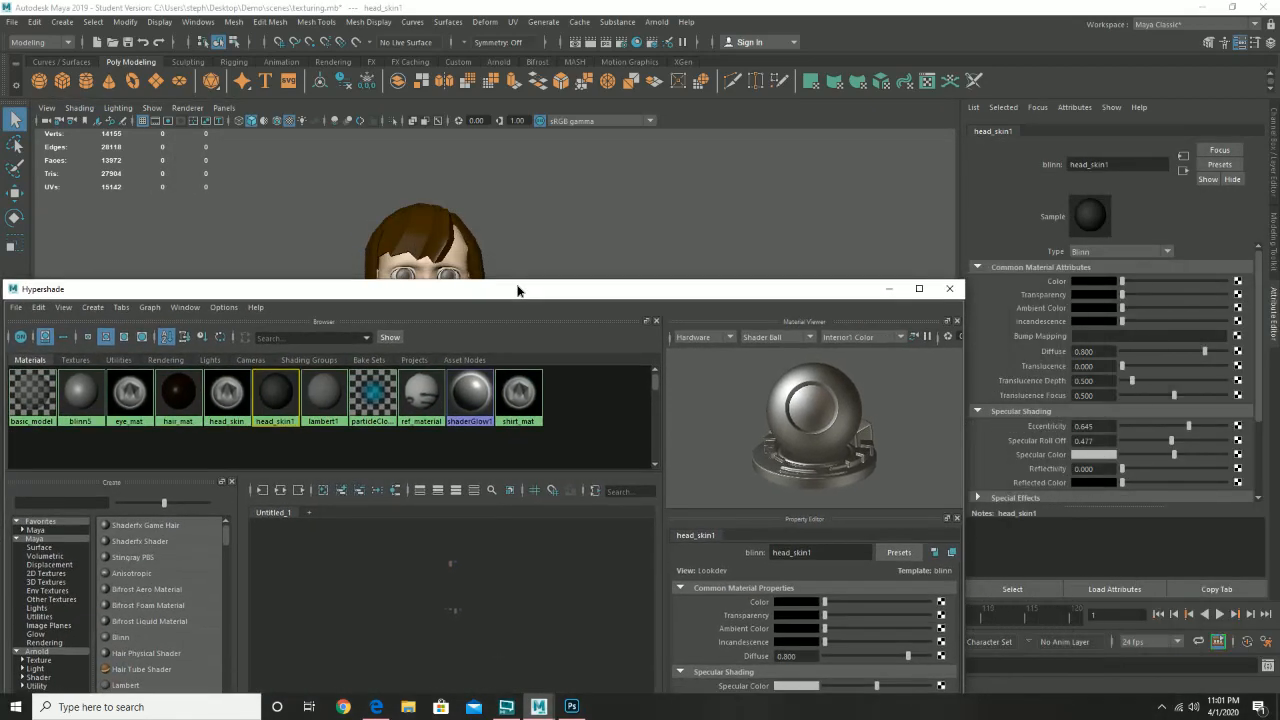
drag(226, 291, 697, 142)
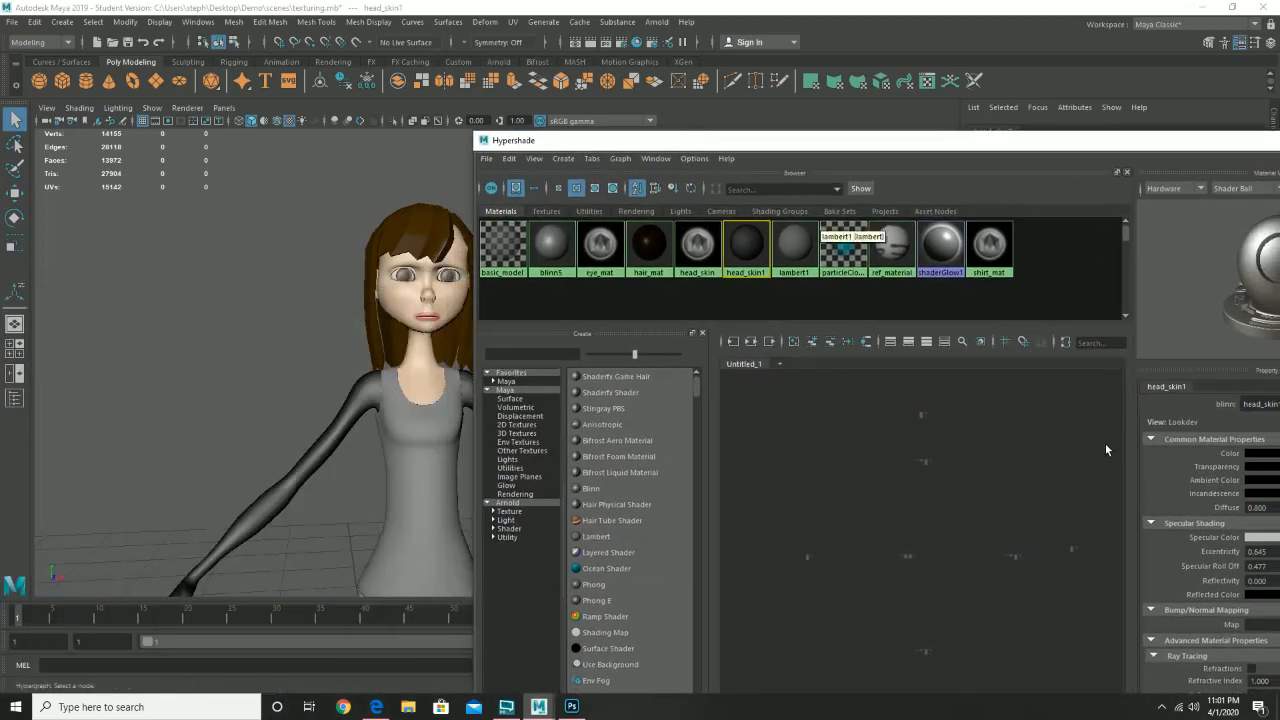
- Sample the face's peach skin tone into head_skin1's Color, then close Hypershade
click(1258, 458)
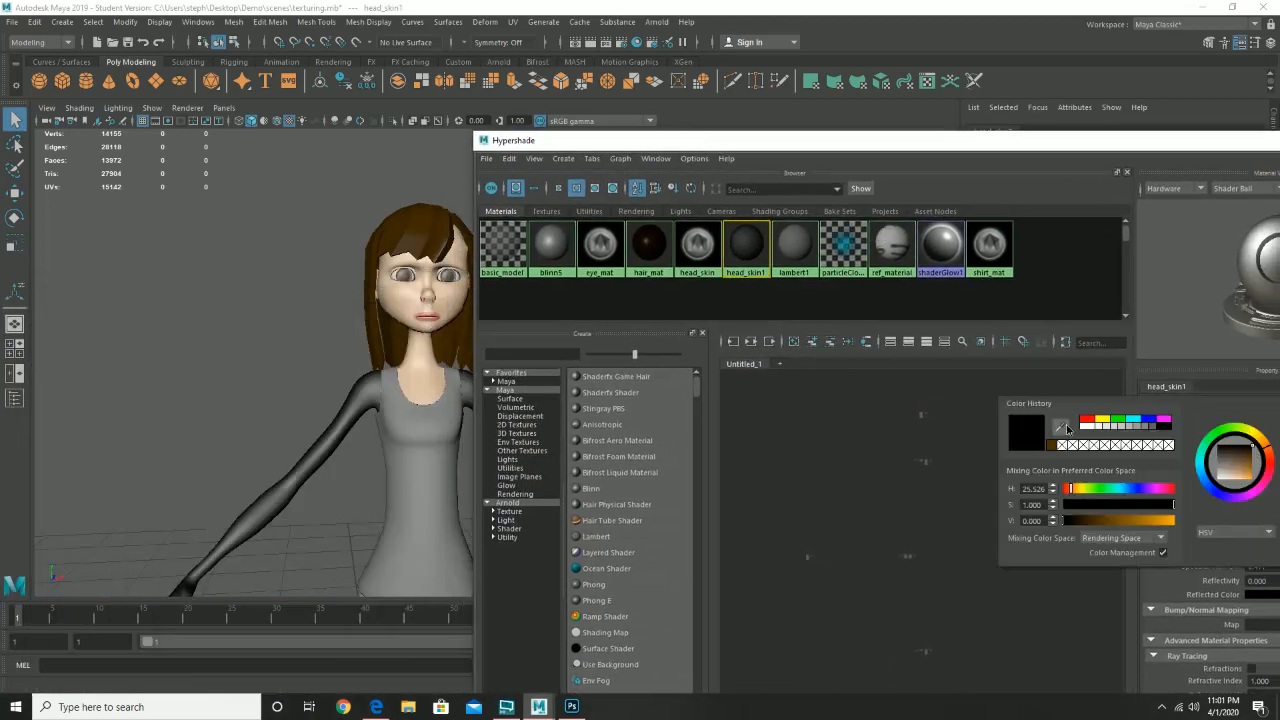
click(1067, 428)
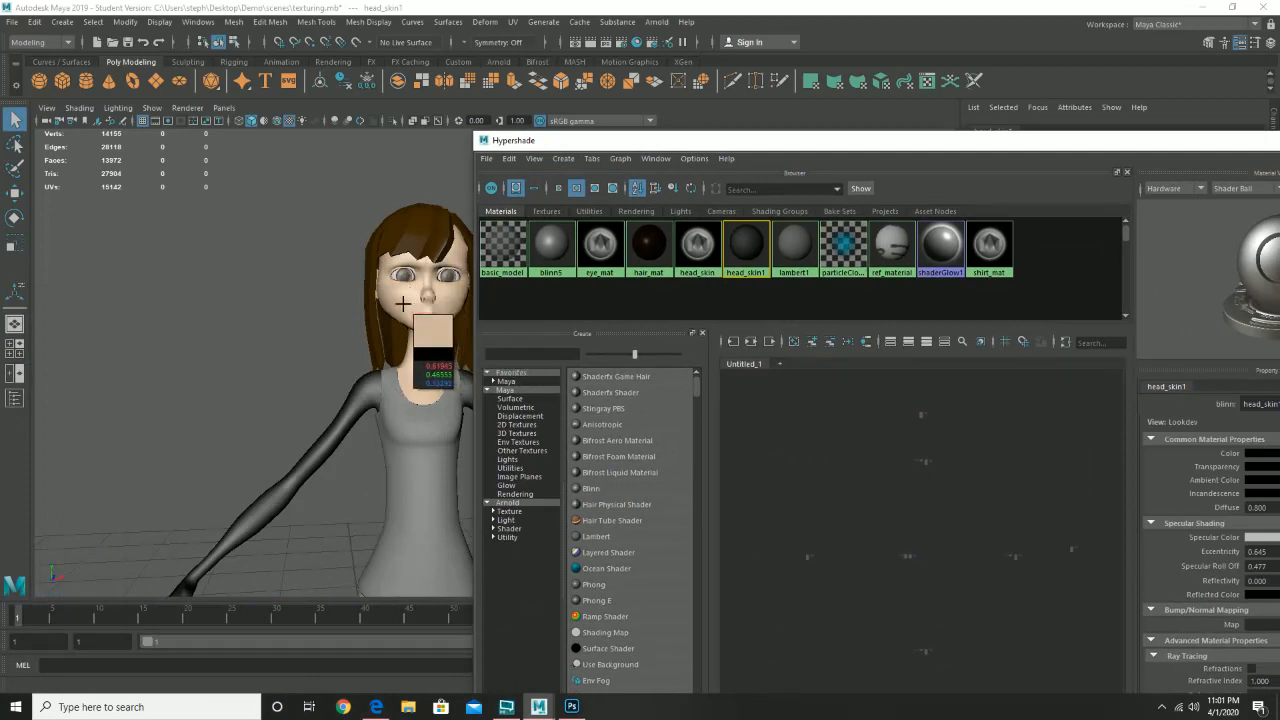
click(402, 303)
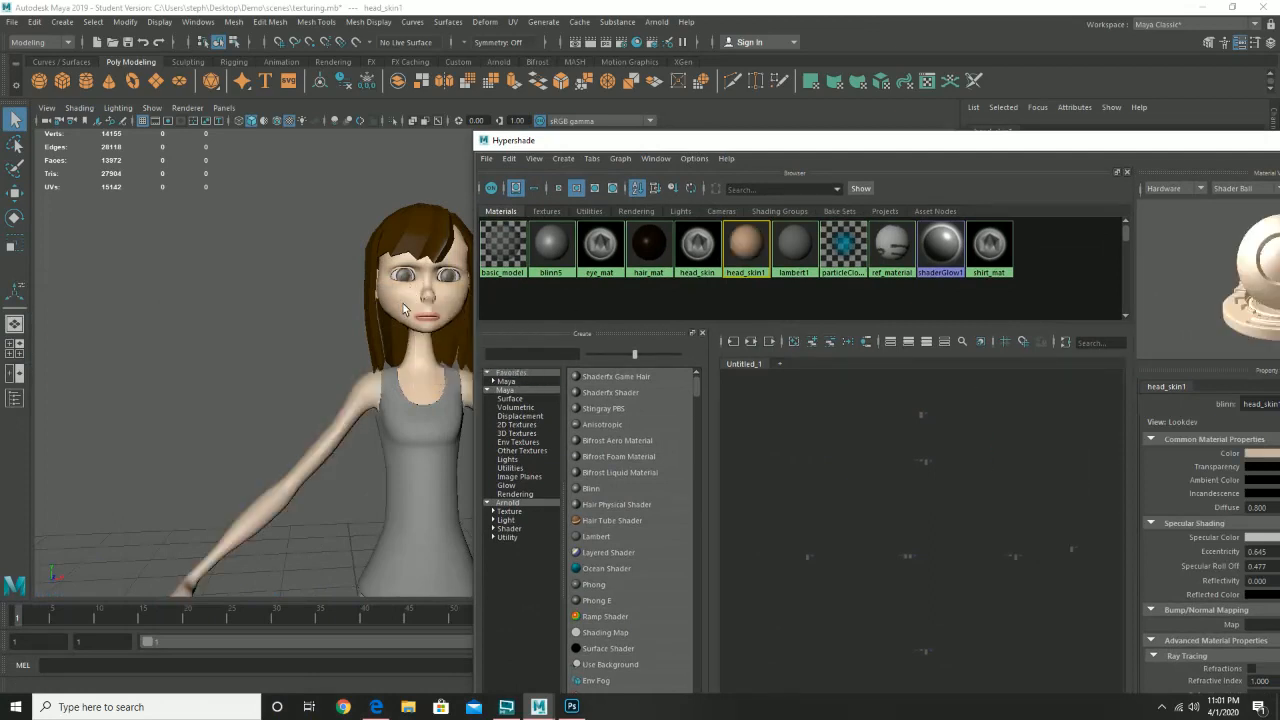
drag(773, 148, 501, 147)
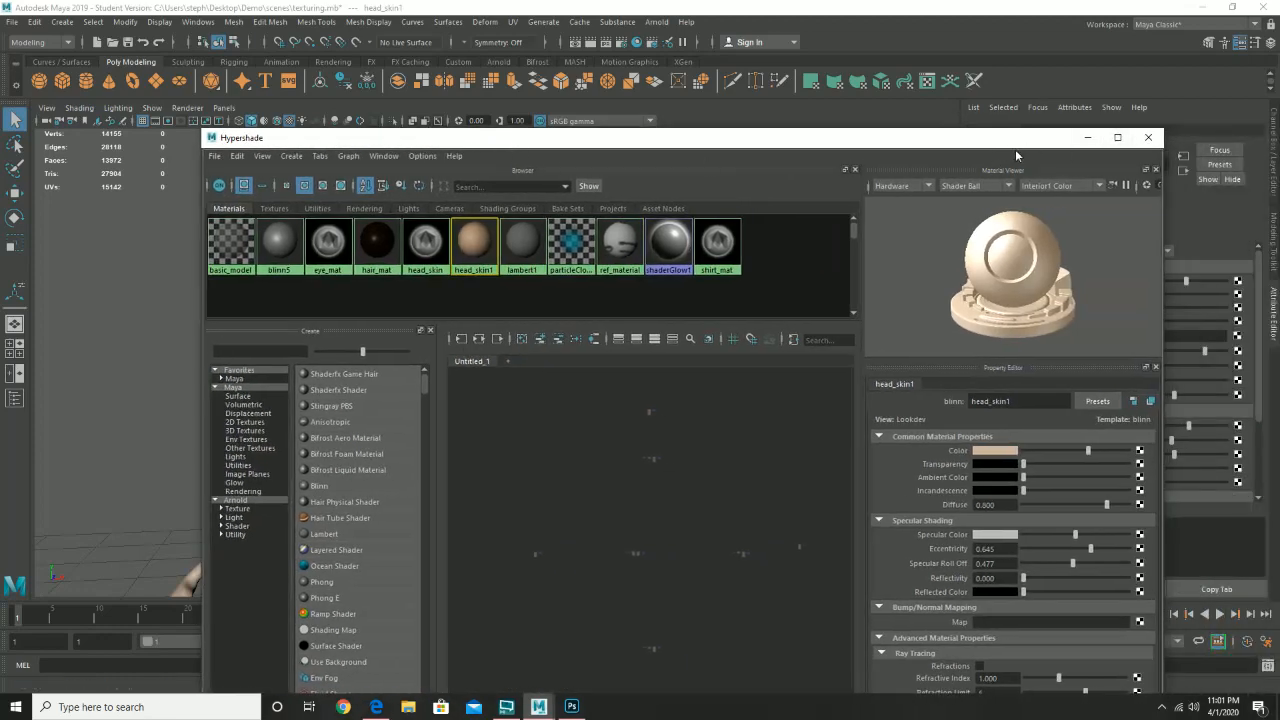
click(1145, 138)
drag(542, 410, 535, 446)
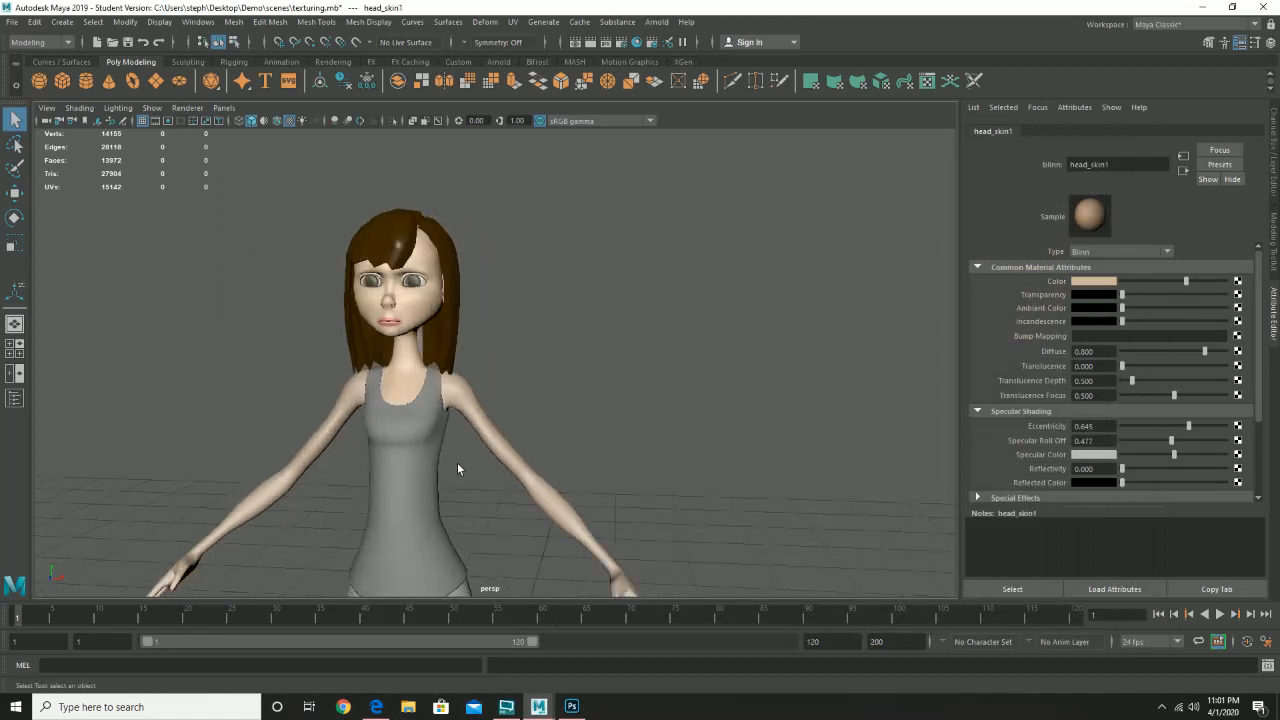
- Select the pants, save the scene as texturing.mb, and reopen Hypershade
drag(457, 463, 511, 259)
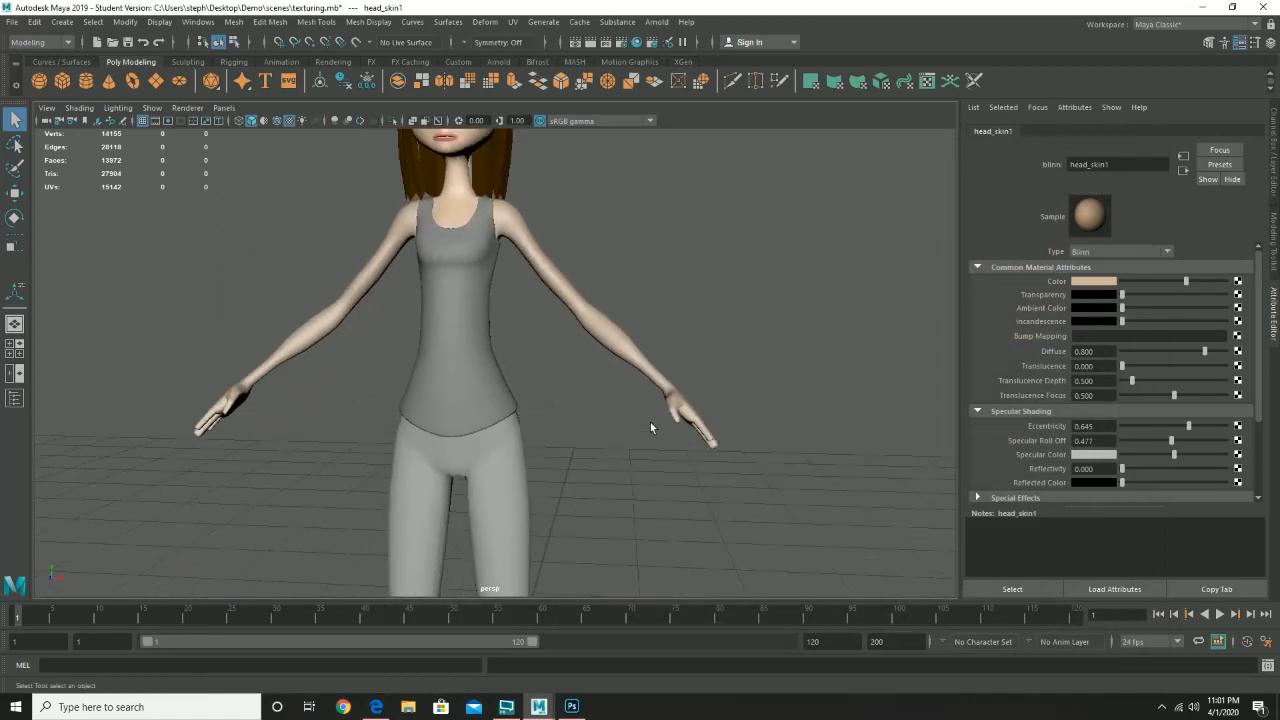
drag(650, 428, 662, 284)
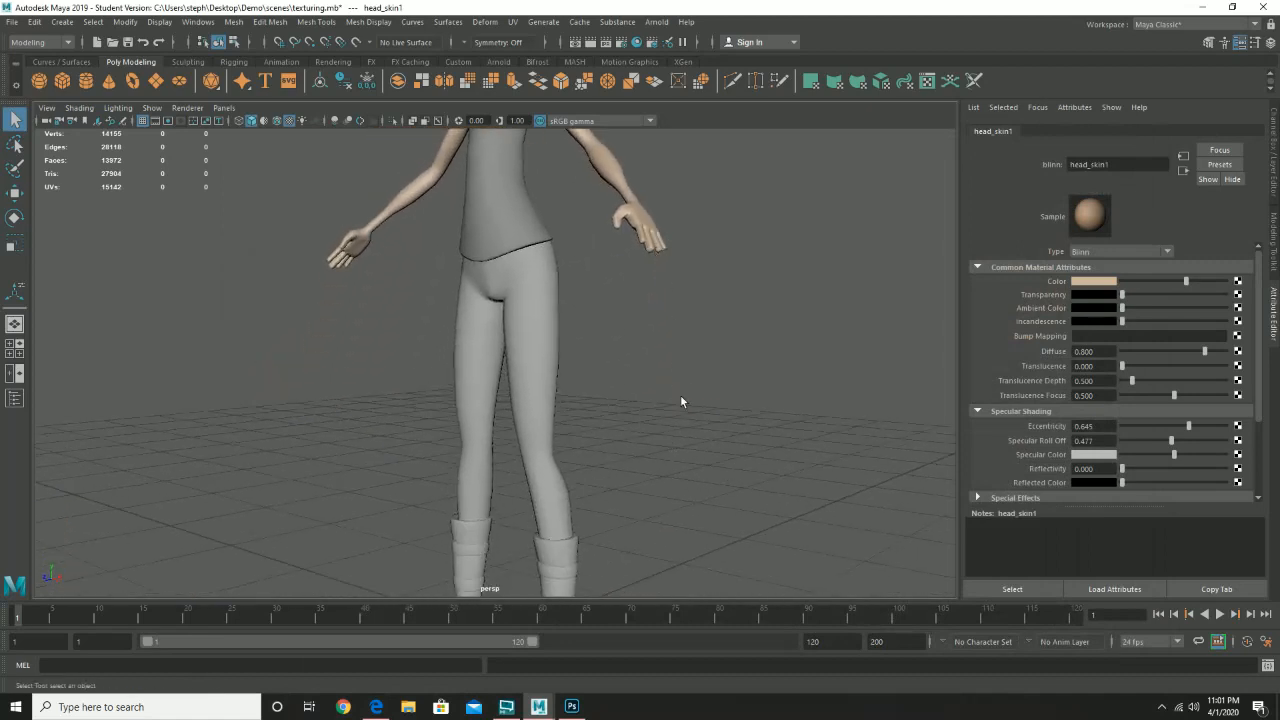
click(503, 343)
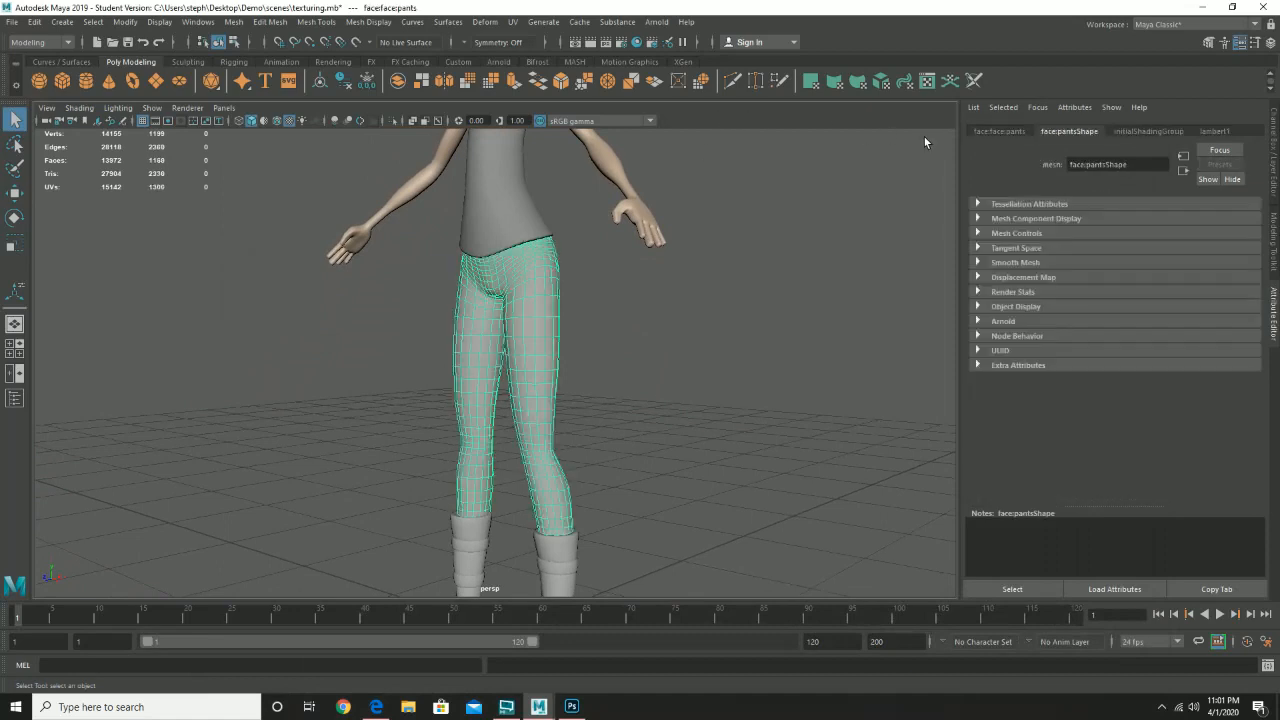
click(10, 22)
click(43, 76)
click(606, 365)
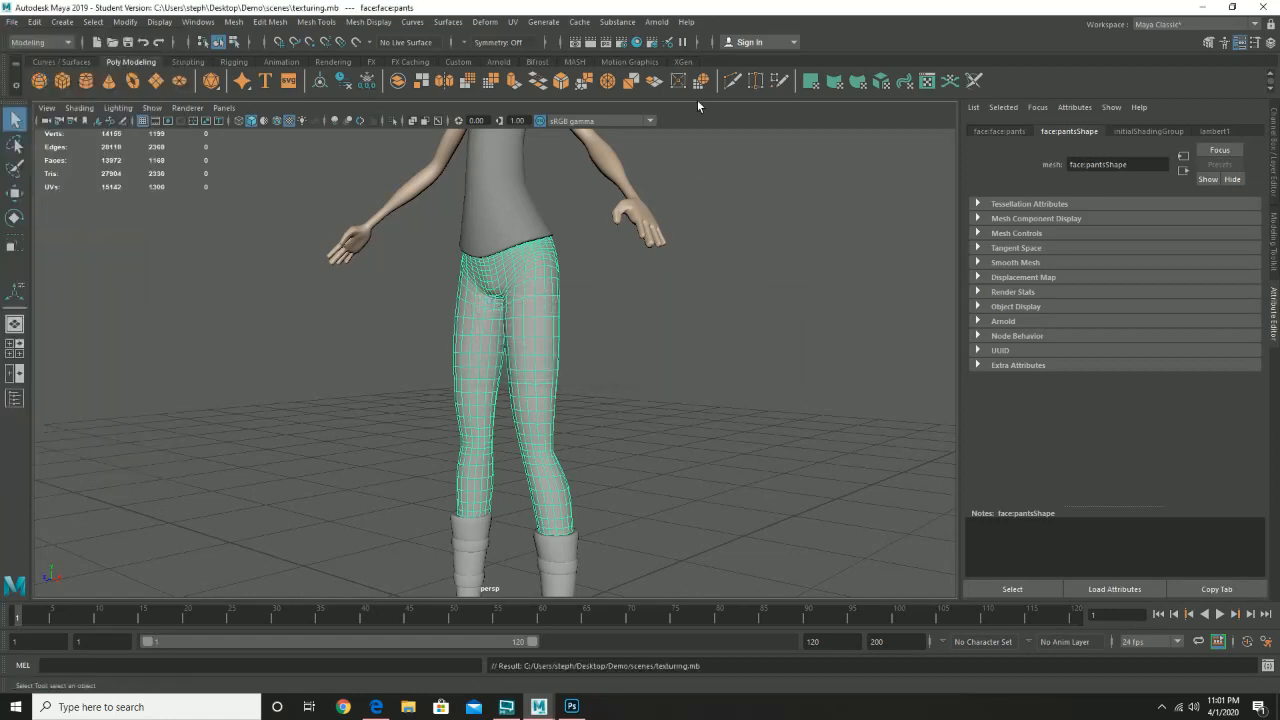
click(679, 82)
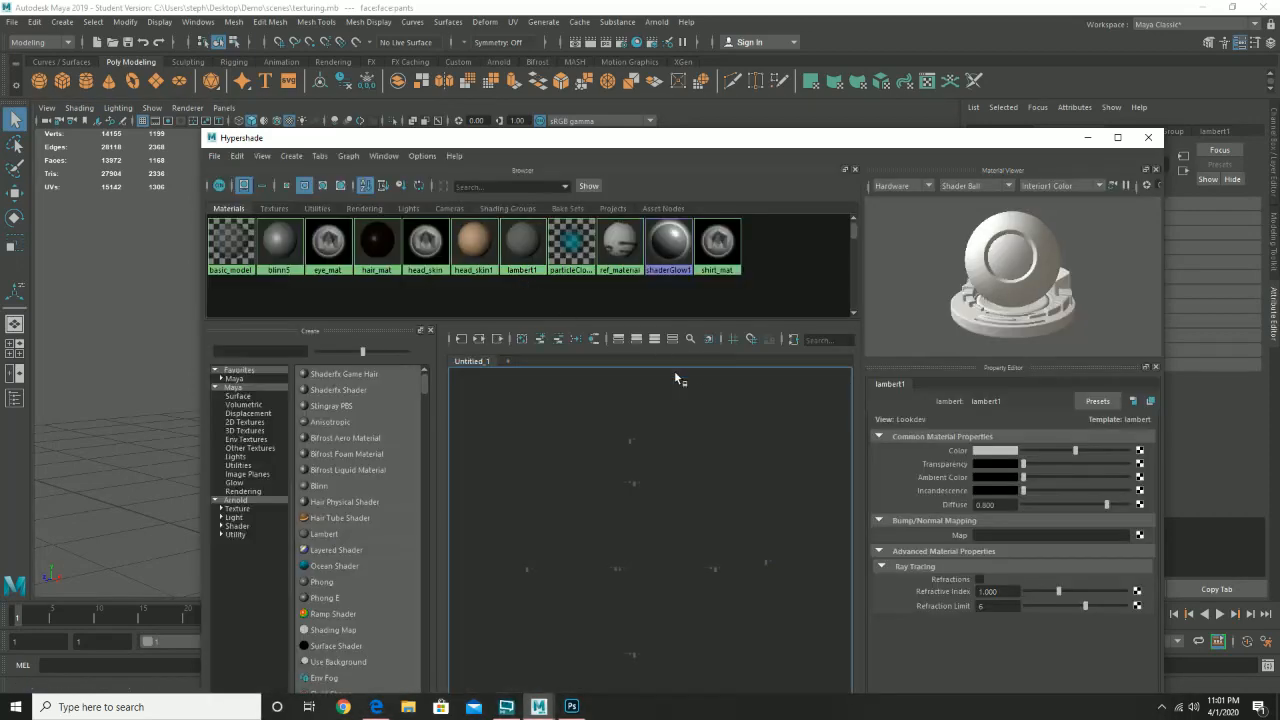
- Create two Blinn materials, delete the extra blinn7 keeping blinn6, and show blinn5
click(315, 489)
click(315, 489)
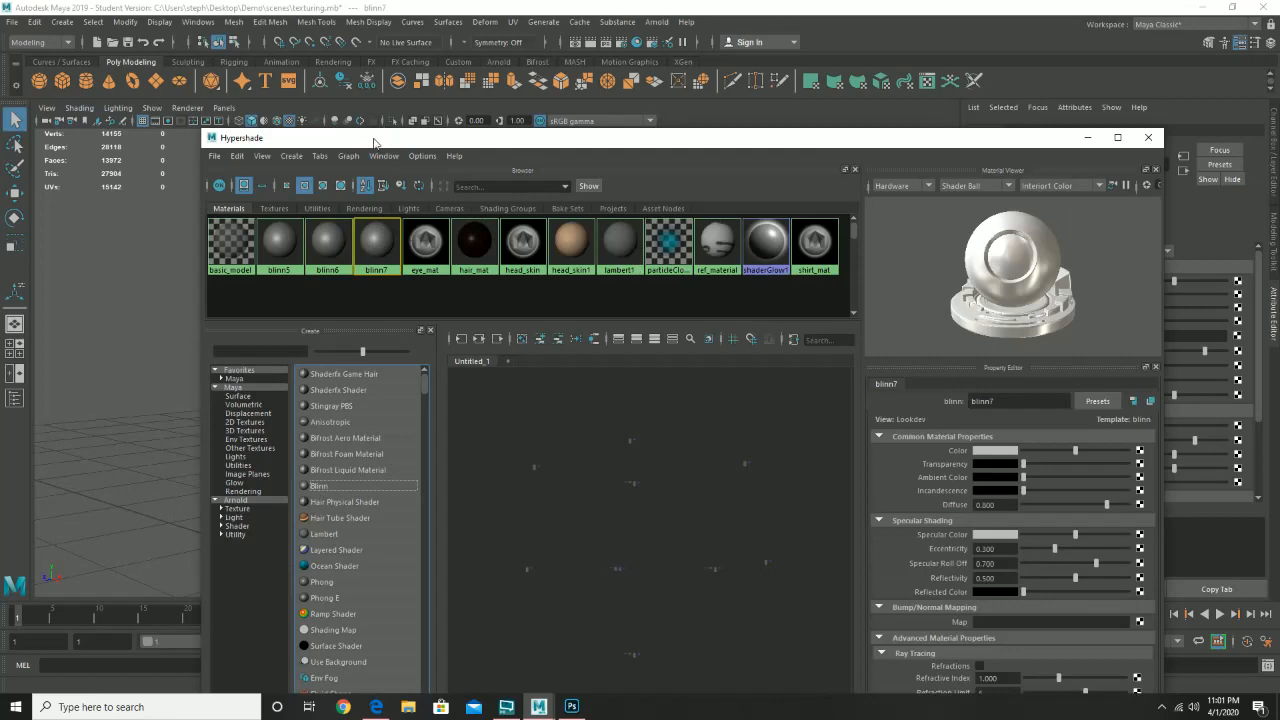
drag(374, 142, 678, 111)
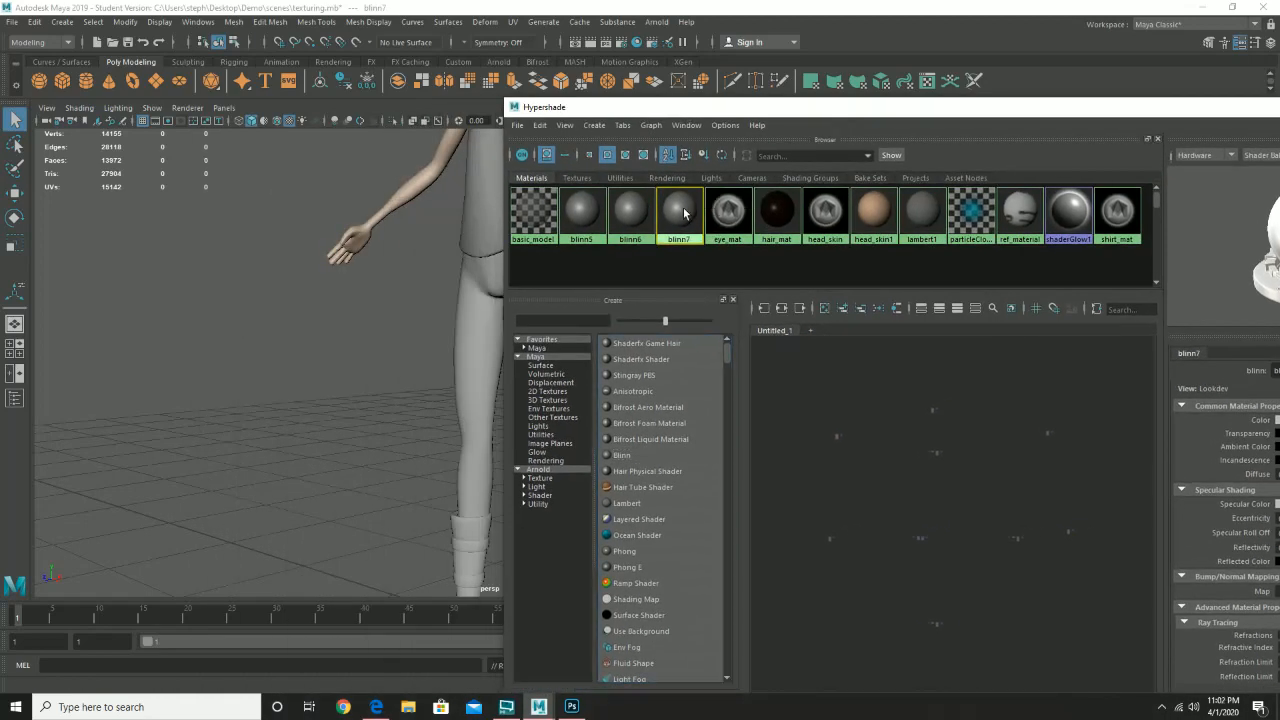
key(Delete)
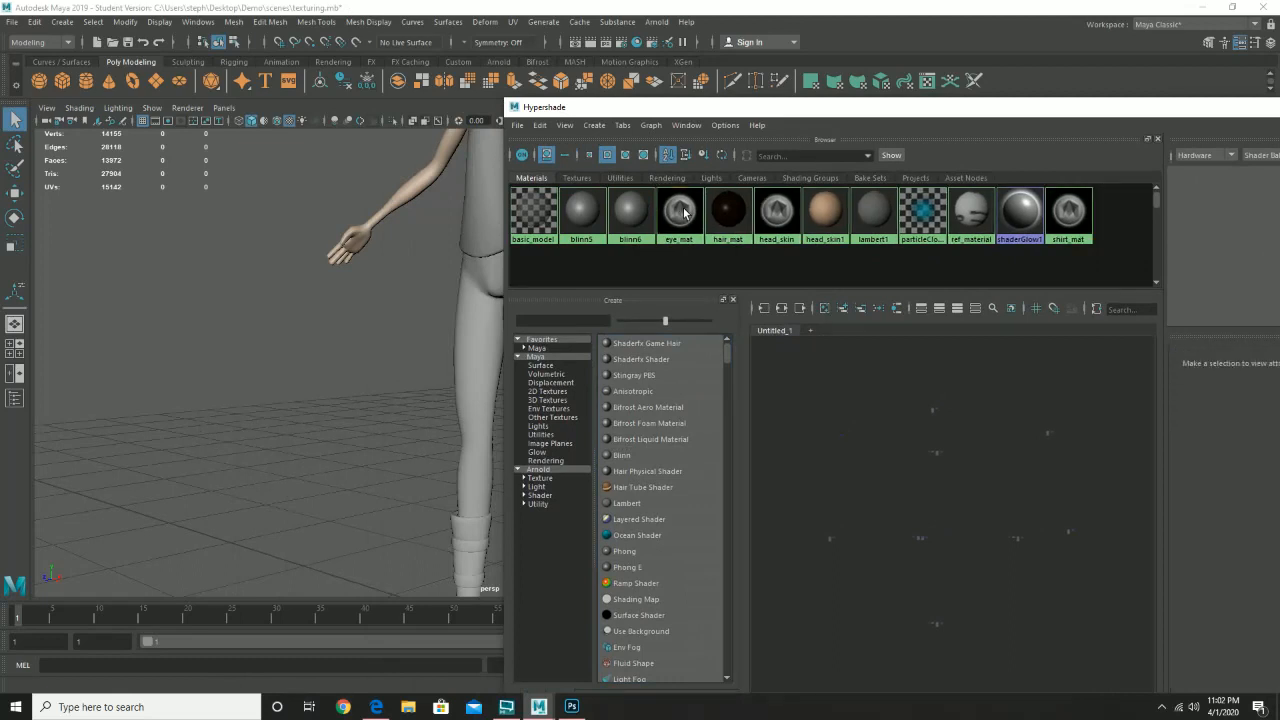
click(588, 213)
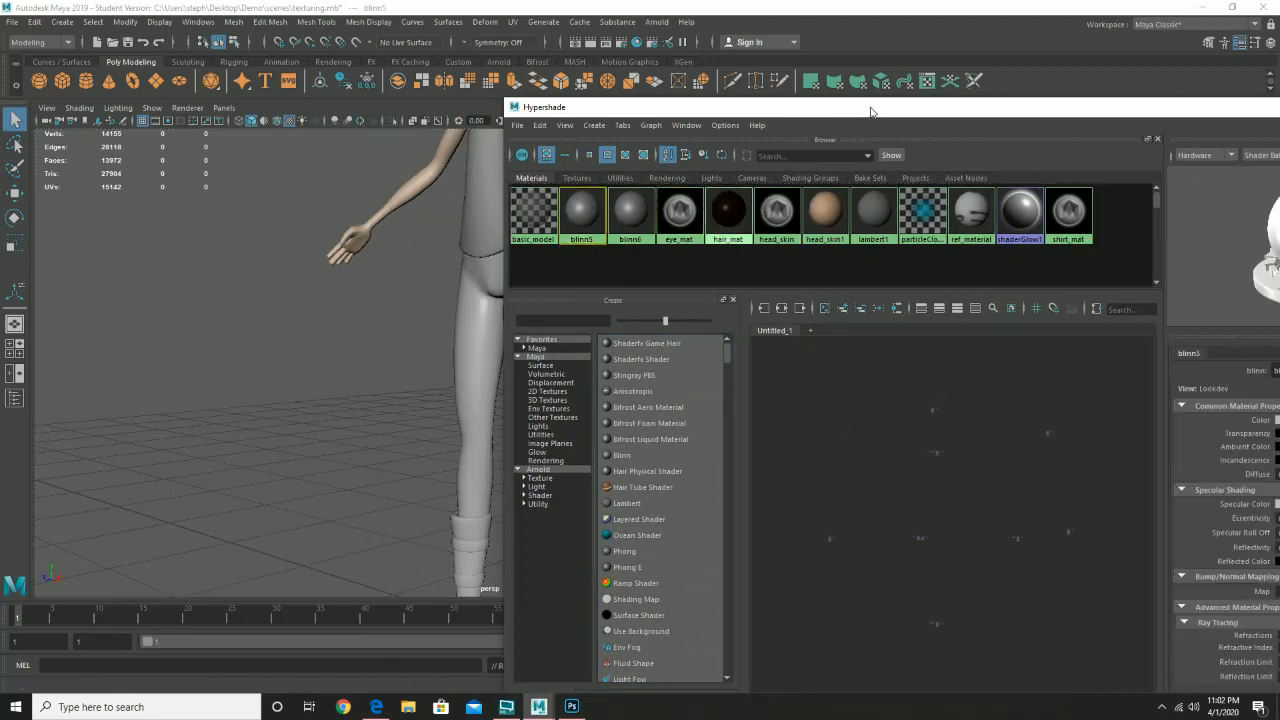
drag(874, 112, 600, 97)
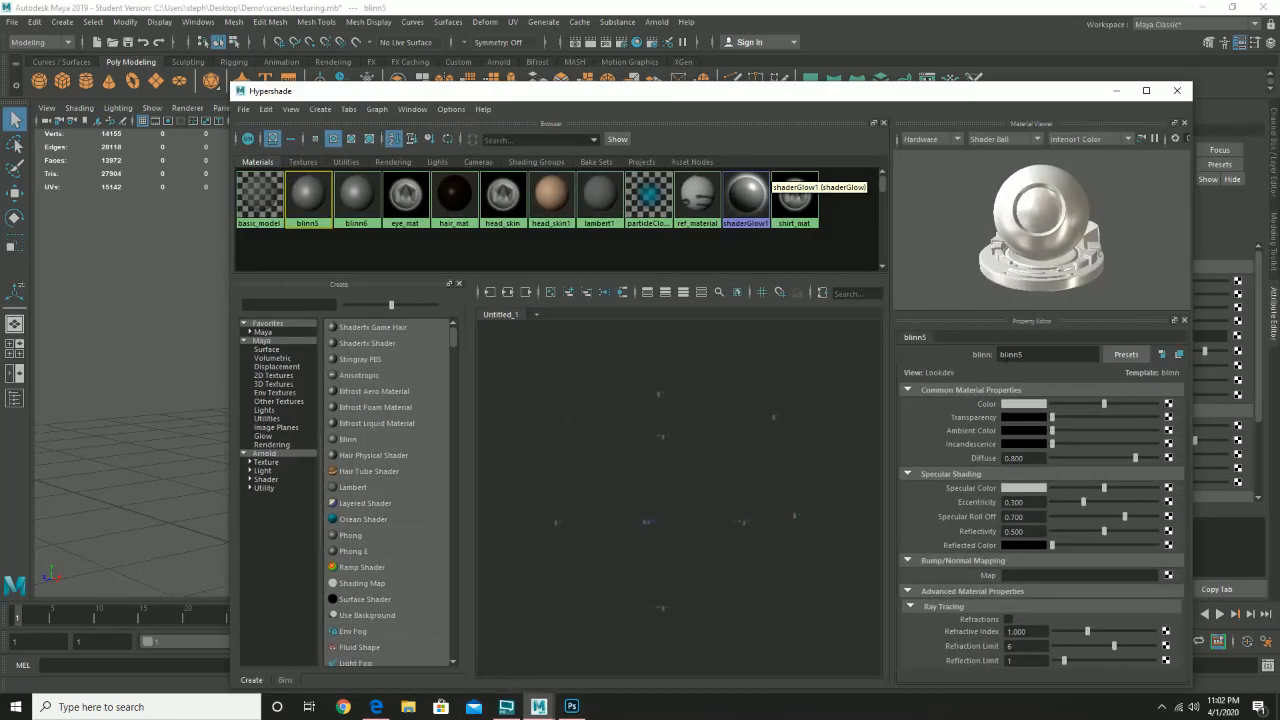
- Set blinn5's colour to black from the Color History for glossy black pants
click(1034, 404)
click(1055, 378)
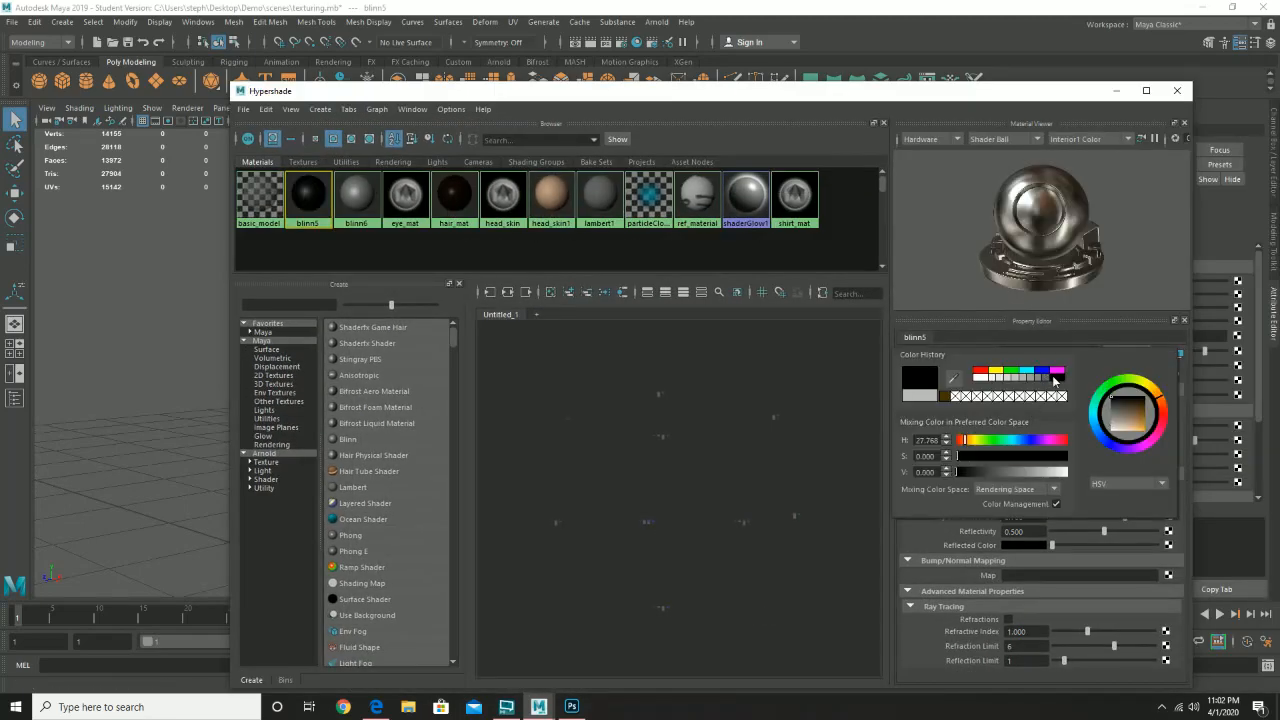
drag(505, 96, 474, 180)
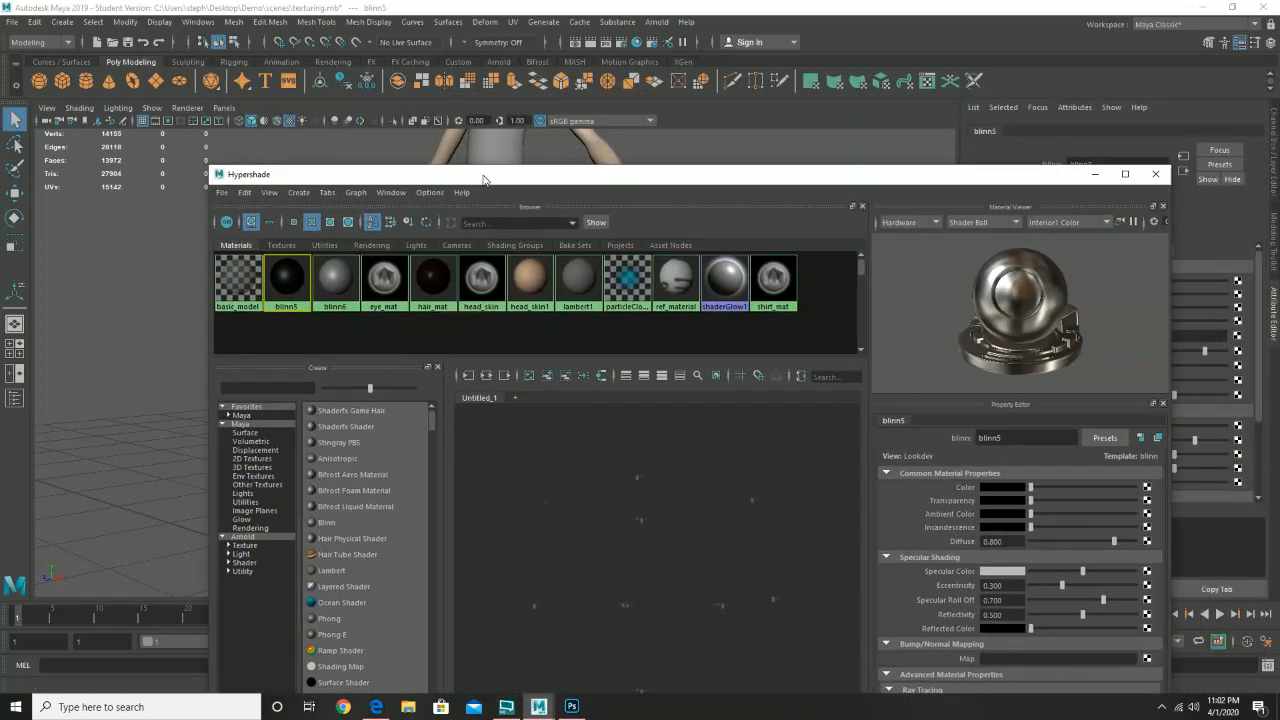
drag(703, 183, 1064, 164)
- Select the boots and apply the grey blinn6 material to them
drag(428, 214, 520, 214)
scroll(343, 231, down, 5)
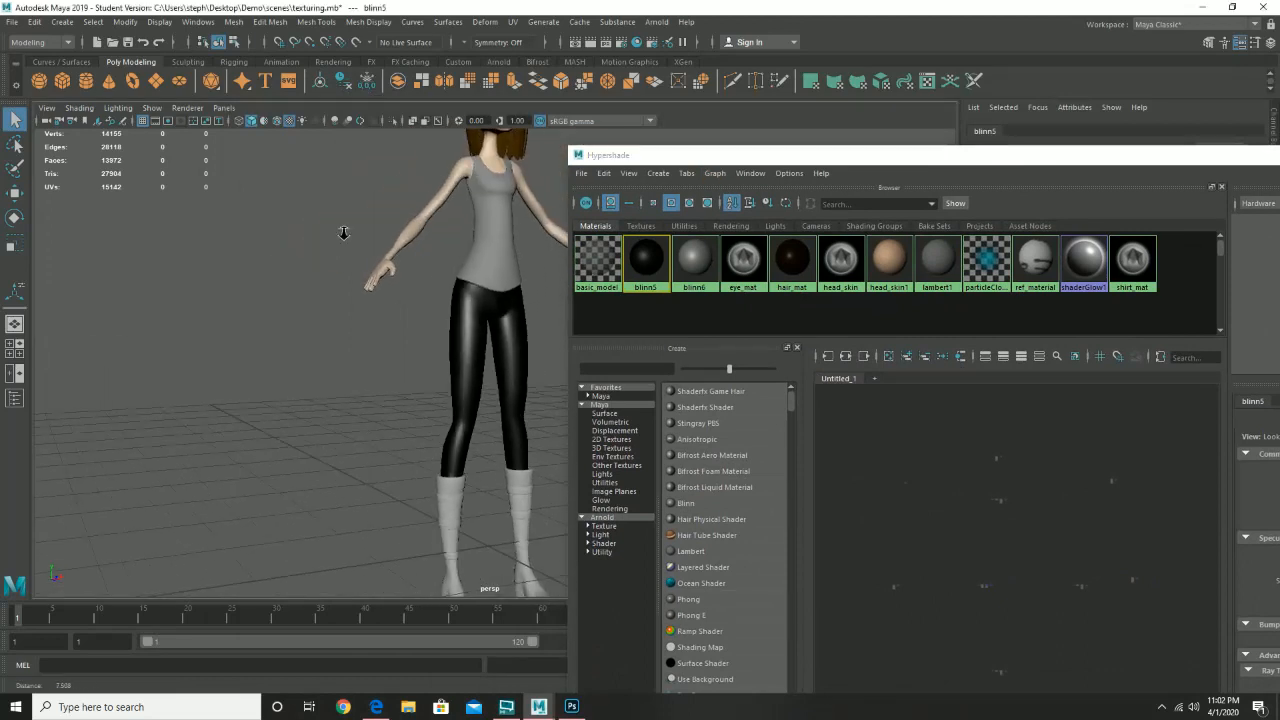
drag(343, 231, 360, 283)
drag(458, 306, 420, 311)
drag(493, 424, 424, 286)
drag(476, 341, 514, 389)
scroll(416, 370, up, 5)
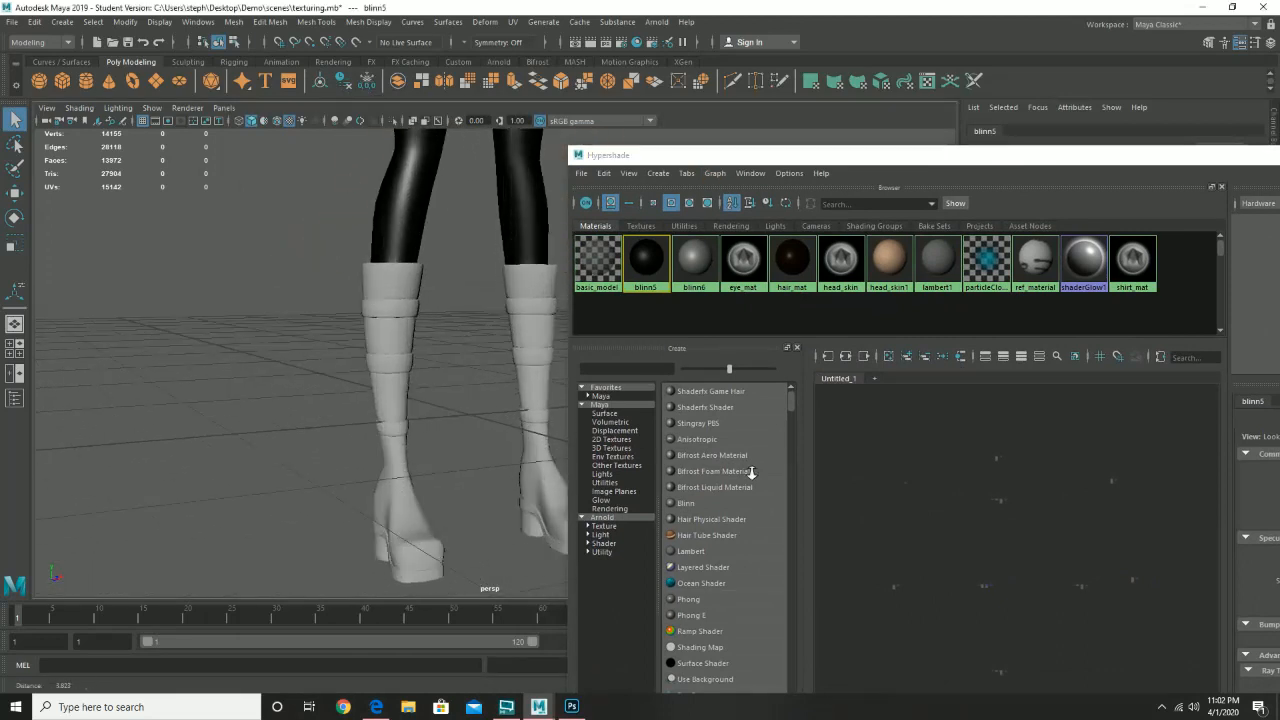
click(402, 344)
drag(694, 260, 530, 325)
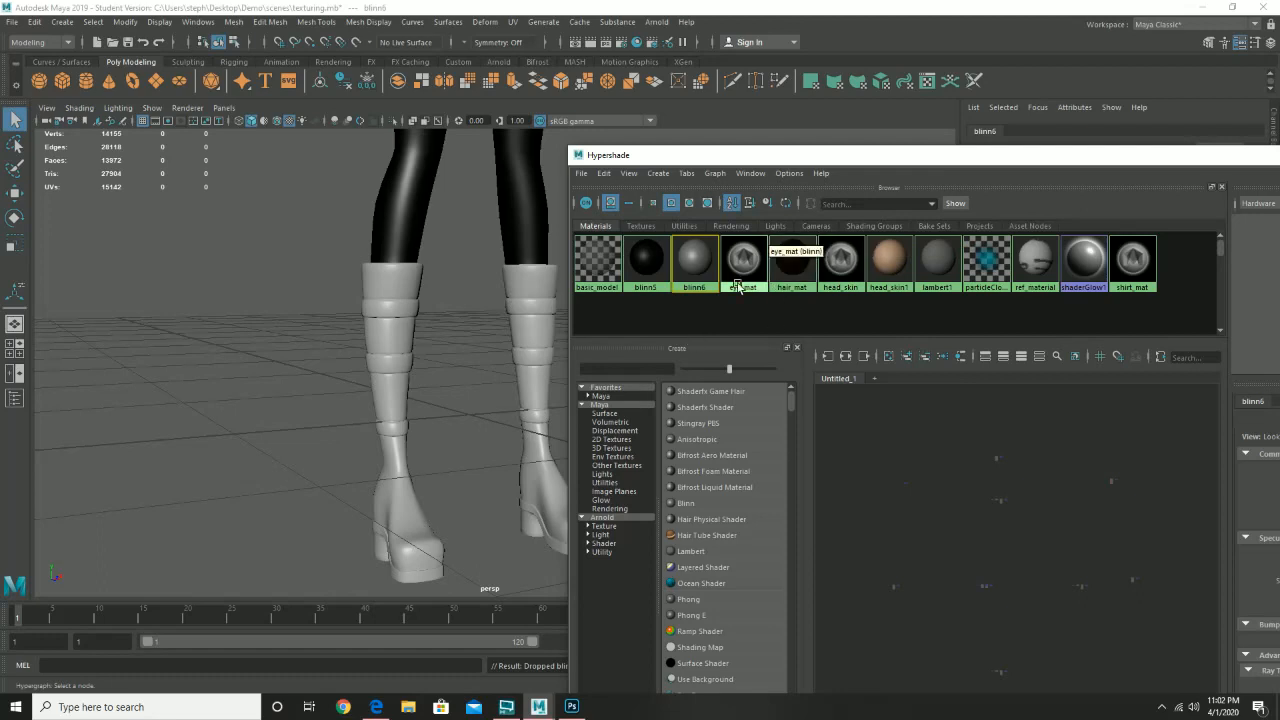
- Close Hypershade and zoom out to frame the fully shaded character
drag(462, 350, 442, 355)
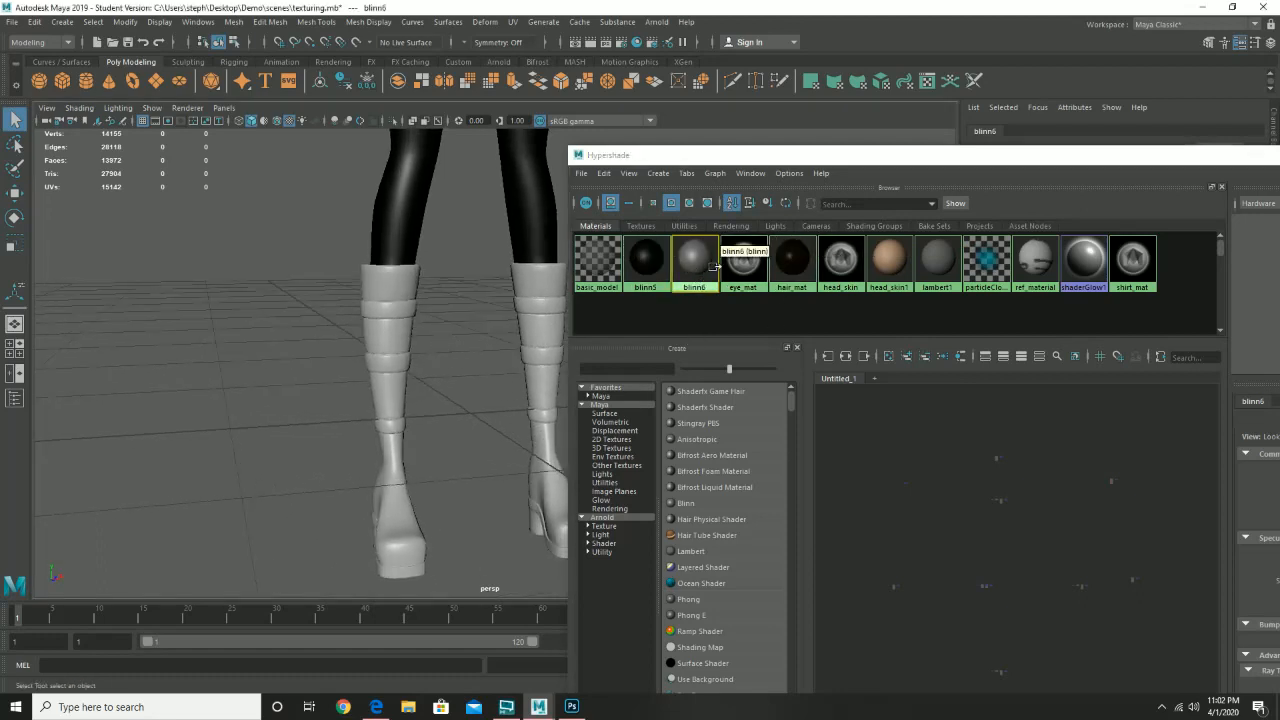
drag(958, 156, 603, 173)
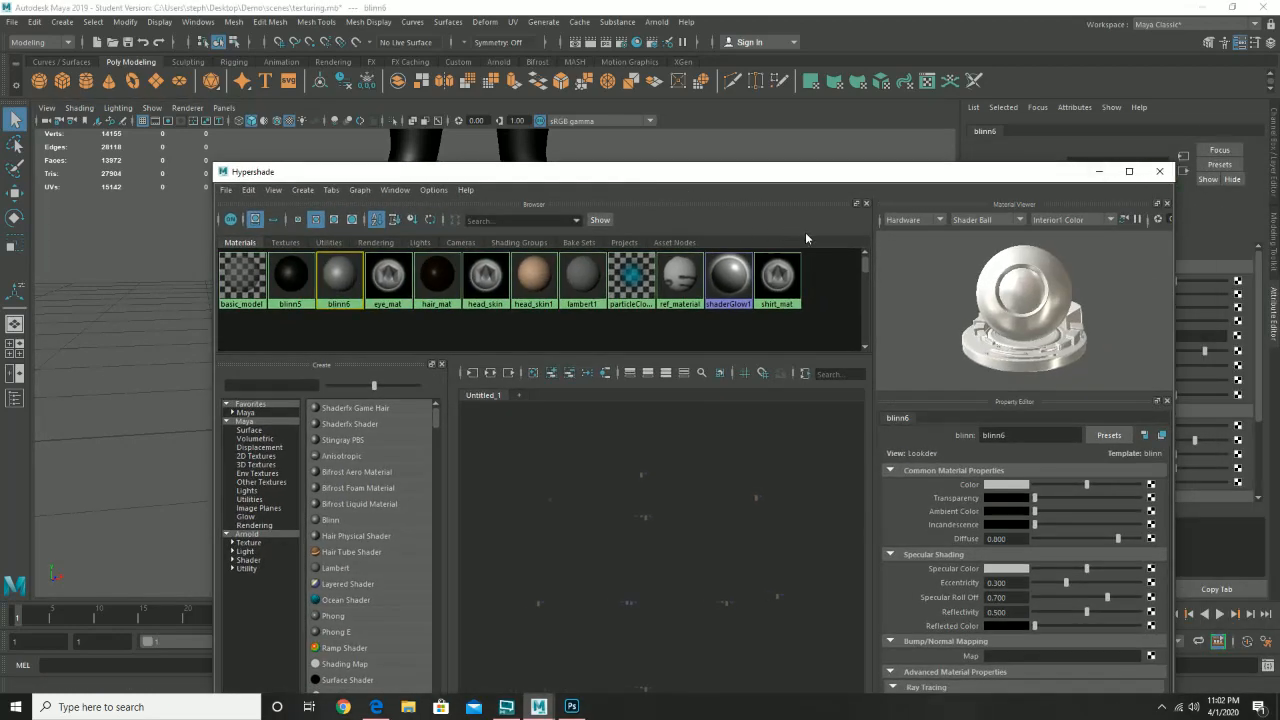
click(1159, 172)
drag(798, 234, 600, 334)
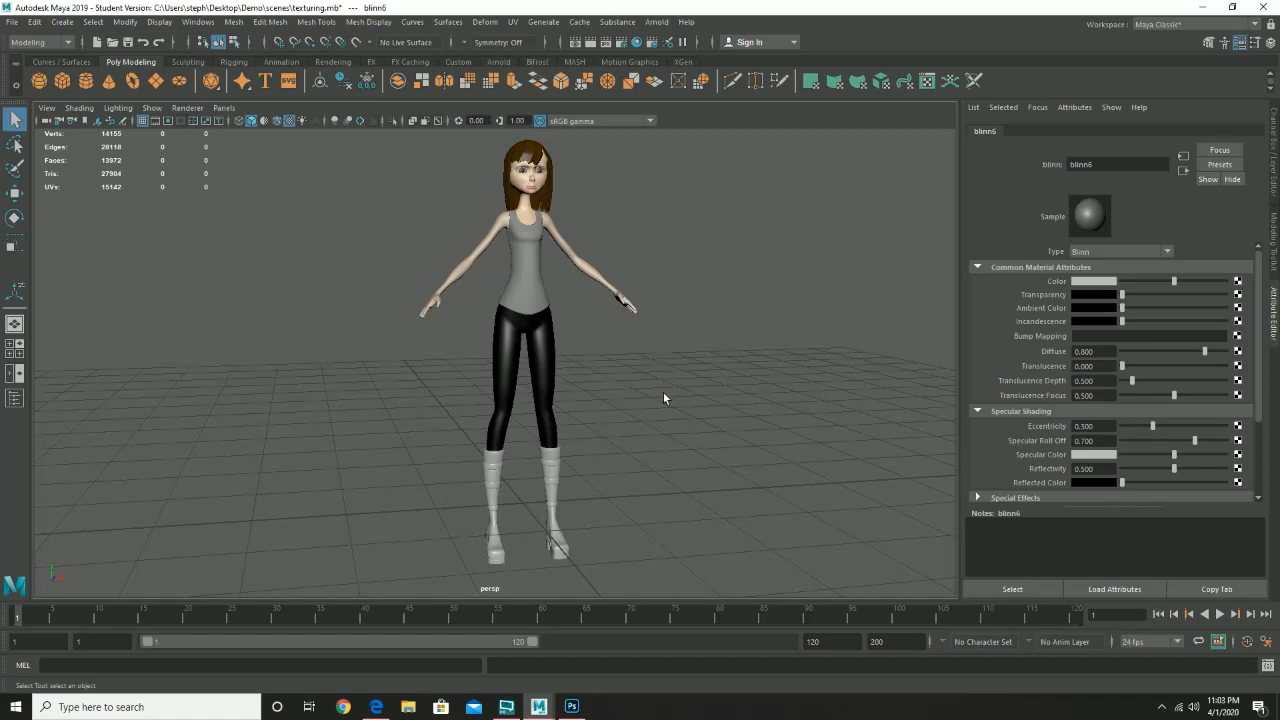
alt+drag(684, 380, 644, 382)
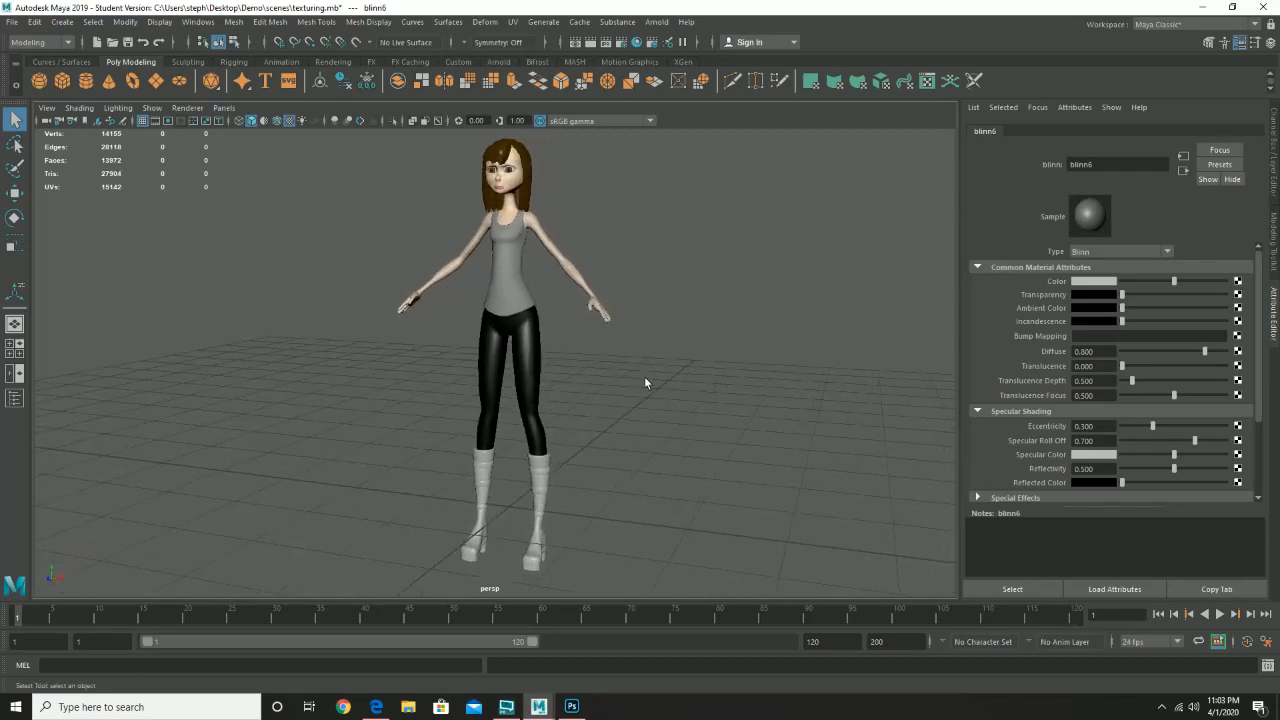
alt+drag(748, 367, 546, 360)
alt+drag(359, 278, 559, 246)
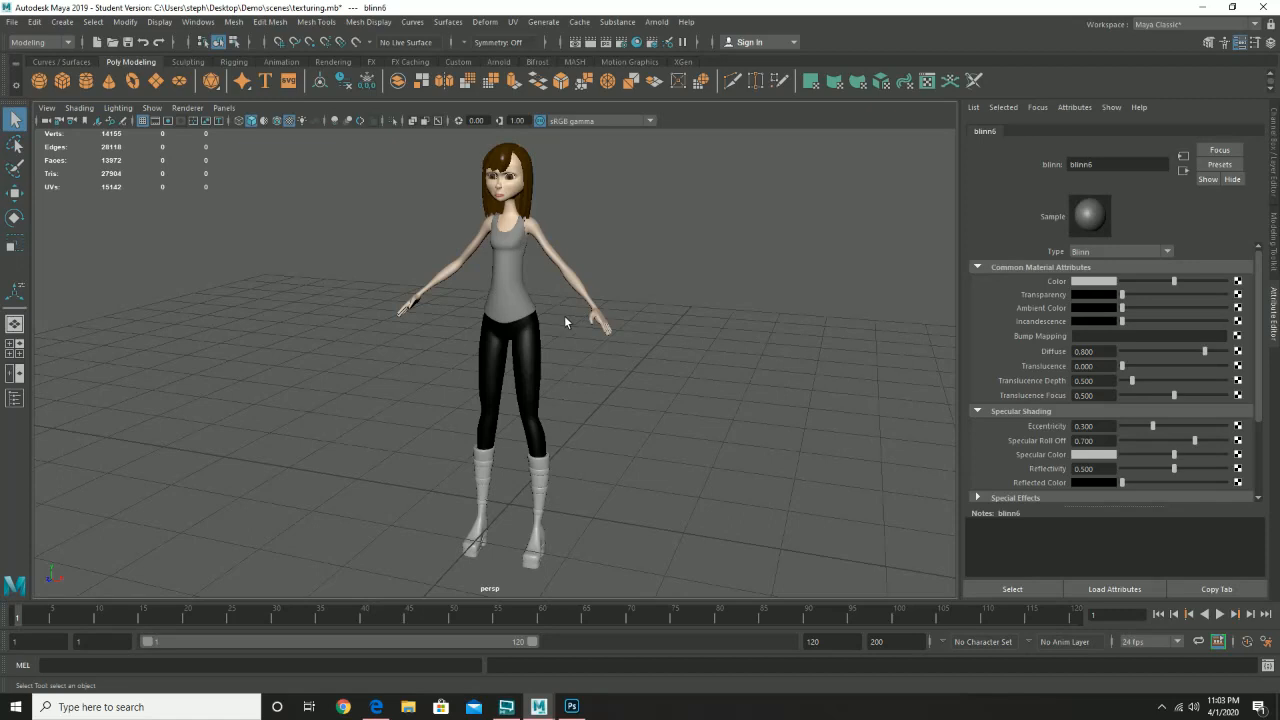
drag(611, 356, 605, 352)
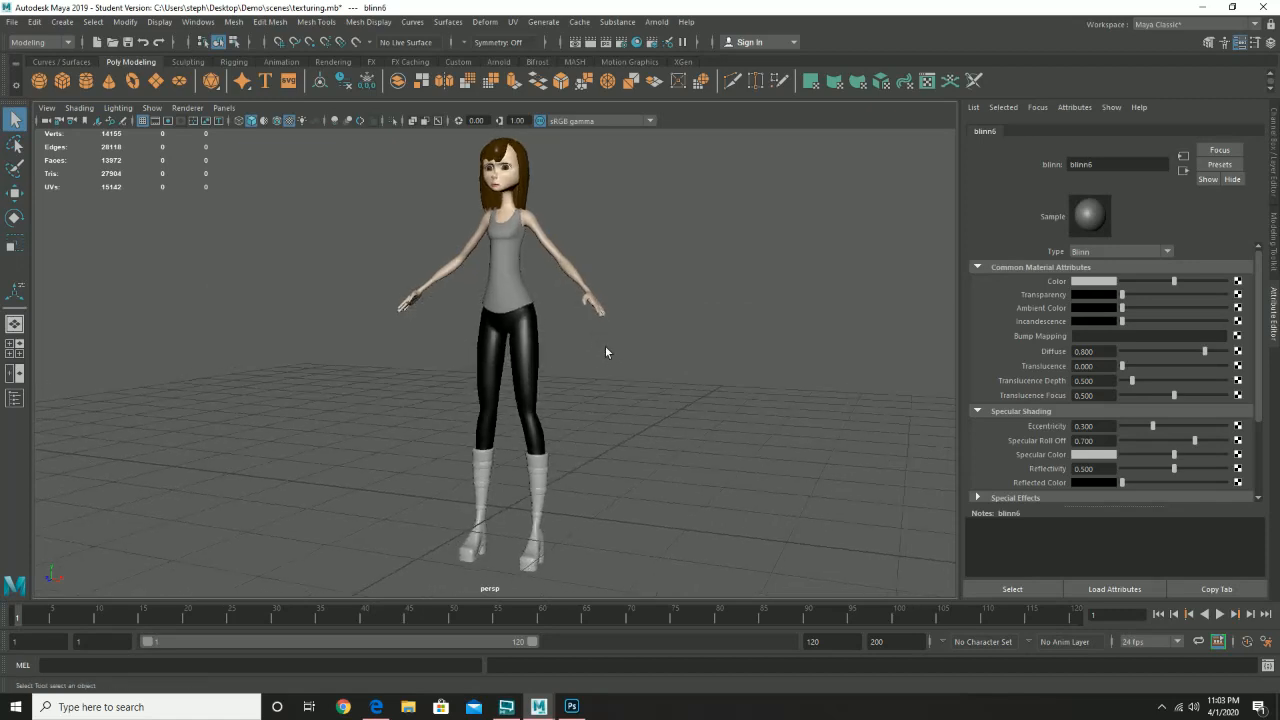